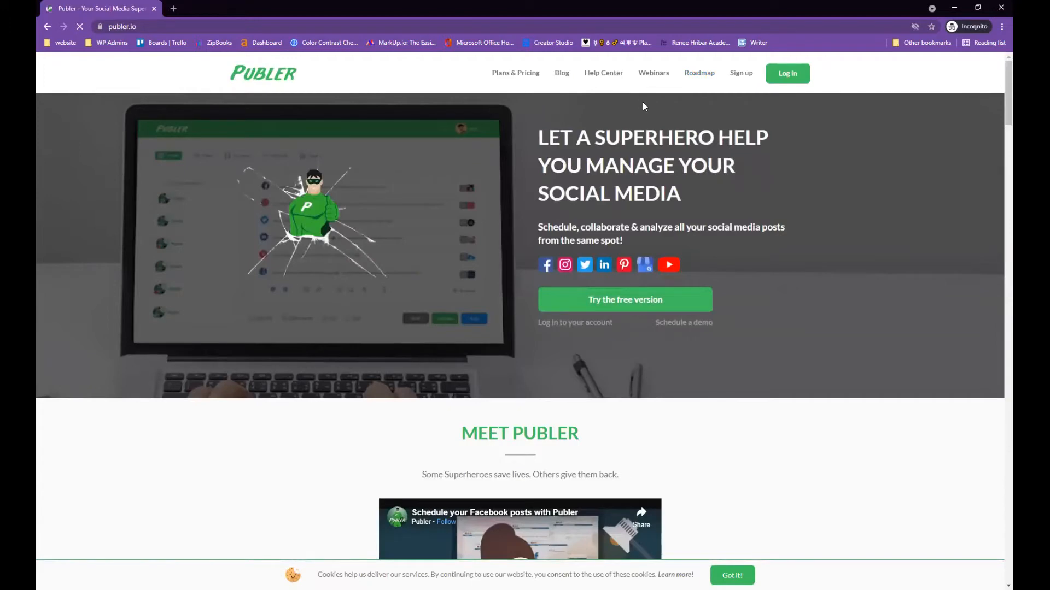
Open Plans & Pricing to view the Free, Argentum and Aurum tiers with monthly prices
left_click(528, 75)
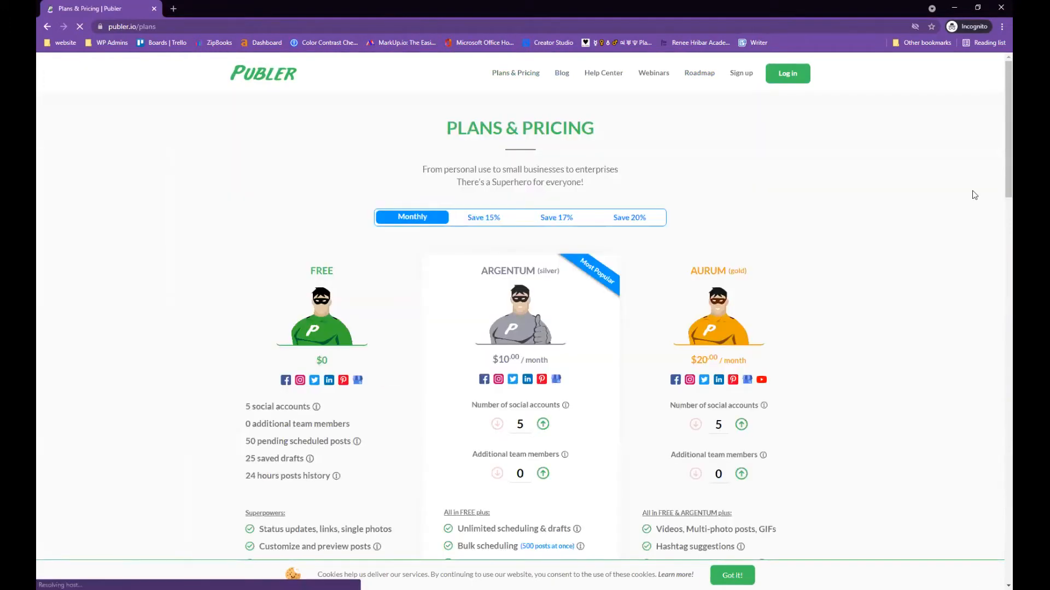
scroll(963, 202, "down", 2)
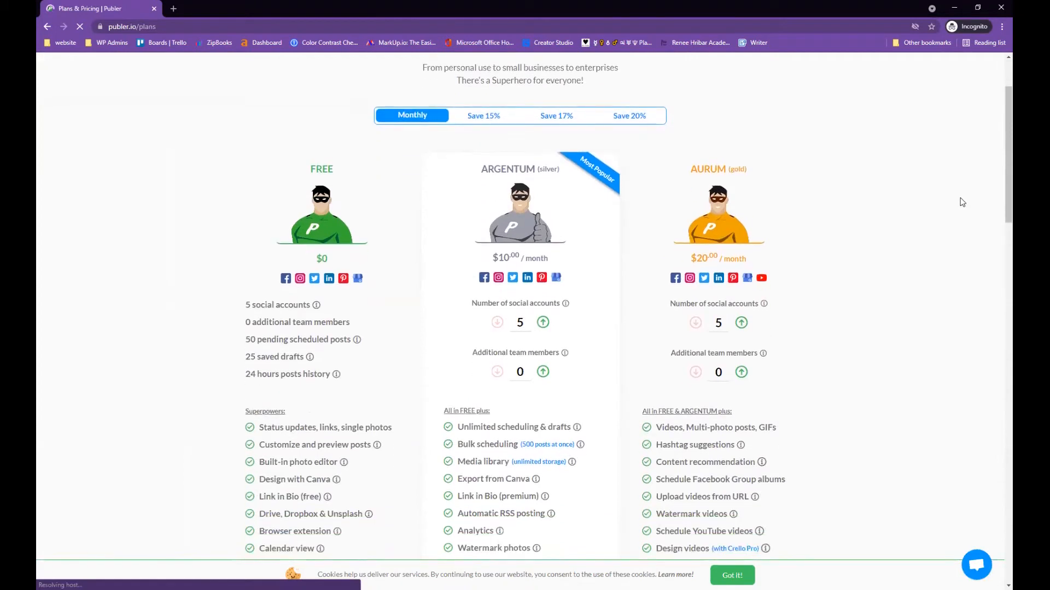
scroll(886, 229, "up", 2)
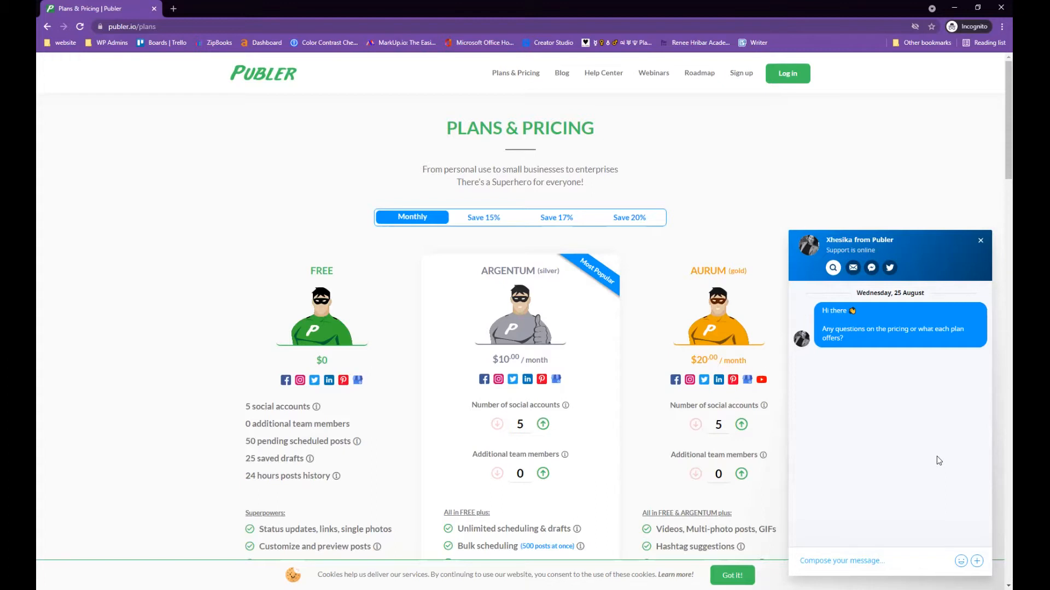
Close the support chat on the pricing page
left_click(980, 240)
scroll(731, 216, "down", 2)
scroll(454, 178, "up", 2)
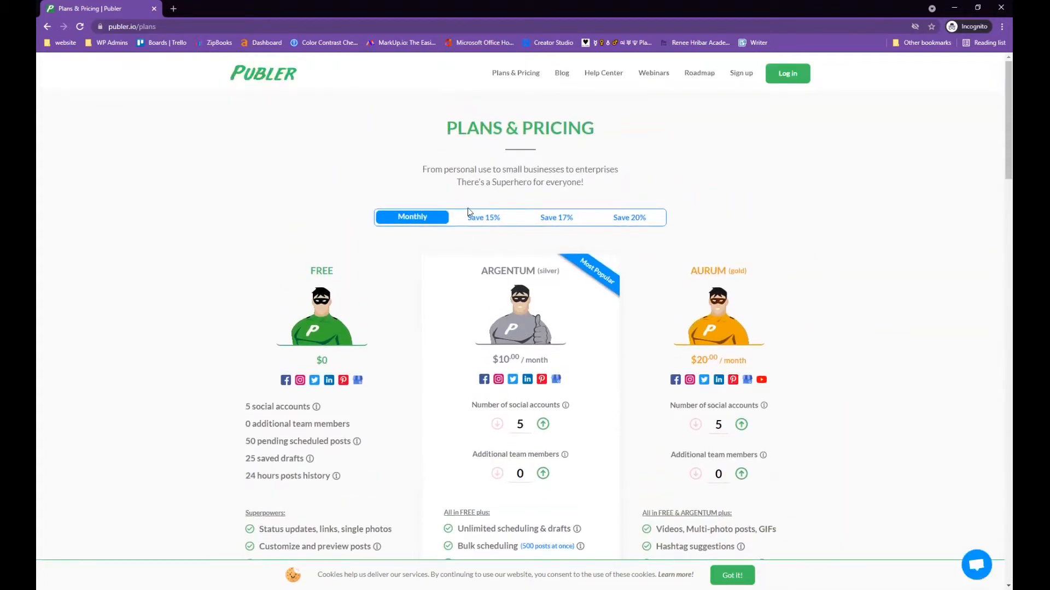
Compare the Save 15%, Save 17% and Save 20% billing prices, then return to Monthly
left_click(486, 221)
left_click(558, 218)
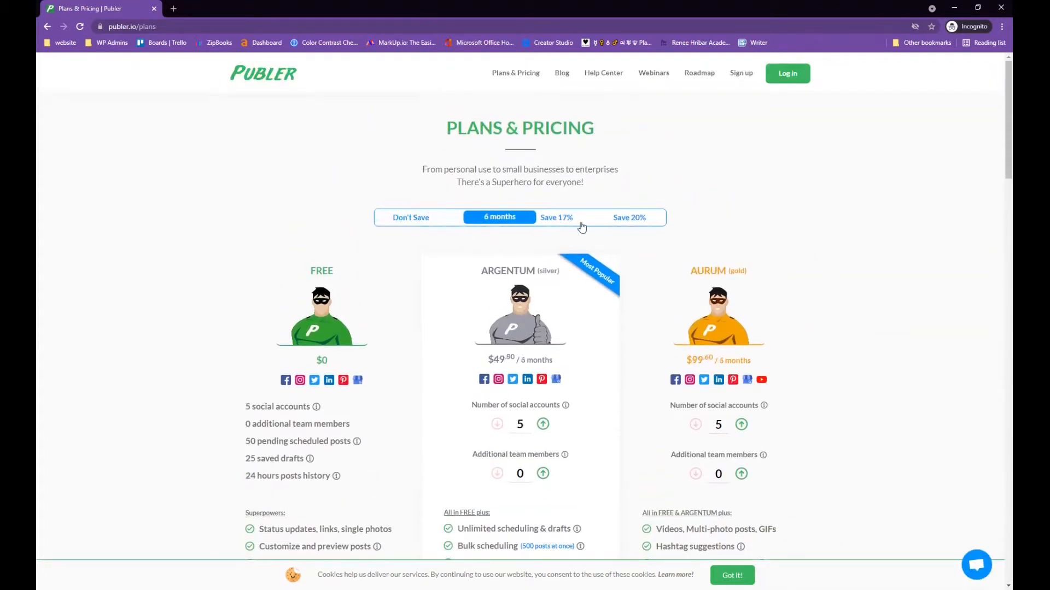
left_click(626, 220)
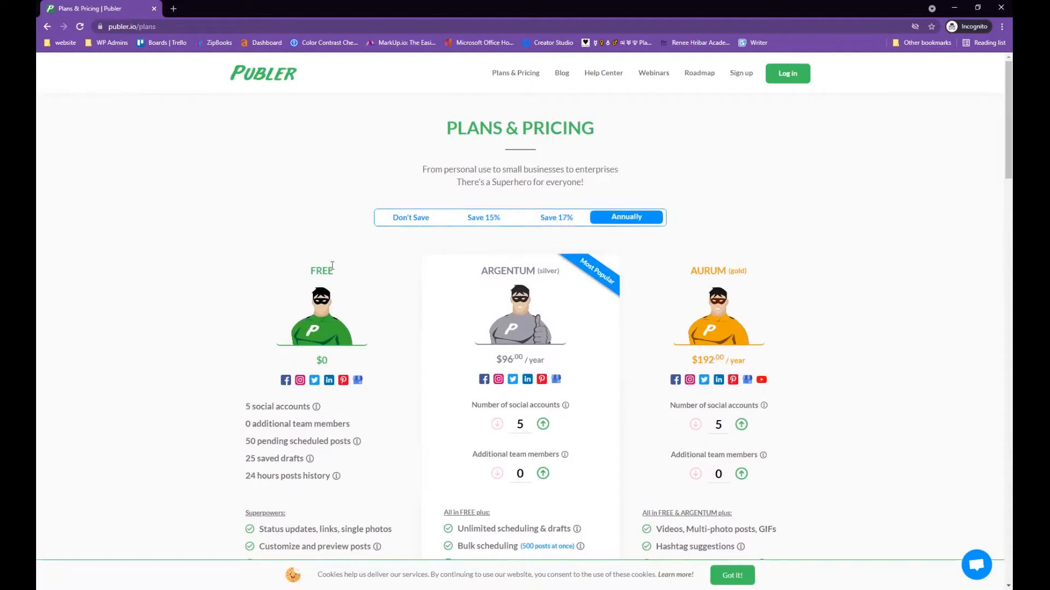
left_click(405, 221)
scroll(740, 144, "down", 3)
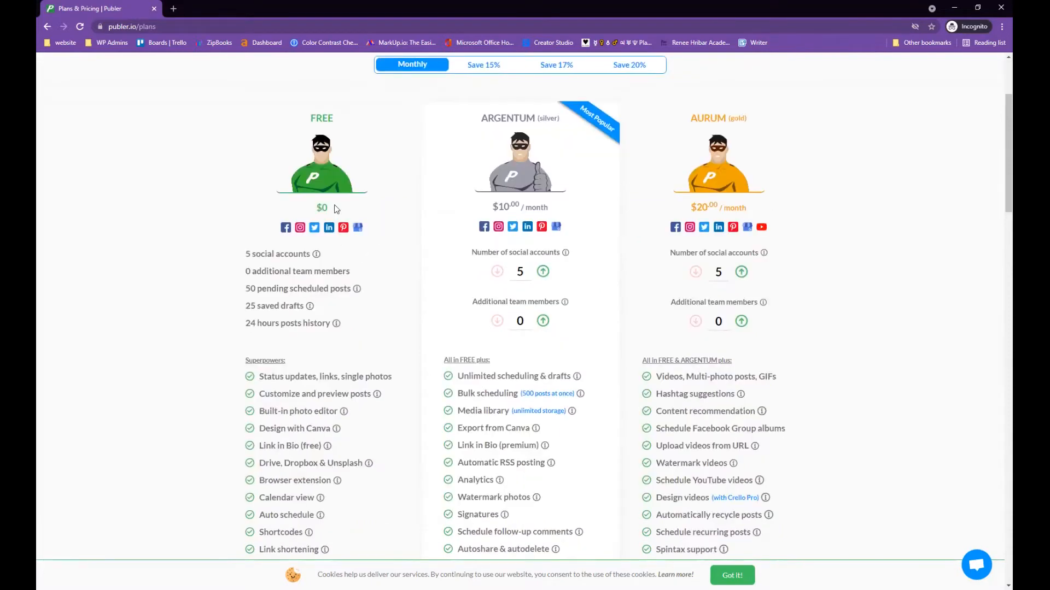
scroll(335, 218, "down", 1)
scroll(347, 227, "up", 2)
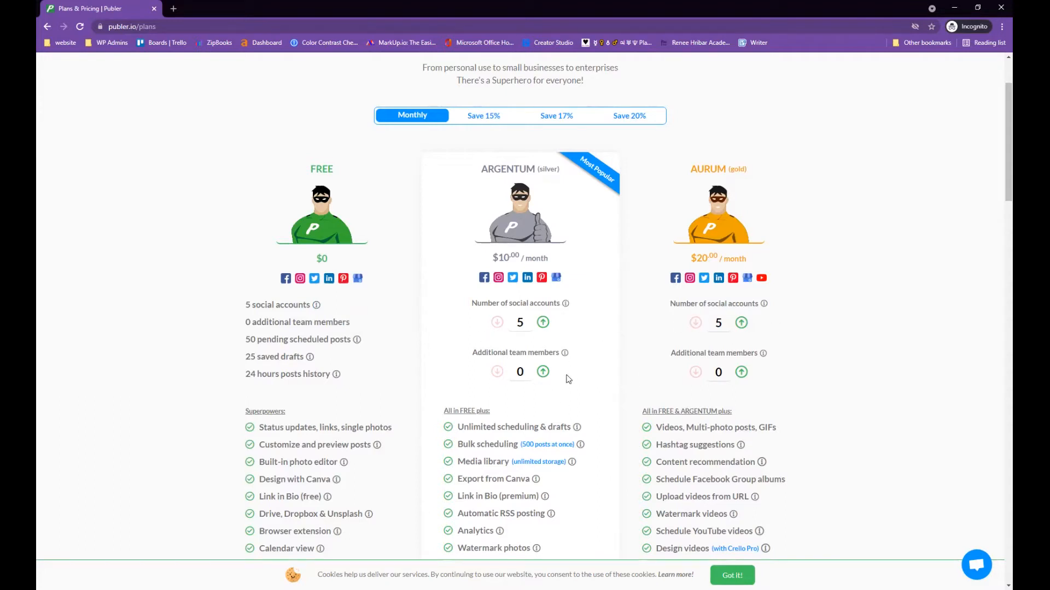
scroll(569, 379, "down", 3)
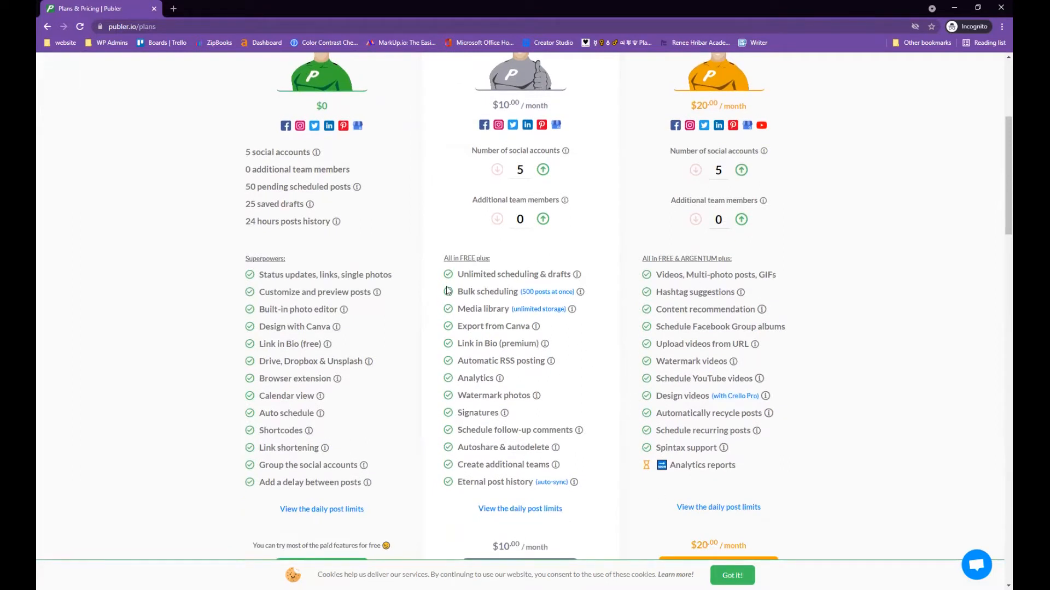
scroll(455, 284, "up", 2)
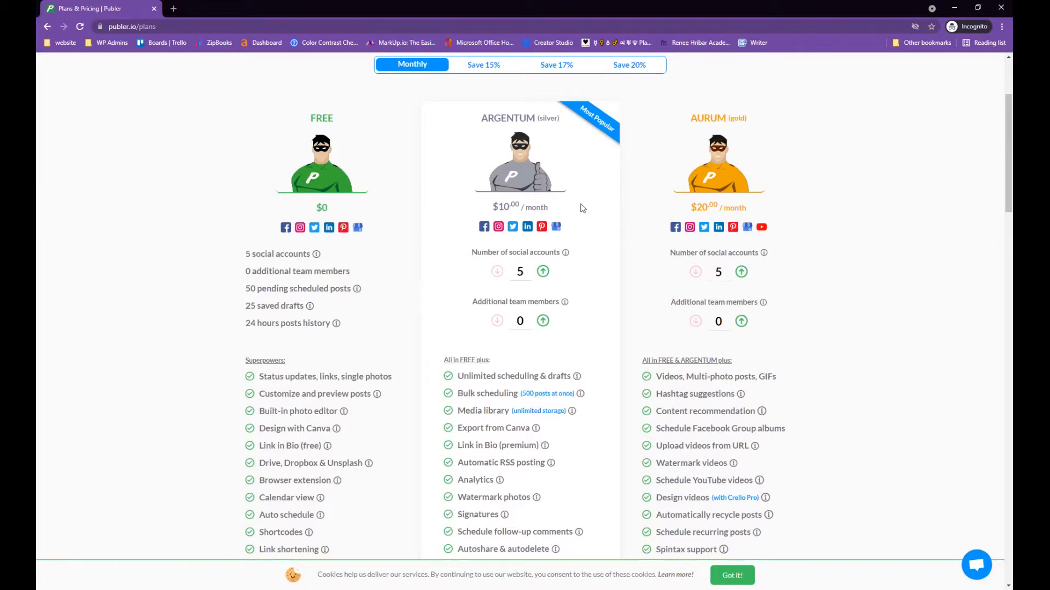
Raise the number of social accounts step by step up to 14
left_click(543, 273)
left_click(543, 273)
left_click(542, 272)
left_click(542, 272)
left_click(542, 271)
left_click(741, 272)
left_click(741, 273)
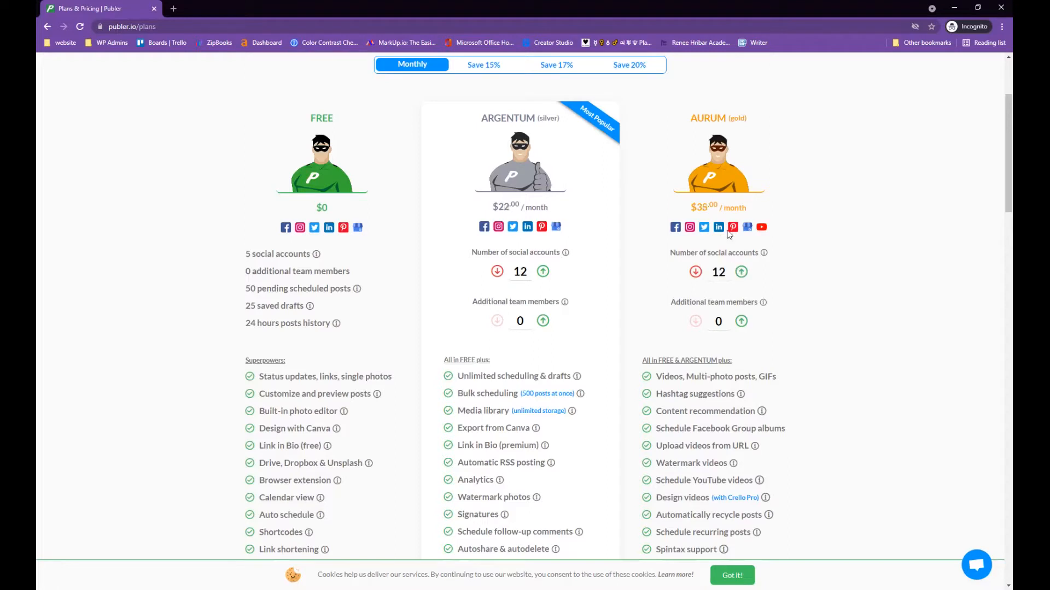
left_click(742, 272)
left_click(742, 272)
Lower the social accounts to 11, pricing Argentum at $20 and Aurum at $35 monthly
left_click(497, 272)
left_click(497, 272)
left_click(497, 272)
scroll(763, 257, "down", 9)
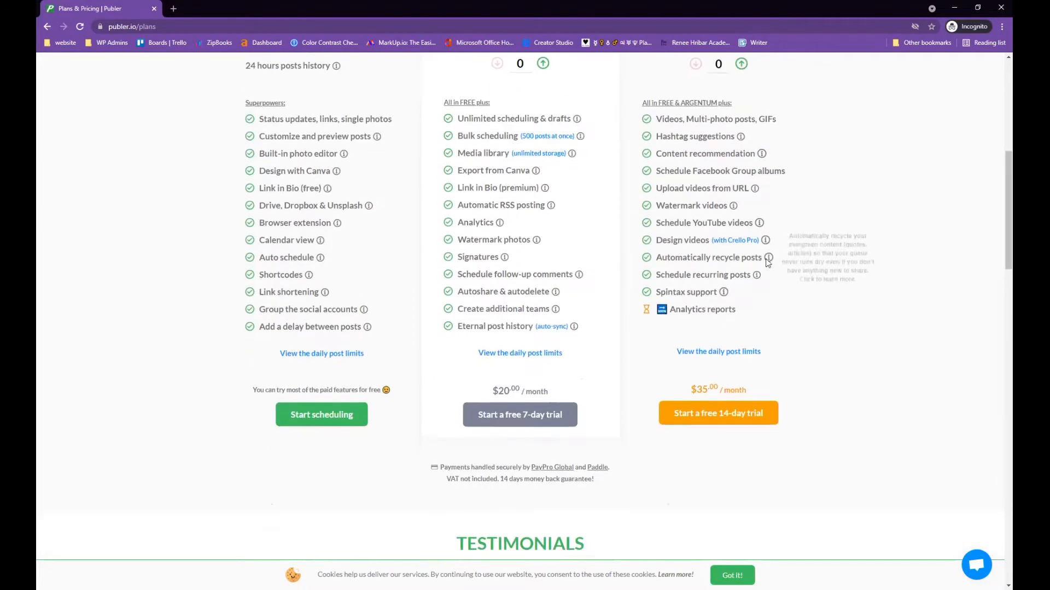
scroll(766, 255, "up", 5)
scroll(765, 255, "up", 1)
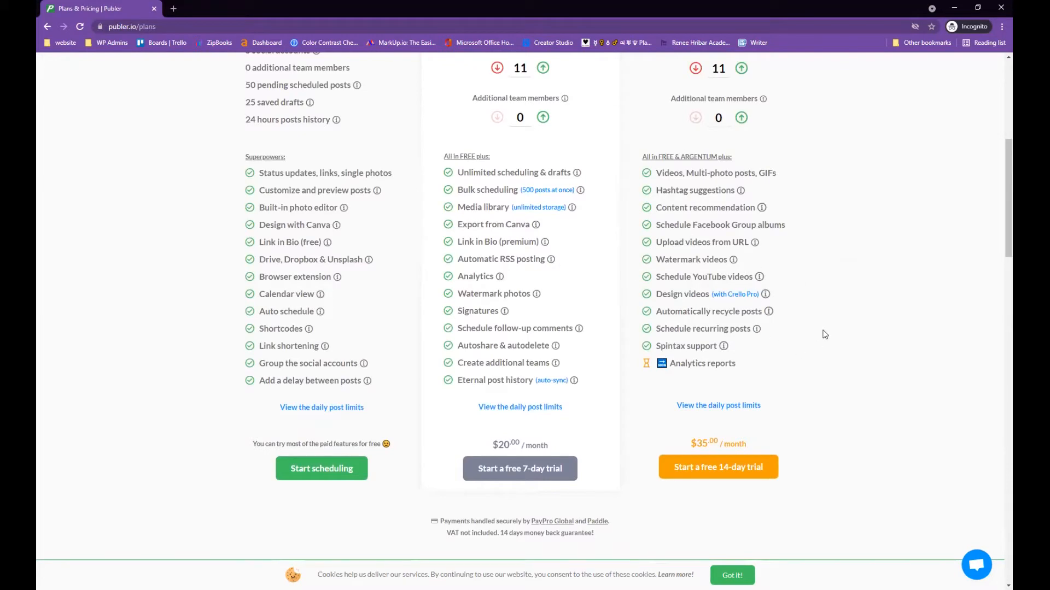
scroll(796, 328, "up", 7)
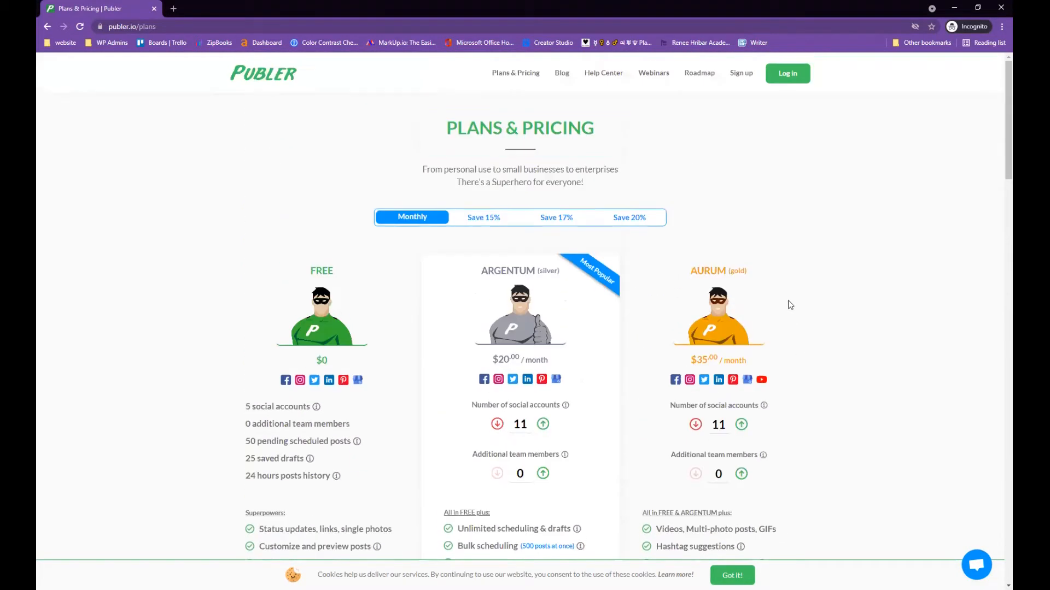
Close the incognito window and switch to the logged-in Publer dashboard's post composer
left_click(999, 10)
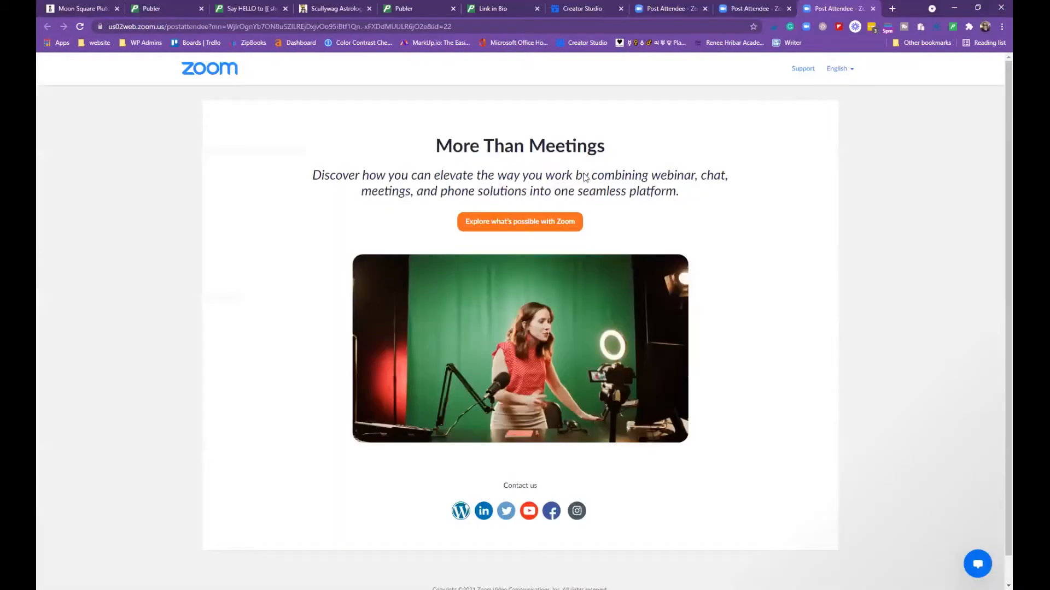
left_click(154, 14)
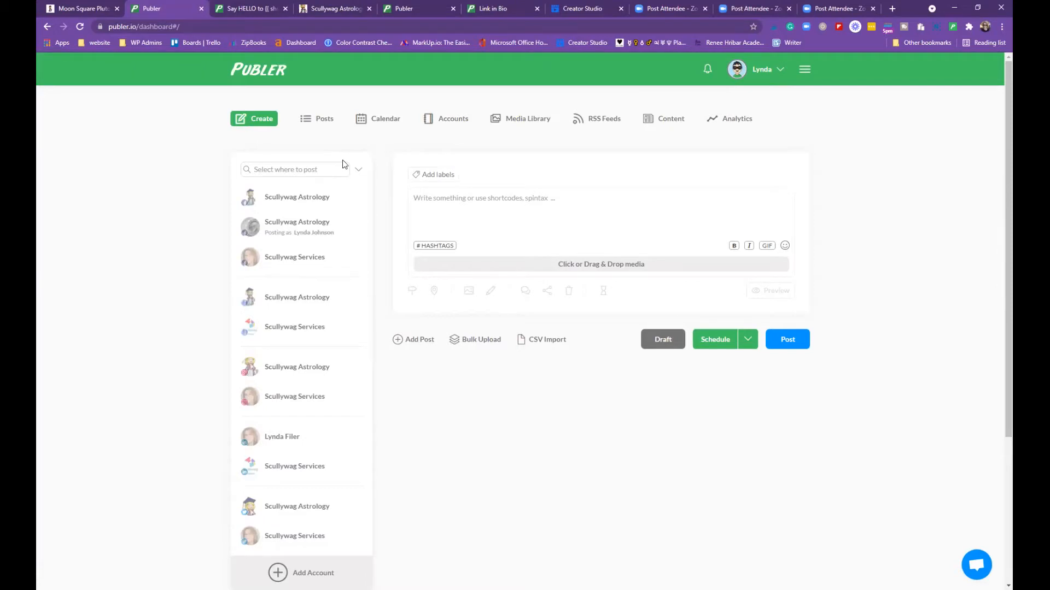
scroll(293, 237, "down", 3)
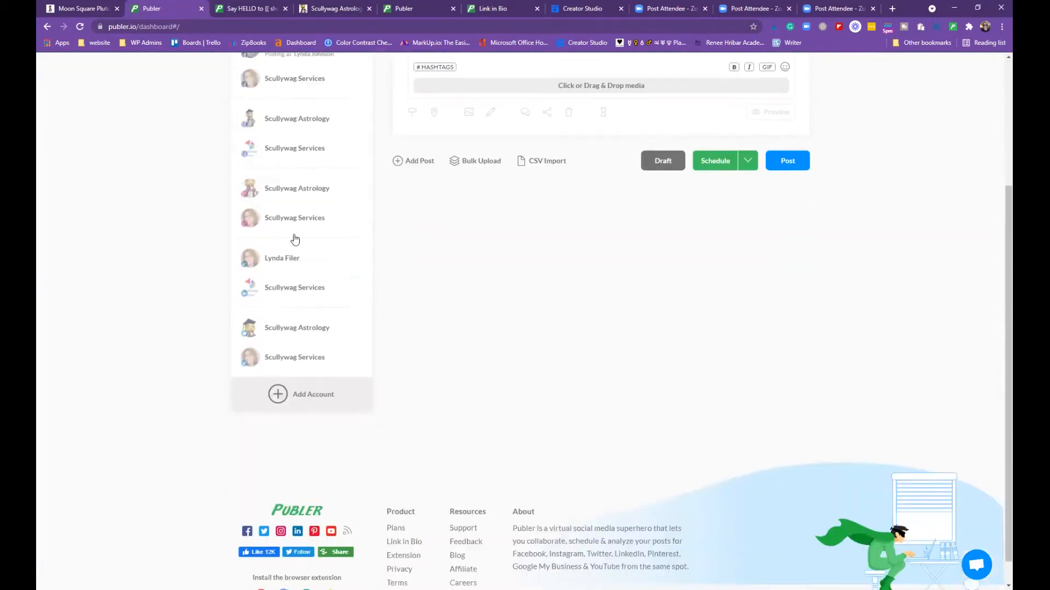
scroll(305, 307, "up", 2)
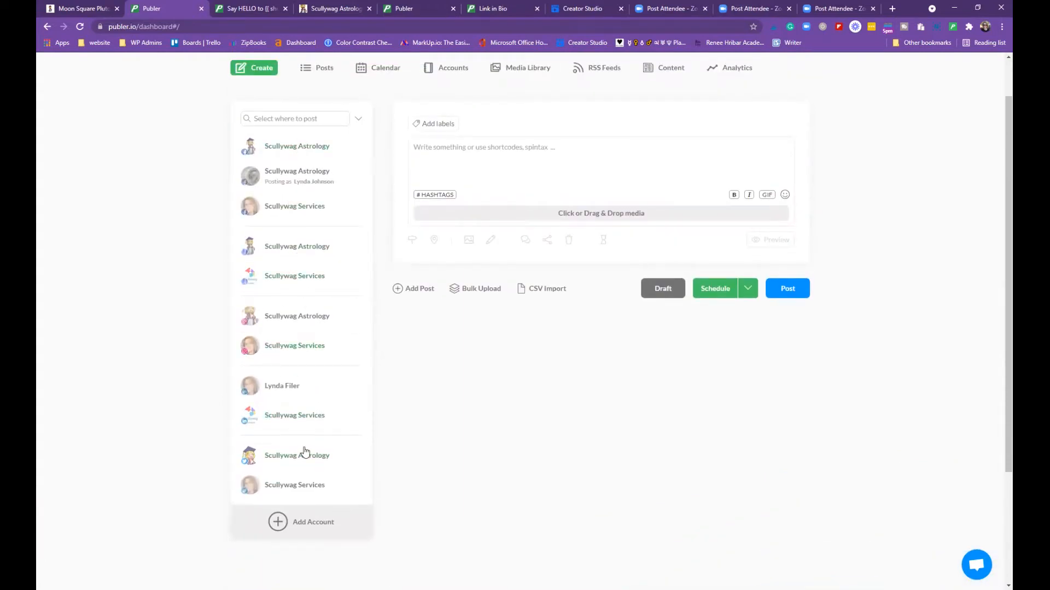
scroll(474, 382, "down", 1)
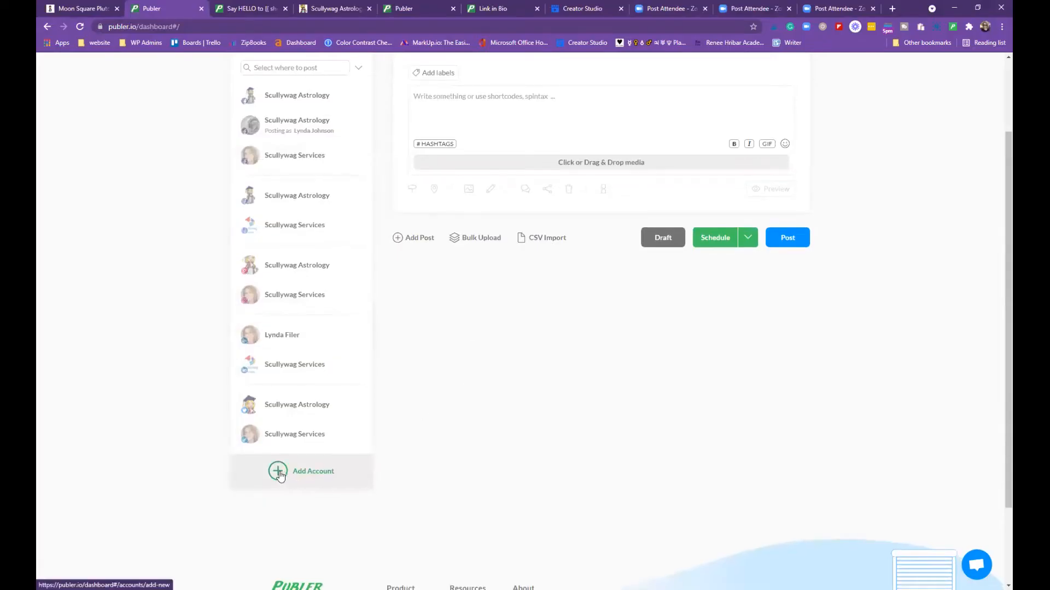
Add a new social account, choosing Facebook Page as the type to connect
left_click(308, 477)
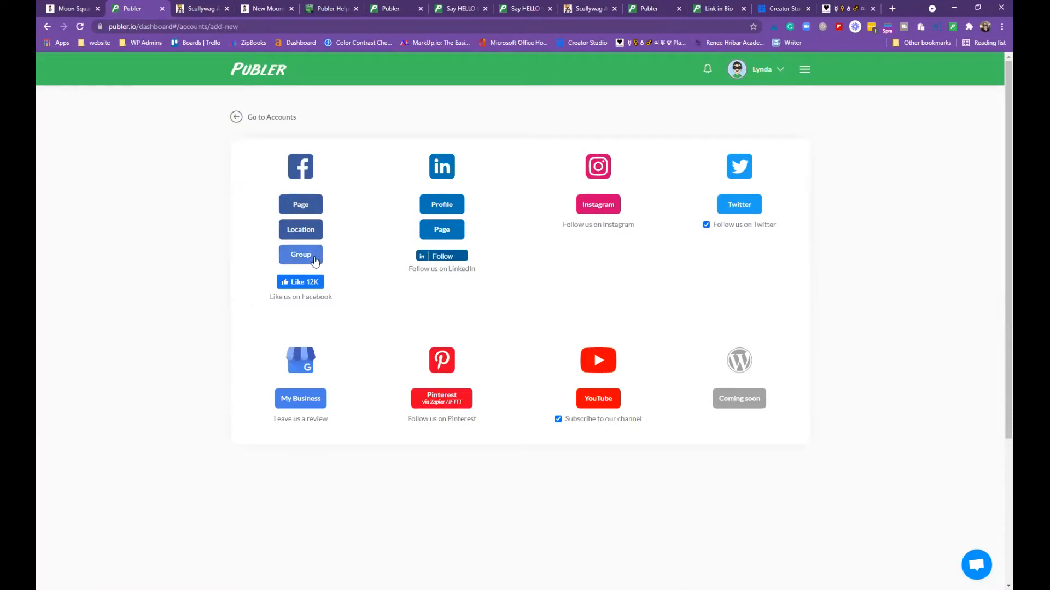
left_click(310, 205)
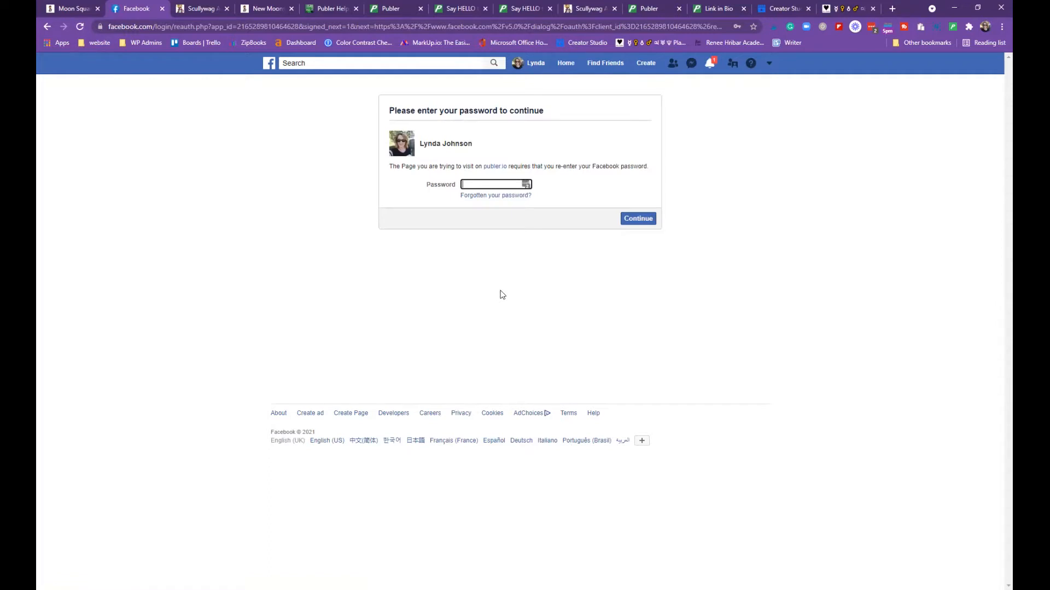
Confirm the Facebook password and continue with previous settings, then cancel the publer.io Pages selection
left_click(629, 222)
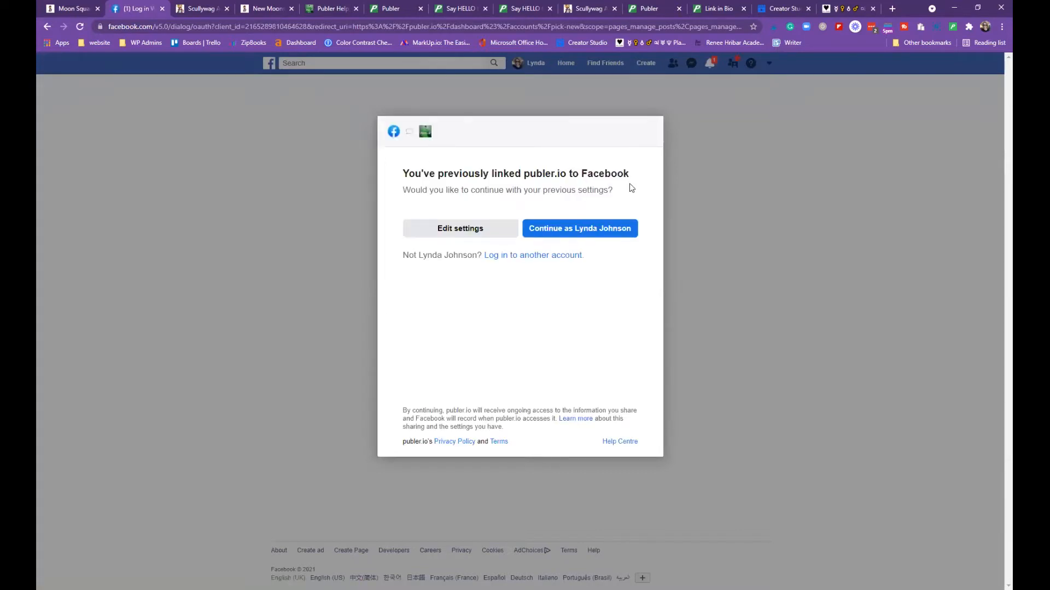
left_click(604, 235)
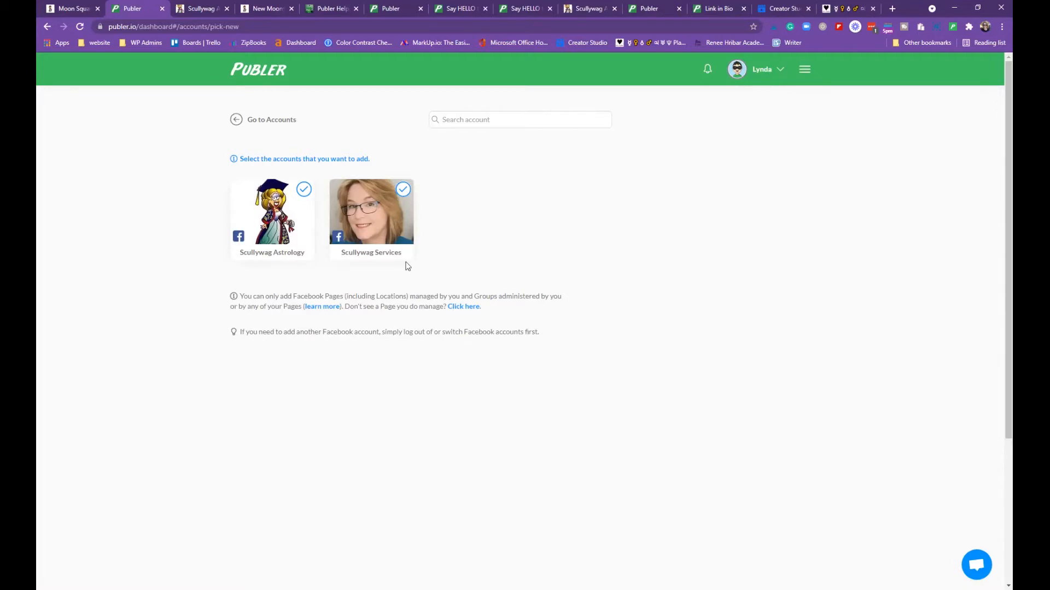
left_click(236, 119)
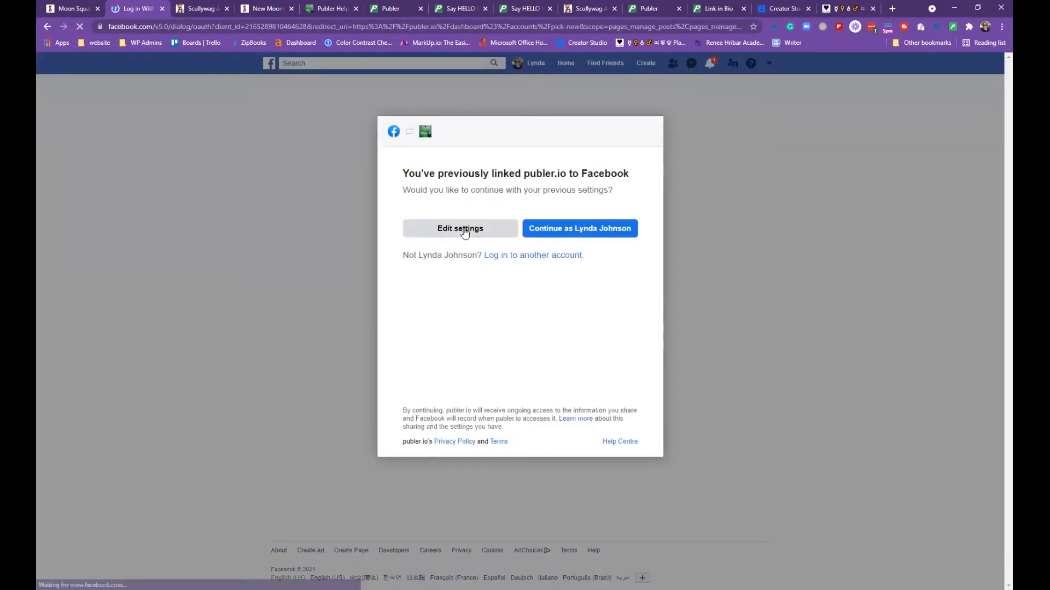
left_click(462, 230)
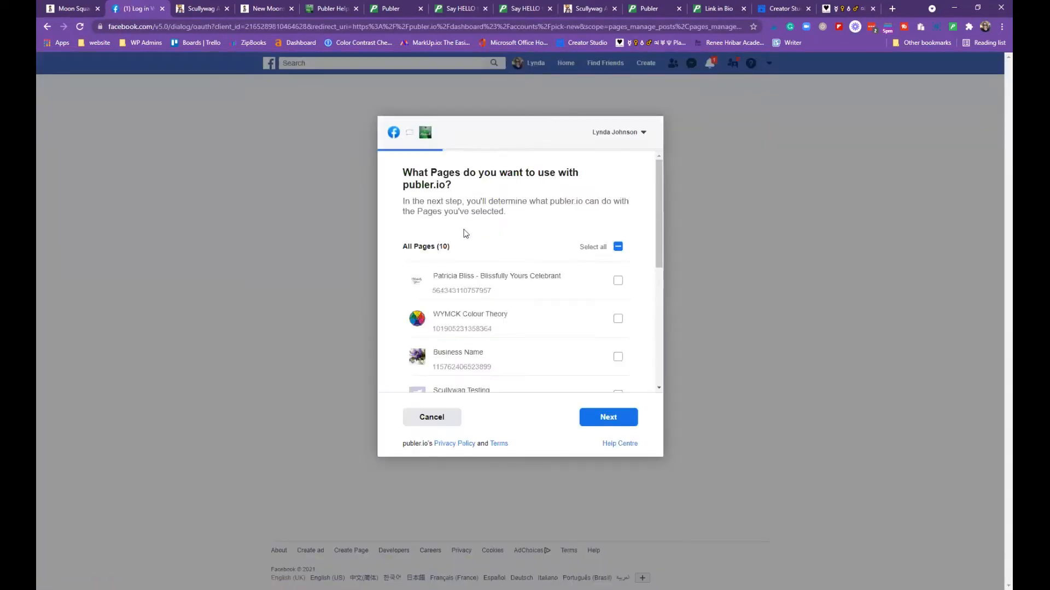
scroll(556, 307, "down", 2)
scroll(499, 316, "up", 3)
left_click(432, 417)
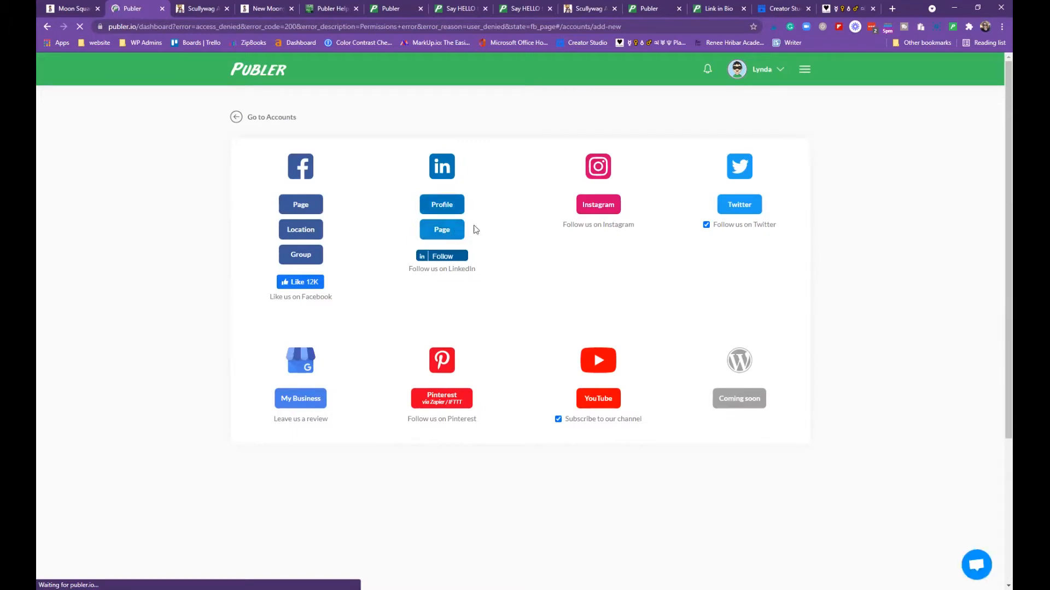
left_click(606, 213)
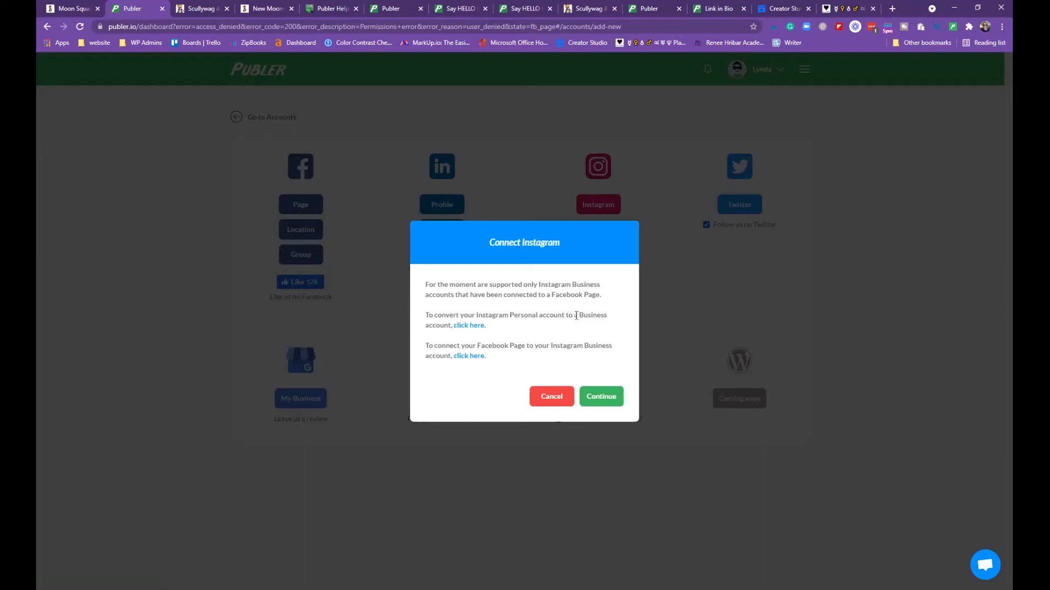
left_click(557, 403)
left_click(749, 209)
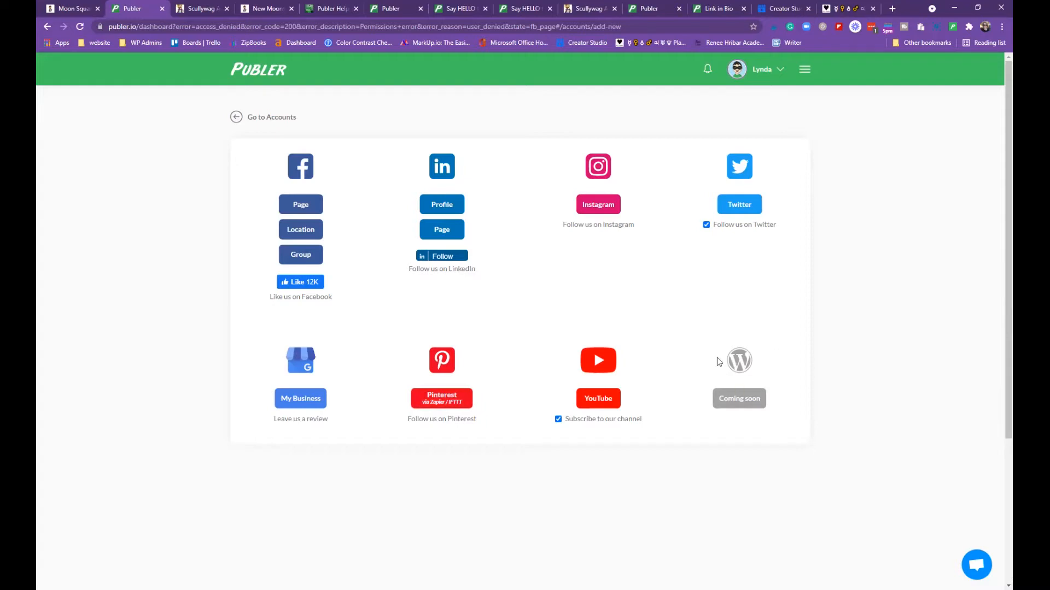
From the Accounts page, open Group Accounts to see Scullywag Astro and Scullywag Services
left_click(237, 117)
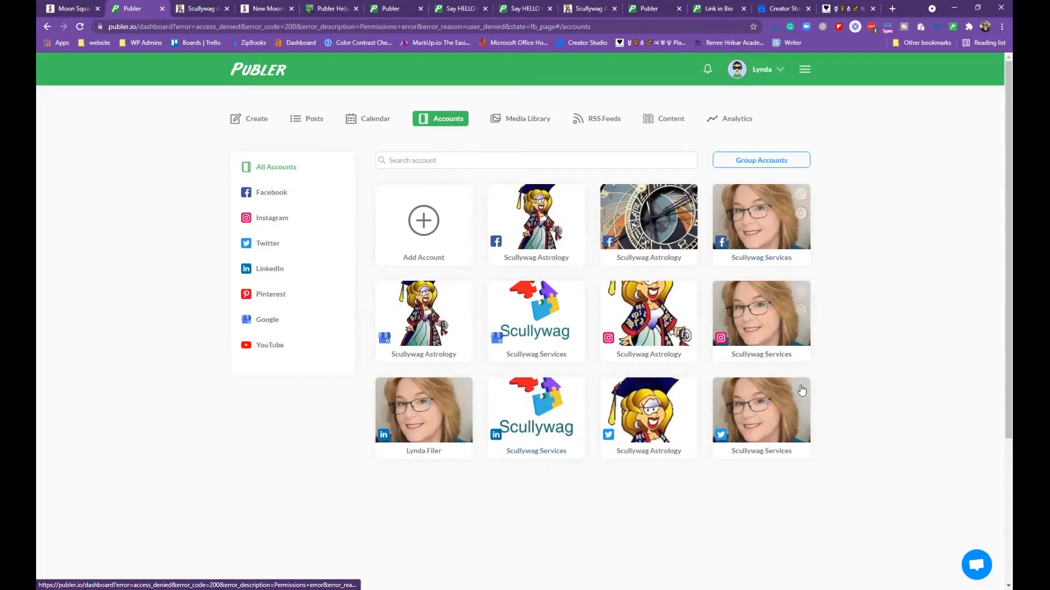
left_click(769, 161)
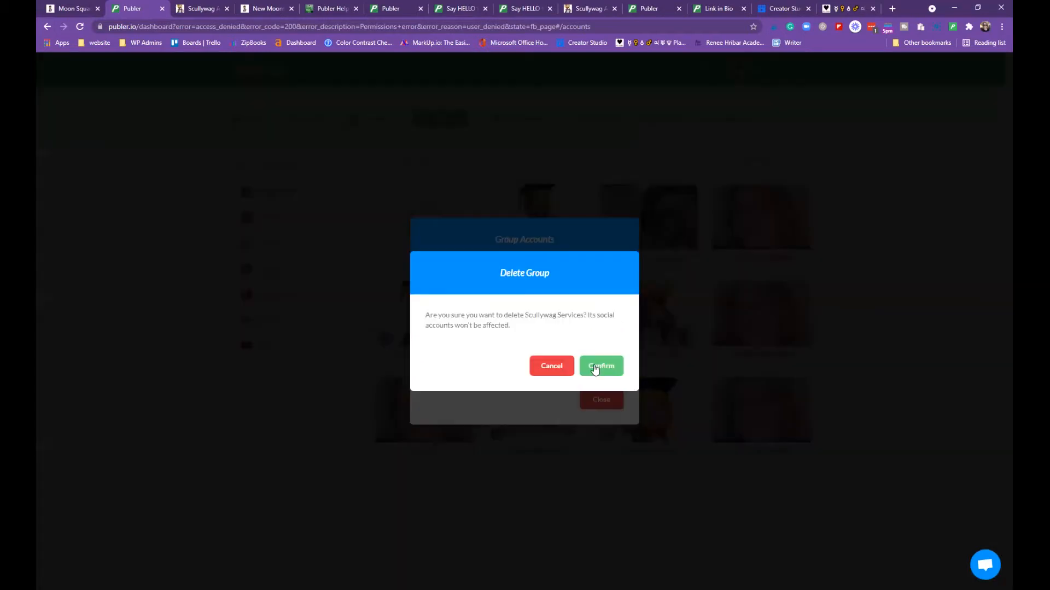
Delete the existing Scullywag Services group and reopen Group Accounts
left_click(595, 367)
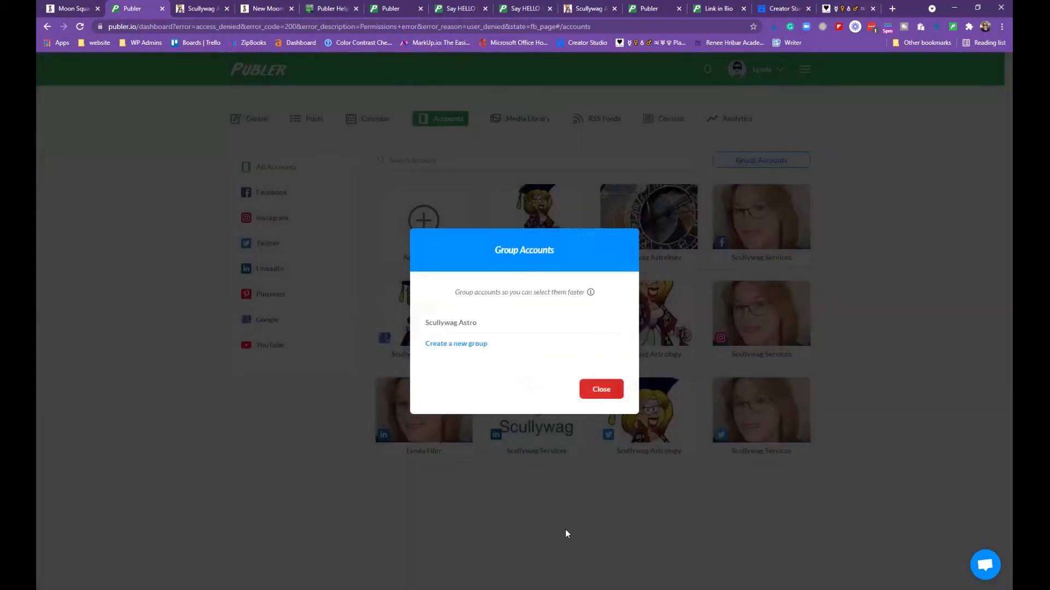
left_click(556, 498)
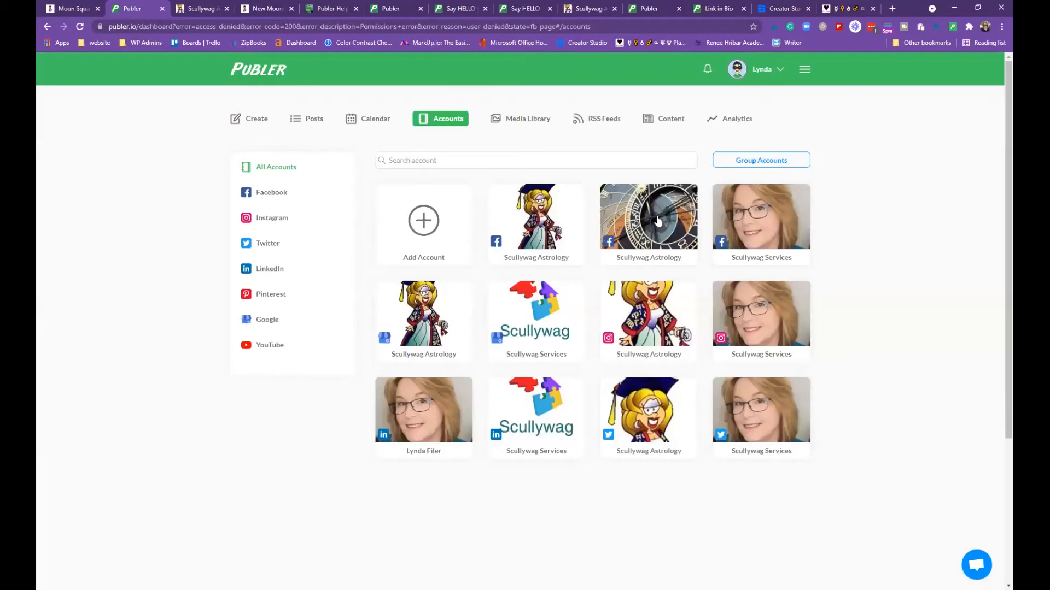
left_click(771, 161)
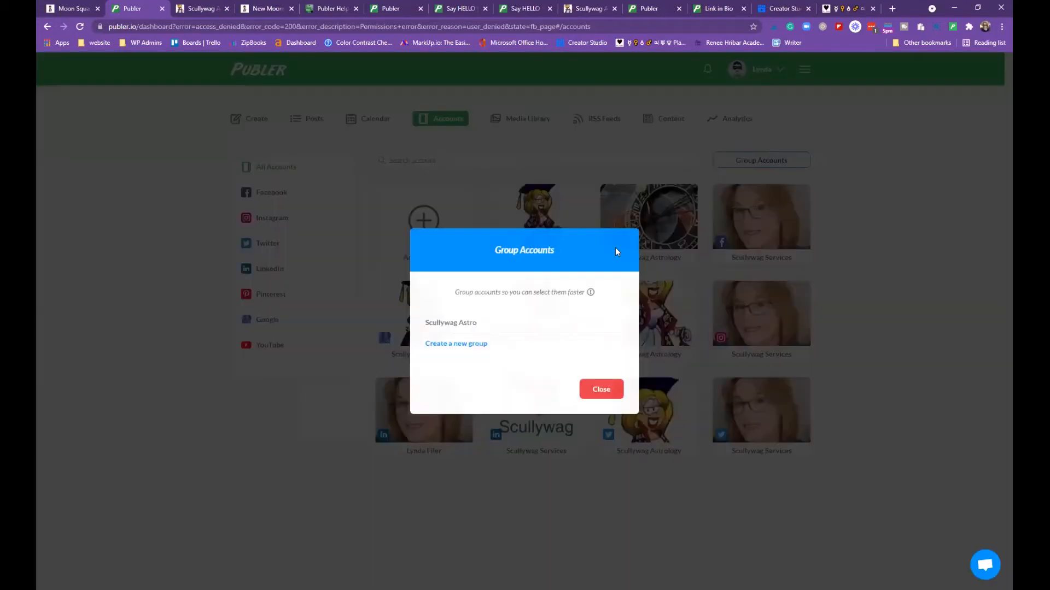
Start a new group named 'Scullywag Services' and add six Scullywag Services accounts
left_click(471, 343)
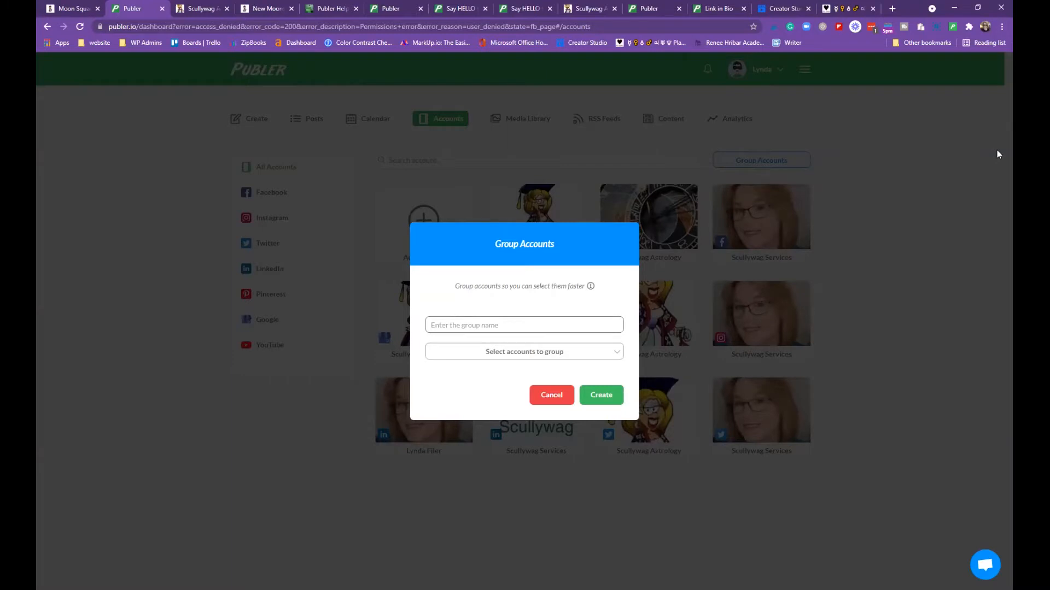
type("Scullywag Services")
left_click(614, 352)
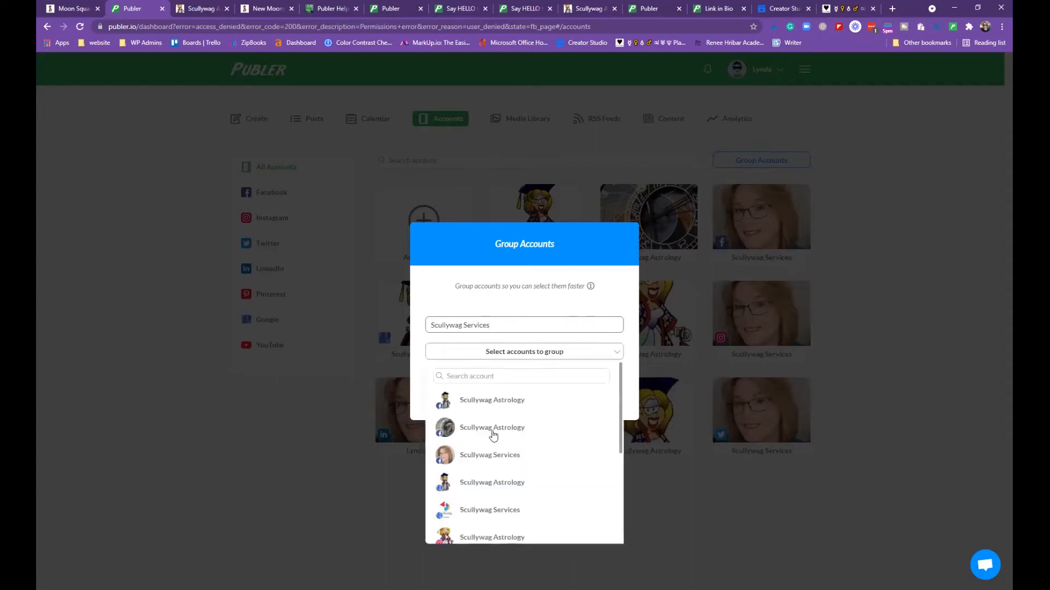
left_click(489, 459)
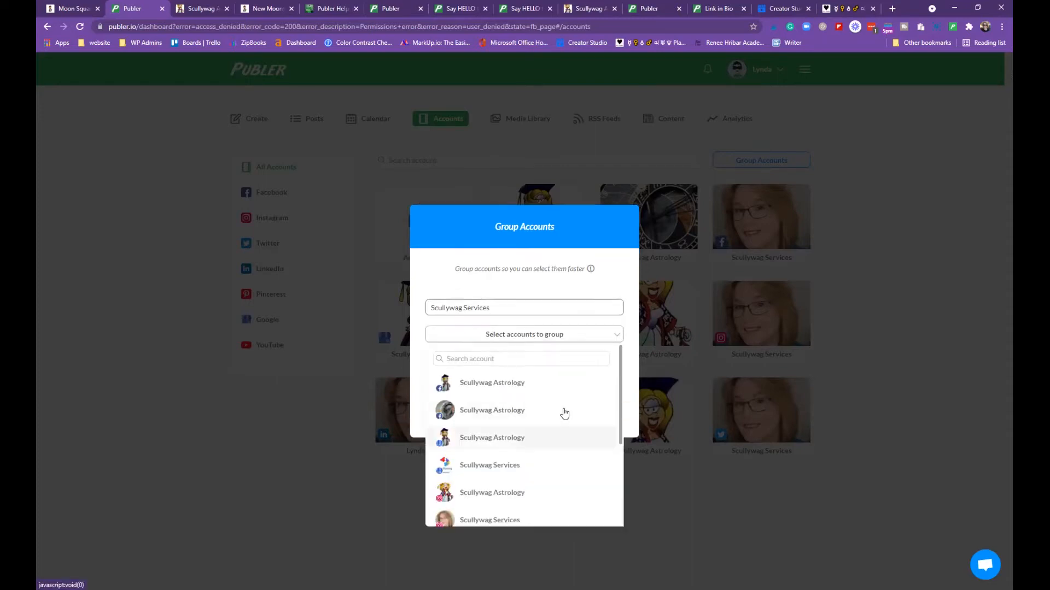
scroll(564, 413, "down", 1)
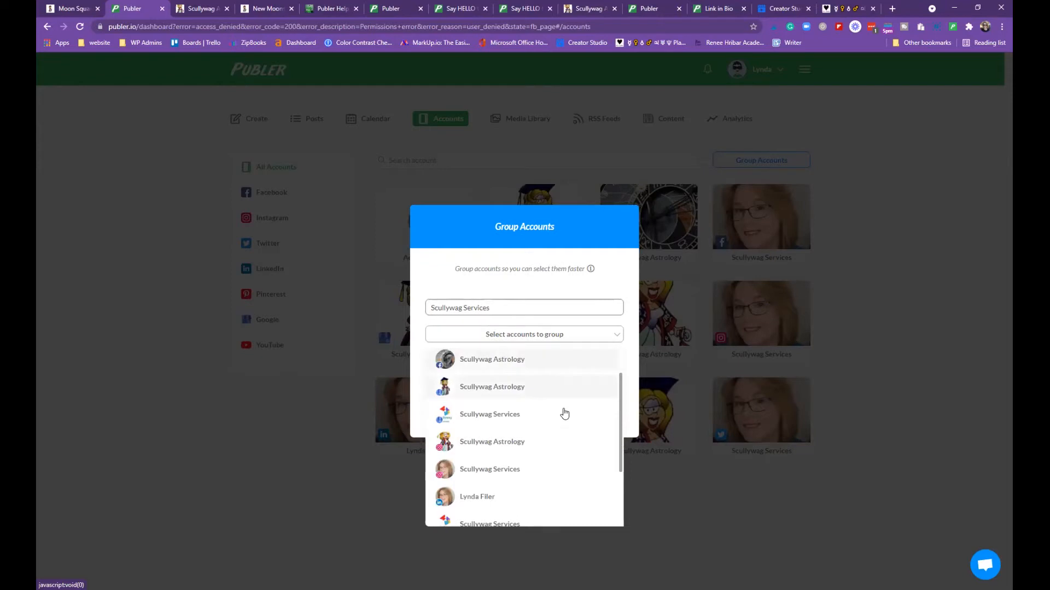
left_click(533, 406)
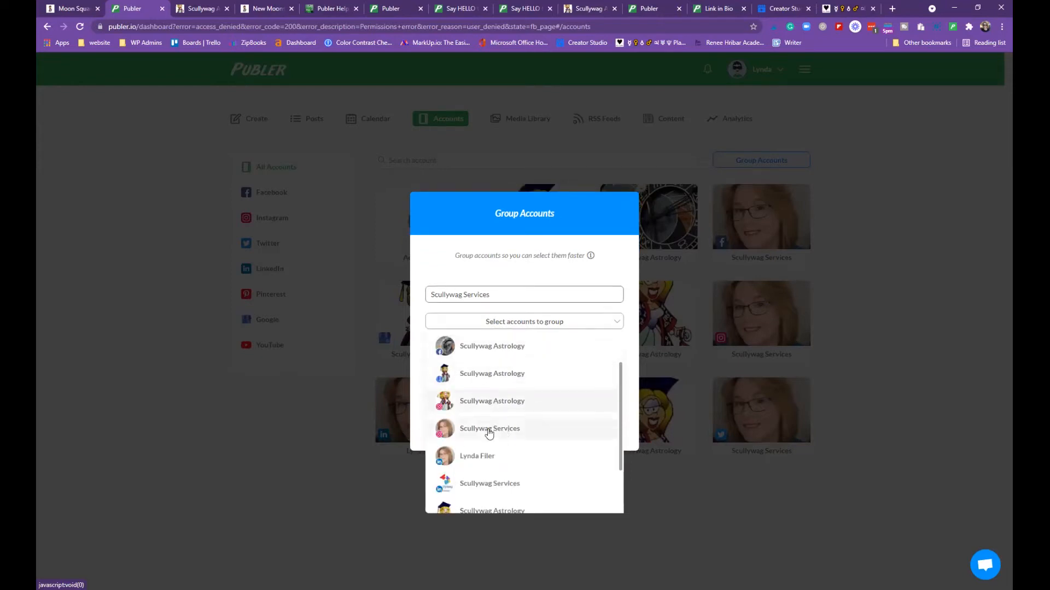
left_click(501, 437)
left_click(499, 429)
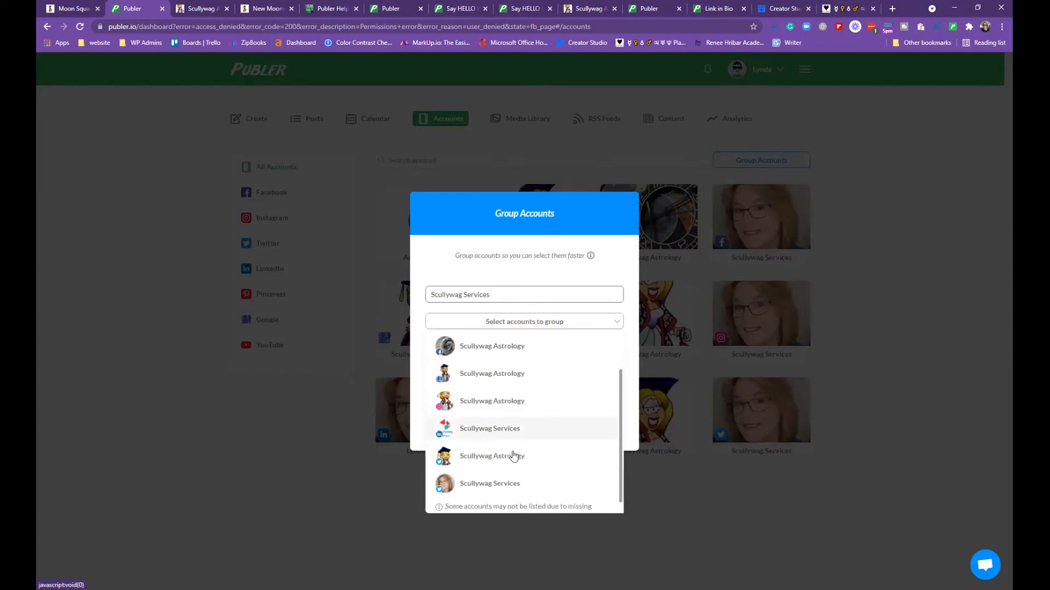
left_click(500, 475)
left_click(586, 464)
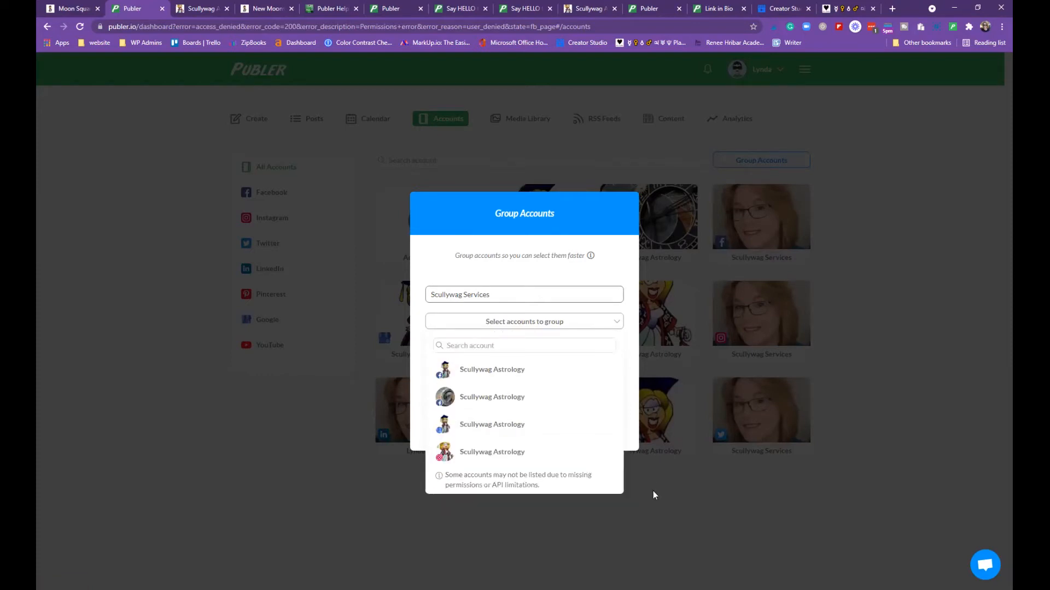
left_click(652, 491)
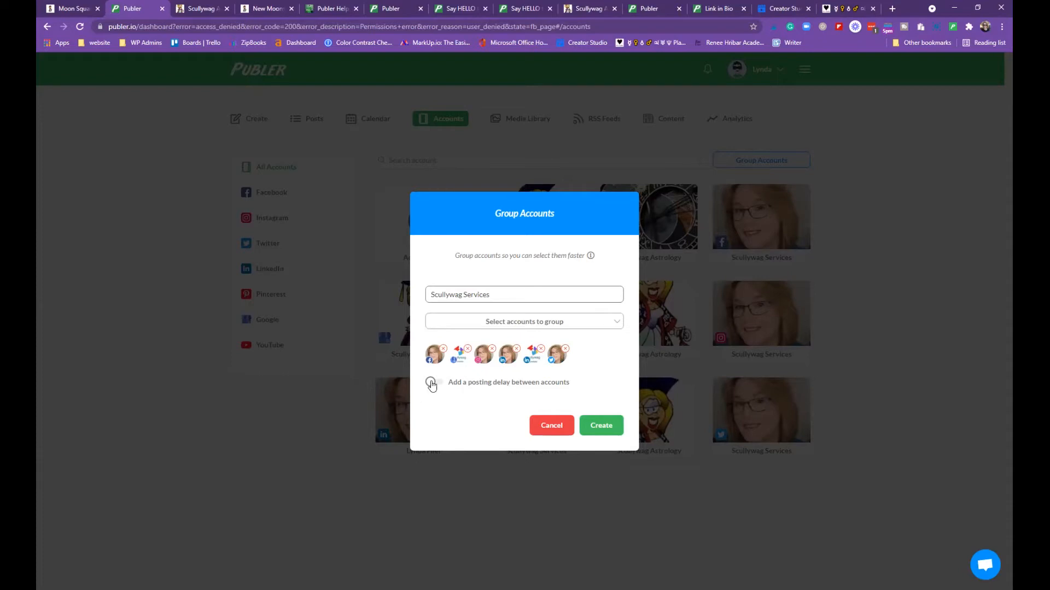
Leave the posting delay between accounts off and create the group
left_click(500, 385)
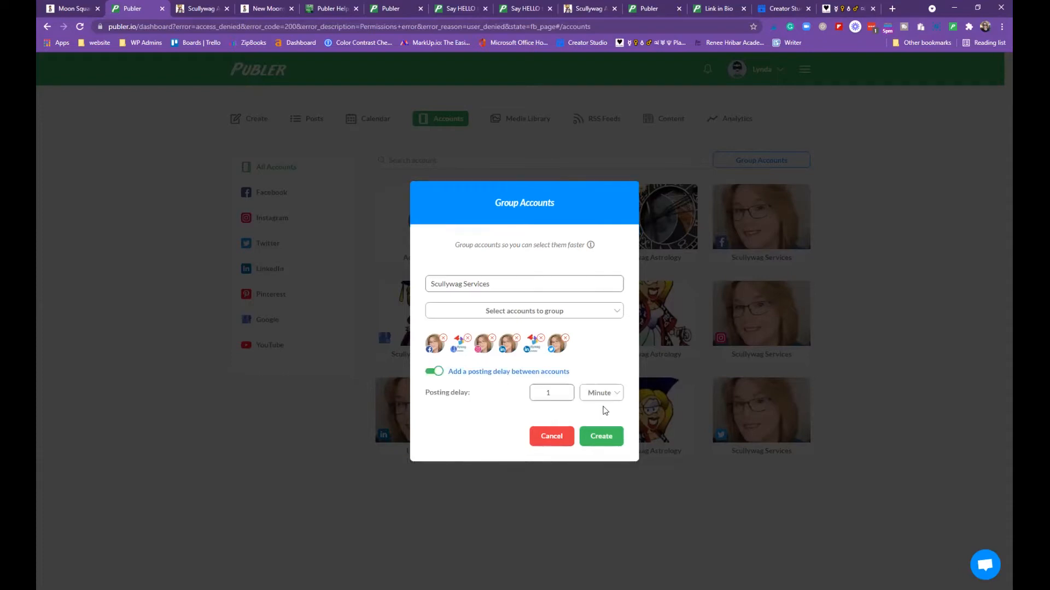
left_click(615, 393)
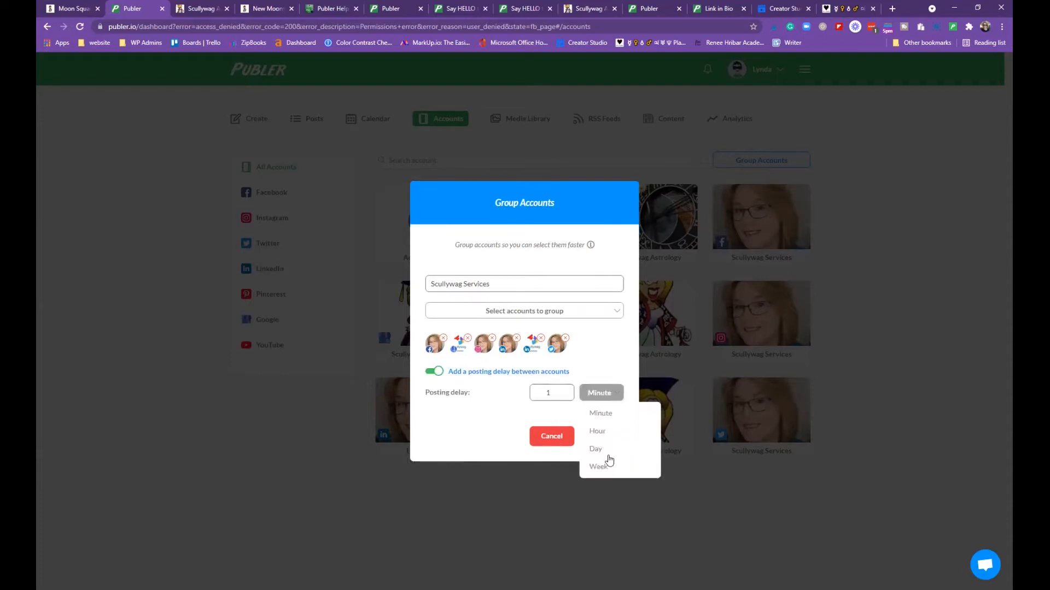
left_click(570, 397)
left_click(430, 373)
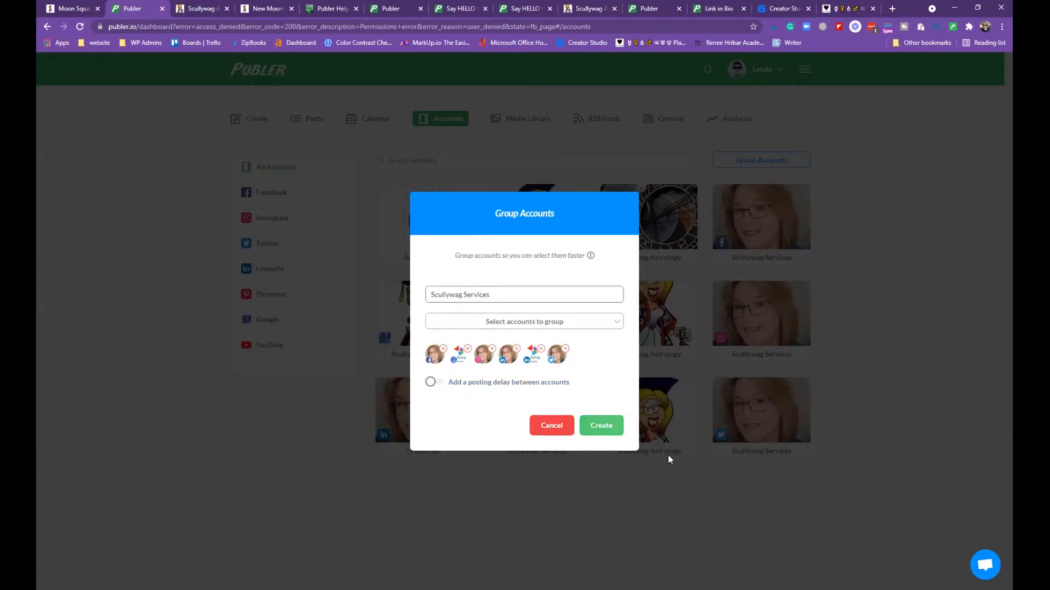
key("Return")
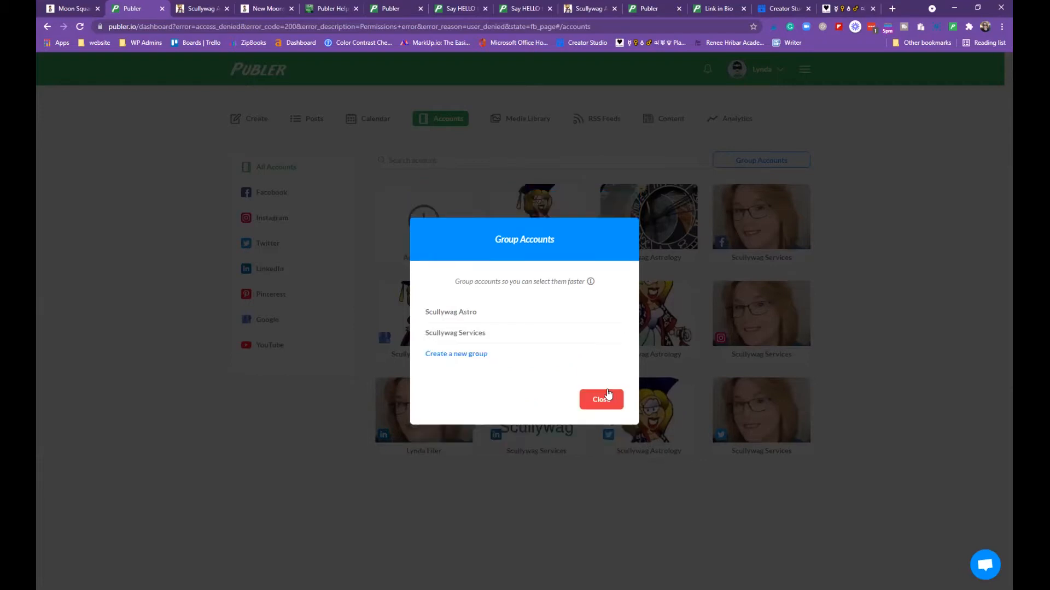
Open the calendar and filter it to Scullywag Astro, then to the Scullywag Services group
left_click(545, 427)
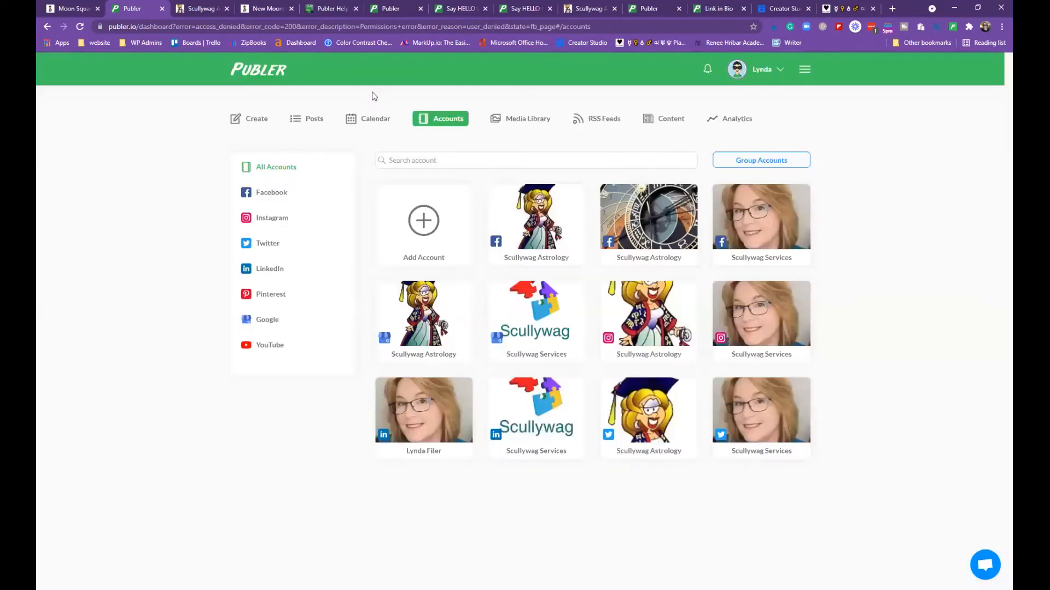
left_click(367, 122)
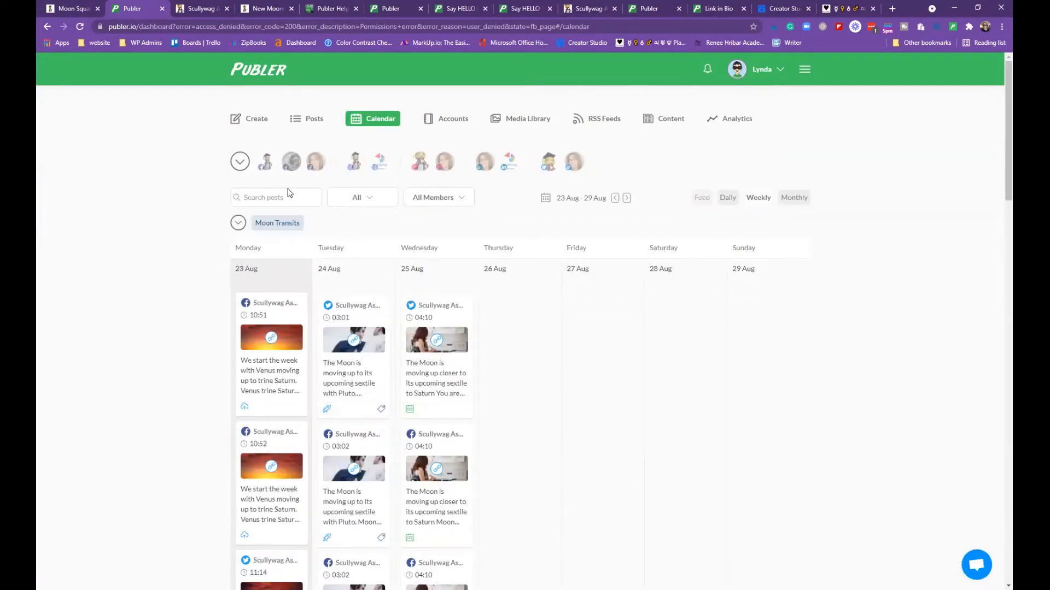
left_click(238, 163)
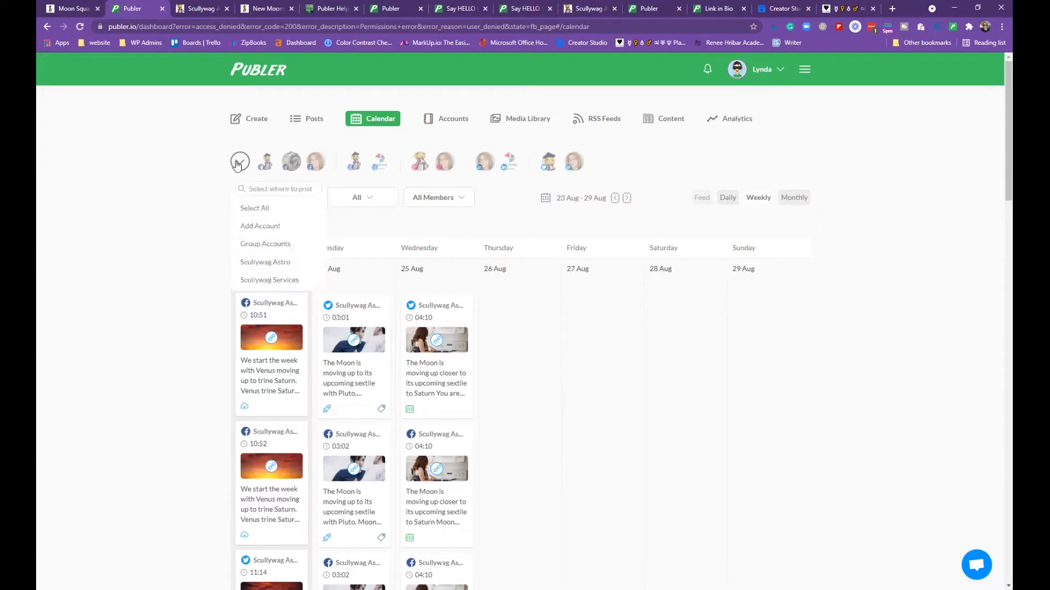
left_click(266, 263)
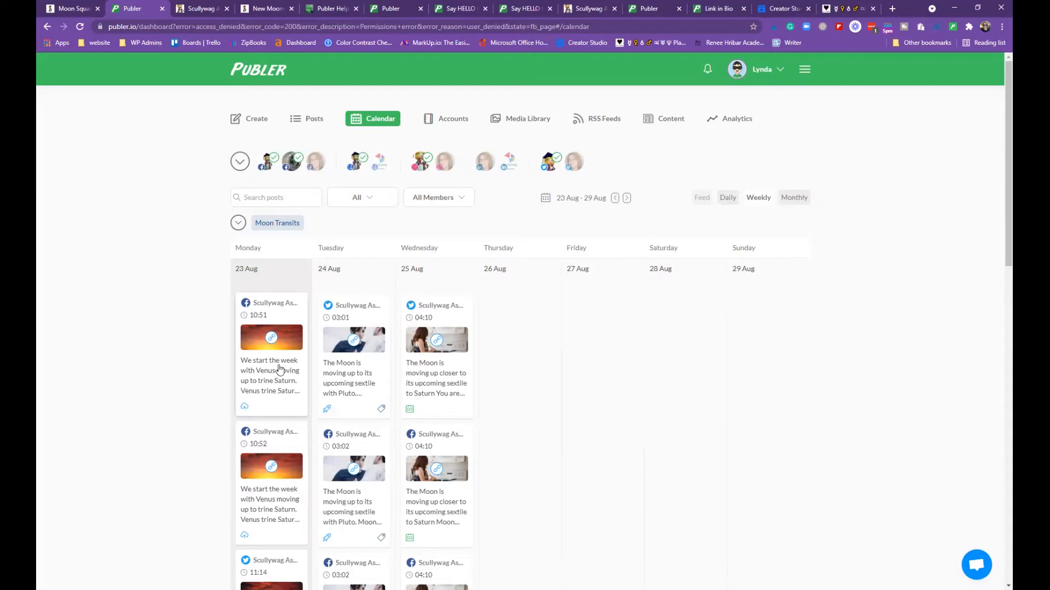
left_click(239, 166)
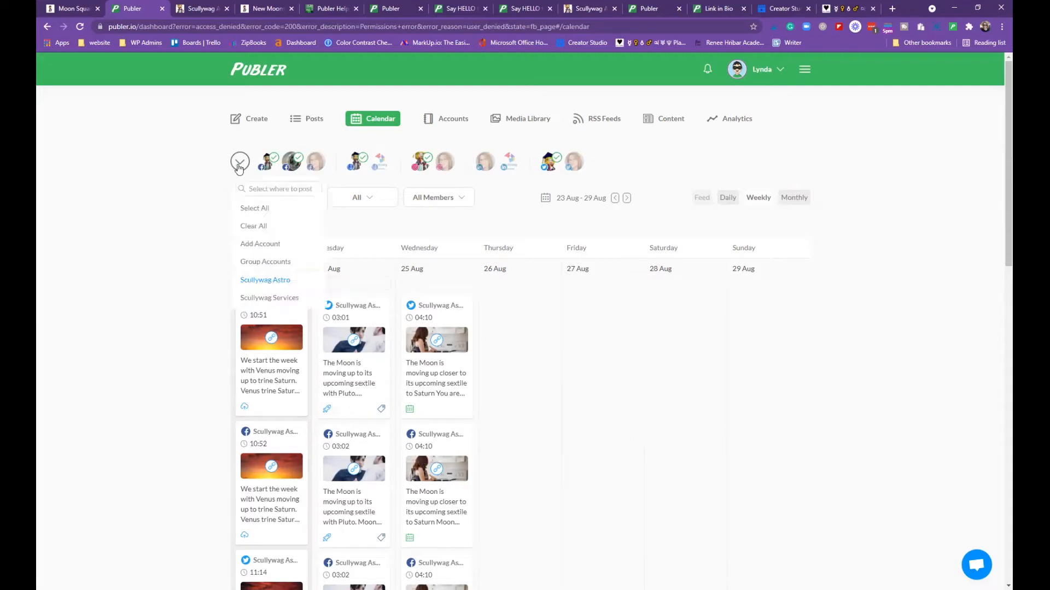
left_click(260, 300)
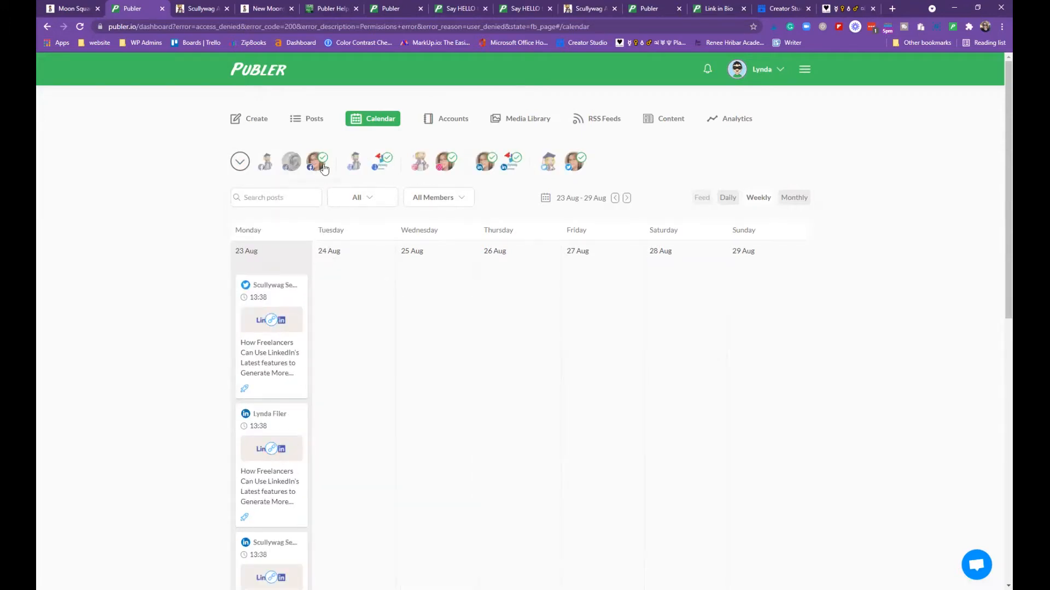
Untick two Scullywag Services accounts, leaving only Monday's 13:38 LinkedIn-features posts
left_click(322, 164)
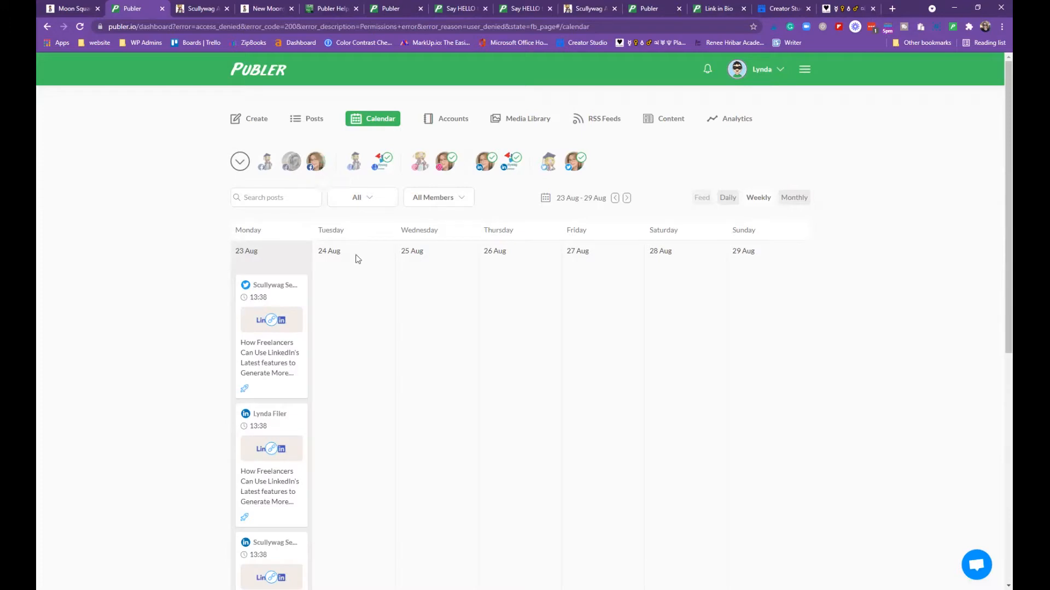
left_click(385, 165)
scroll(453, 300, "down", 1)
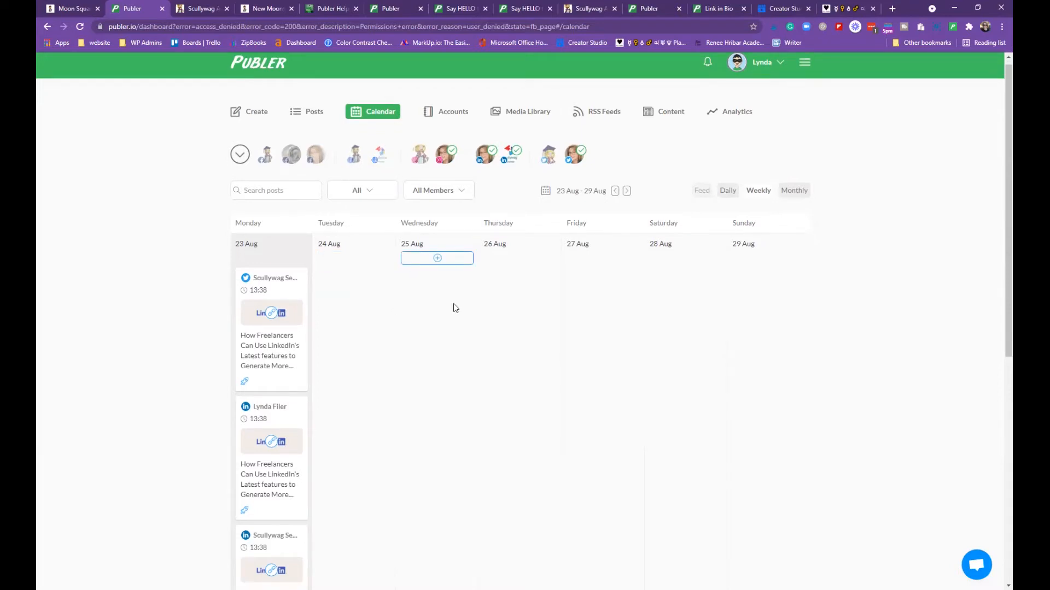
scroll(454, 303, "down", 15)
scroll(471, 60, "up", 15)
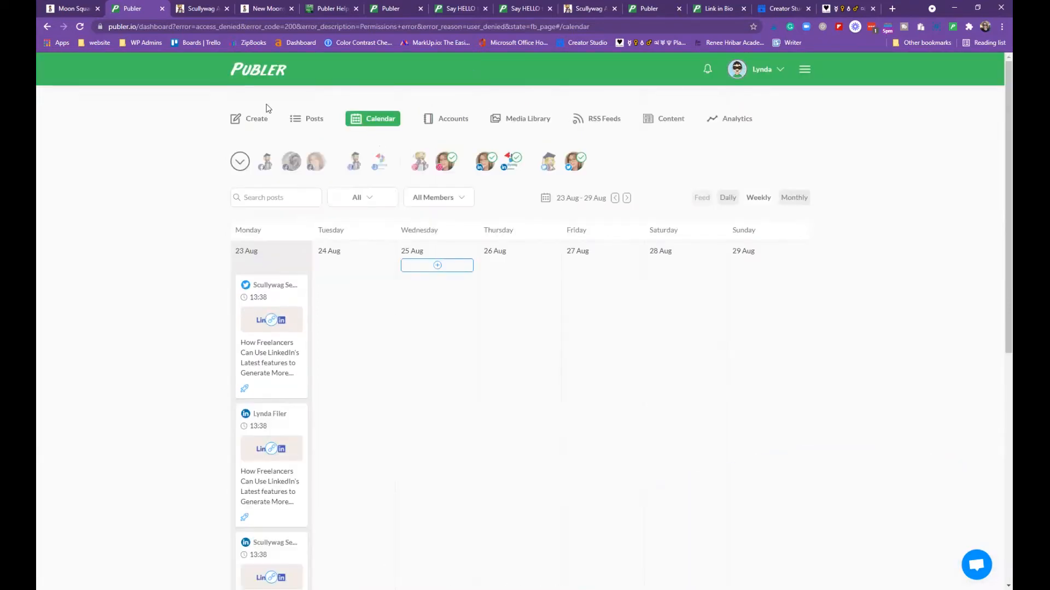
left_click(765, 69)
On Manage Teams, review member role options, keeping Editor, and the assignable social accounts
left_click(715, 143)
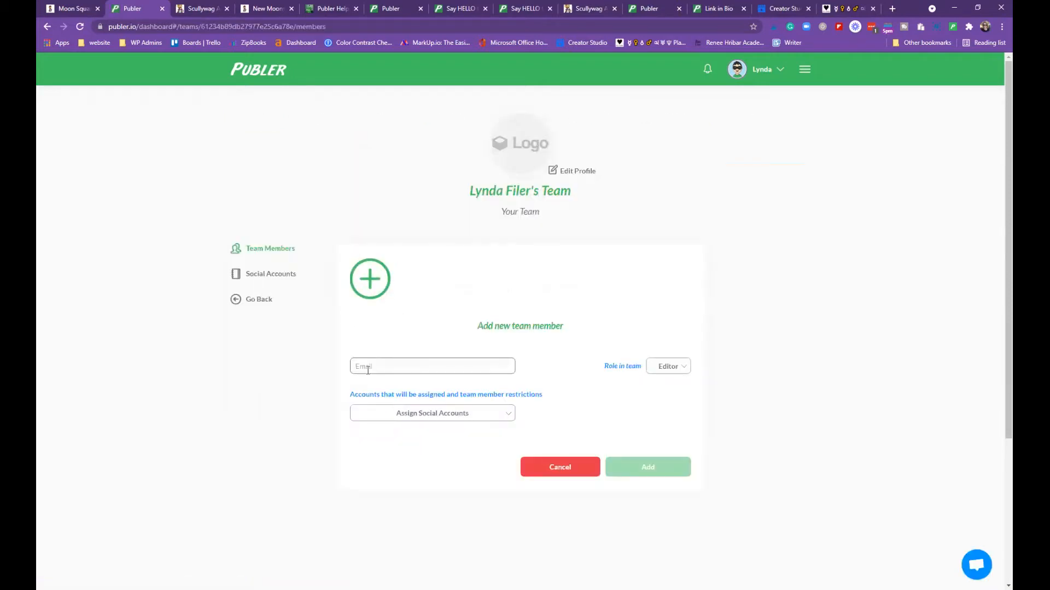
left_click(685, 367)
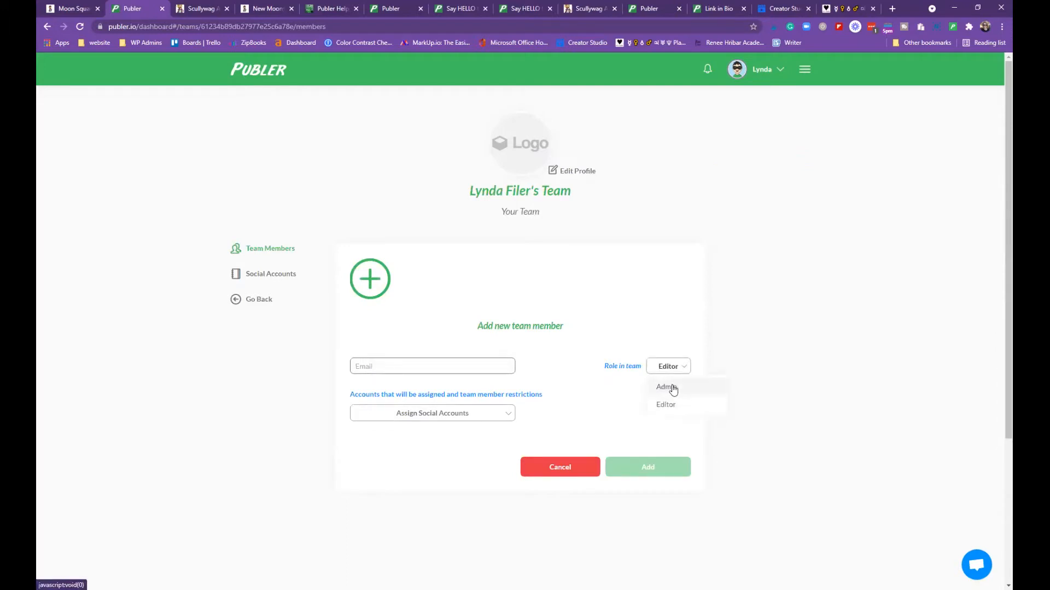
left_click(685, 370)
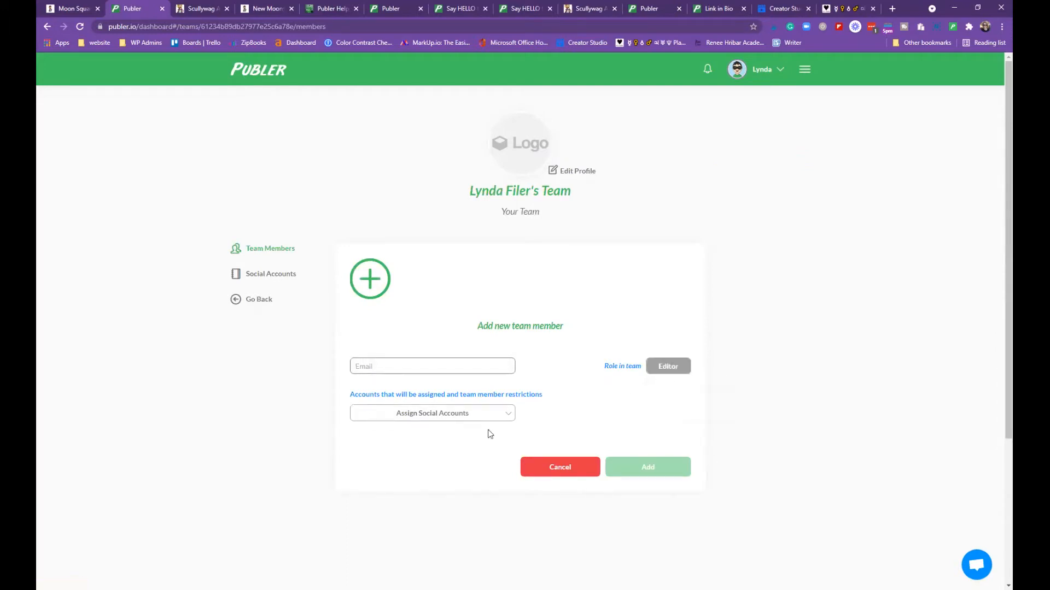
left_click(509, 419)
left_click(508, 419)
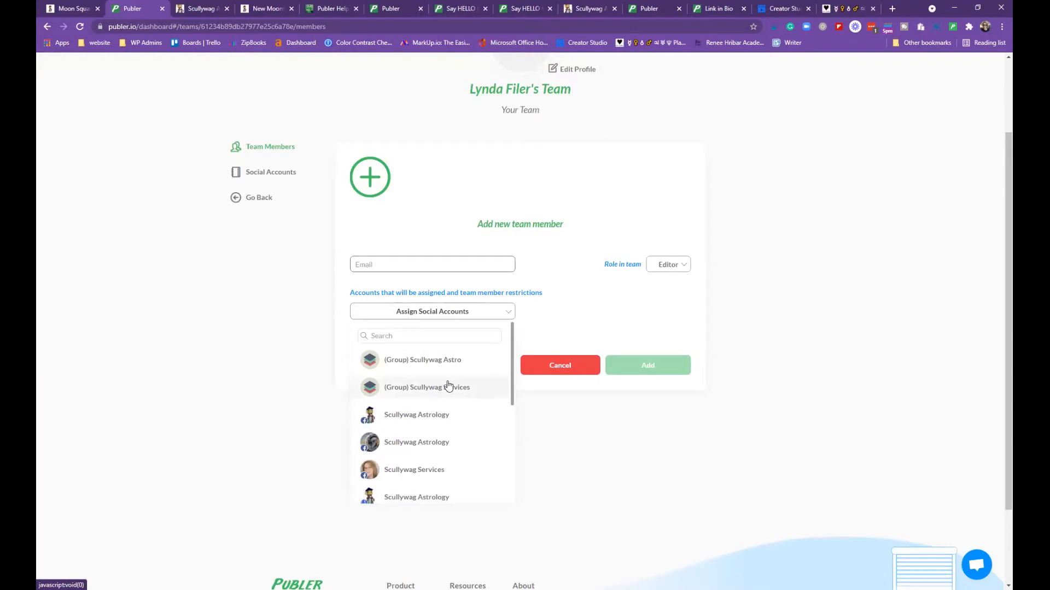
scroll(443, 400, "down", 1)
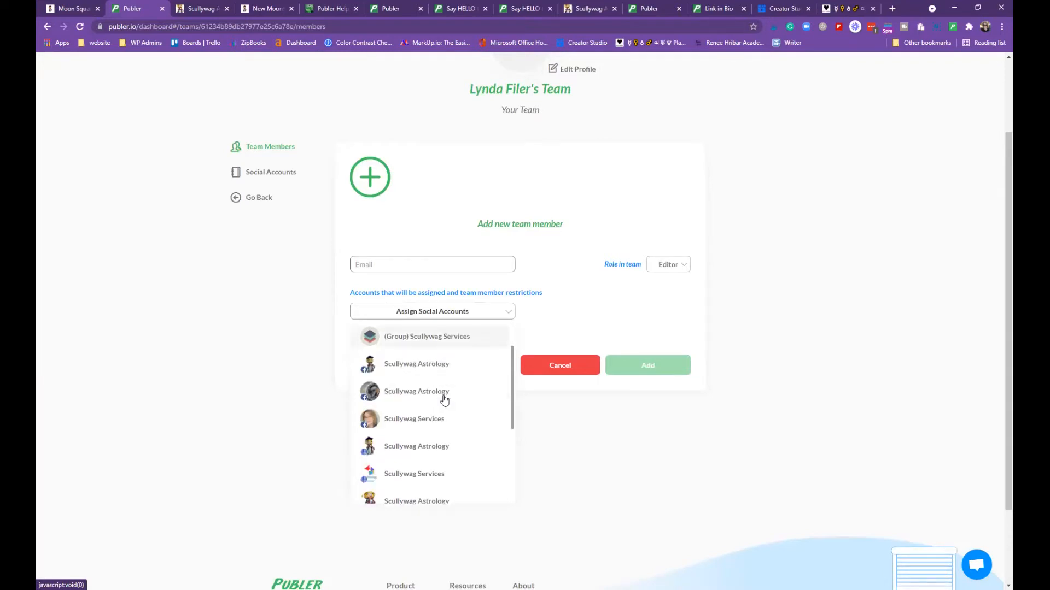
left_click(317, 258)
scroll(316, 258, "up", 2)
left_click(548, 173)
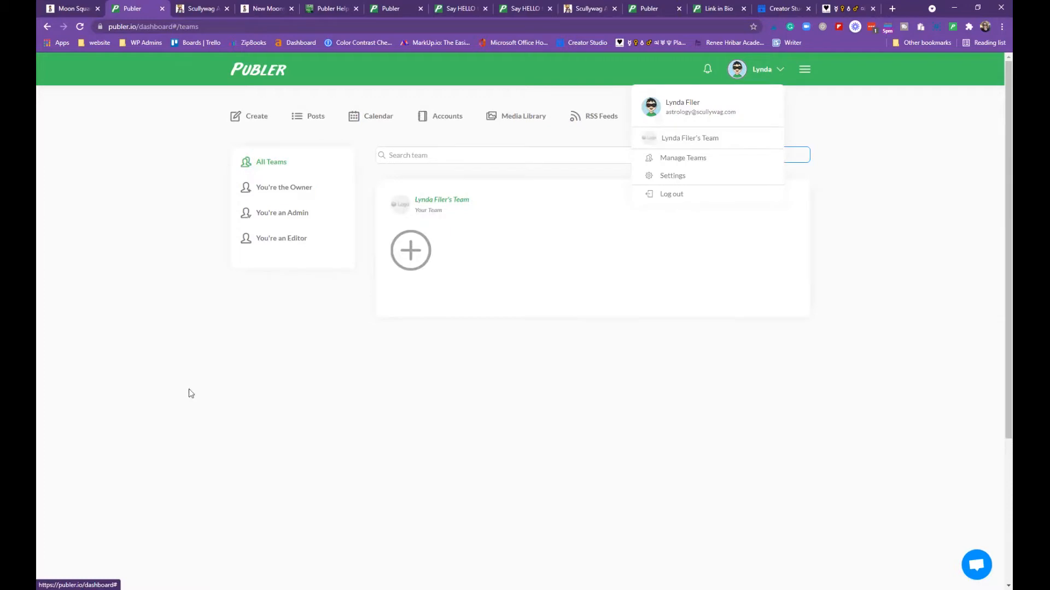
Set the account timezone to Australia/Brisbane in Settings
left_click(673, 176)
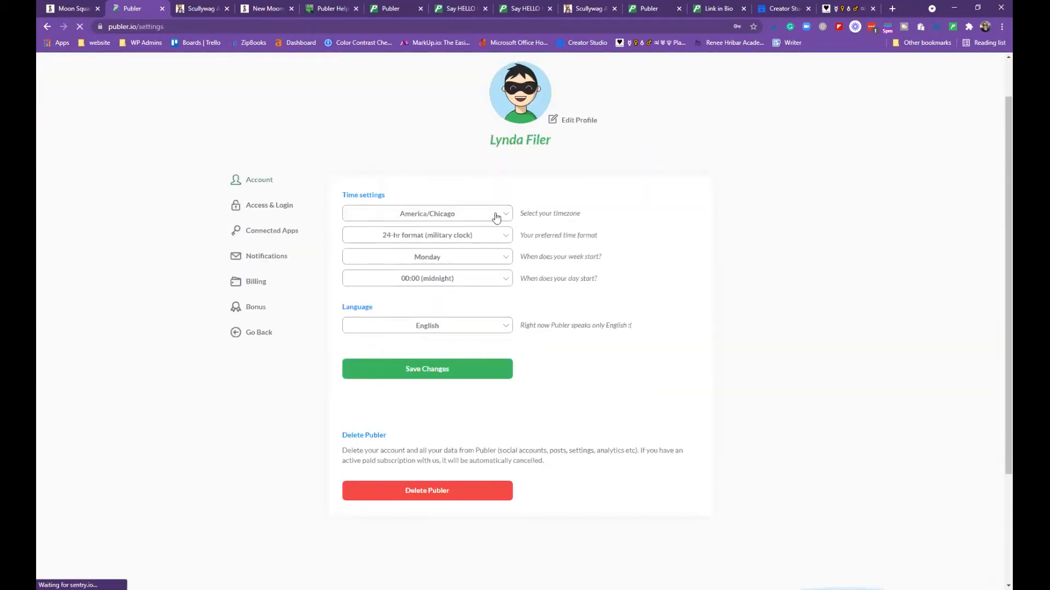
left_click(496, 219)
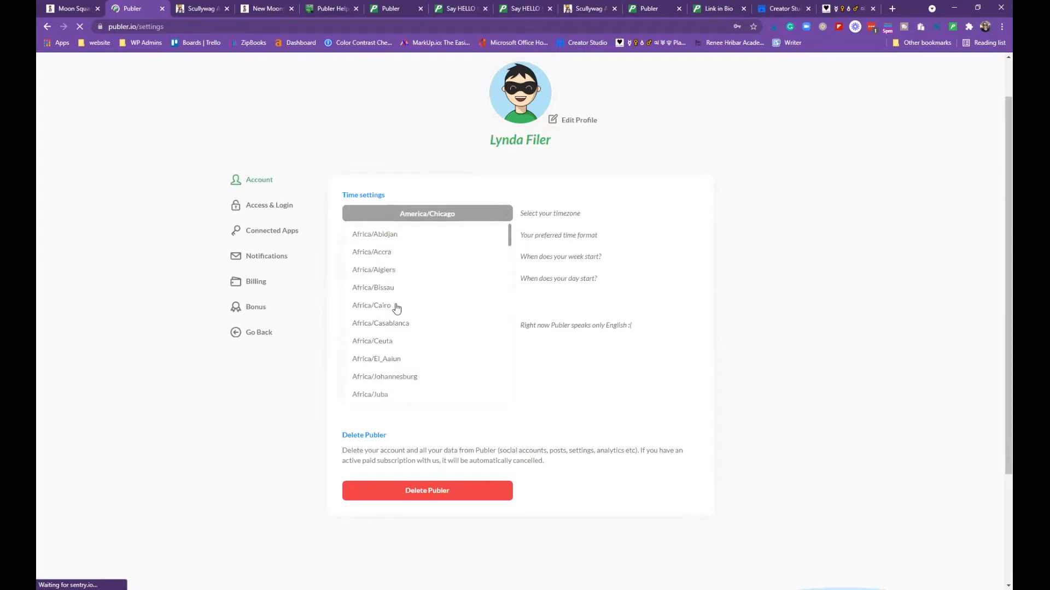
scroll(394, 328, "down", 15)
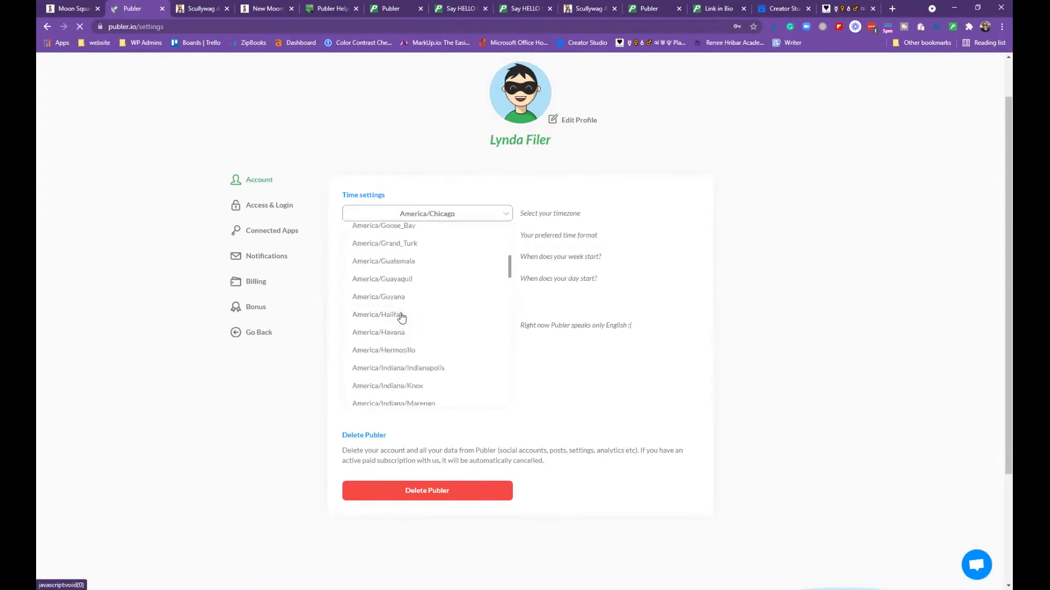
scroll(401, 317, "down", 4)
scroll(402, 317, "down", 4)
scroll(402, 317, "down", 20)
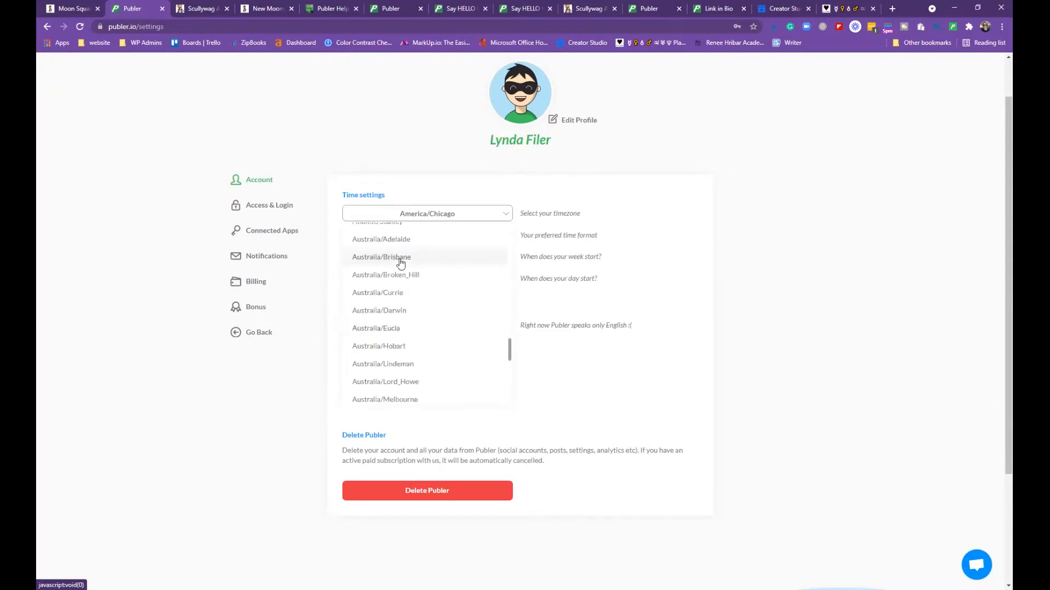
left_click(437, 258)
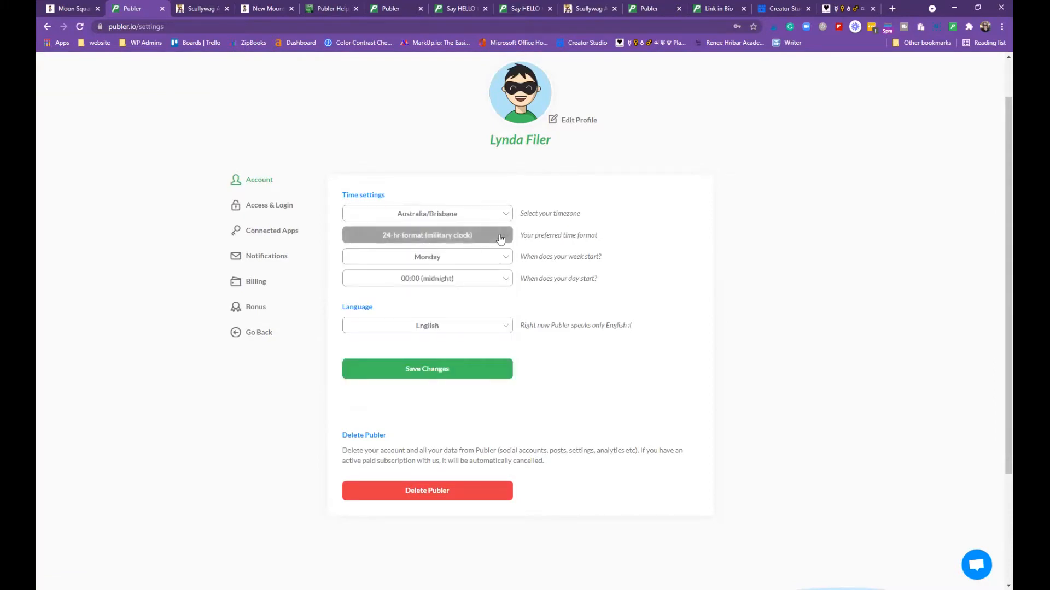
Keep 24-hr time, Monday week start and 00:00 day start, then save the changes
left_click(502, 238)
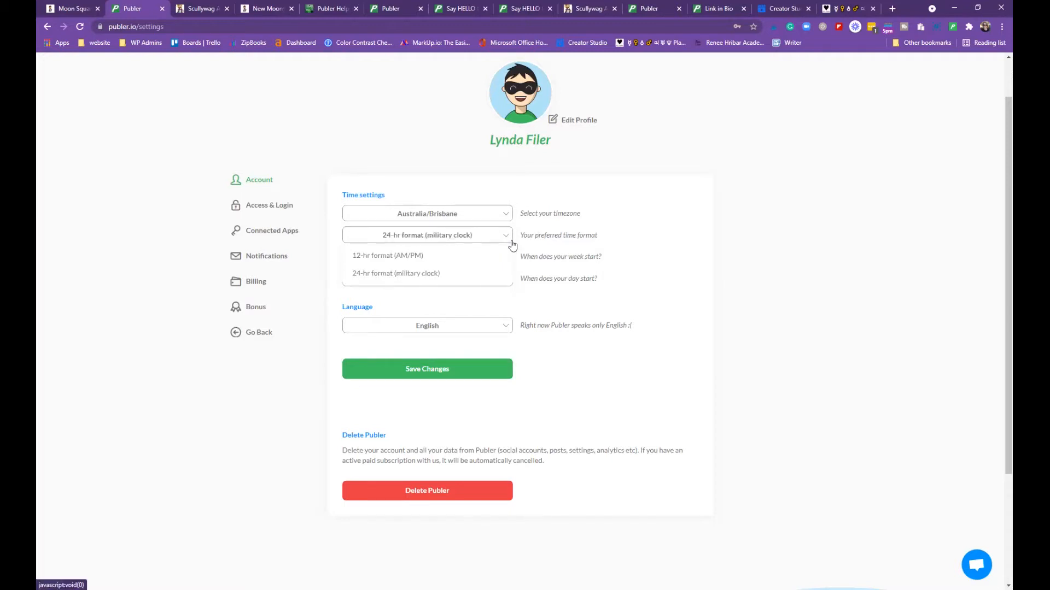
left_click(512, 239)
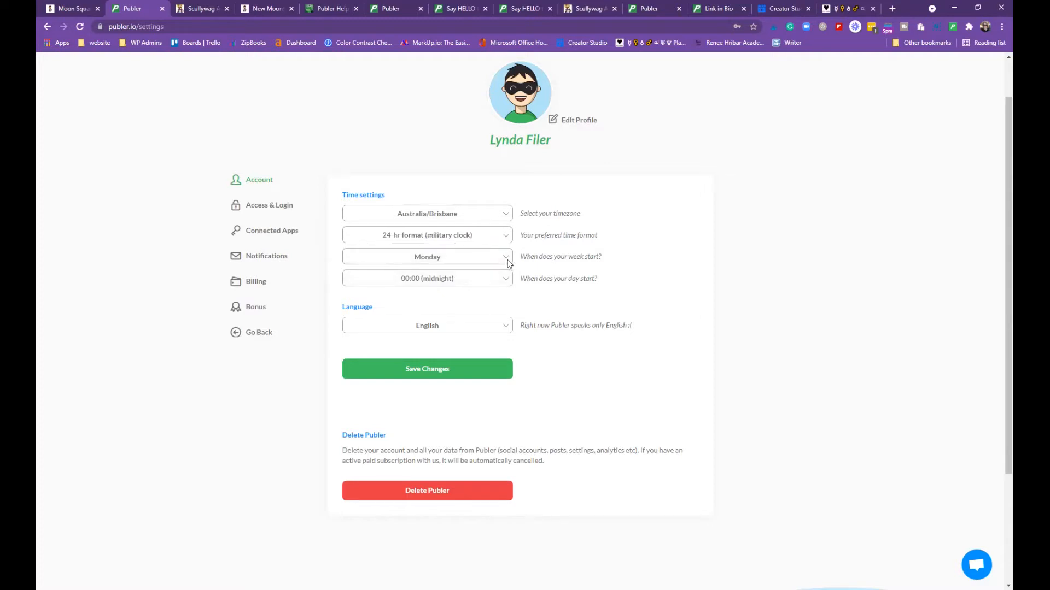
left_click(469, 264)
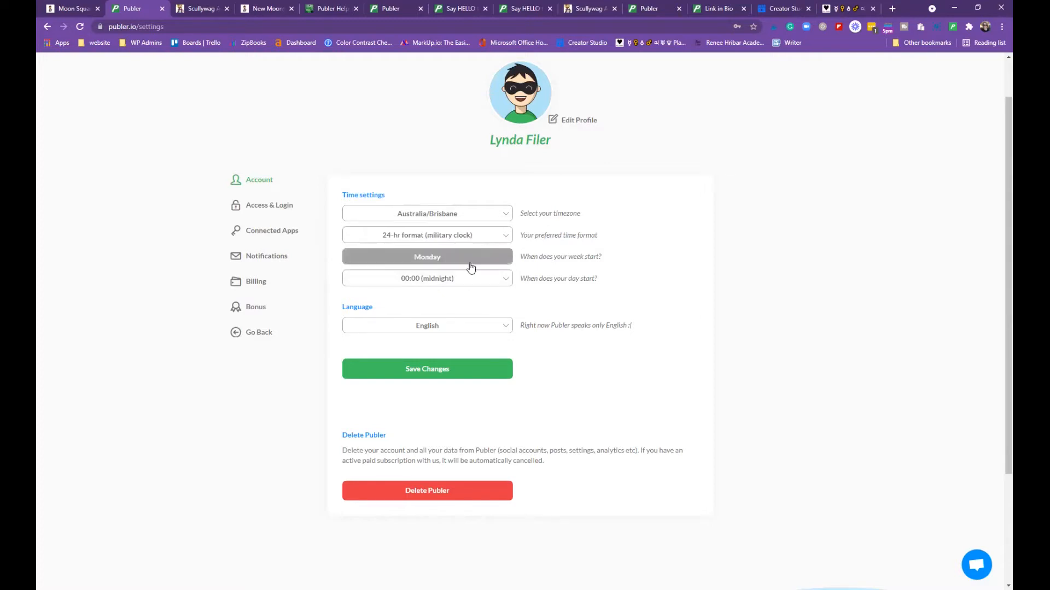
left_click(477, 281)
left_click(477, 281)
left_click(477, 282)
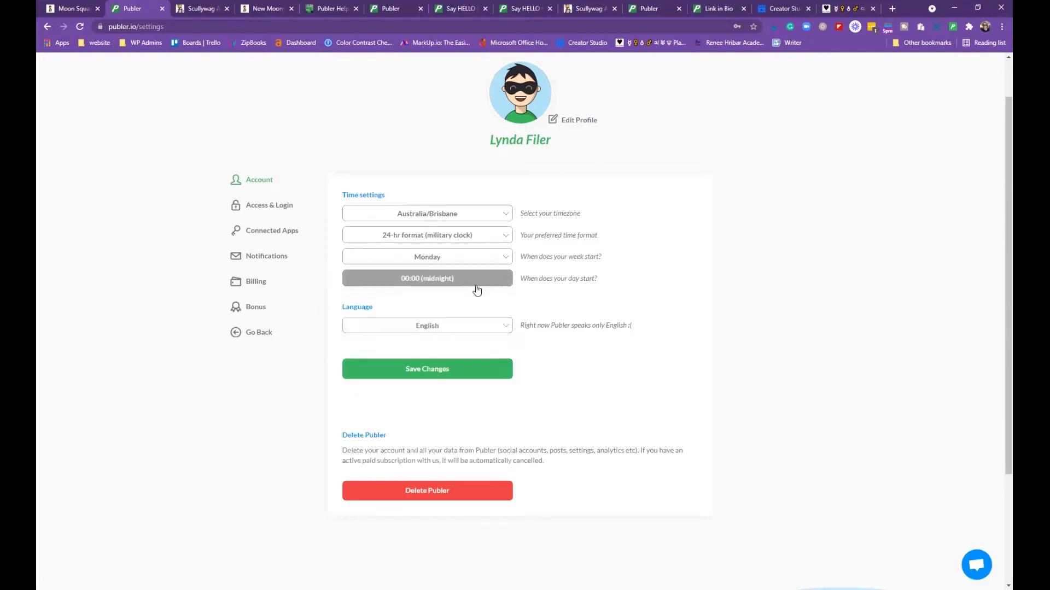
left_click(636, 333)
left_click(445, 368)
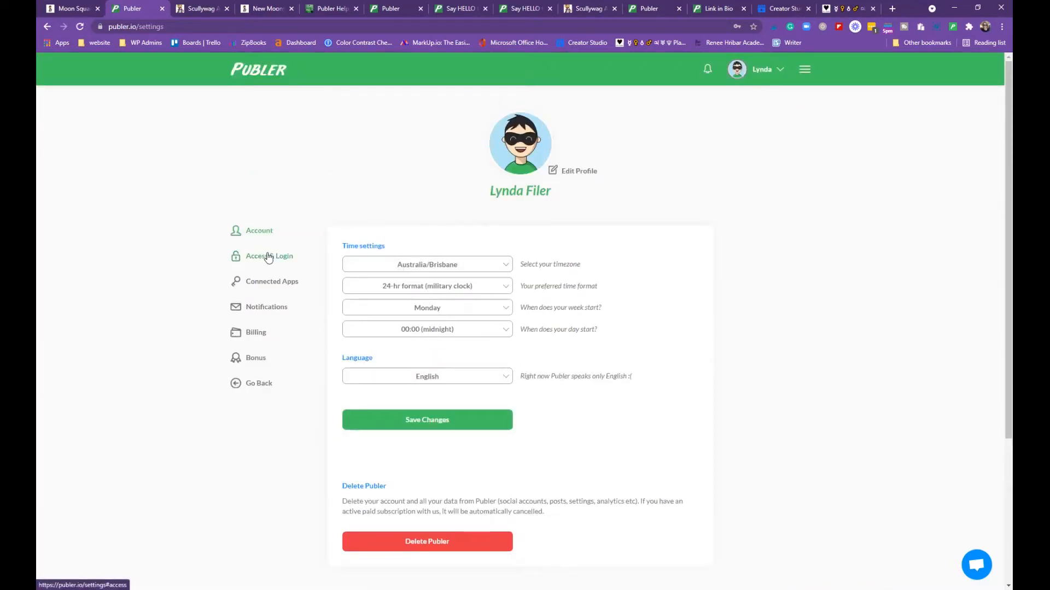
Look through Access & Login and connected apps, then view the Argentum plan under Billing
left_click(268, 258)
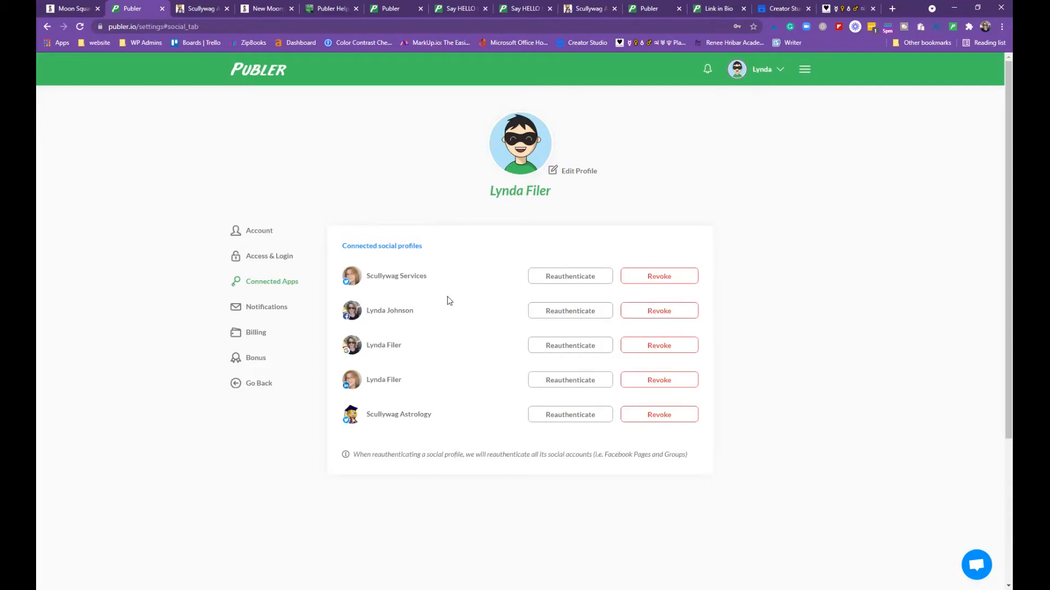
left_click(565, 279)
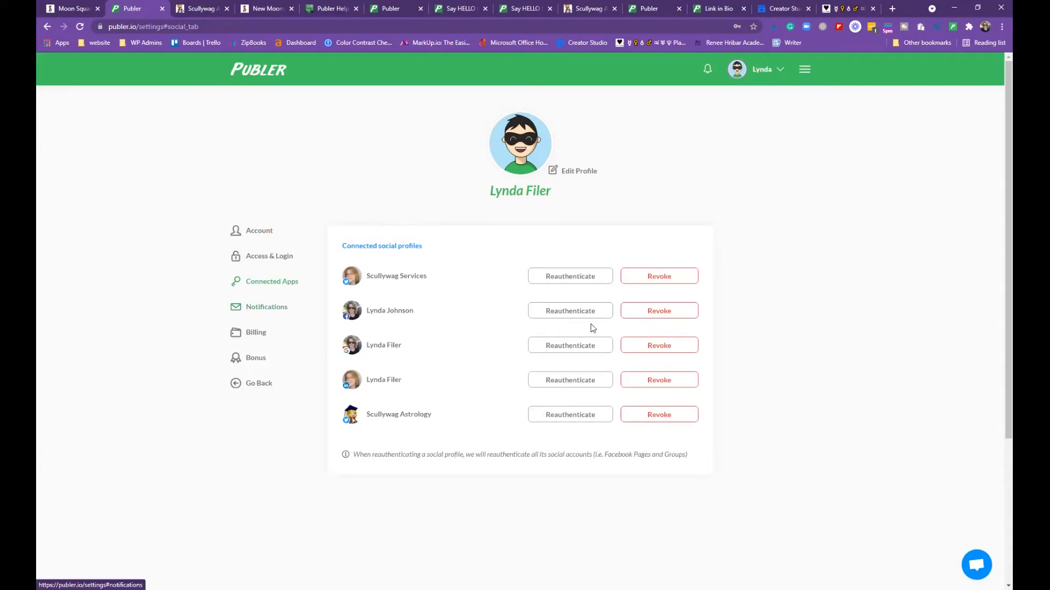
scroll(594, 327, "up", 4)
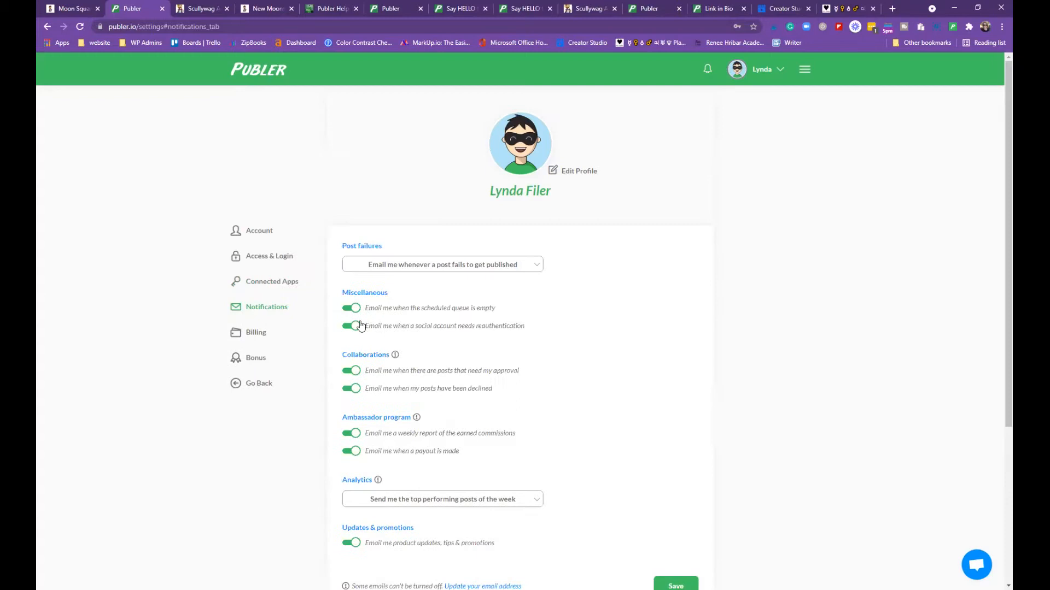
scroll(257, 281, "down", 1)
left_click(257, 281)
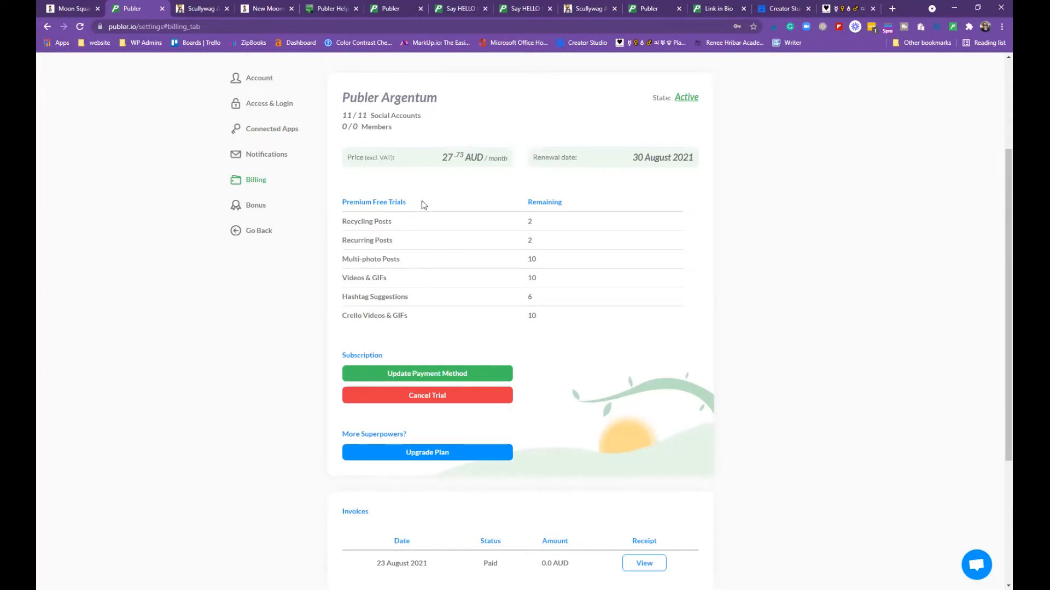
Compare against the maximised plans and pricing page, then return to Billing
scroll(459, 269, "up", 2)
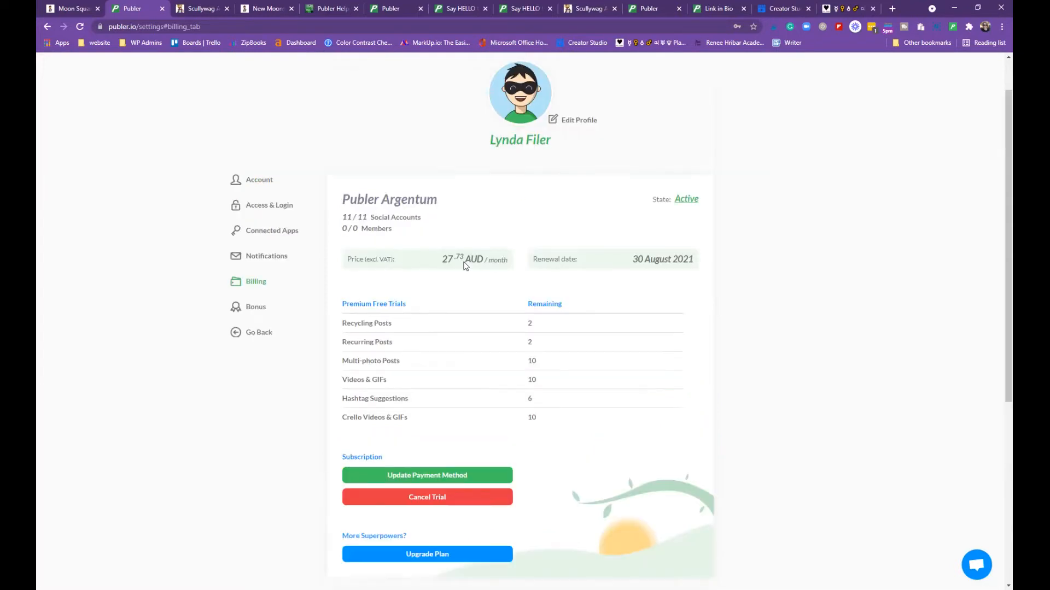
scroll(465, 265, "down", 1)
scroll(465, 264, "up", 1)
key("alt+Tab")
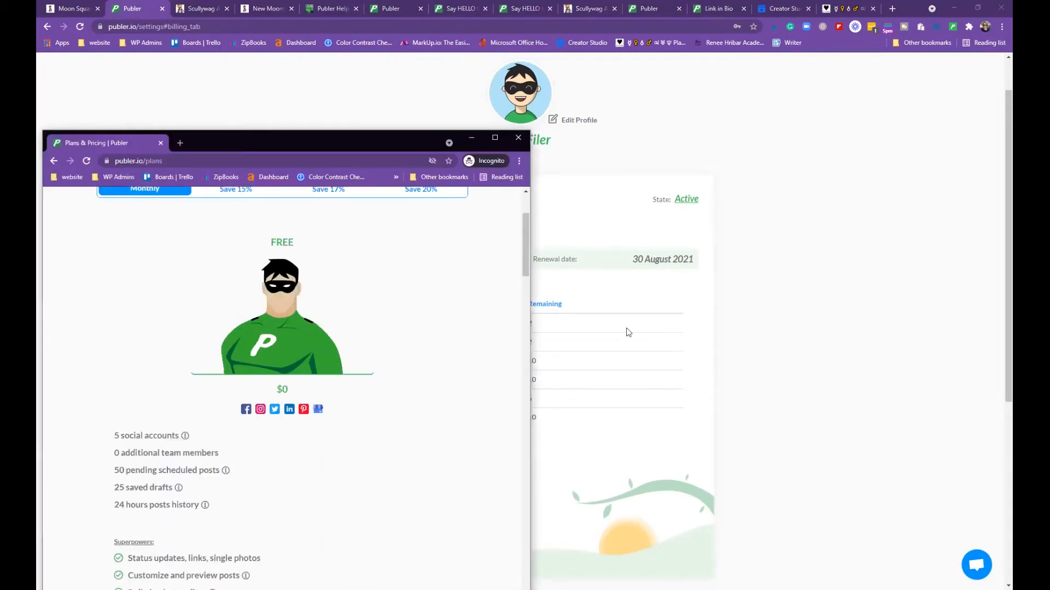
key("super+Up")
scroll(623, 330, "up", 3)
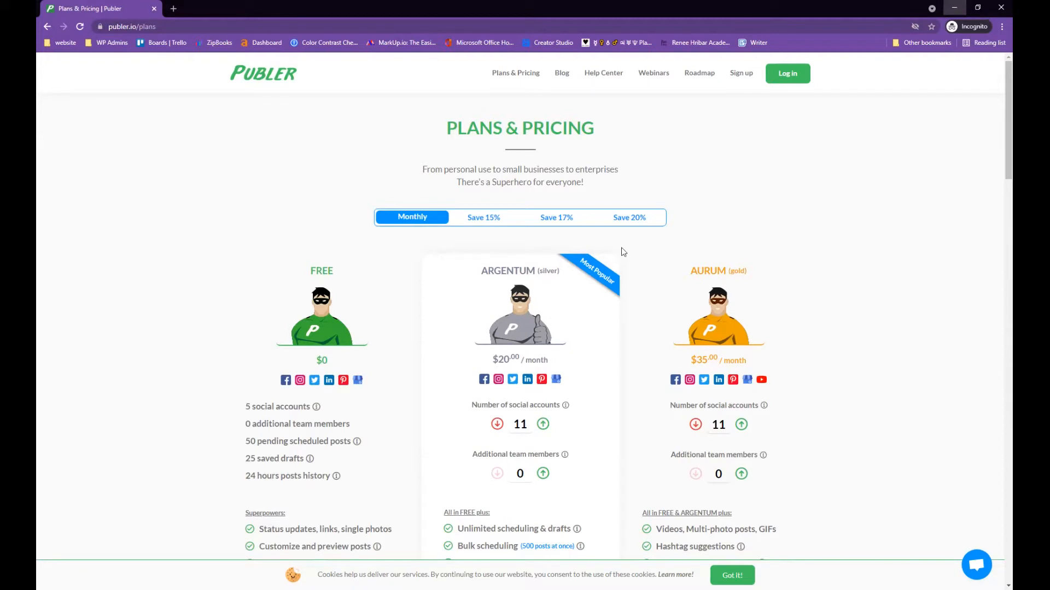
key("alt+Tab")
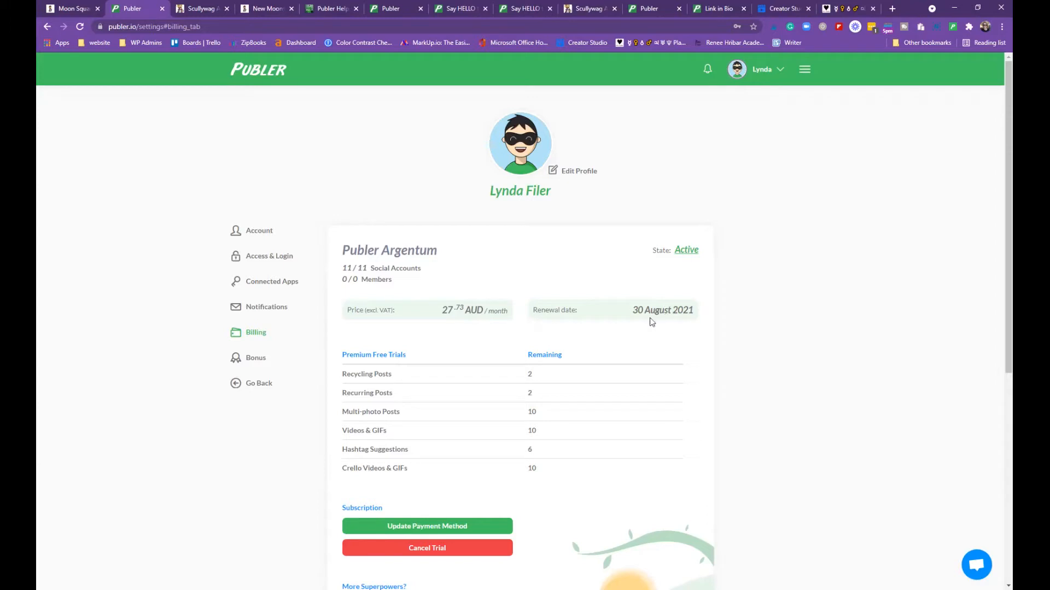
Review the remaining premium trials (2 recycling, 2 recurring posts) and invoices on Billing
scroll(667, 328, "down", 3)
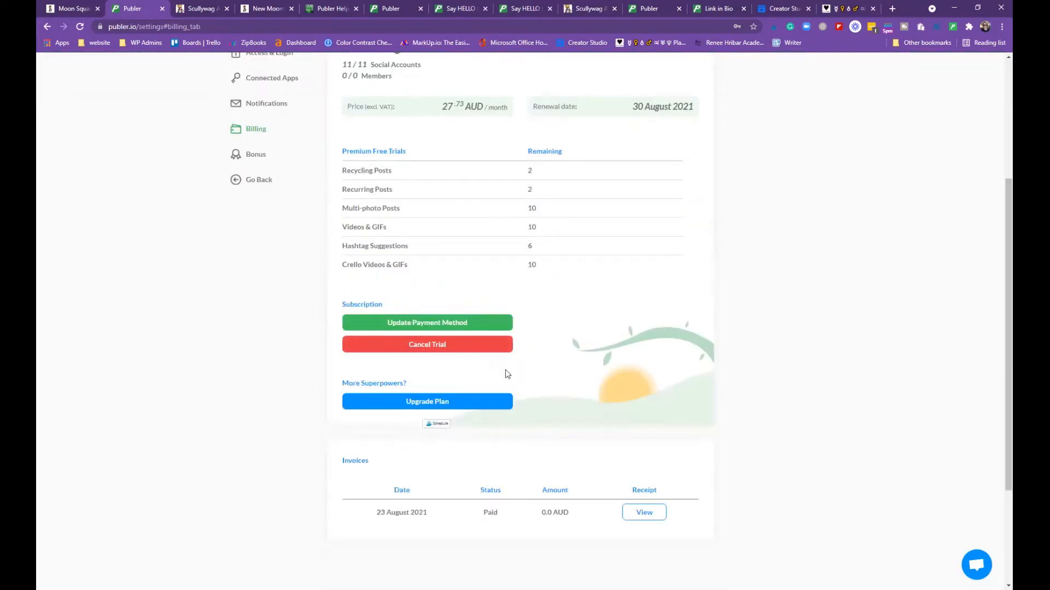
scroll(510, 383, "up", 1)
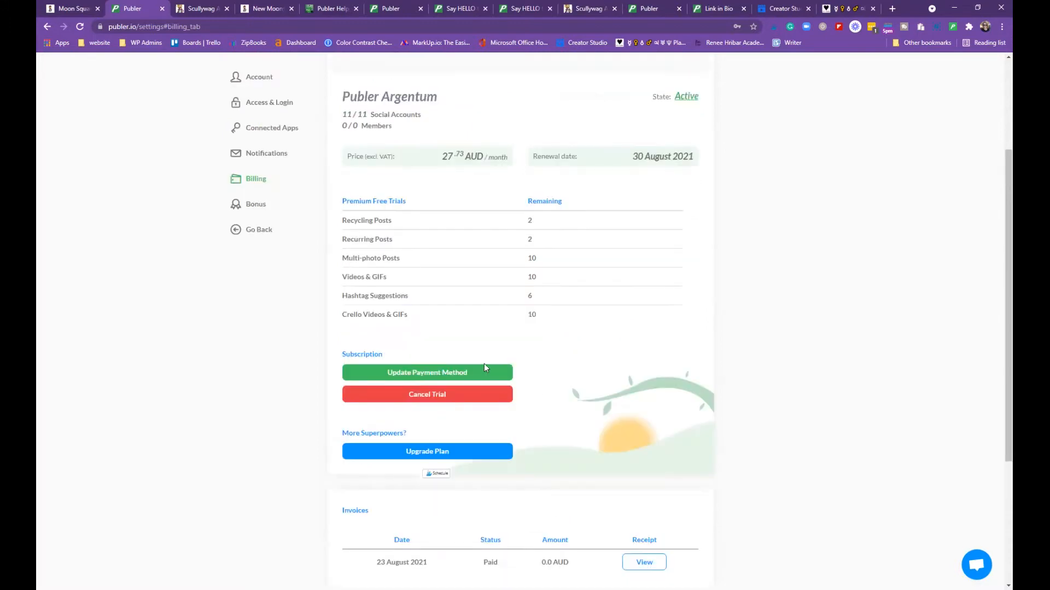
scroll(481, 353, "down", 1)
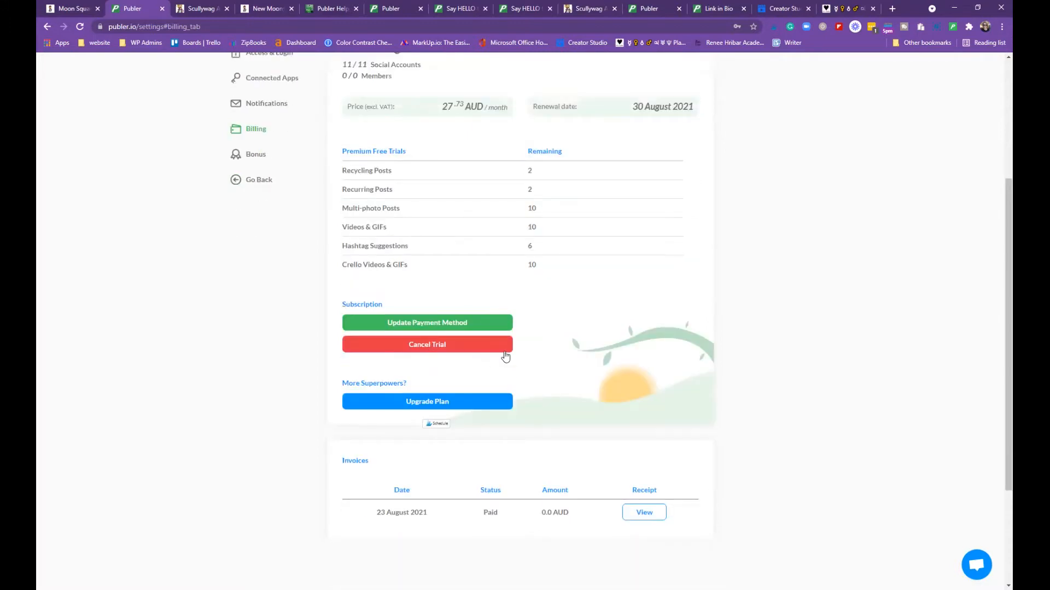
left_click(502, 351)
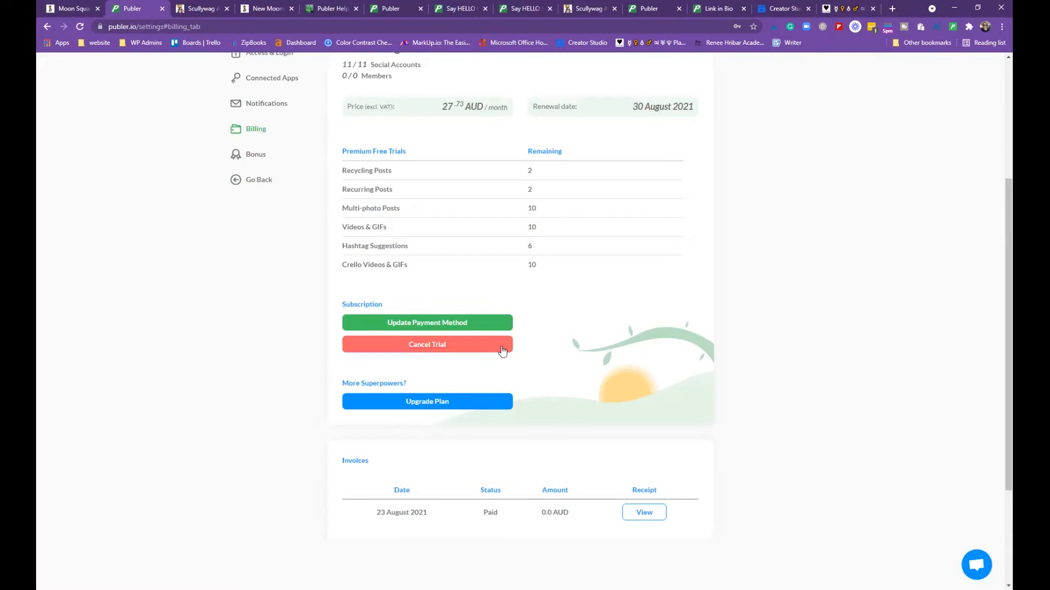
scroll(500, 351, "down", 1)
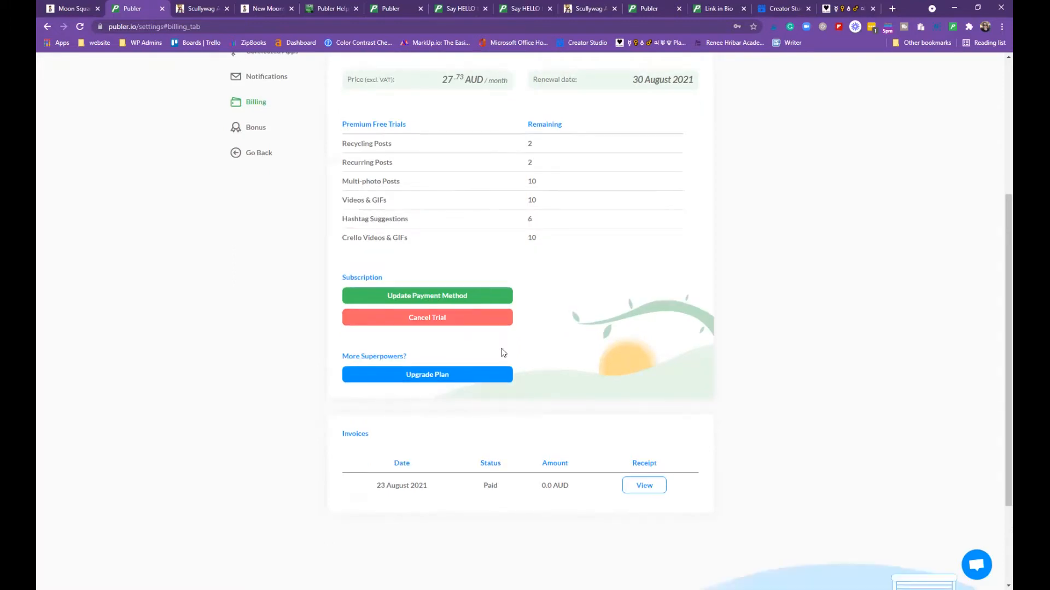
scroll(457, 361, "down", 1)
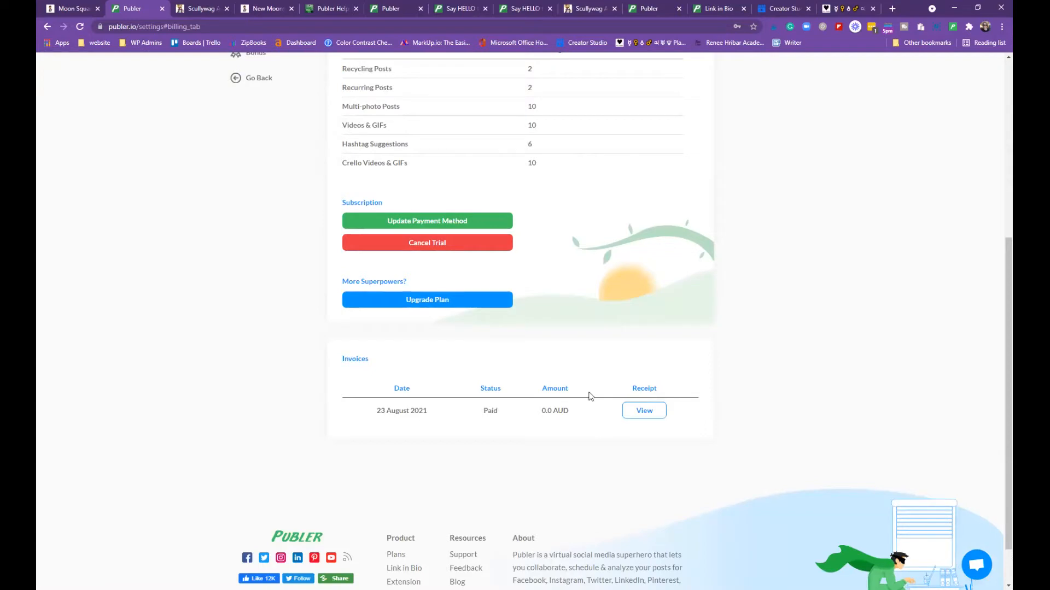
scroll(449, 290, "up", 6)
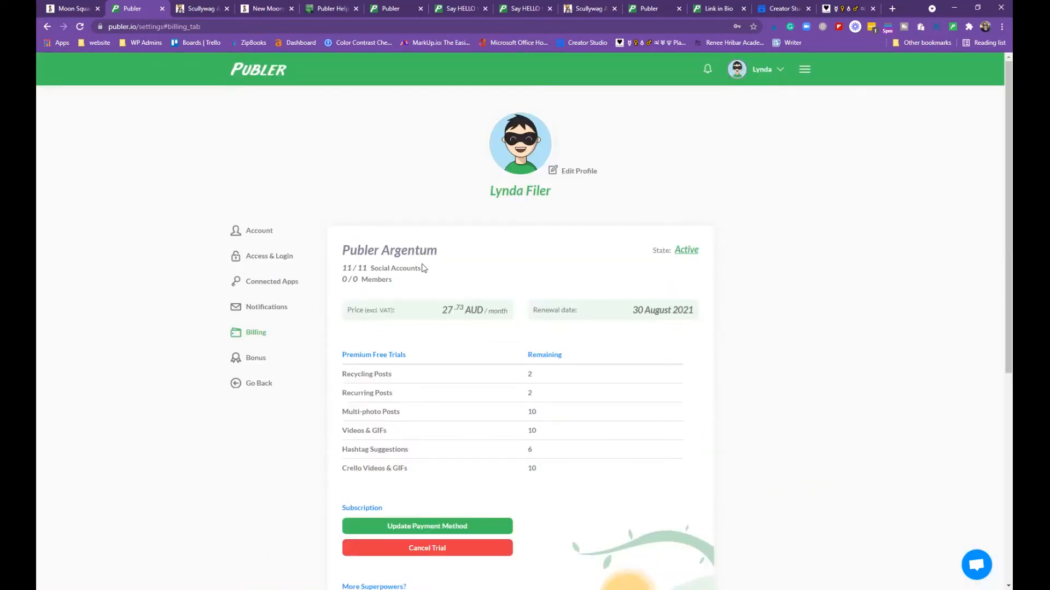
scroll(462, 353, "down", 1)
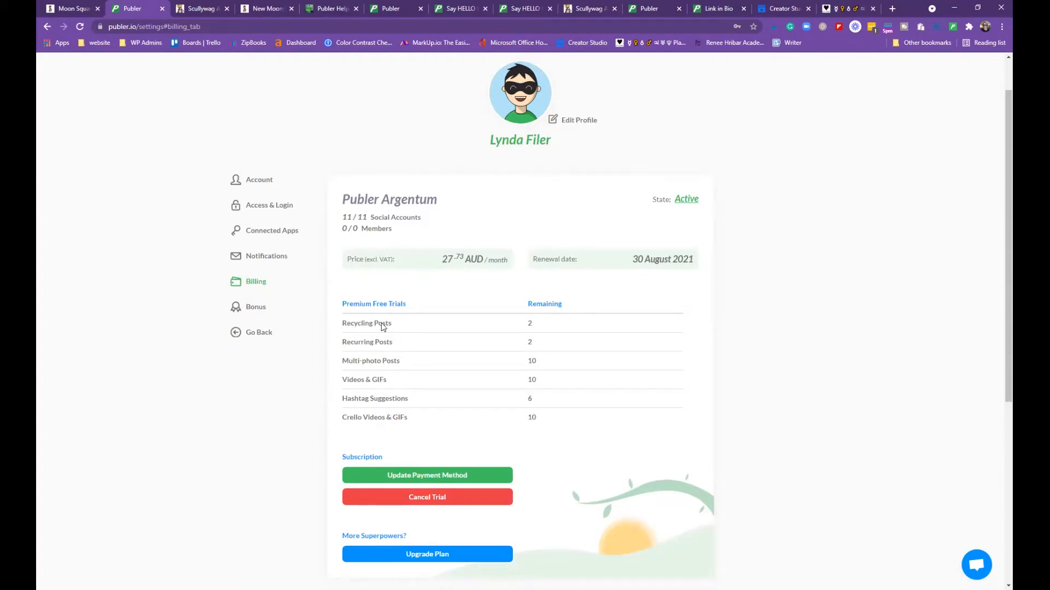
scroll(381, 324, "down", 1)
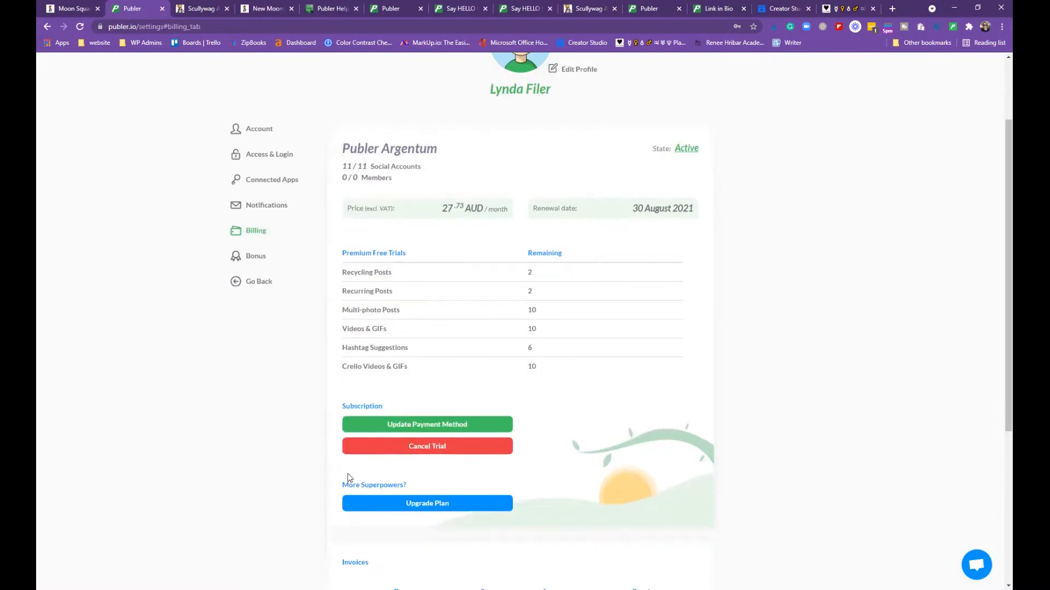
Glance at the pricing page again and scroll Billing back to the top
key("alt+Tab")
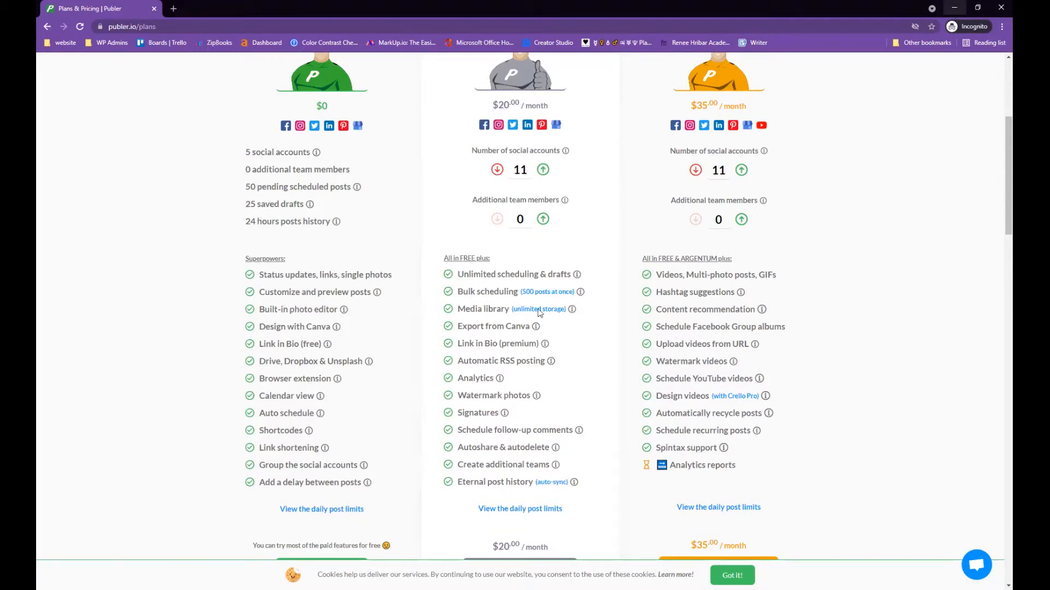
key("alt+Tab")
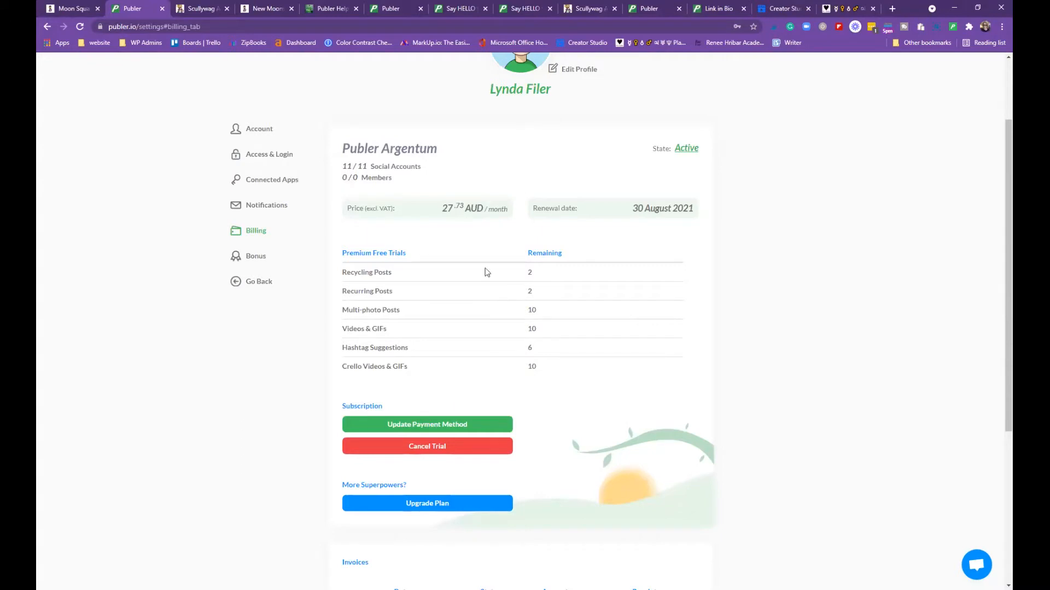
scroll(517, 350, "down", 3)
scroll(381, 328, "up", 2)
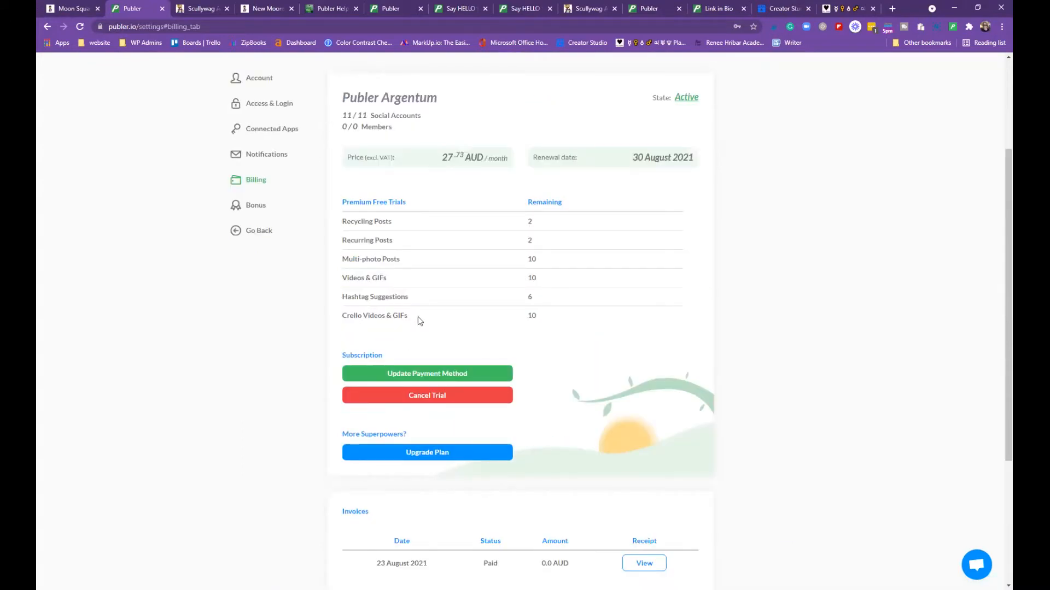
scroll(558, 213, "up", 3)
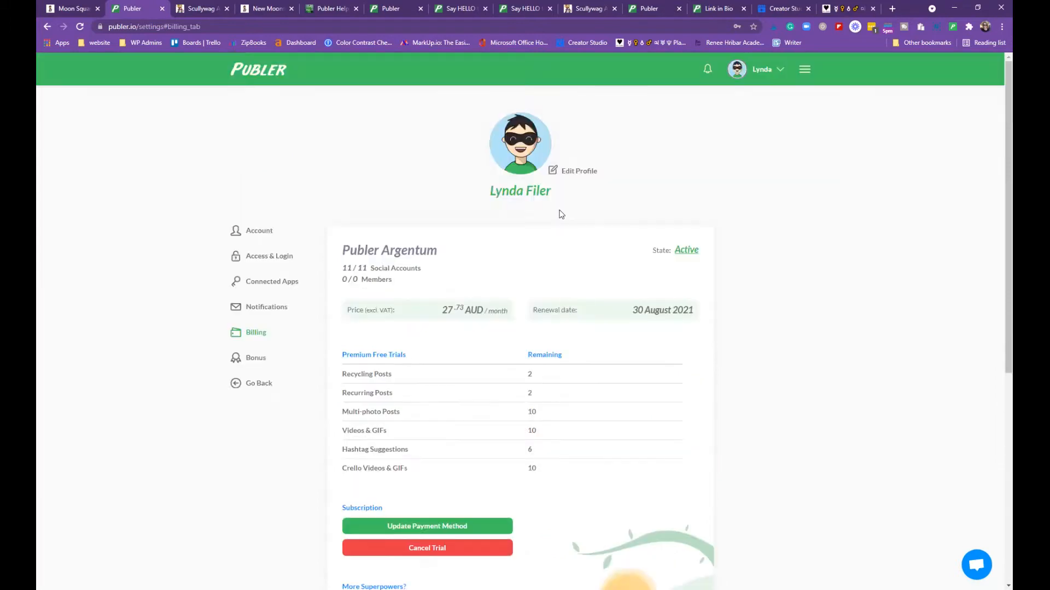
Start and cancel a profile display name edit, then go to the Bonus tab
left_click(573, 176)
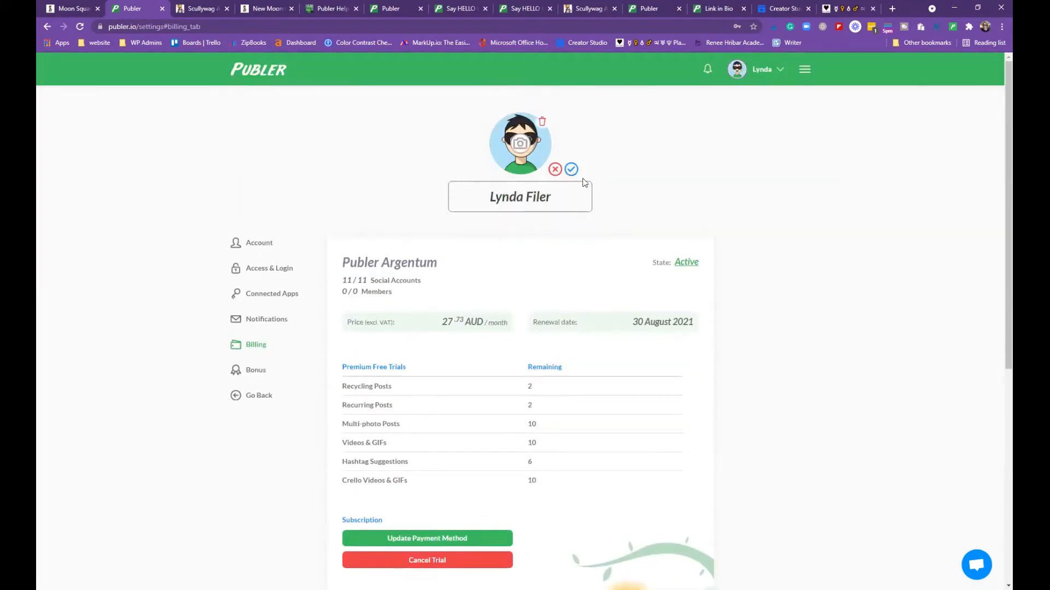
left_click(556, 169)
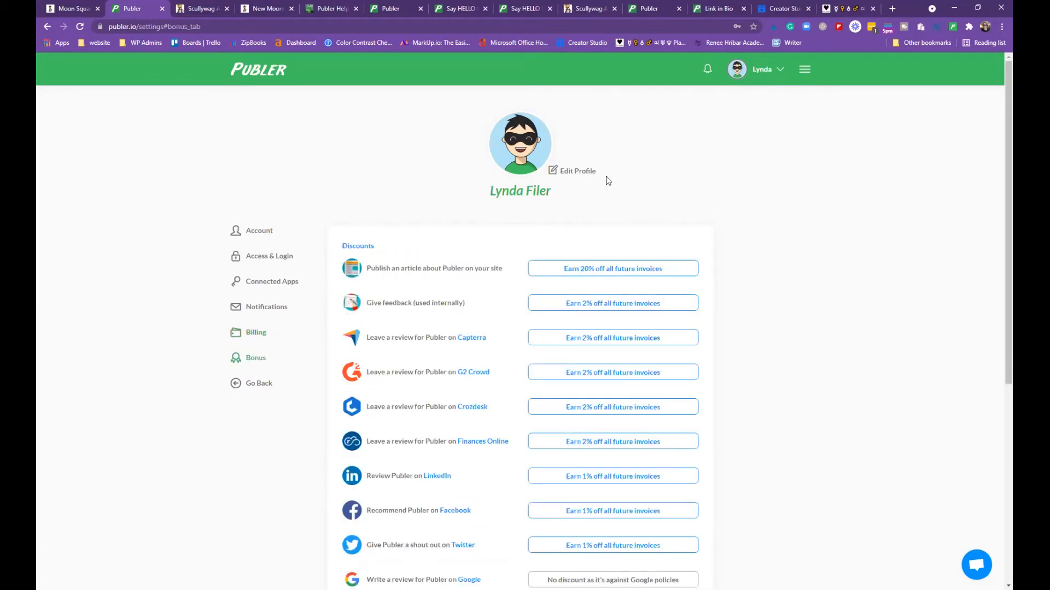
scroll(636, 155, "down", 2)
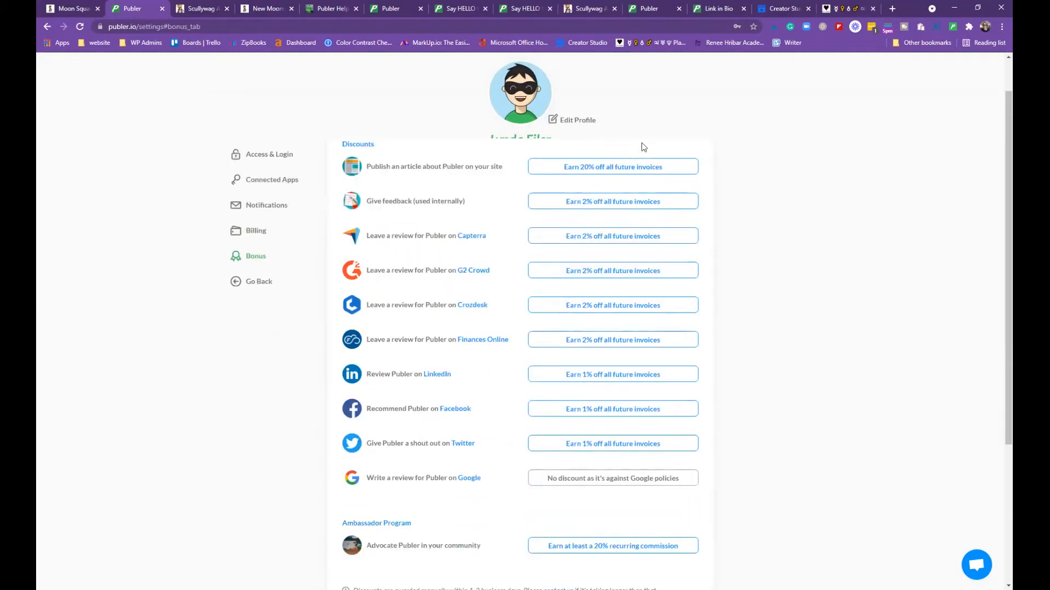
left_click(634, 168)
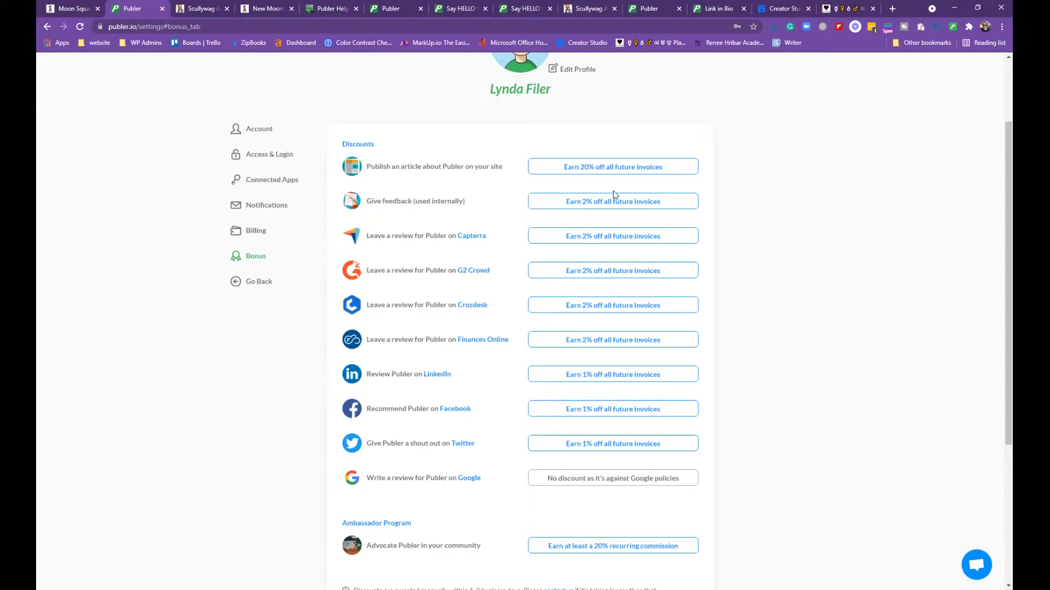
Read the Earn 20% article-review discount requirements and dismiss them
left_click(620, 170)
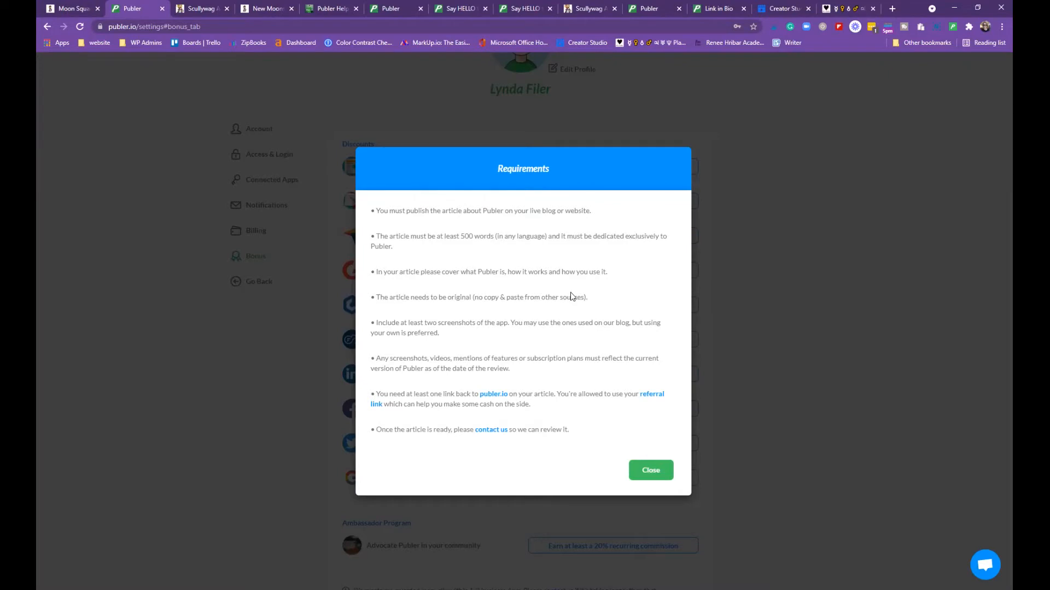
left_click(861, 377)
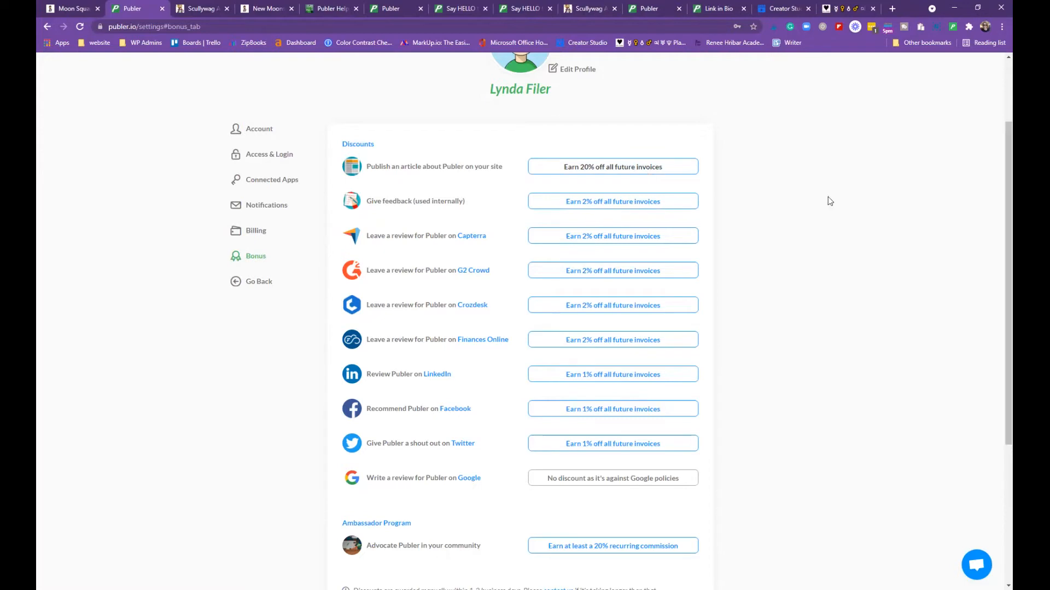
scroll(820, 208, "down", 1)
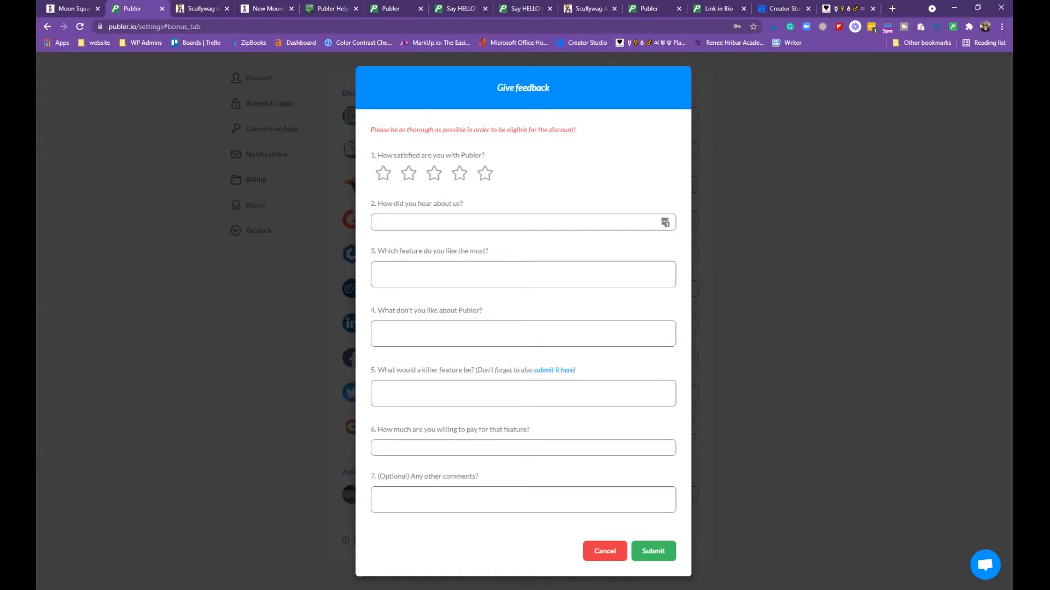
Cancel the unsubmitted Give feedback form and browse the review discounts and Ambassador Program
left_click(593, 552)
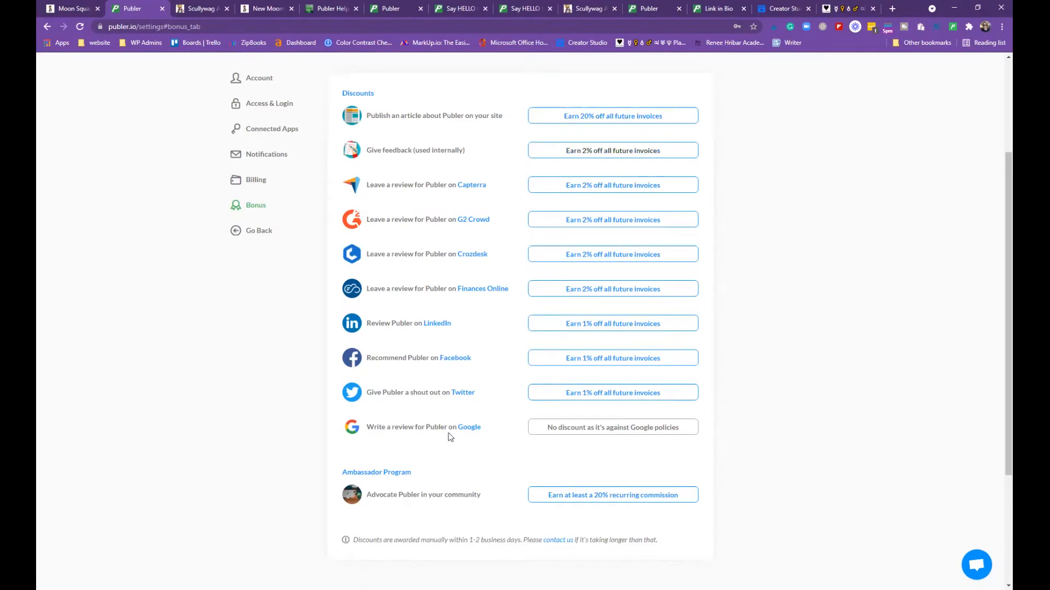
scroll(444, 487, "down", 2)
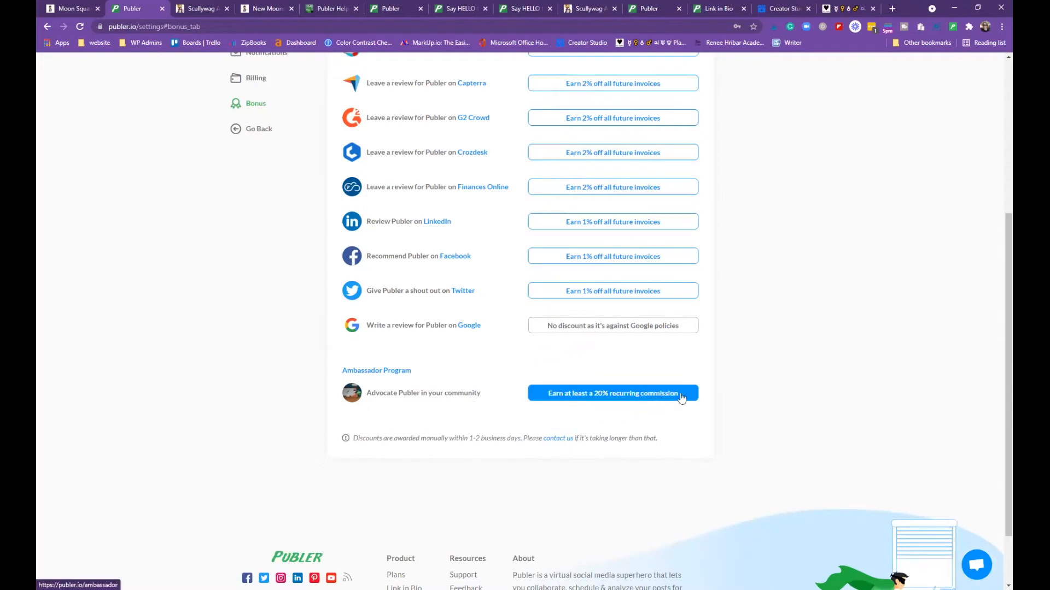
scroll(755, 369, "up", 1)
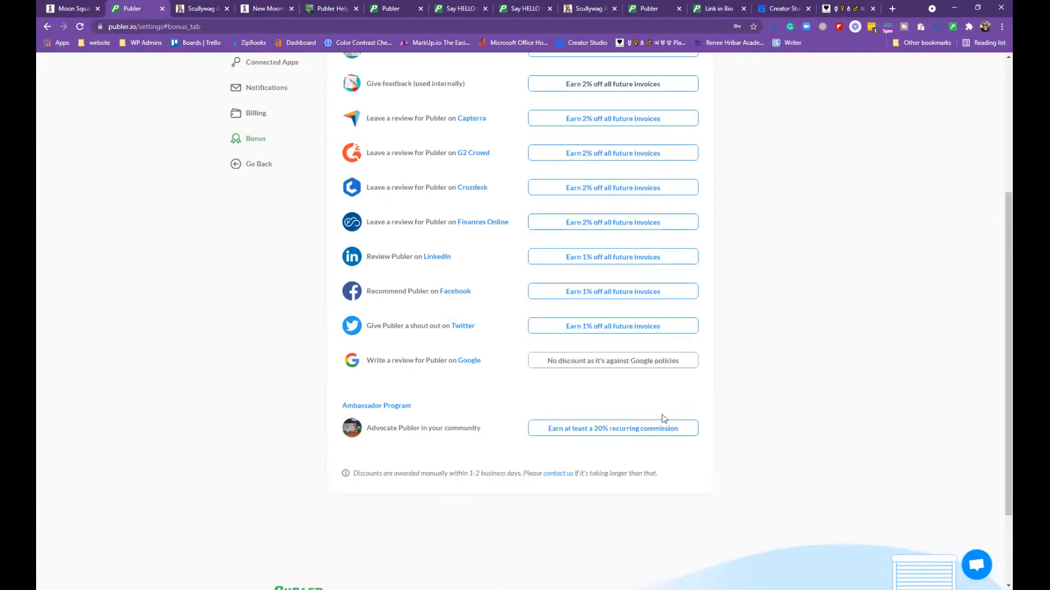
scroll(664, 419, "down", 1)
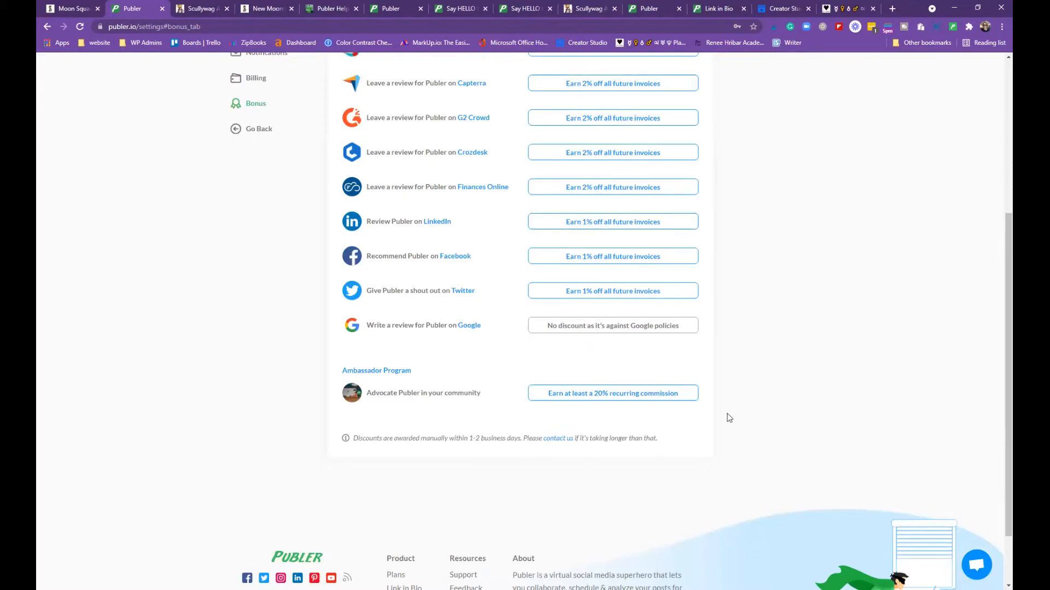
scroll(729, 419, "down", 2)
scroll(729, 418, "up", 5)
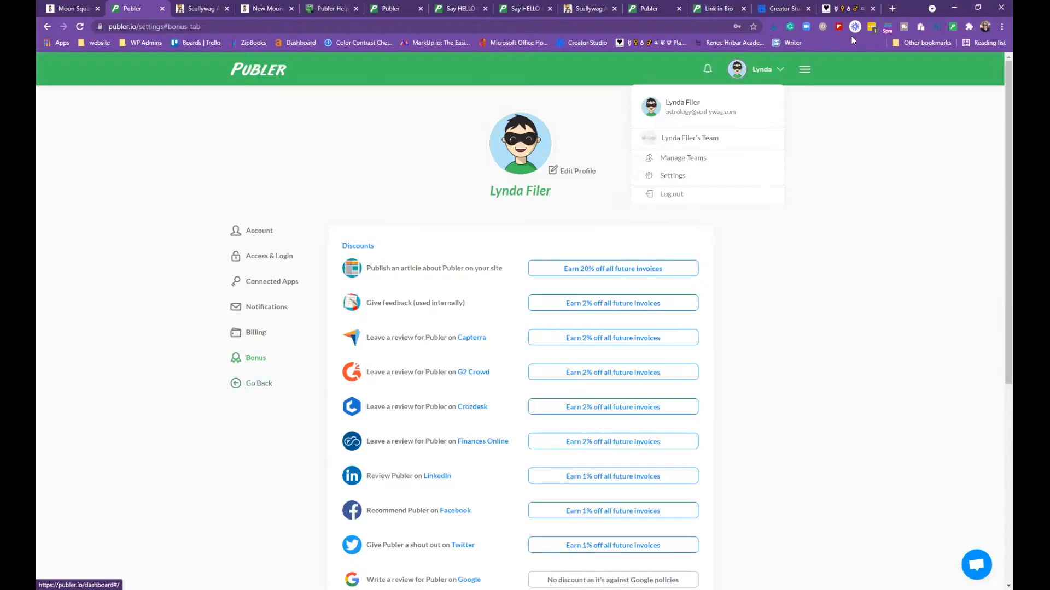
Open the feature-suggestions board from the help and resources menu
left_click(804, 70)
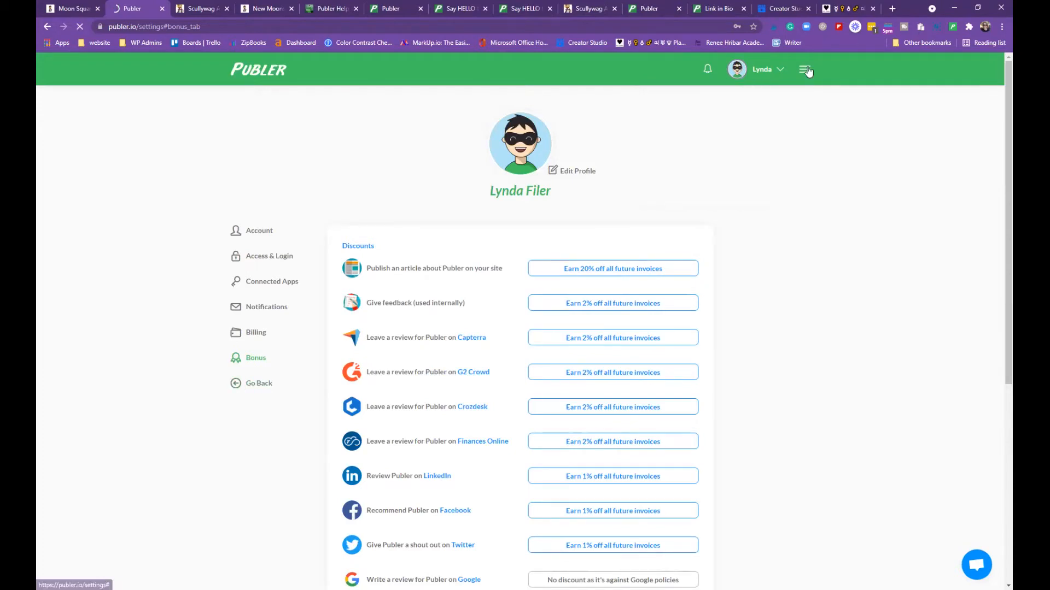
mouse_move(804, 69)
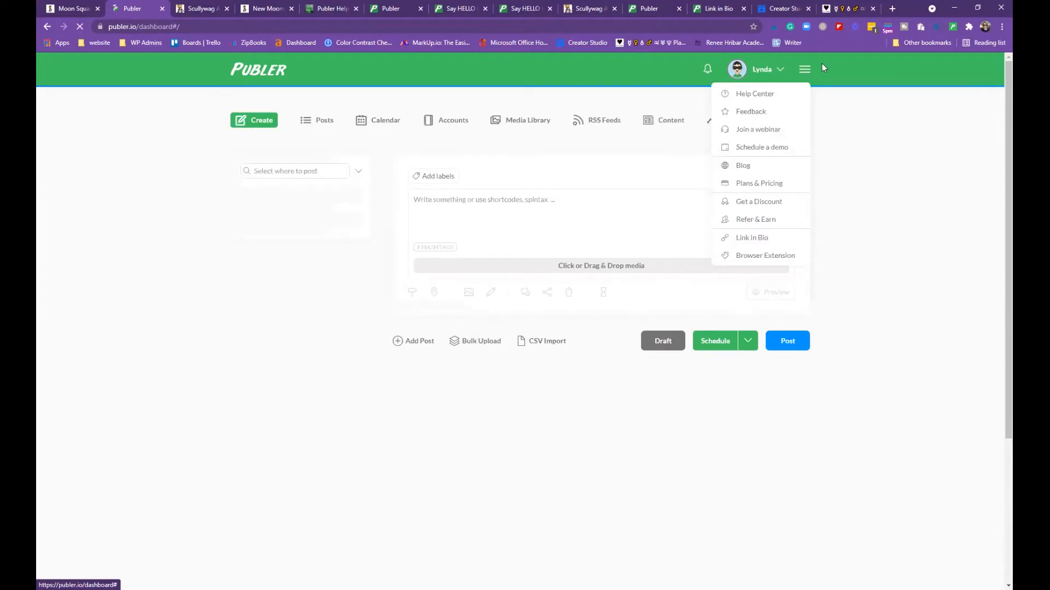
left_click(806, 67)
left_click(806, 71)
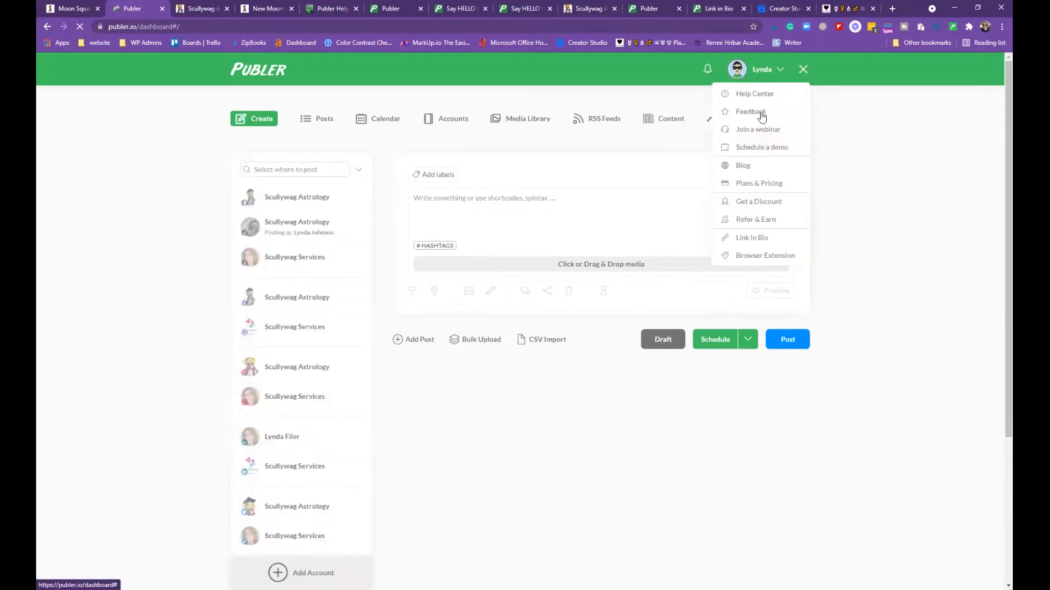
left_click(750, 127)
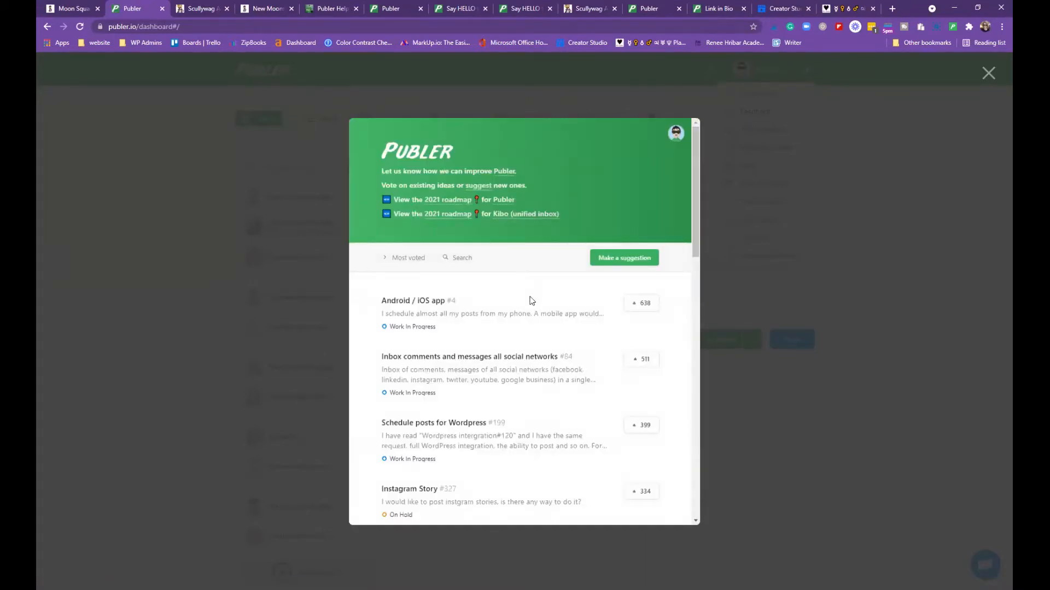
Scroll through the most-voted feature requests, then return to the top of the list
scroll(532, 304, "down", 1)
scroll(512, 283, "down", 2)
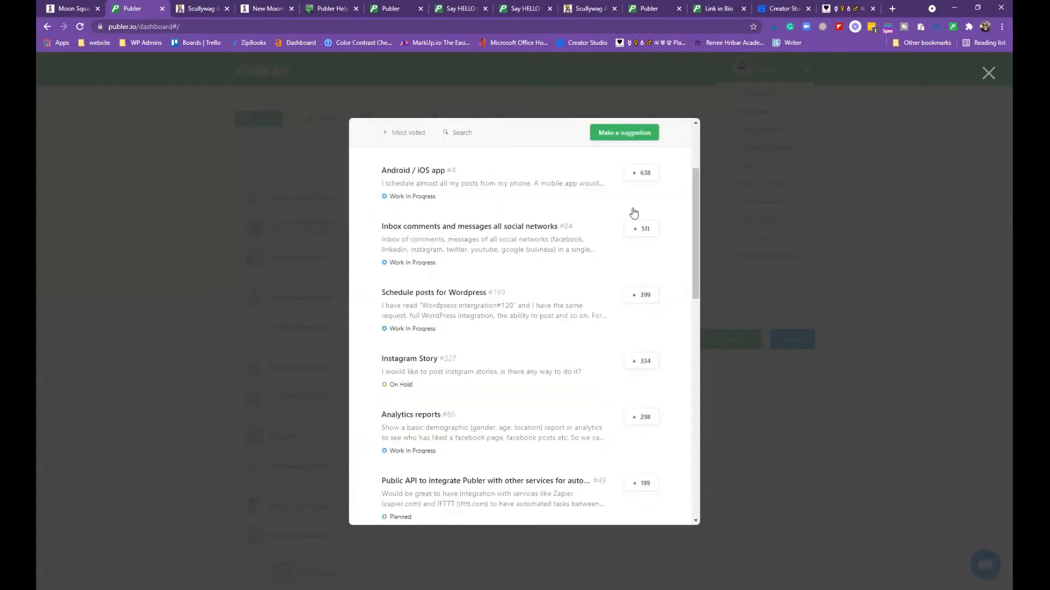
scroll(635, 212, "down", 1)
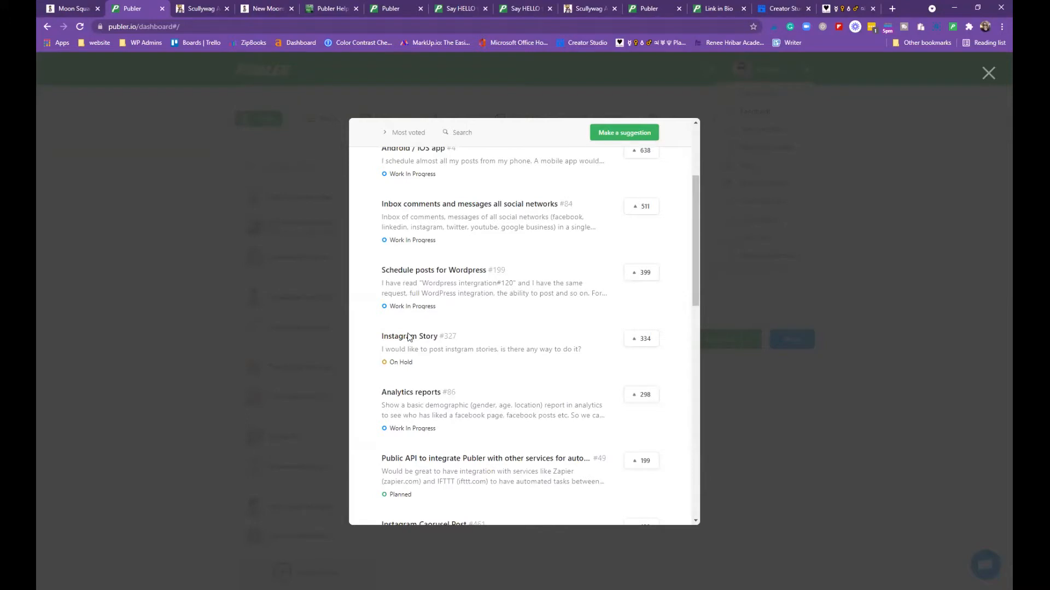
scroll(382, 306, "up", 1)
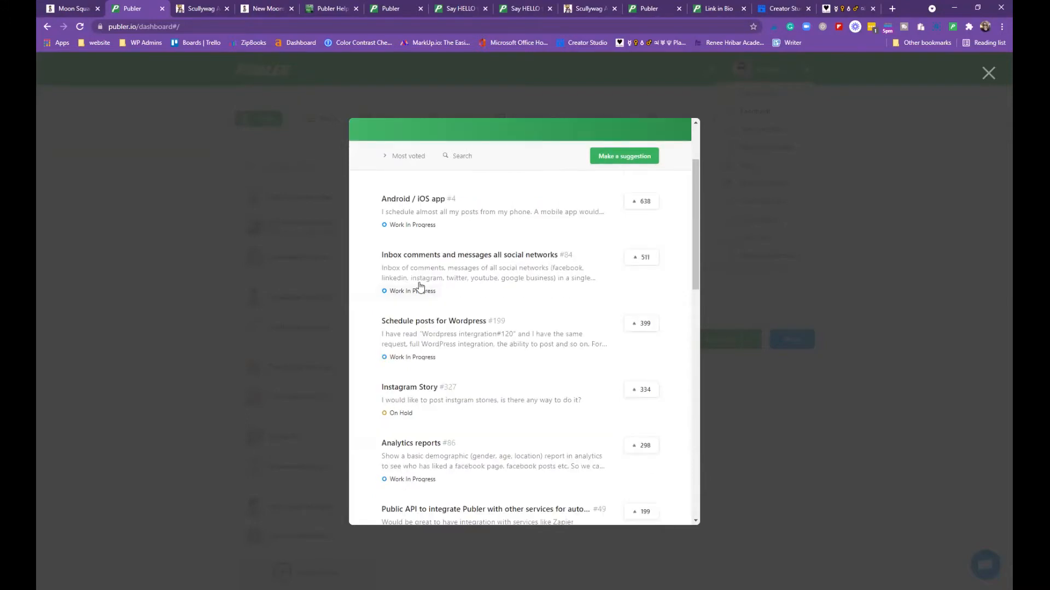
scroll(412, 279, "down", 2)
scroll(426, 271, "down", 1)
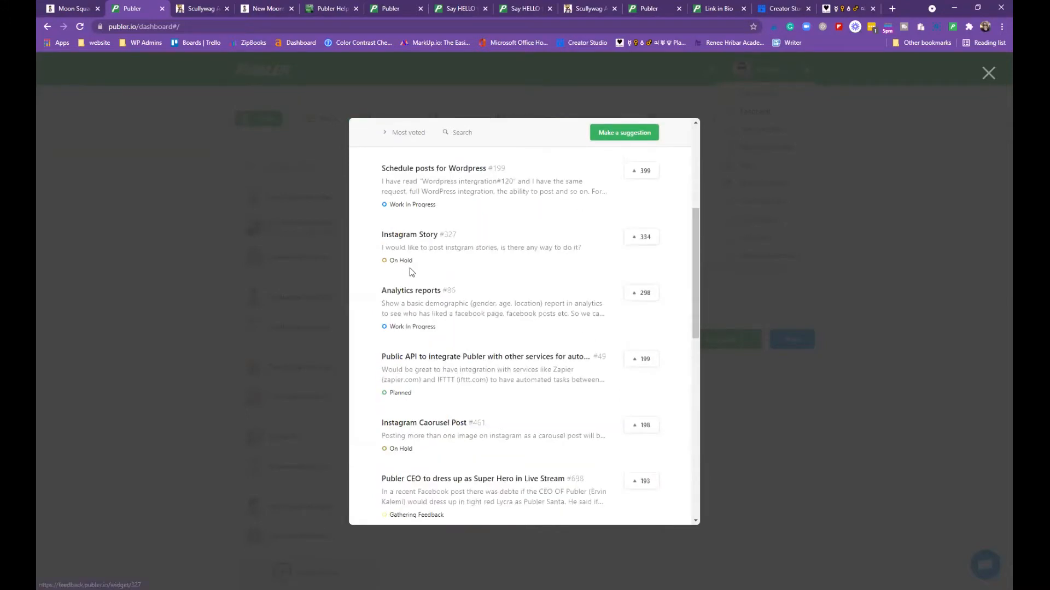
scroll(409, 271, "down", 2)
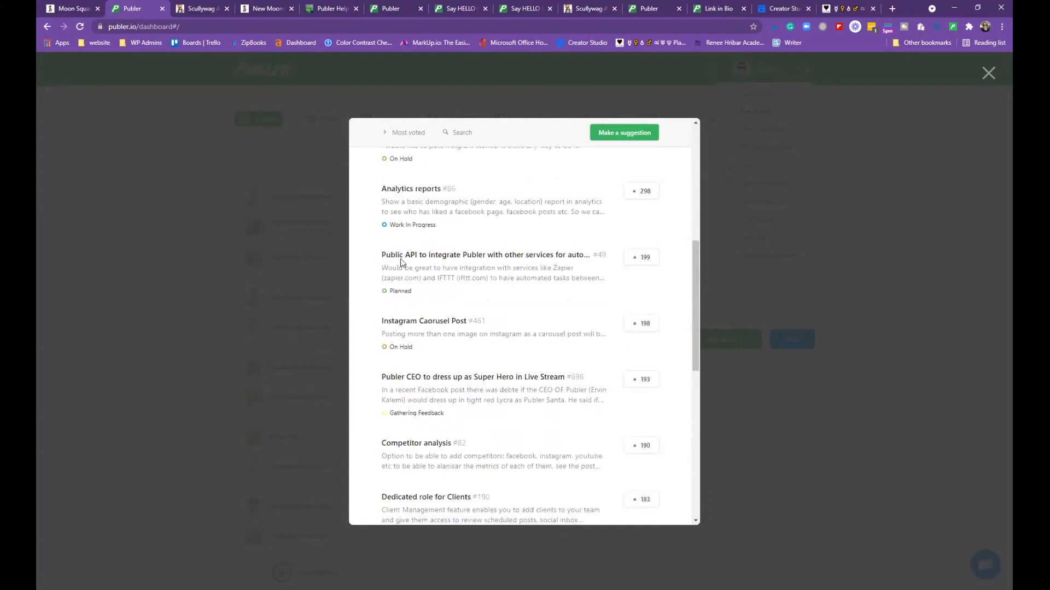
scroll(401, 262, "down", 1)
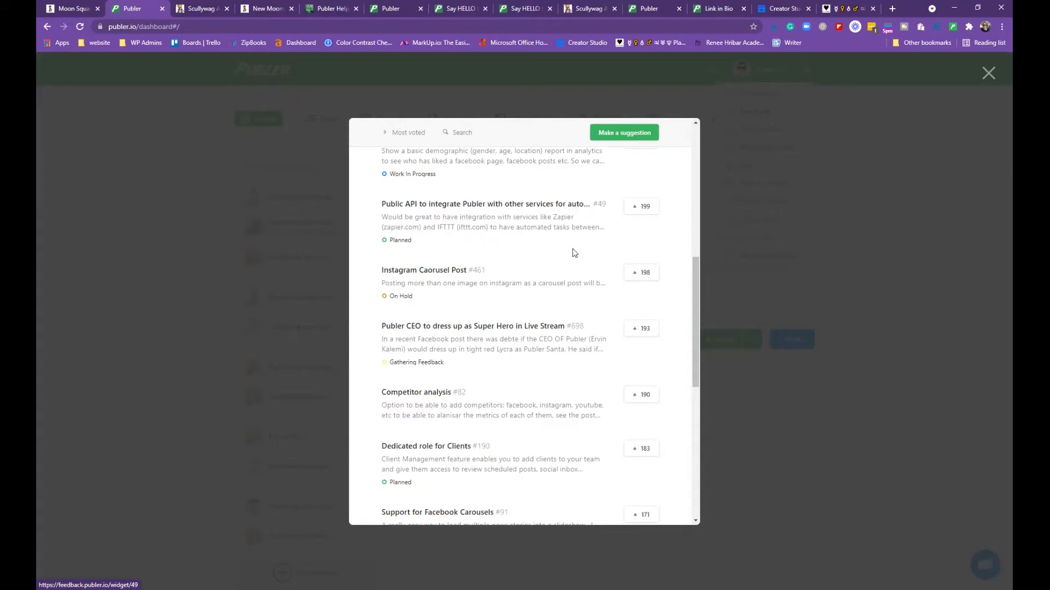
scroll(457, 265, "down", 2)
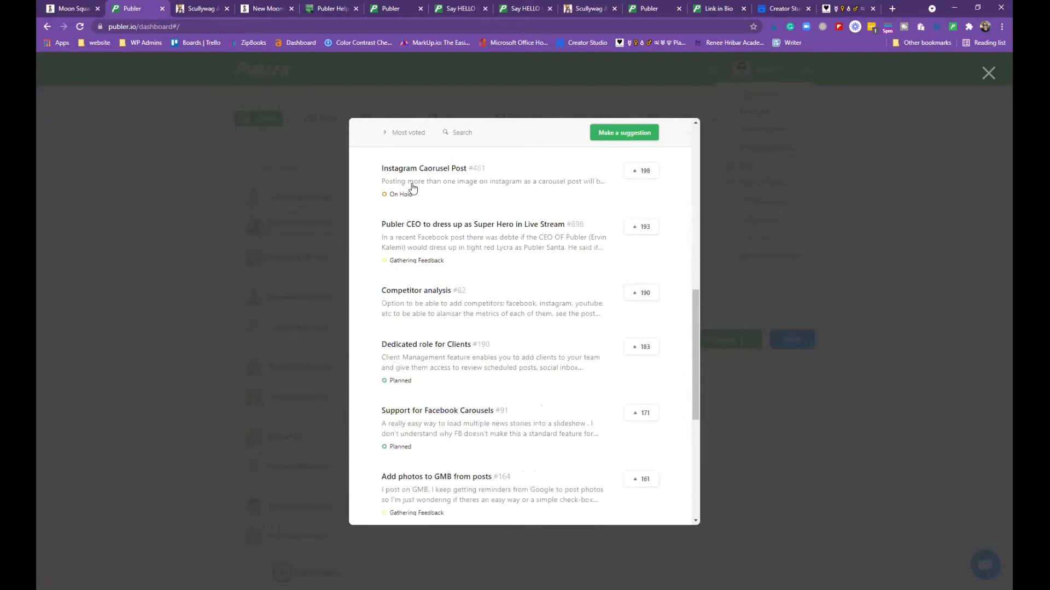
scroll(479, 226, "down", 1)
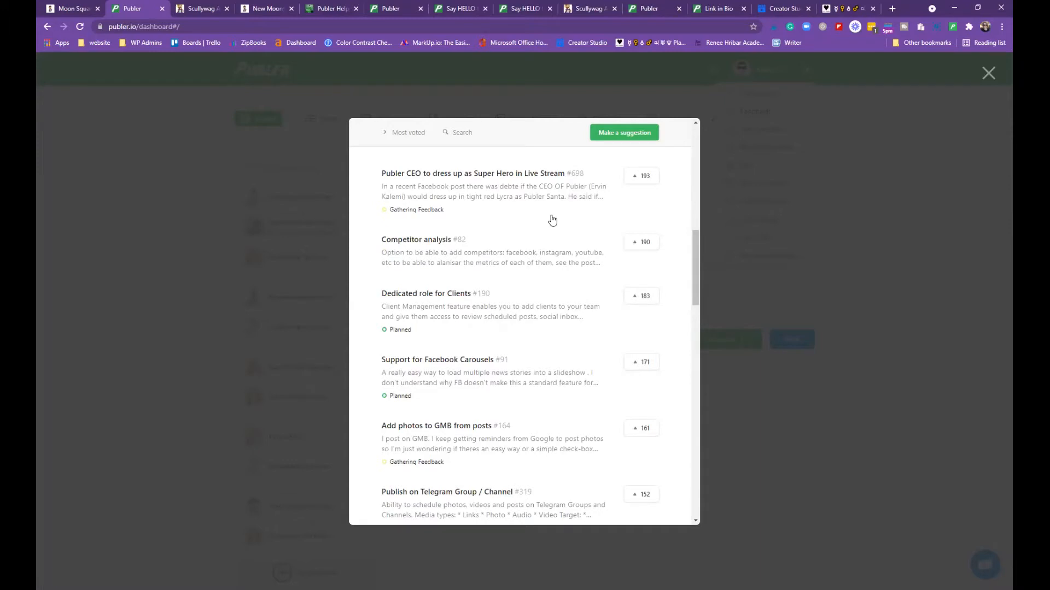
scroll(552, 220, "down", 1)
scroll(552, 220, "down", 4)
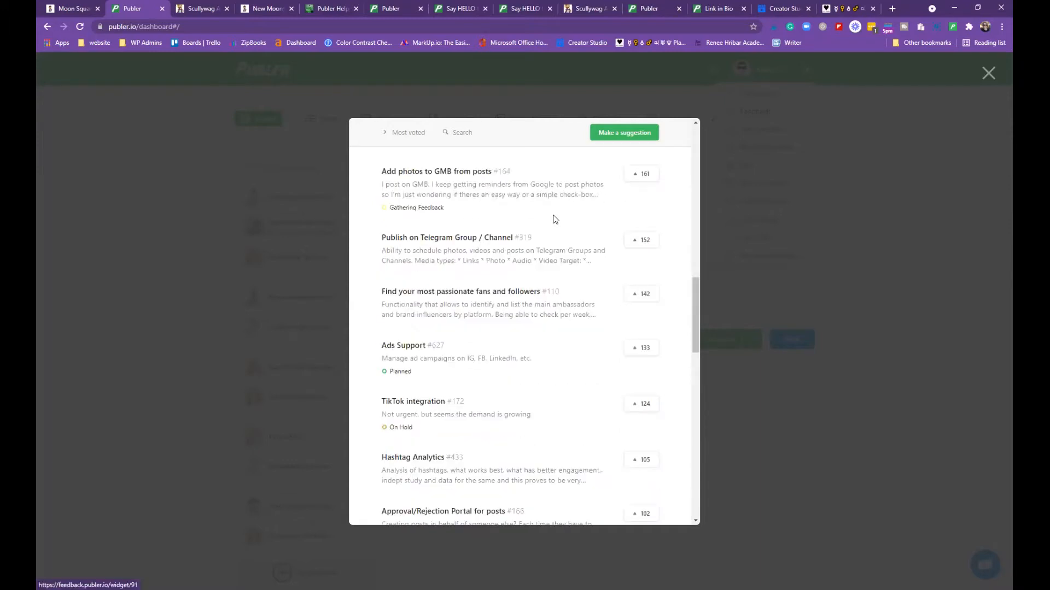
scroll(555, 219, "down", 1)
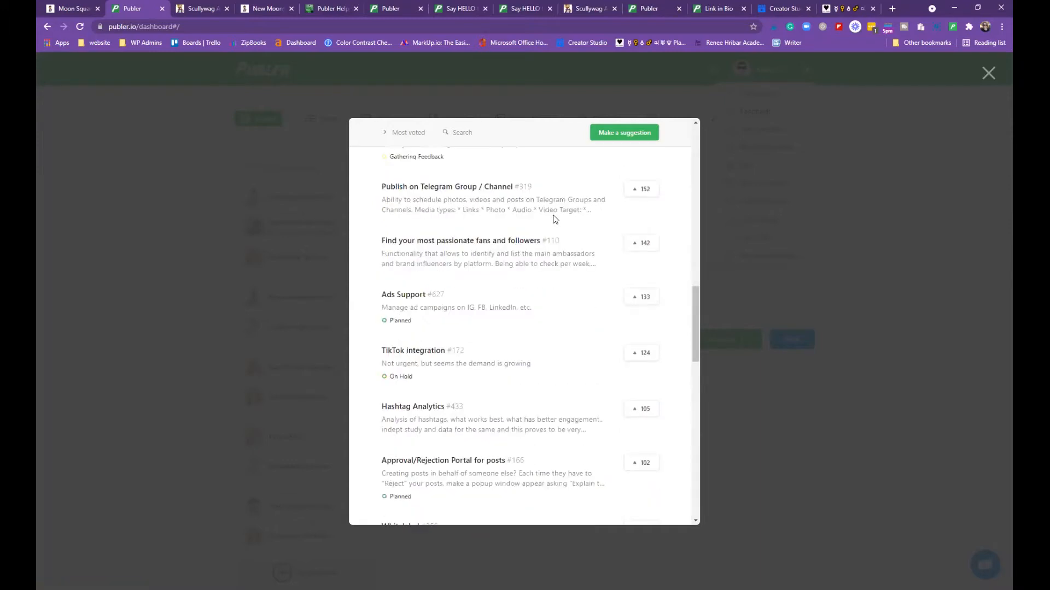
scroll(555, 219, "down", 1)
scroll(554, 219, "down", 5)
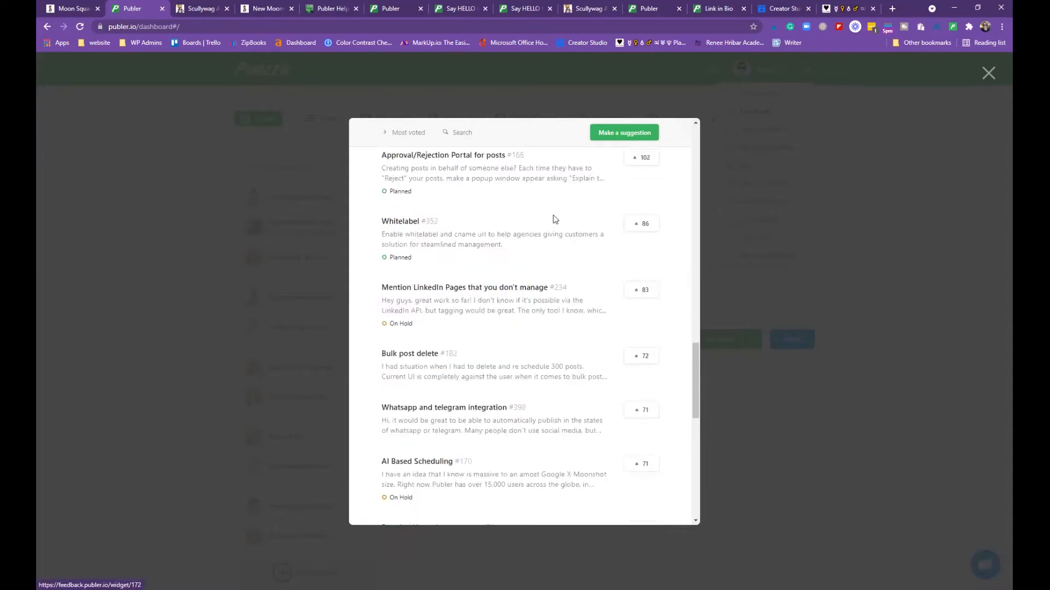
scroll(555, 219, "down", 5)
scroll(555, 218, "down", 5)
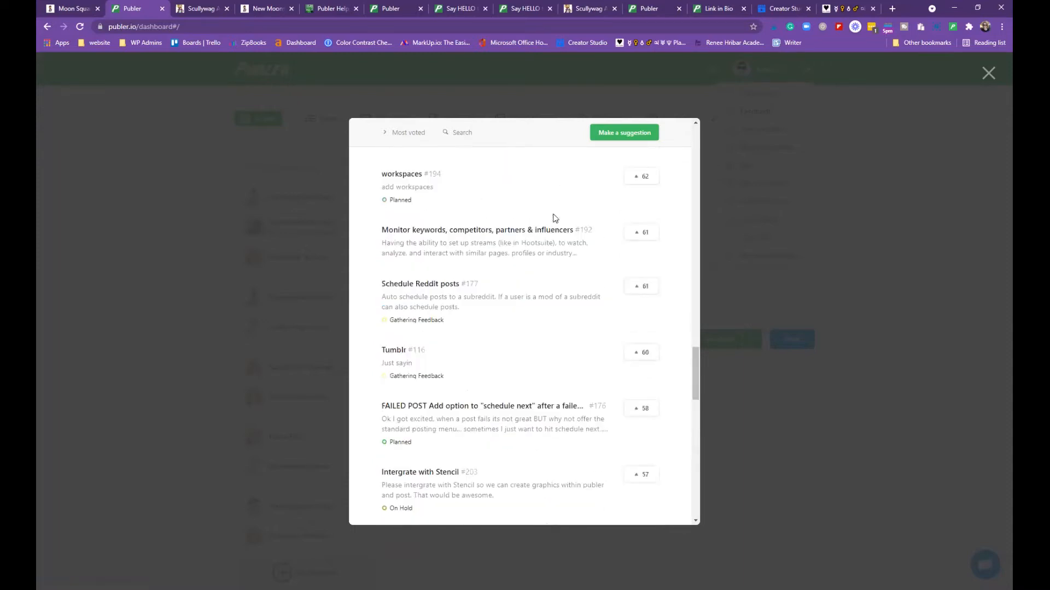
scroll(555, 218, "down", 4)
scroll(555, 218, "down", 8)
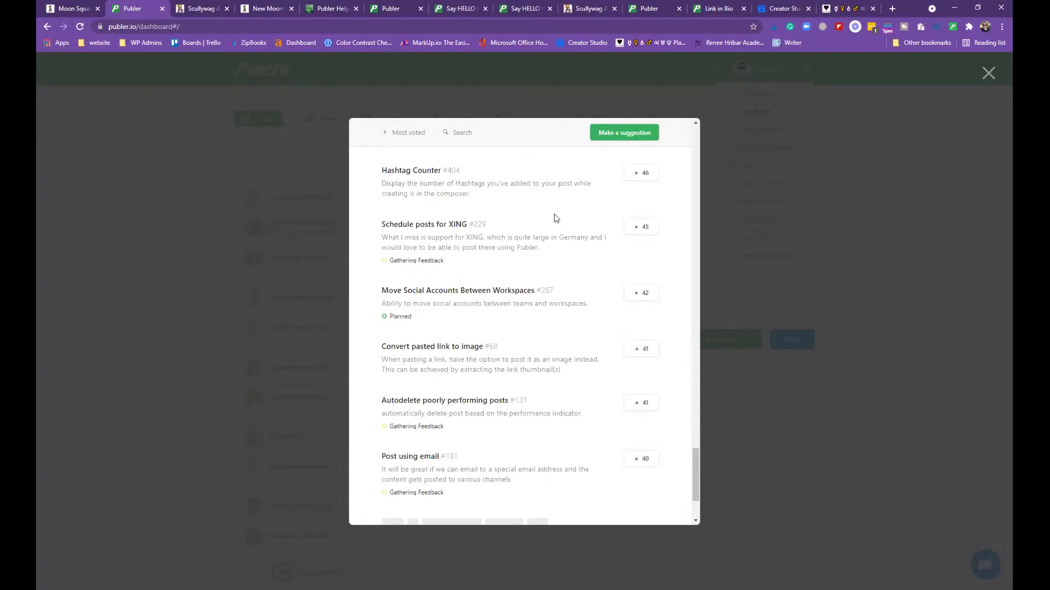
scroll(555, 218, "down", 2)
scroll(555, 218, "down", 3)
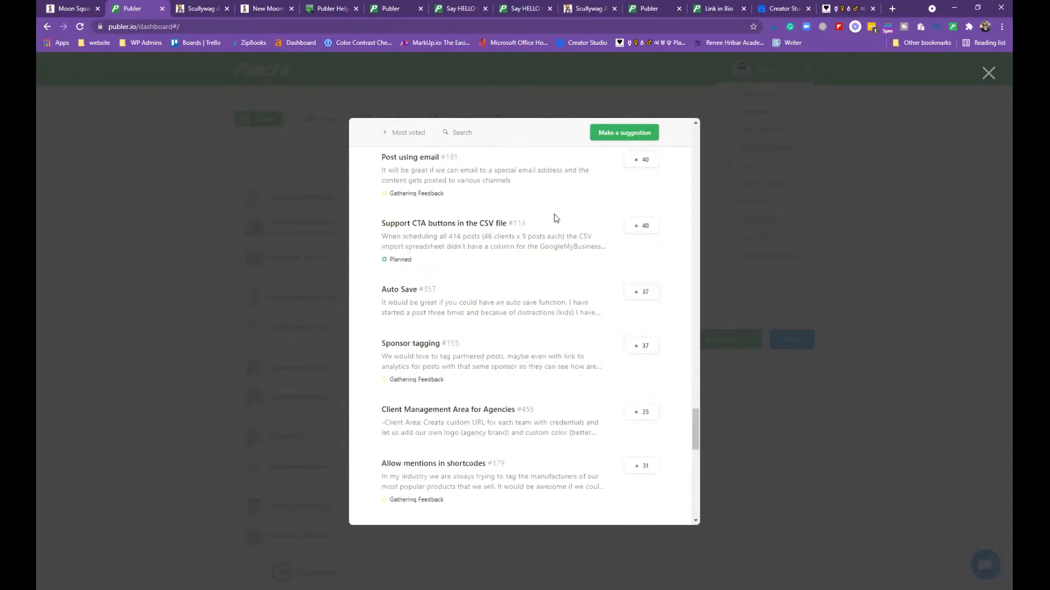
scroll(555, 218, "down", 8)
scroll(628, 383, "down", 1)
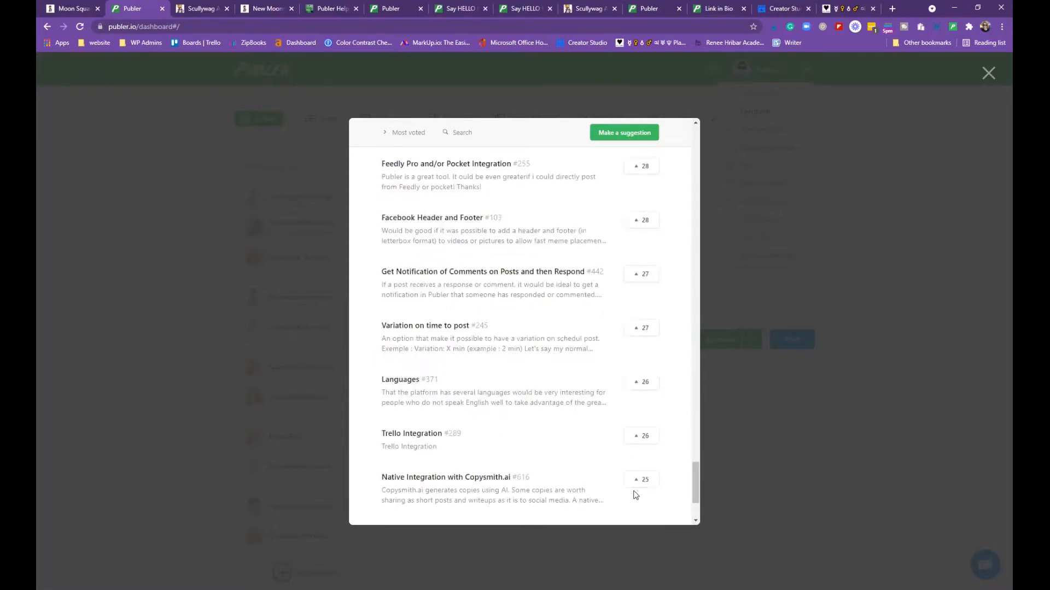
scroll(635, 495, "down", 1)
left_click_drag(697, 412, 698, 154)
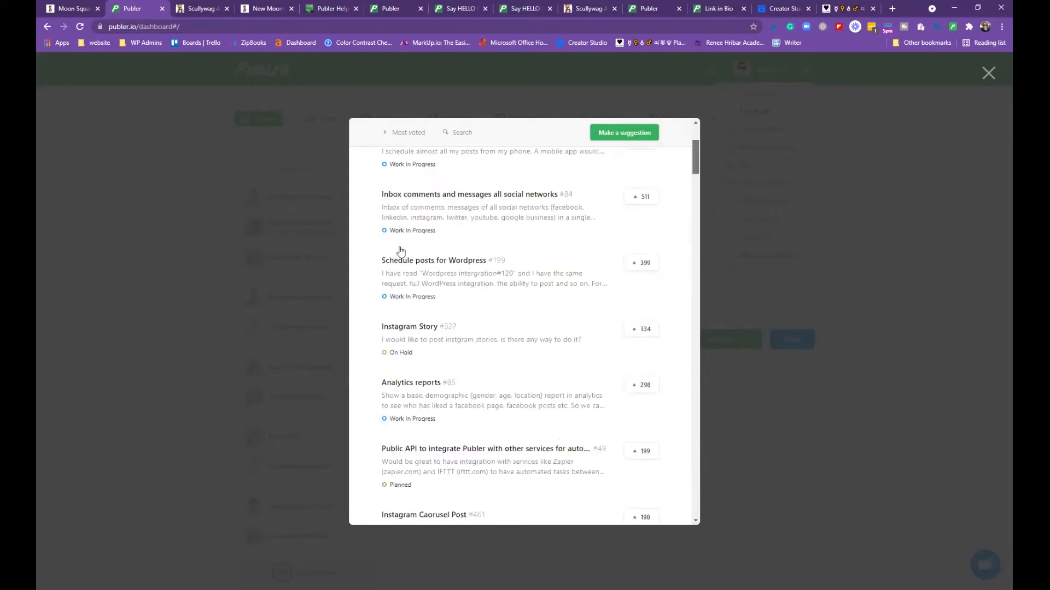
scroll(425, 164, "up", 1)
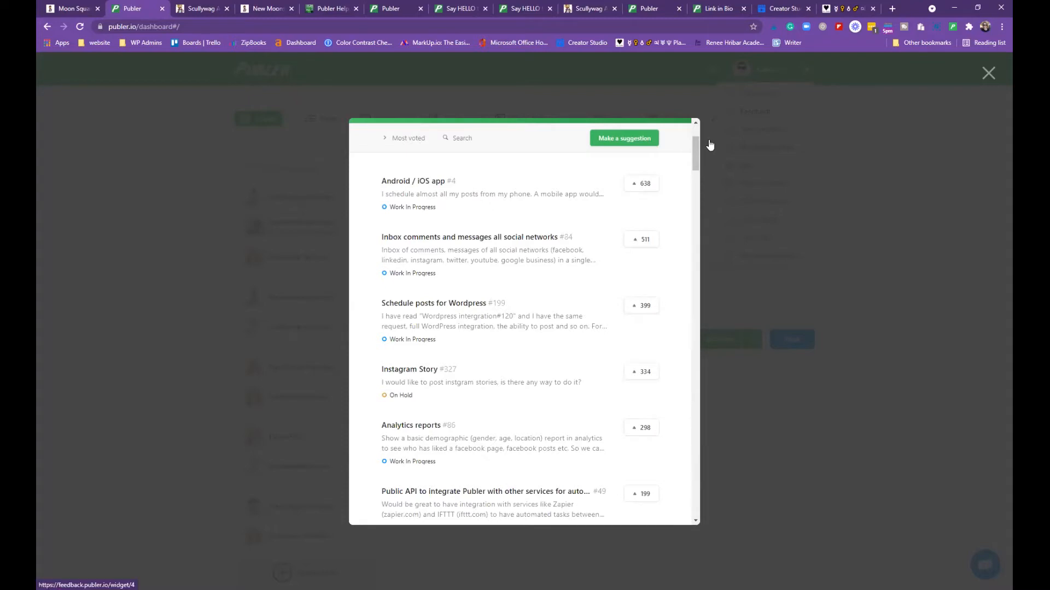
Close the suggestions board, view the Calendly 30 Minute Demo booking page, then close it
left_click(989, 73)
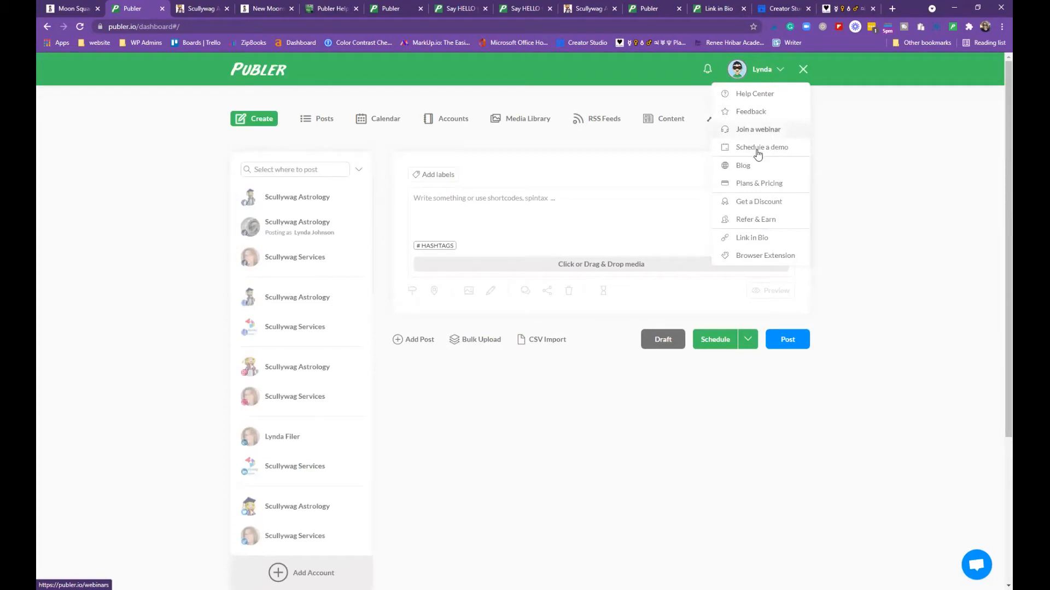
left_click(758, 153)
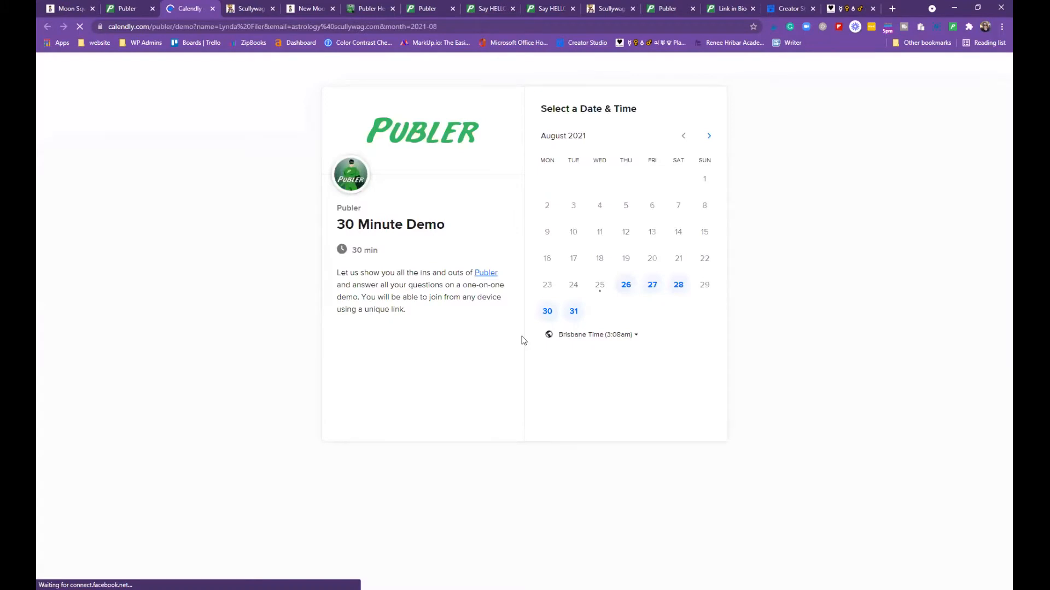
left_click(212, 8)
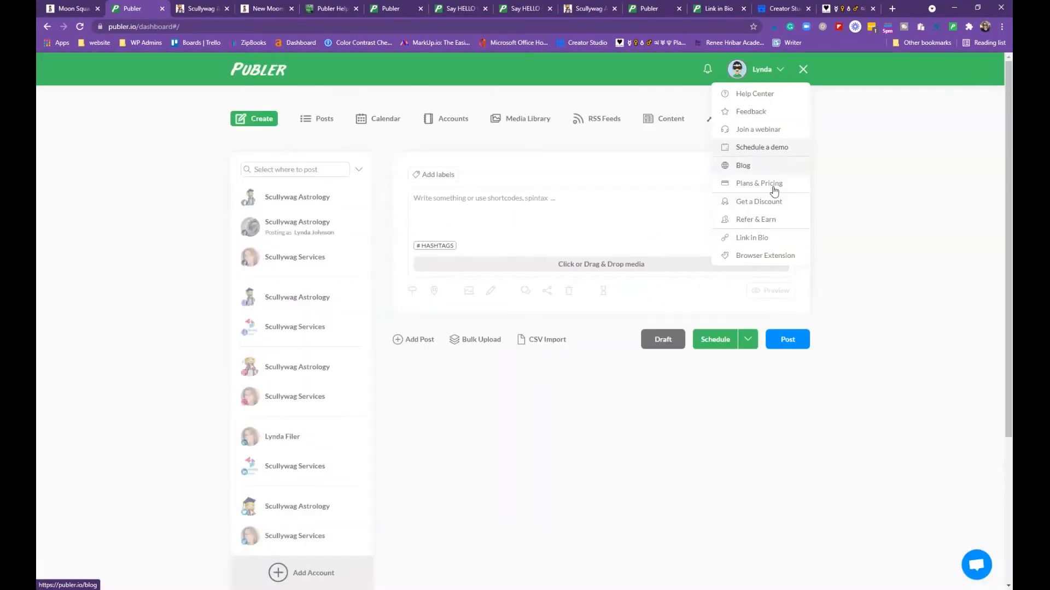
Browse the thelink.bio Link in Bio product page, then go back to the Publer tab
left_click(747, 244)
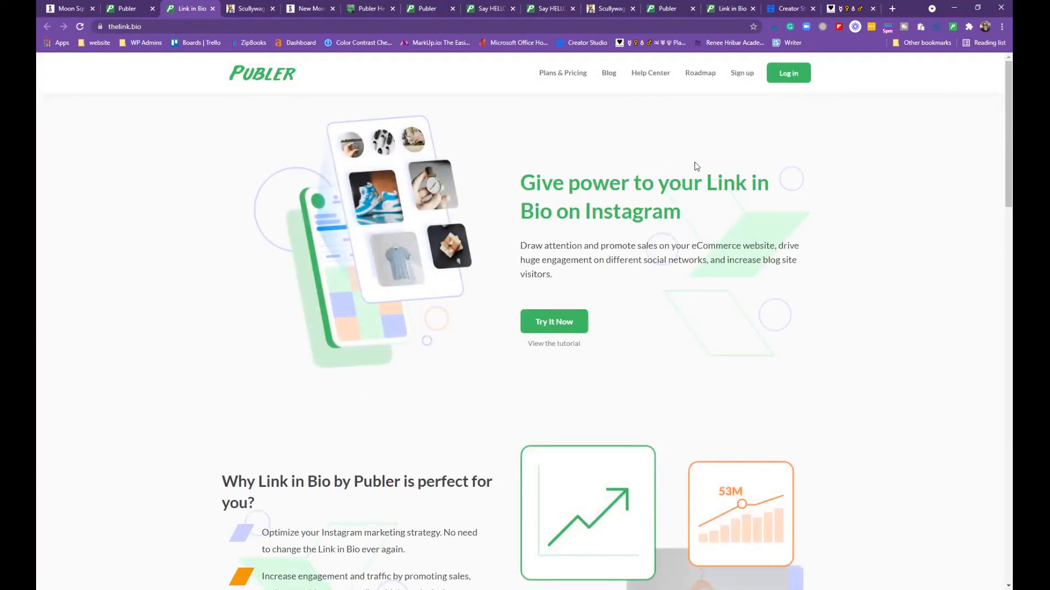
scroll(714, 210, "down", 3)
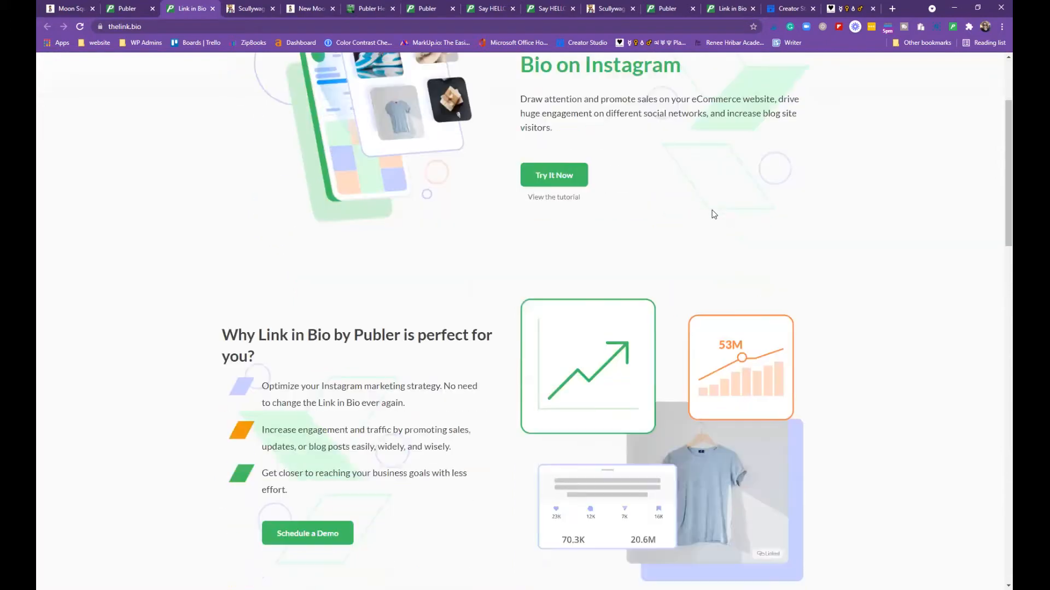
scroll(693, 191, "down", 5)
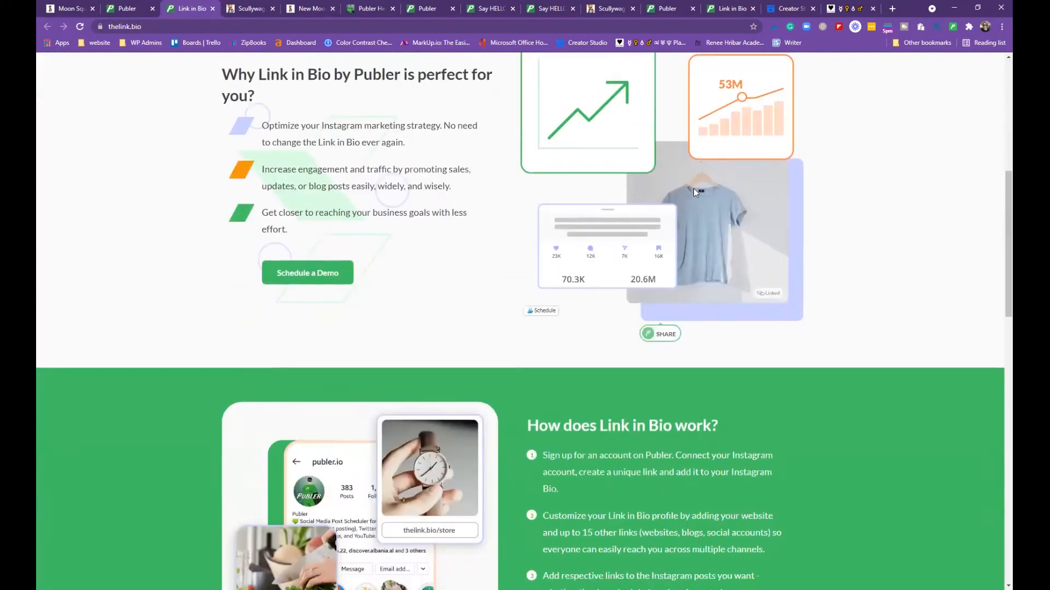
scroll(695, 188, "down", 6)
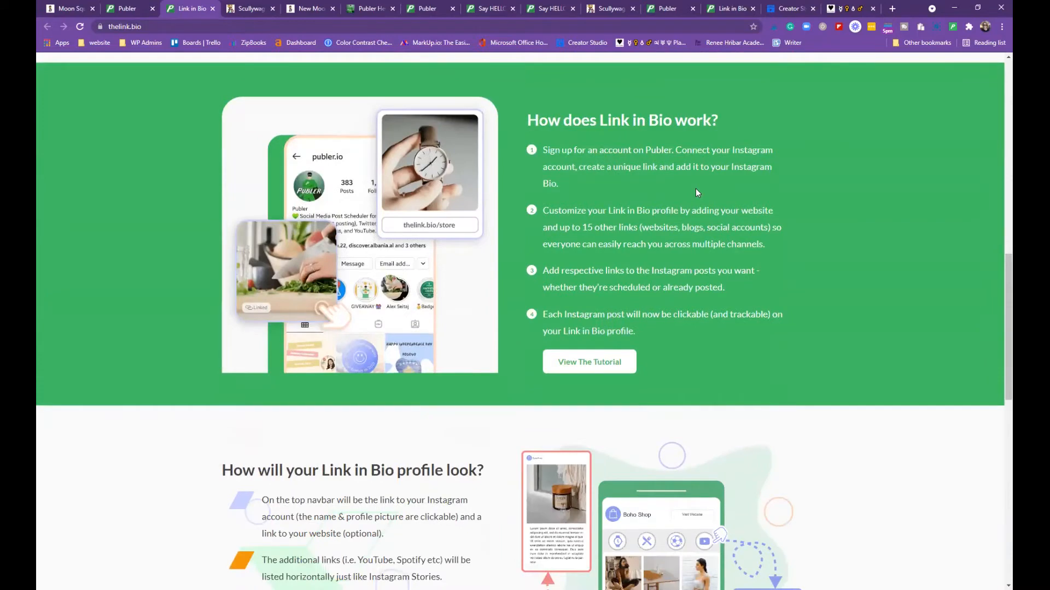
scroll(695, 193, "down", 1)
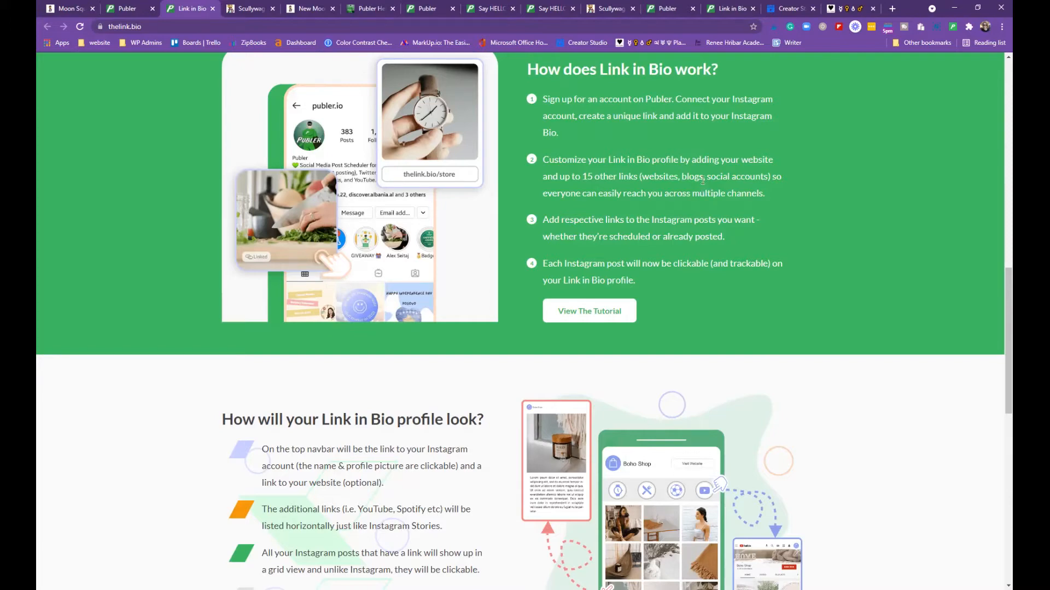
scroll(702, 188, "down", 10)
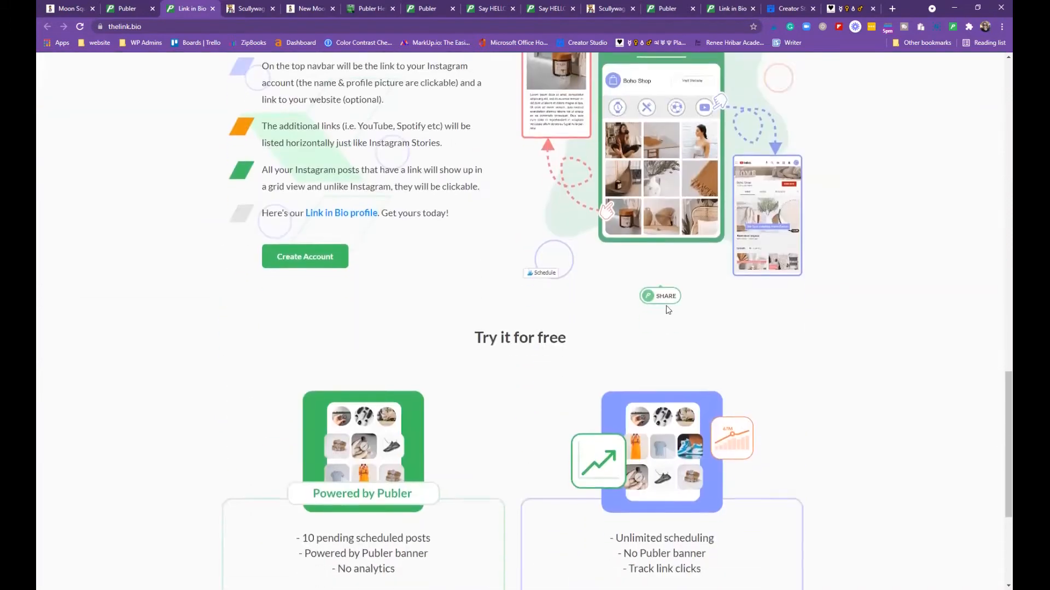
scroll(616, 371, "down", 2)
scroll(607, 329, "up", 14)
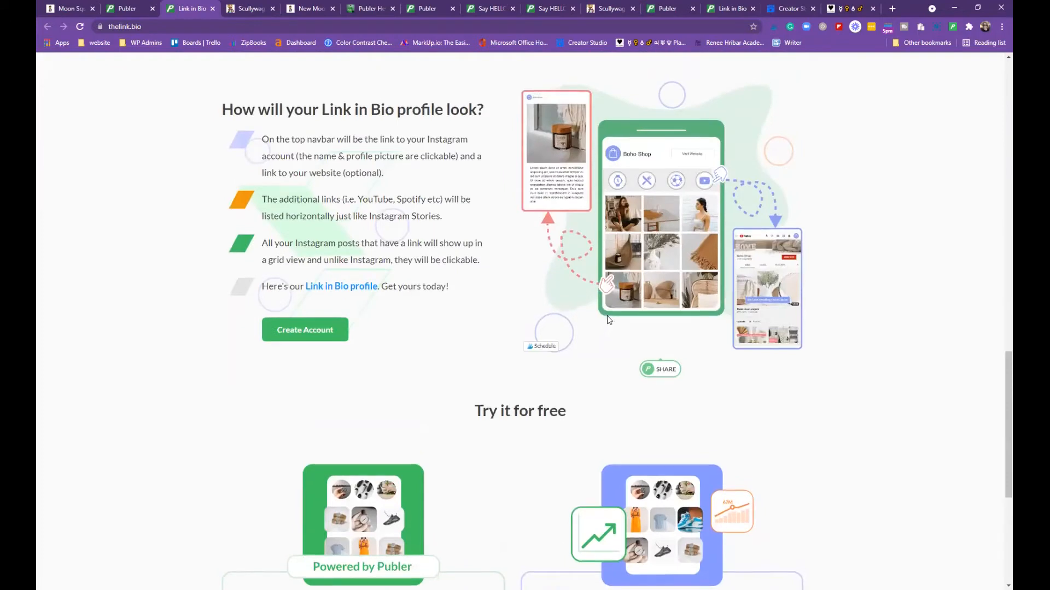
scroll(609, 312, "up", 13)
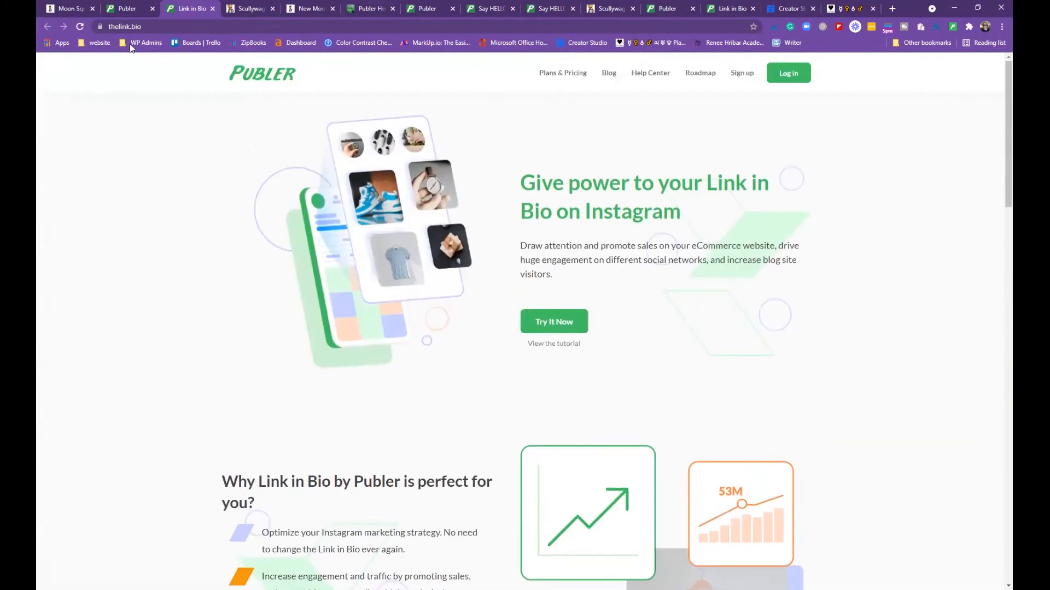
left_click(135, 9)
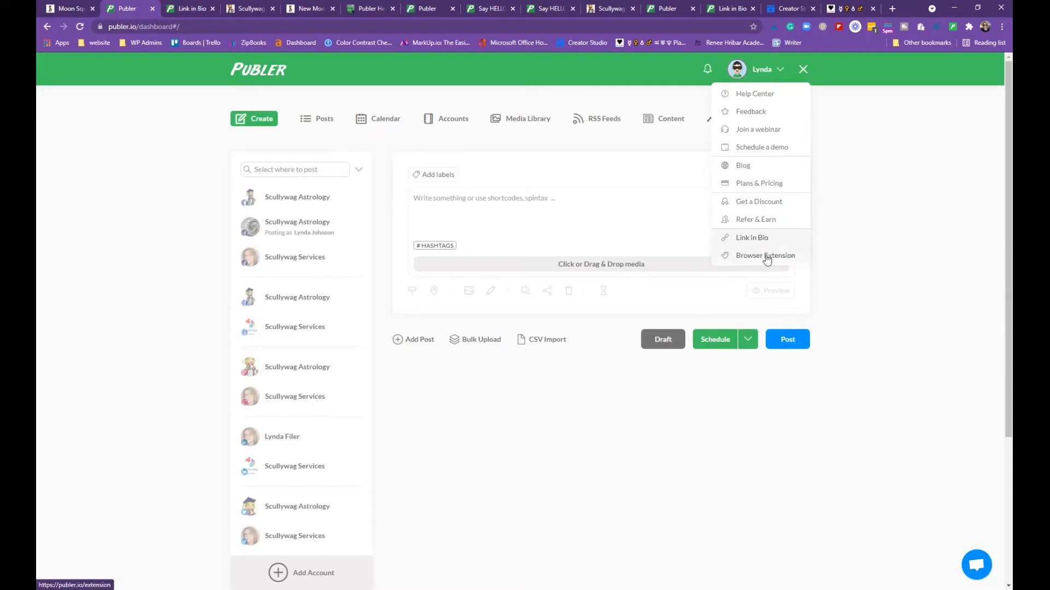
Close the account menu and open the Scullywag Astrology Instagram account from the Accounts list
left_click(802, 69)
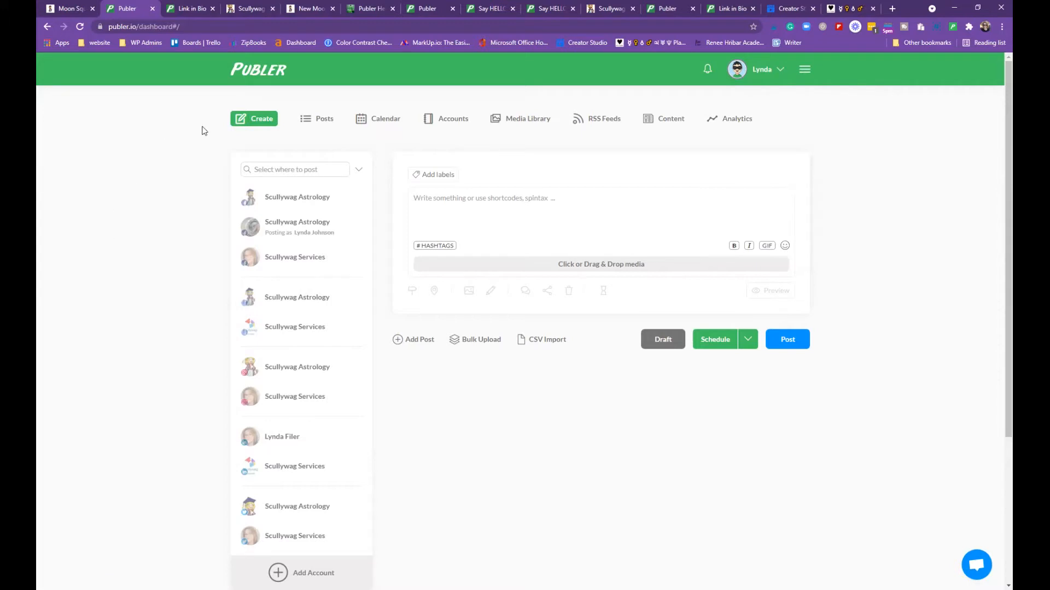
left_click(448, 121)
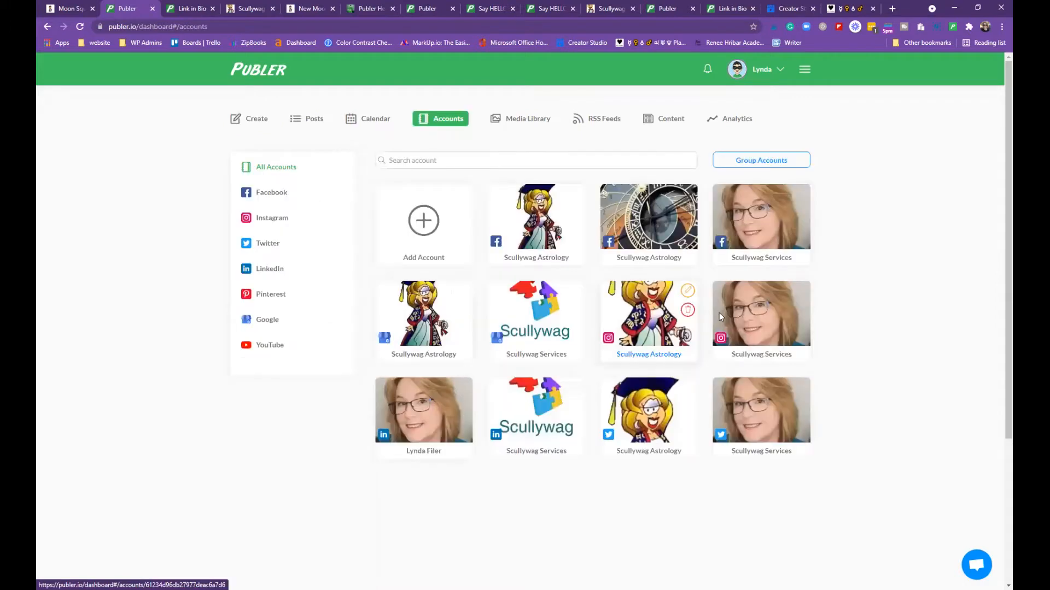
left_click(647, 333)
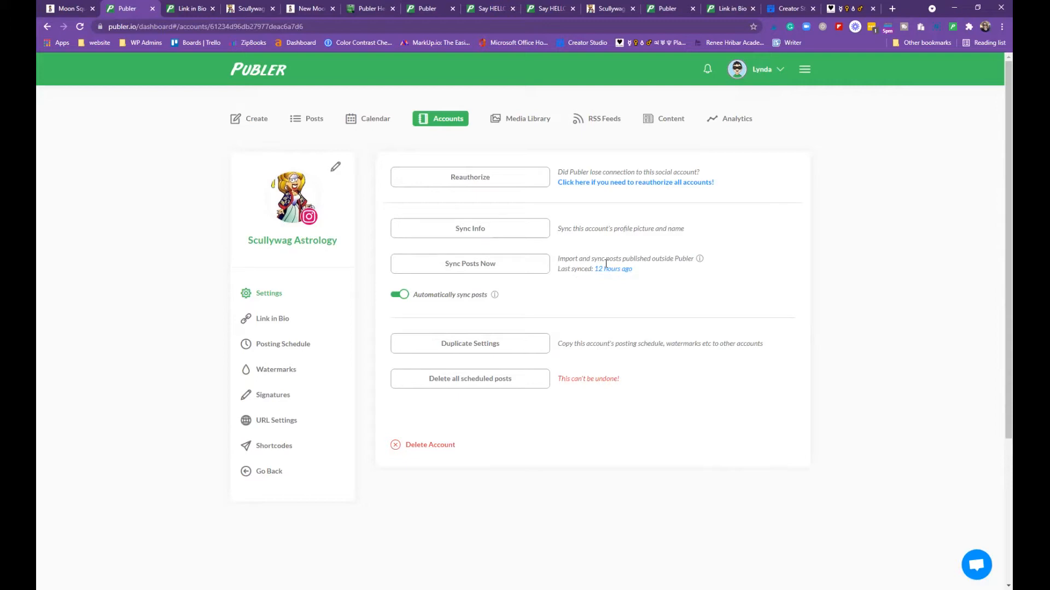
mouse_move(700, 261)
Open the Instagram account's Link in Bio settings and scroll to the Button field
left_click(267, 321)
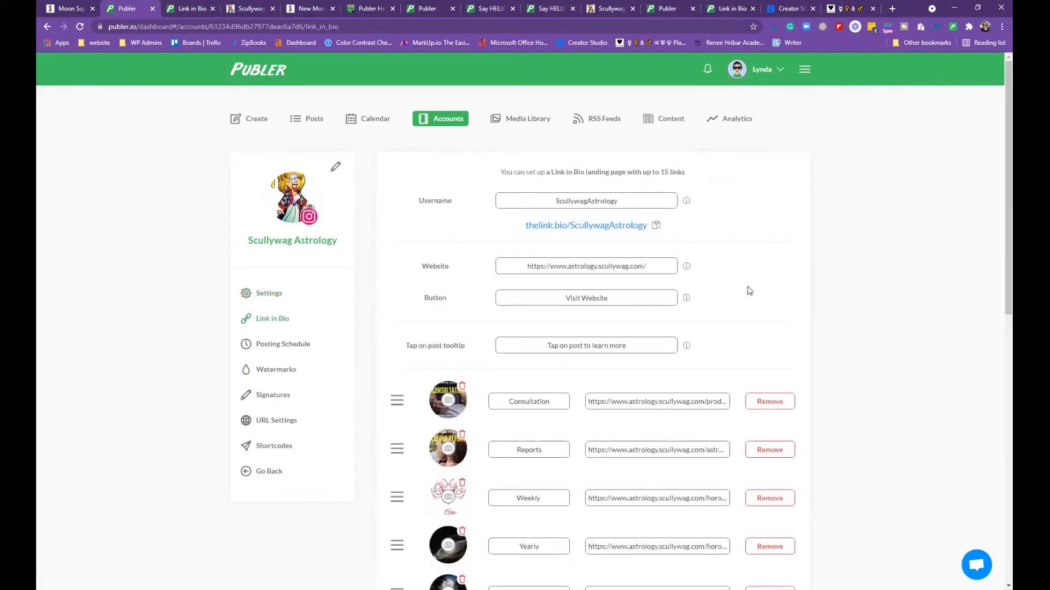
scroll(750, 334, "down", 8)
scroll(752, 332, "down", 3)
scroll(753, 330, "up", 10)
scroll(749, 204, "down", 1)
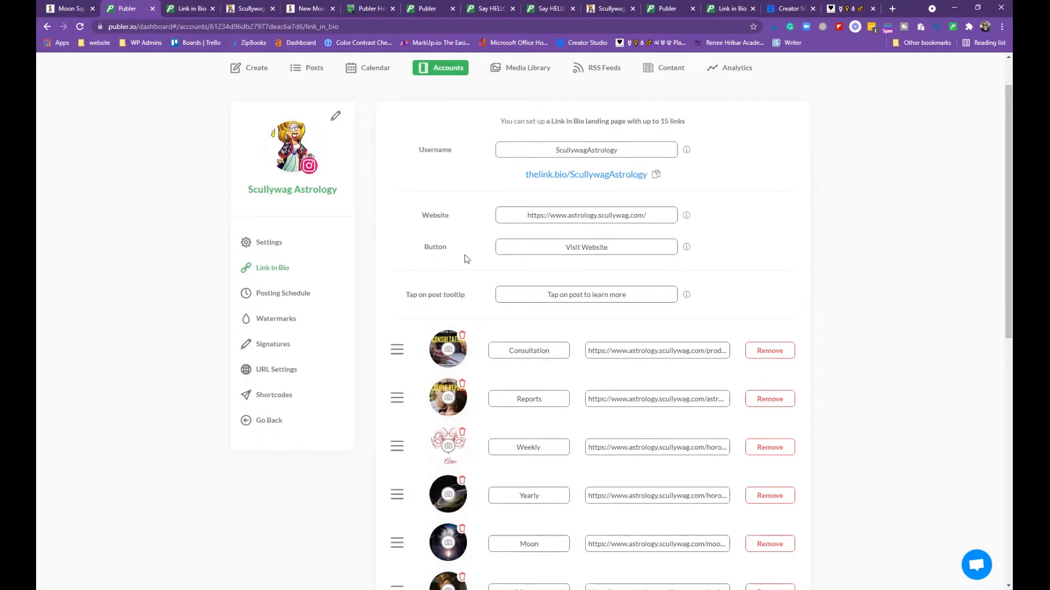
Replace the button label Visit Website with 'Scullywag Astrology Website' and review the links
left_click_drag(565, 248, 607, 247)
type("Scullywag Astrology Website")
scroll(696, 309, "down", 1)
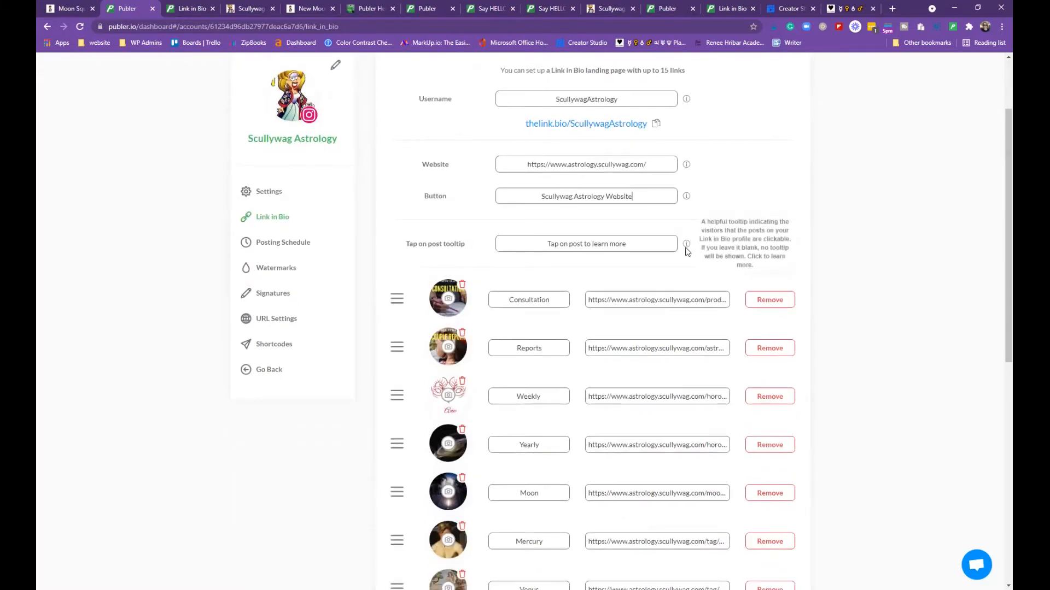
scroll(692, 243, "down", 3)
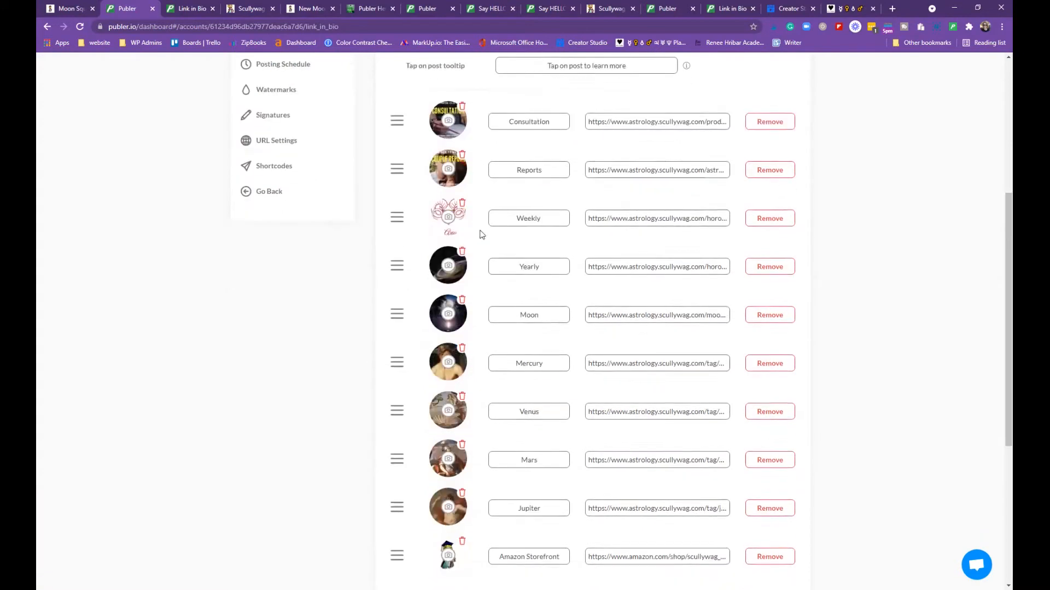
scroll(558, 258, "down", 5)
scroll(594, 367, "up", 4)
scroll(595, 368, "up", 5)
scroll(597, 336, "down", 3)
scroll(601, 334, "up", 4)
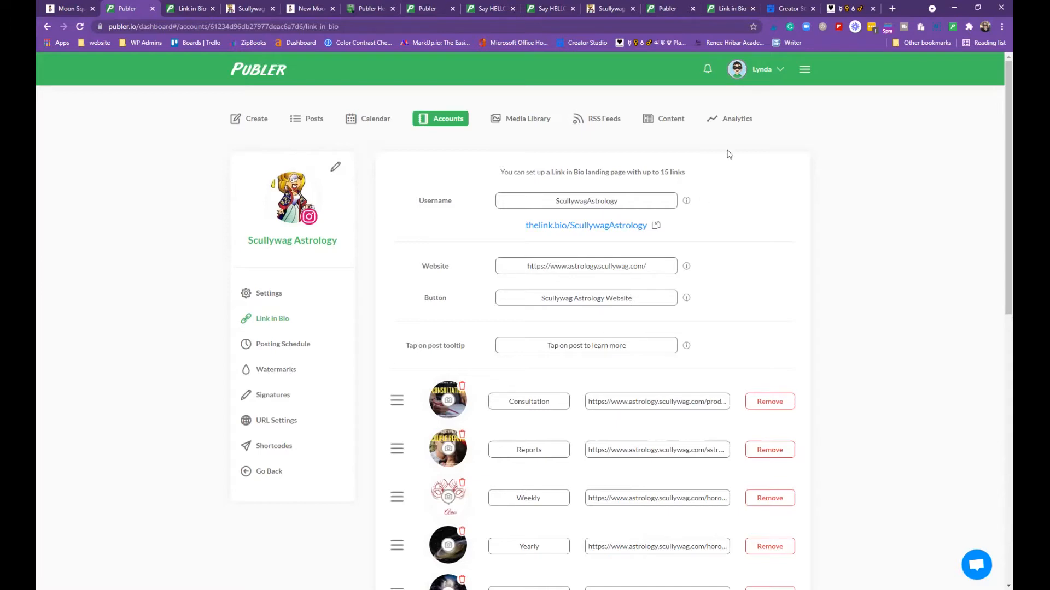
Preview the thelink.bio/ScullywagAstrology page and test its Consultation link, then return to Publer
left_click(620, 225)
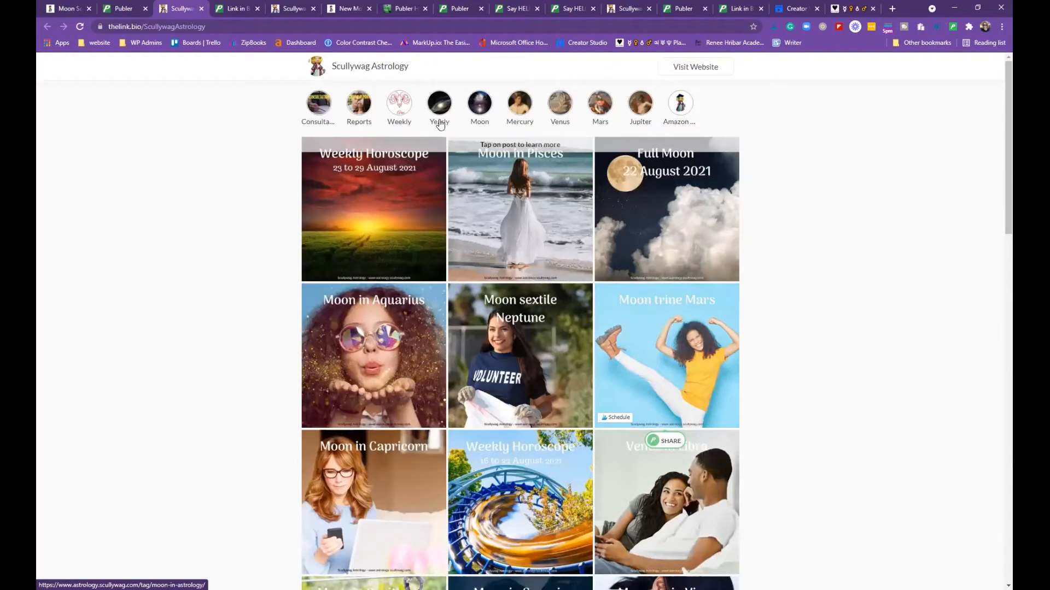
left_click(320, 115)
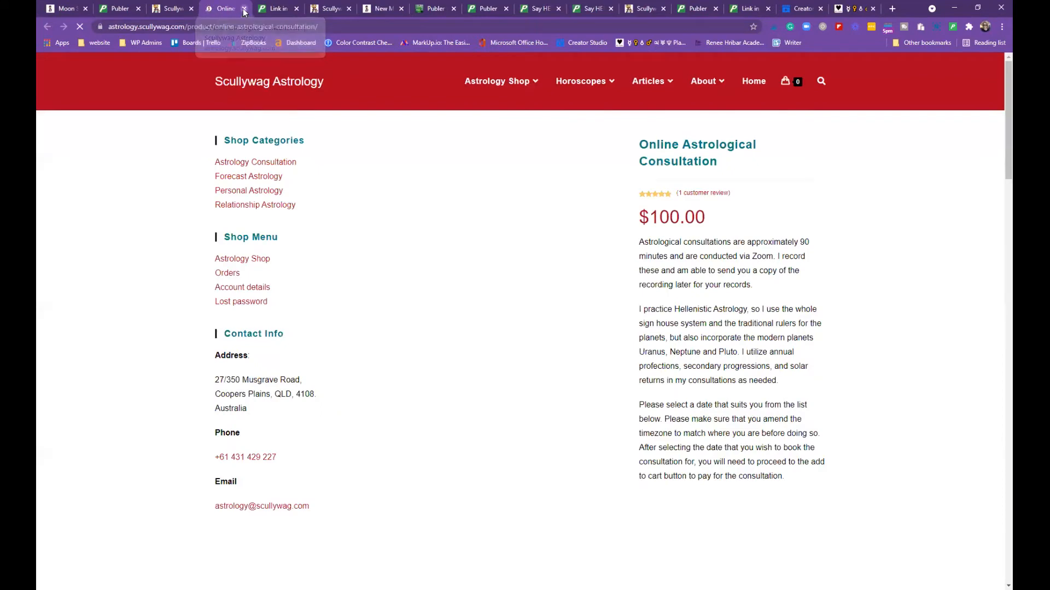
key("ctrl+w")
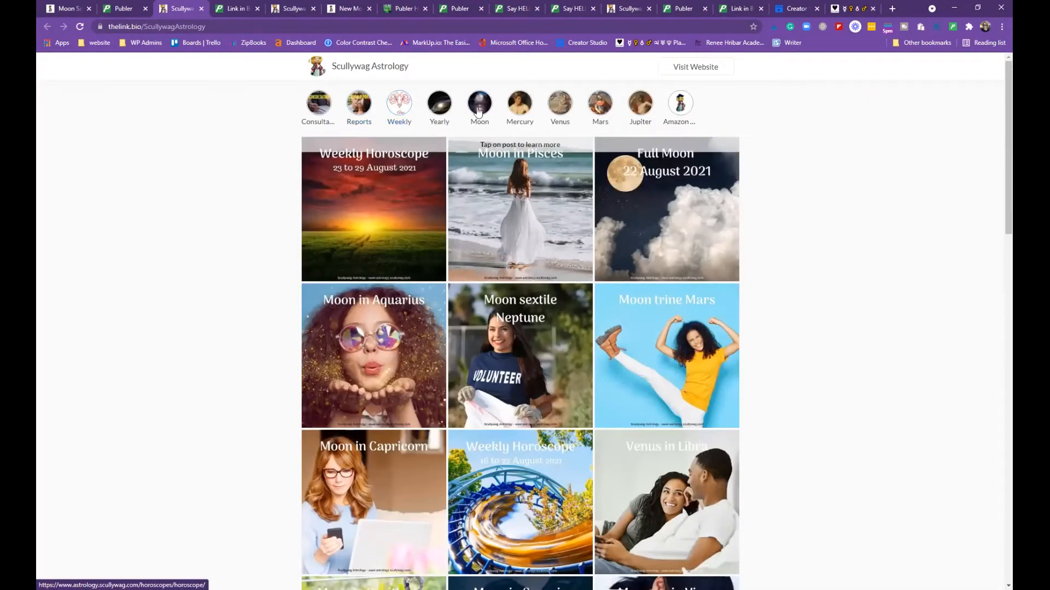
mouse_move(368, 262)
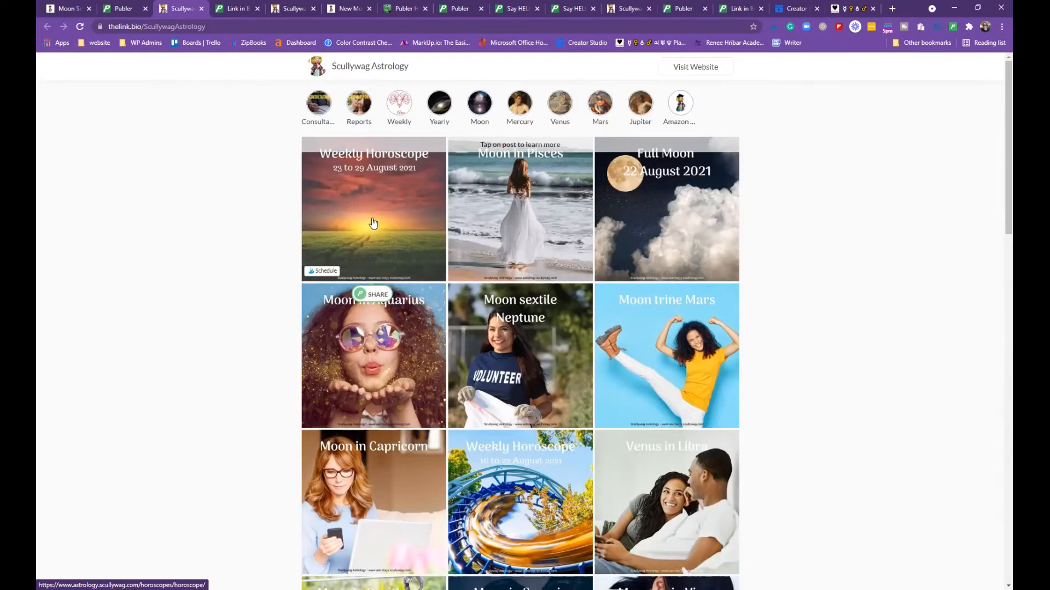
scroll(576, 236, "down", 8)
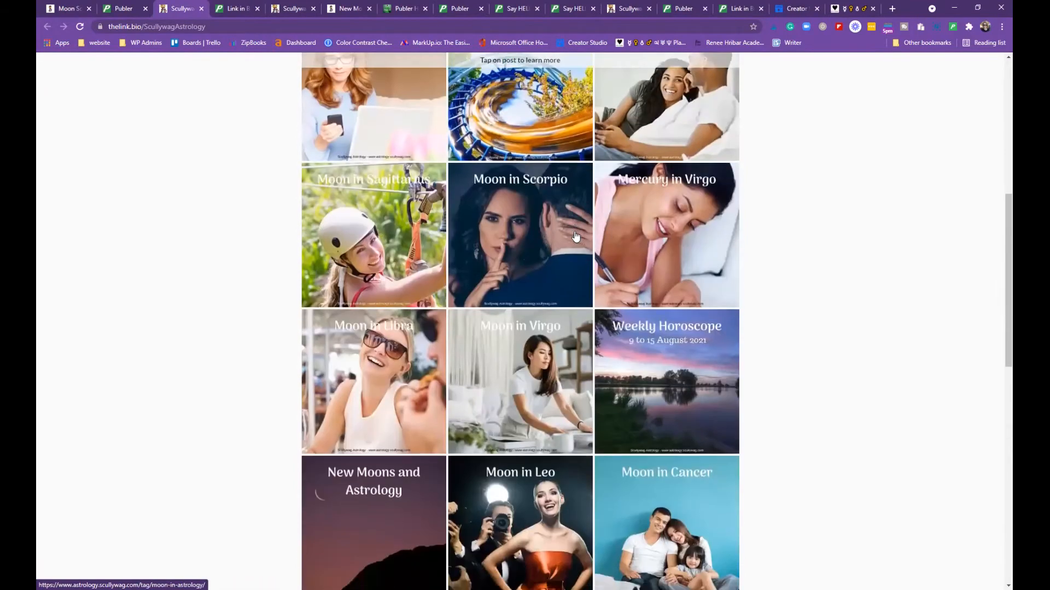
key("ctrl+shift+Tab")
scroll(429, 341, "down", 9)
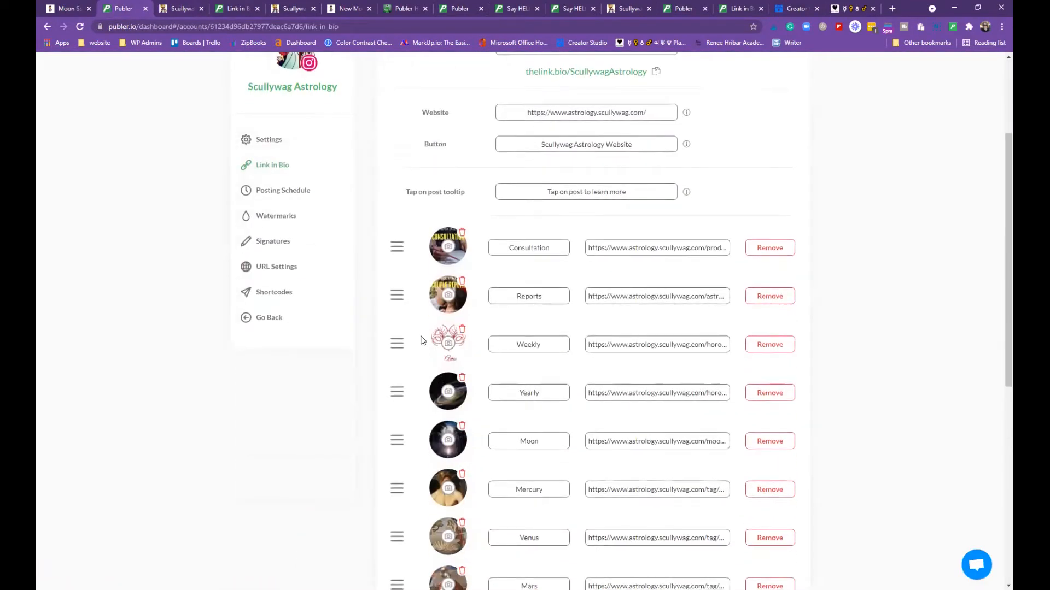
View the live ScullywagAstrology landing page and open the article from its Moon highlight
scroll(424, 331, "up", 10)
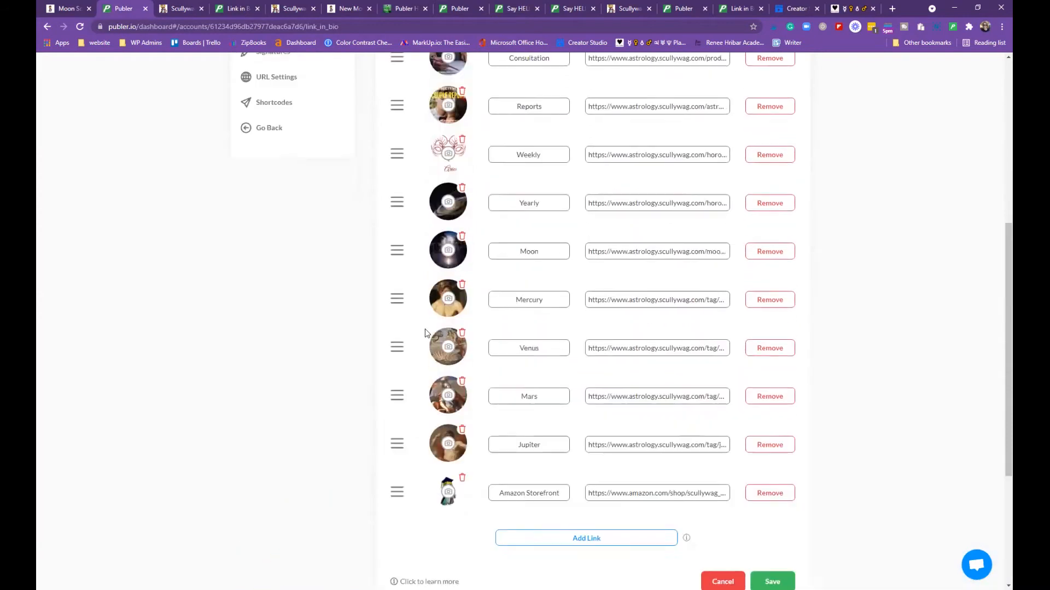
left_click(183, 8)
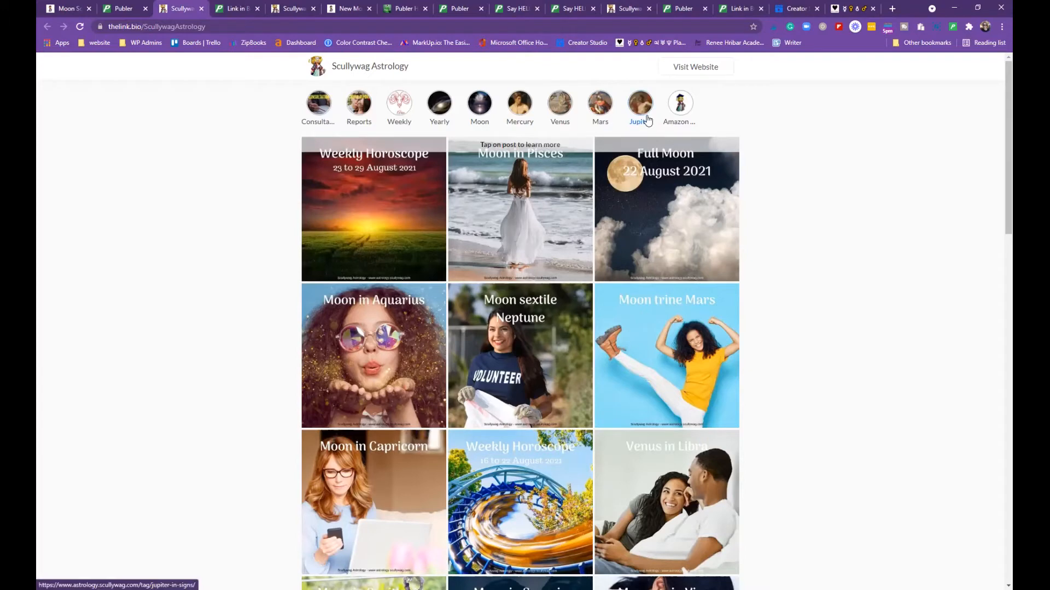
mouse_move(384, 193)
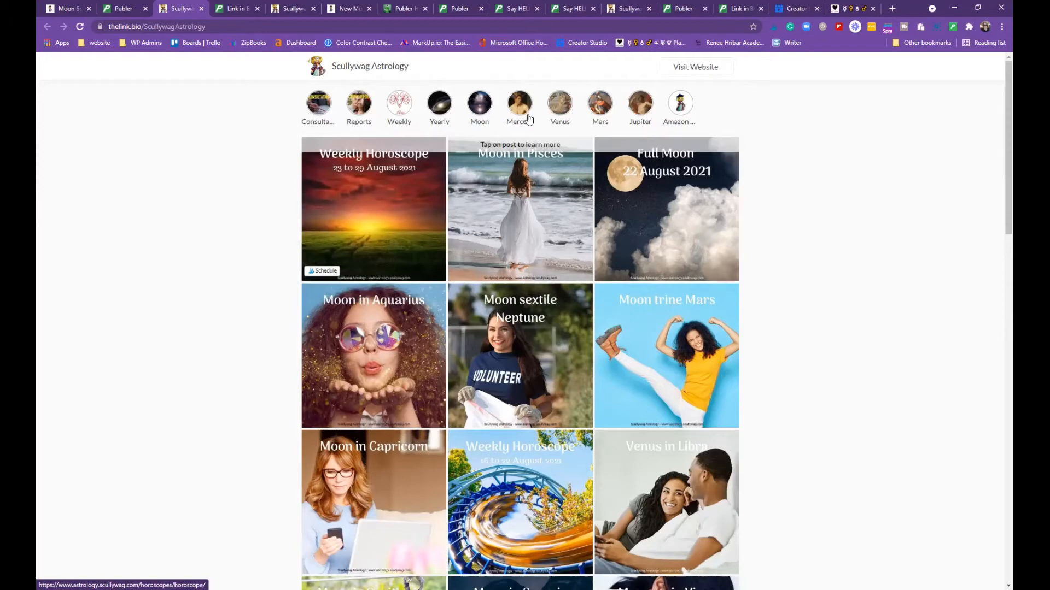
scroll(432, 268, "down", 10)
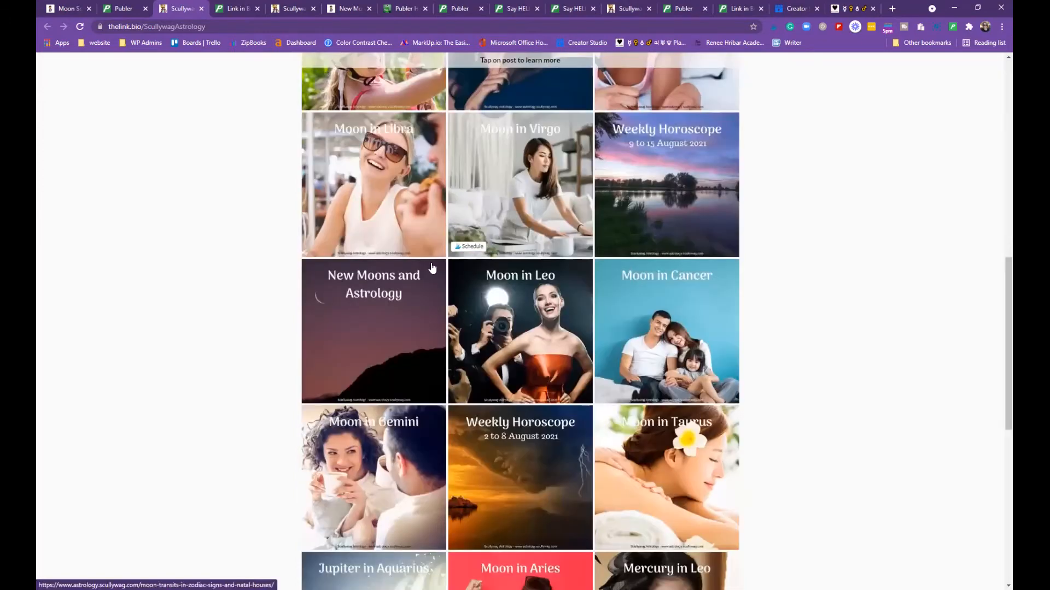
scroll(368, 342, "up", 10)
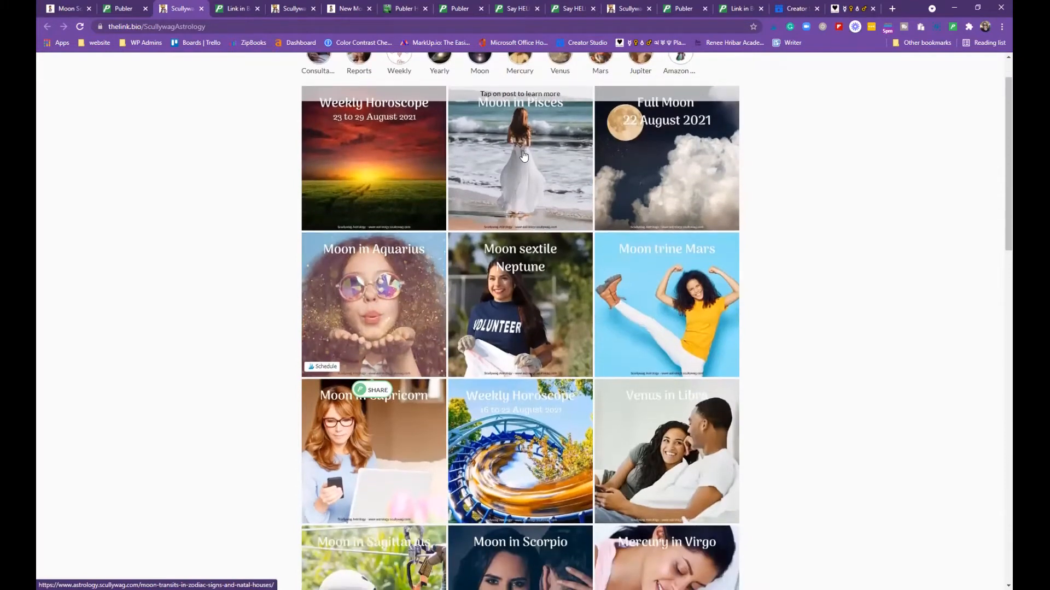
scroll(398, 418, "up", 1)
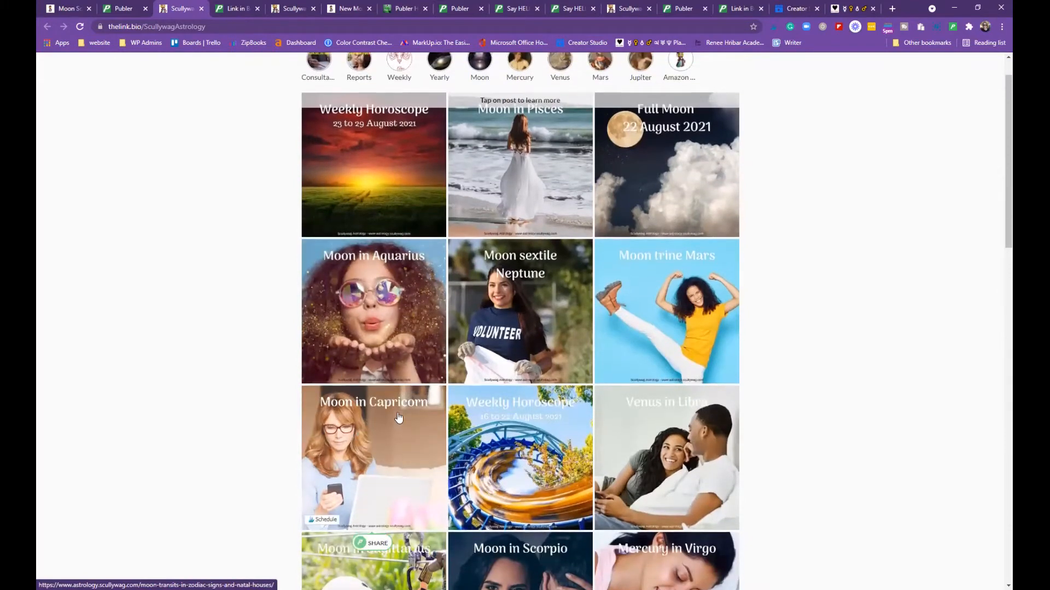
scroll(399, 417, "up", 1)
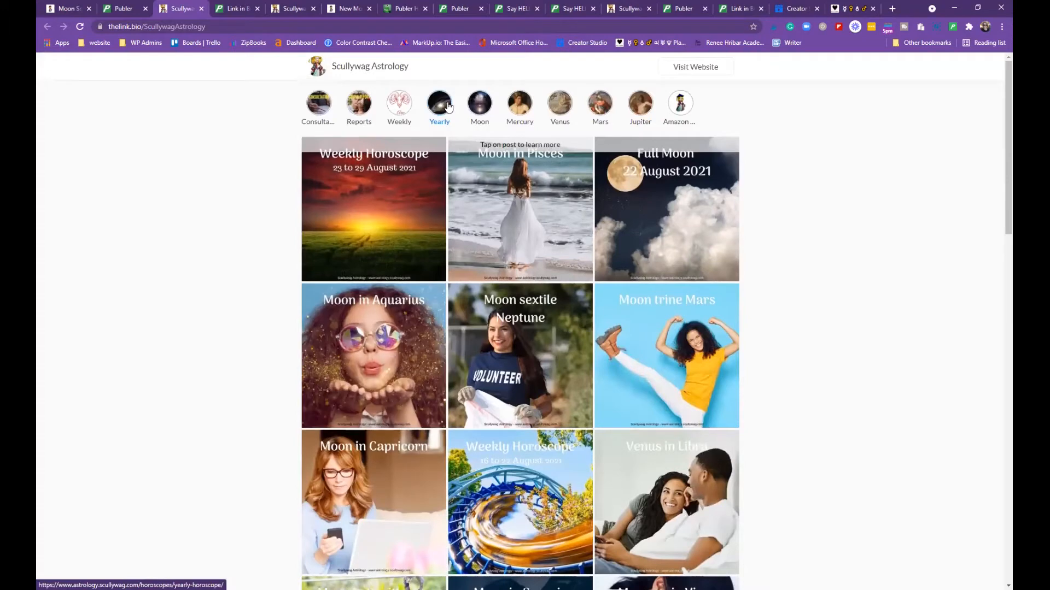
left_click(482, 108)
scroll(654, 171, "down", 10)
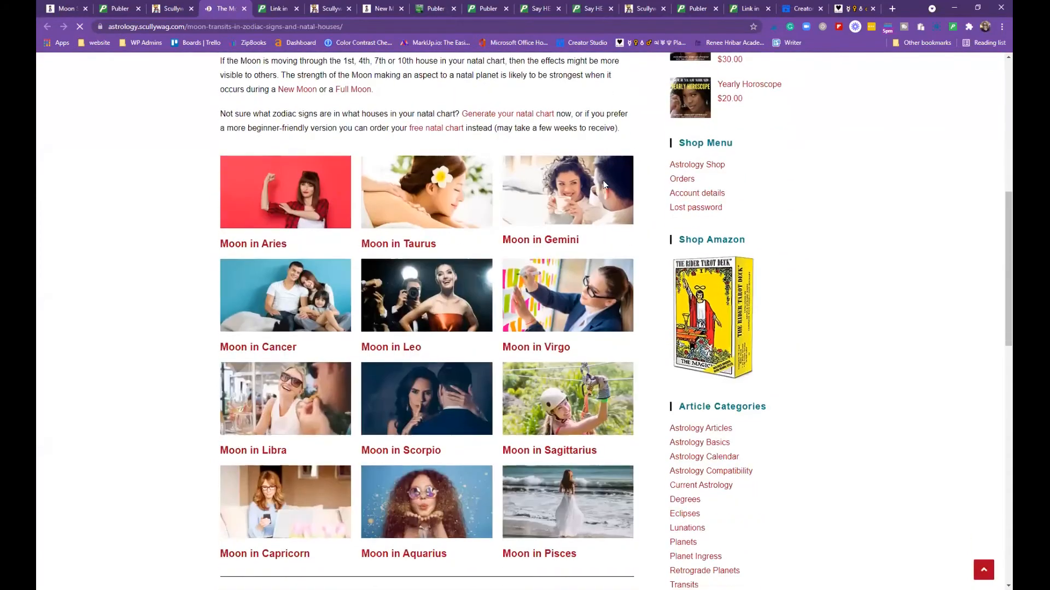
scroll(602, 180, "down", 1)
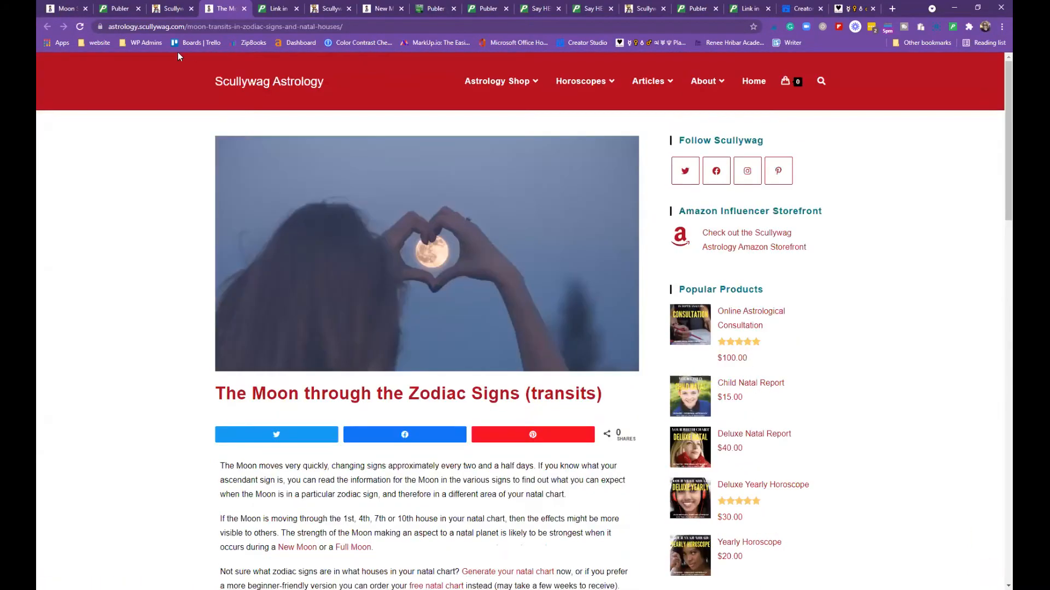
Back on the landing page, open the New Moons and Astrology grid post, then close it
left_click(183, 6)
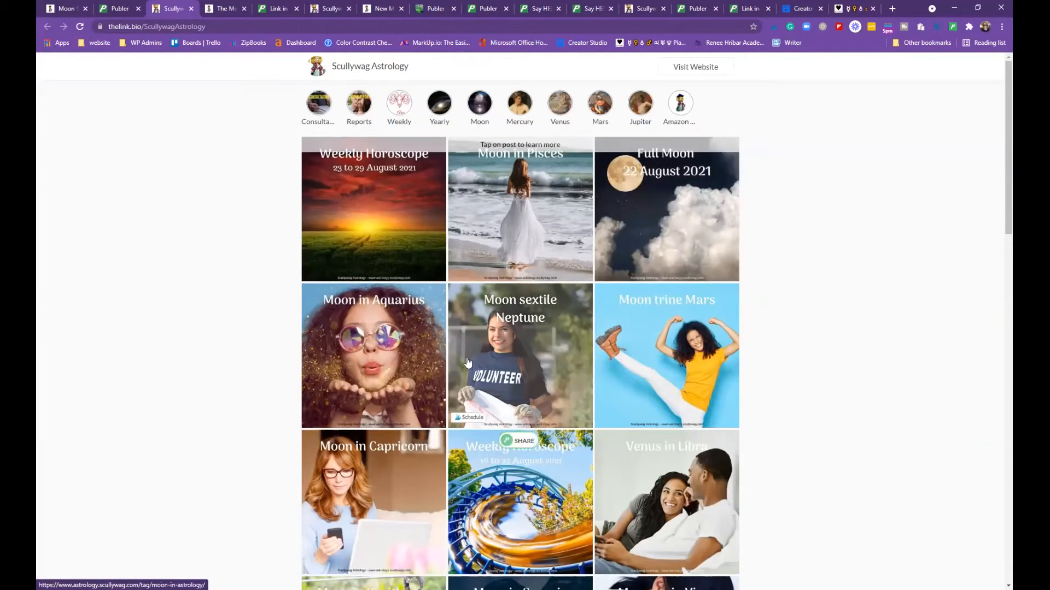
scroll(467, 362, "down", 2)
scroll(467, 359, "down", 10)
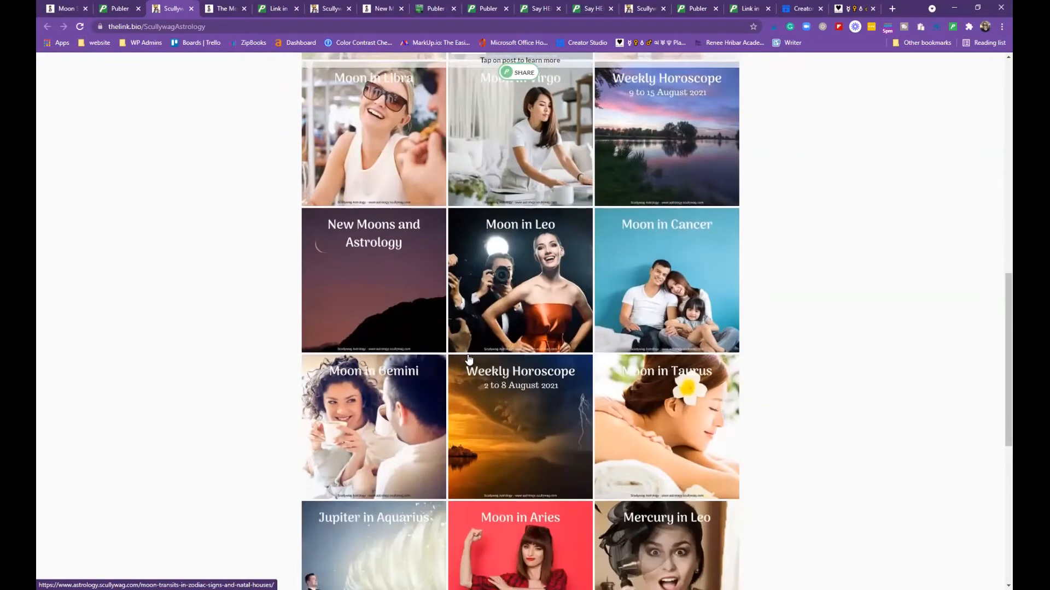
scroll(393, 320, "up", 1)
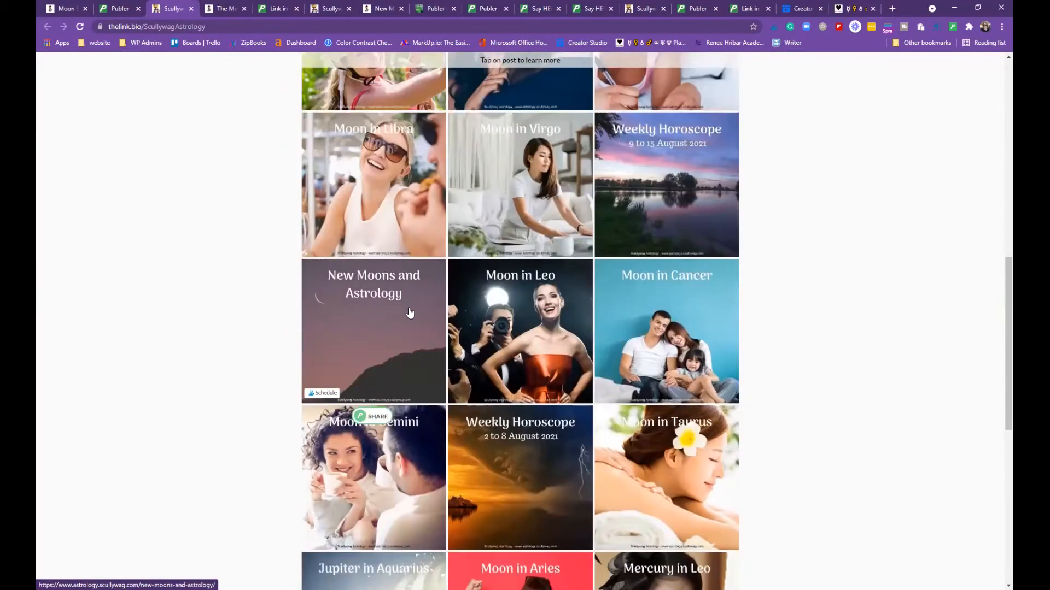
scroll(408, 315, "up", 11)
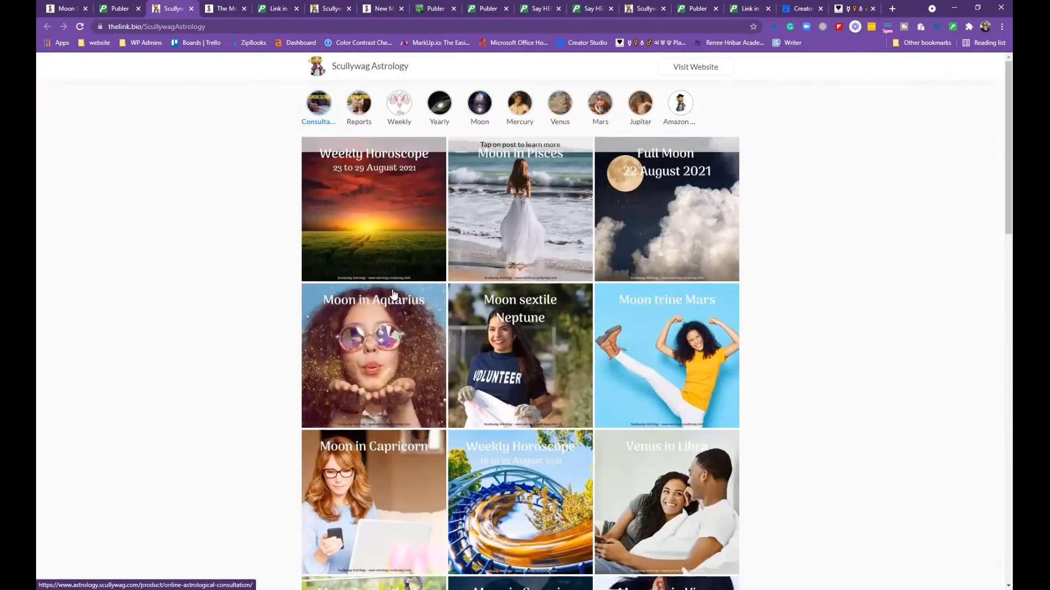
scroll(388, 295, "down", 11)
left_click(370, 345)
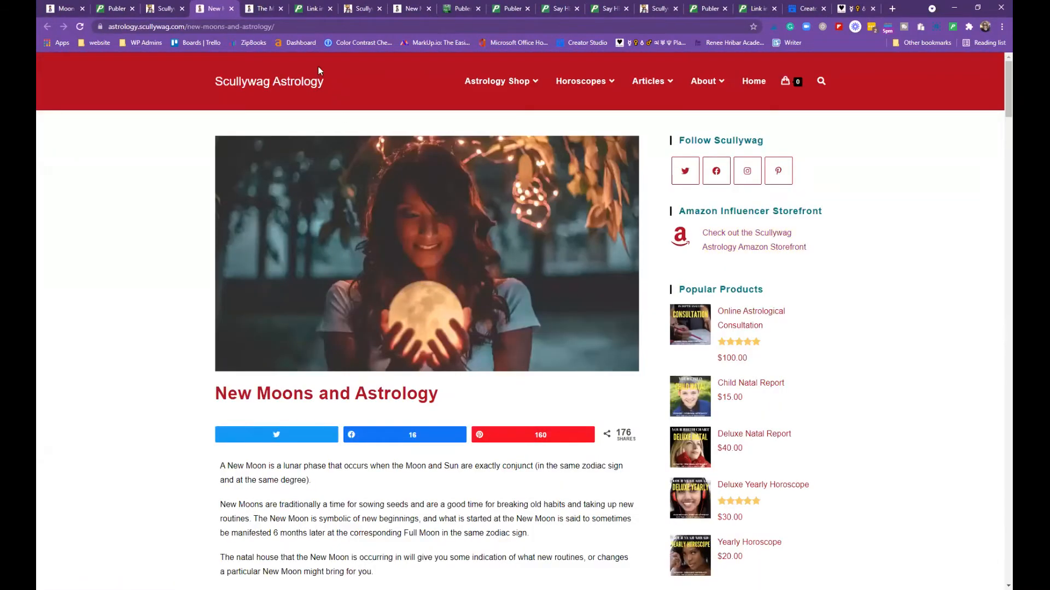
left_click(231, 8)
scroll(542, 407, "down", 8)
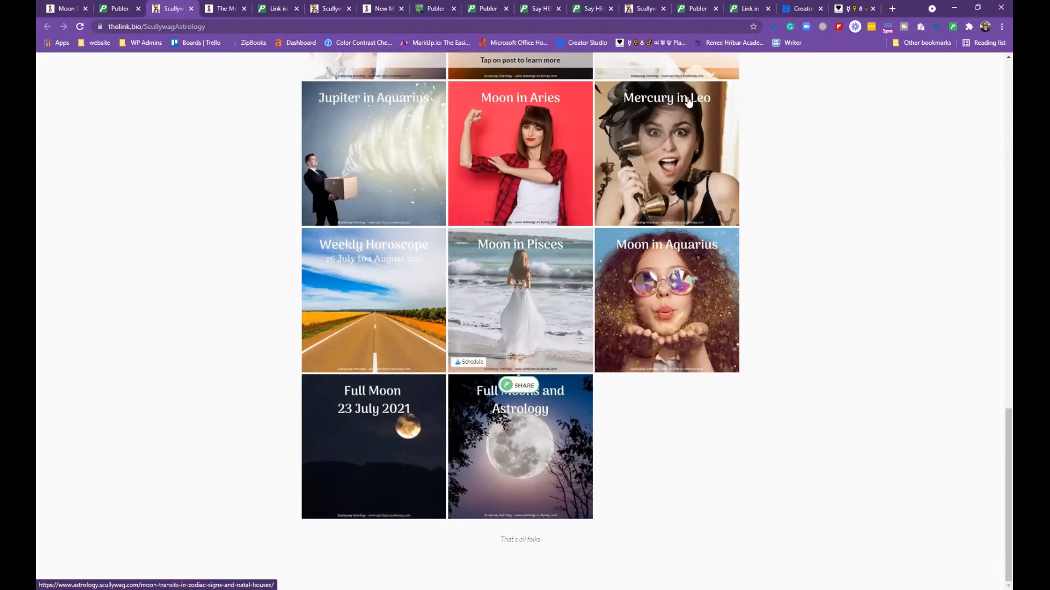
scroll(637, 190, "up", 20)
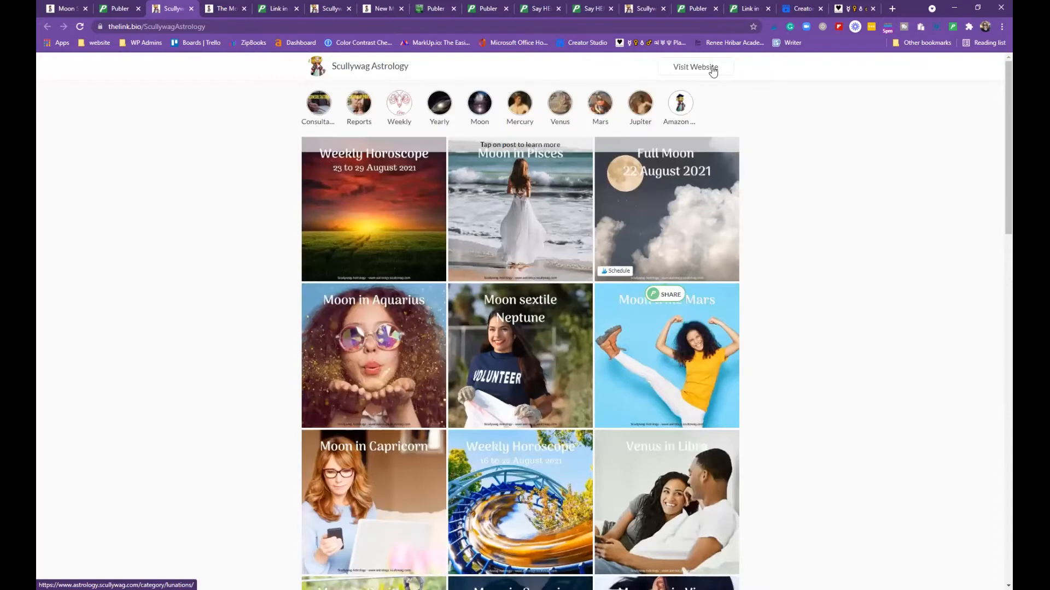
Save the Link in Bio settings in Publer
left_click(120, 9)
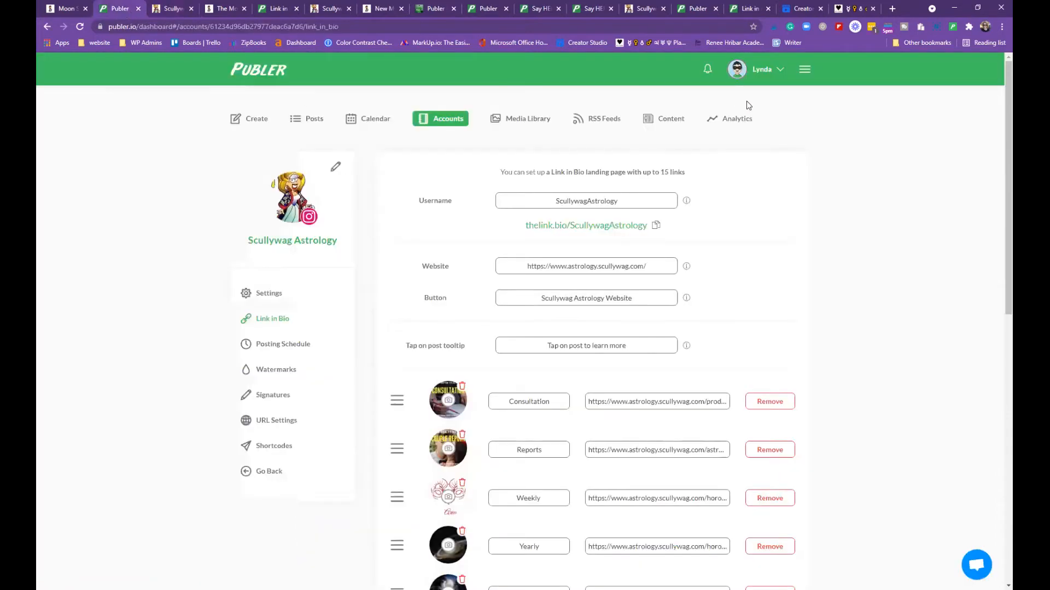
scroll(664, 272, "down", 10)
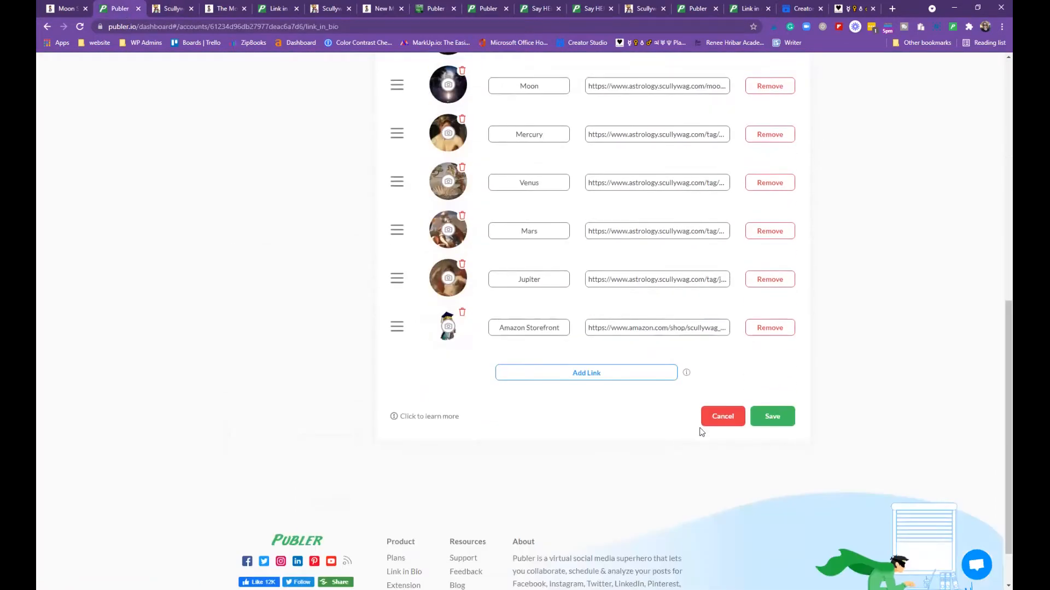
left_click(772, 417)
Reload the landing page, test the Scullywag Astrology Website button, then return to Publer
left_click(173, 9)
left_click(81, 31)
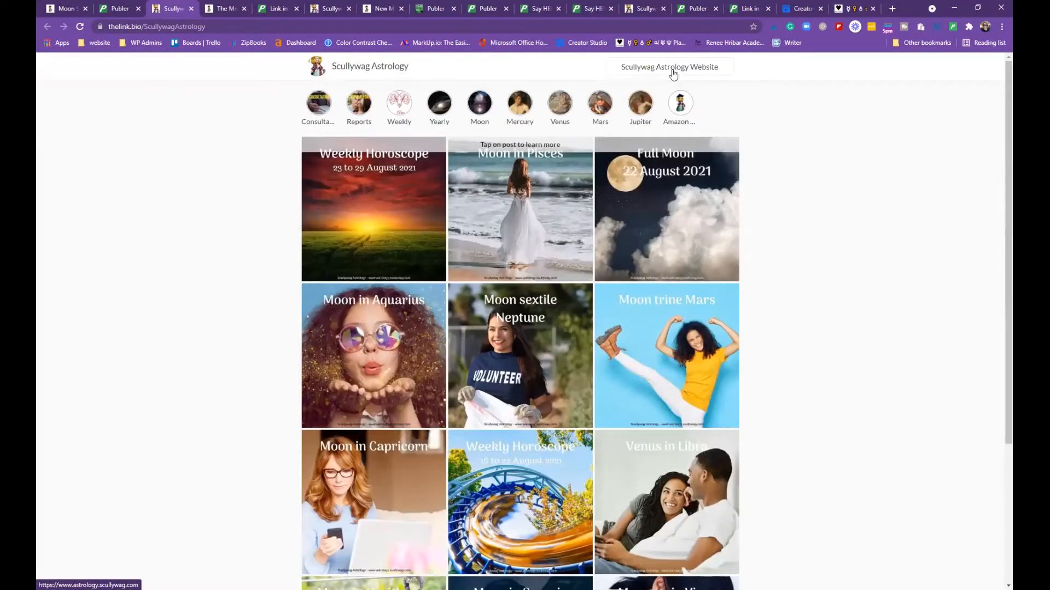
left_click(675, 73)
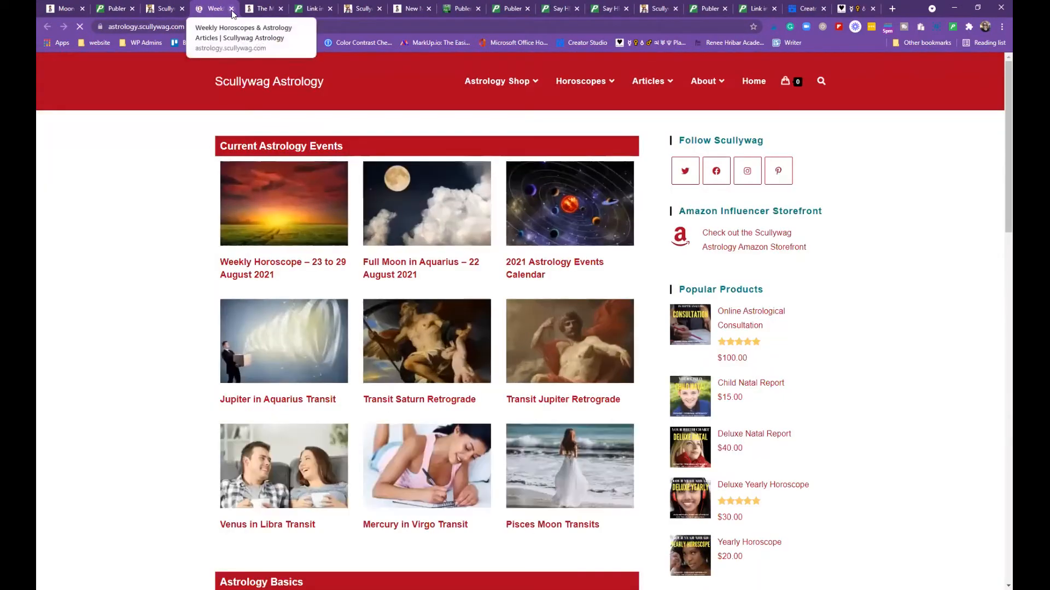
left_click(232, 9)
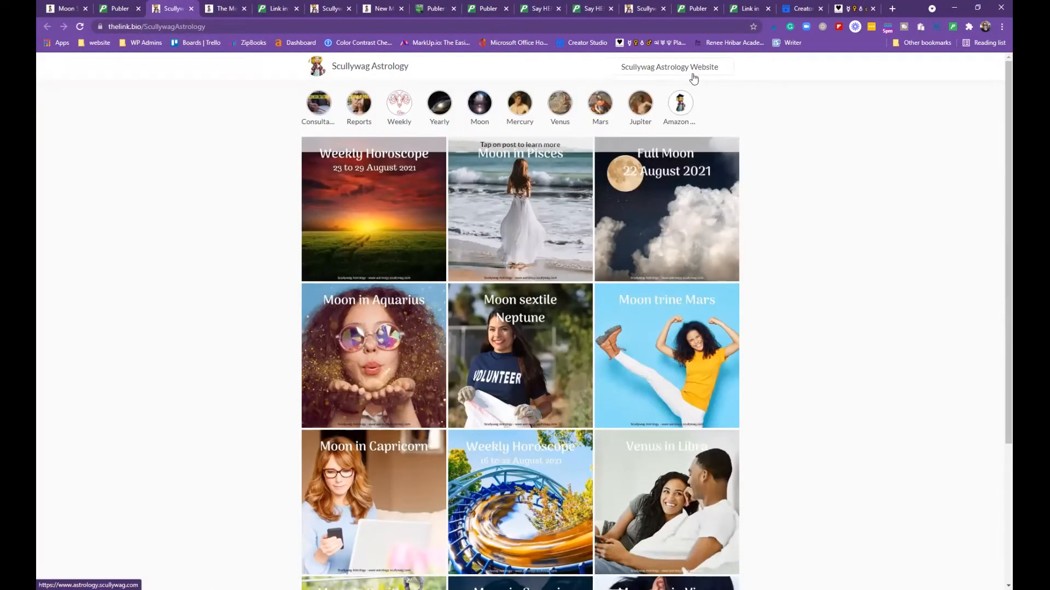
left_click(125, 9)
scroll(583, 194, "up", 8)
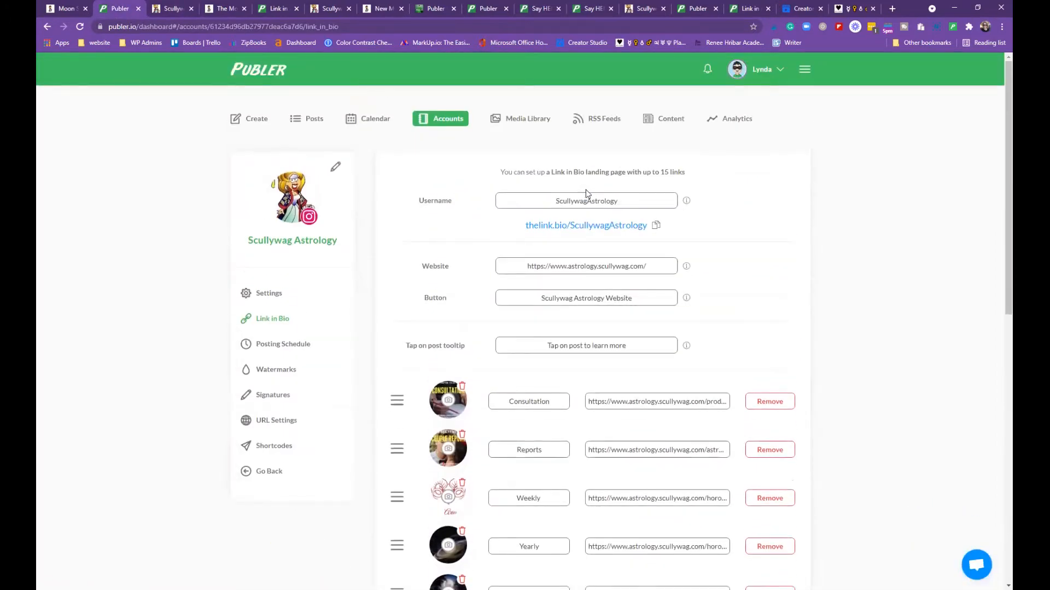
scroll(481, 230, "down", 2)
scroll(506, 274, "up", 2)
scroll(616, 262, "down", 2)
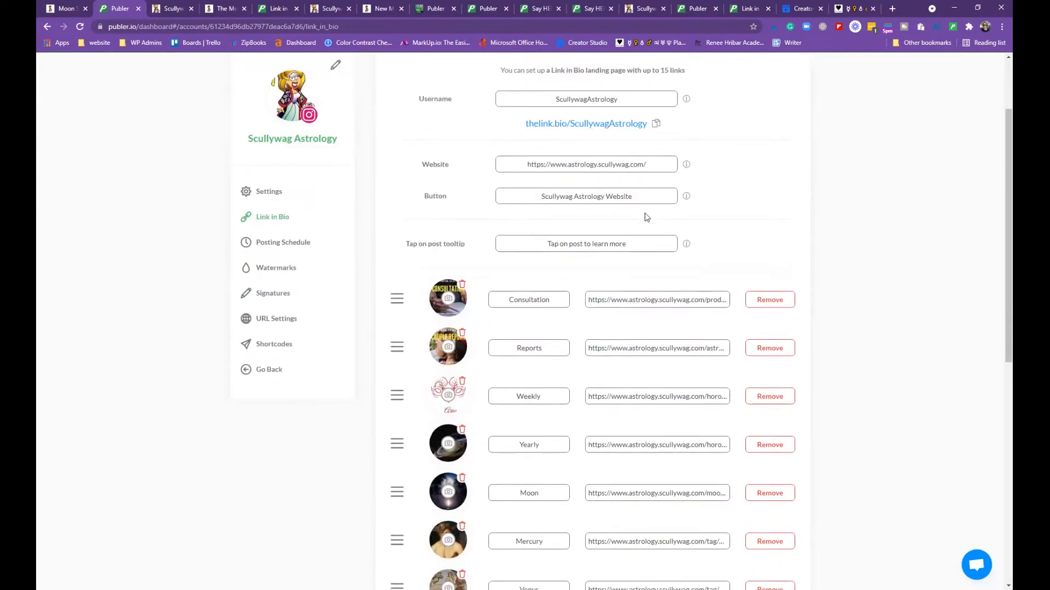
scroll(583, 211, "down", 2)
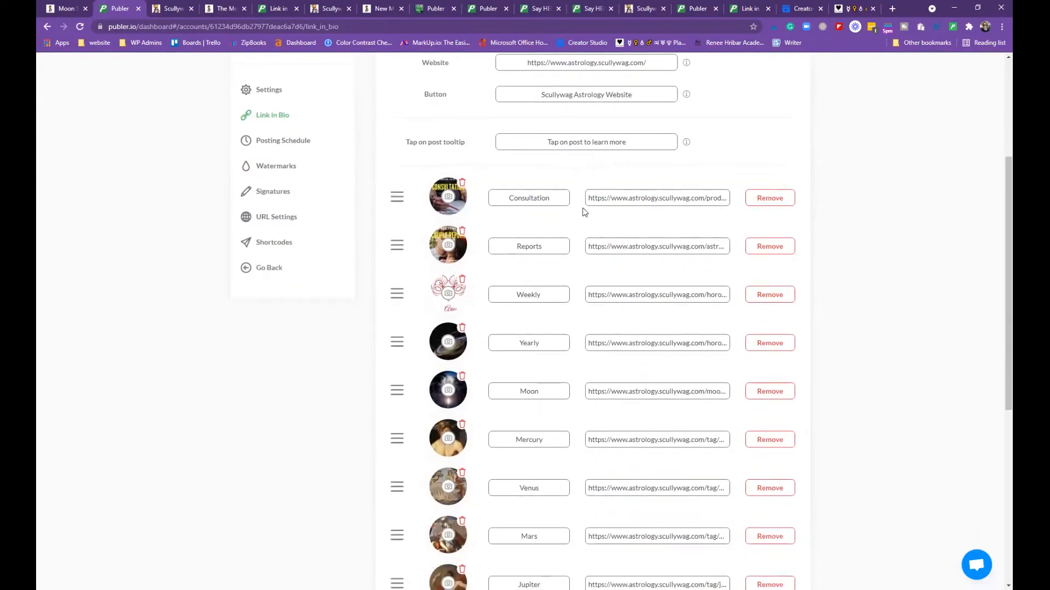
scroll(584, 205, "down", 7)
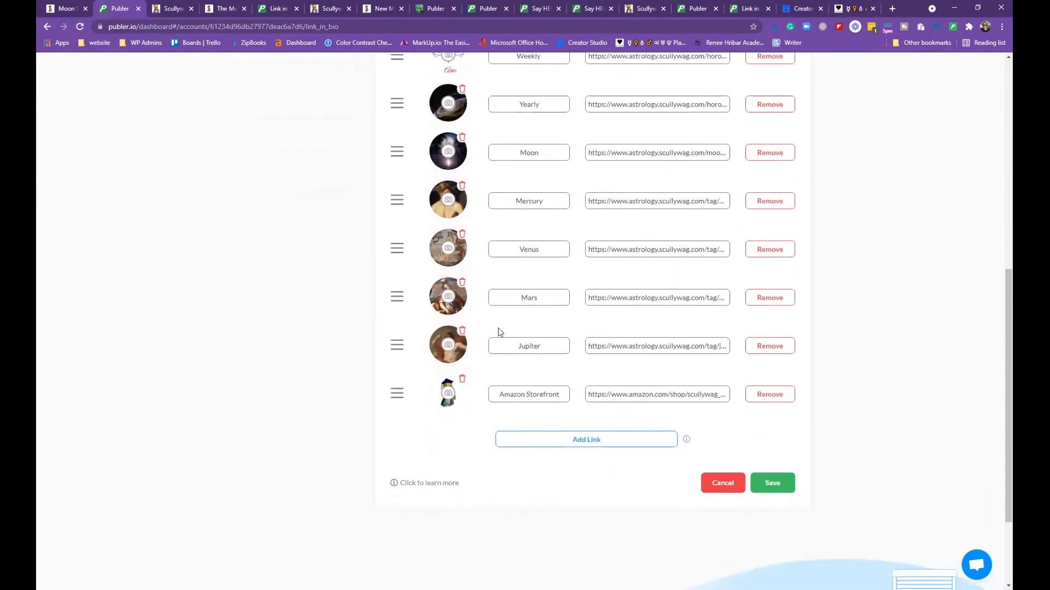
mouse_move(397, 278)
left_mouse_down()
mouse_move(405, 135)
mouse_move(403, 276)
left_mouse_up()
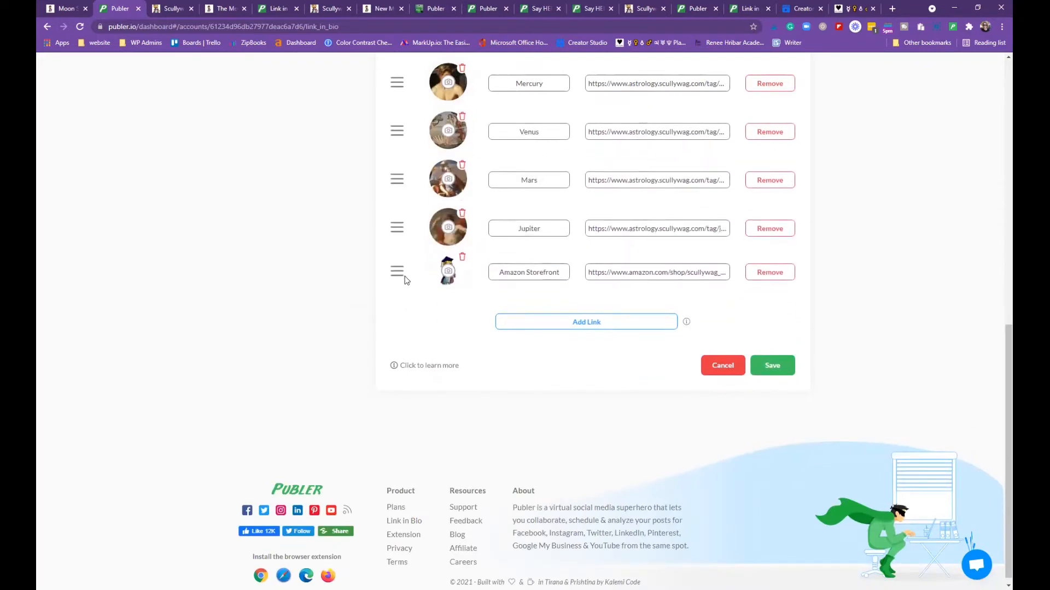
scroll(484, 442, "up", 2)
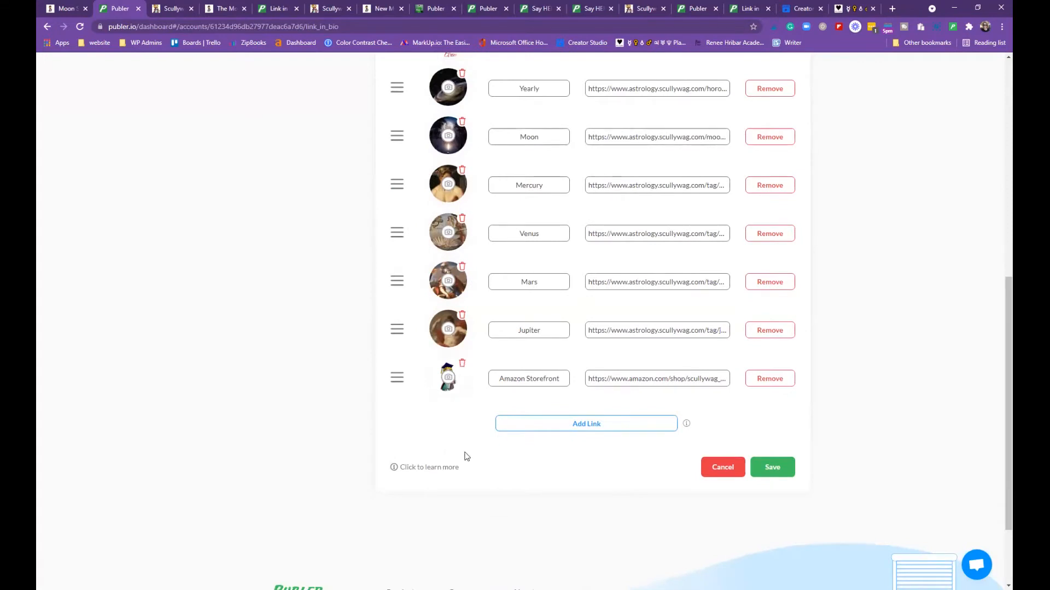
Add an empty link row, glance at the Moon article and landing page tabs, then return
left_click(606, 429)
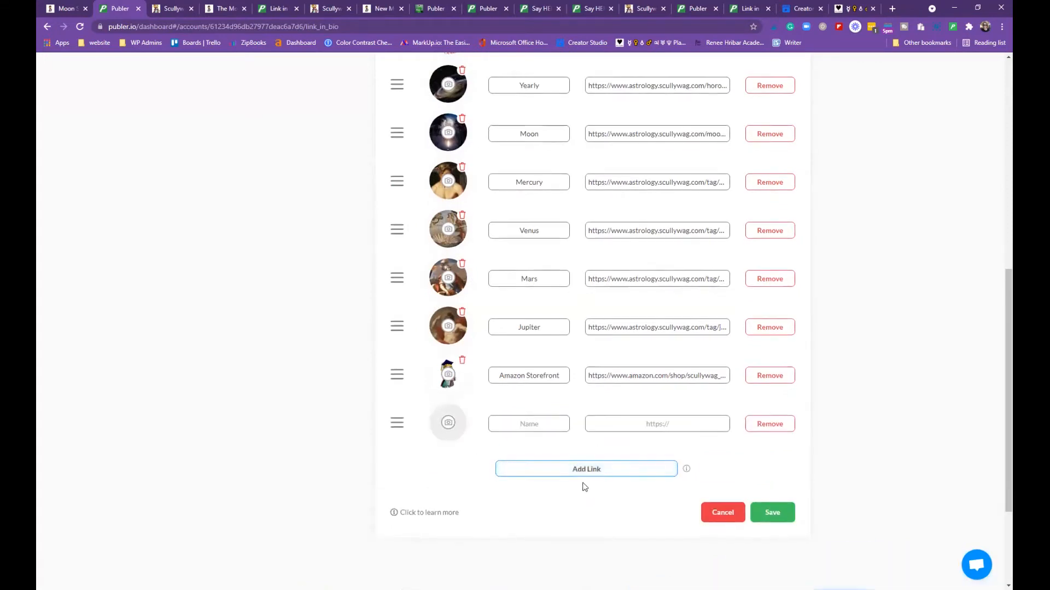
scroll(581, 485, "down", 1)
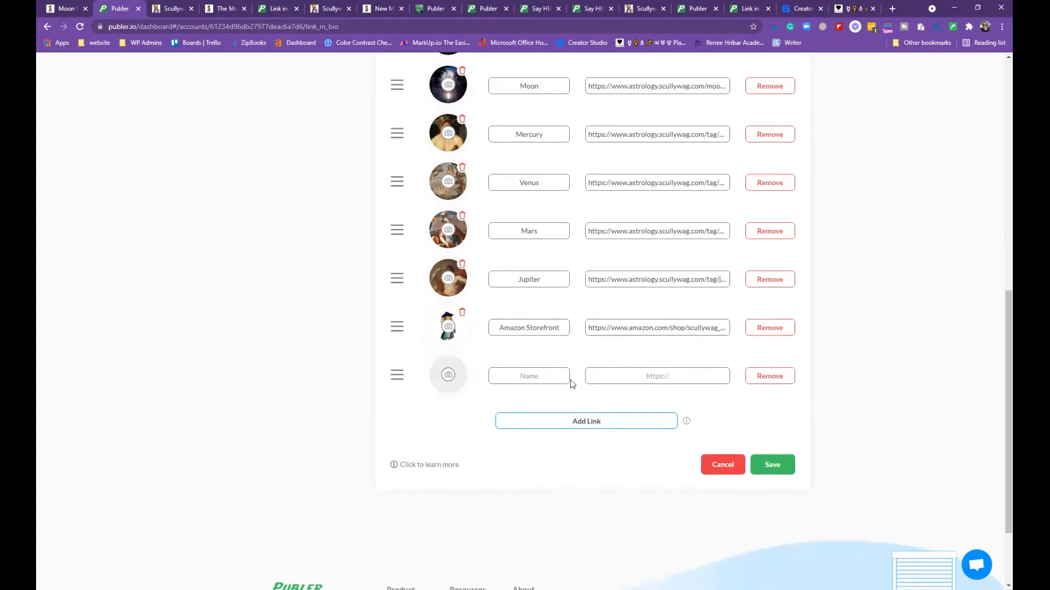
left_click(282, 12)
left_click(226, 10)
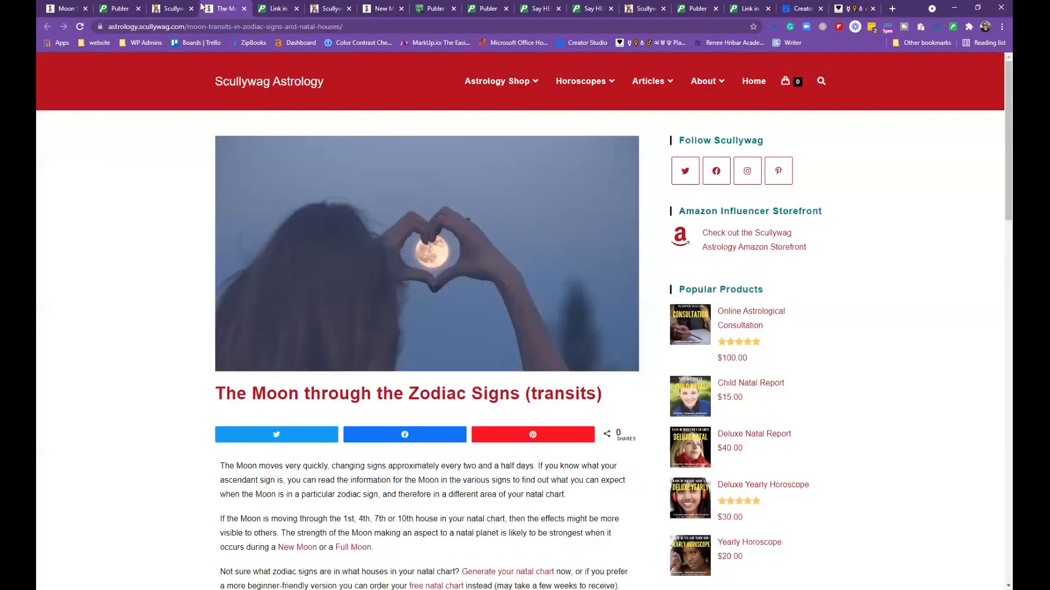
left_click(176, 11)
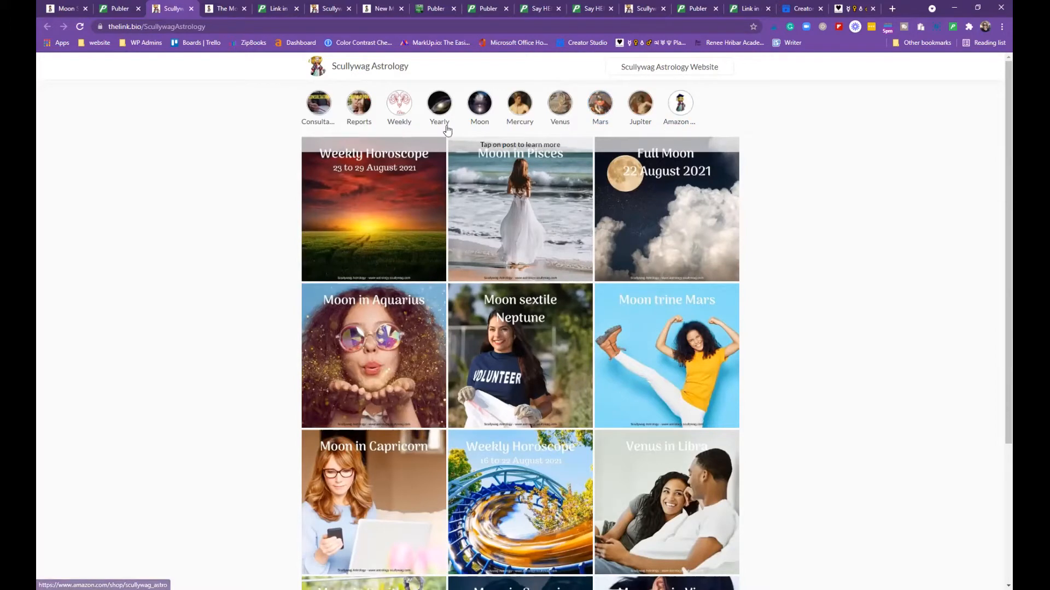
left_click(117, 9)
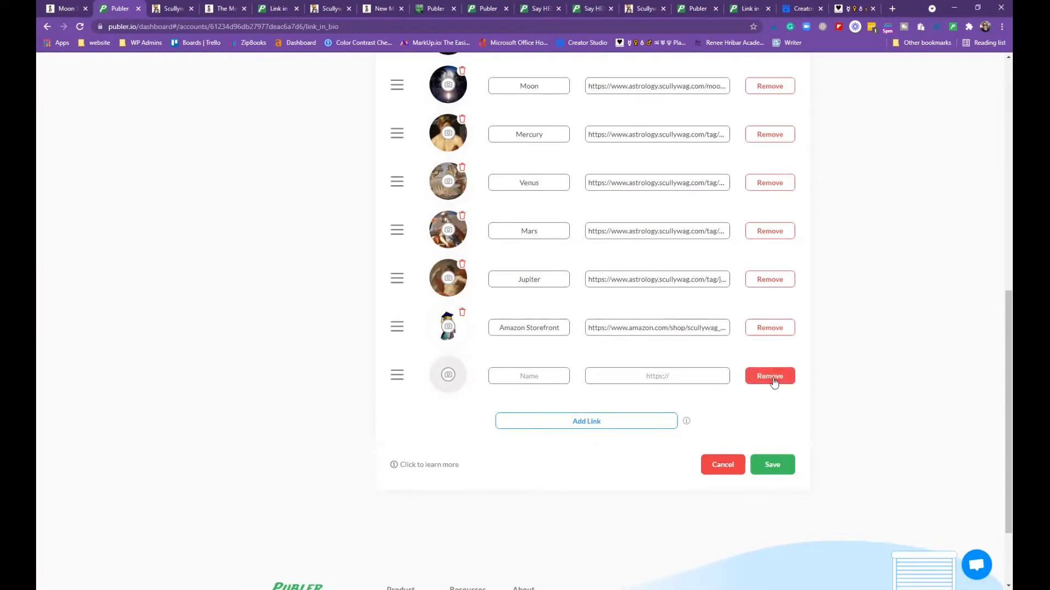
Remove the empty link row and save the Link in Bio list
left_click(775, 380)
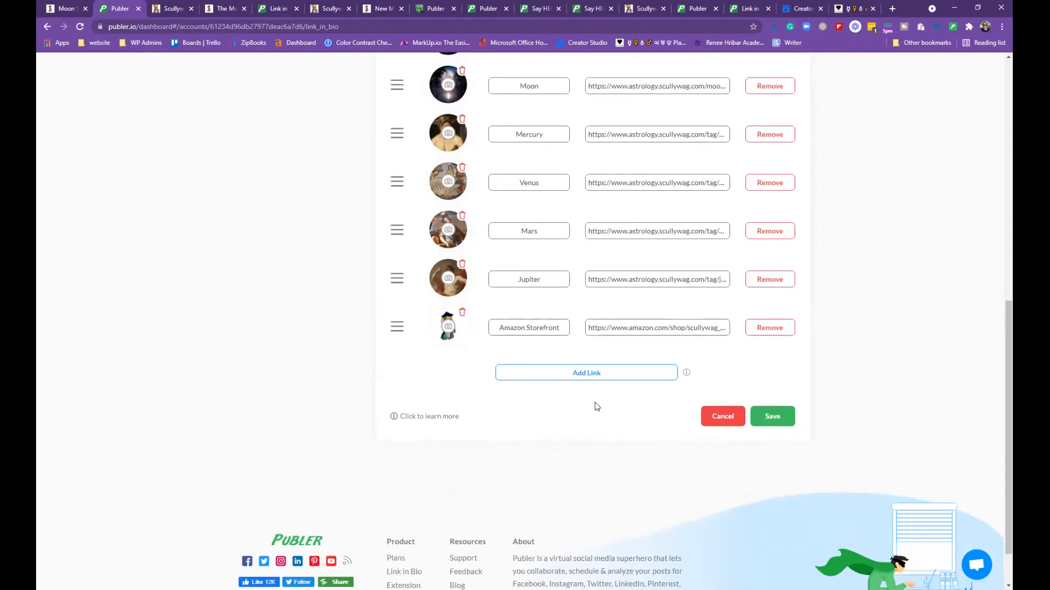
left_click(780, 420)
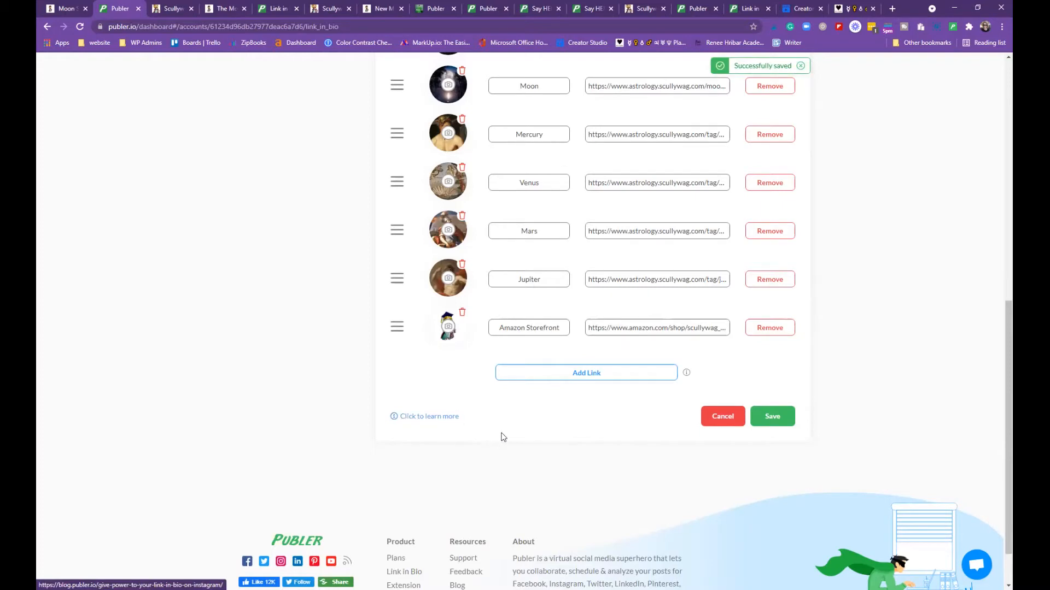
scroll(539, 419, "up", 10)
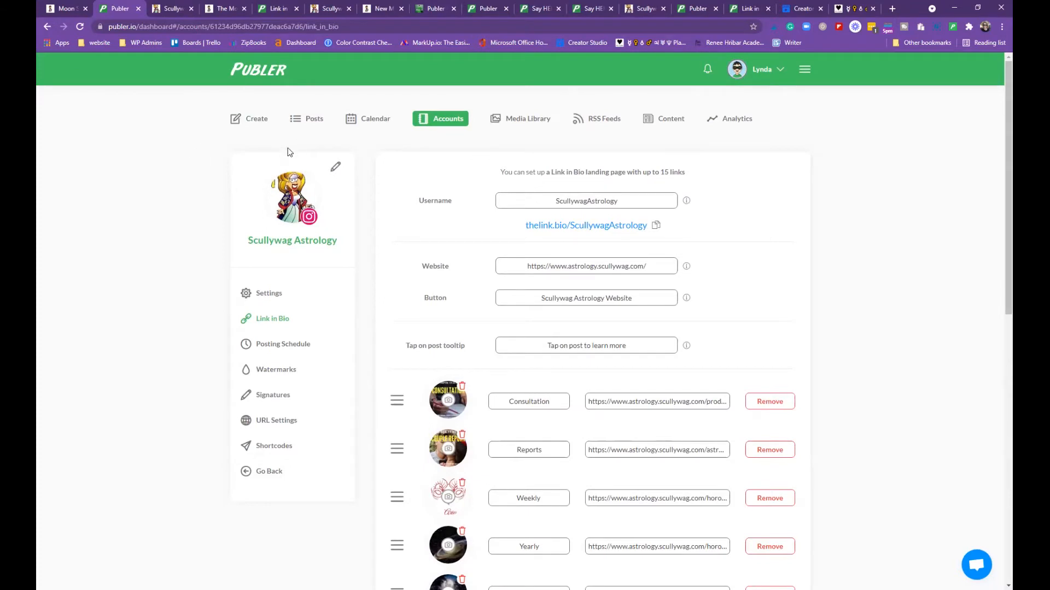
View the Facebook Scullywag Astrology posting schedule (Monday 14:00, Sunday 13:00), then switch to Creator Studio
left_click(448, 122)
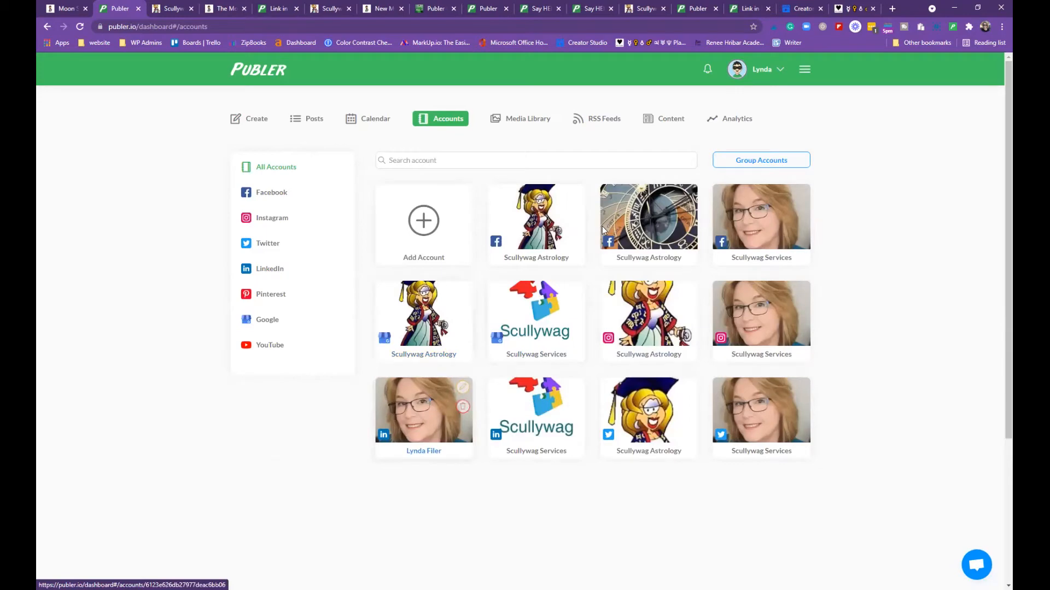
left_click(536, 221)
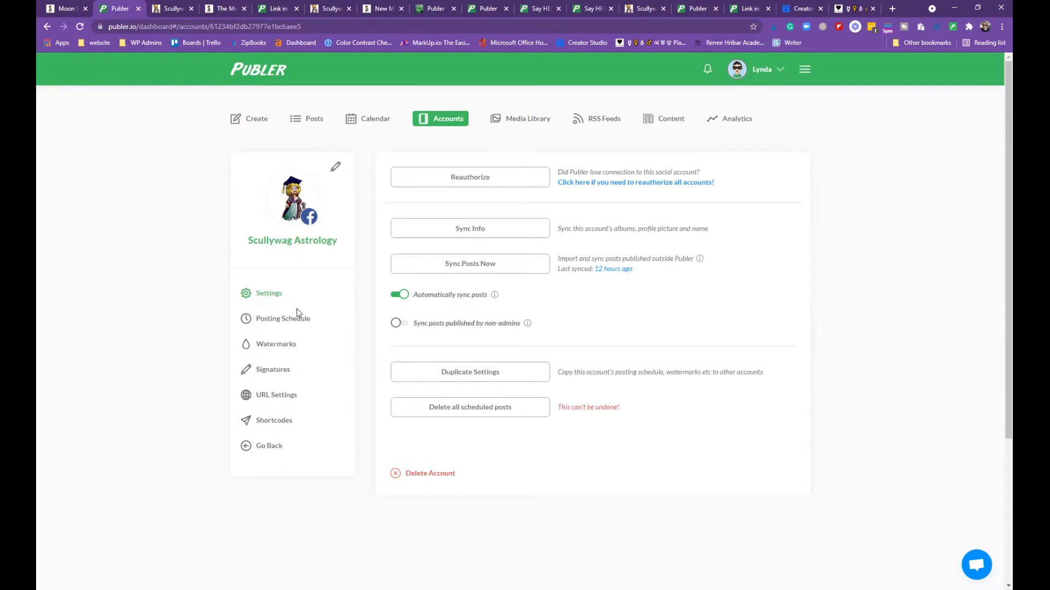
scroll(310, 304, "down", 1)
left_click(291, 271)
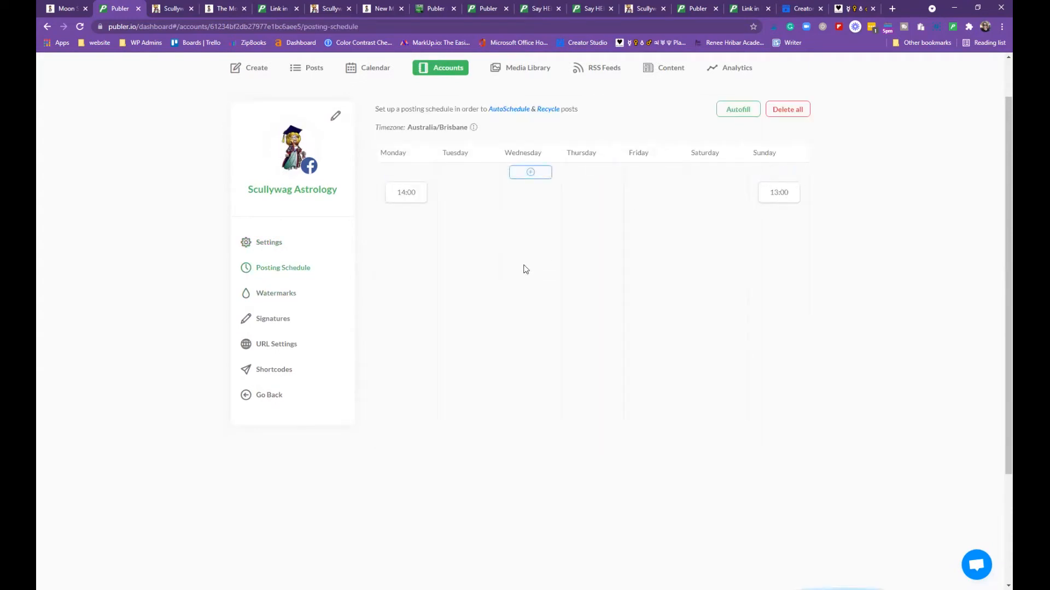
scroll(530, 268, "up", 1)
scroll(529, 268, "down", 1)
scroll(530, 269, "up", 1)
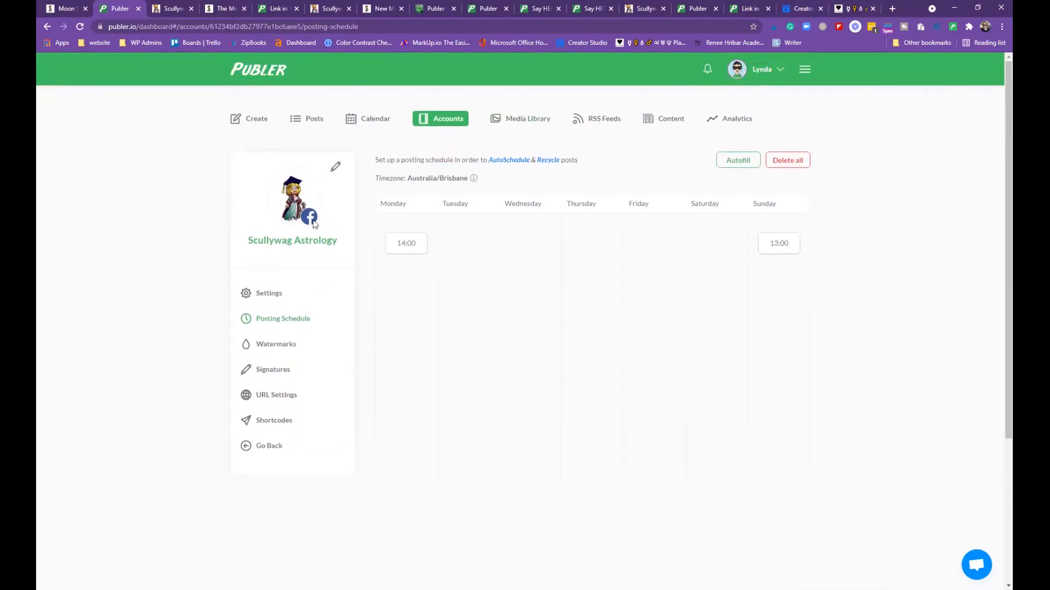
left_click(798, 9)
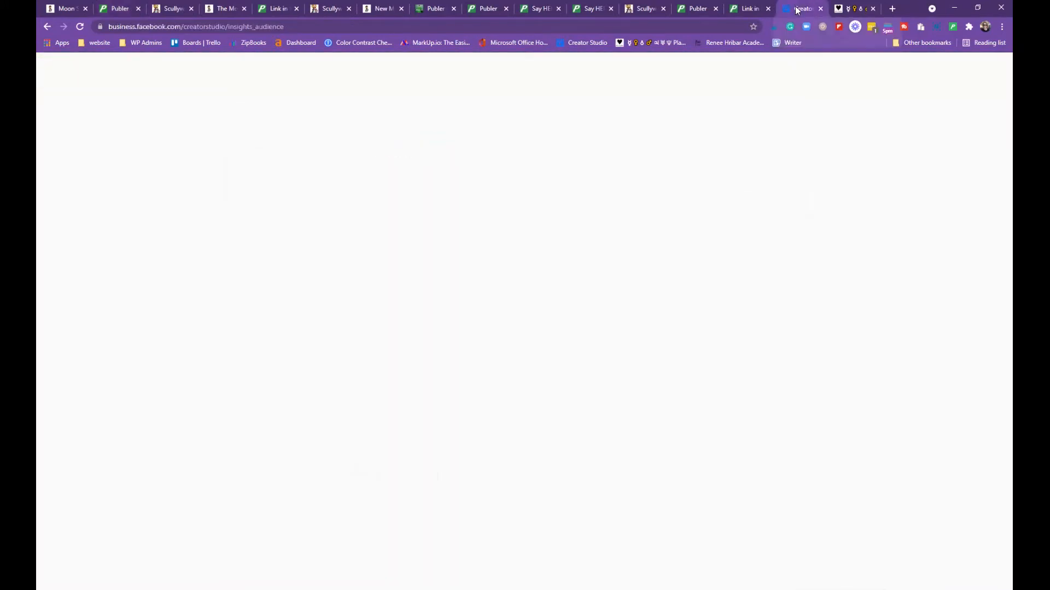
Toggle the Facebook followers-online heatmap between Hour, Day and Day & Hour views
scroll(229, 91, "down", 1)
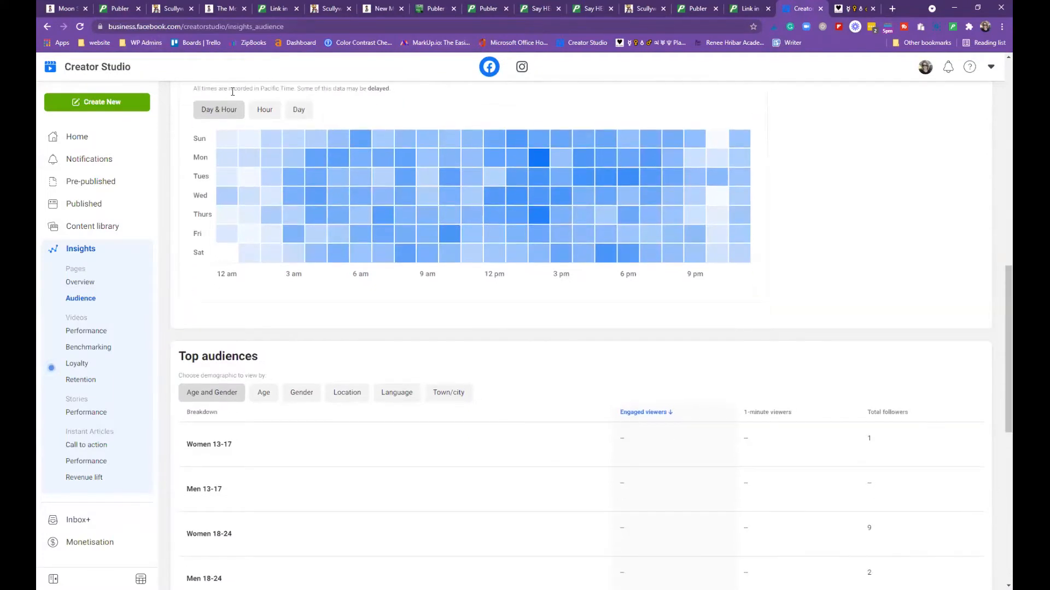
scroll(229, 90, "up", 2)
scroll(232, 96, "down", 1)
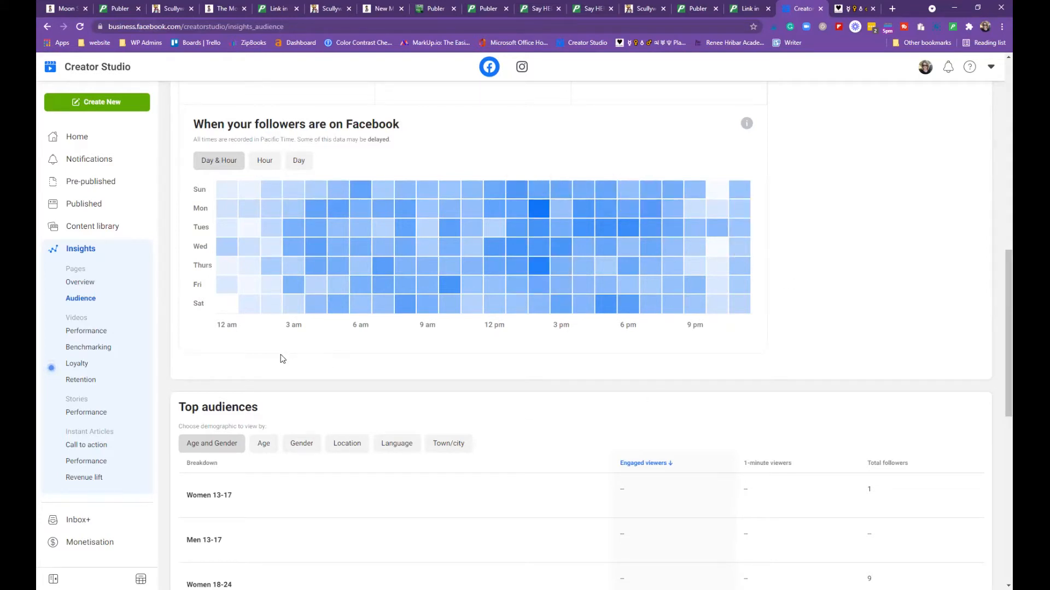
mouse_move(247, 196)
left_click(260, 164)
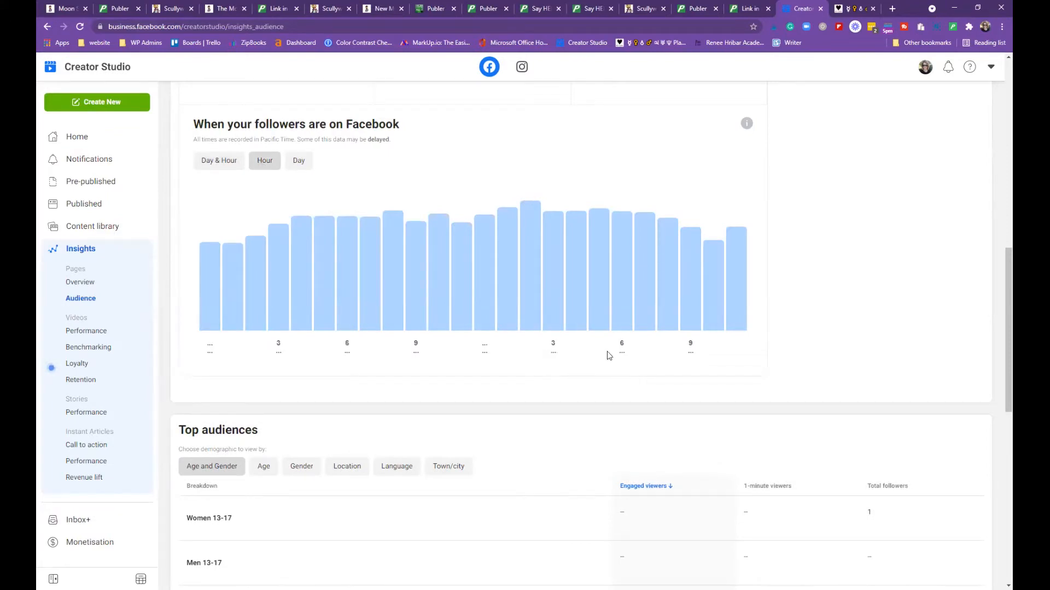
left_click(304, 162)
mouse_move(266, 254)
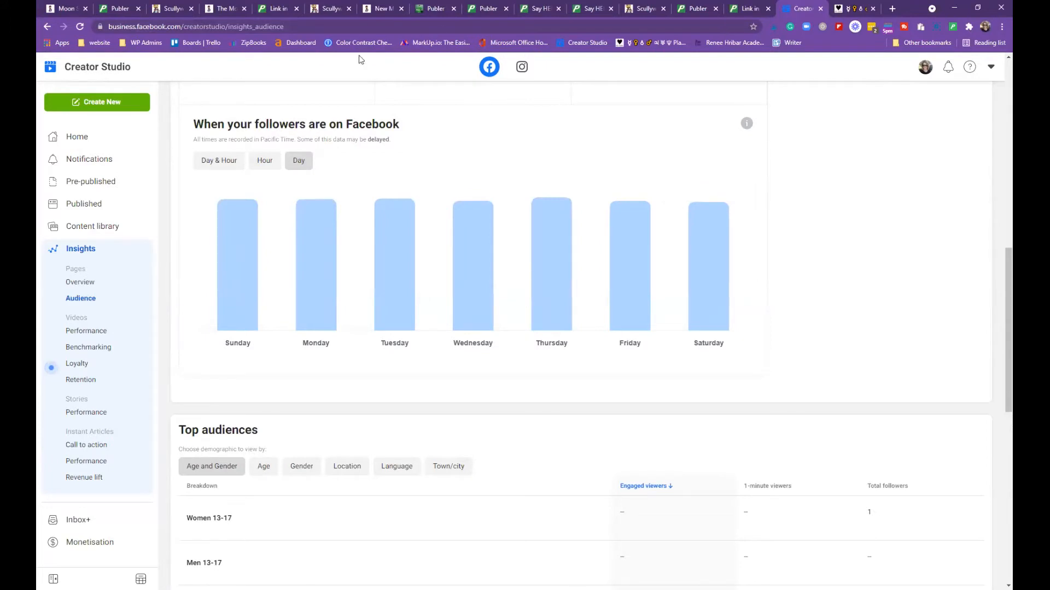
left_click(211, 171)
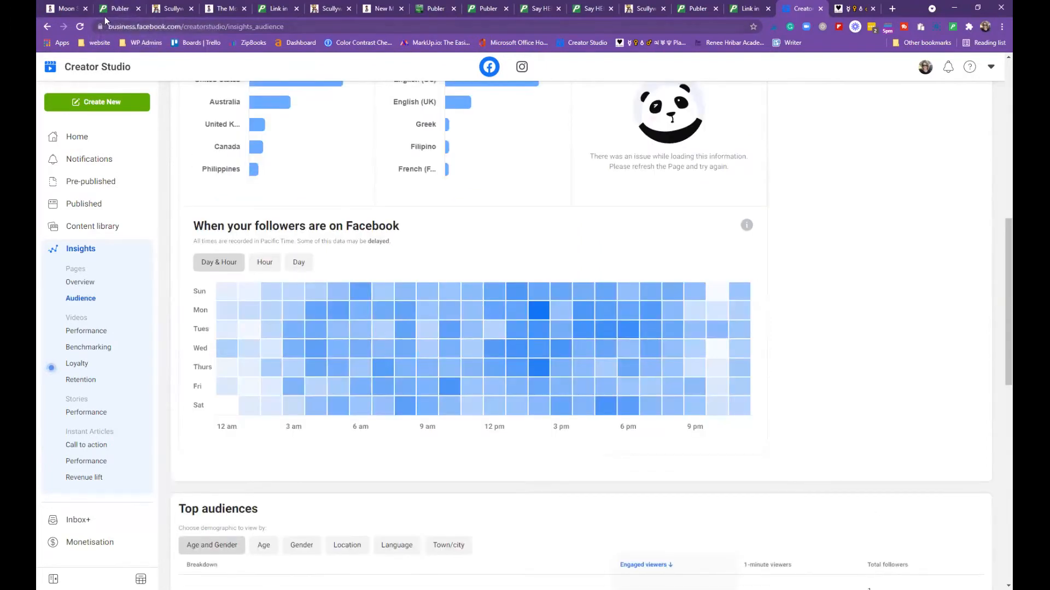
Review the Instagram Insights Audience page with top countries and towns, then return to Publer
scroll(285, 162, "up", 3)
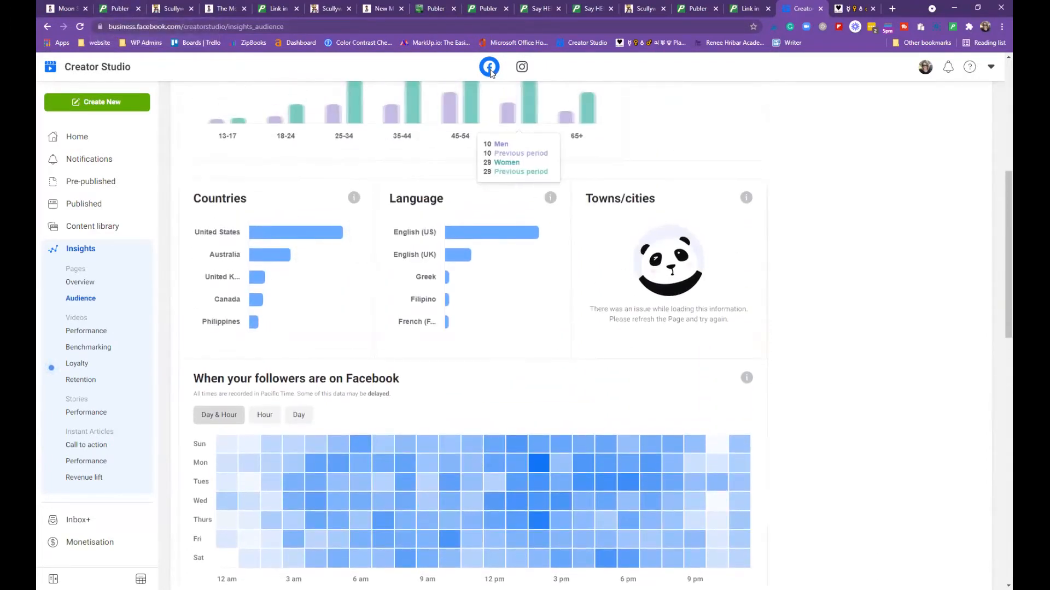
left_click(522, 67)
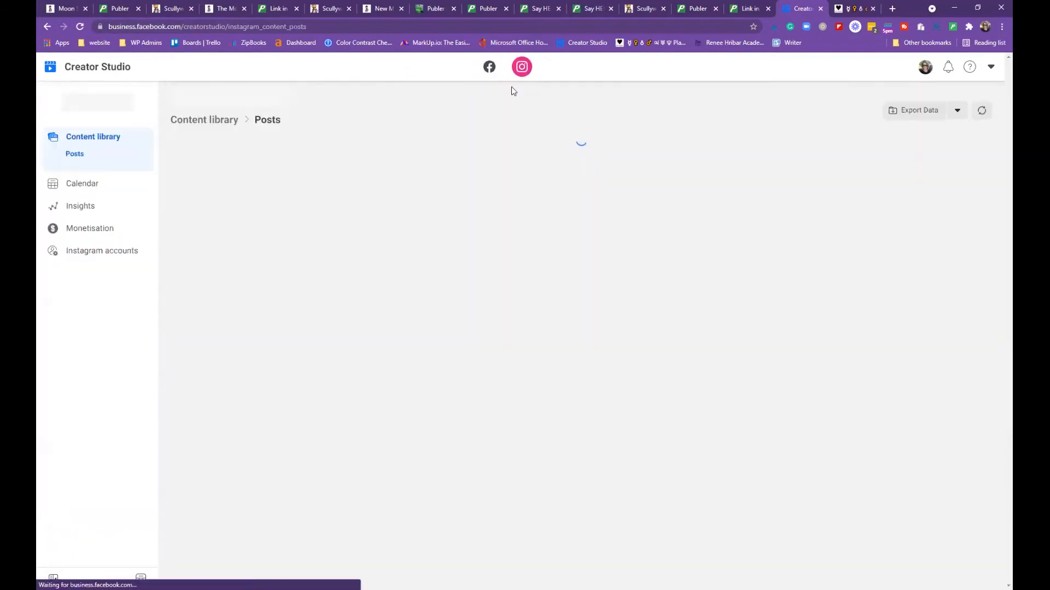
left_click(83, 208)
left_click(109, 220)
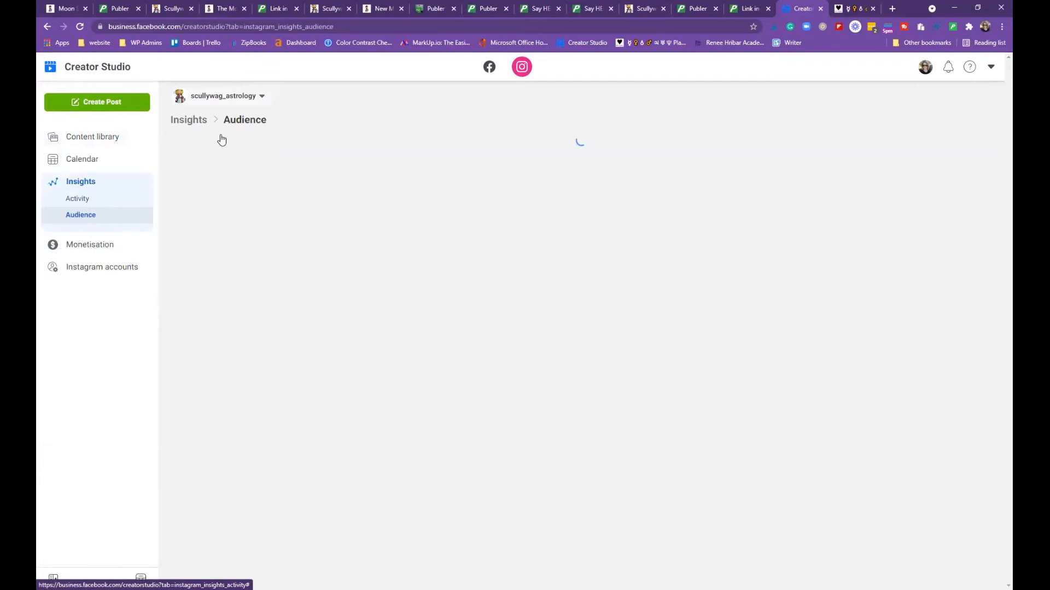
scroll(684, 186, "down", 4)
scroll(683, 185, "down", 4)
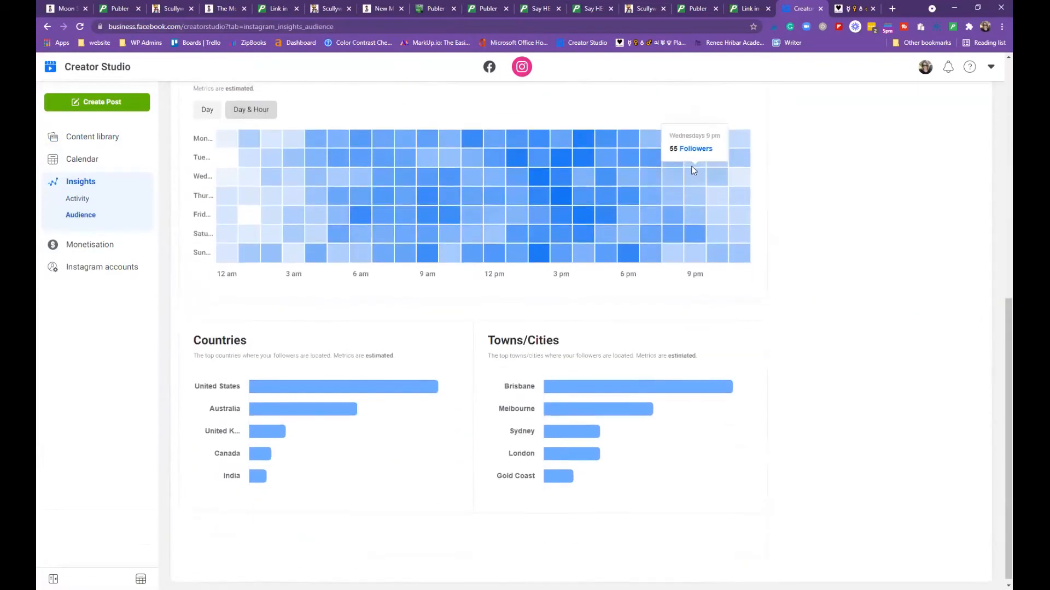
scroll(690, 167, "up", 1)
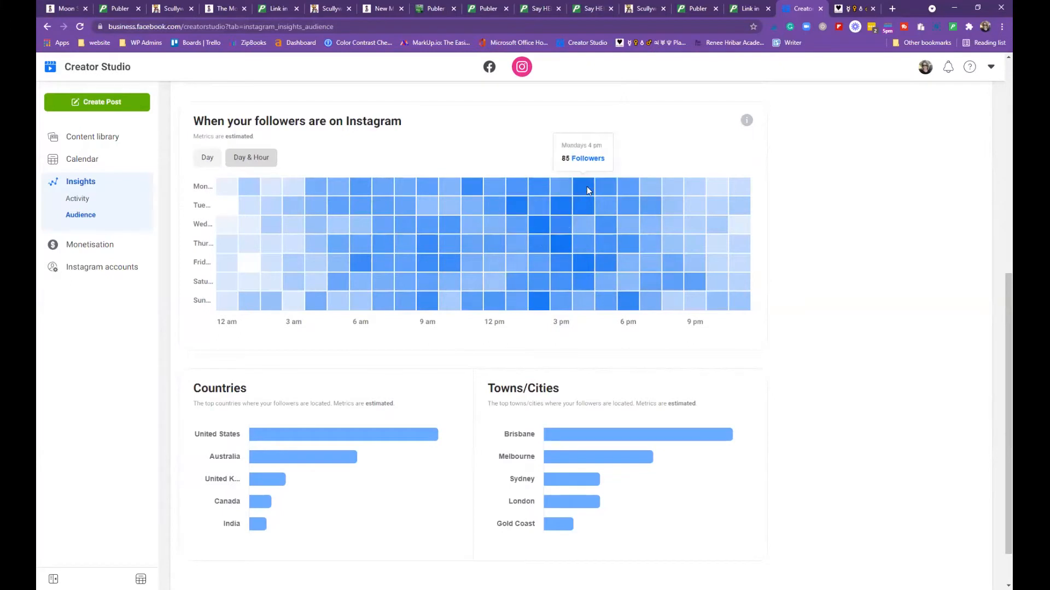
scroll(850, 328, "down", 1)
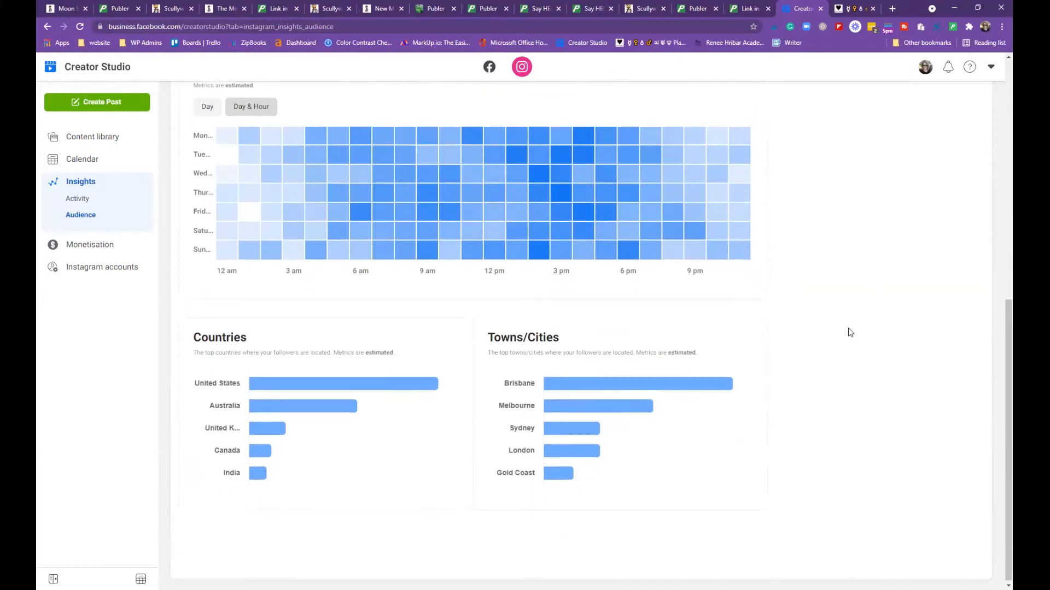
left_click(114, 12)
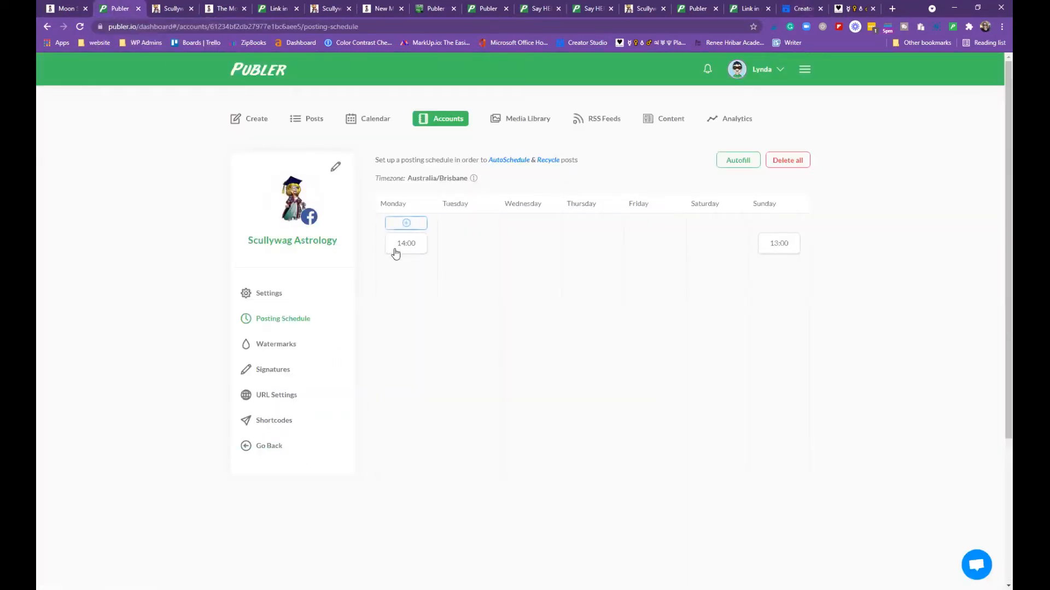
left_click(408, 225)
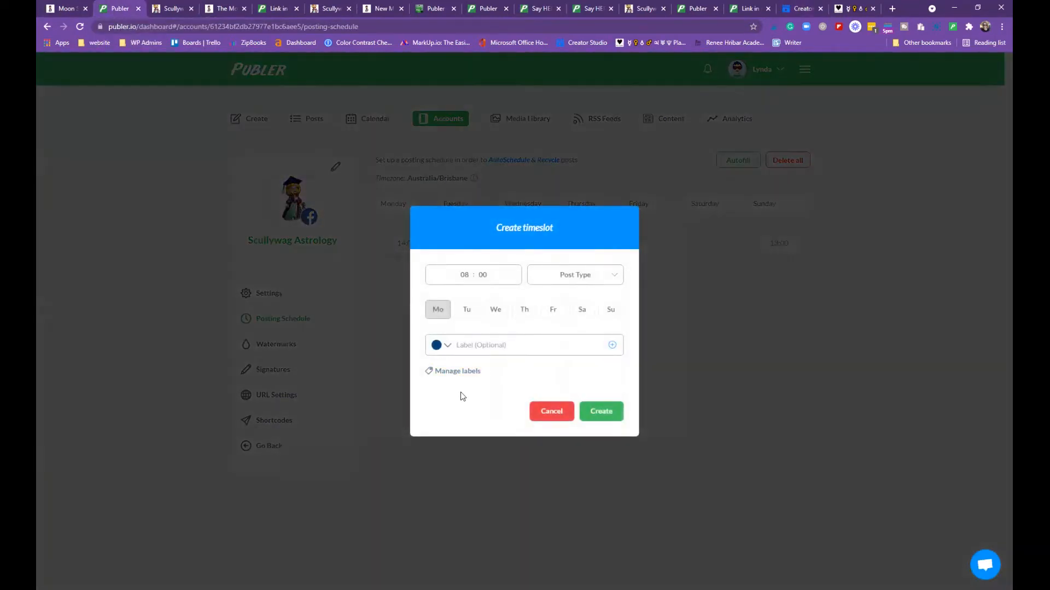
left_click(458, 275)
type("10 : 15")
left_click(612, 280)
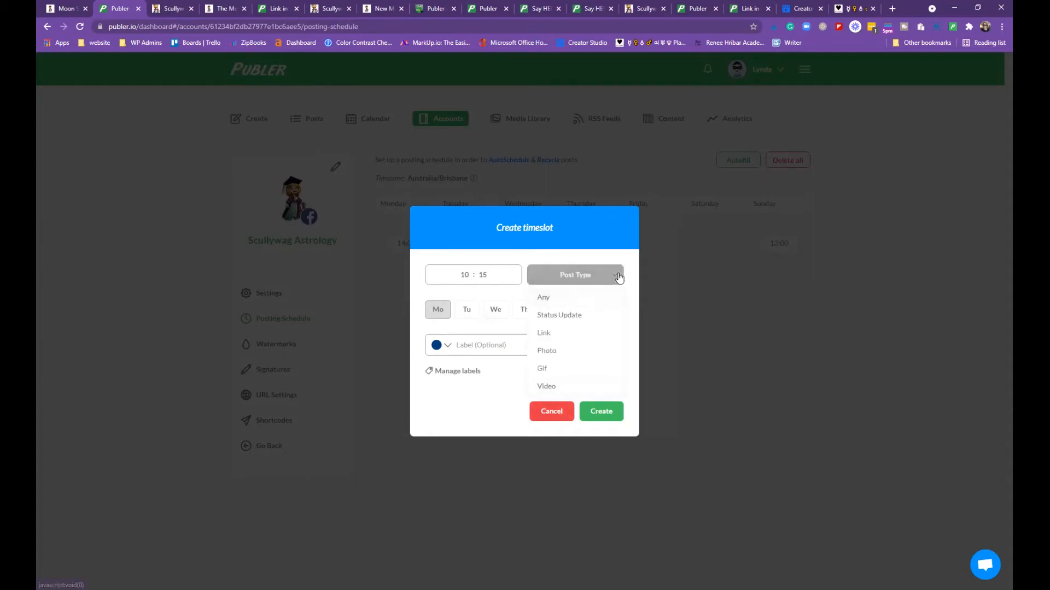
left_click(616, 276)
left_click(621, 275)
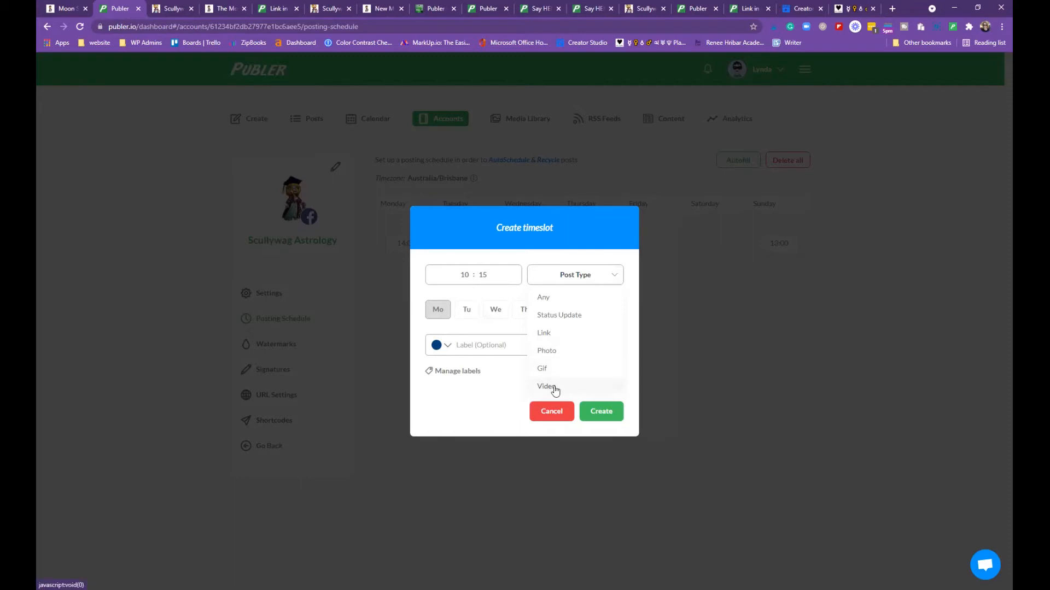
left_click(620, 281)
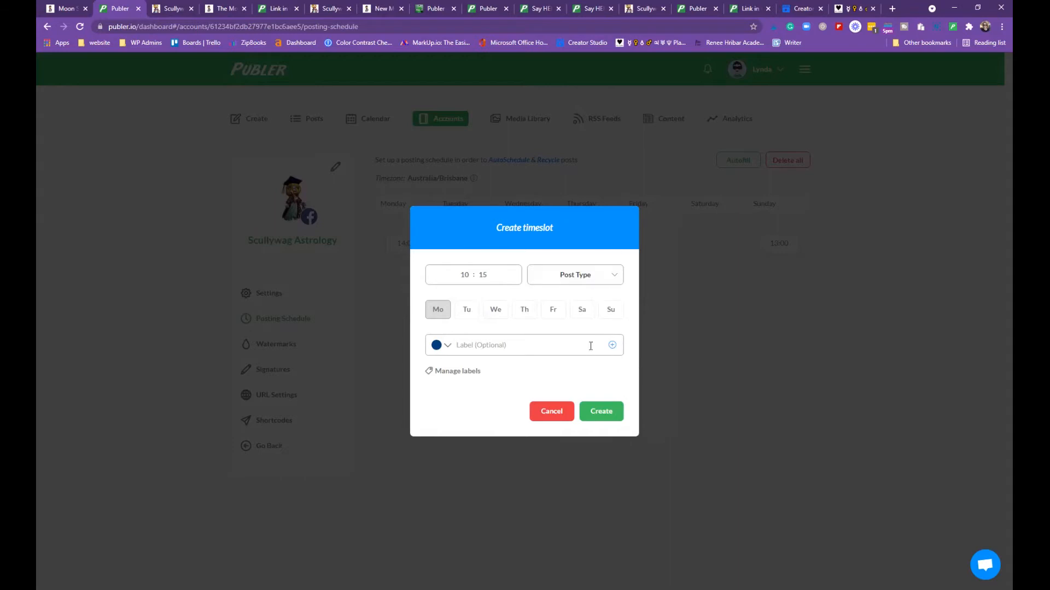
left_click(447, 348)
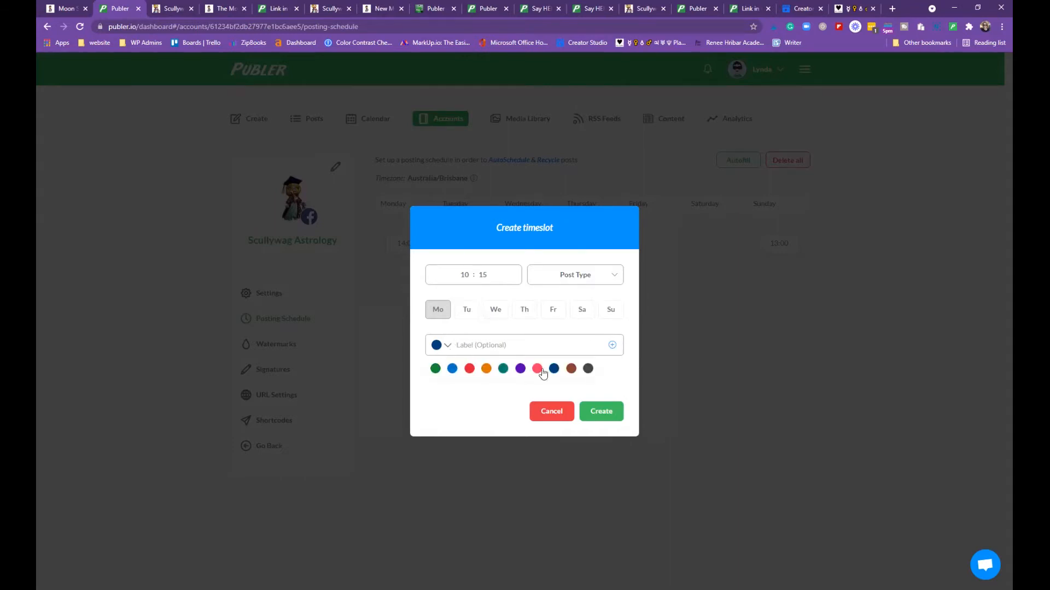
left_click(449, 346)
left_click(469, 167)
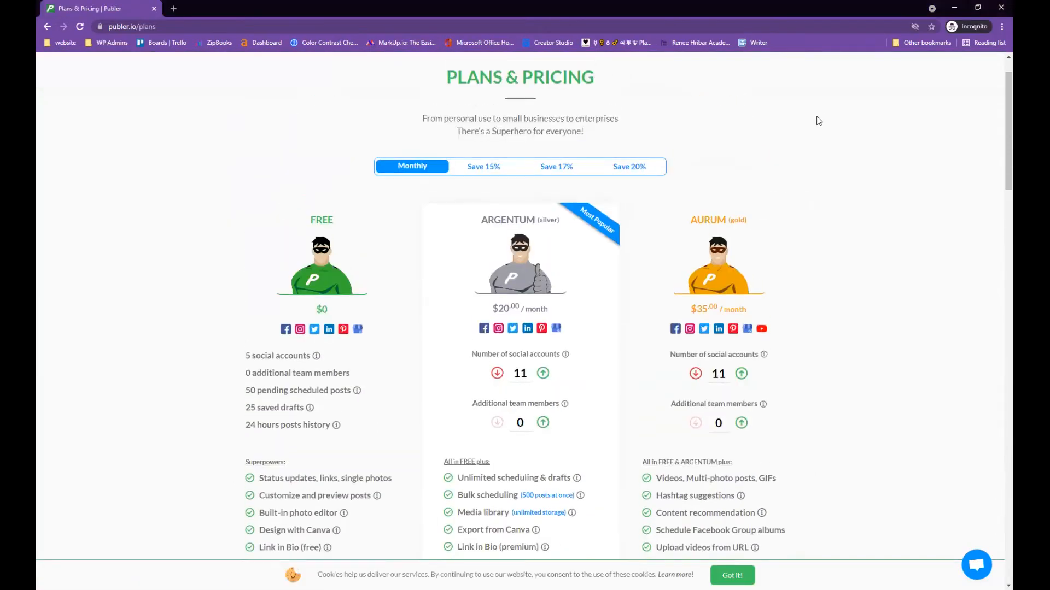
Review the $35/month Aurum plan on the pricing page, then return to the posting schedule window
scroll(762, 206, "down", 1)
scroll(764, 210, "down", 3)
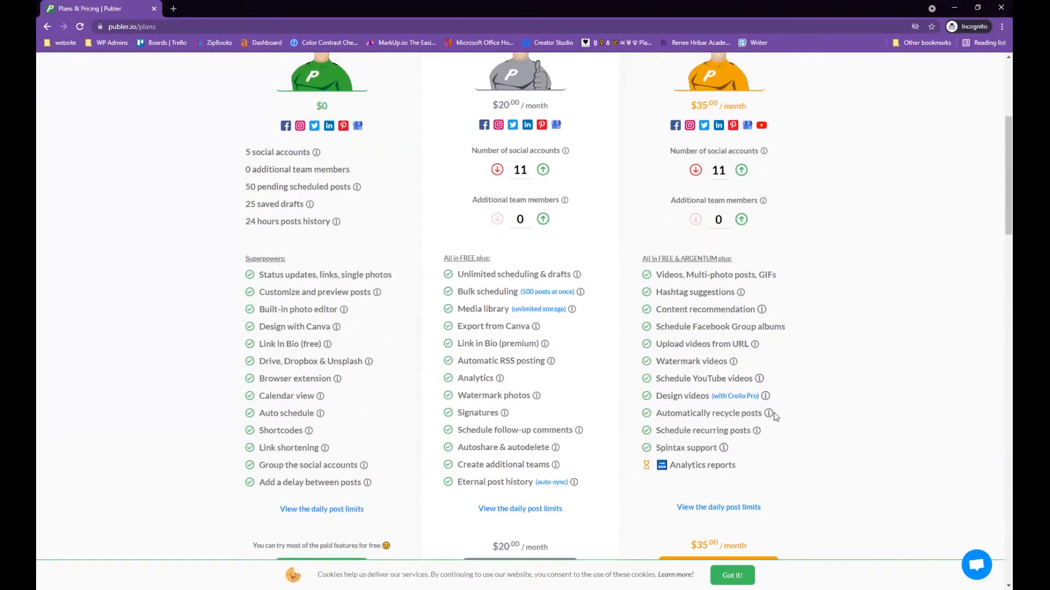
scroll(804, 93, "up", 3)
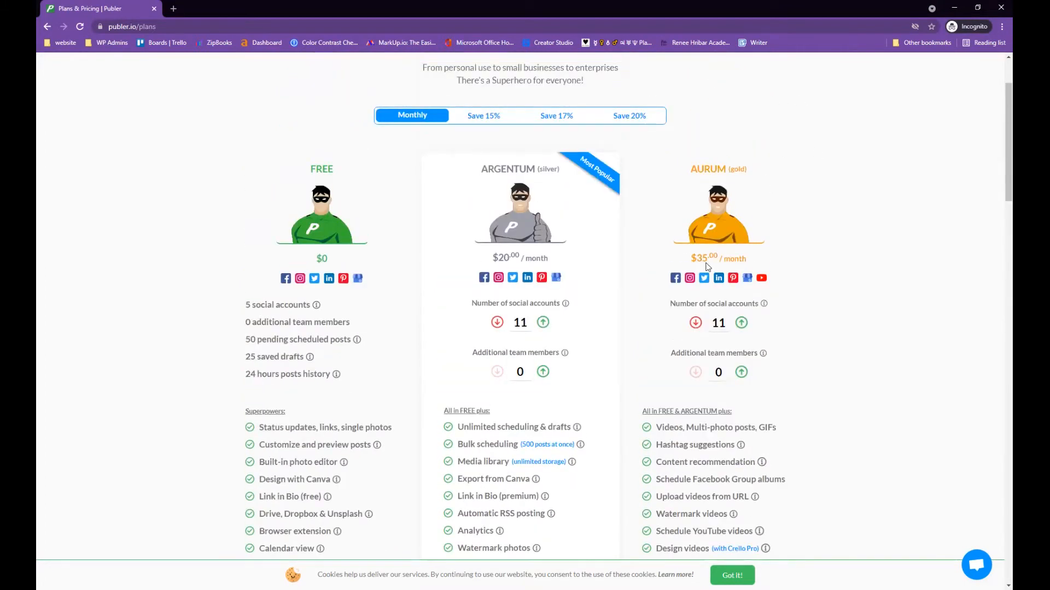
scroll(444, 449, "down", 2)
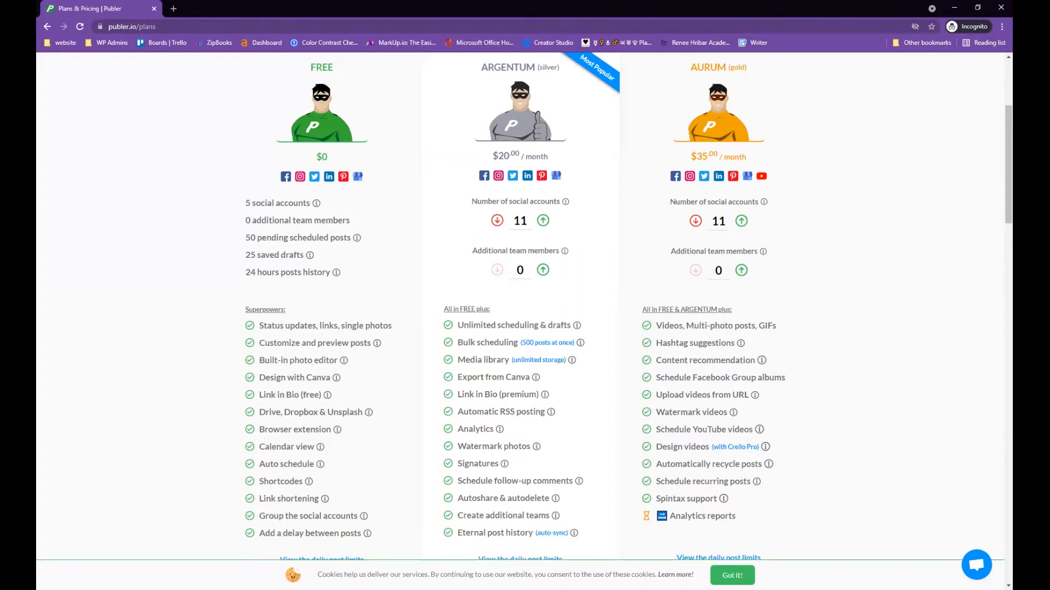
key("alt+Tab")
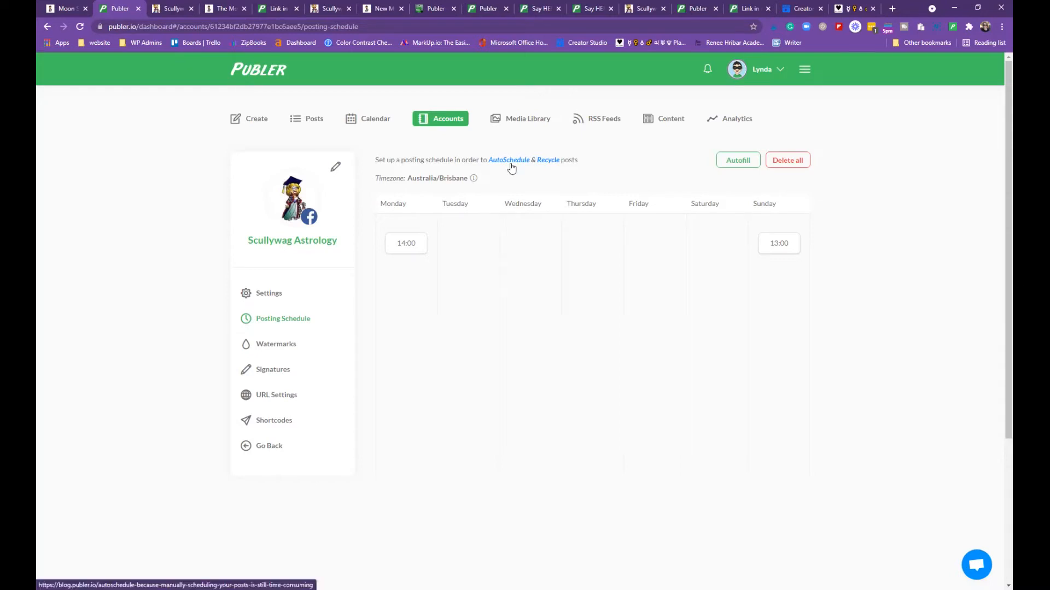
left_click(549, 160)
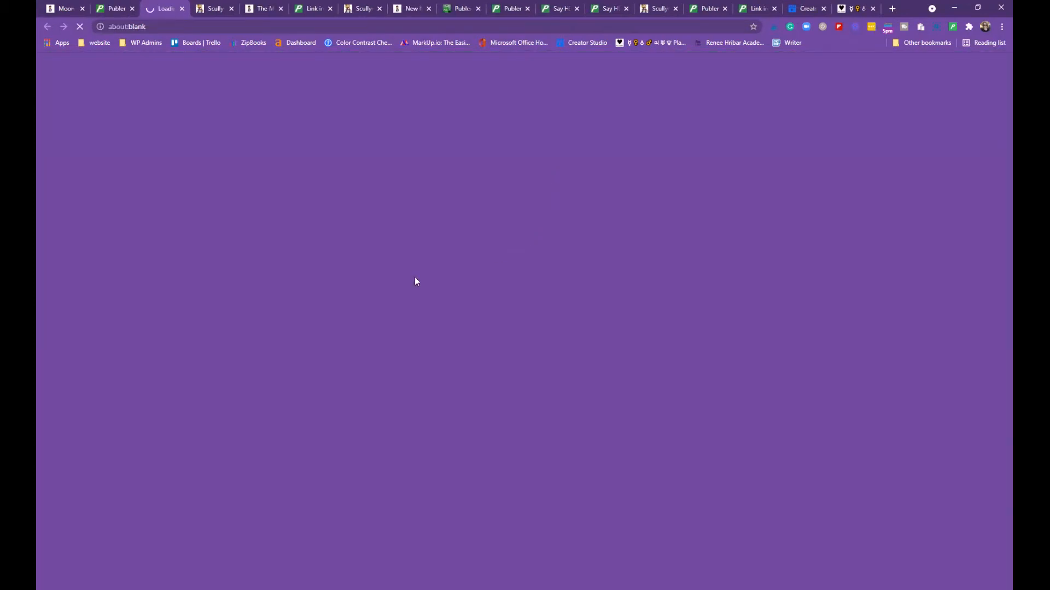
scroll(454, 266, "down", 7)
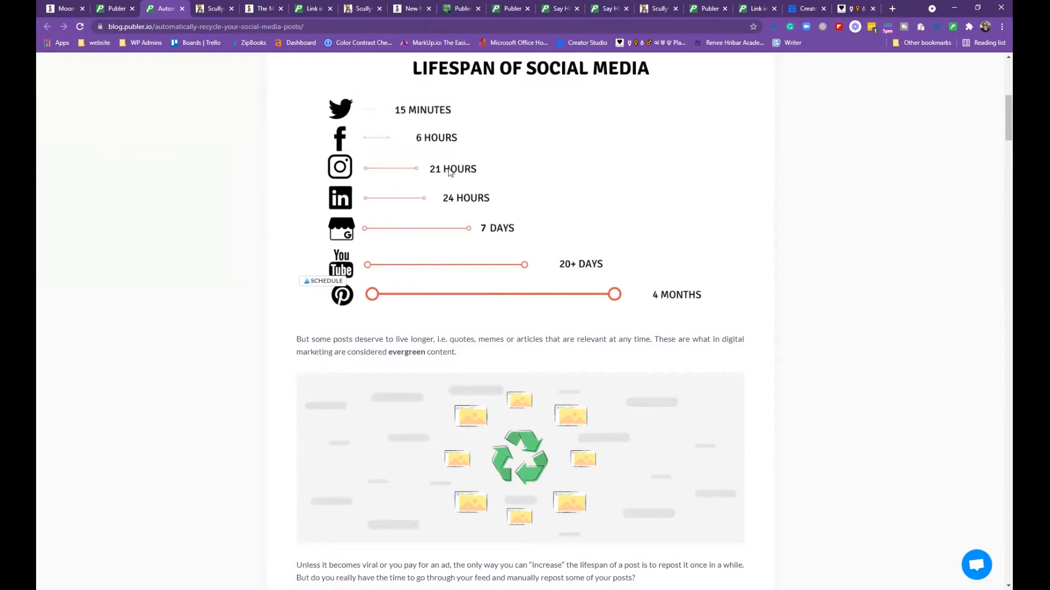
scroll(470, 316, "down", 2)
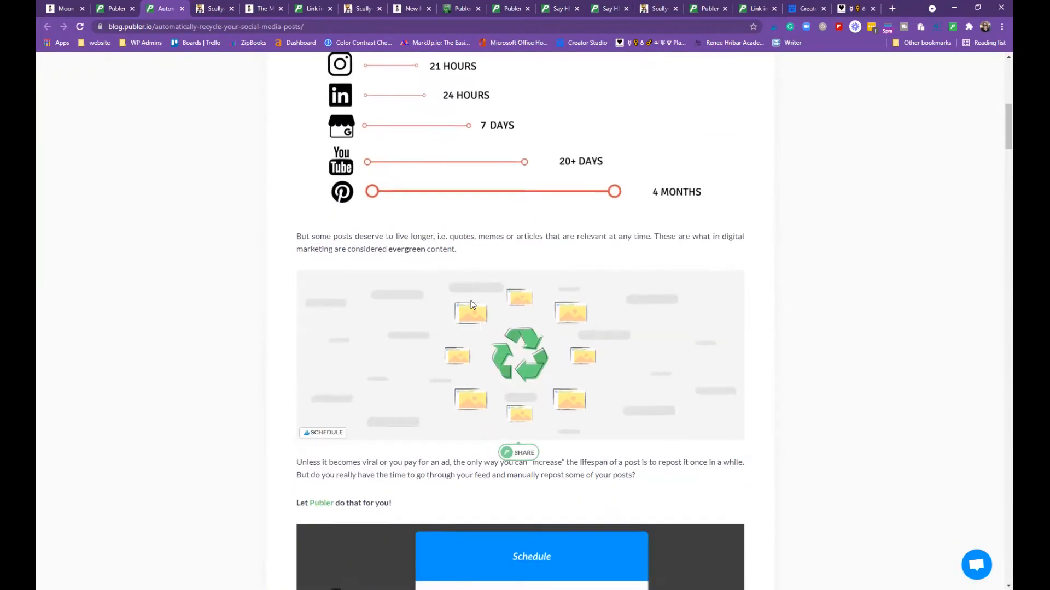
scroll(473, 305, "down", 10)
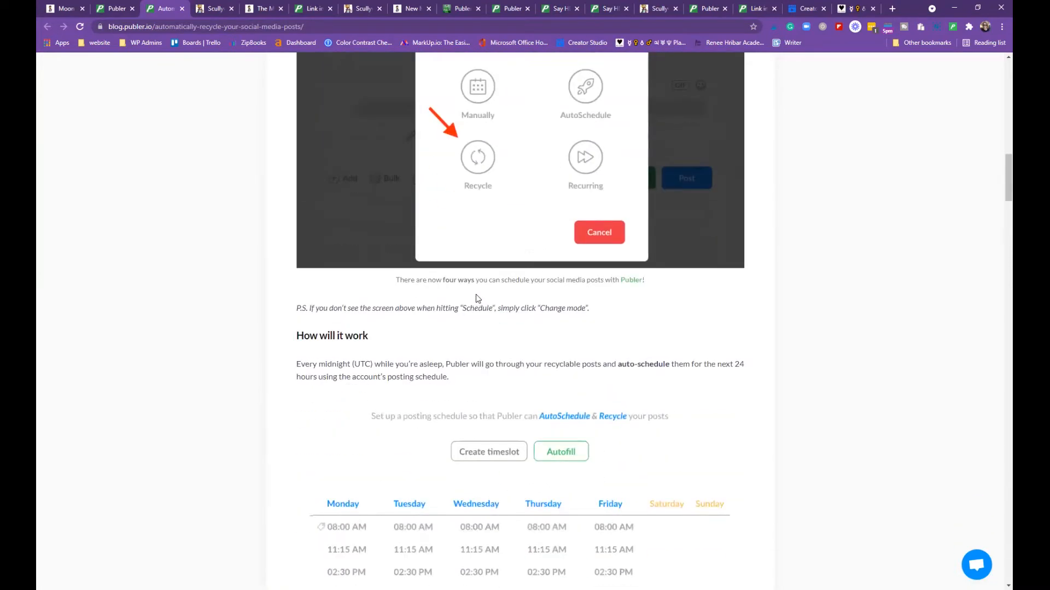
scroll(475, 227, "down", 5)
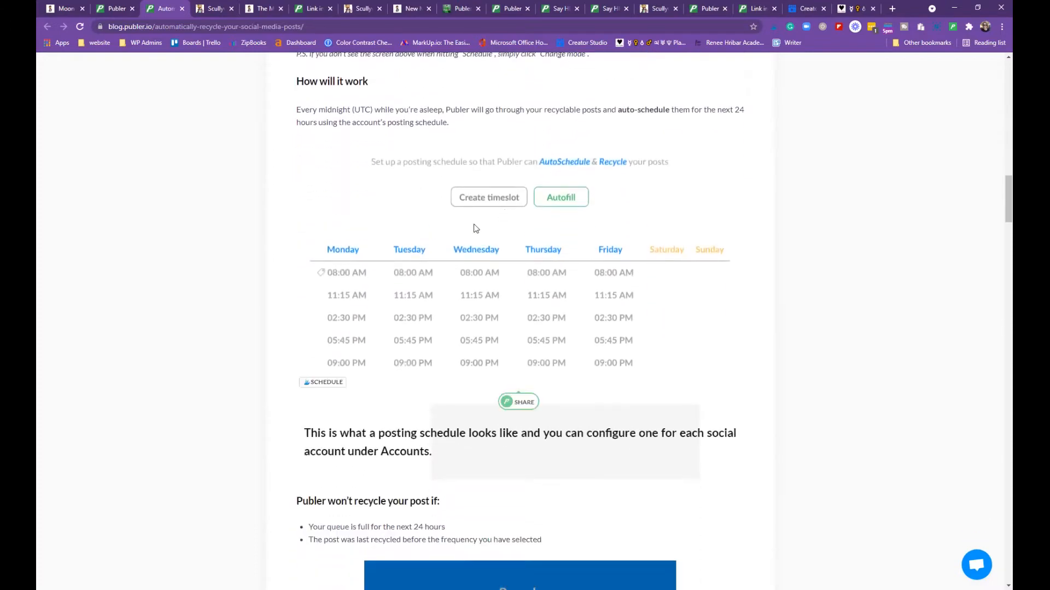
scroll(487, 224, "up", 1)
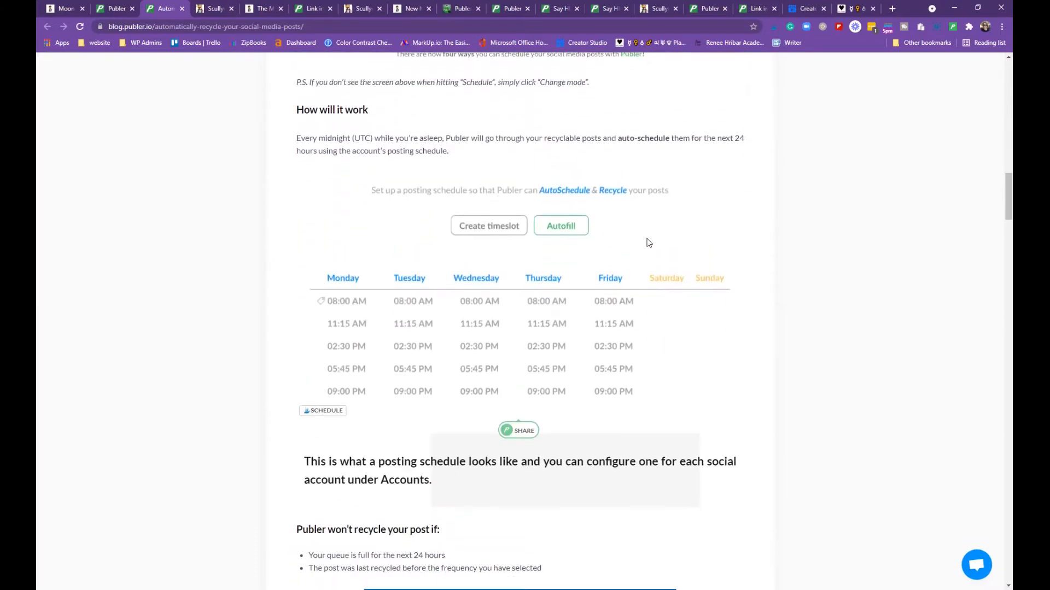
scroll(648, 243, "down", 6)
scroll(683, 245, "down", 2)
mouse_move(471, 455)
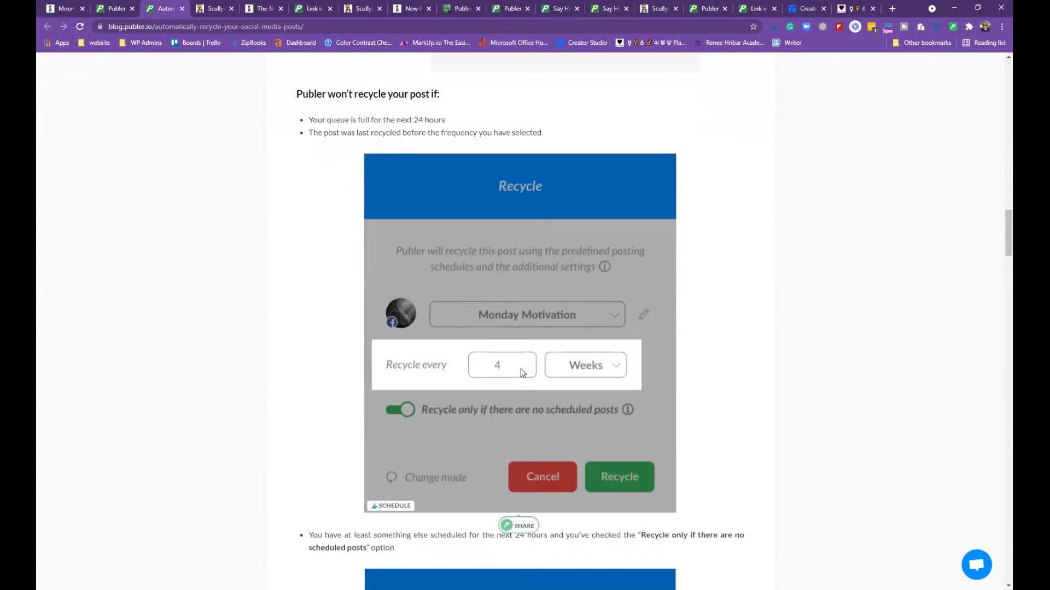
scroll(705, 344, "down", 2)
scroll(710, 335, "down", 2)
scroll(702, 263, "down", 6)
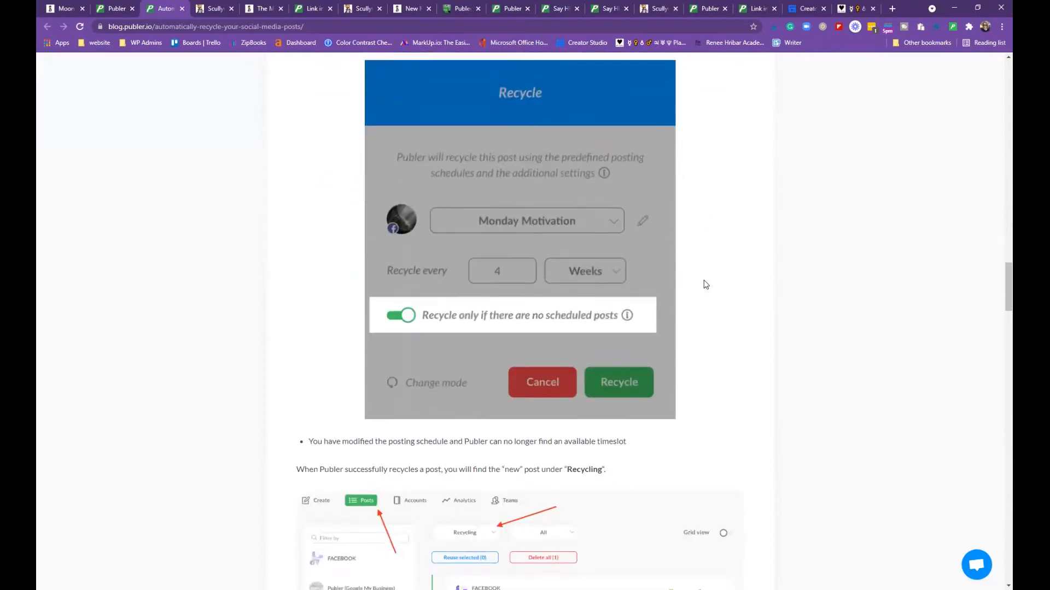
scroll(709, 271, "down", 1)
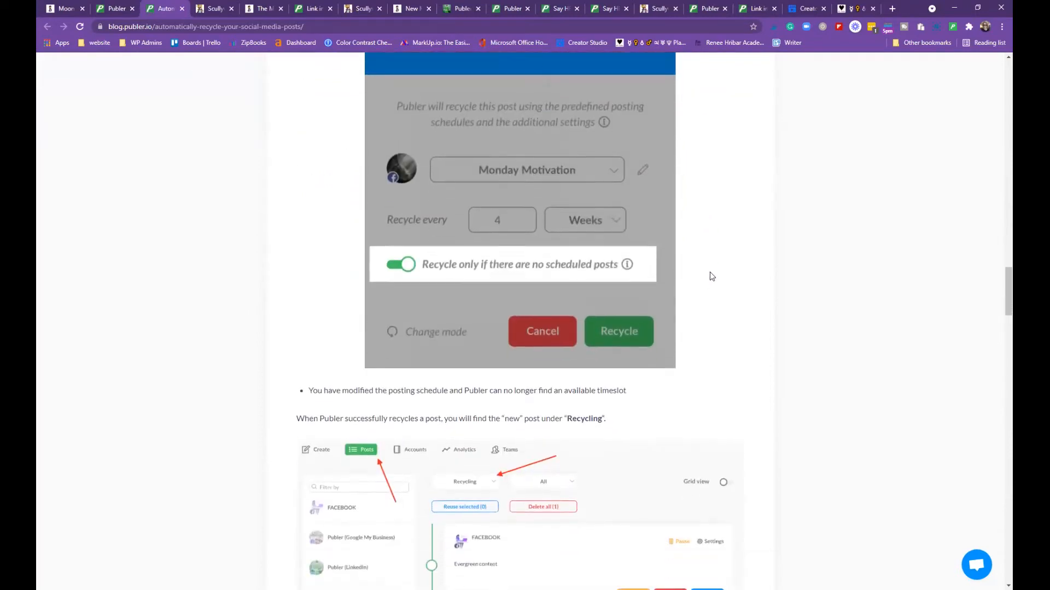
scroll(726, 284, "down", 4)
scroll(729, 282, "down", 2)
scroll(732, 274, "down", 7)
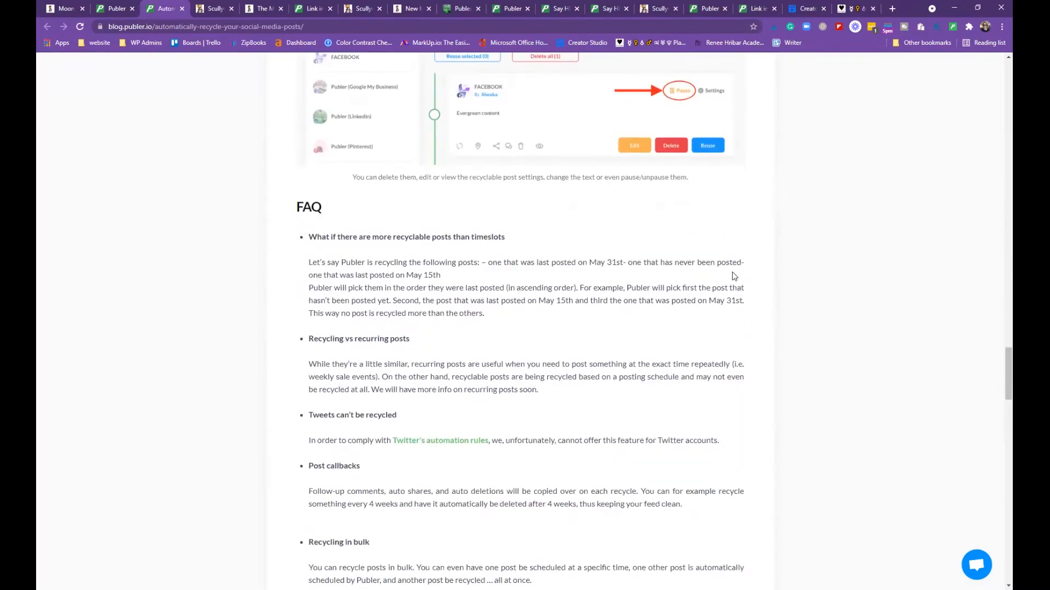
scroll(733, 274, "down", 2)
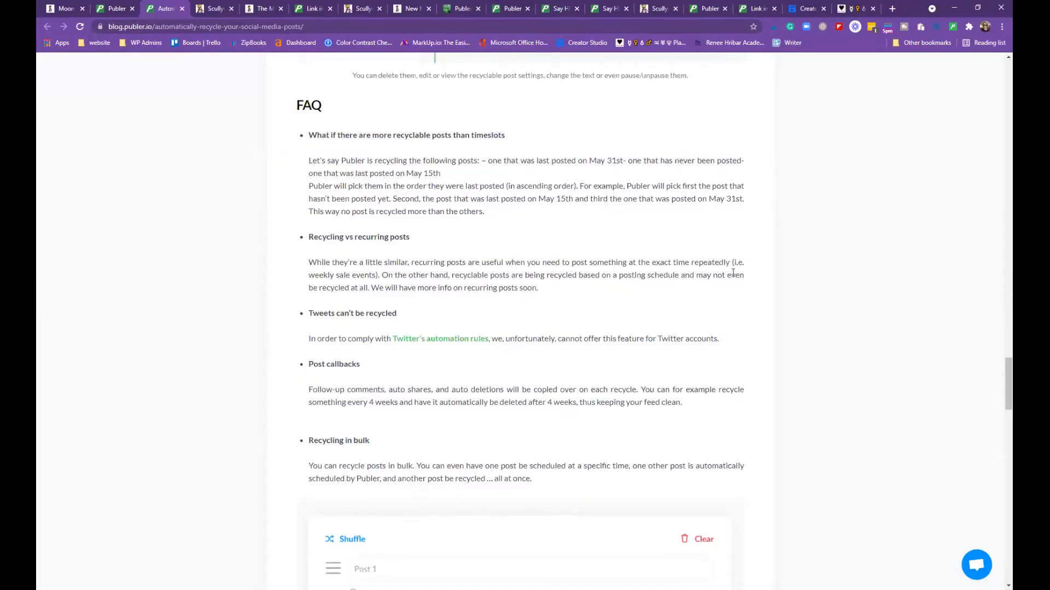
scroll(733, 272, "down", 3)
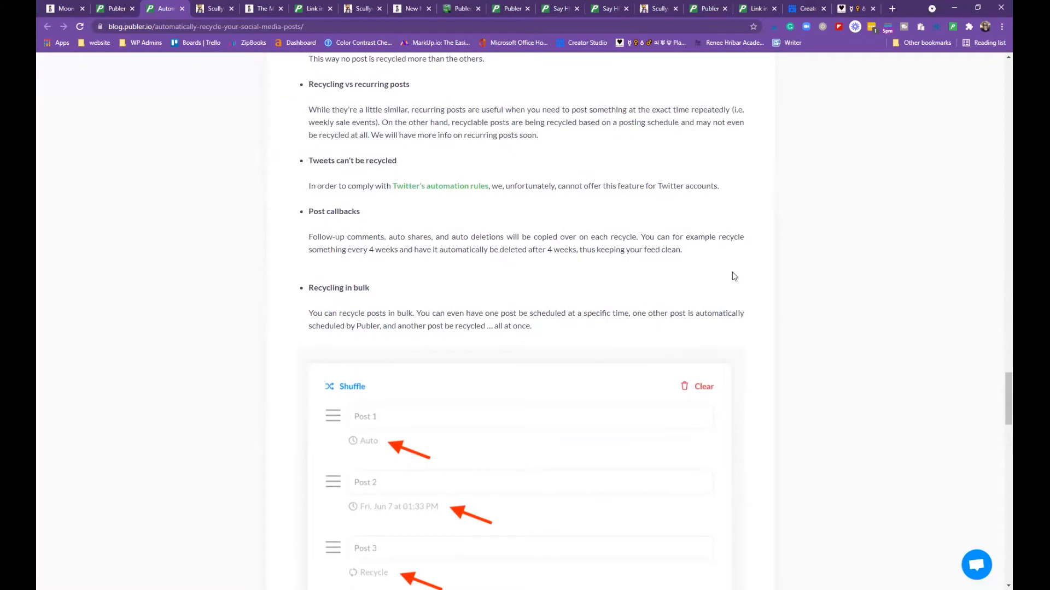
scroll(733, 272, "down", 3)
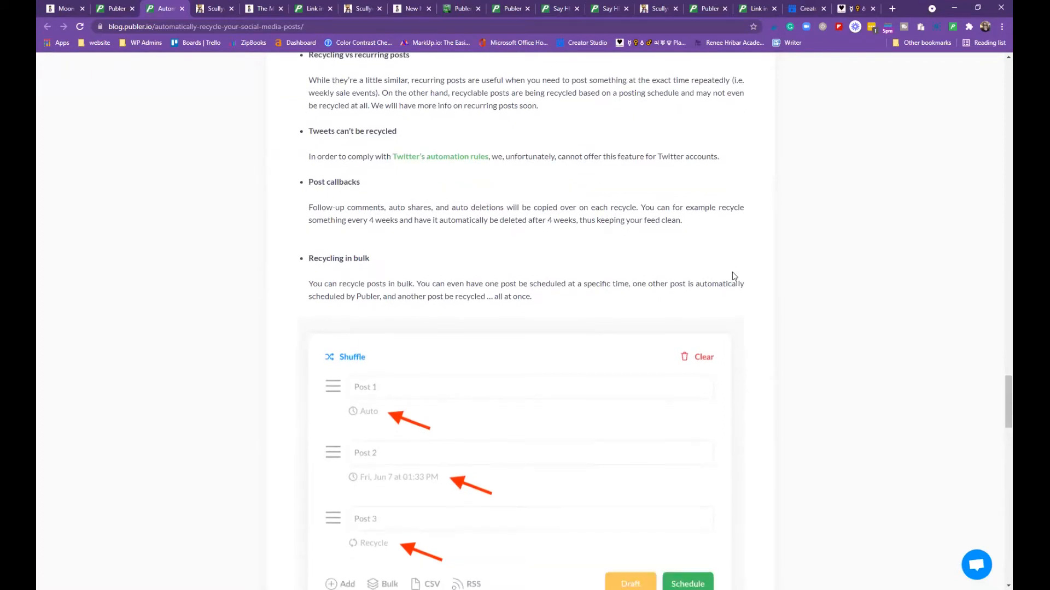
scroll(733, 272, "down", 3)
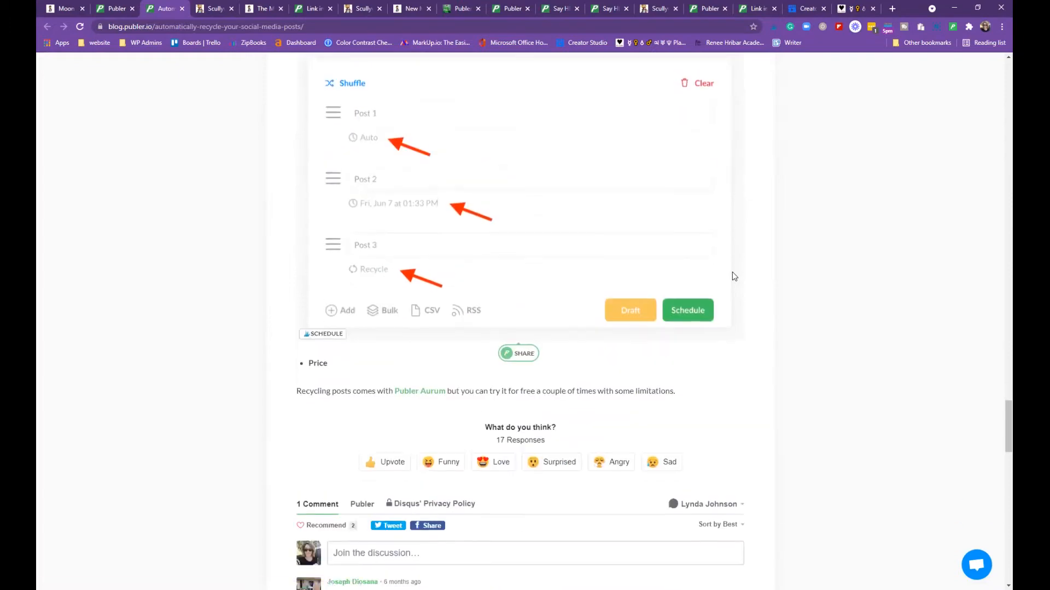
scroll(733, 272, "down", 4)
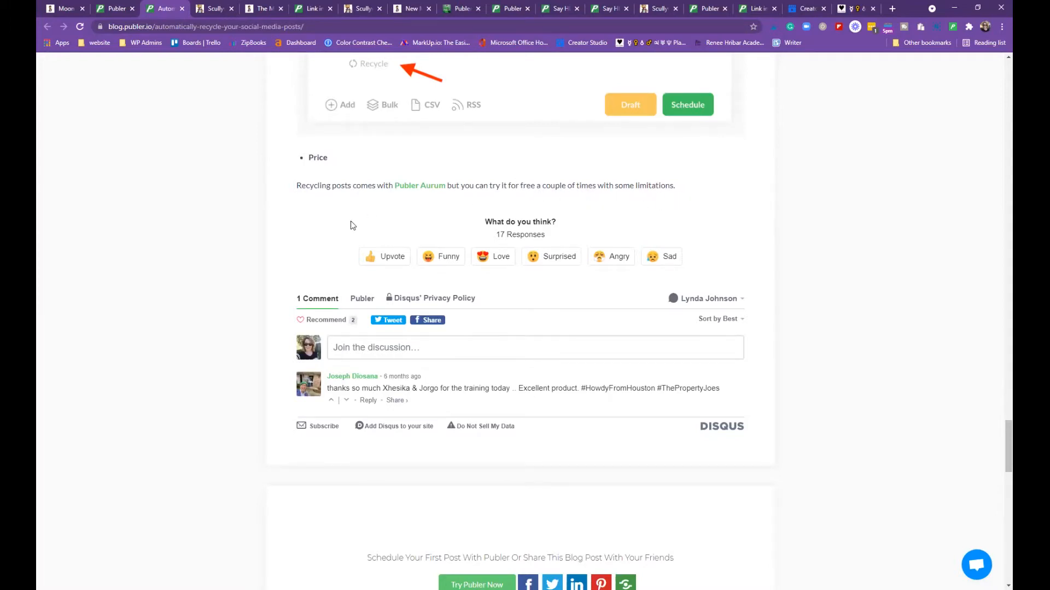
left_click(183, 8)
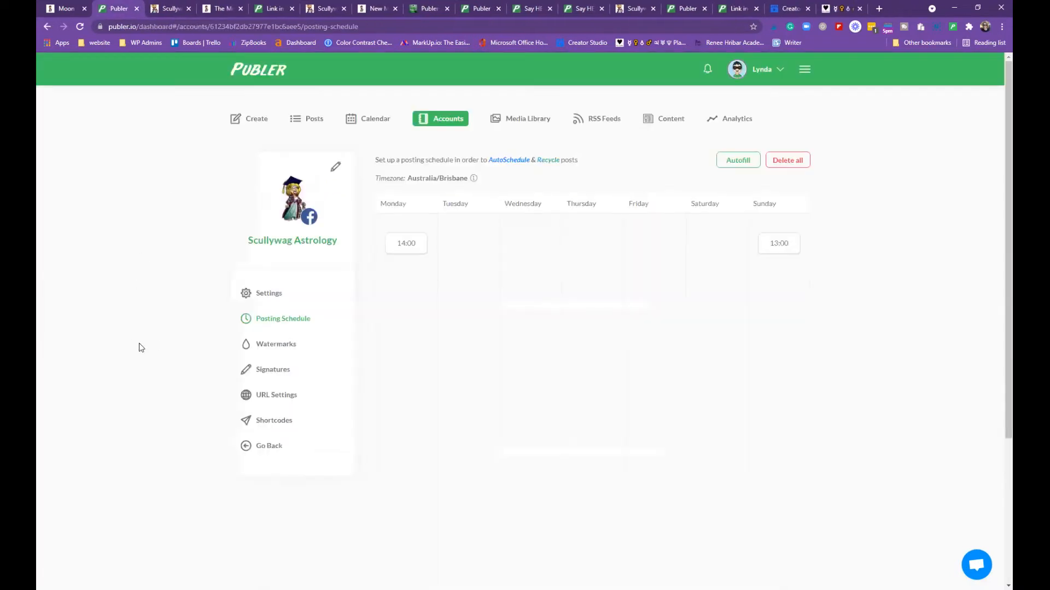
In the account's Watermarks section, load the Scullywag logo as a new watermark
left_click(277, 350)
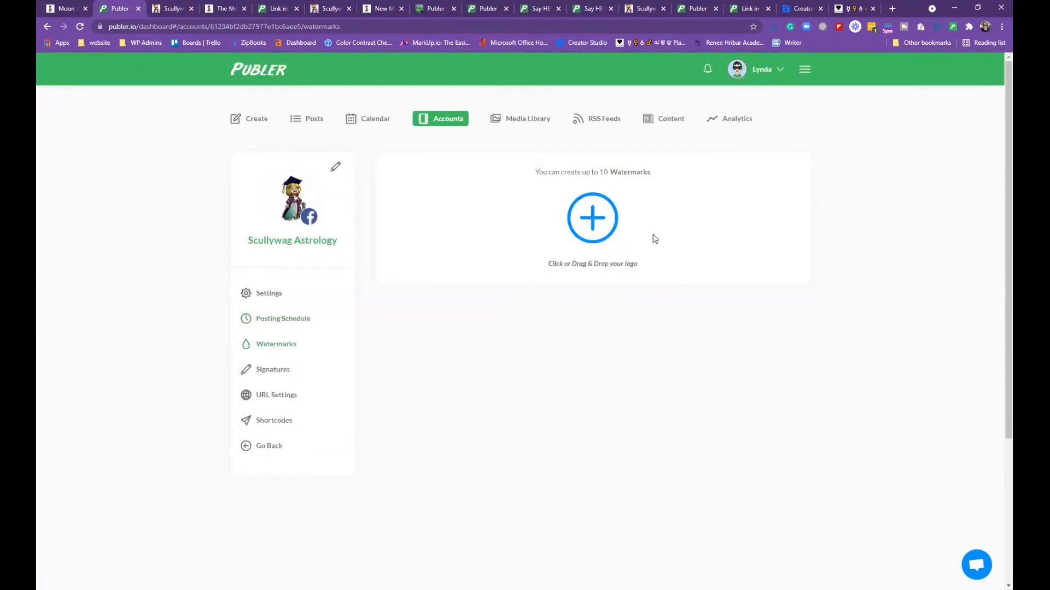
left_click(602, 212)
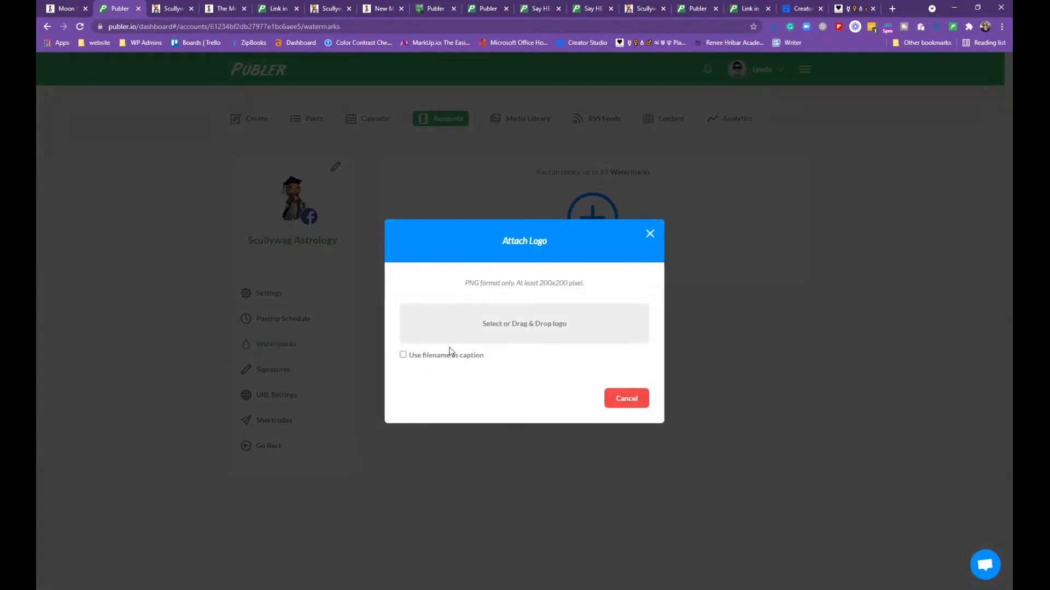
left_click(504, 326)
double_click(279, 163)
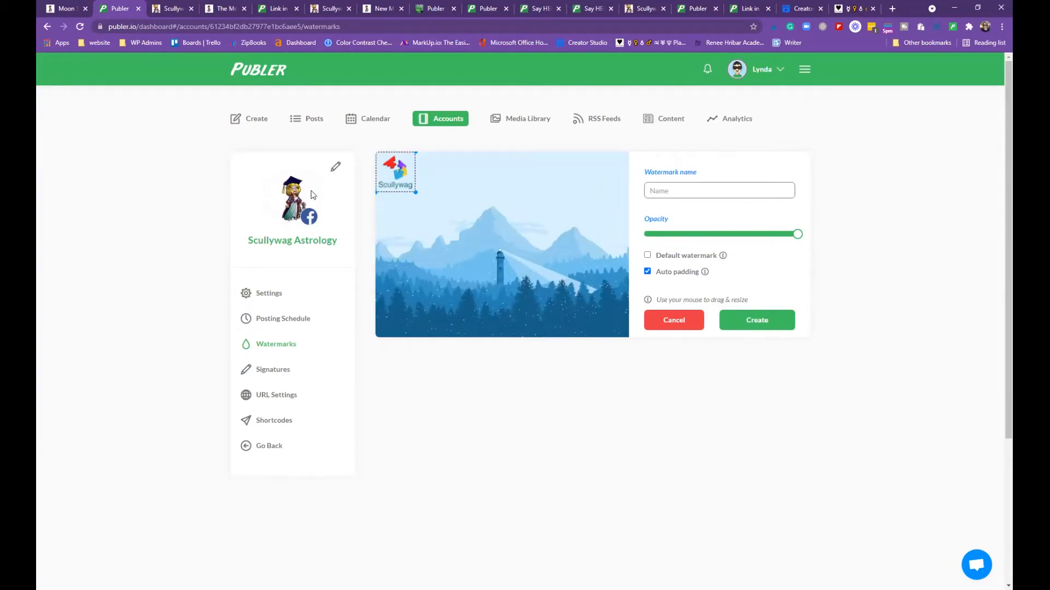
Position the logo, set opacity to about 60%, then discard the watermark without saving
left_click_drag(395, 171, 439, 193)
mouse_move(798, 234)
left_mouse_down()
mouse_move(651, 235)
mouse_move(809, 240)
left_mouse_up()
mouse_move(399, 154)
left_mouse_down()
mouse_move(400, 224)
mouse_move(410, 156)
left_mouse_up()
left_click(666, 326)
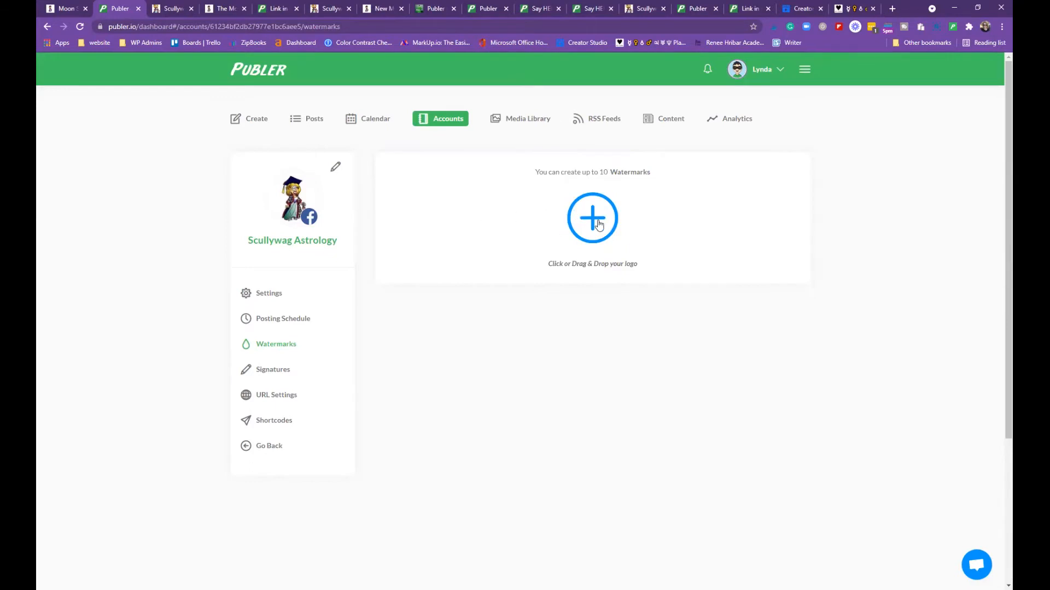
Reload the logo, try bottom-right, bottom-left and centre placements, discard it, then go to Signatures
left_click(572, 225)
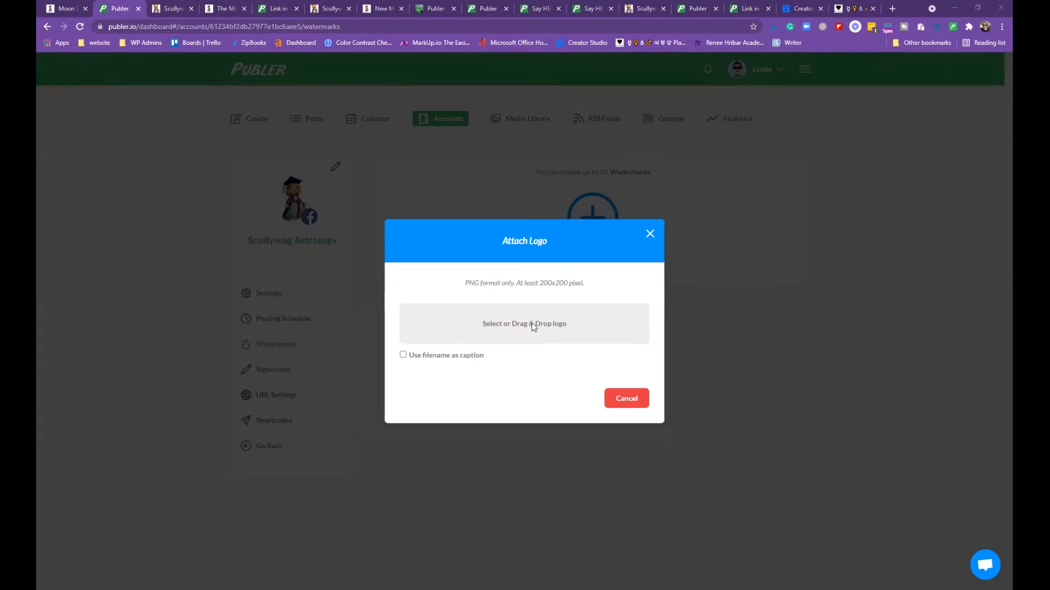
double_click(157, 190)
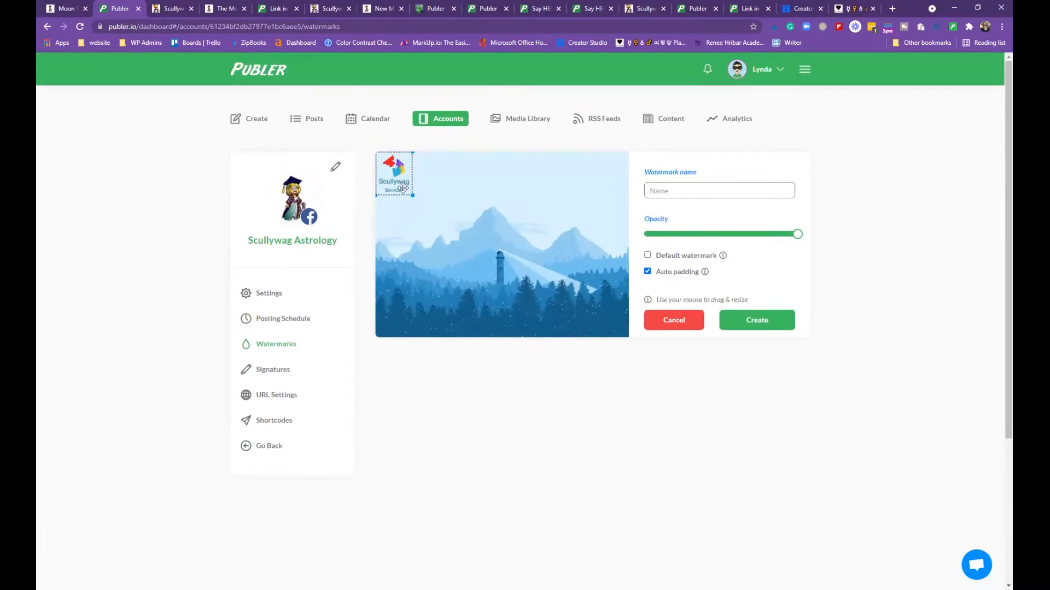
left_click_drag(405, 187, 603, 308)
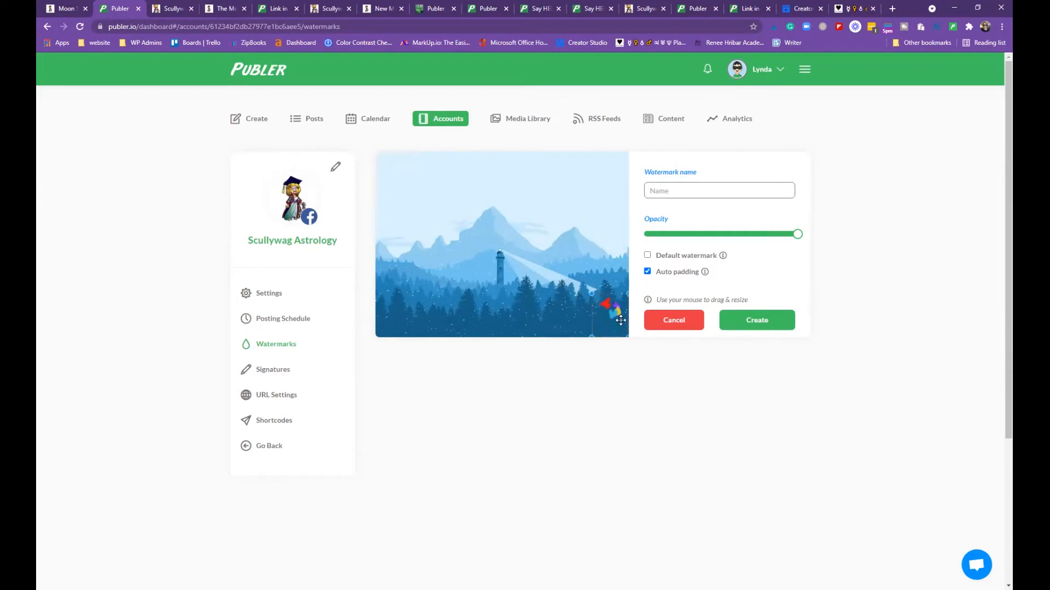
left_click_drag(614, 326, 610, 241)
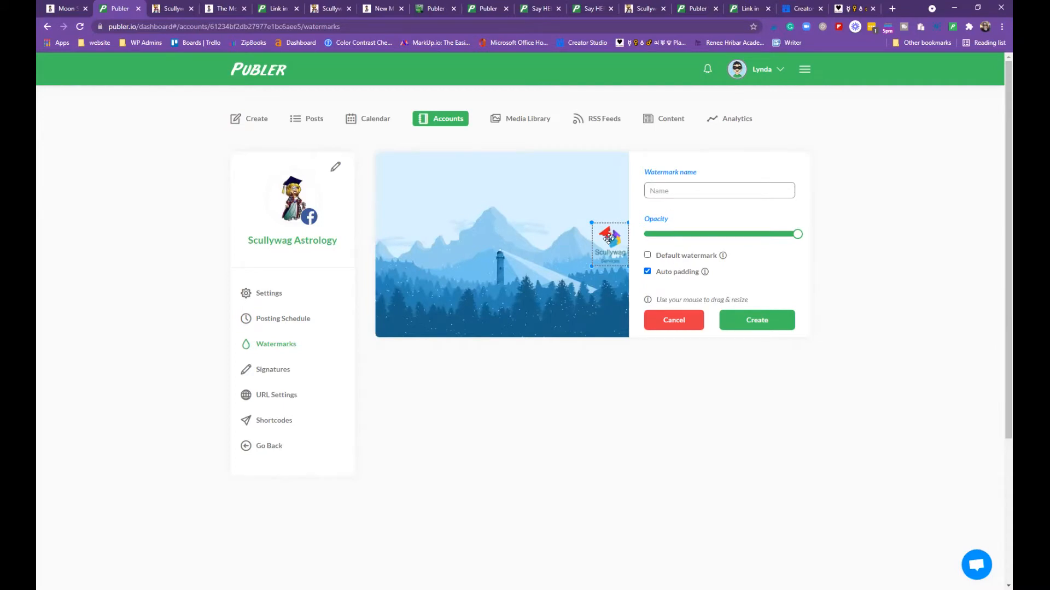
left_click_drag(608, 240, 551, 243)
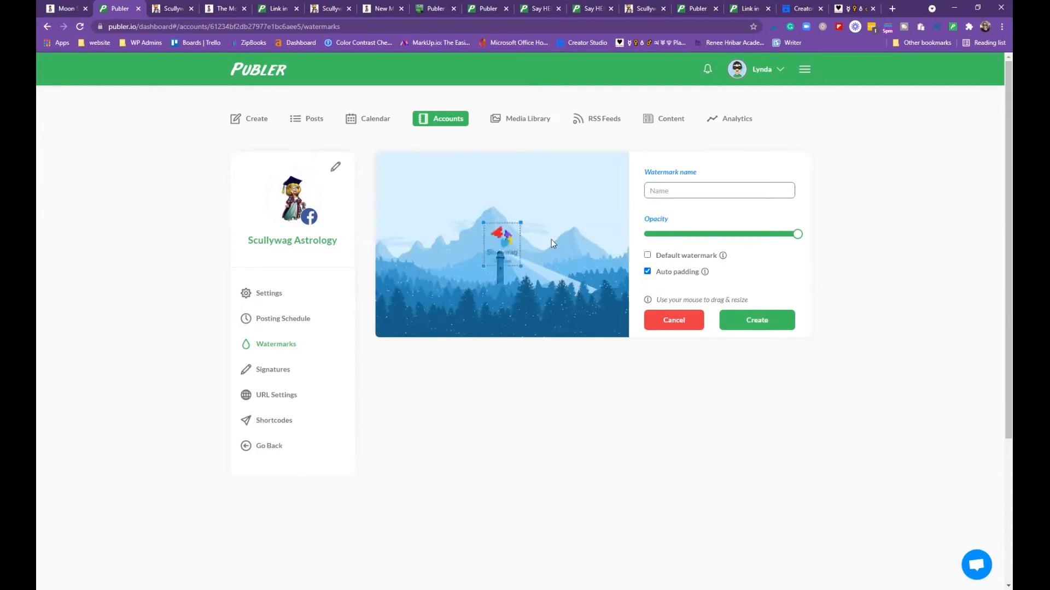
left_click(674, 322)
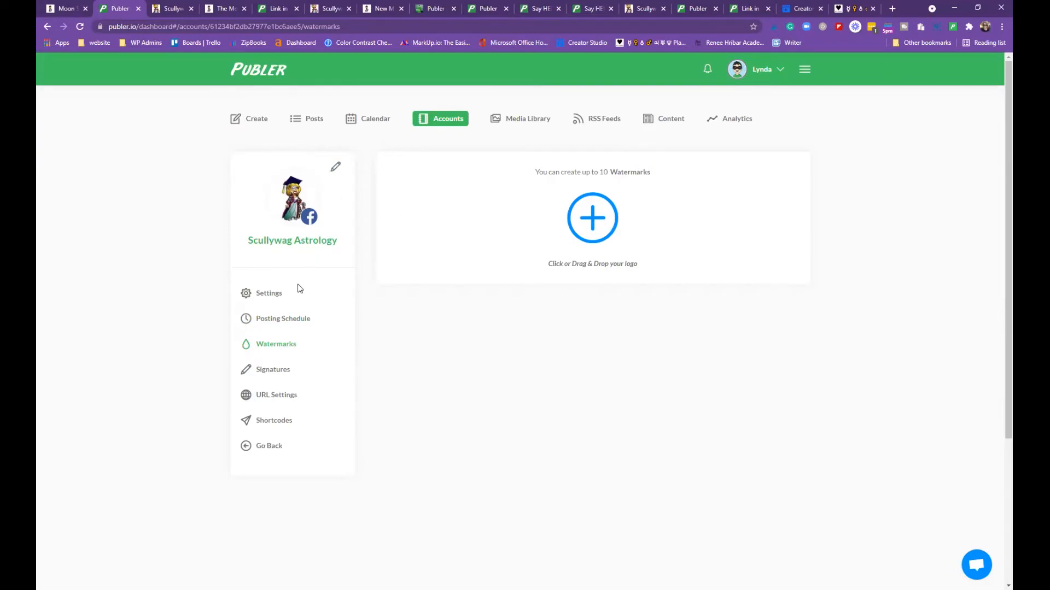
left_click(275, 370)
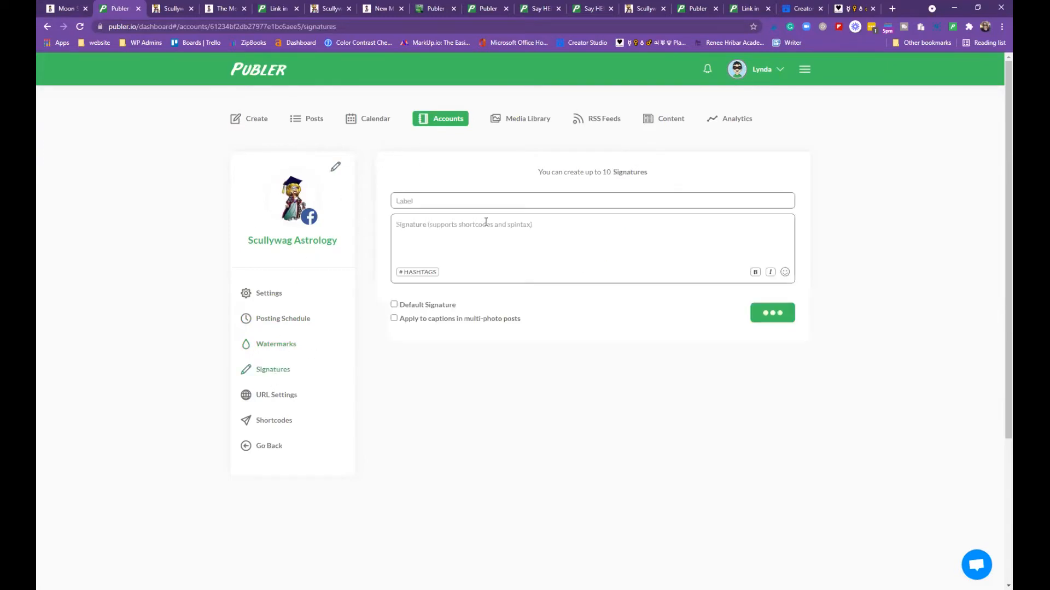
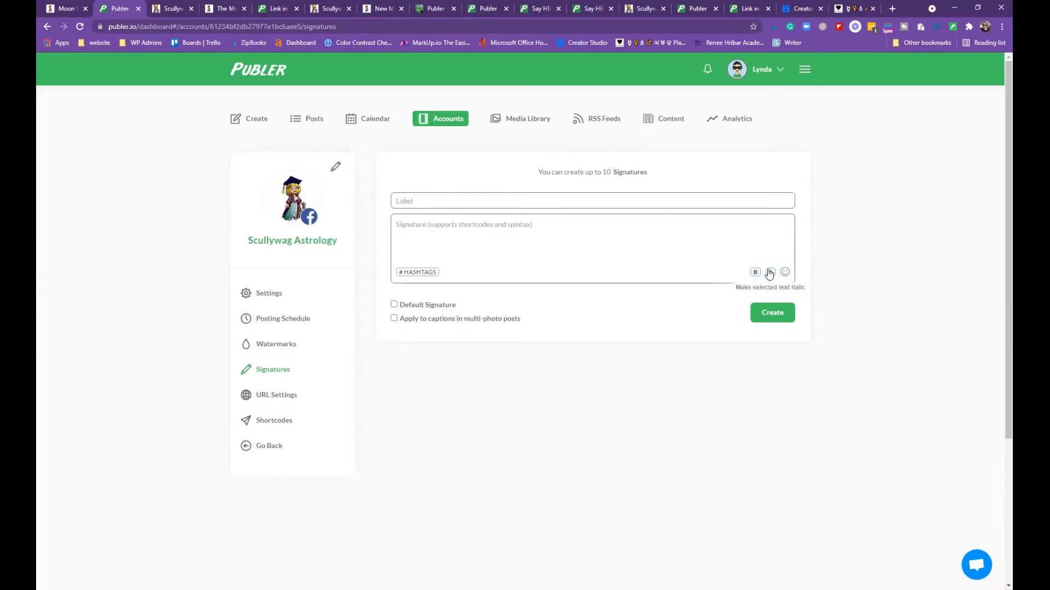
Open URL Settings for the Facebook Scullywag Astrology account to see link shortening and tracking options
left_click(271, 402)
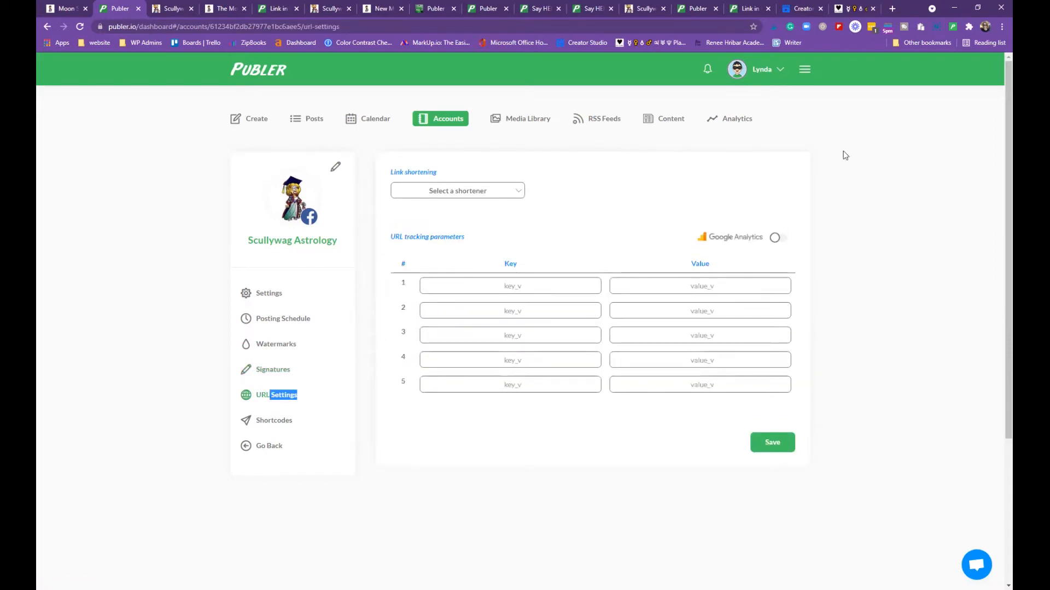
left_click(521, 195)
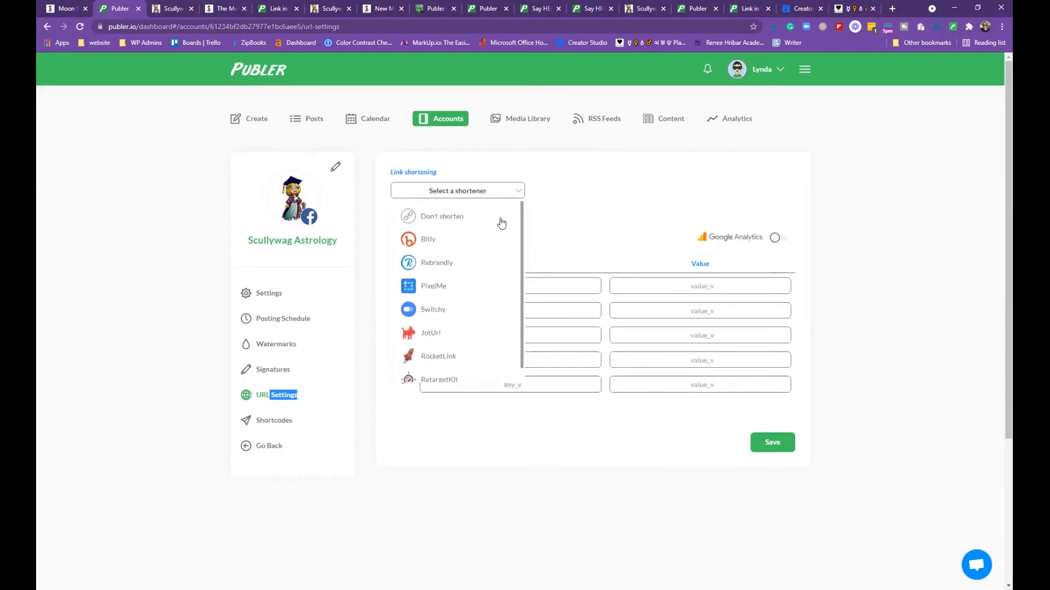
scroll(485, 284, "down", 1)
scroll(462, 339, "up", 1)
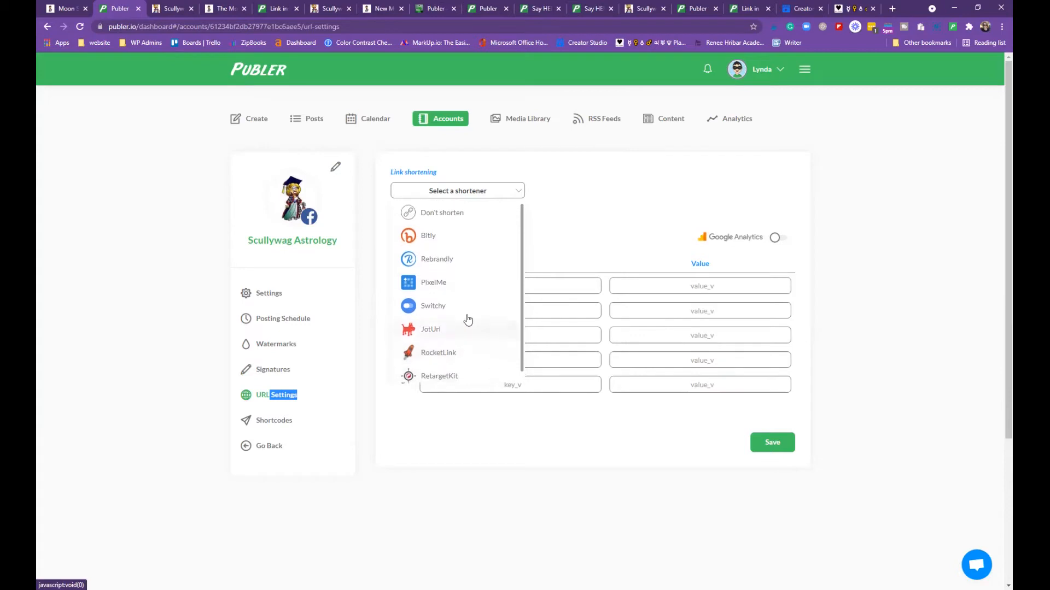
left_click(516, 192)
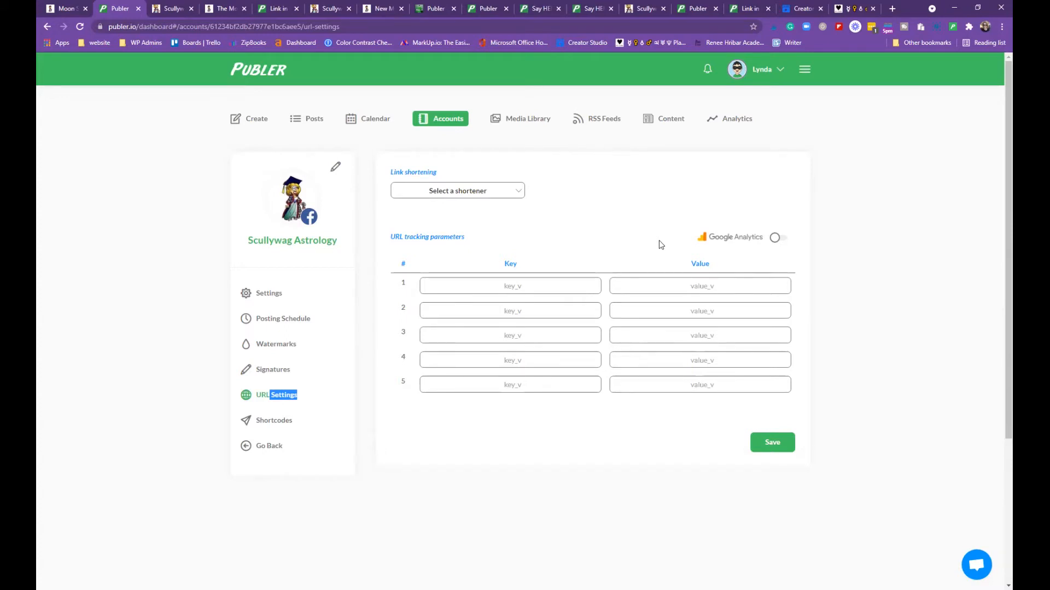
left_click(517, 191)
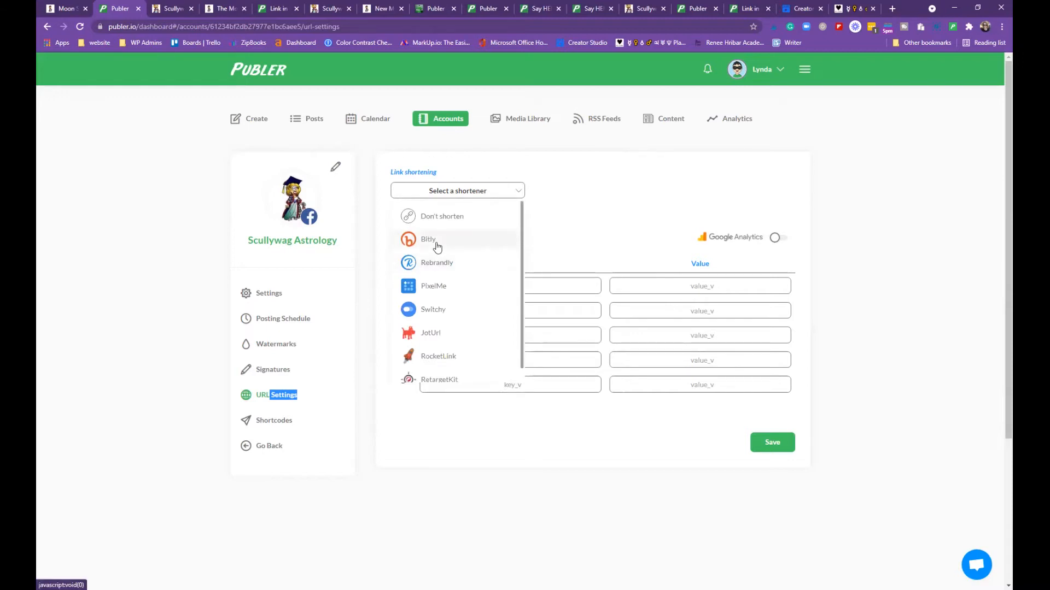
left_click(605, 189)
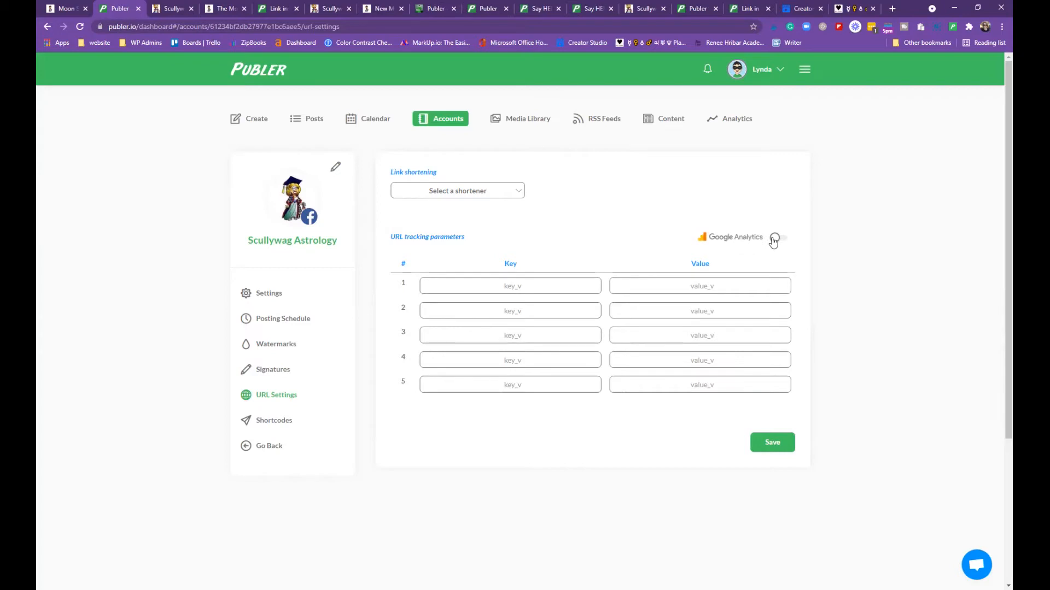
scroll(585, 296, "down", 2)
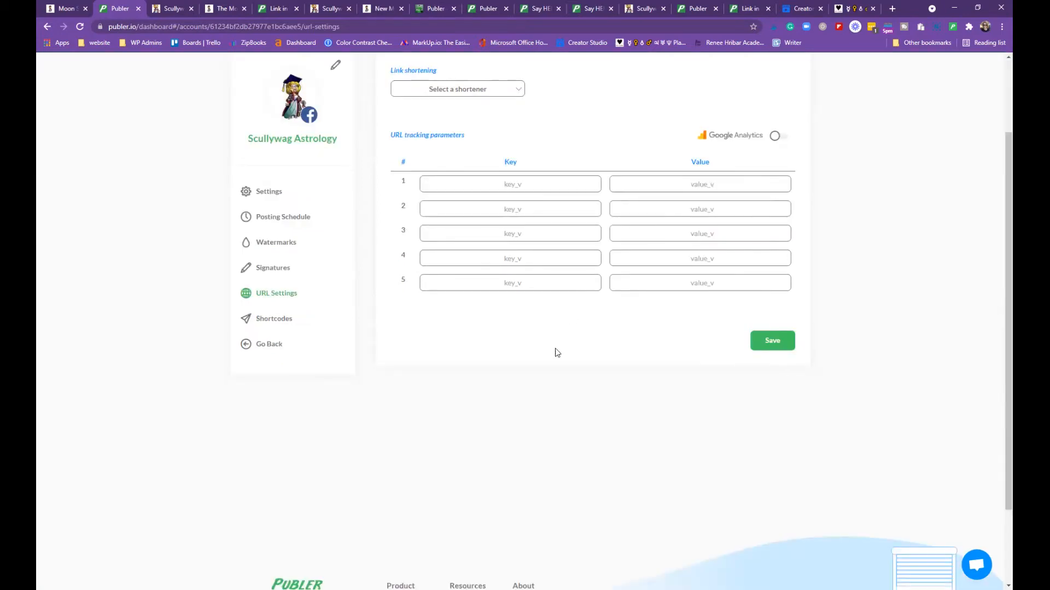
scroll(563, 330, "up", 2)
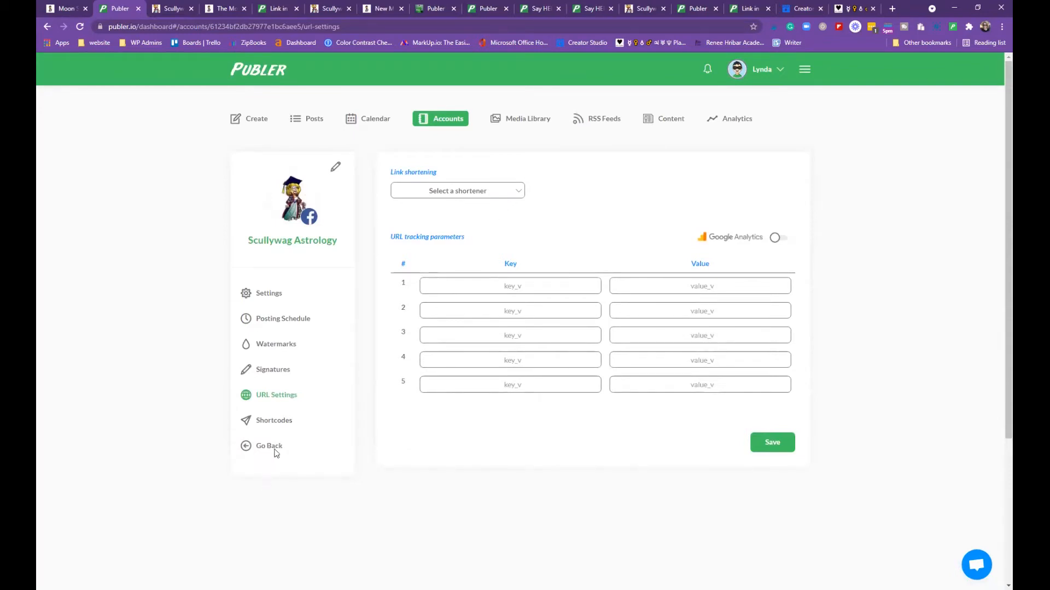
scroll(275, 444, "down", 1)
scroll(277, 441, "up", 1)
scroll(273, 415, "down", 1)
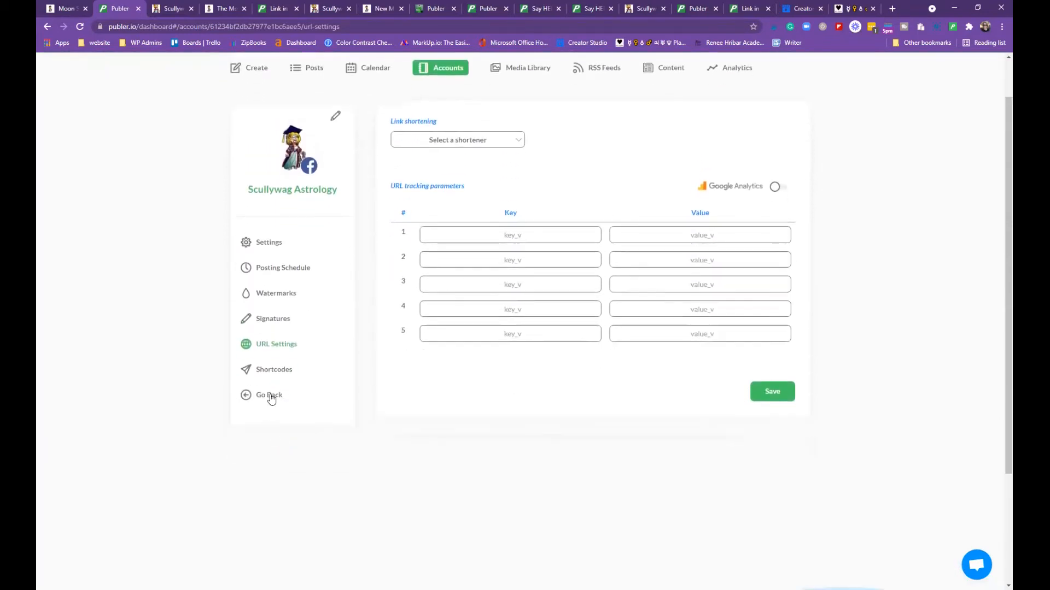
Review the Facebook account's shortcodes, then return to the All Accounts grid
left_click(273, 370)
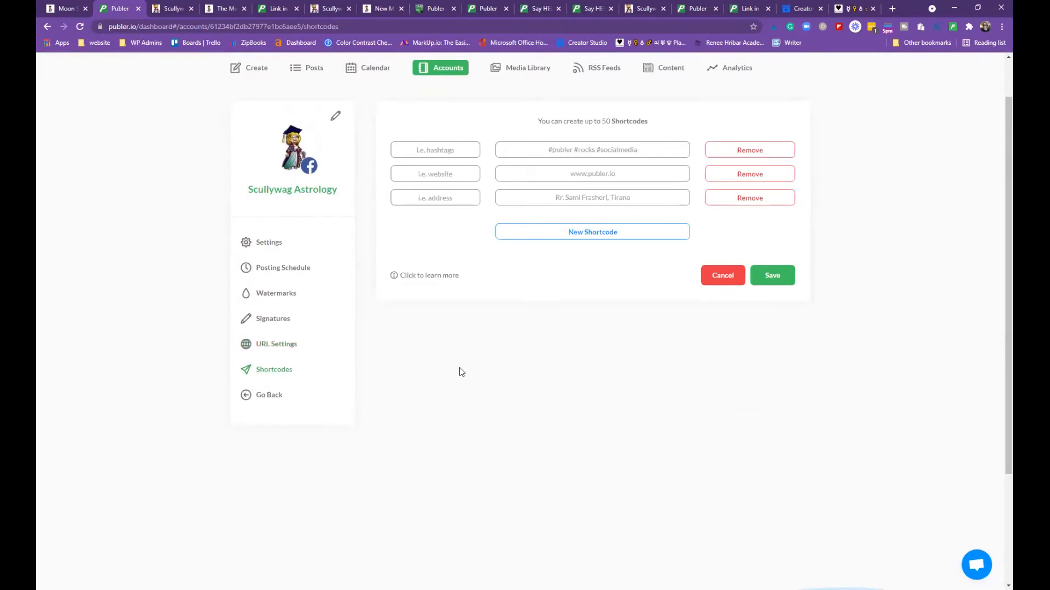
scroll(460, 368, "up", 1)
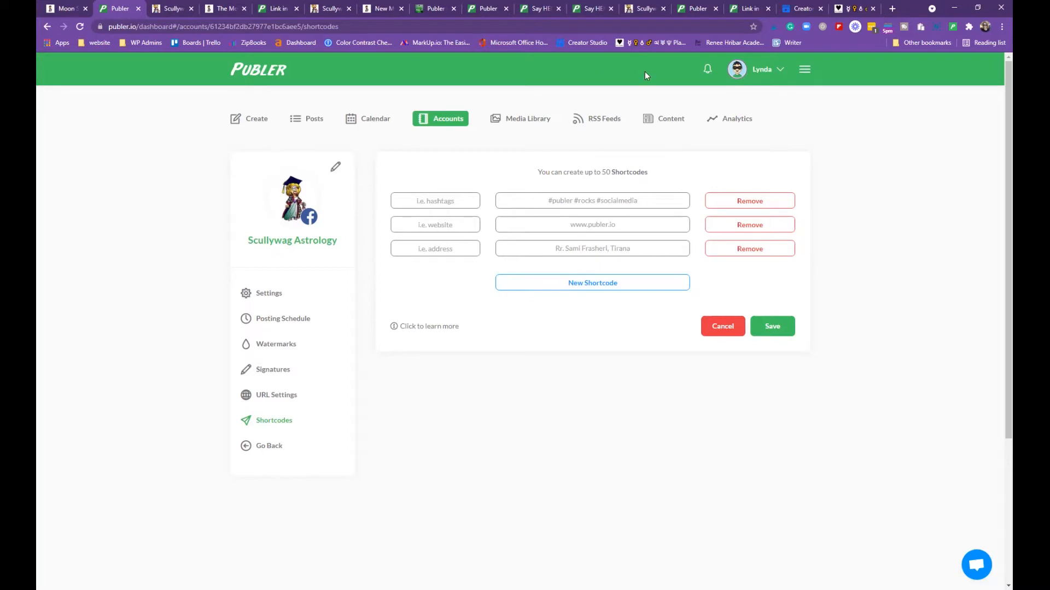
left_click(435, 117)
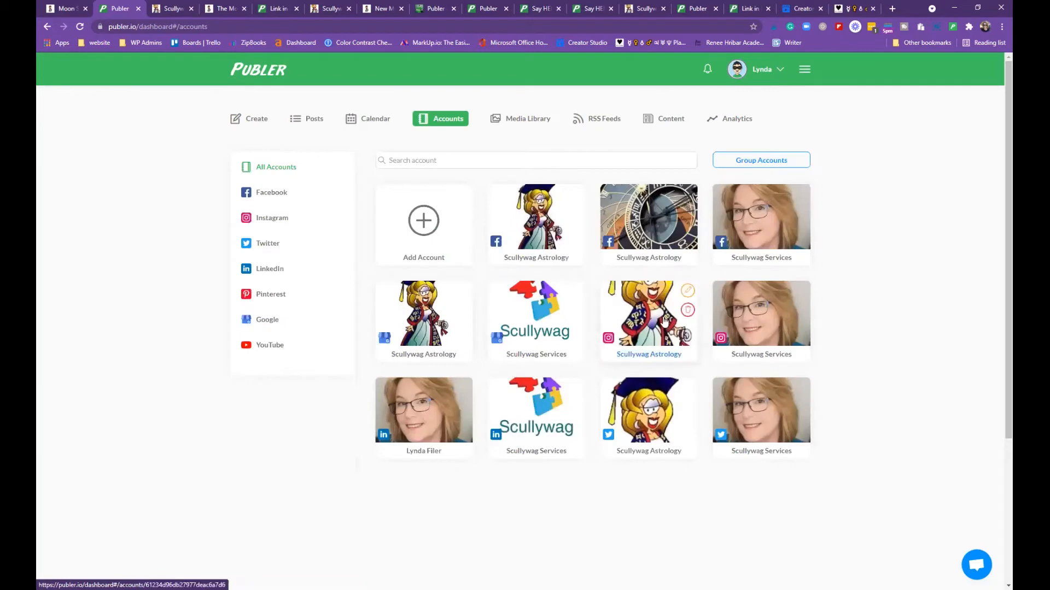
Browse the Instagram Scullywag Astrology shortcodes and open the 'Say HELLO To {{ Shortcodes }}' article
left_click(529, 231)
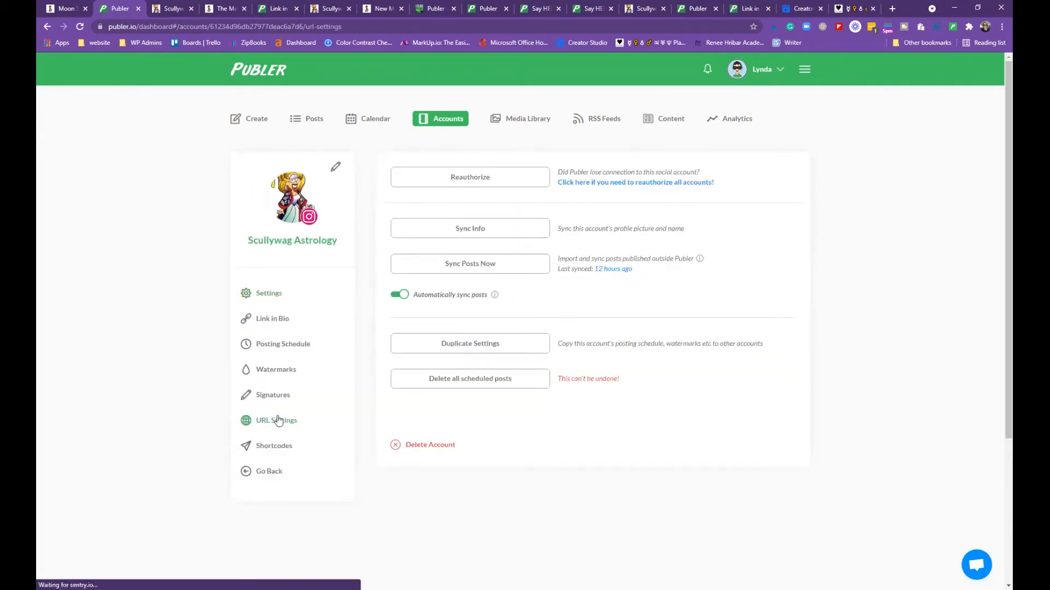
left_click(280, 419)
left_click(279, 446)
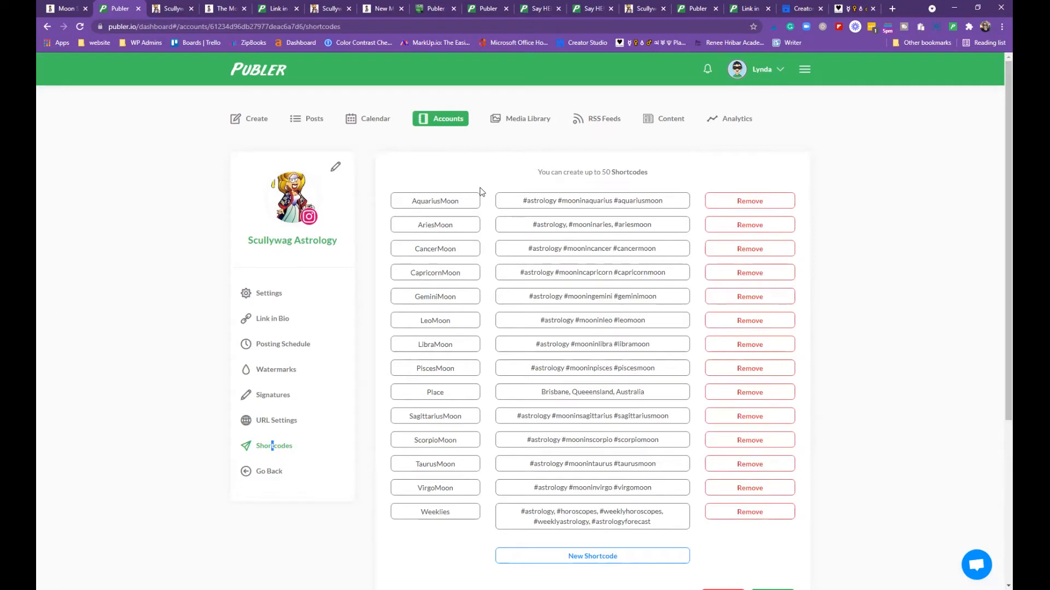
scroll(665, 179, "down", 1)
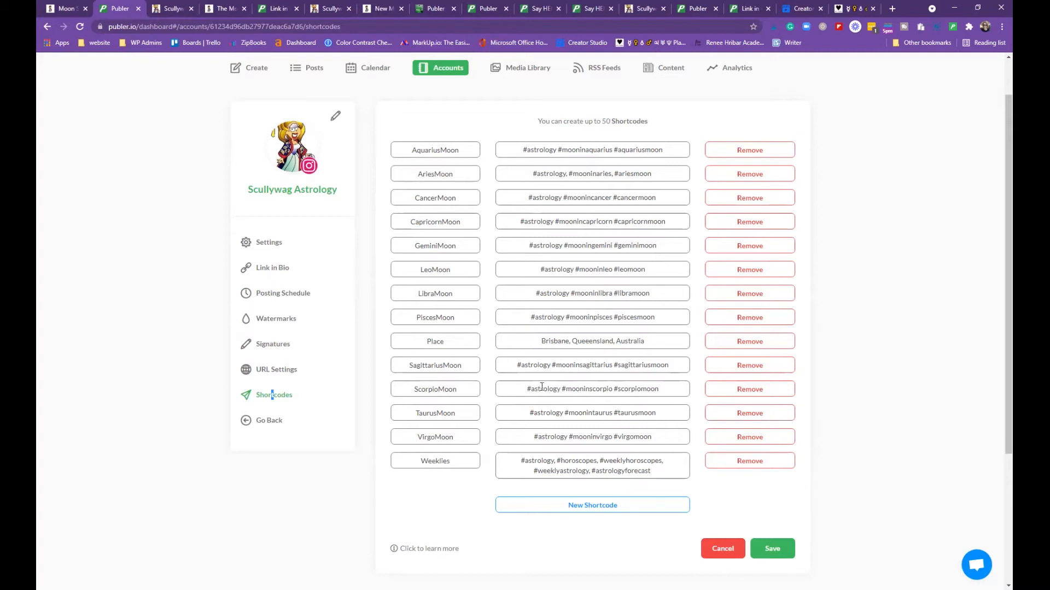
scroll(541, 387, "down", 3)
left_click(427, 400)
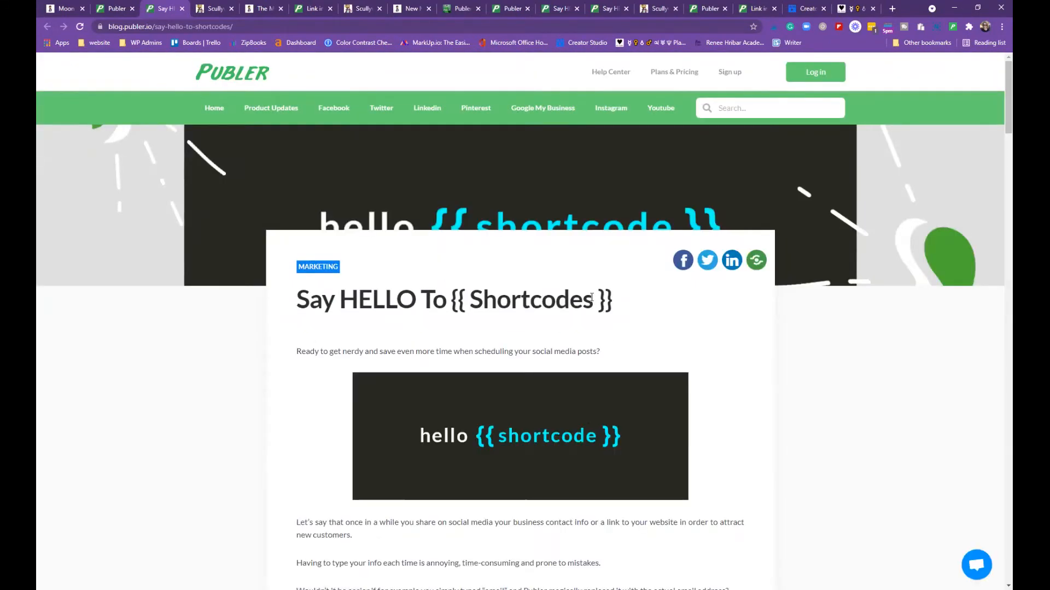
Read through the shortcodes blog article, then close its tab to get back to Publer
scroll(688, 308, "down", 9)
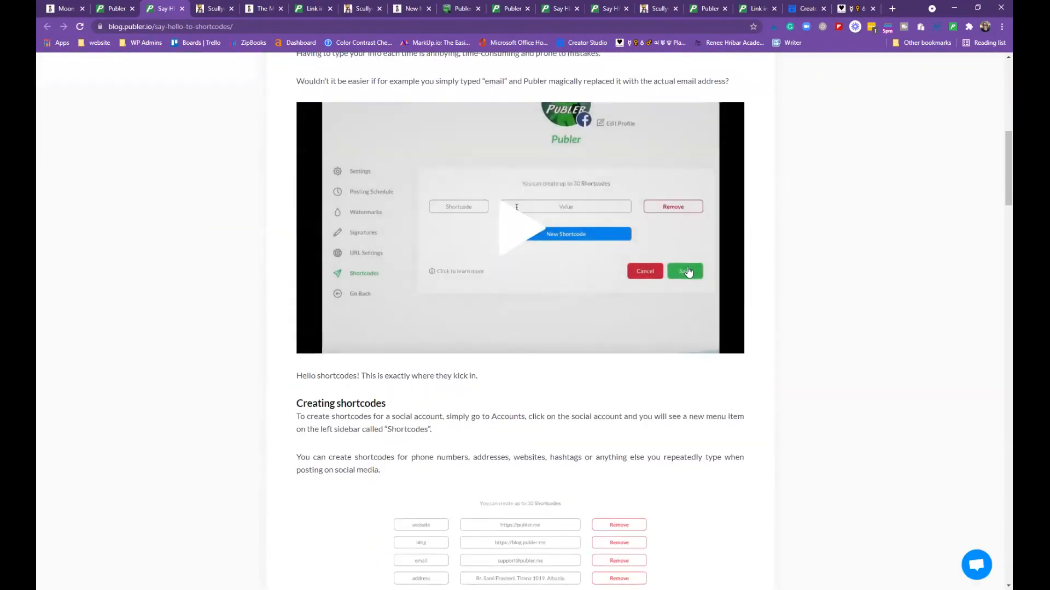
scroll(516, 319, "down", 11)
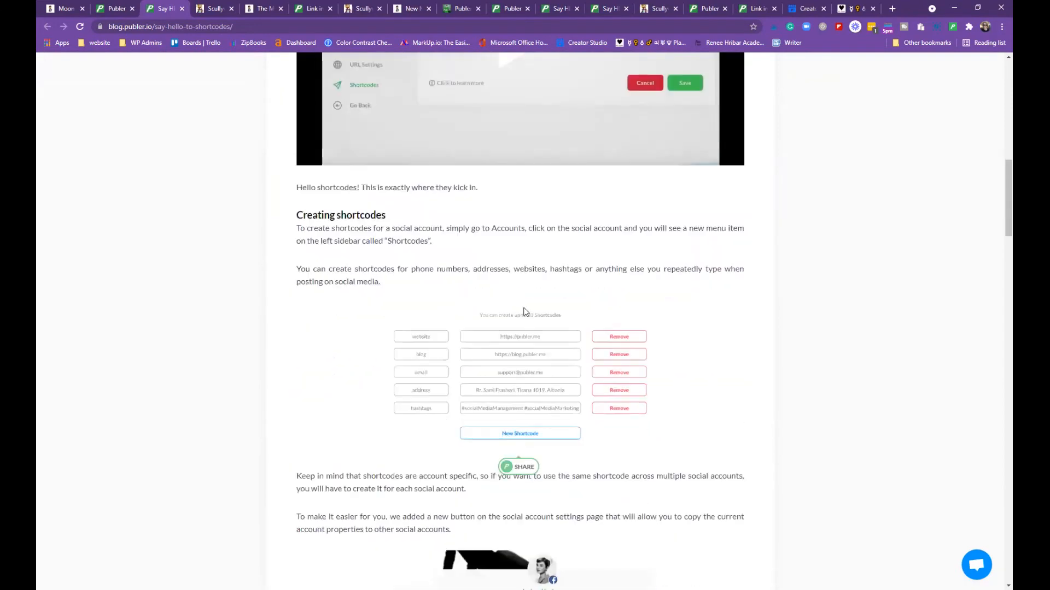
scroll(537, 291, "down", 20)
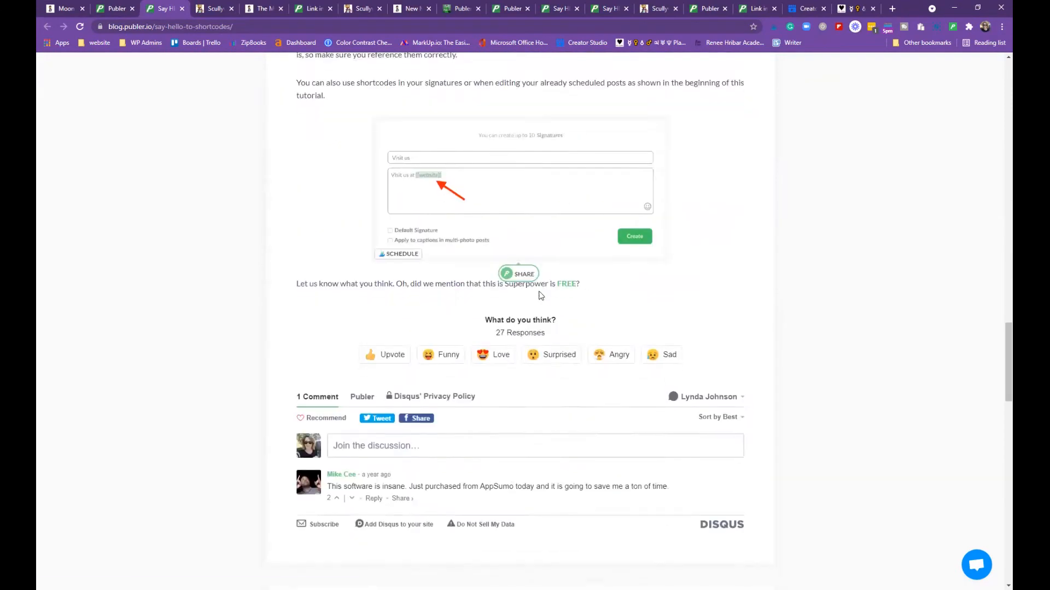
scroll(539, 297, "down", 9)
scroll(540, 287, "up", 9)
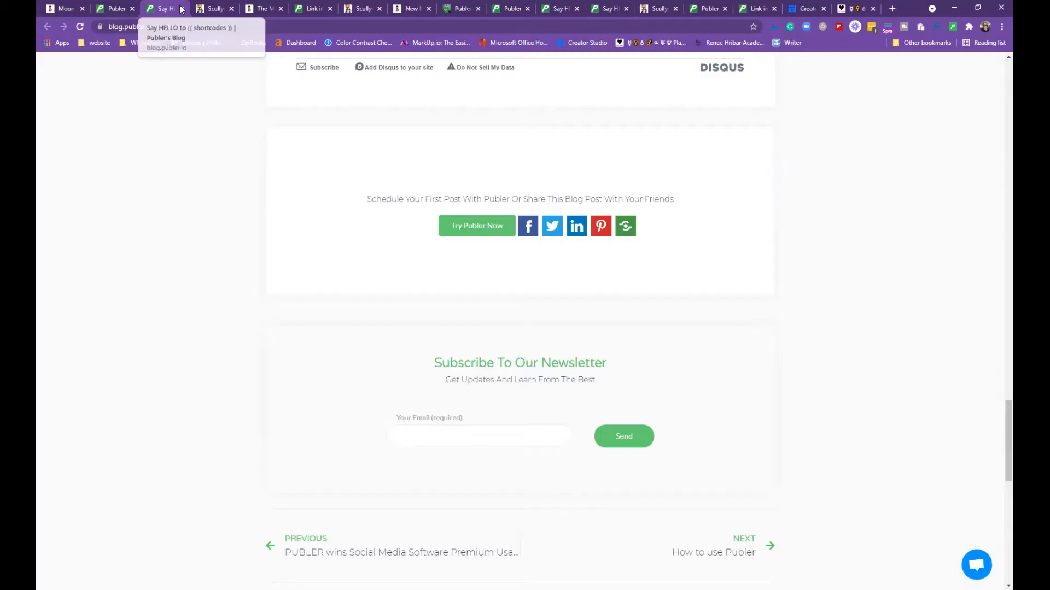
left_click(182, 9)
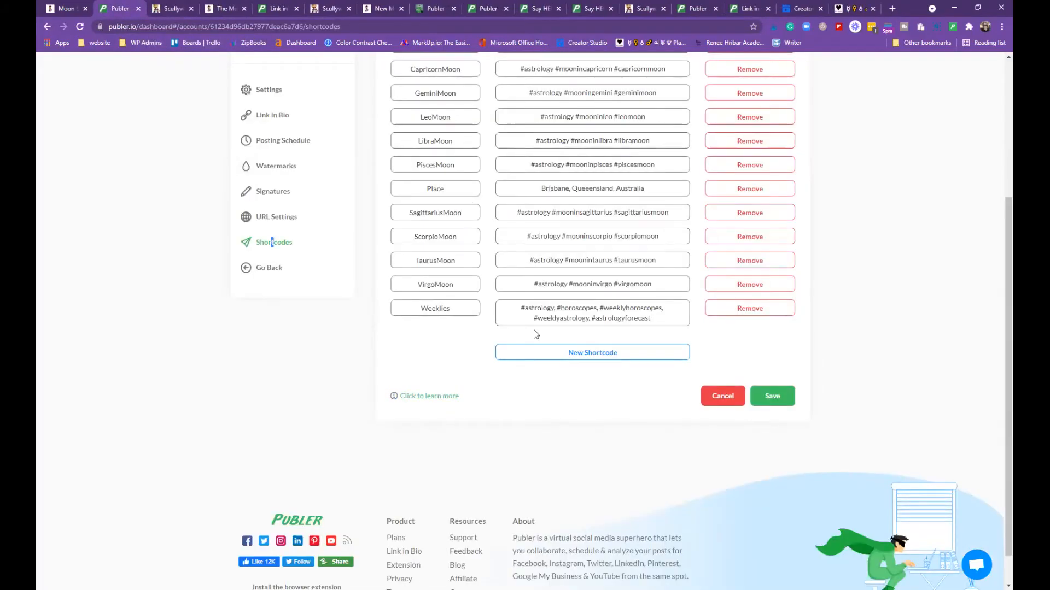
Add a blank new shortcode entry to the Instagram account's list
scroll(533, 329, "up", 2)
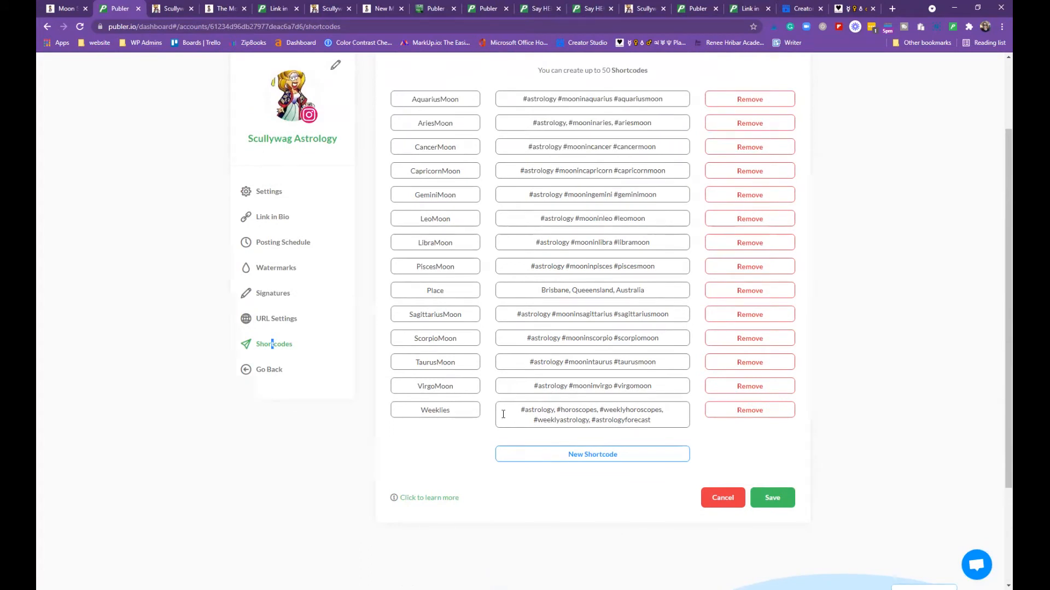
left_click(588, 454)
scroll(519, 462, "down", 1)
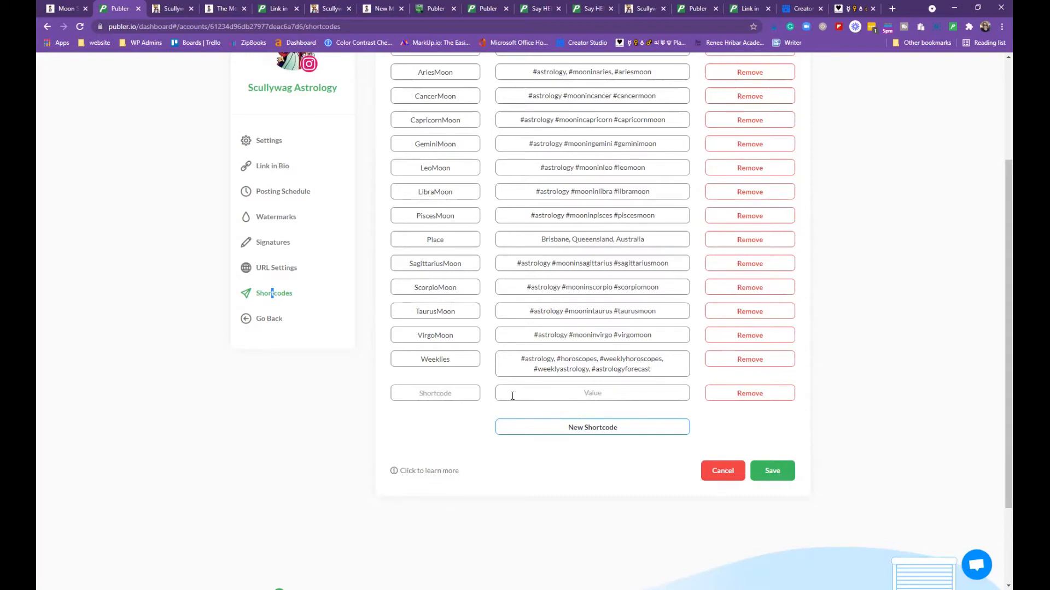
scroll(639, 296, "up", 3)
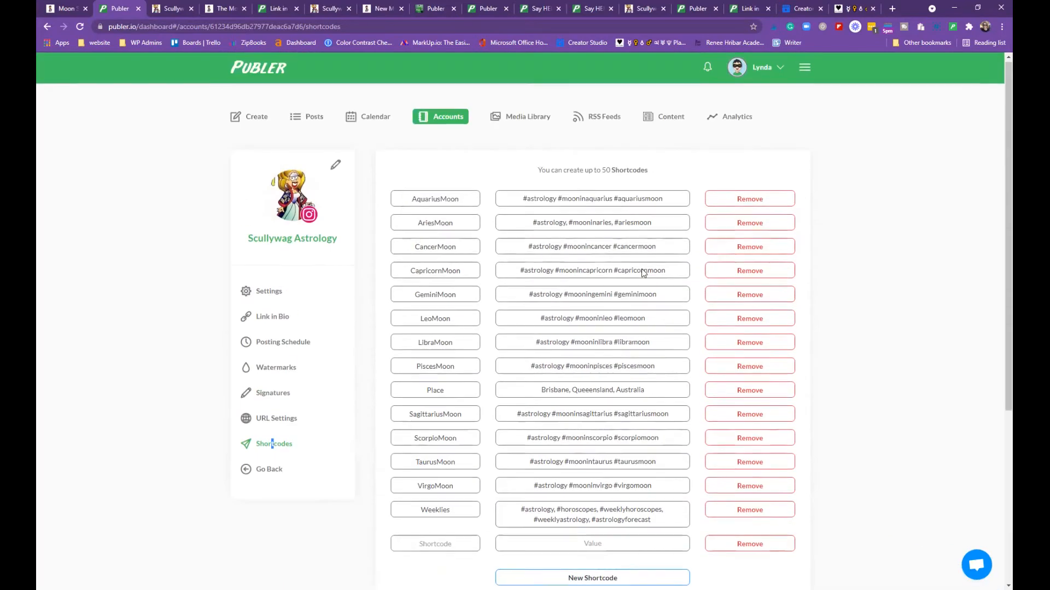
scroll(643, 284, "down", 4)
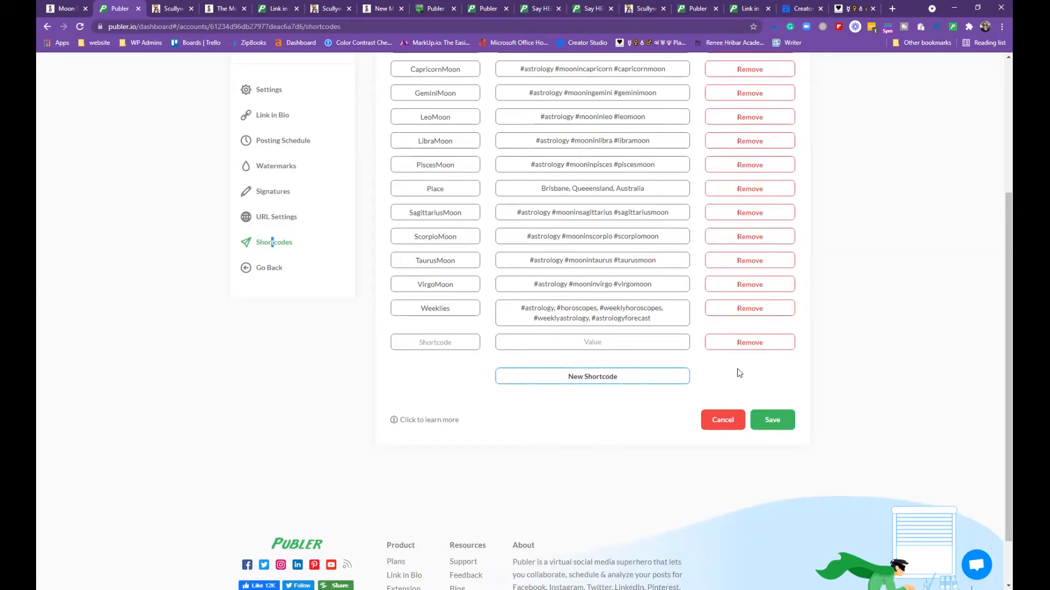
scroll(695, 413, "up", 3)
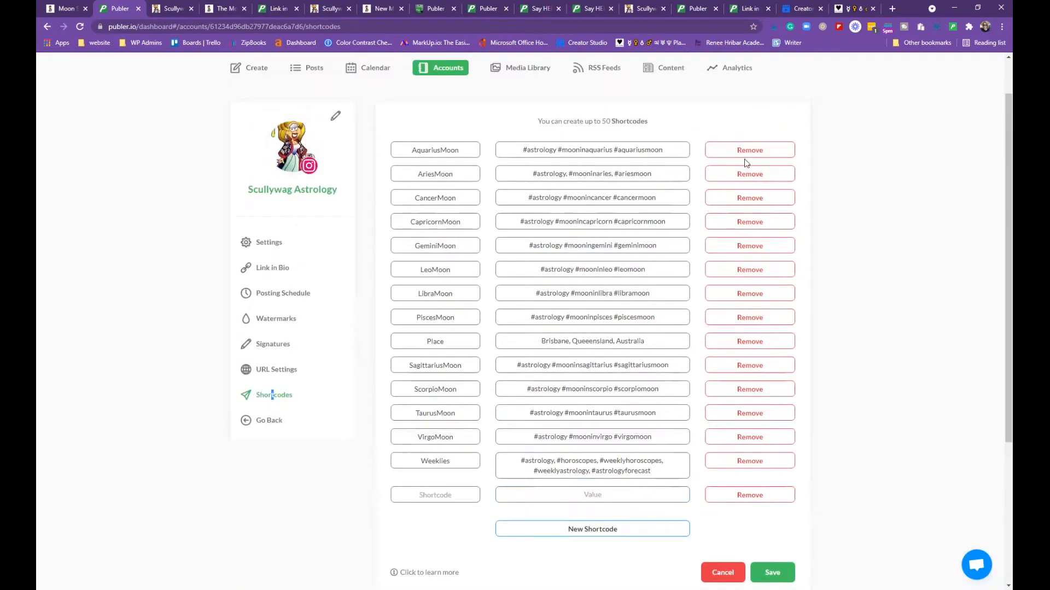
scroll(877, 474, "down", 3)
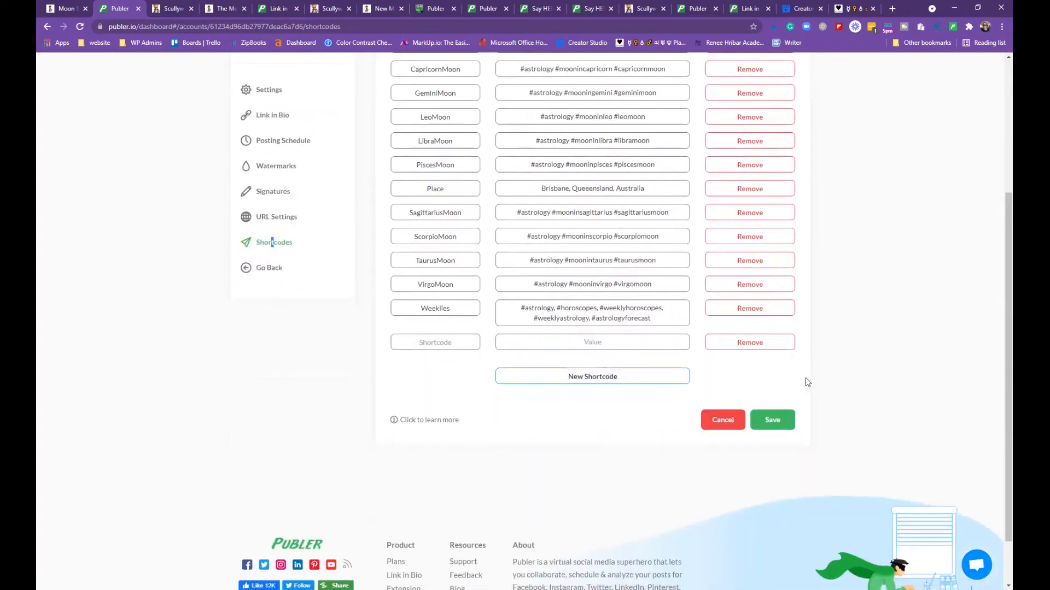
Remove the empty shortcode row, save the list, and go back to all accounts
left_click(752, 343)
left_click(776, 395)
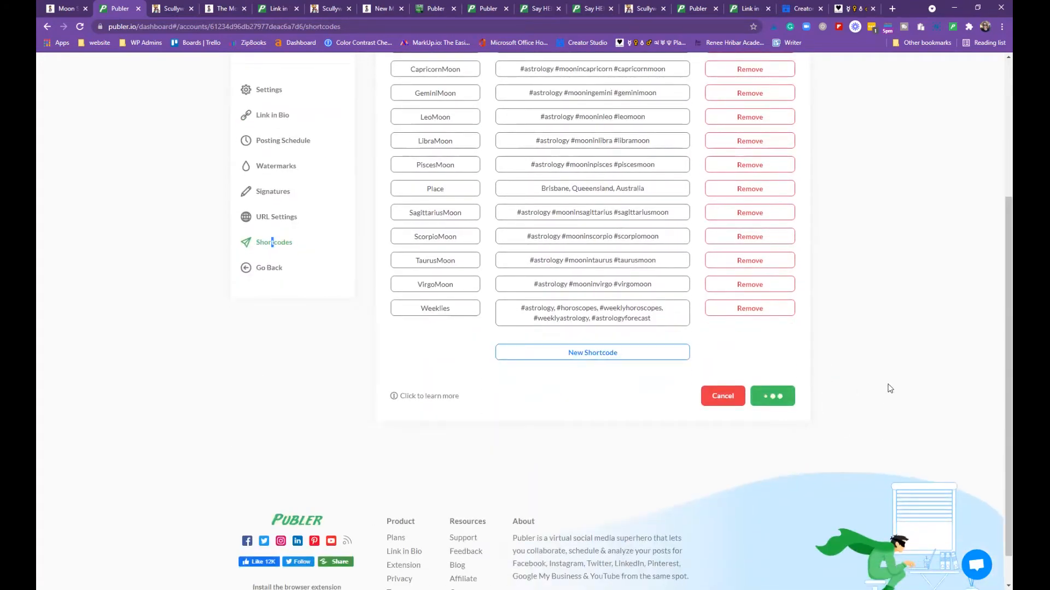
scroll(855, 398, "up", 3)
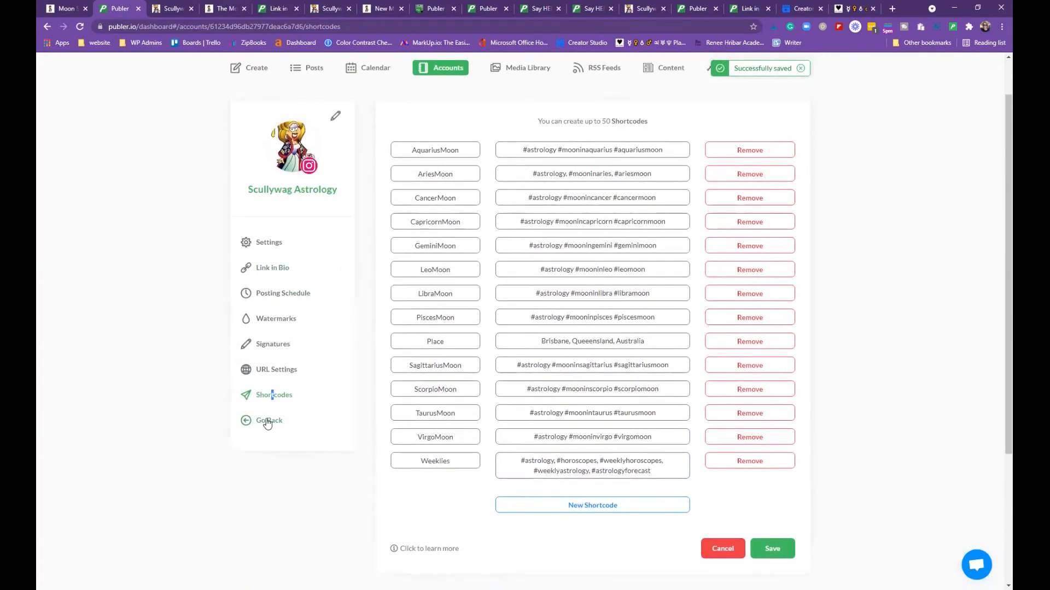
left_click(267, 421)
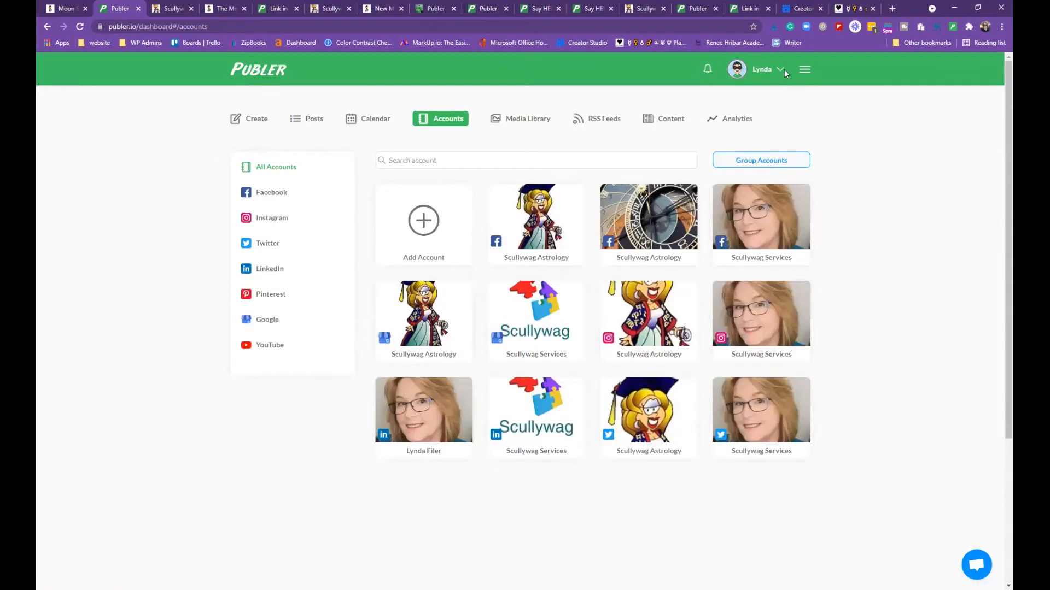
Read the Browser Extension blog post from the help menu, then switch to the link-in-bio page
left_click(779, 70)
left_click(805, 69)
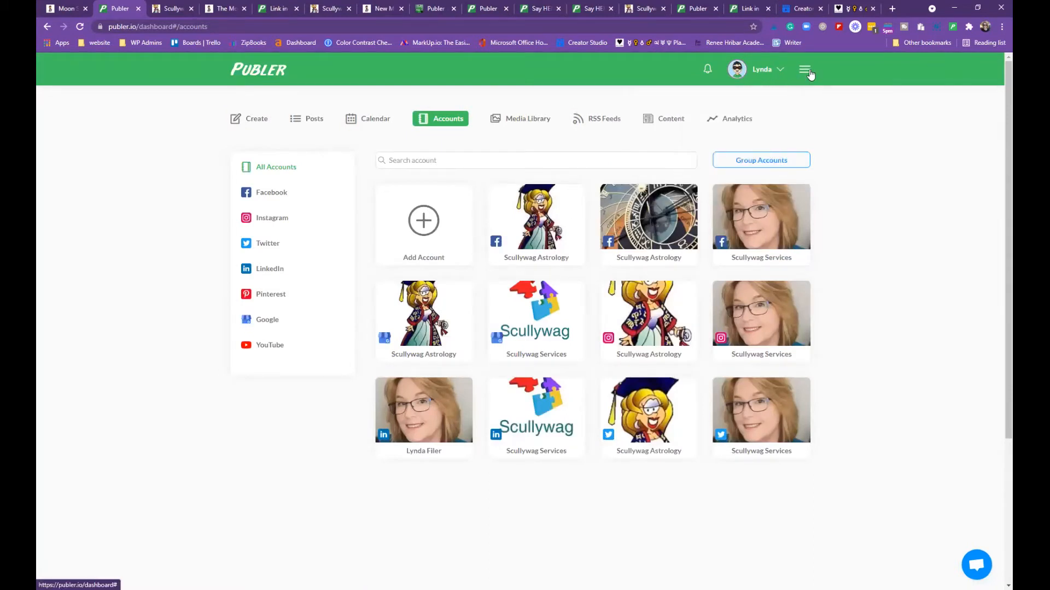
left_click(763, 256)
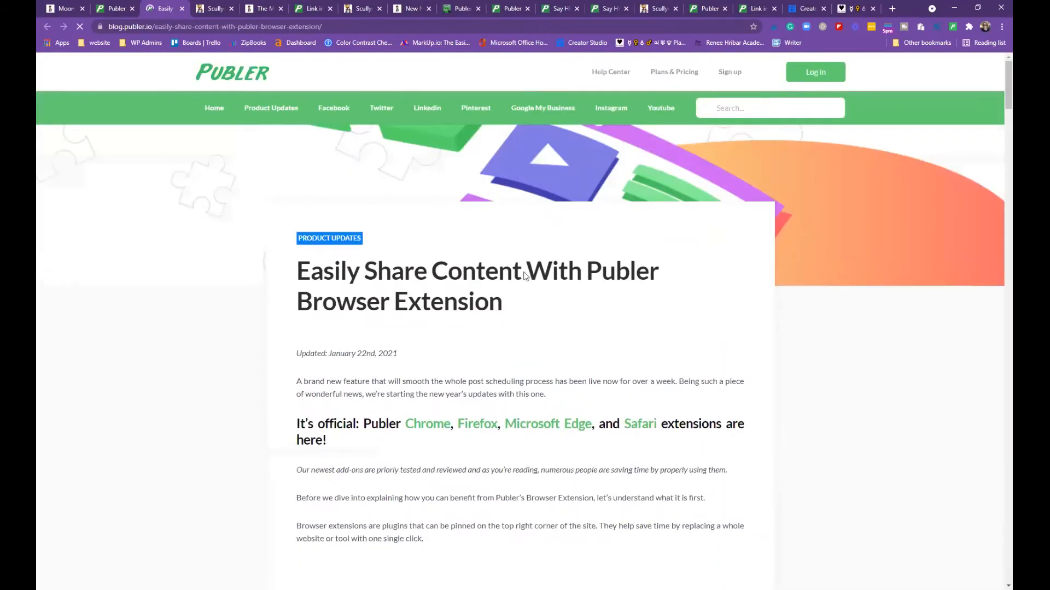
scroll(522, 276, "down", 2)
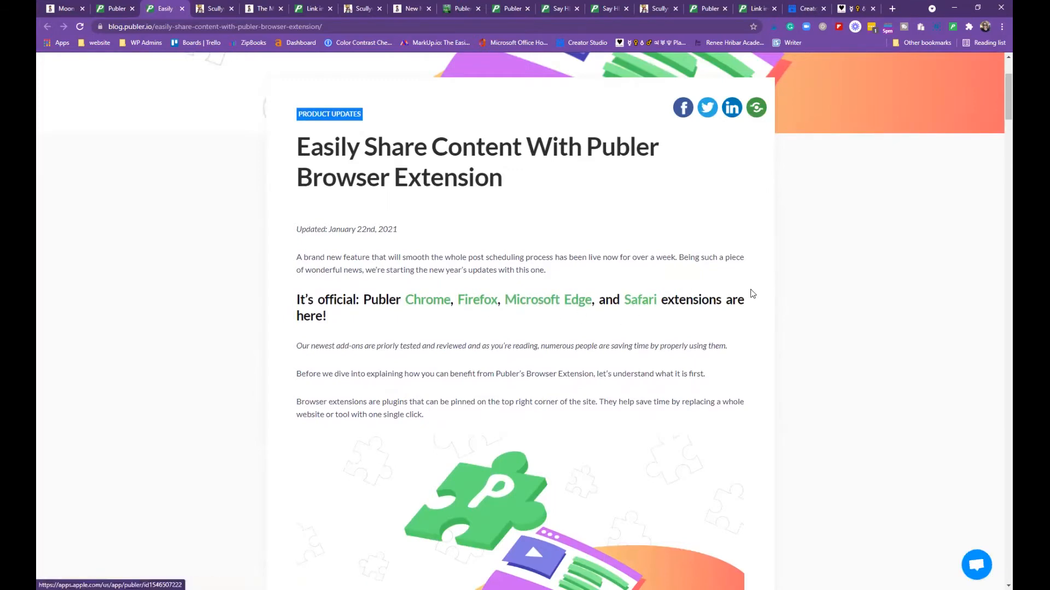
scroll(422, 399, "down", 10)
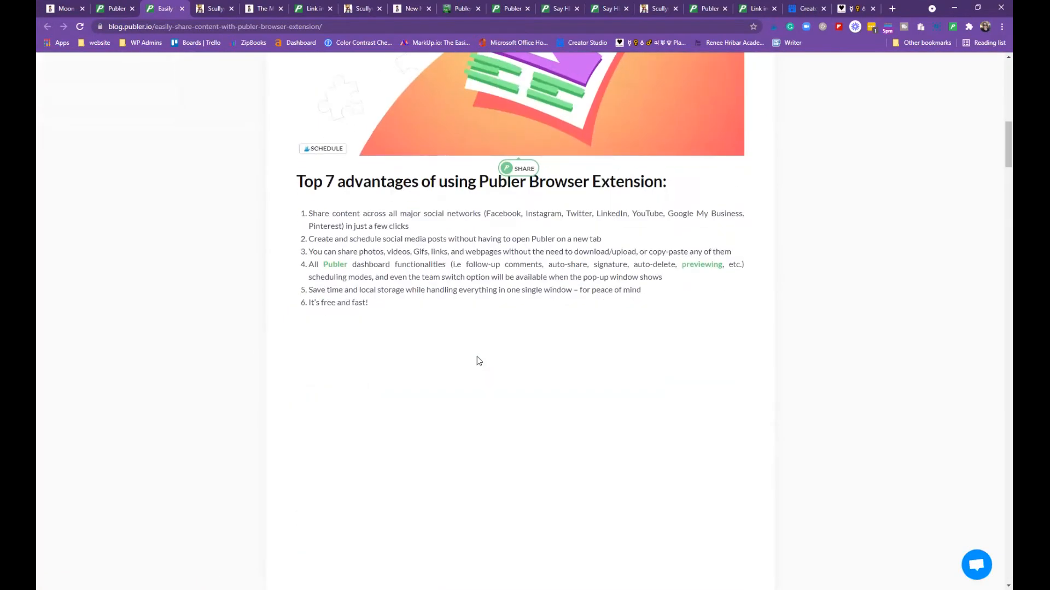
scroll(476, 356, "up", 12)
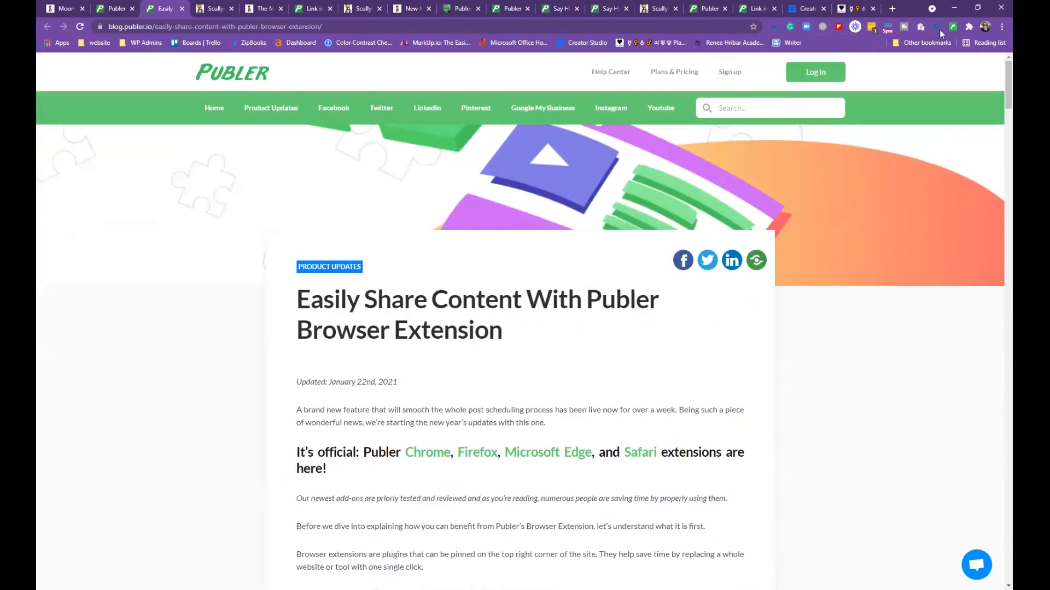
left_click(214, 6)
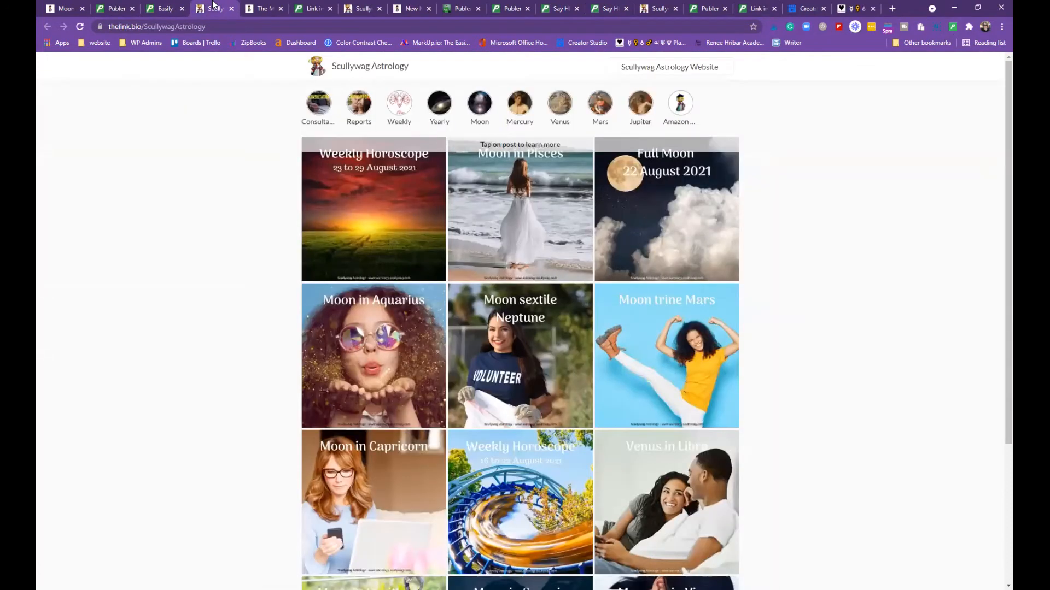
Start a Publer post from the Moon Square Pluto article image, remove the image, and close it
left_click(63, 8)
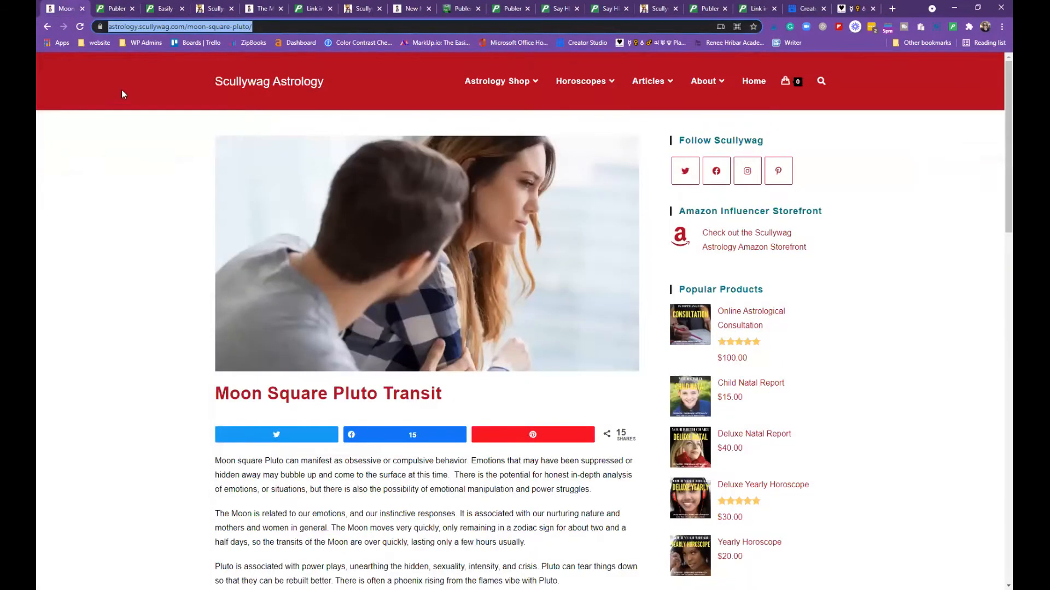
mouse_move(455, 220)
scroll(463, 231, "down", 1)
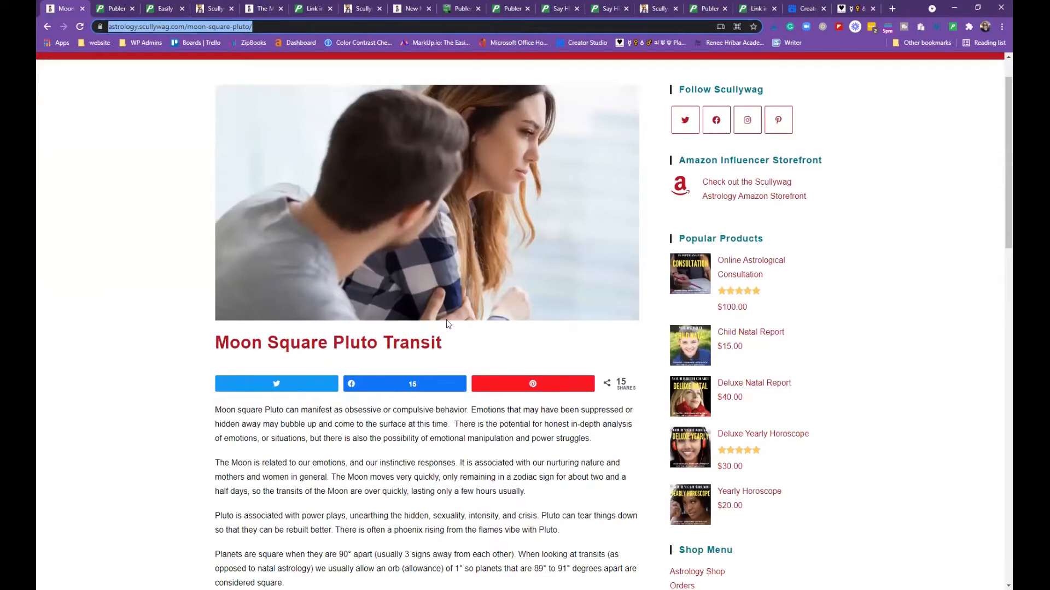
left_click(433, 336)
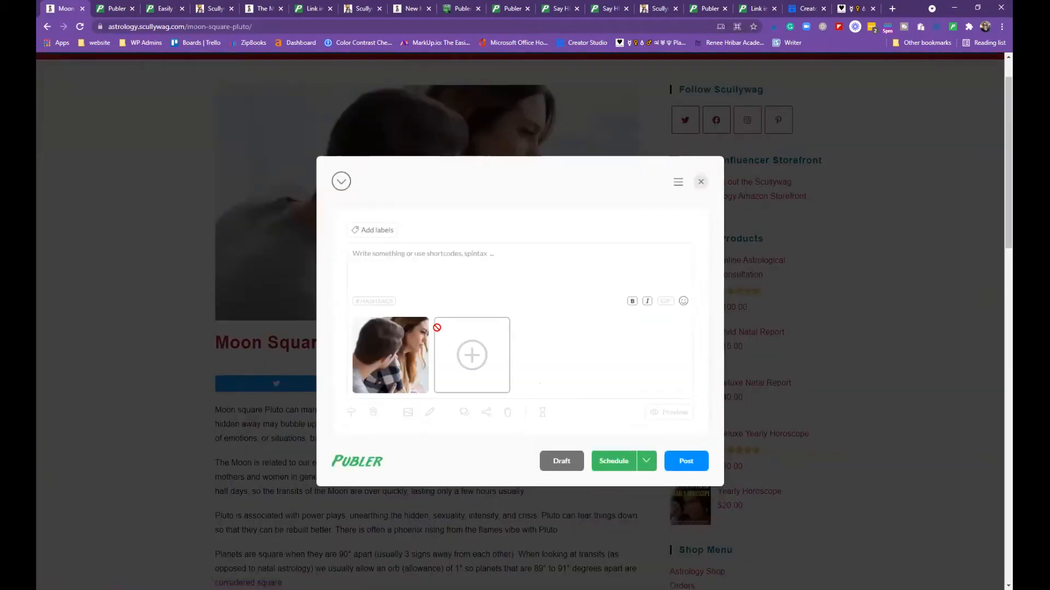
mouse_move(424, 391)
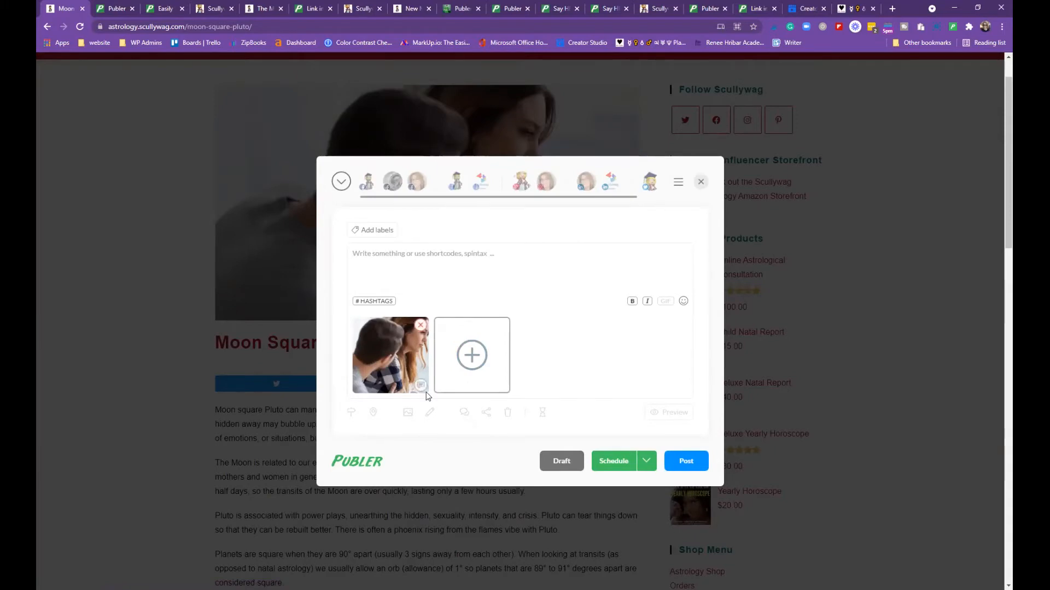
left_click(420, 326)
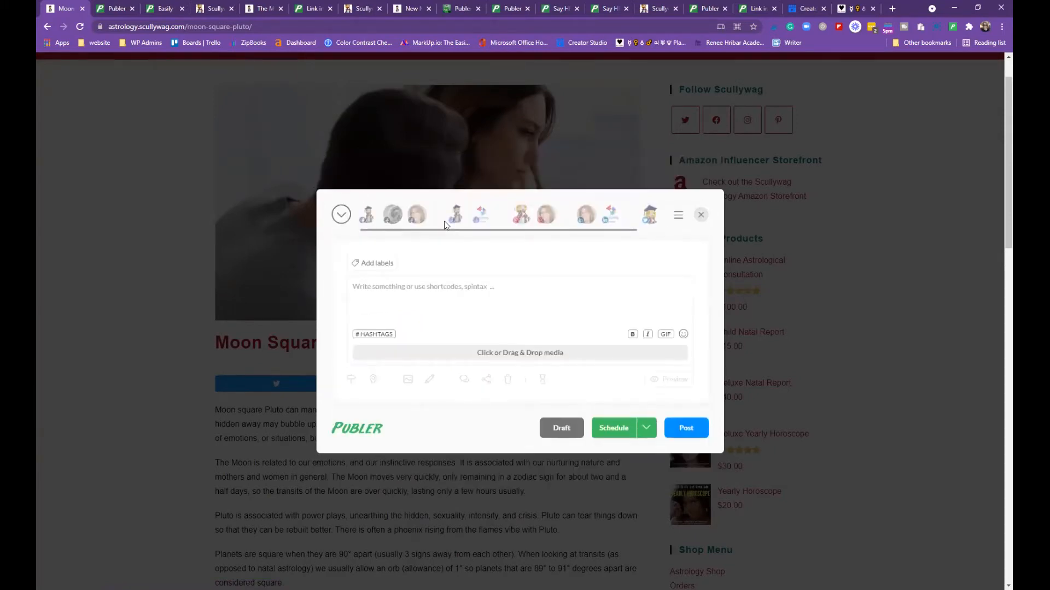
left_click(702, 217)
Select the Moon-and-emotions paragraph, open the extension composer for the article, then close it
scroll(601, 270, "down", 4)
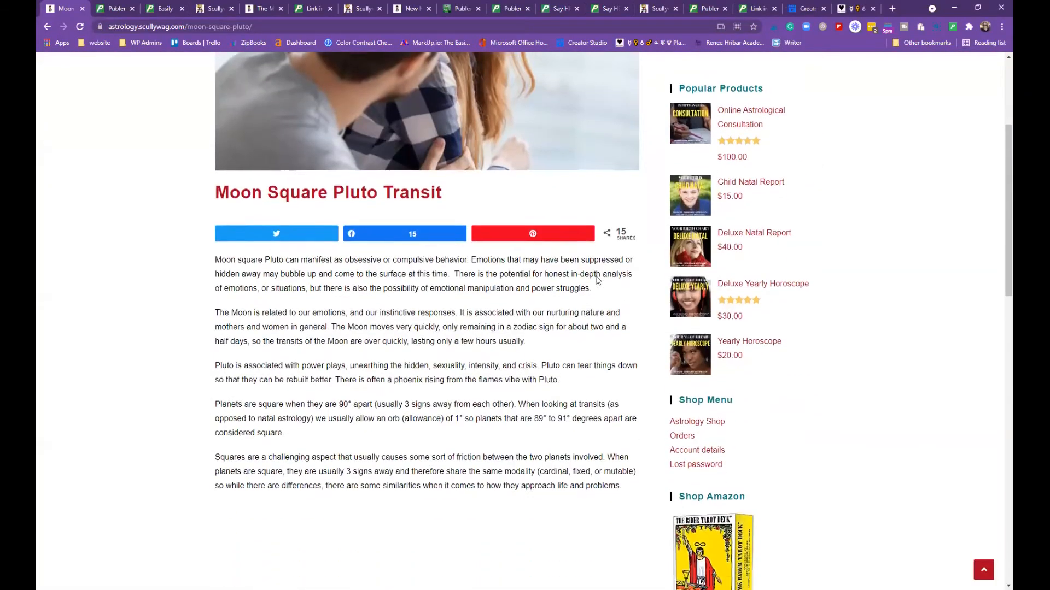
left_click_drag(215, 260, 531, 288)
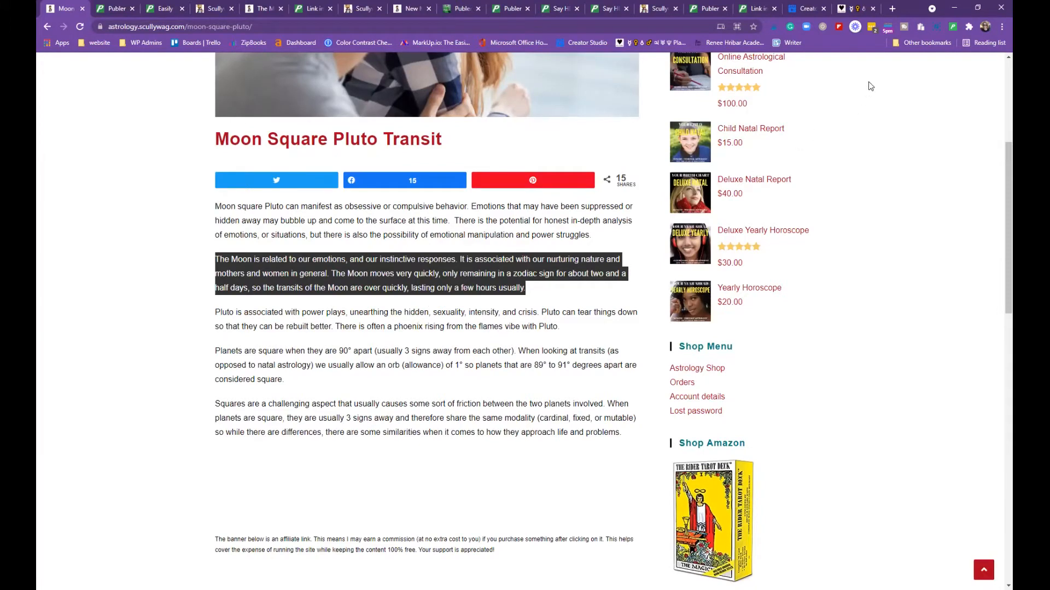
left_click(952, 26)
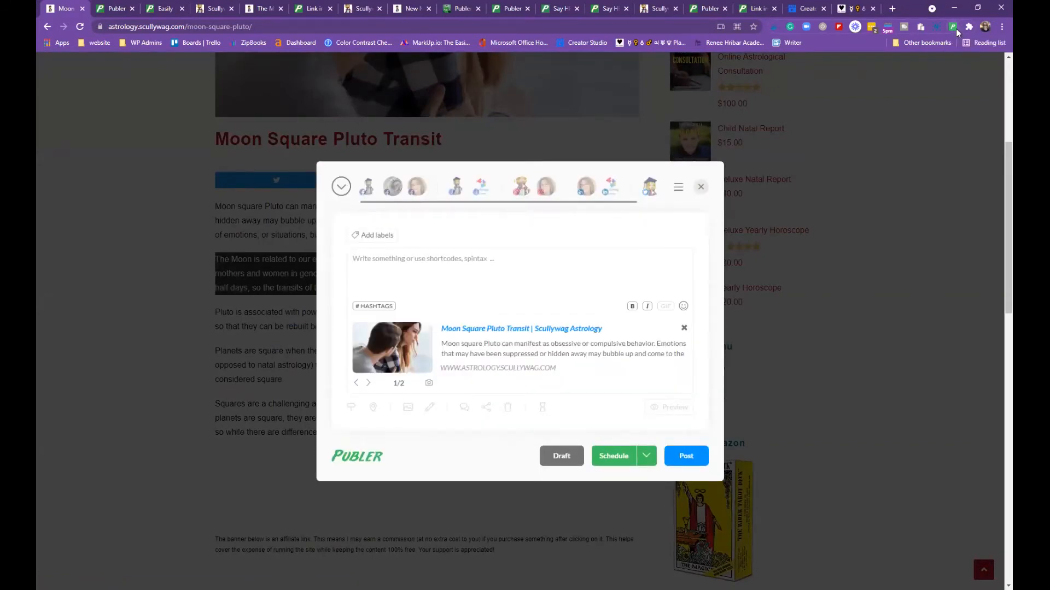
left_click(701, 187)
Select the Pluto and power paragraph and choose 'Share selection with Publer' from the right-click menu
right_click(419, 272)
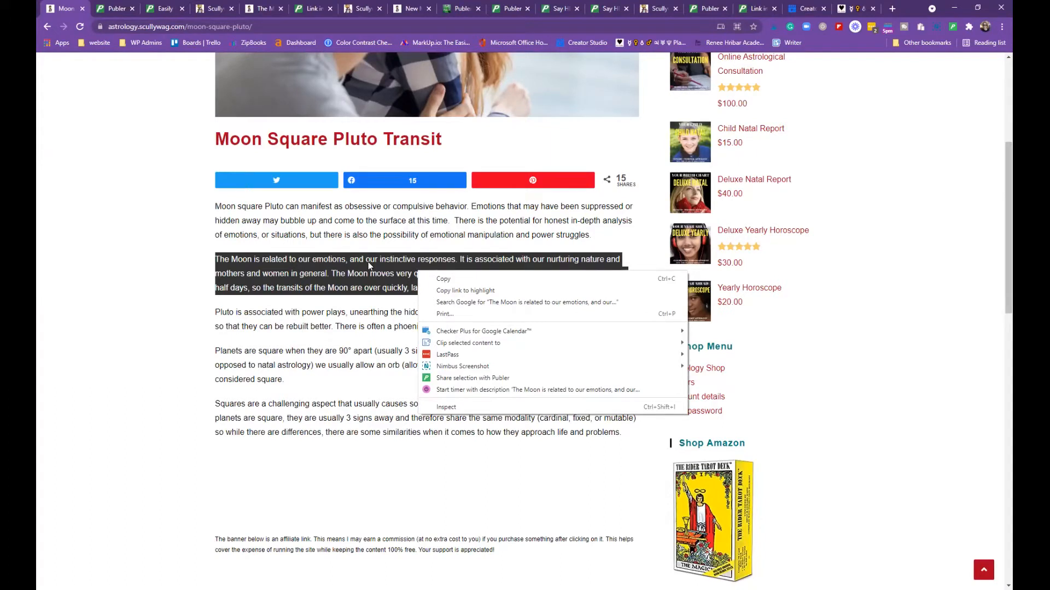
left_click(154, 294)
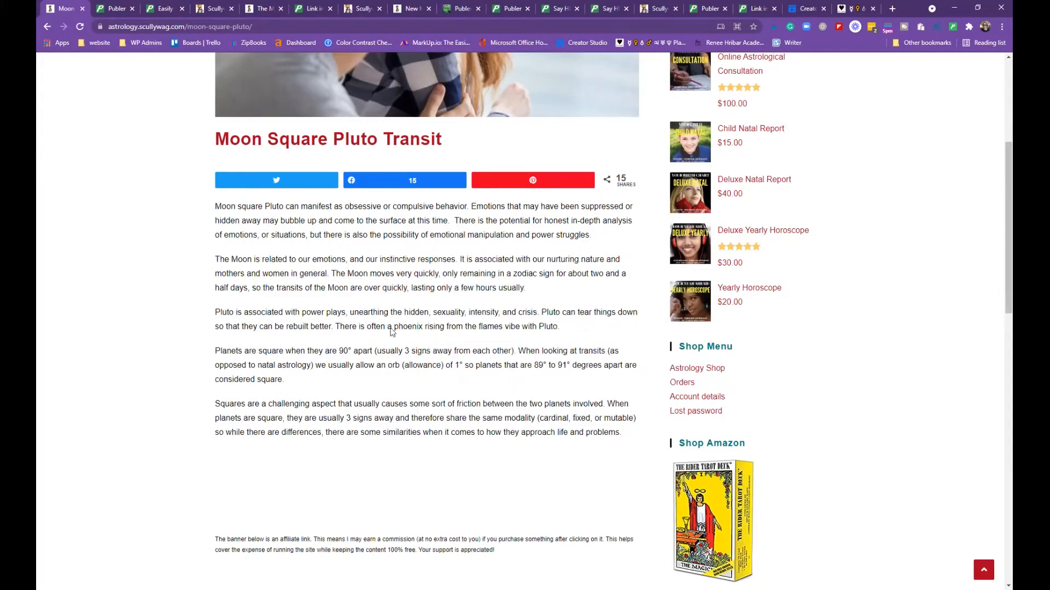
left_click_drag(216, 310, 585, 325)
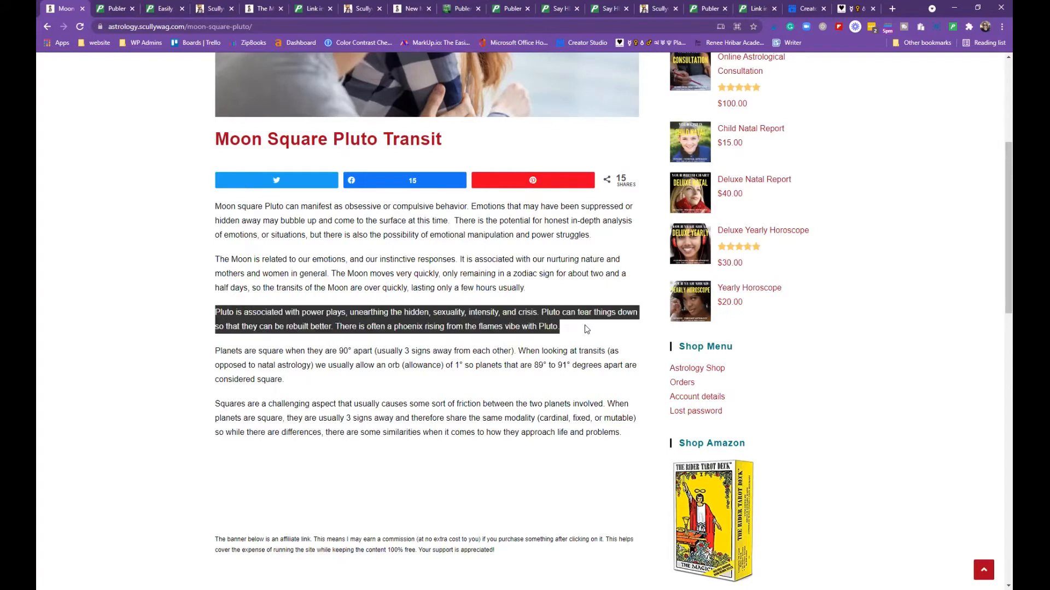
right_click(535, 322)
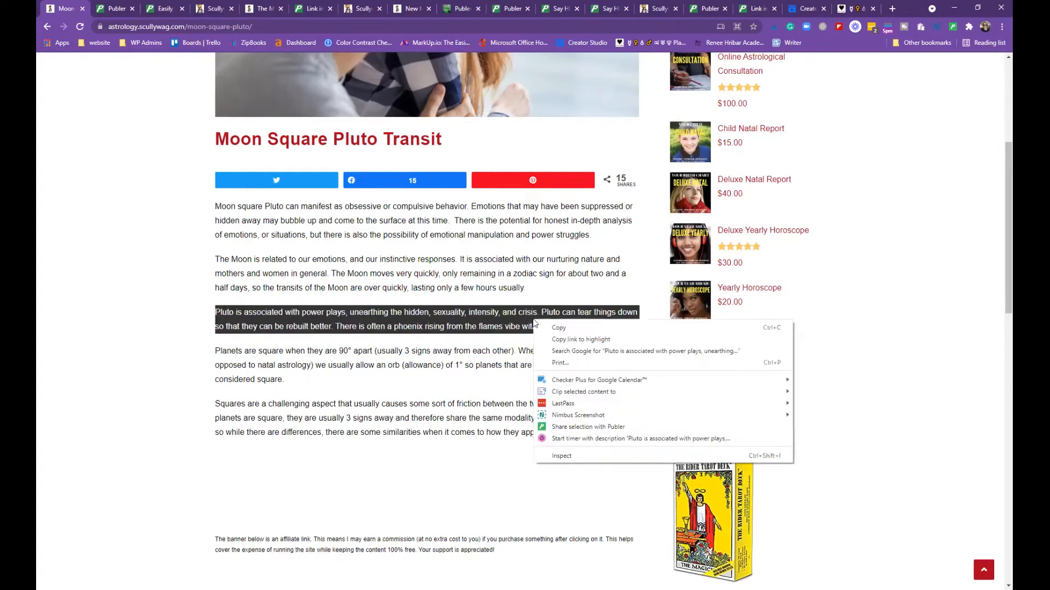
left_click(569, 429)
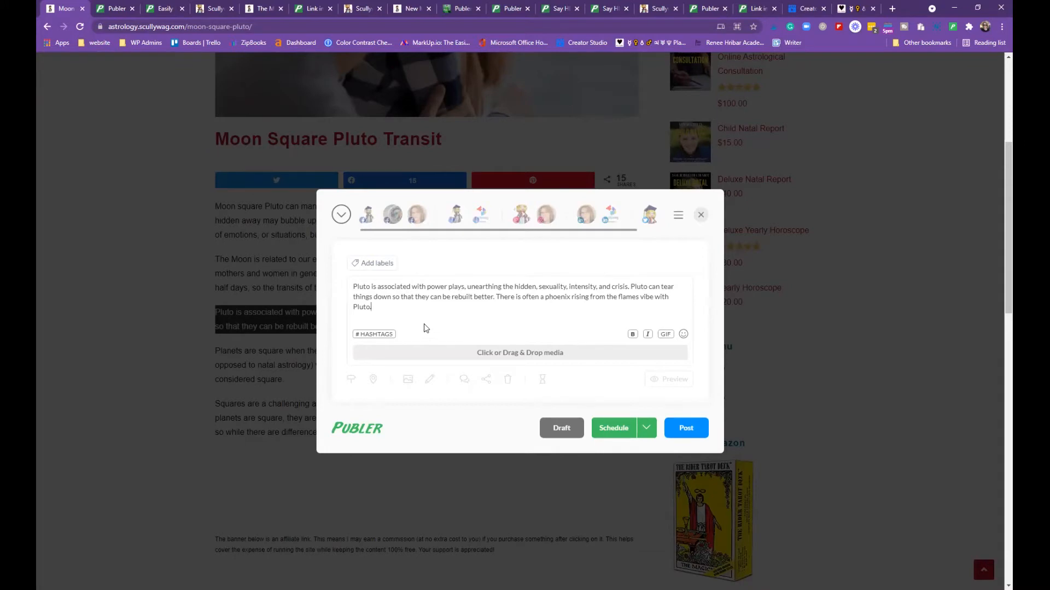
left_click(378, 339)
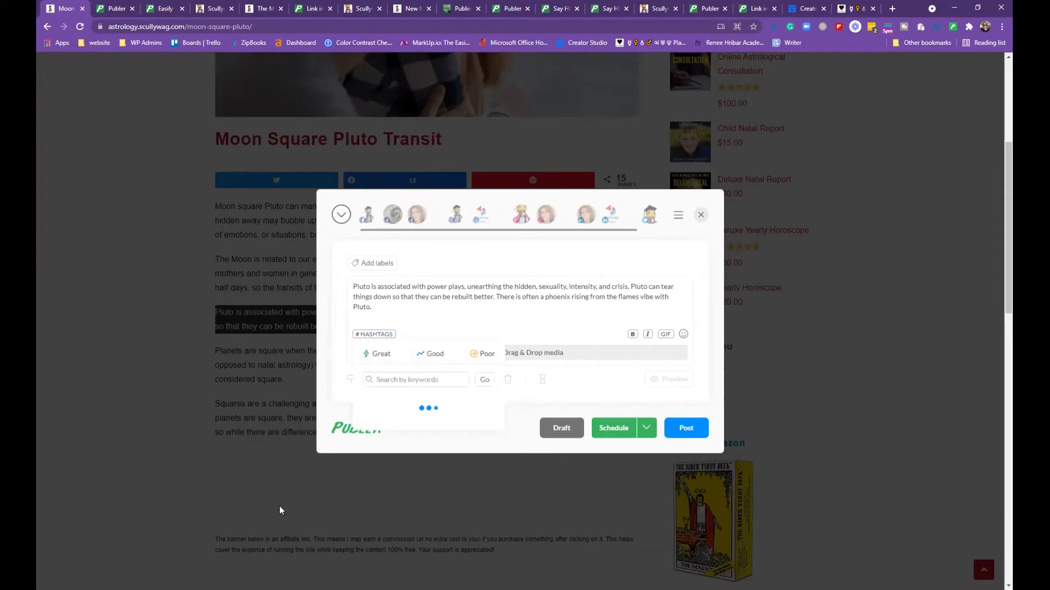
scroll(418, 422, "down", 3)
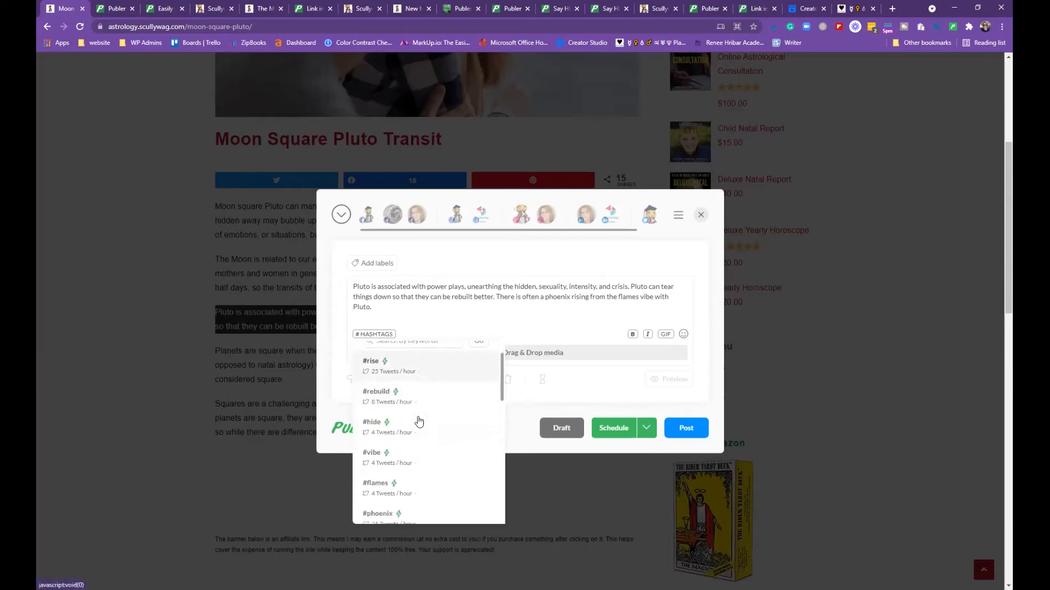
scroll(419, 421, "down", 4)
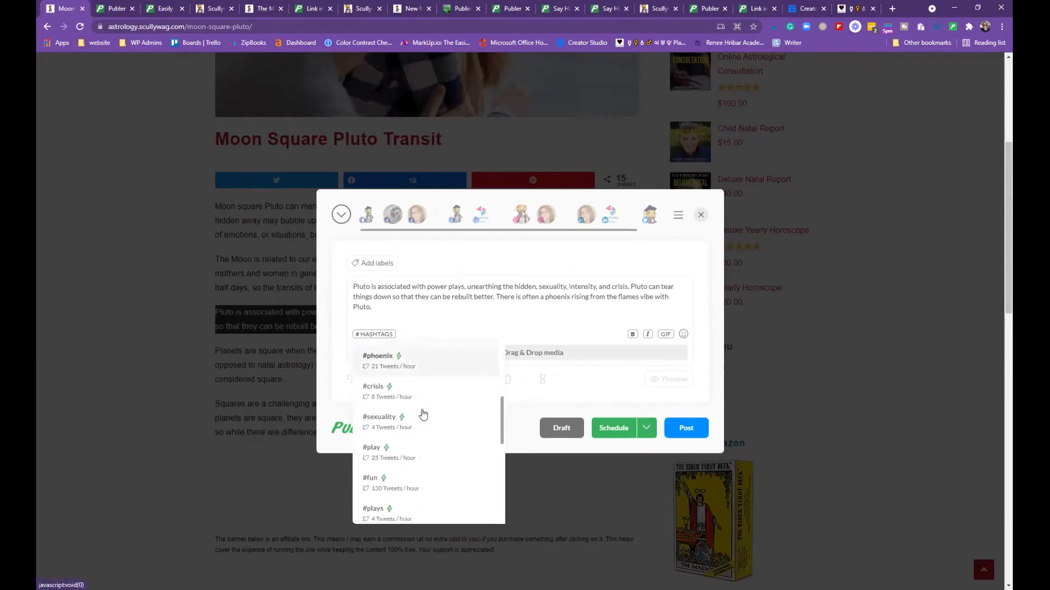
scroll(423, 414, "down", 5)
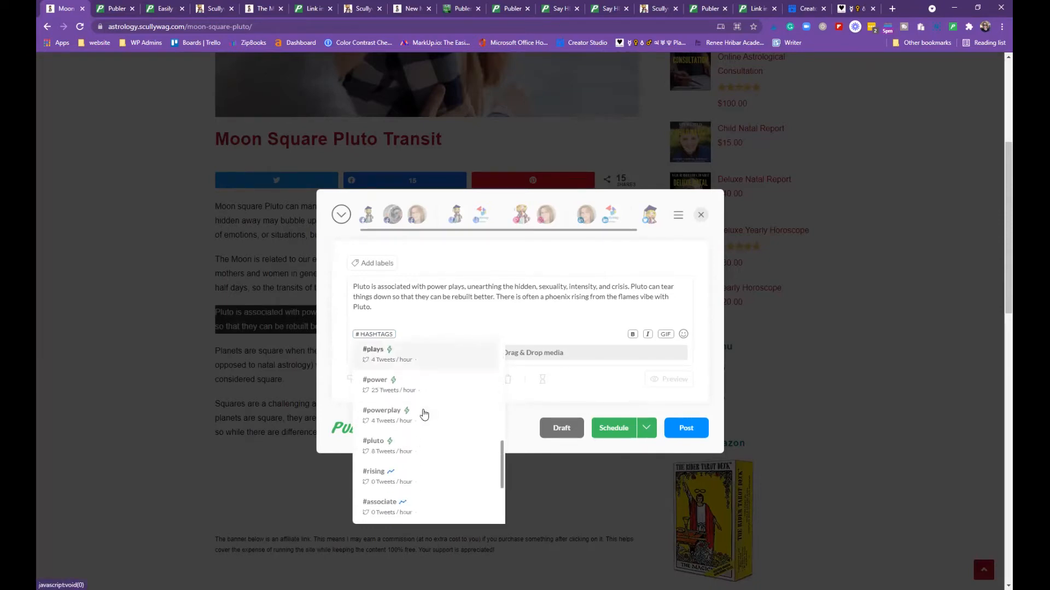
scroll(424, 414, "down", 3)
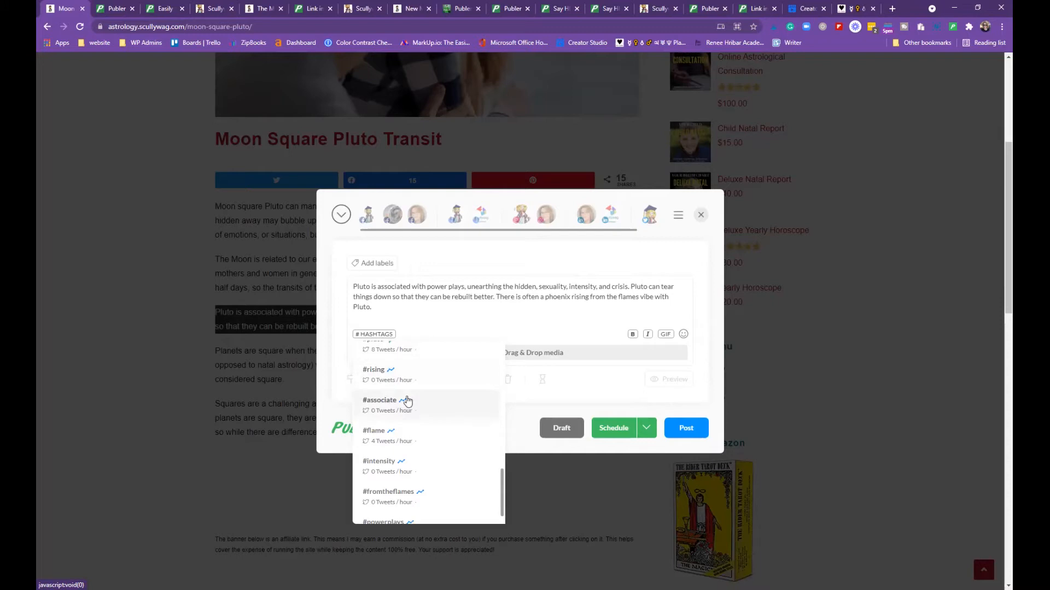
scroll(390, 438, "down", 1)
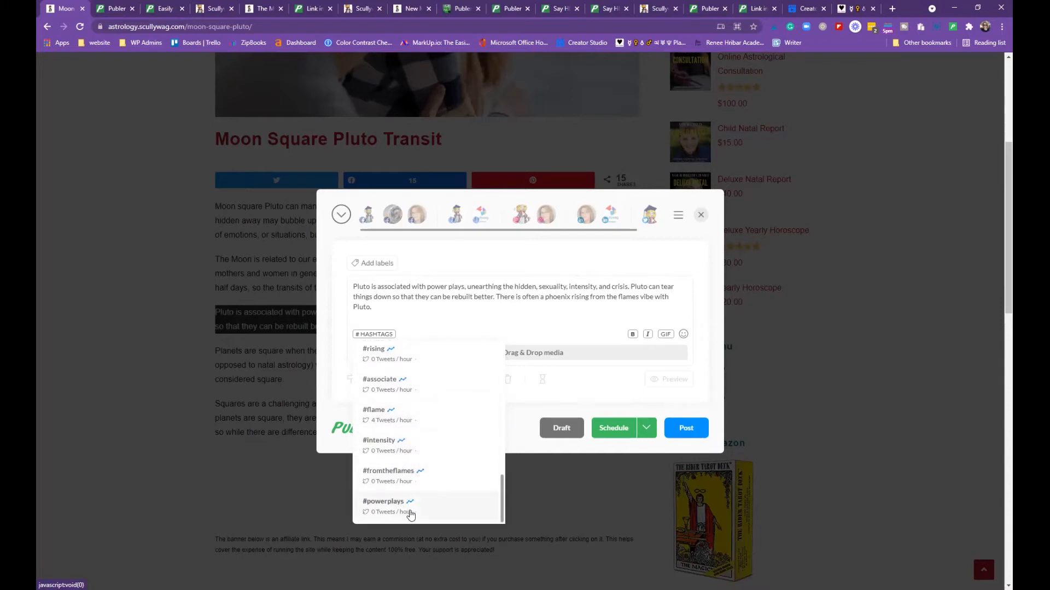
scroll(411, 506, "up", 5)
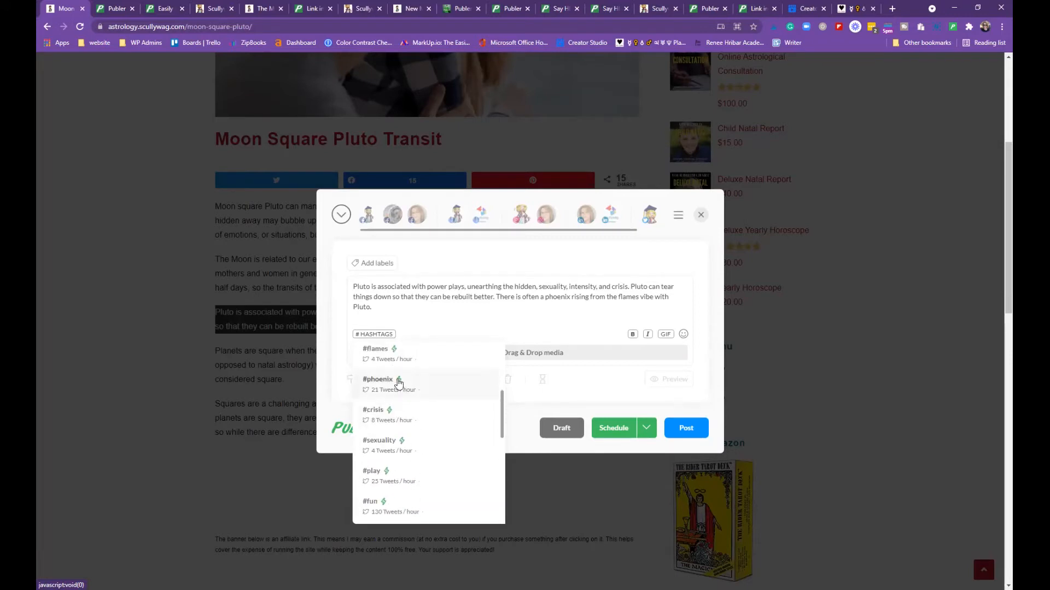
scroll(399, 384, "up", 5)
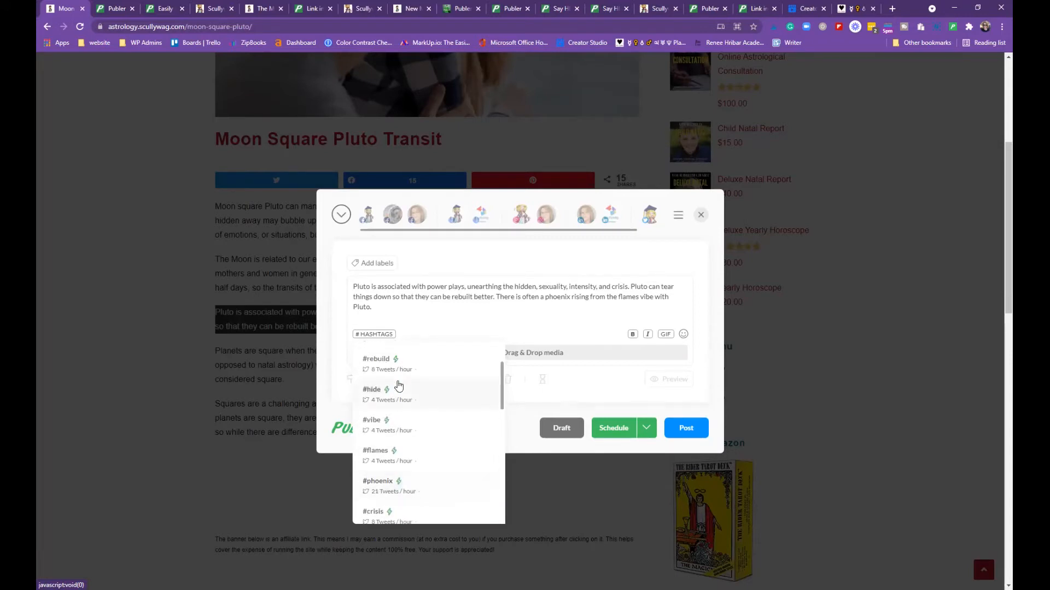
scroll(399, 386, "up", 1)
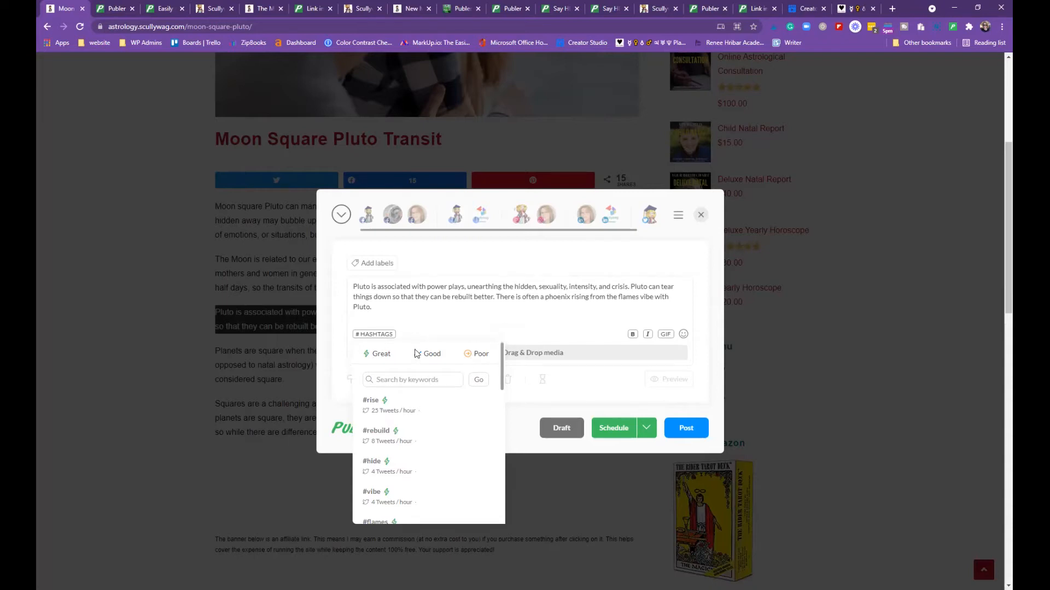
left_click(340, 364)
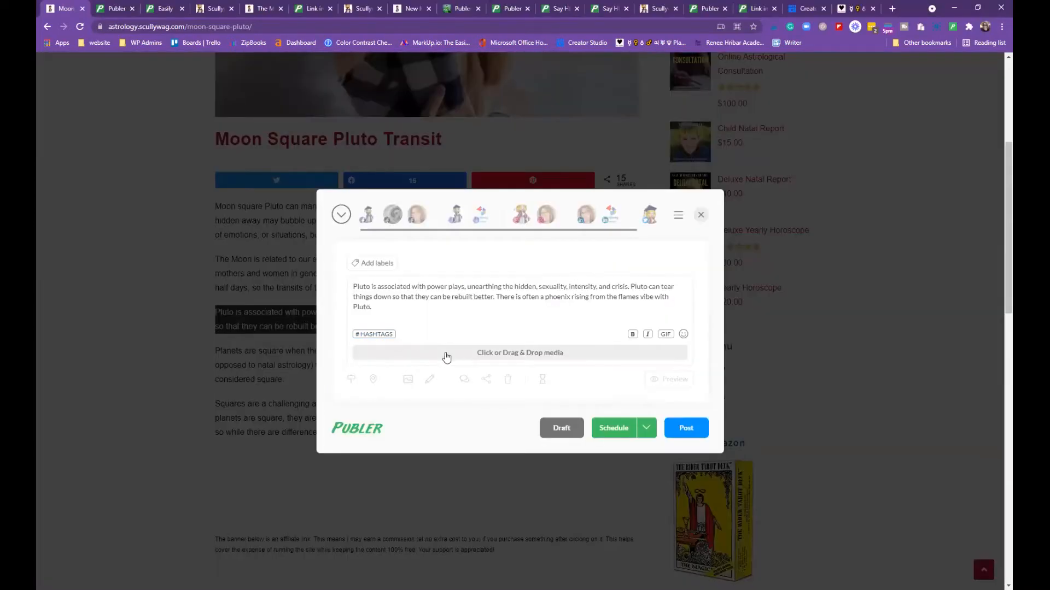
Attach the glitter-kiss photo from the end of the media library to the Pluto post
left_click(503, 356)
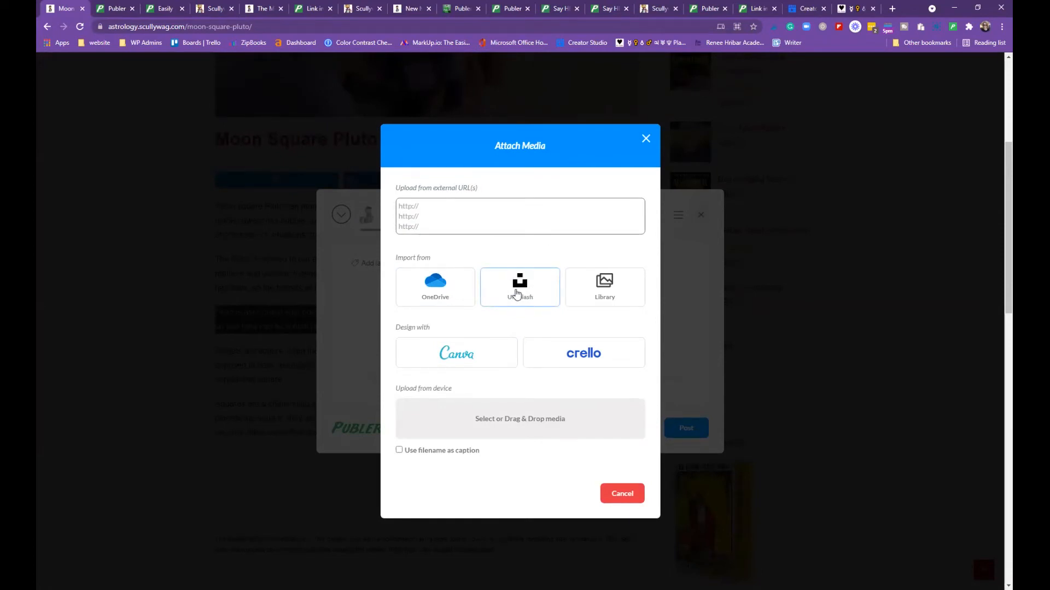
left_click(608, 287)
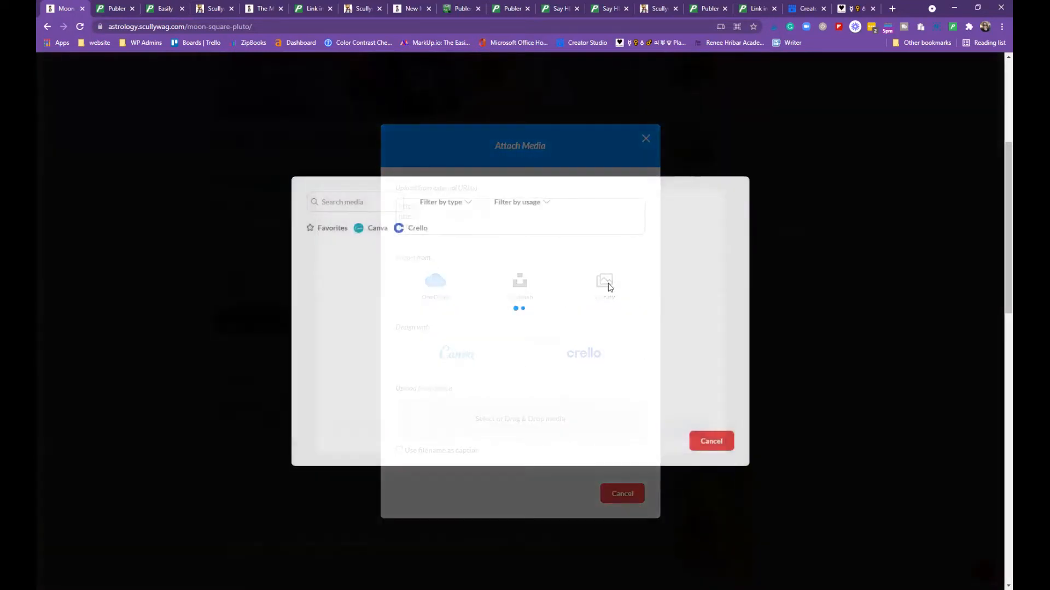
scroll(533, 298, "down", 8)
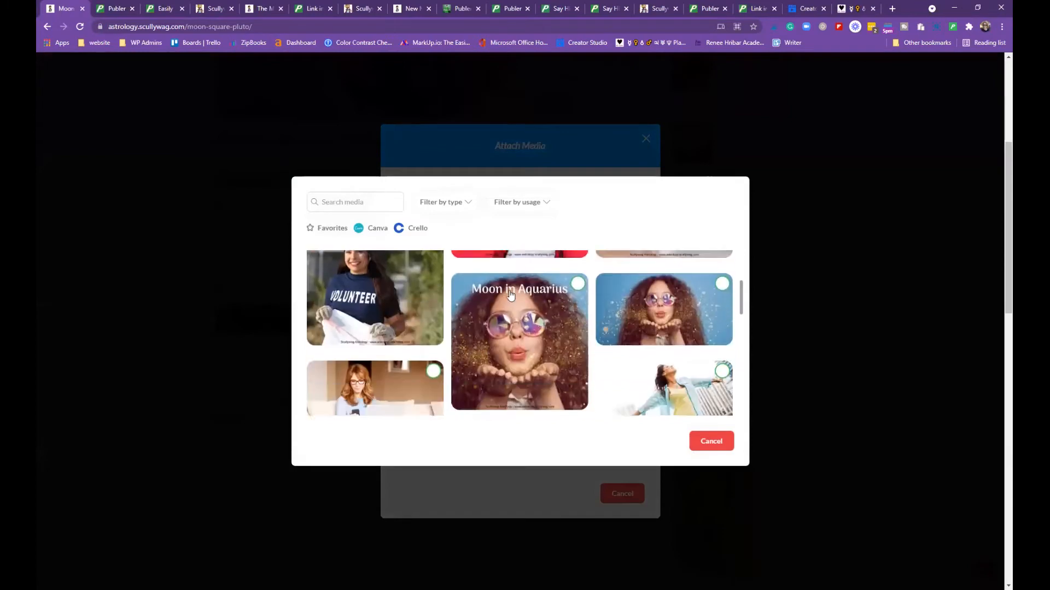
scroll(519, 316, "down", 8)
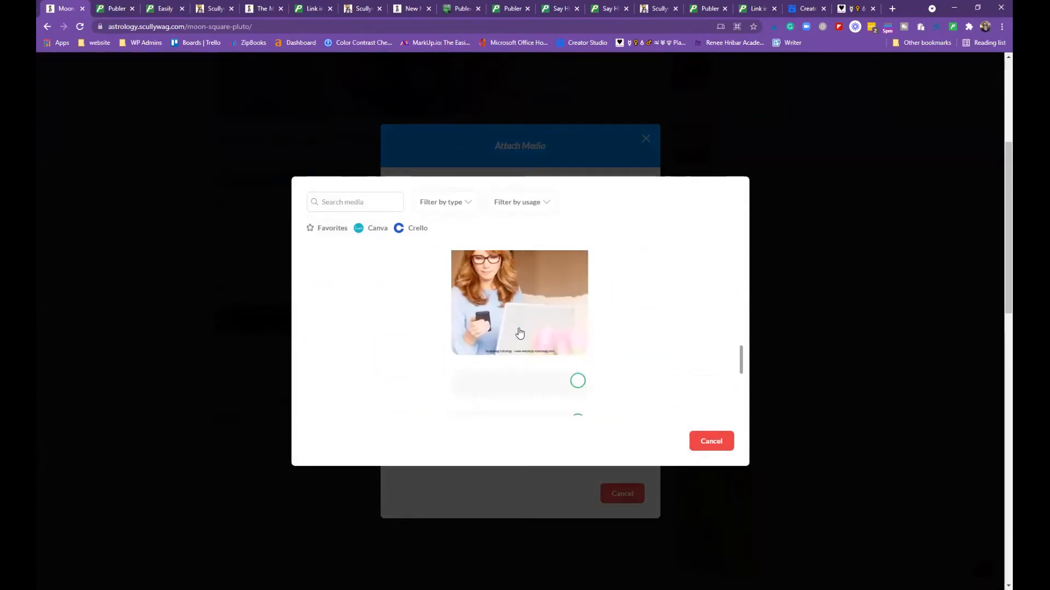
scroll(509, 312, "down", 10)
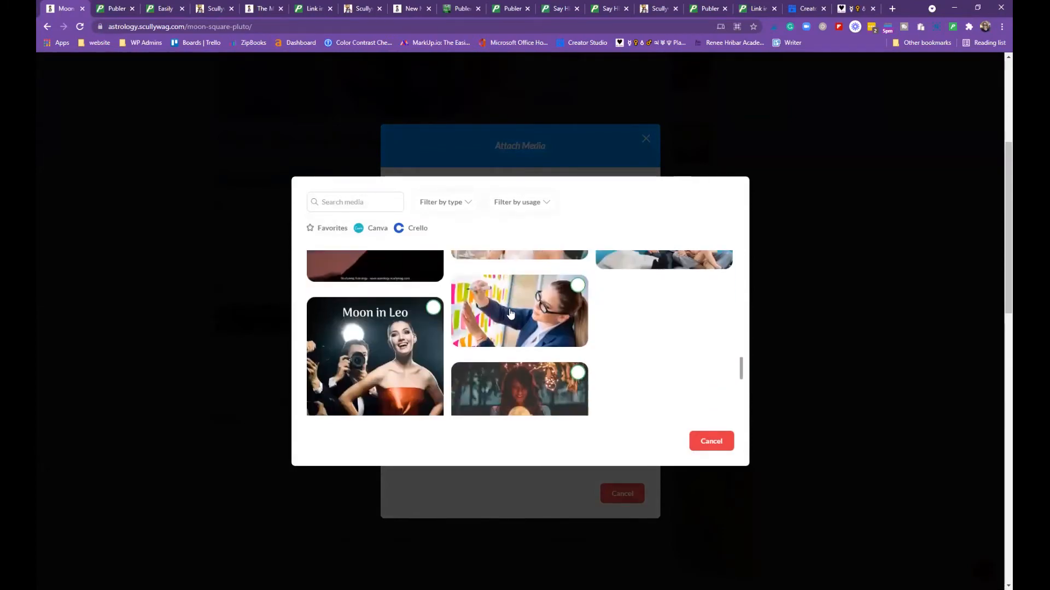
scroll(515, 310, "down", 10)
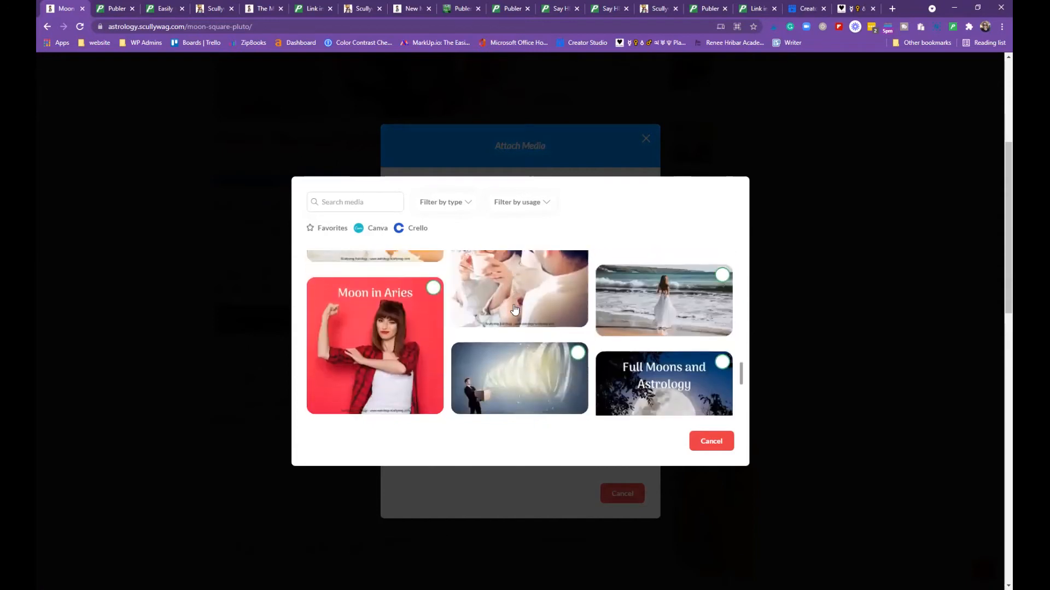
scroll(513, 306, "down", 1)
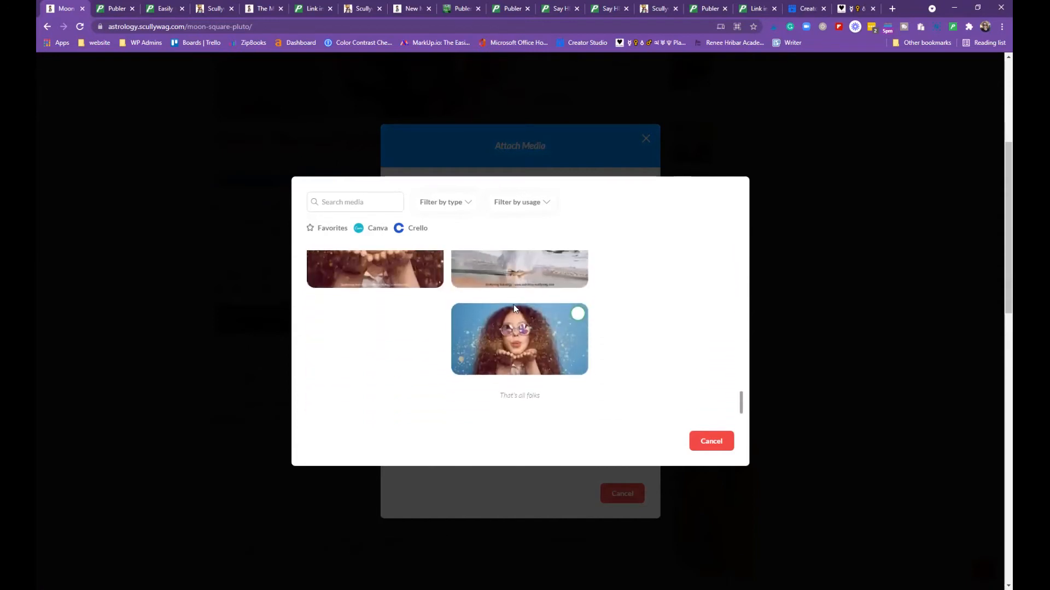
left_click(577, 311)
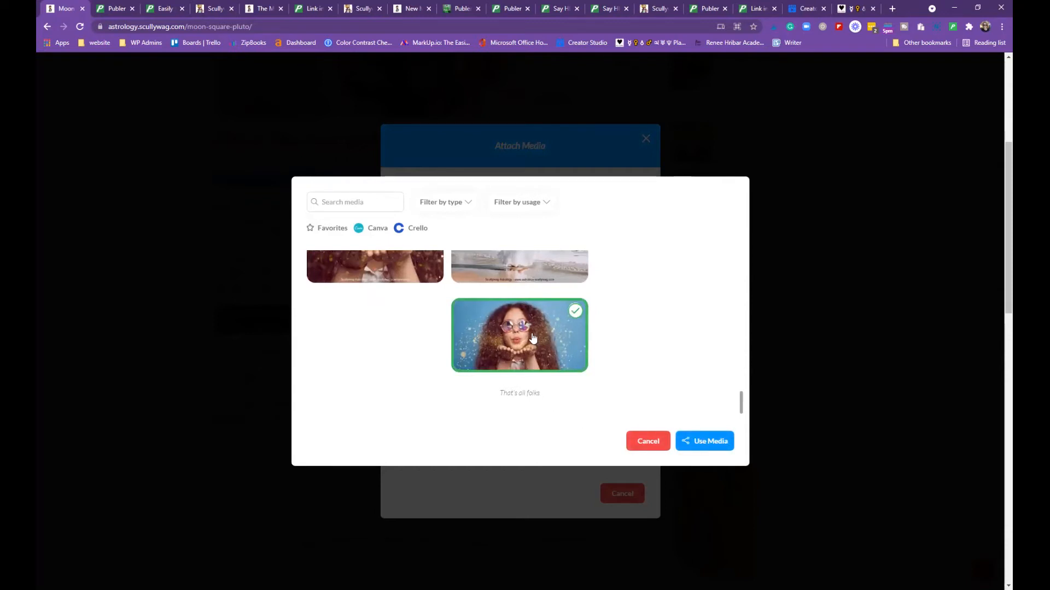
left_click(705, 440)
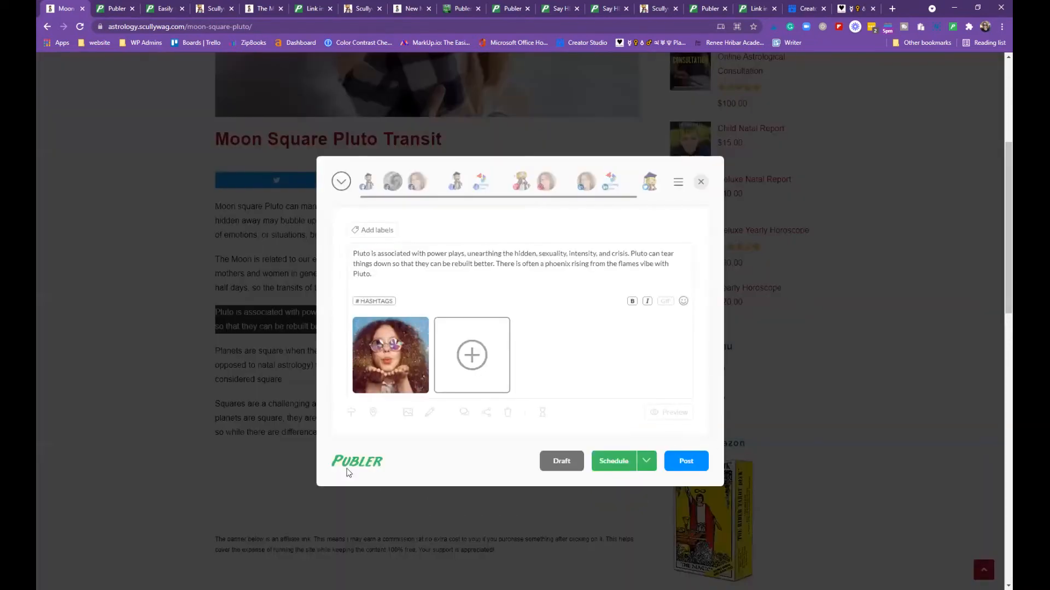
Check the other scheduling options, then close the image post without publishing
left_click(646, 463)
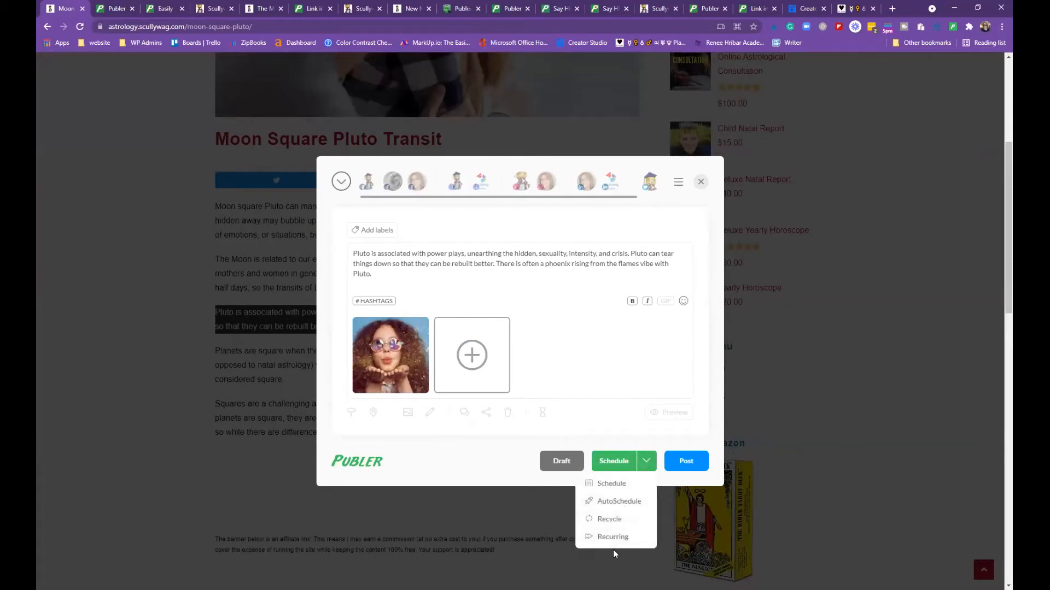
left_click(646, 463)
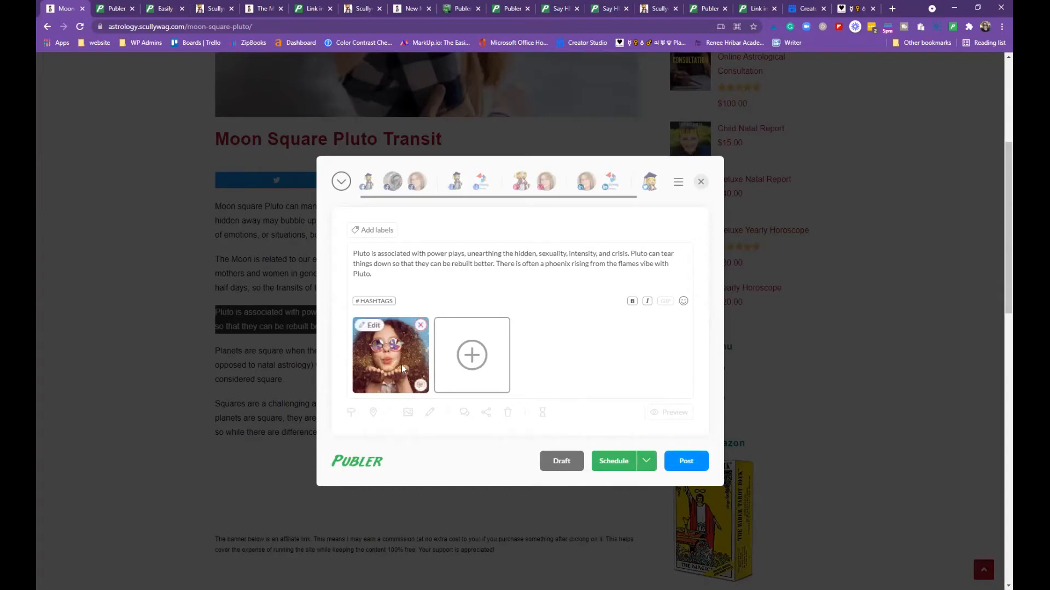
left_click(700, 182)
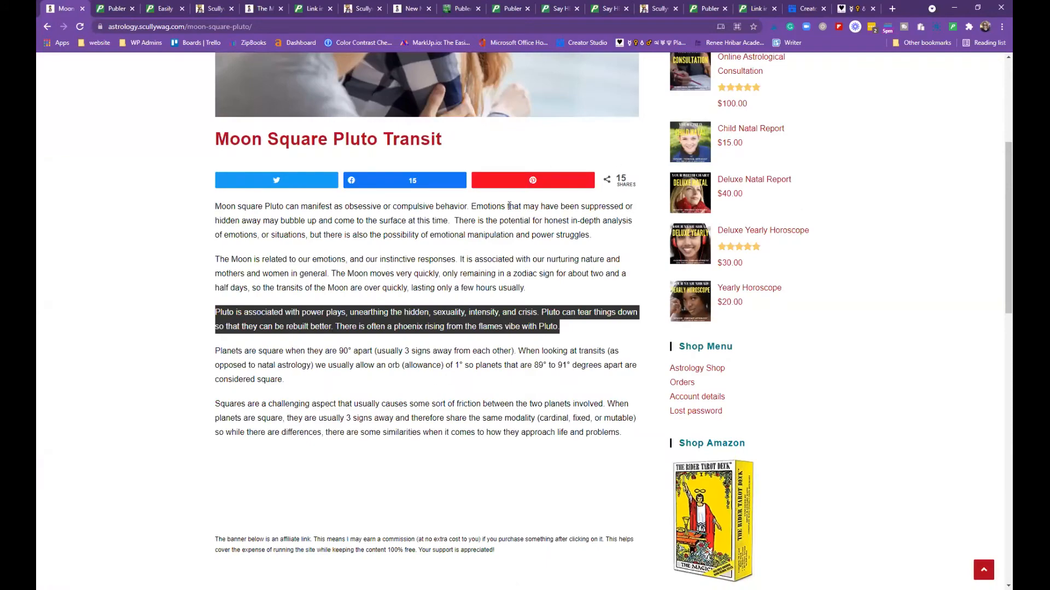
Clear the Pluto paragraph selection and start a fresh Publer post with the article's link preview
left_click(159, 270)
scroll(157, 320, "up", 5)
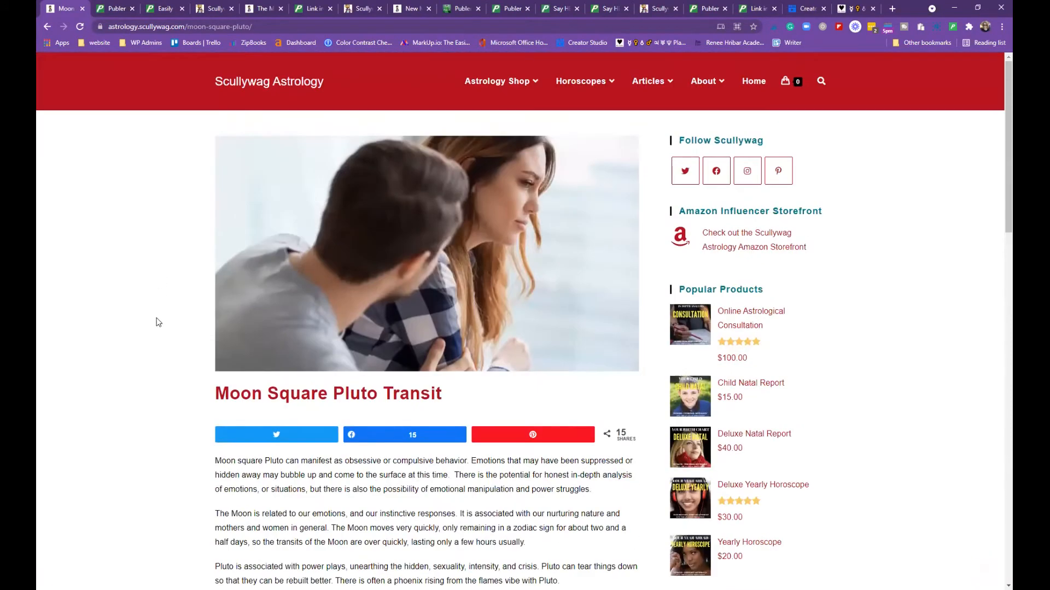
scroll(137, 376, "down", 3)
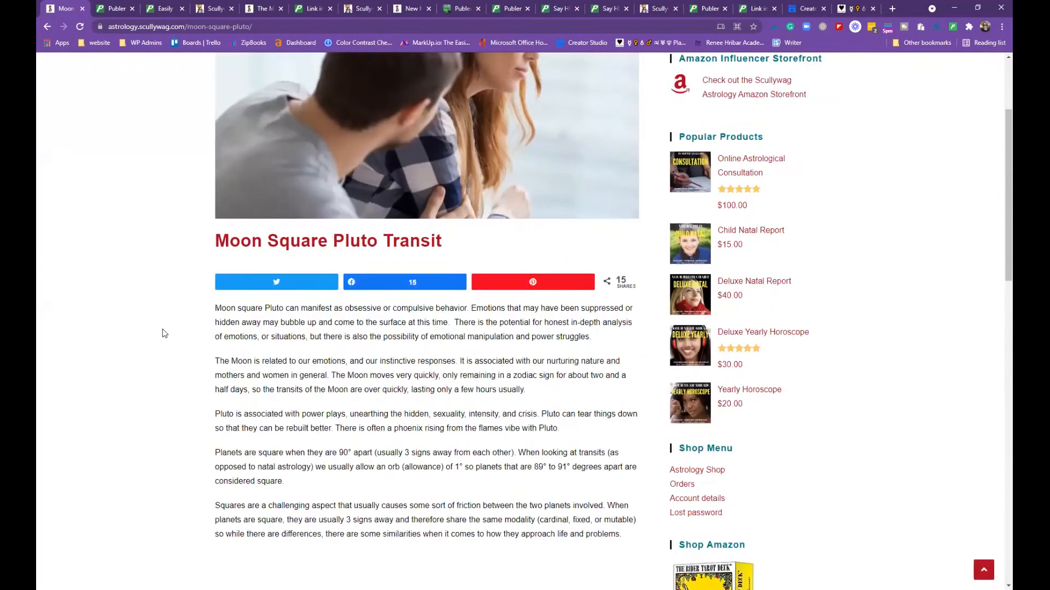
left_click(952, 27)
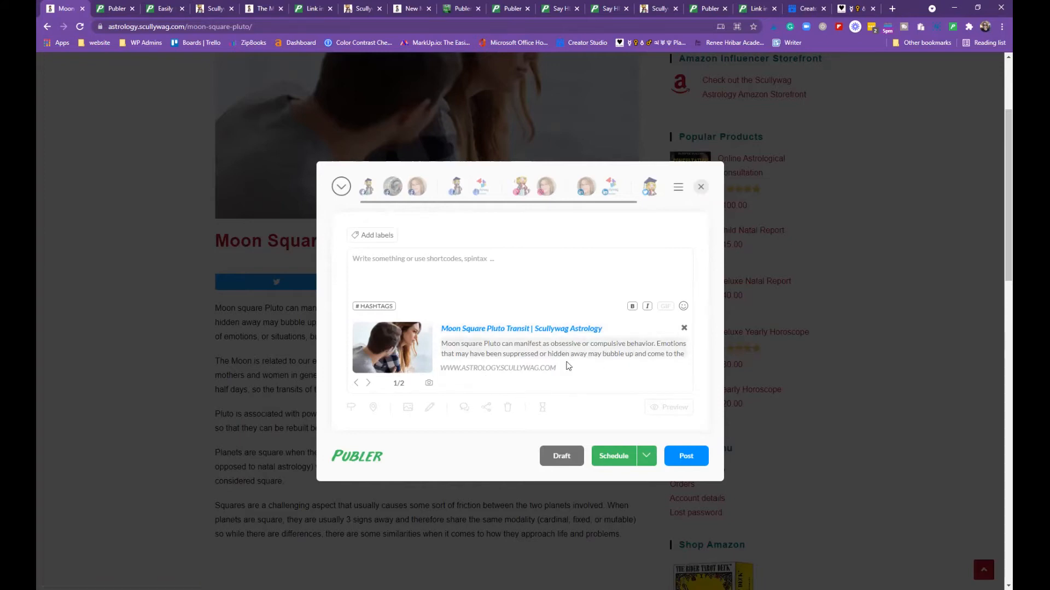
Target the Scullywag Astro group accounts and remove the Google account in the open composer
left_click(340, 187)
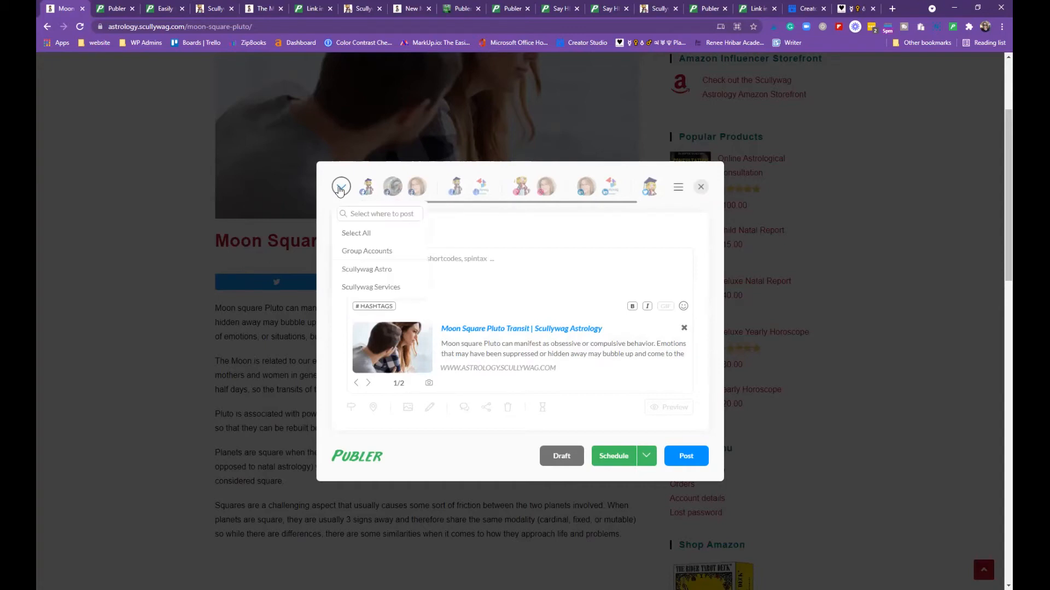
left_click(358, 270)
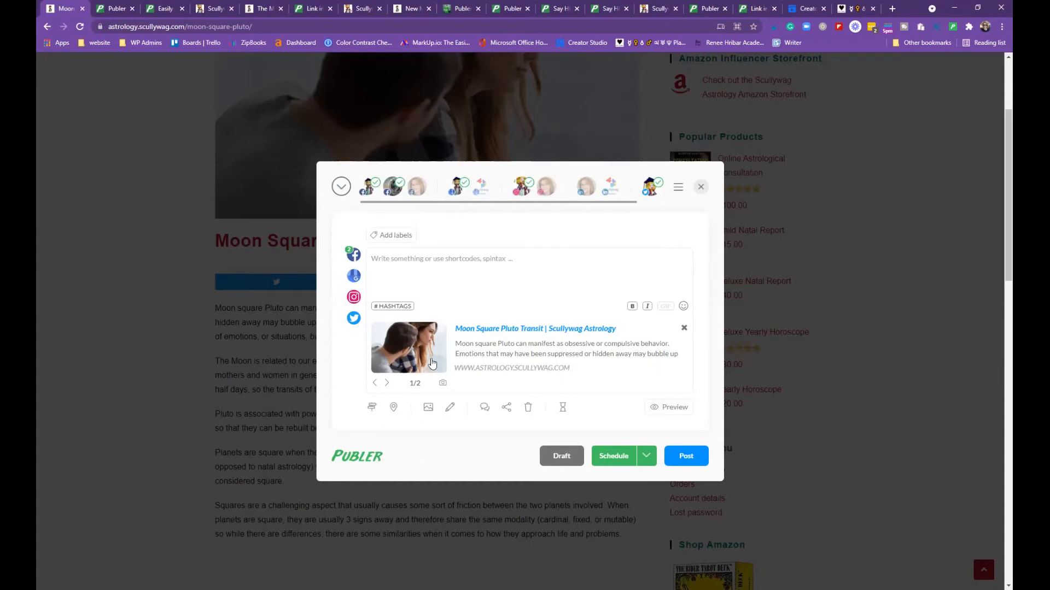
left_click(461, 188)
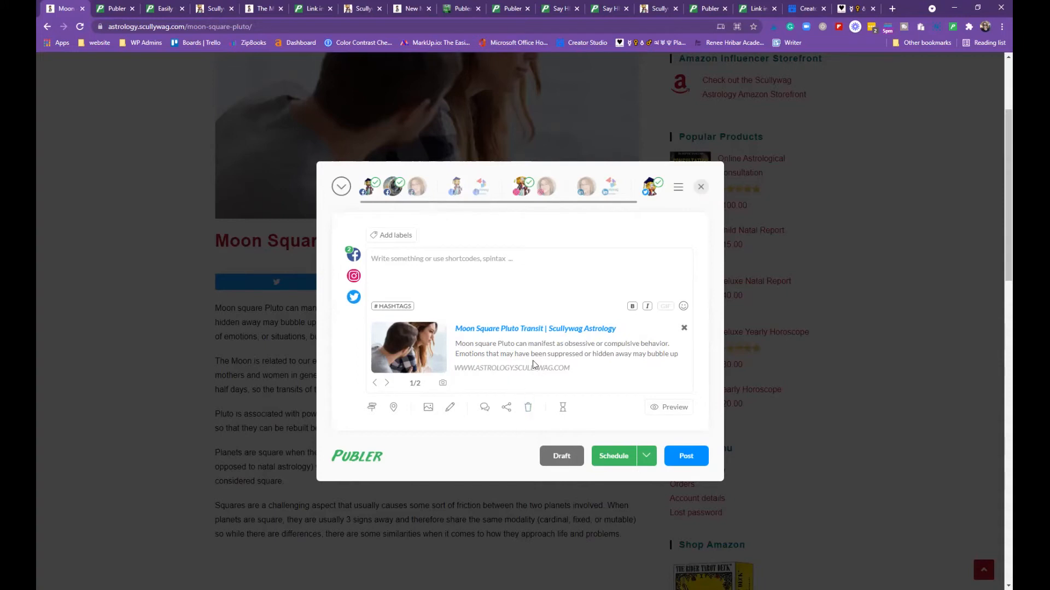
mouse_move(353, 256)
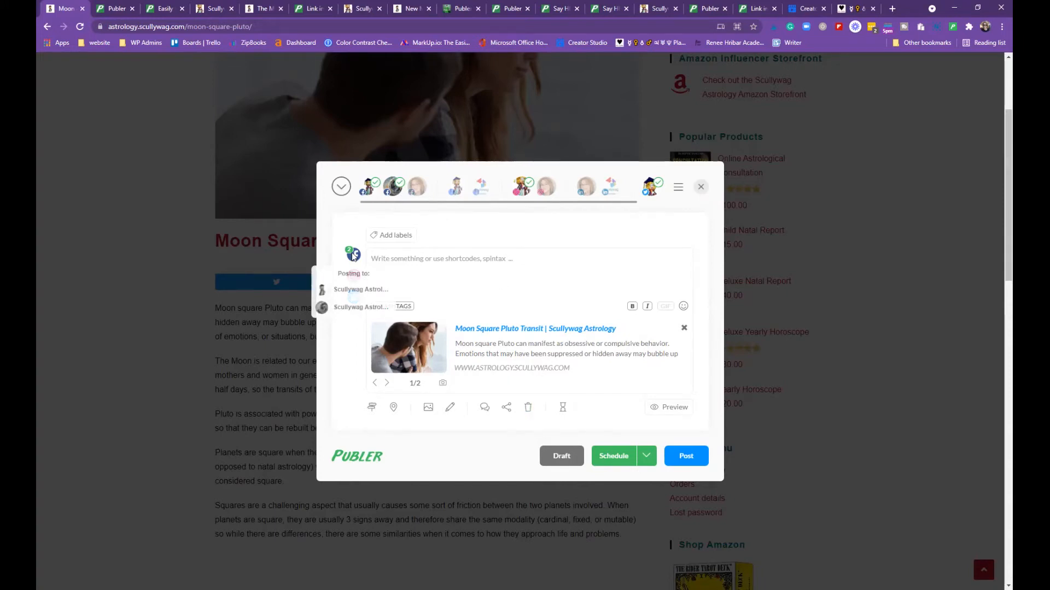
mouse_move(355, 278)
mouse_move(352, 305)
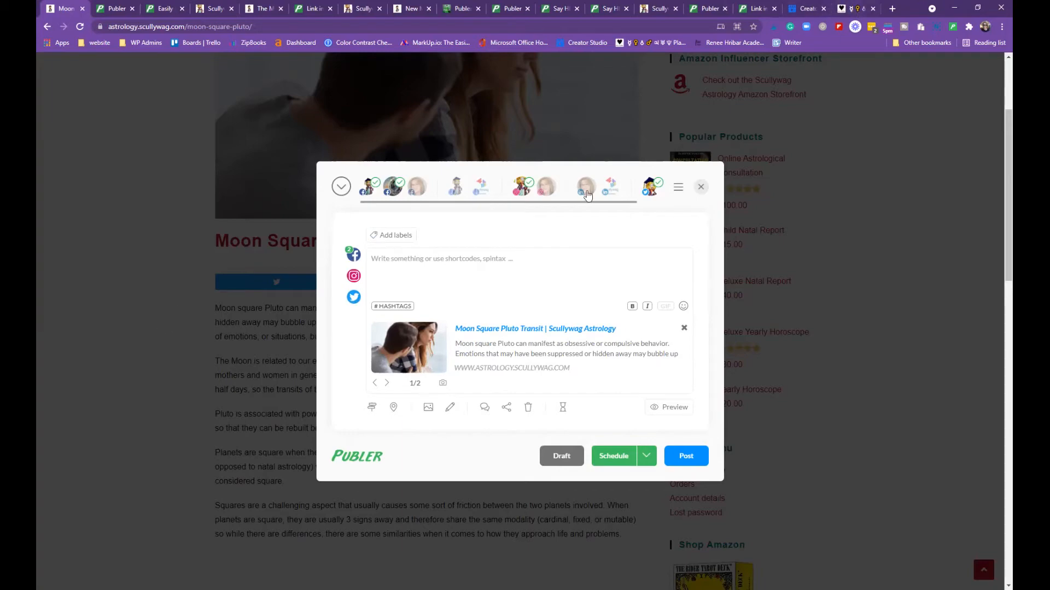
Copy the article's first three paragraphs and start a new Publer post with its account list showing
left_click(701, 187)
scroll(191, 350, "down", 3)
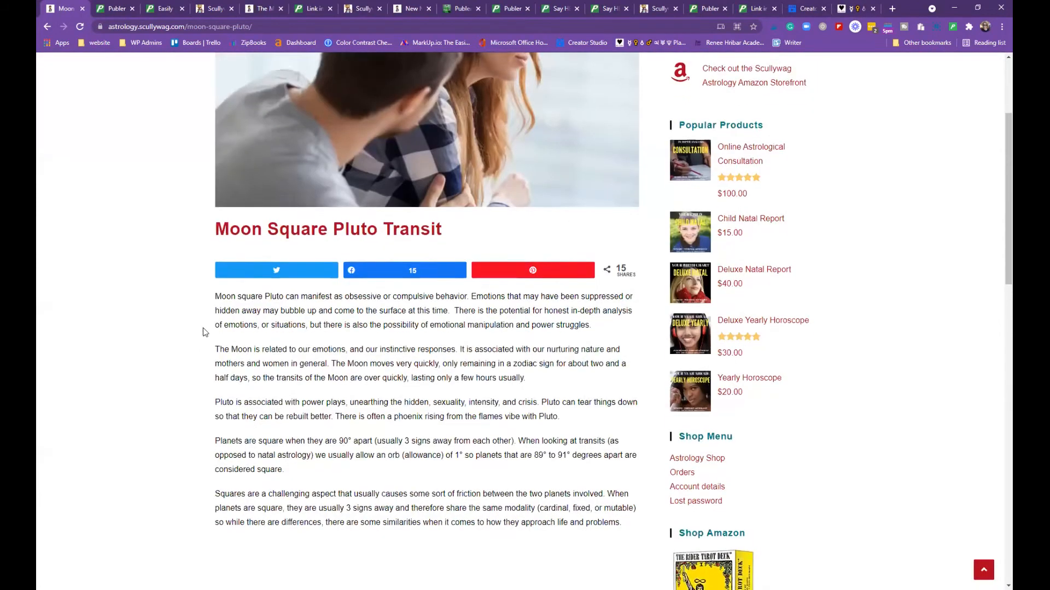
left_click_drag(216, 208, 576, 329)
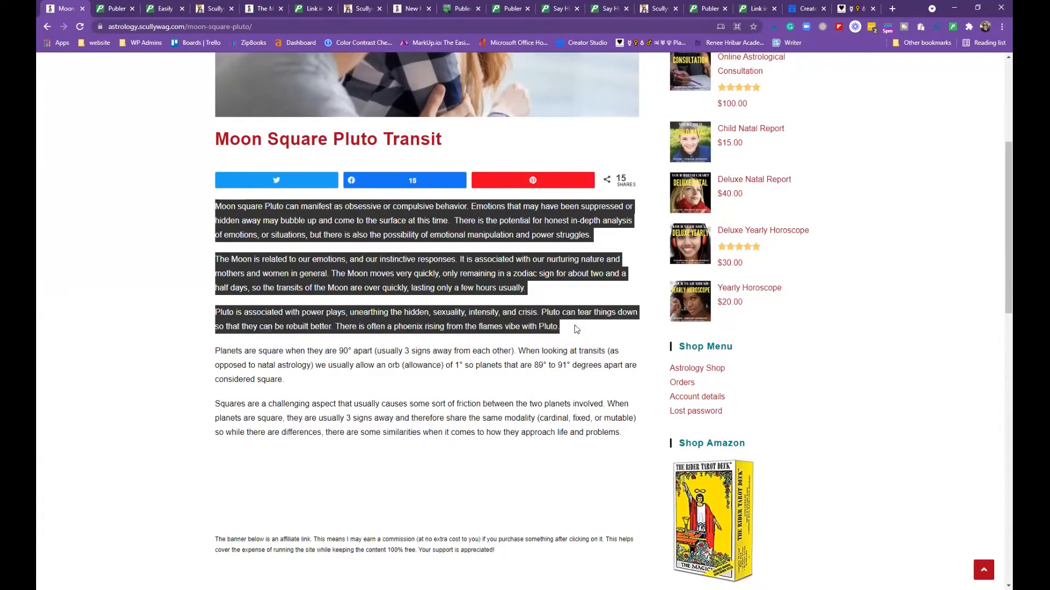
right_click(532, 270)
left_click(556, 276)
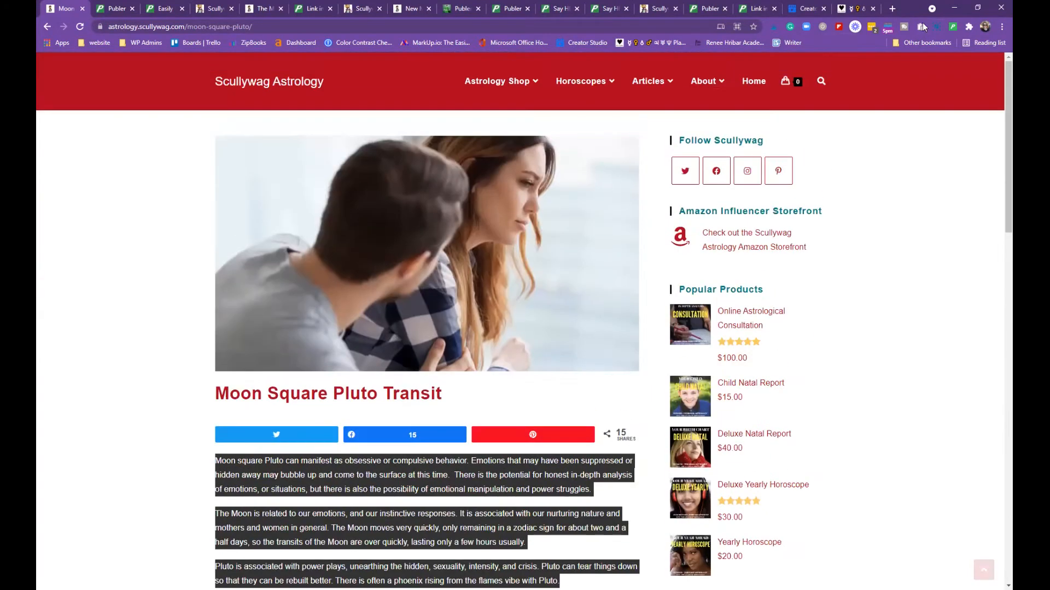
left_click(953, 28)
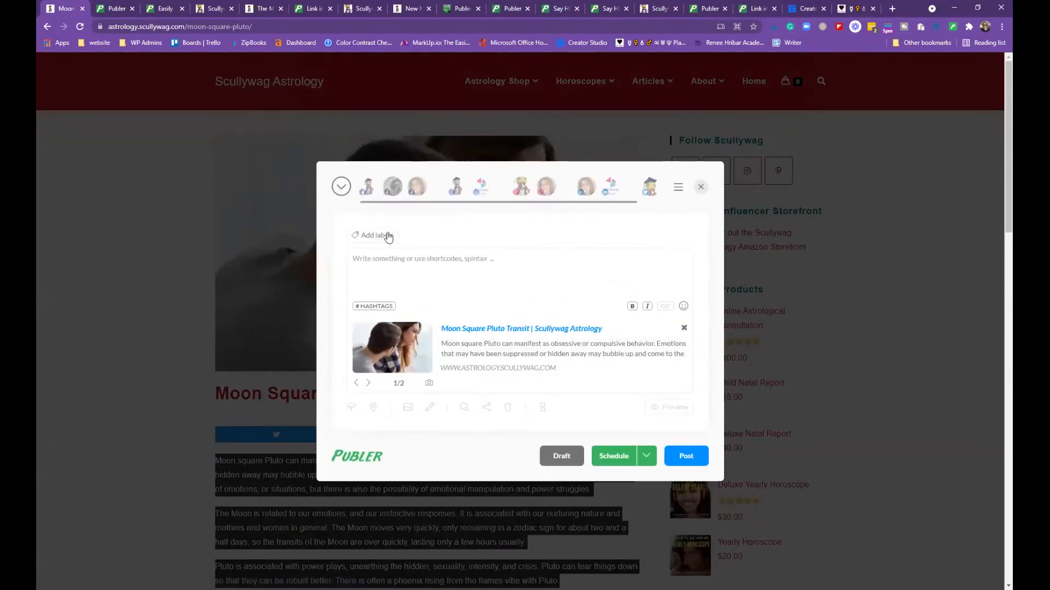
left_click(342, 186)
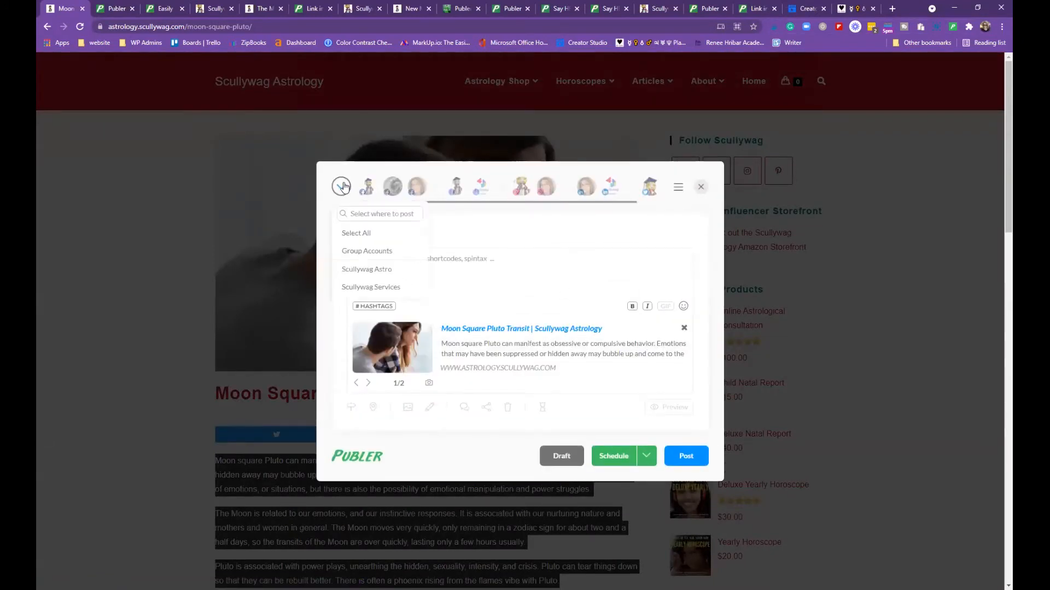
Post to Scullywag Astro without Google, paste the three Moon square Pluto paragraphs, and add a new line
left_click(378, 269)
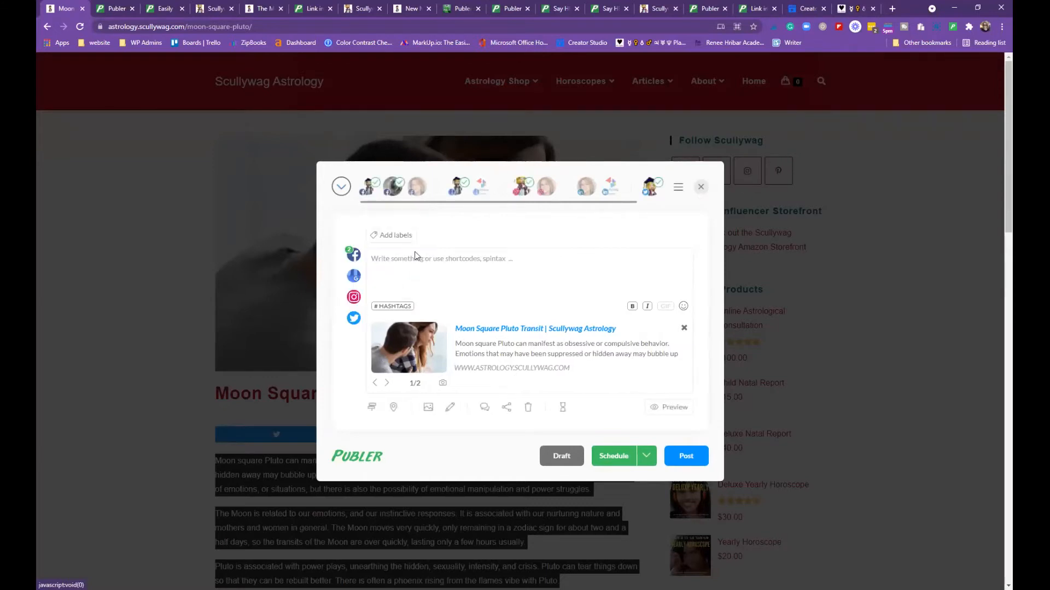
left_click(463, 184)
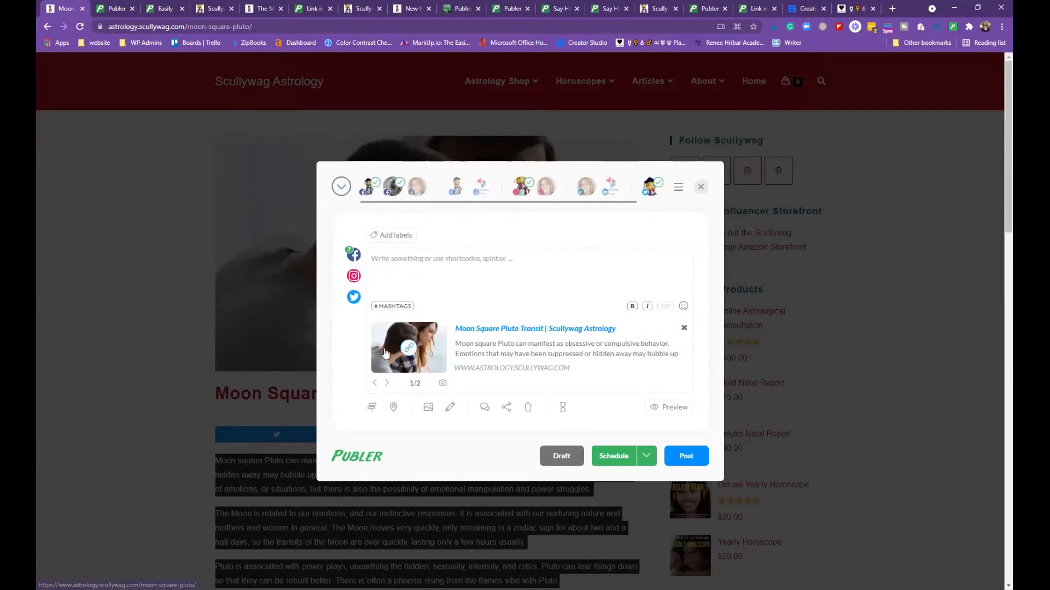
right_click(398, 255)
left_click(422, 333)
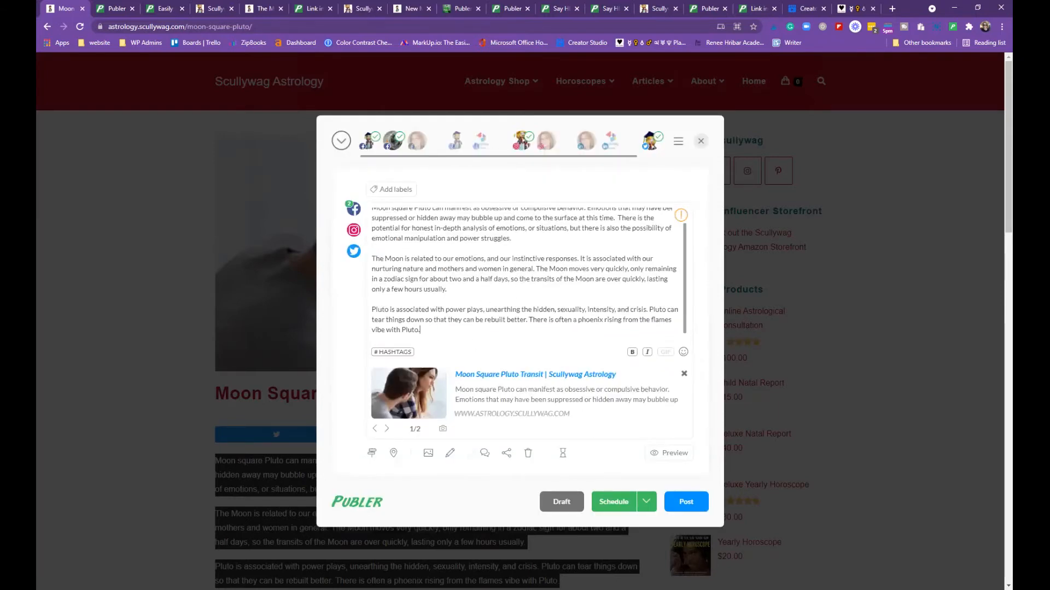
key("Return")
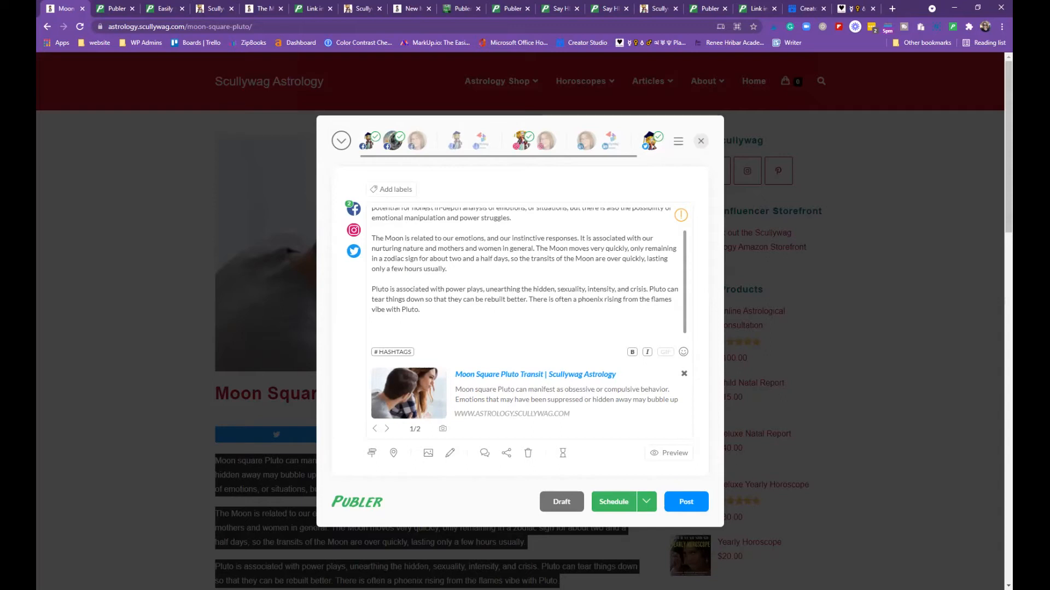
Insert the AquariusMoon shortcode on its own line below the pasted paragraphs
type("[[")
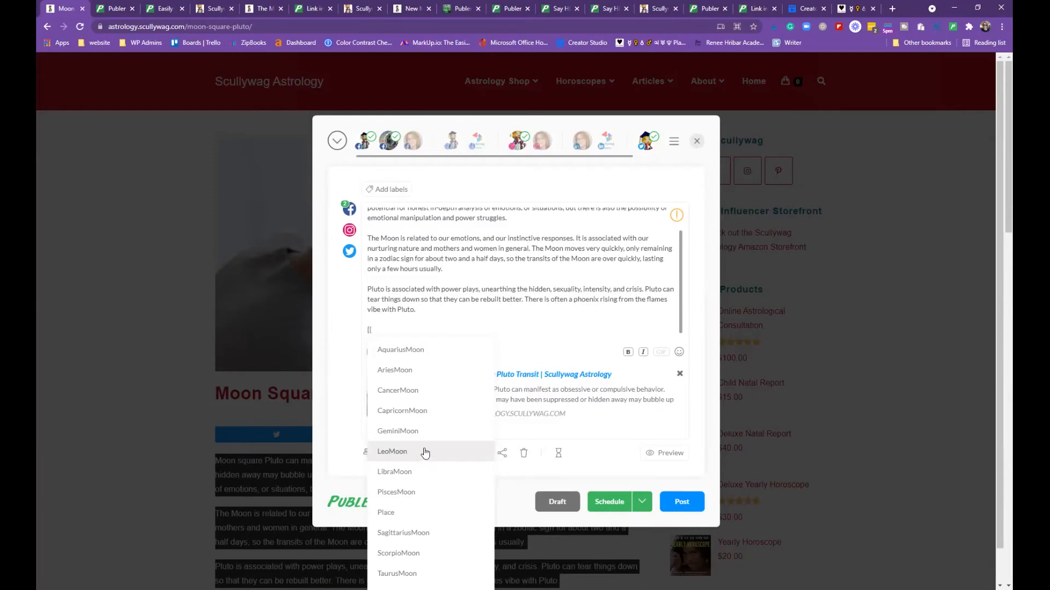
scroll(424, 455, "down", 1)
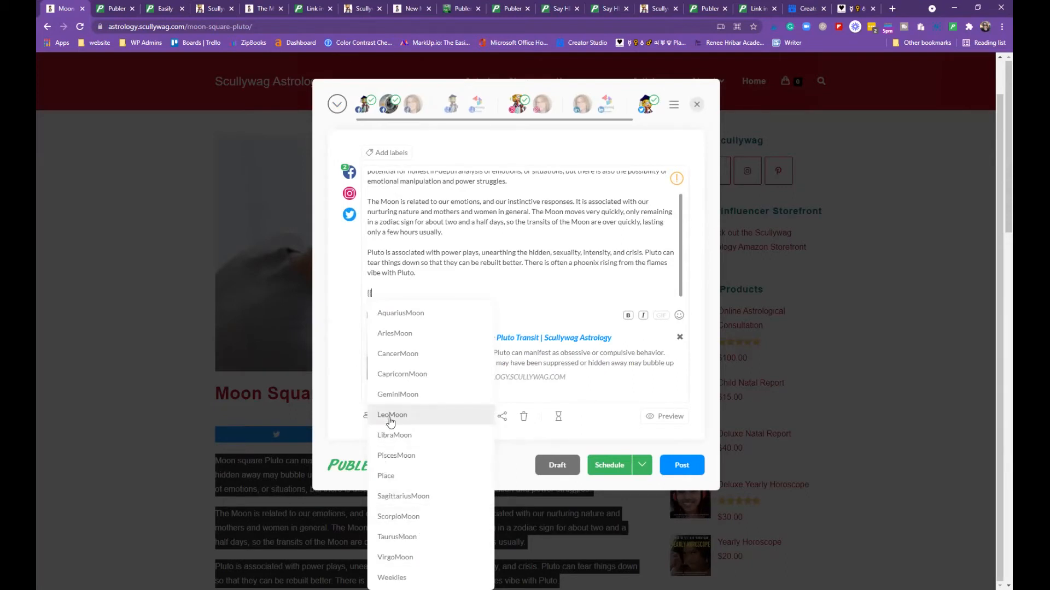
left_click(412, 315)
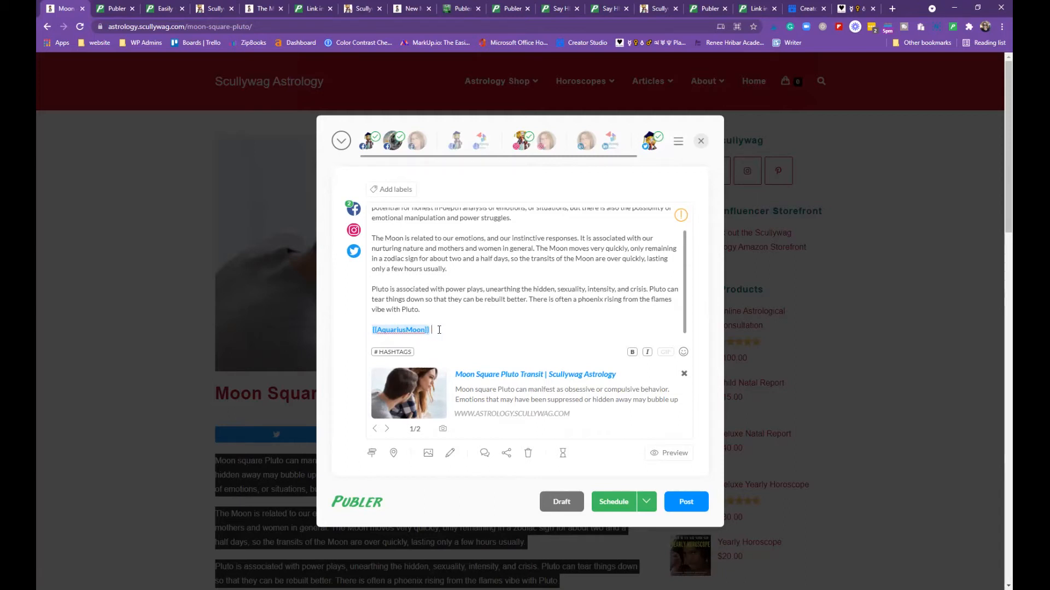
Make the post's opening Moon square Pluto sentence bold
scroll(474, 312, "down", 3)
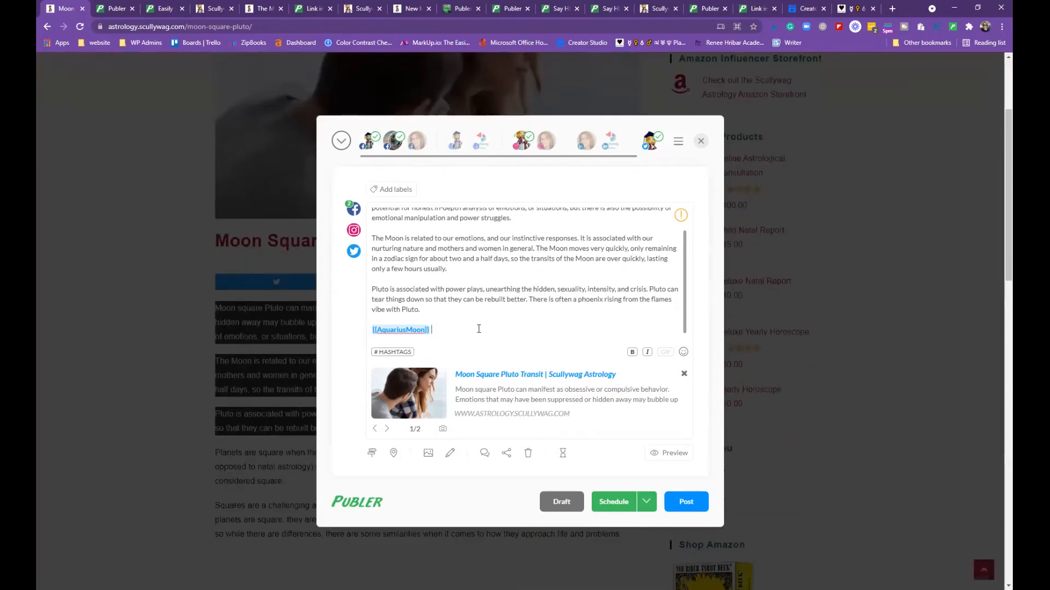
scroll(520, 315, "up", 1)
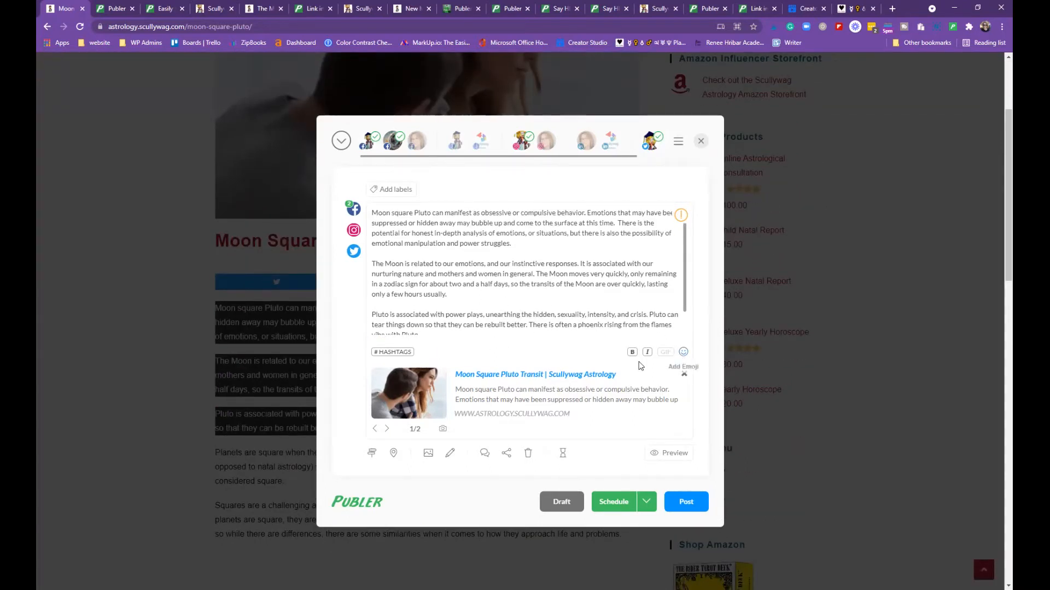
scroll(598, 304, "down", 1)
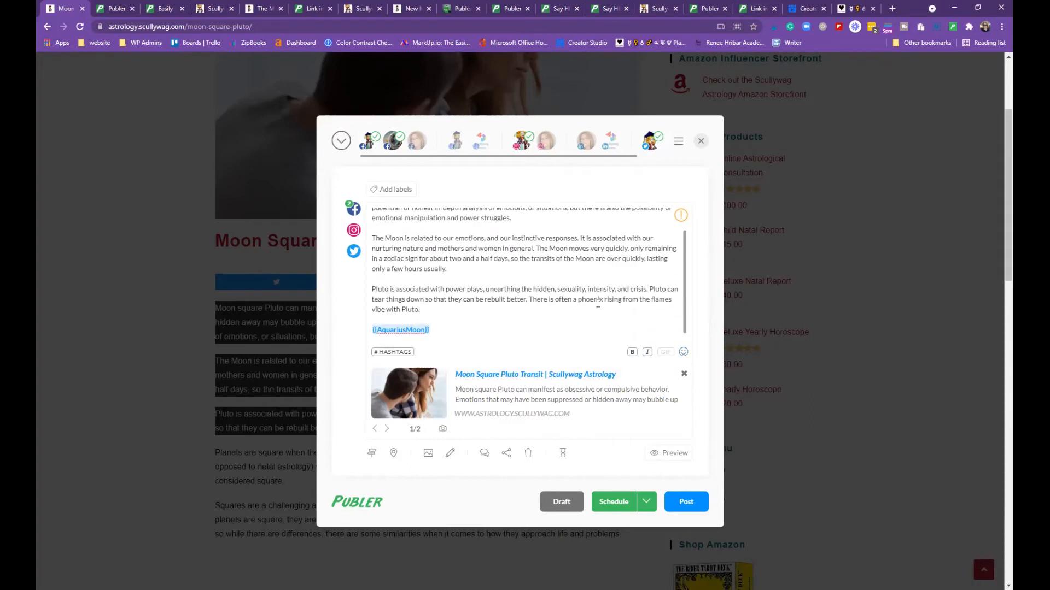
scroll(598, 303, "up", 2)
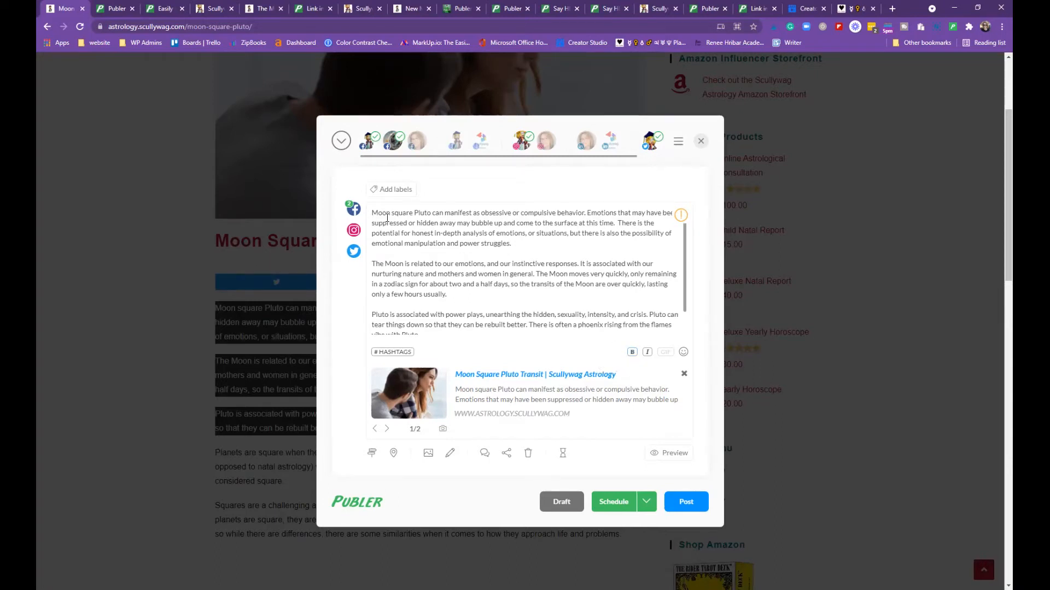
left_click_drag(373, 213, 586, 212)
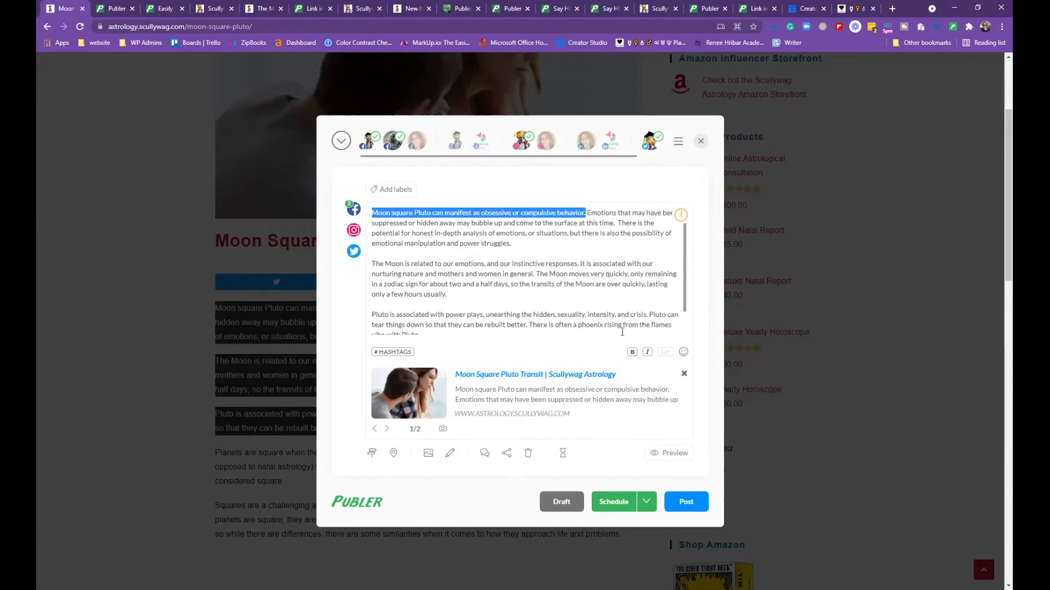
left_click(632, 352)
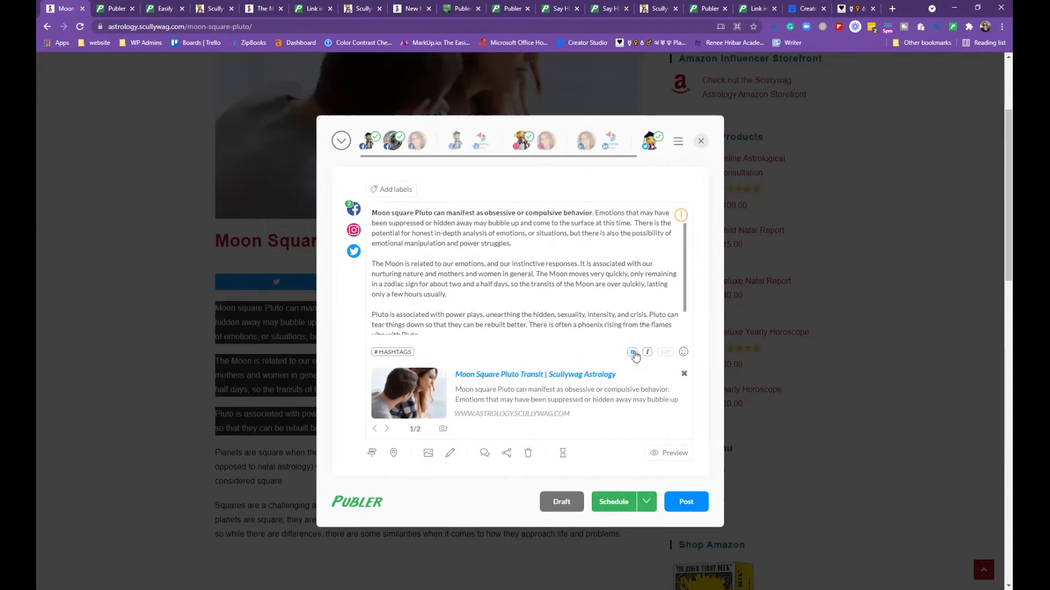
Split the post into separate Facebook, Instagram and Twitter versions
left_click(580, 299)
scroll(651, 252, "down", 1)
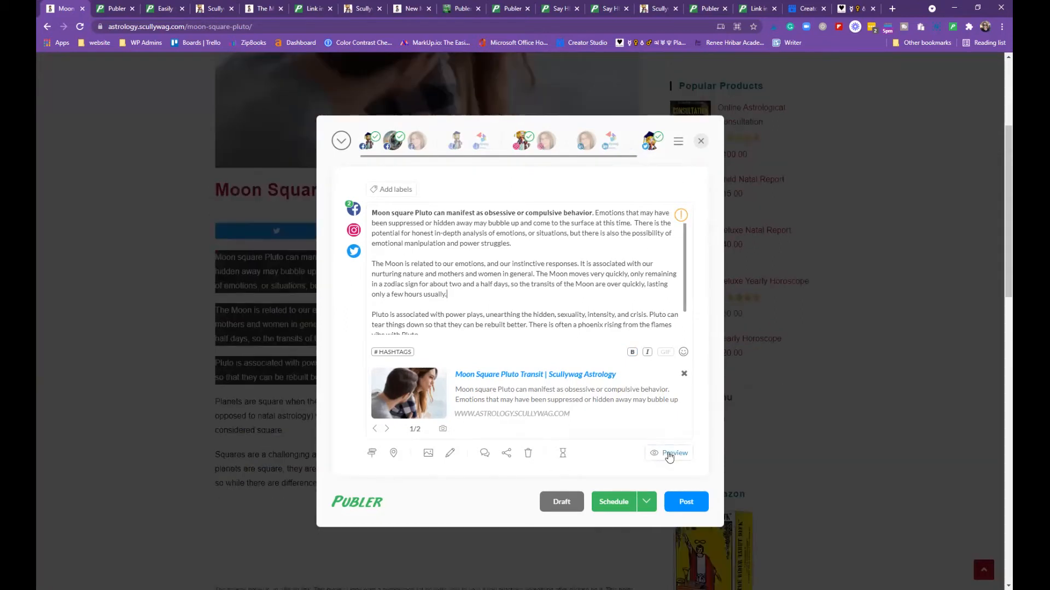
mouse_move(682, 214)
scroll(601, 272, "down", 2)
scroll(601, 272, "up", 2)
scroll(601, 272, "down", 1)
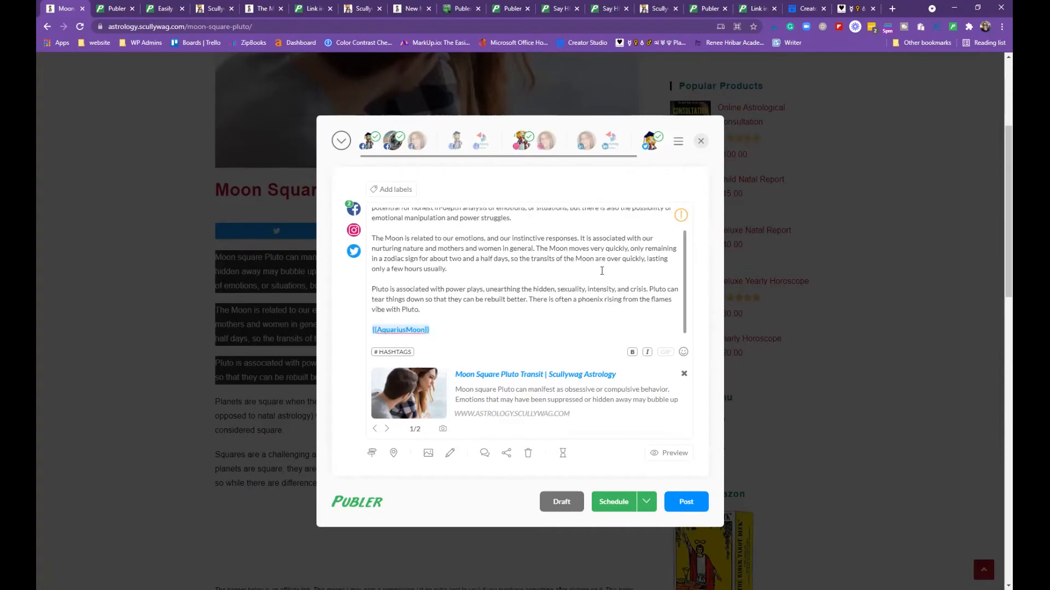
scroll(603, 271, "up", 1)
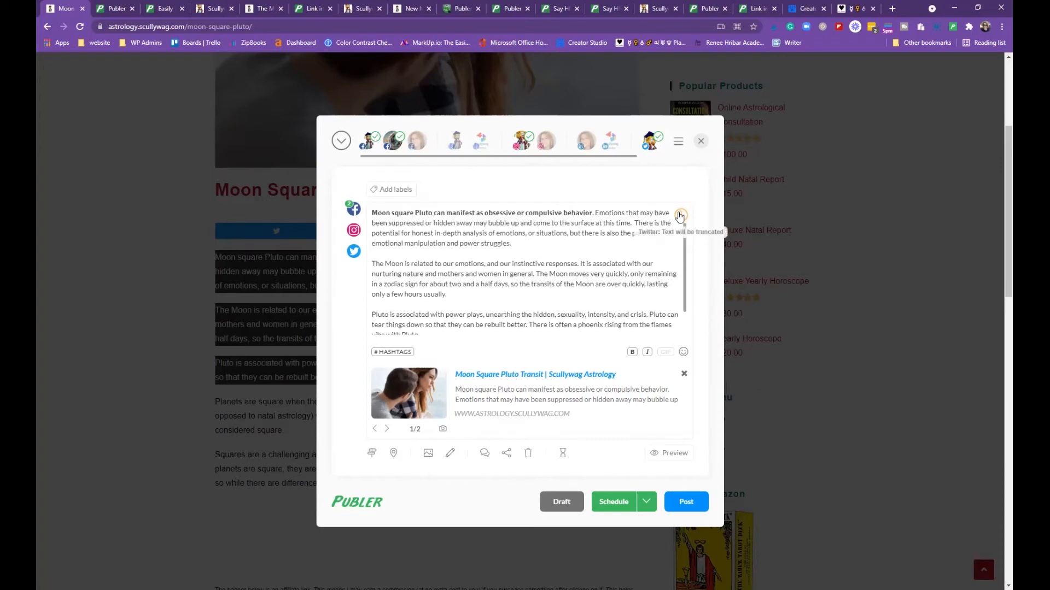
left_click(479, 223)
scroll(614, 222, "down", 1)
scroll(614, 222, "down", 2)
scroll(602, 246, "up", 2)
scroll(579, 268, "down", 2)
scroll(579, 268, "up", 3)
scroll(629, 235, "down", 3)
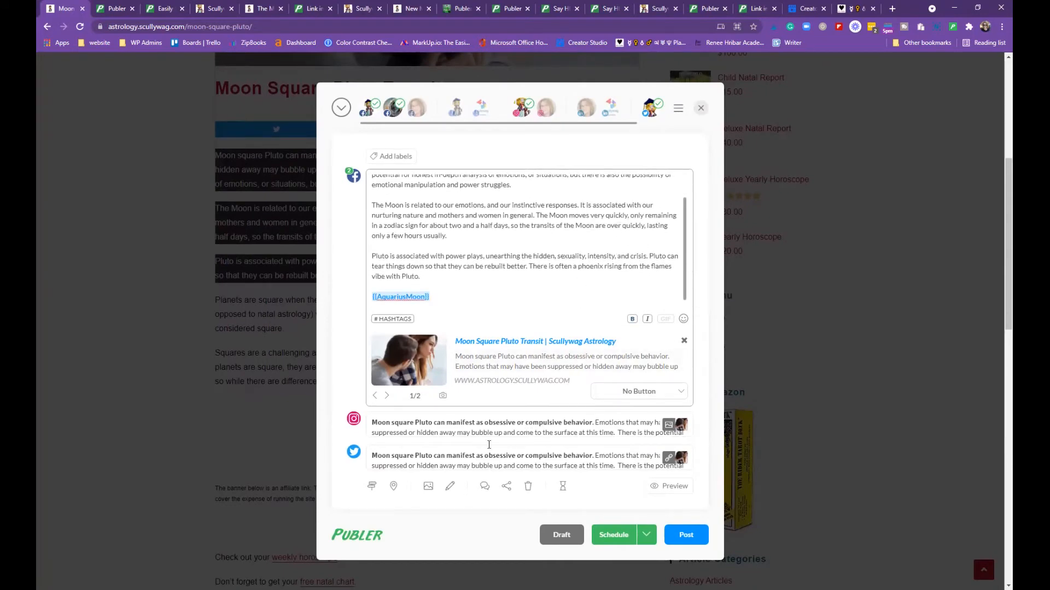
Cut the Twitter version to its first two sentences plus the AquariusMoon tag, leaving 275 characters
left_click(495, 423)
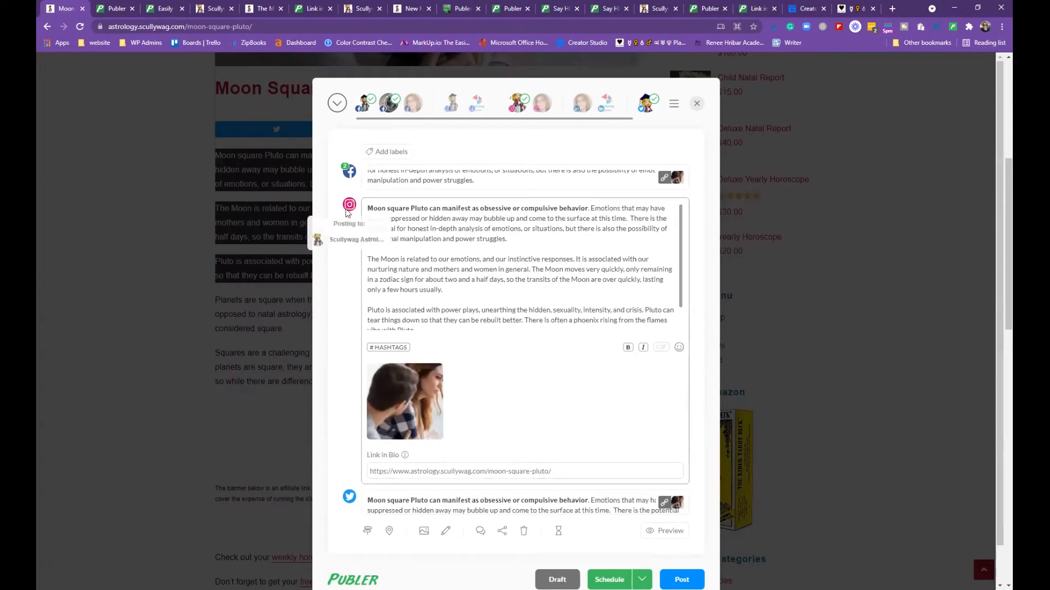
scroll(468, 310, "down", 3)
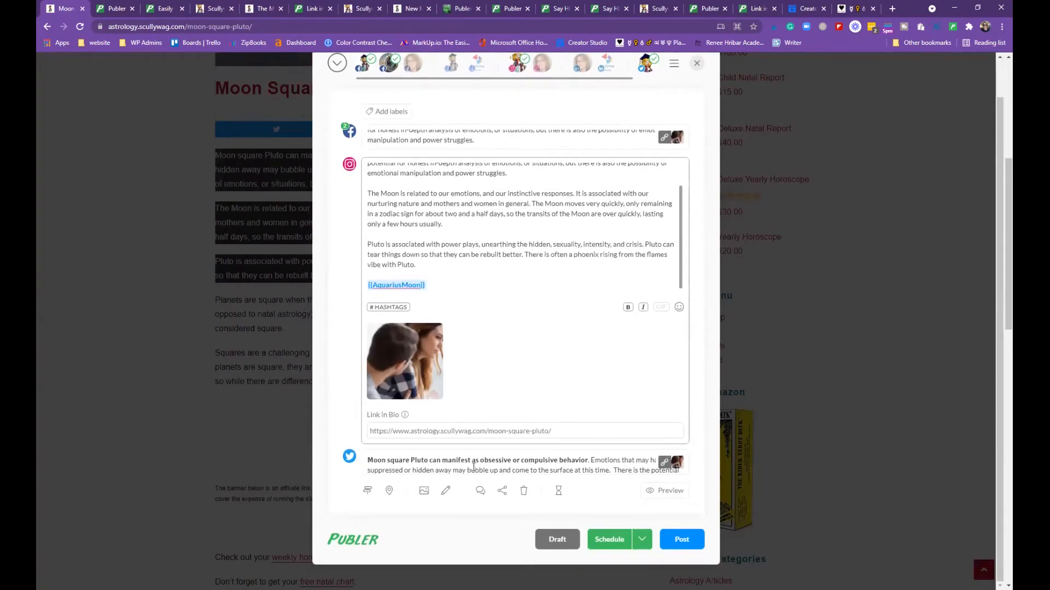
left_click(474, 467)
scroll(424, 257, "down", 3)
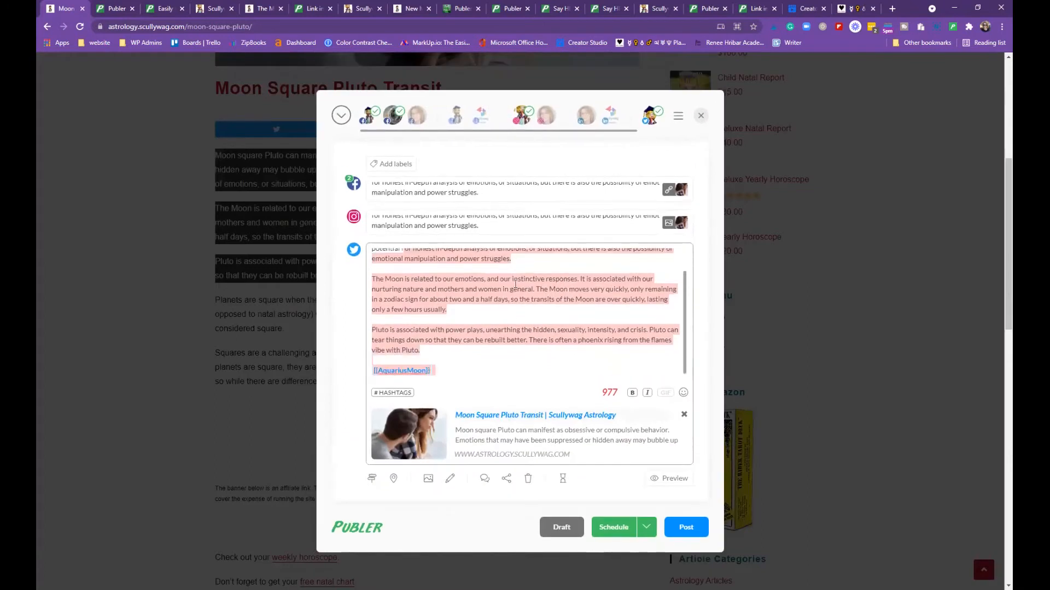
scroll(424, 256, "up", 3)
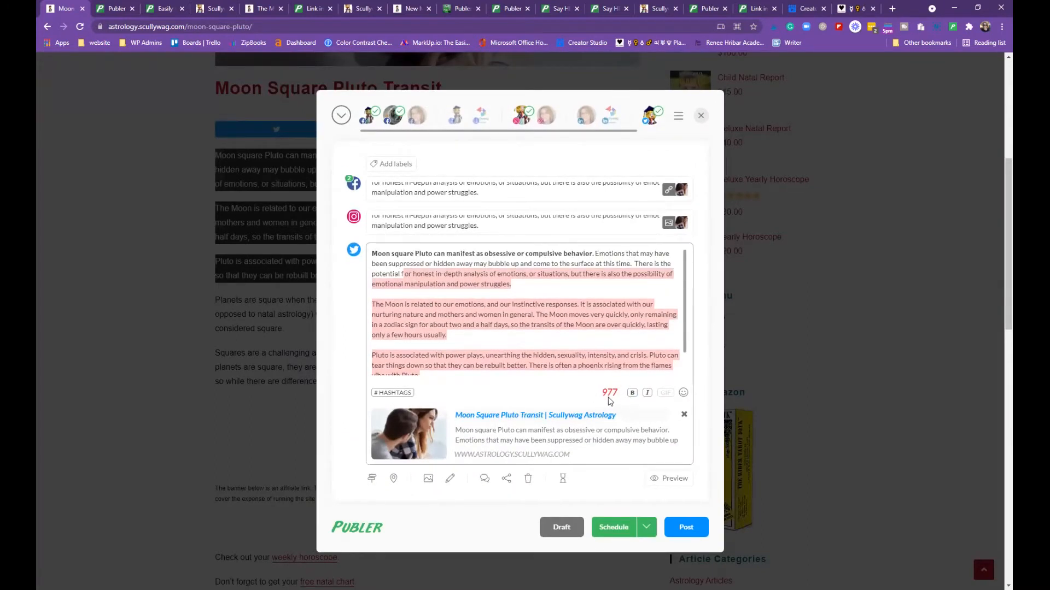
scroll(528, 335, "up", 1)
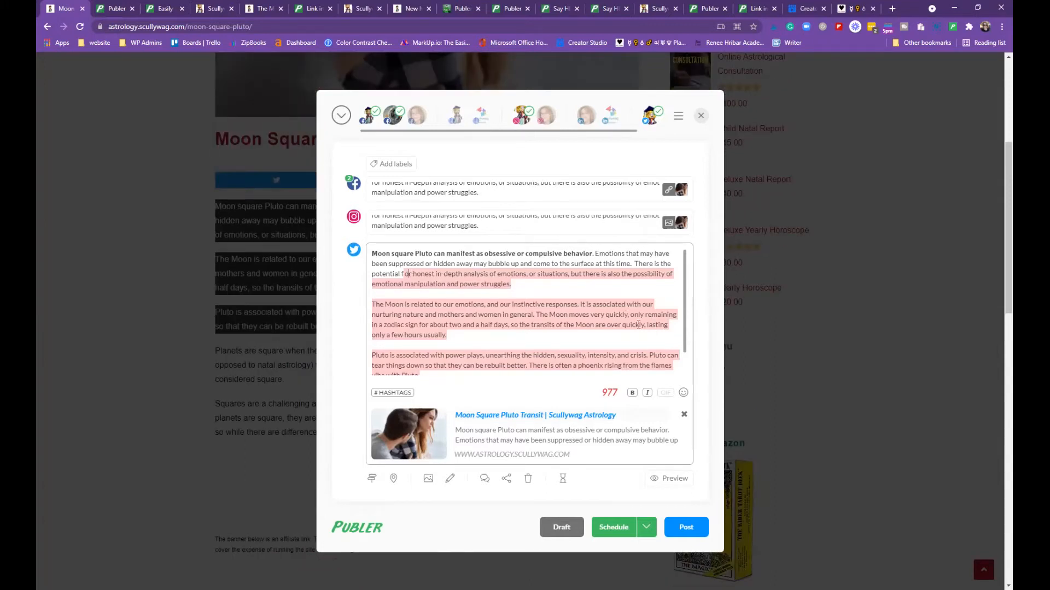
scroll(626, 315, "down", 1)
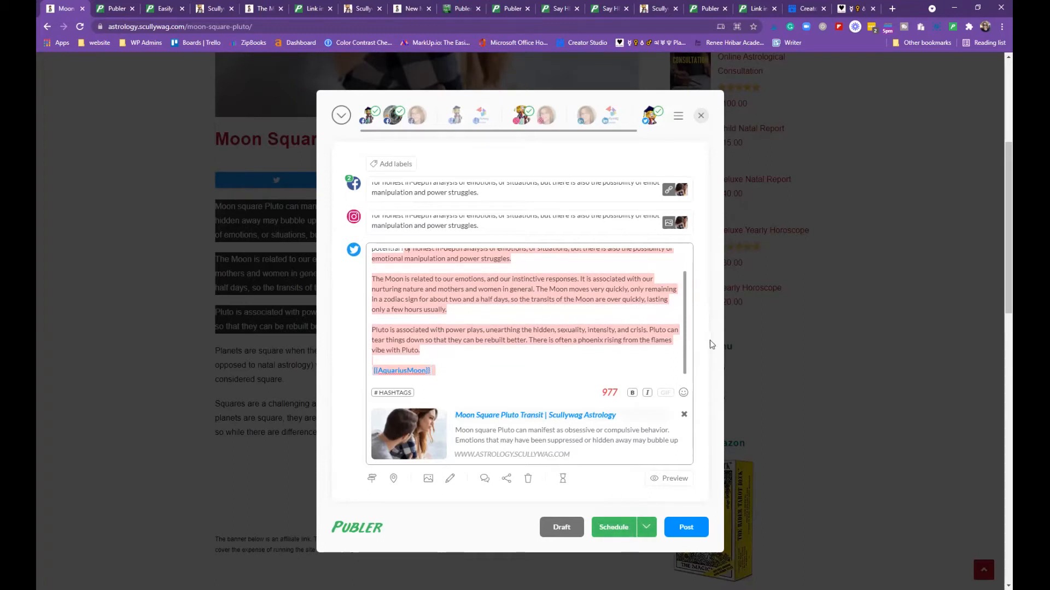
scroll(574, 311, "up", 1)
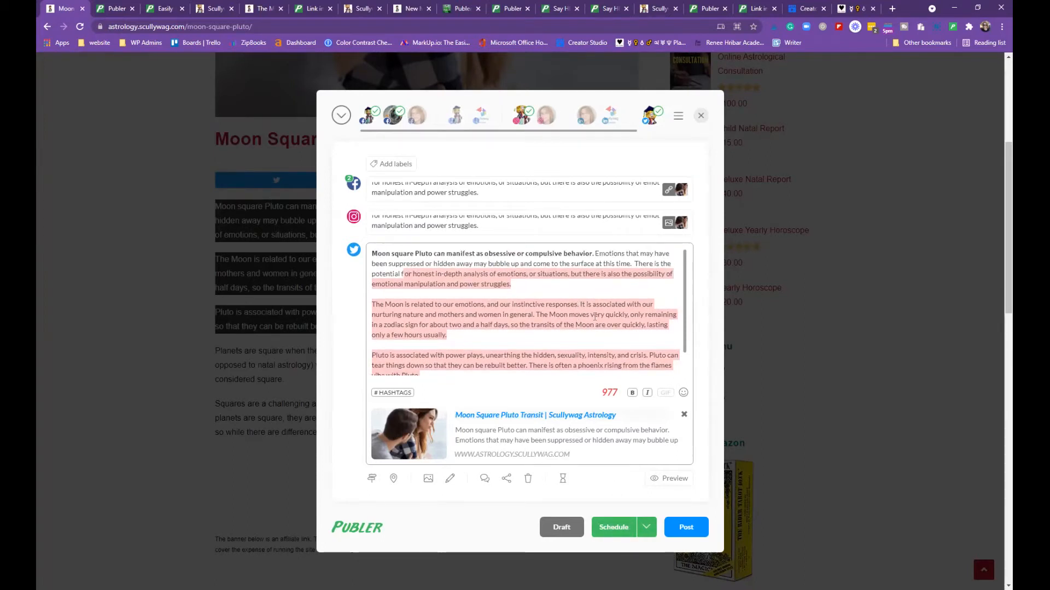
left_click_drag(634, 263, 656, 348)
key("BackSpace")
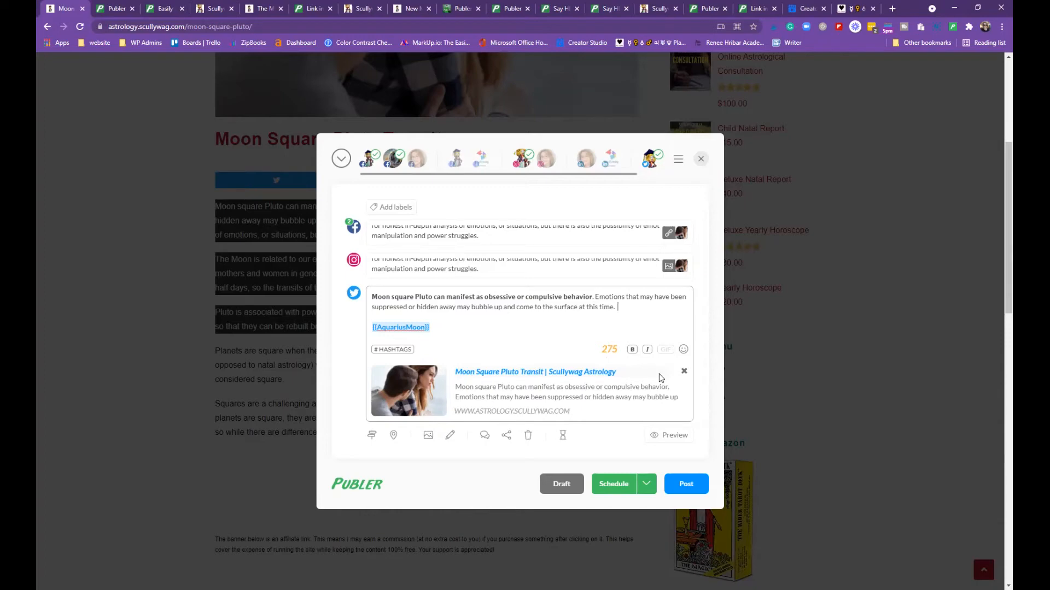
Preview the post in mobile and desktop layouts for the second account and Instagram
left_click(665, 435)
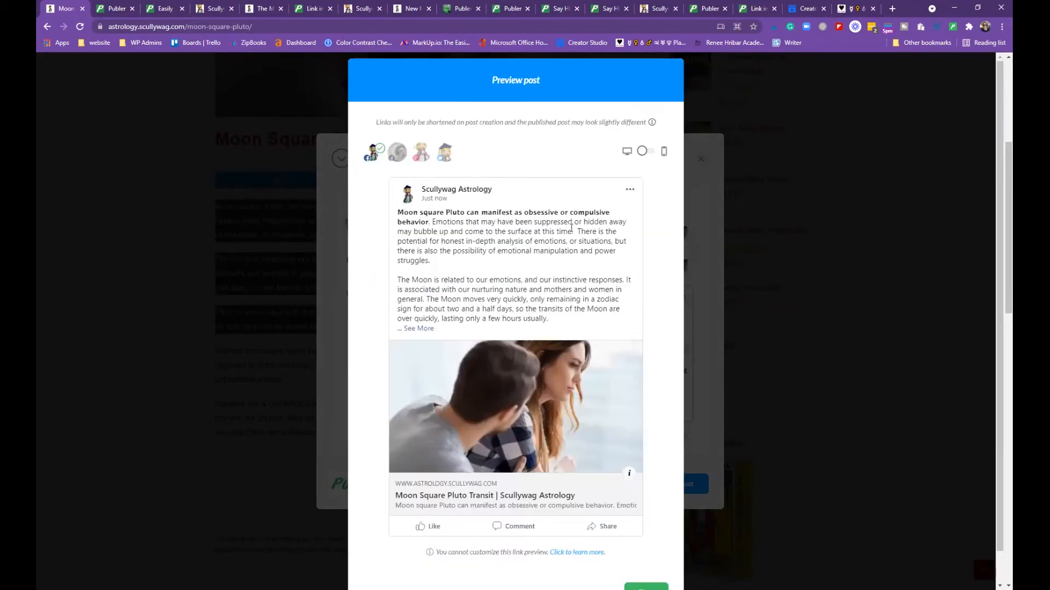
scroll(429, 226, "down", 1)
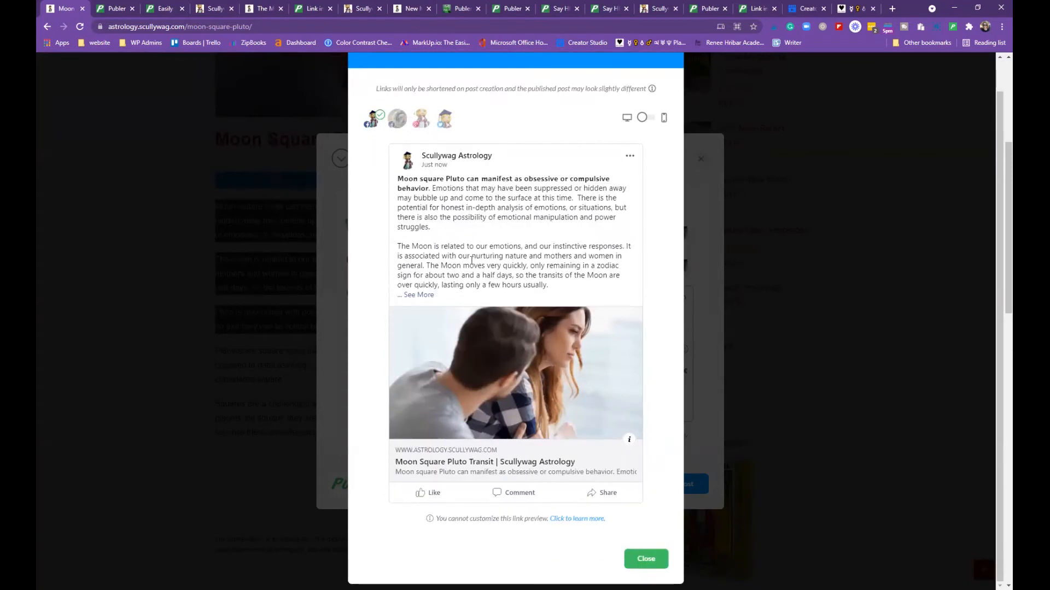
scroll(415, 213, "up", 1)
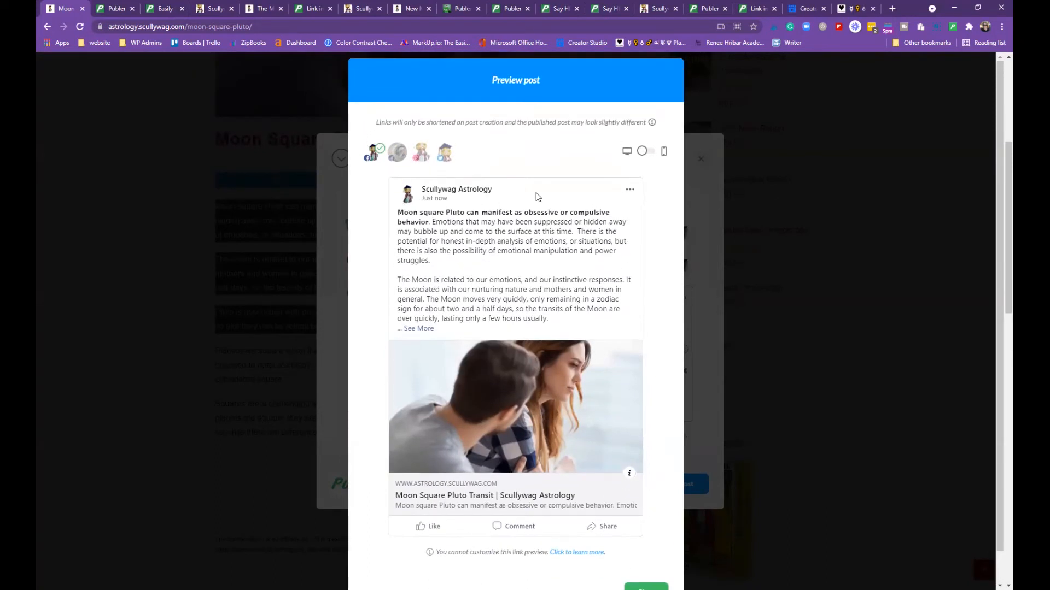
scroll(654, 120, "down", 1)
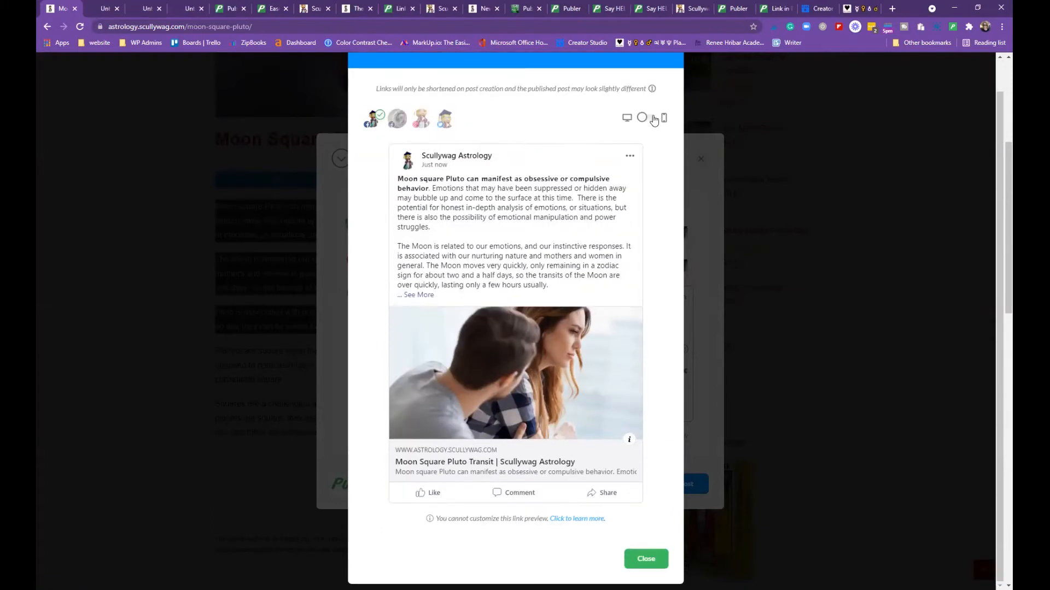
left_click(654, 121)
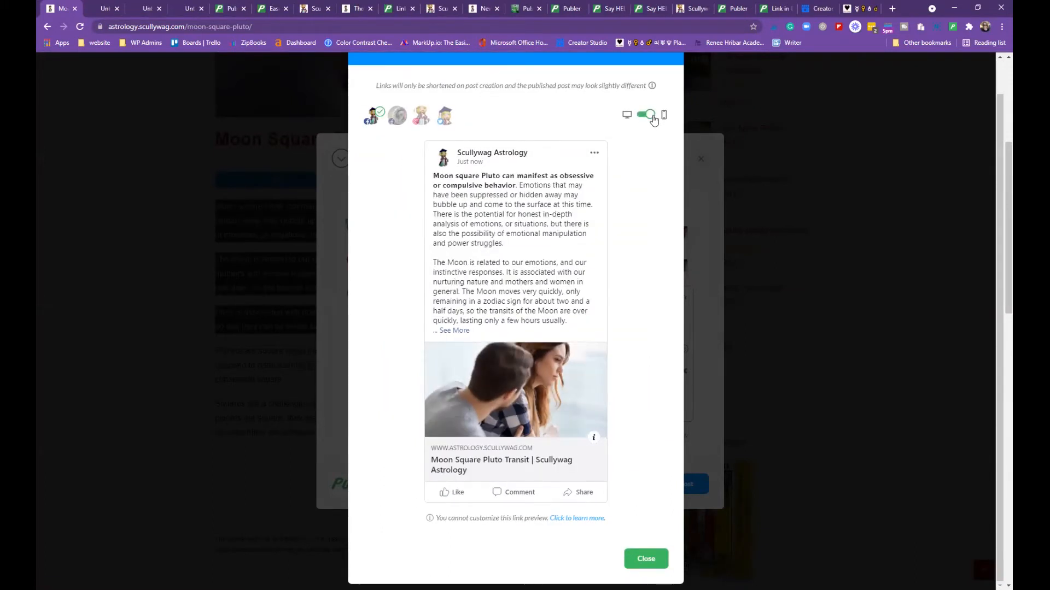
left_click(401, 116)
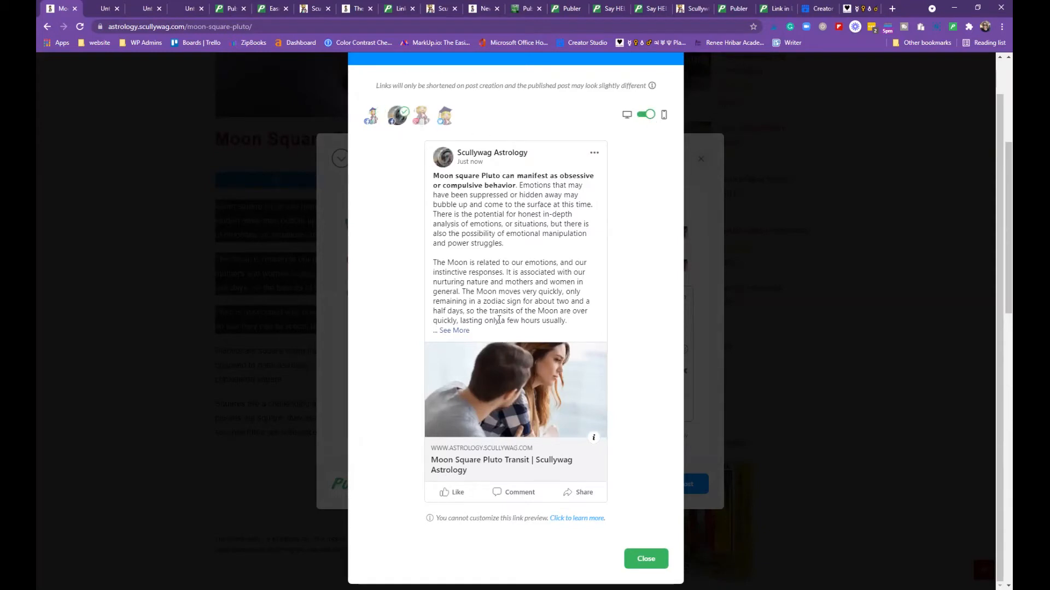
left_click(423, 117)
scroll(534, 313, "down", 2)
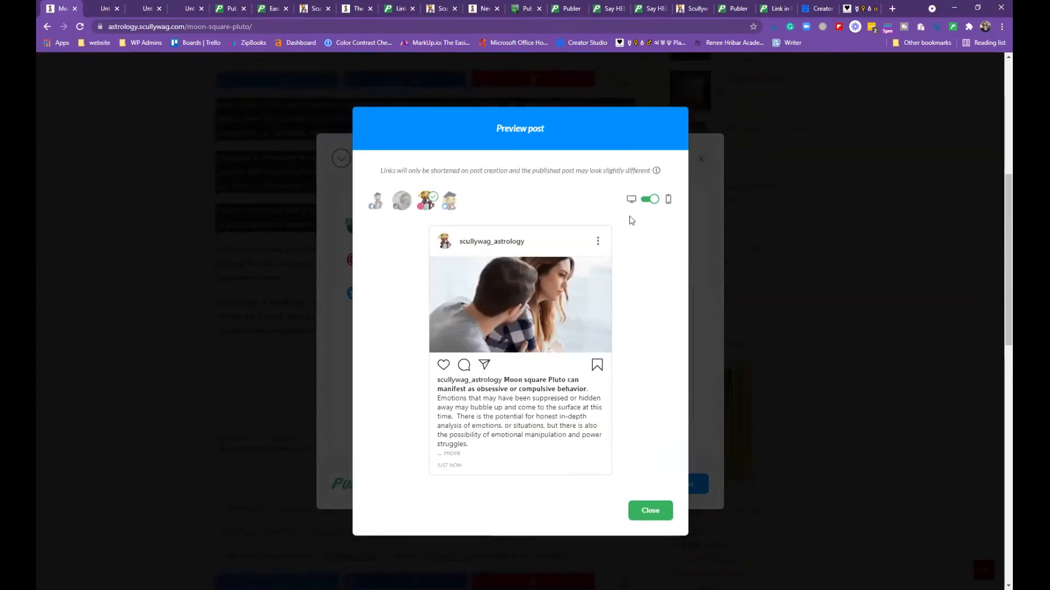
left_click(632, 200)
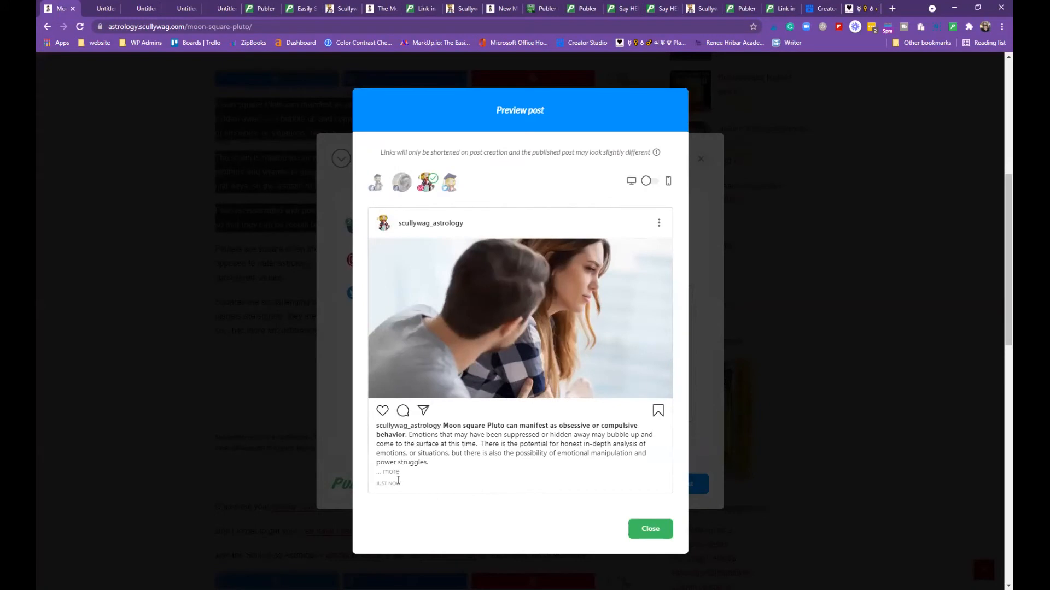
left_click(645, 183)
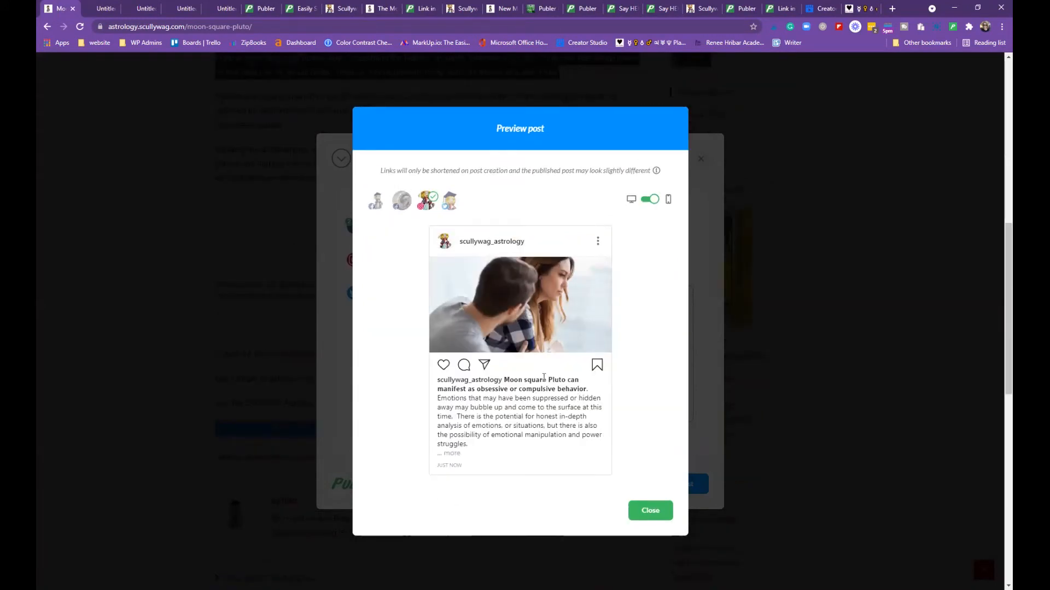
left_click(645, 199)
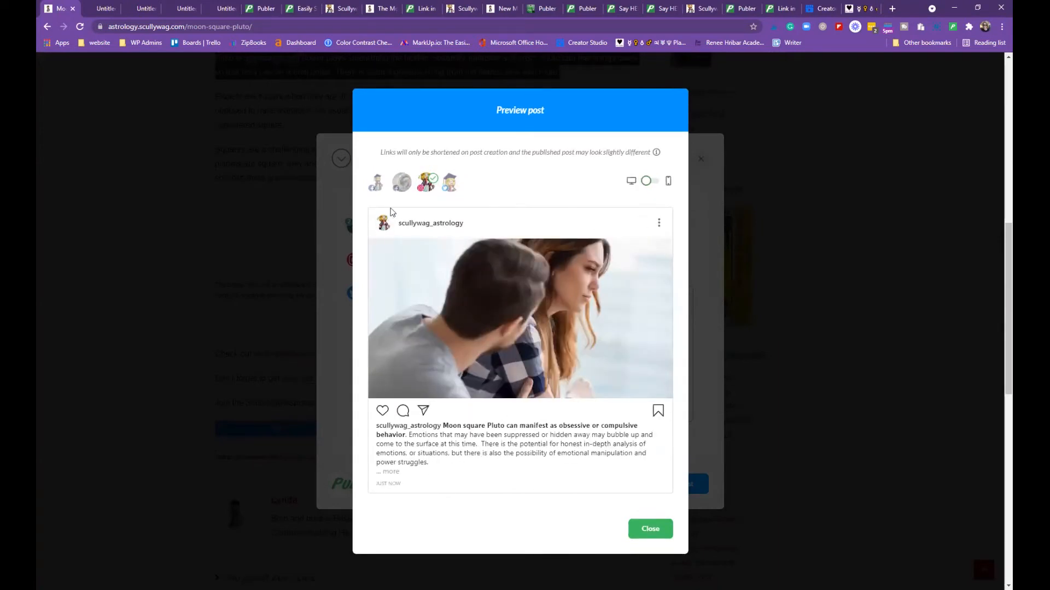
Check the Twitter version's preview, then close the preview dialog
left_click(461, 185)
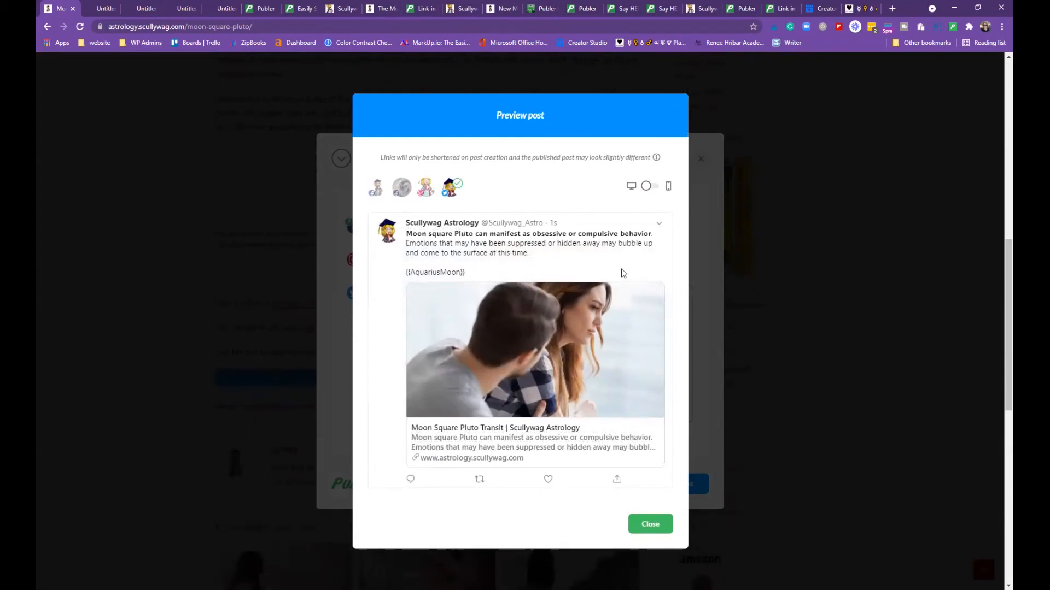
scroll(597, 350, "down", 2)
scroll(581, 422, "up", 2)
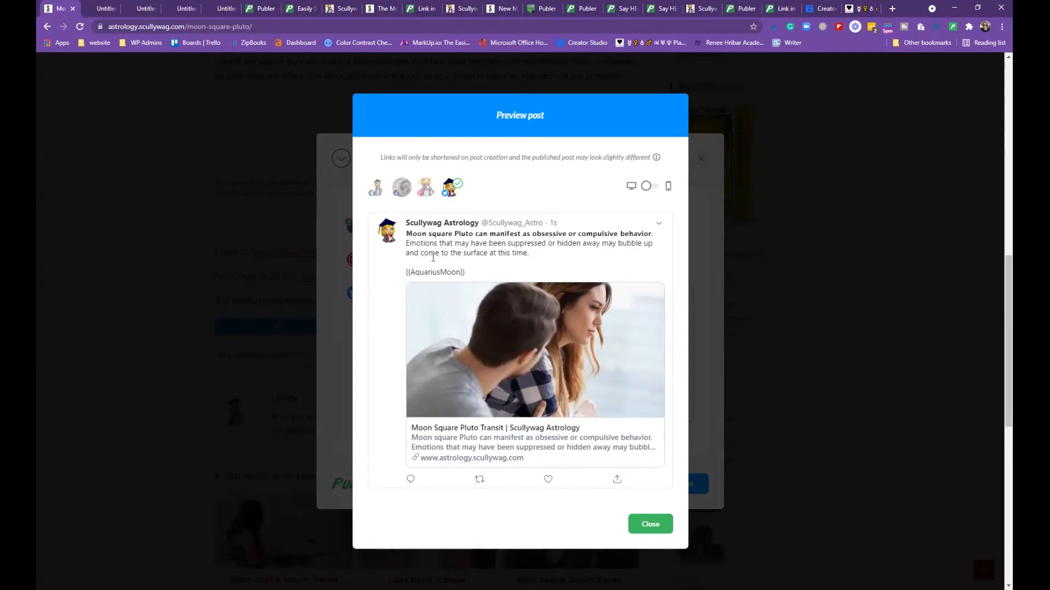
left_click(651, 526)
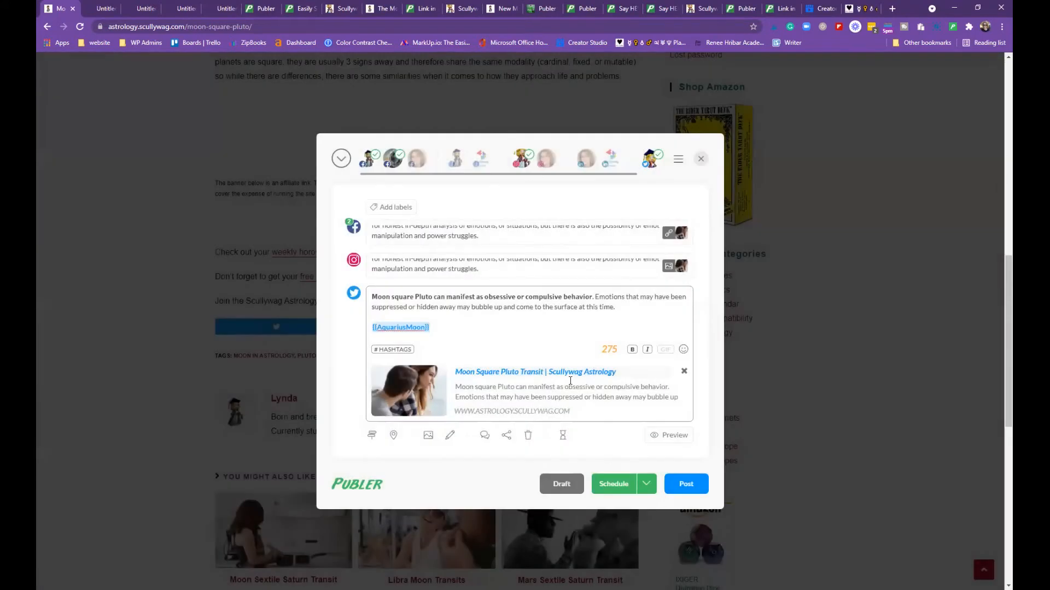
Re-enable per-network customization, expand the Instagram and Twitter versions, and bring up location tagging
scroll(547, 475, "down", 2)
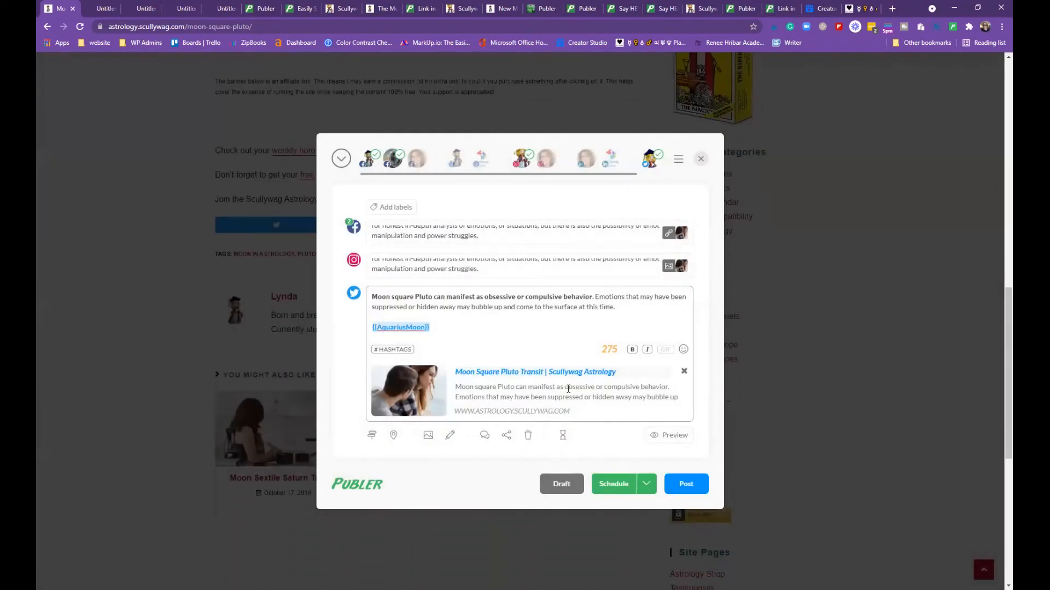
left_click(372, 436)
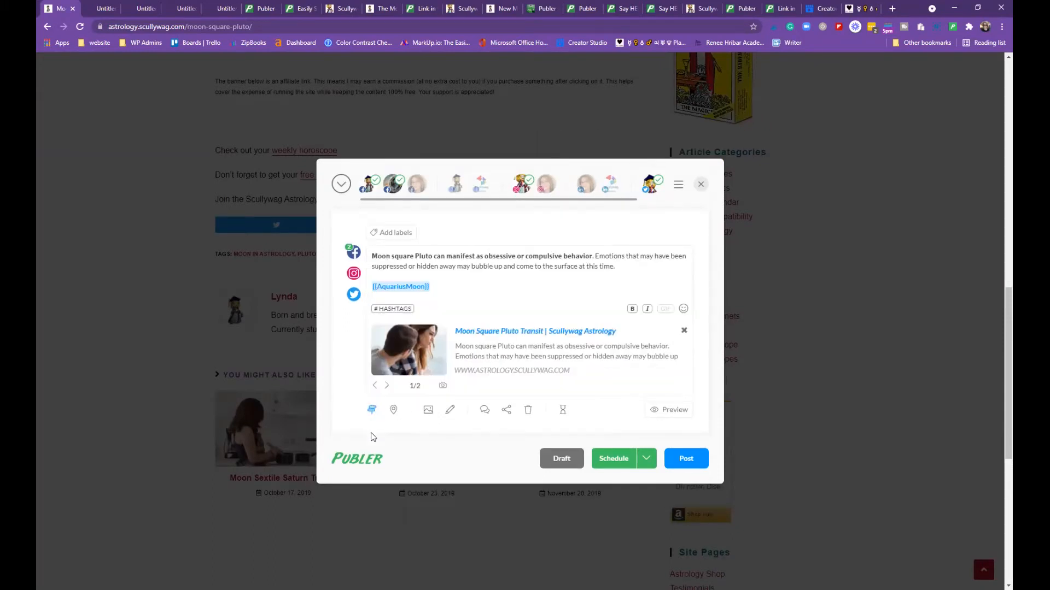
left_click(354, 275)
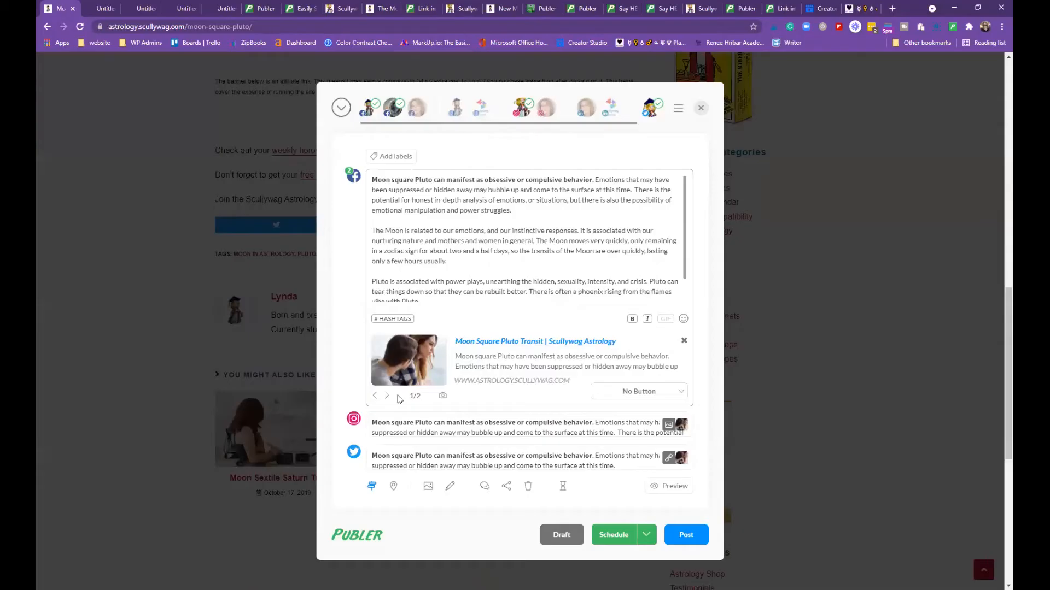
left_click(402, 422)
left_click(409, 500)
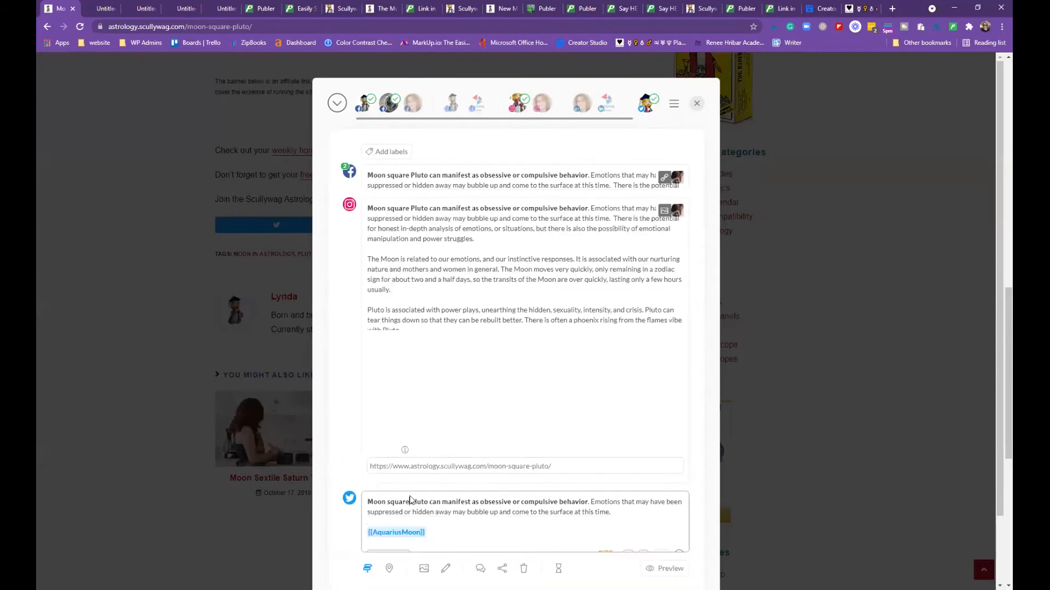
left_click(393, 436)
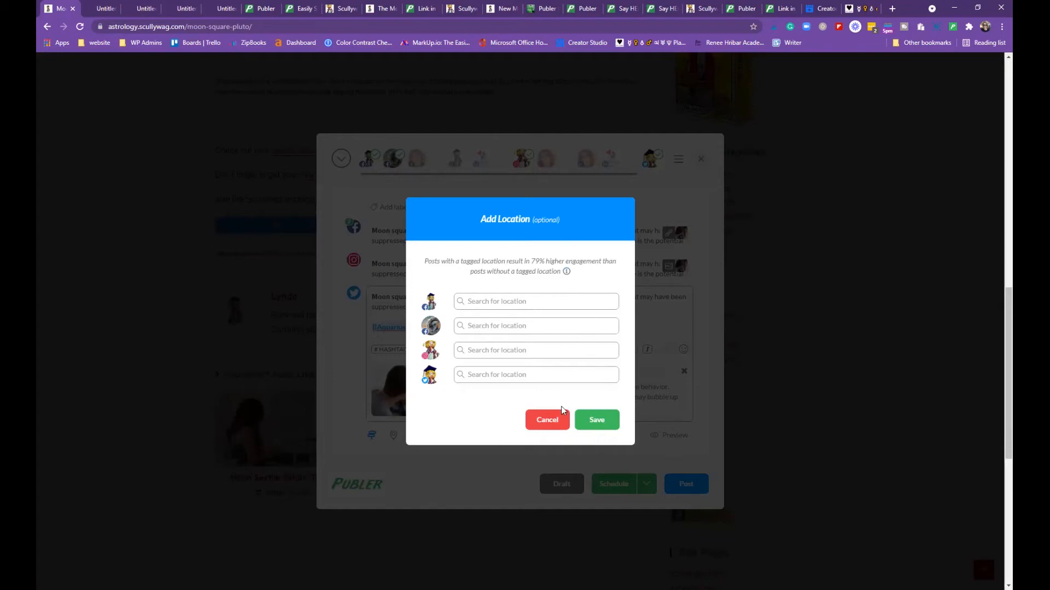
Cancel the Add Location dialog without tagging any location
left_click(564, 421)
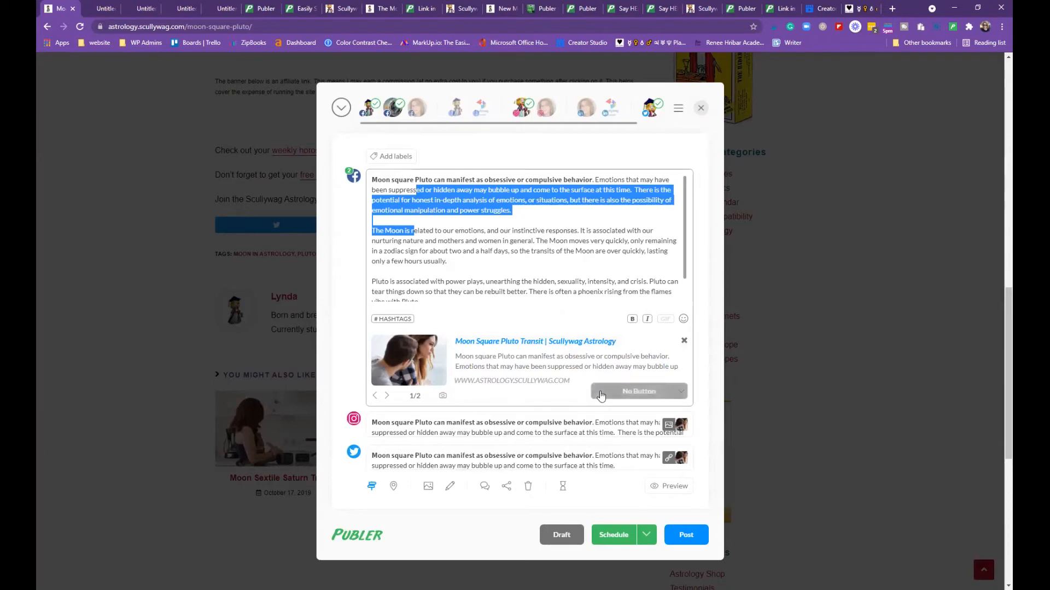
Give the Facebook link preview a Learn More button and confirm it in the Facebook preview
left_click(682, 397)
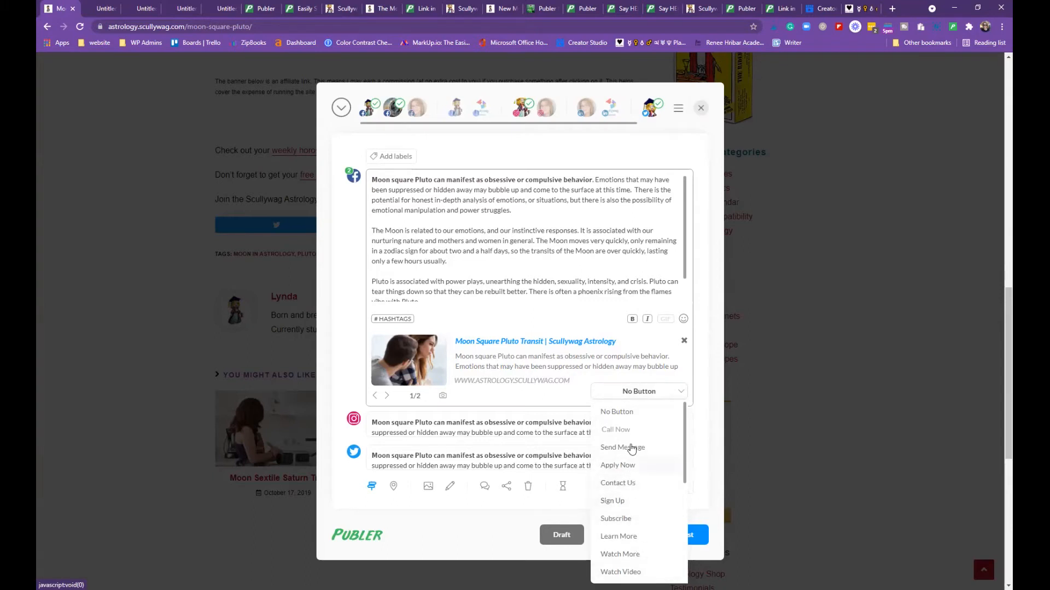
left_click(631, 537)
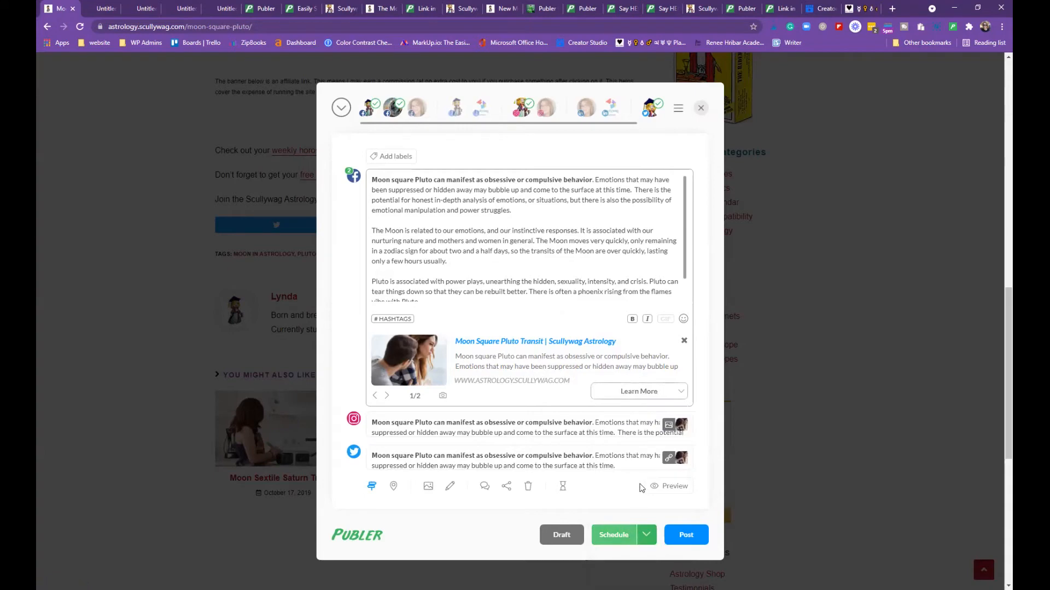
left_click(659, 489)
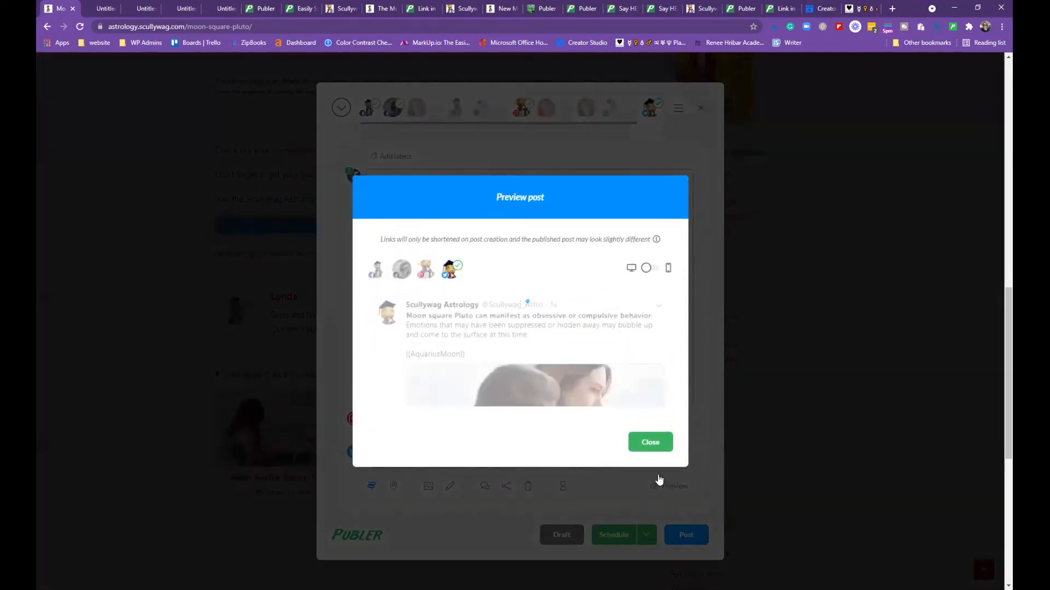
left_click(375, 187)
scroll(602, 358, "down", 1)
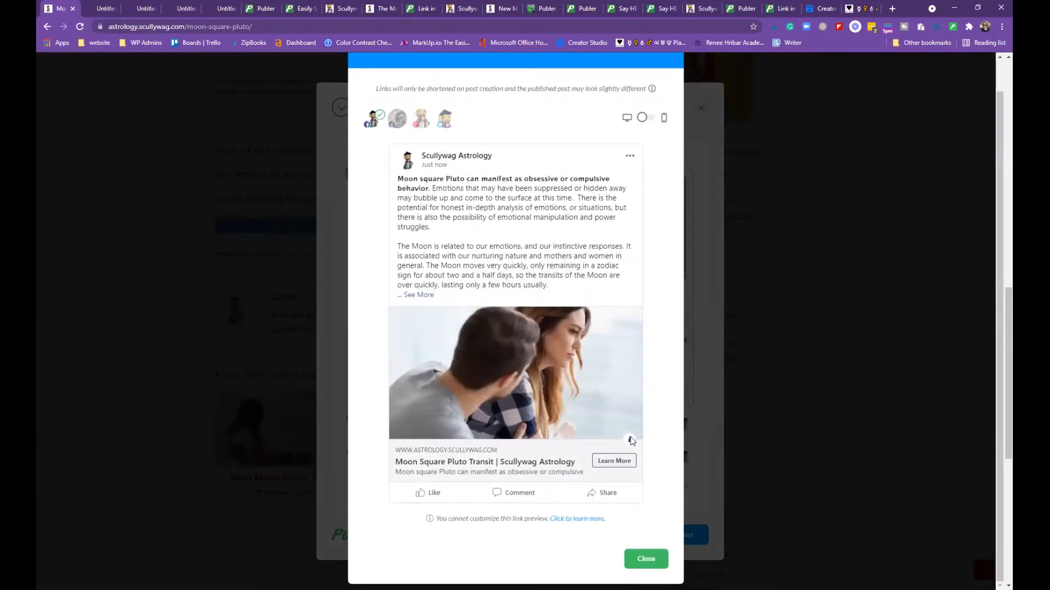
left_click(645, 559)
scroll(424, 491, "down", 3)
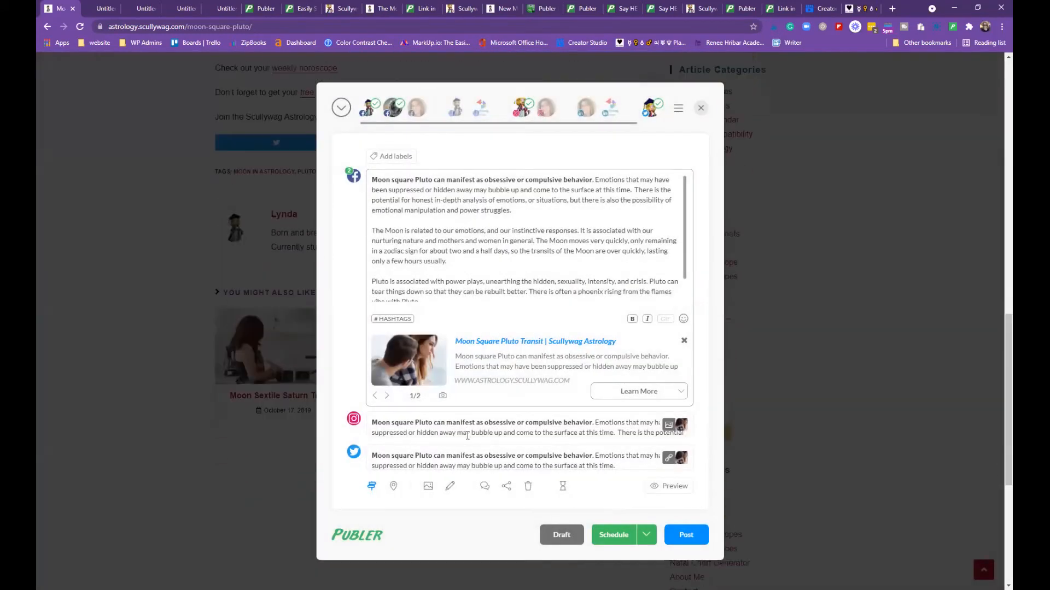
Review the available media watermarks without applying one
left_click(429, 486)
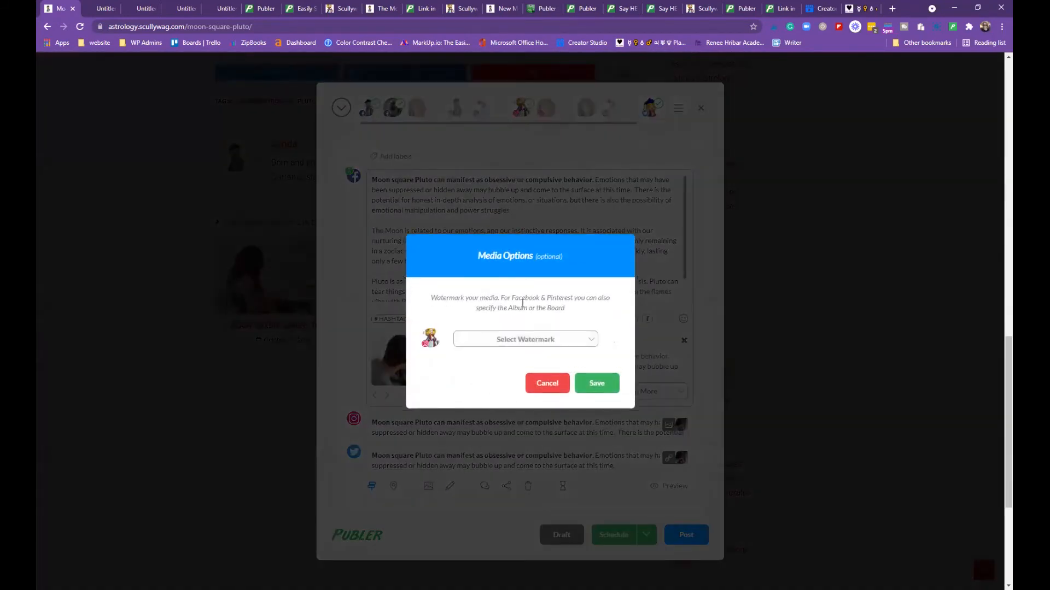
left_click(589, 343)
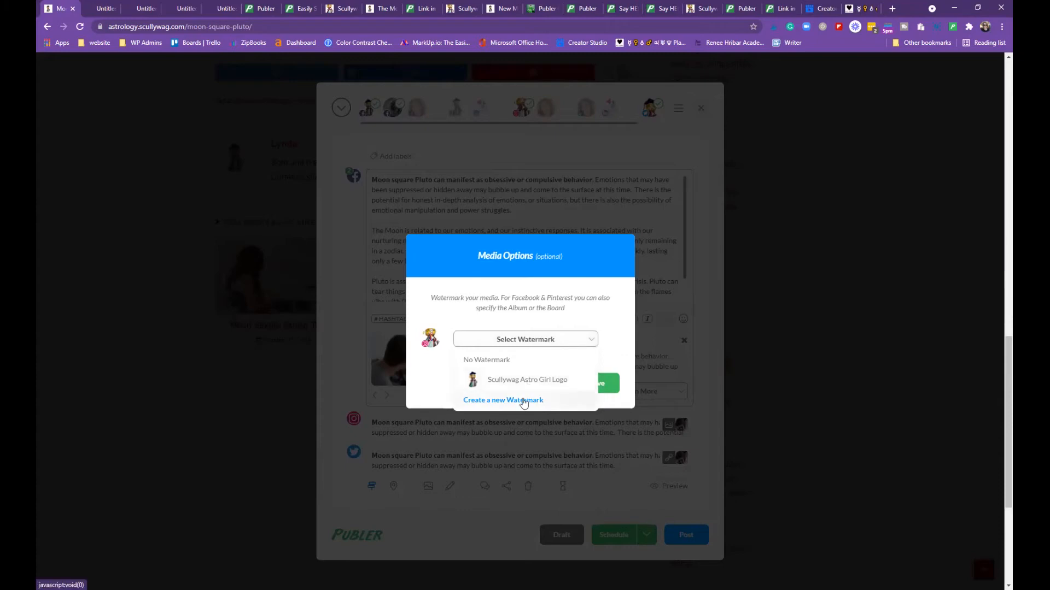
left_click(450, 486)
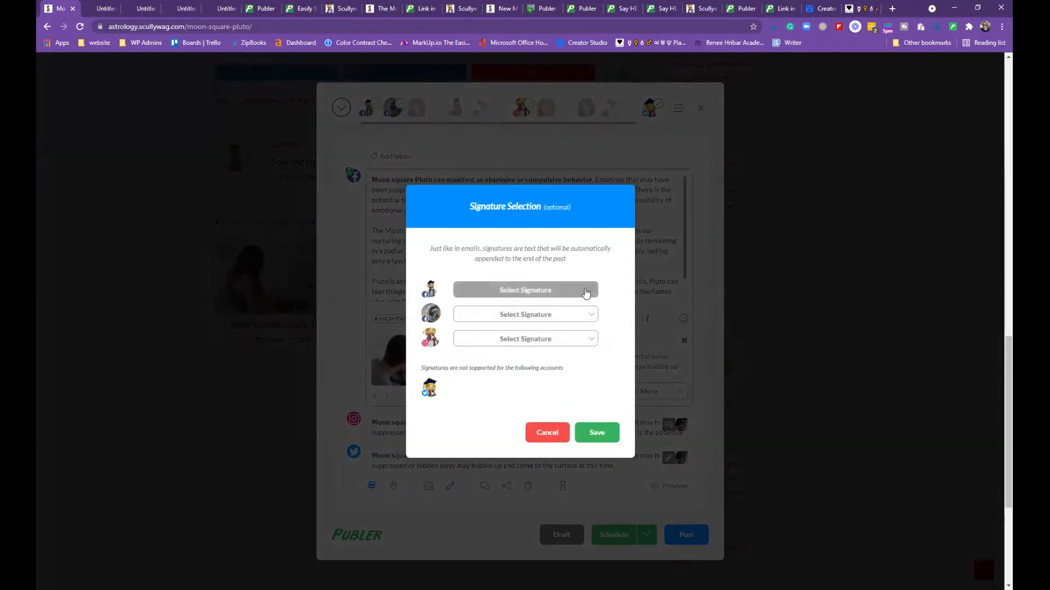
Leave signatures unset for all three accounts and bring up the Follow-up Comments settings
left_click(592, 291)
left_click(593, 293)
left_click(596, 317)
left_click(596, 317)
left_click(590, 338)
left_click(545, 434)
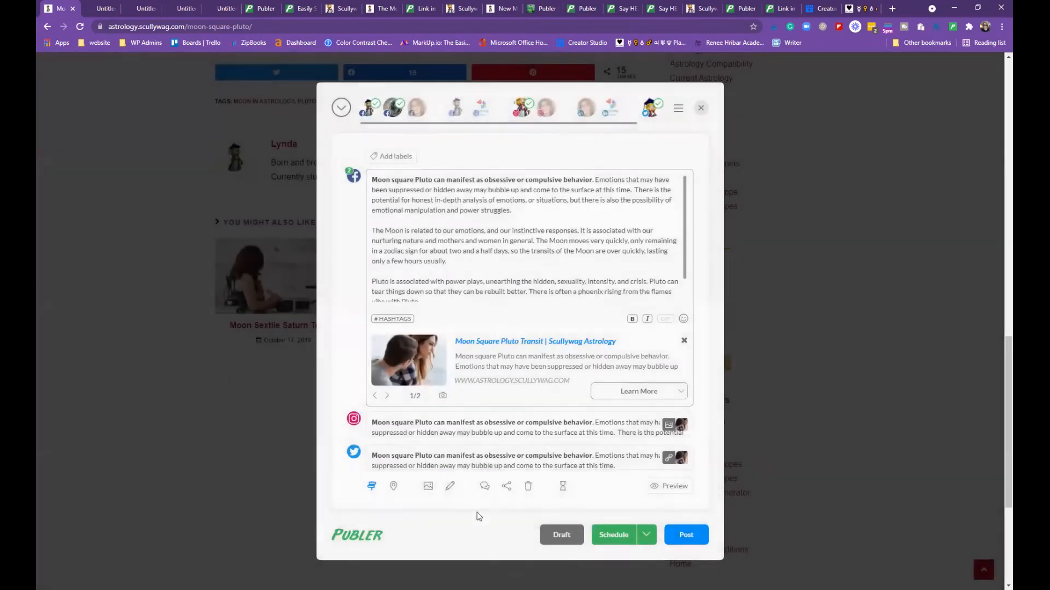
left_click(484, 487)
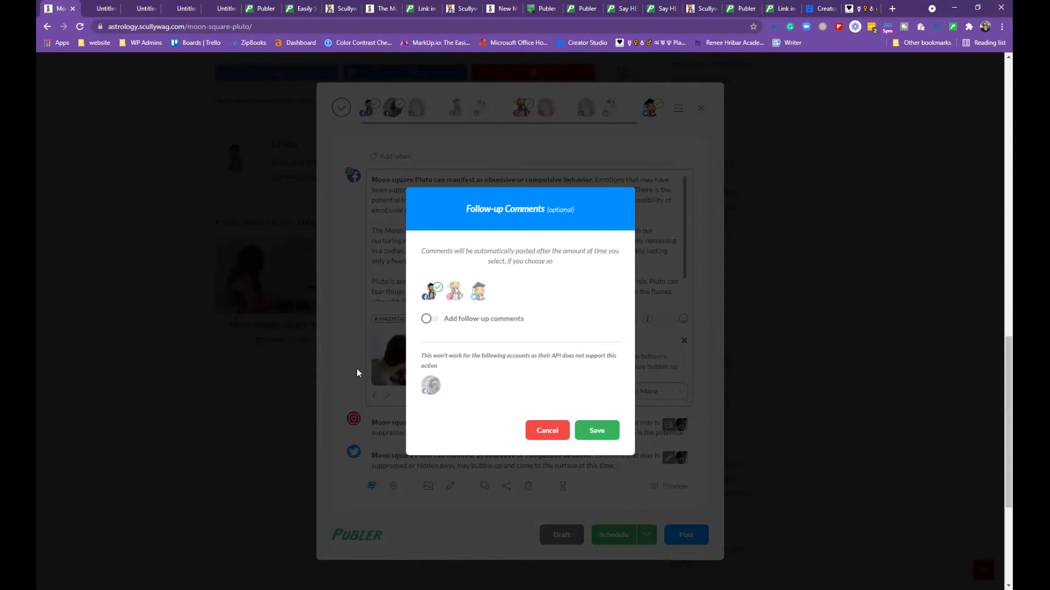
Enable follow-up comments for the first account with two empty comment boxes, then bring up the second account
left_click(429, 319)
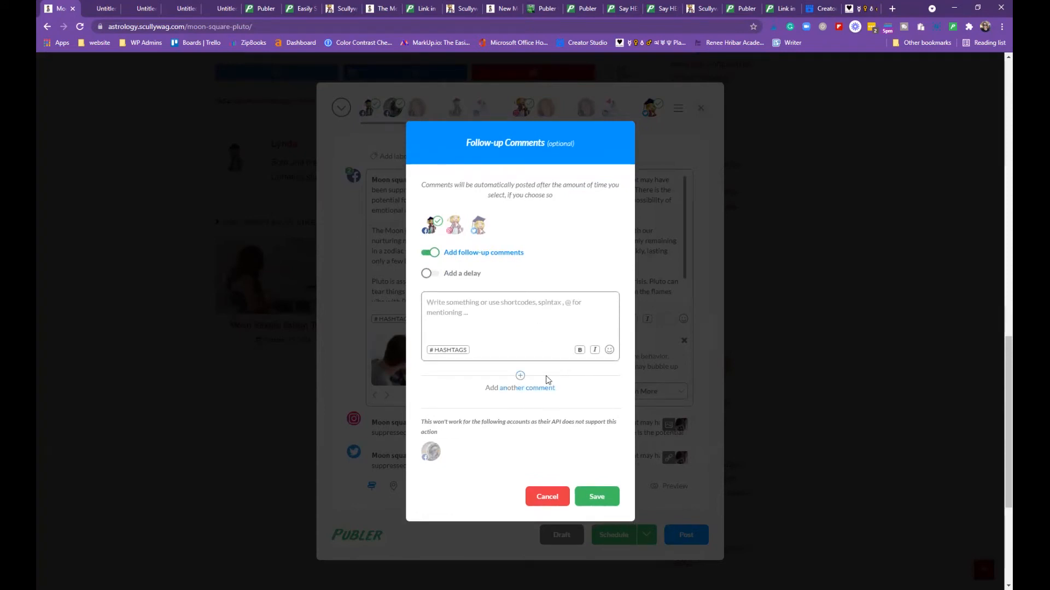
left_click(520, 376)
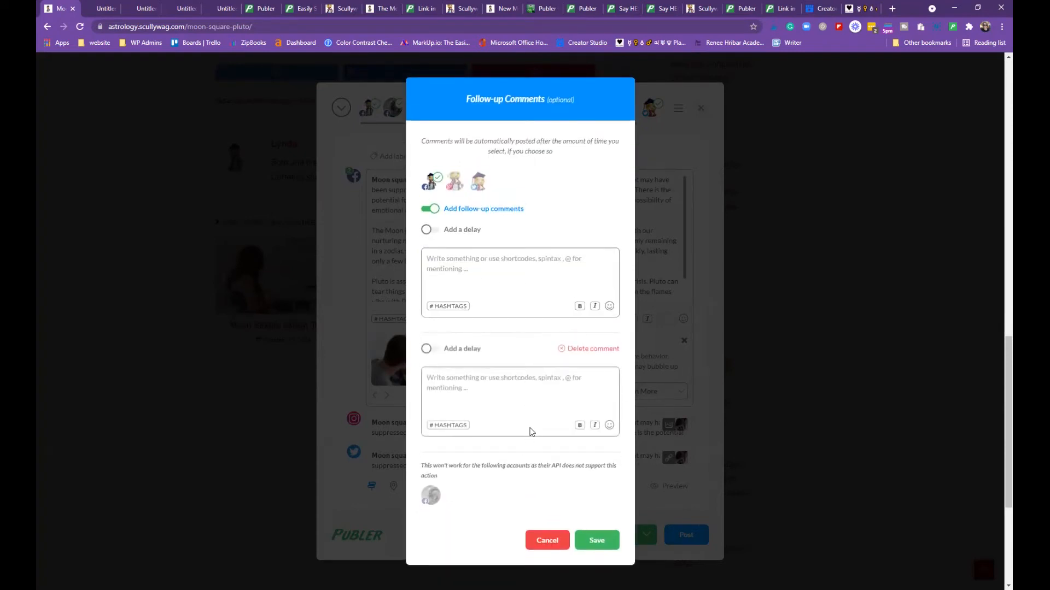
scroll(530, 432, "down", 3)
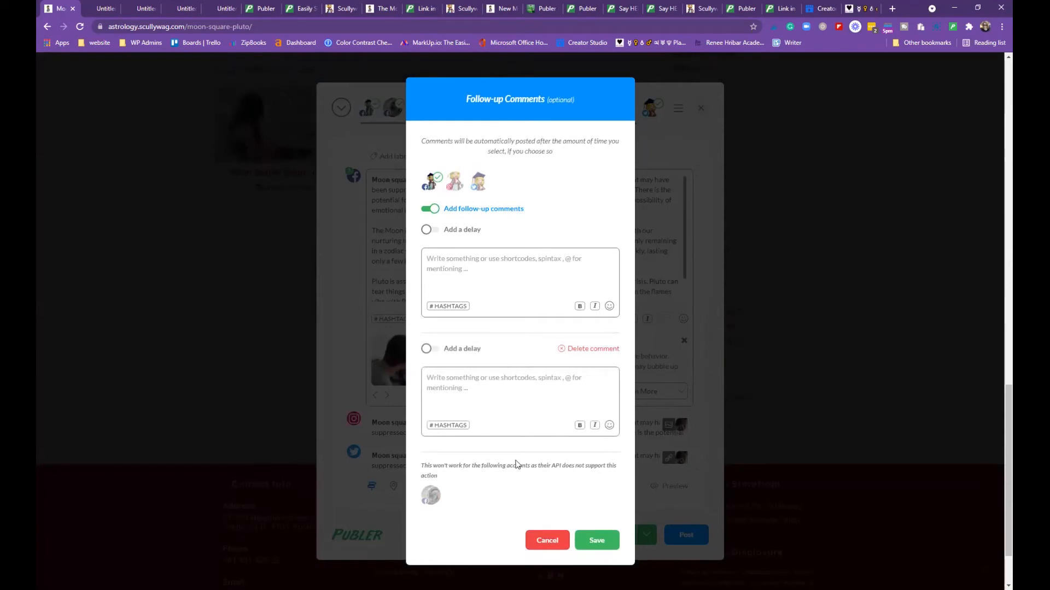
scroll(515, 462, "down", 1)
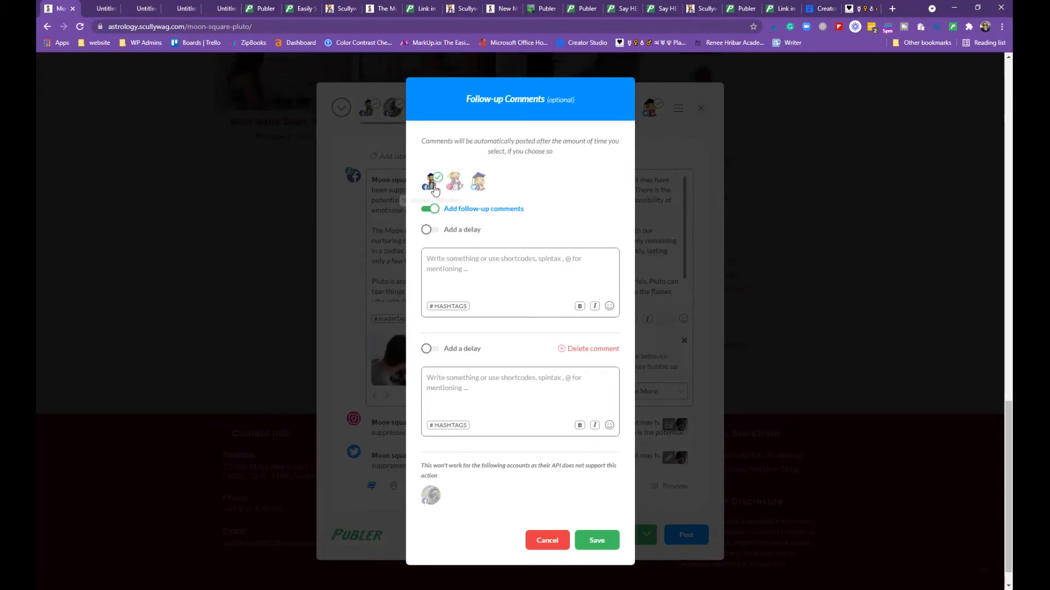
left_click(565, 353)
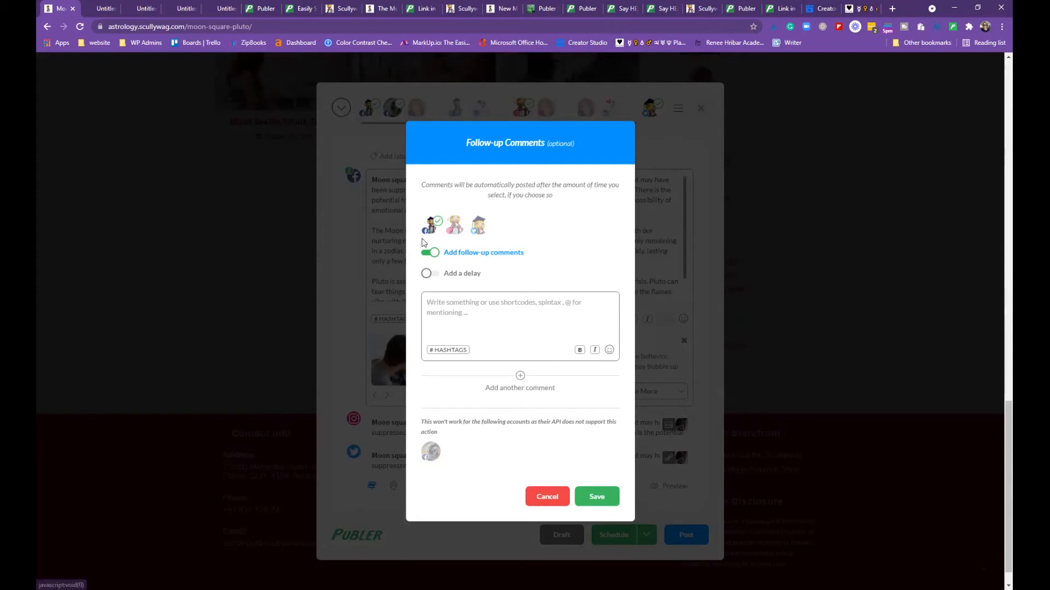
left_click(519, 378)
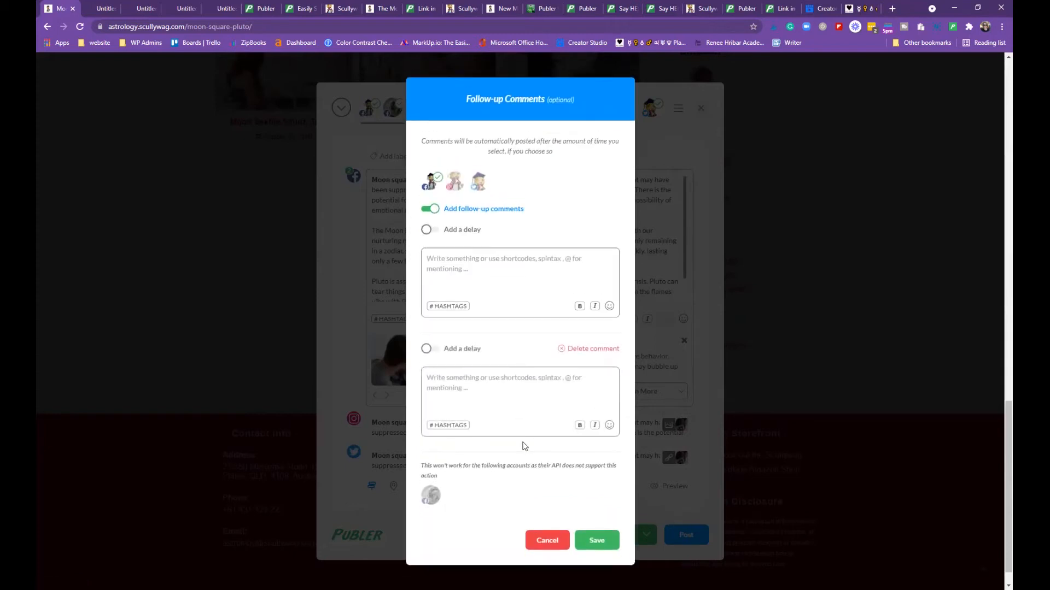
scroll(525, 457, "down", 1)
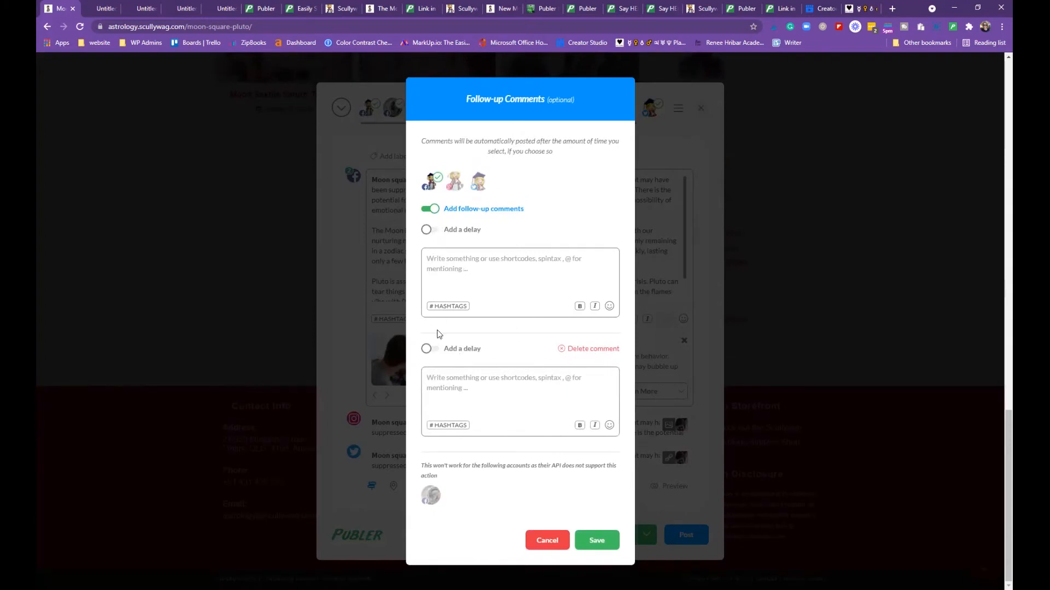
left_click(454, 184)
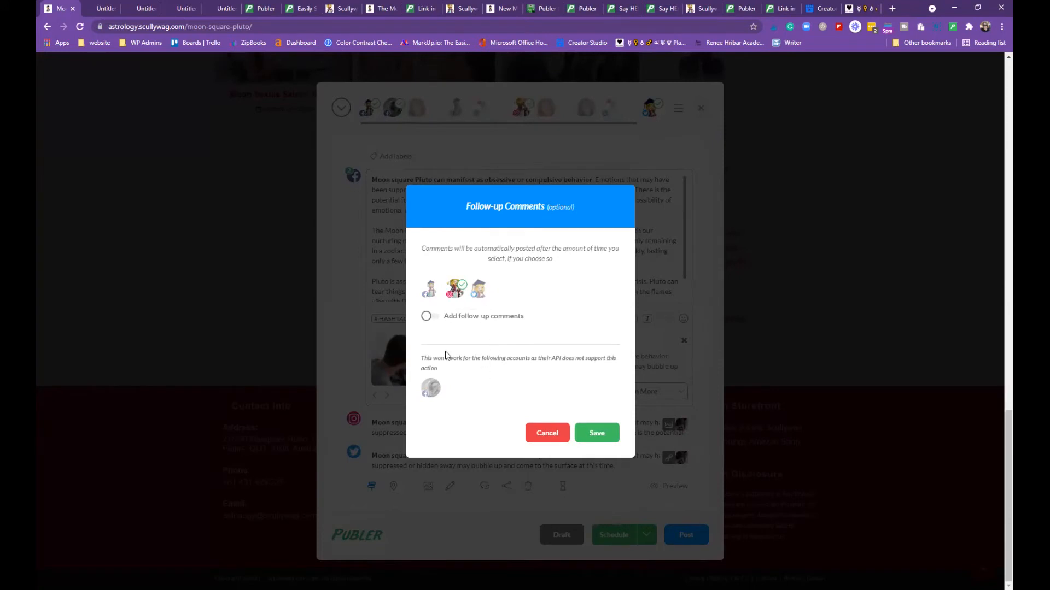
Turn on two follow-up comments for the second account, delaying the second by 1 Minute, then select the third account
left_click(427, 317)
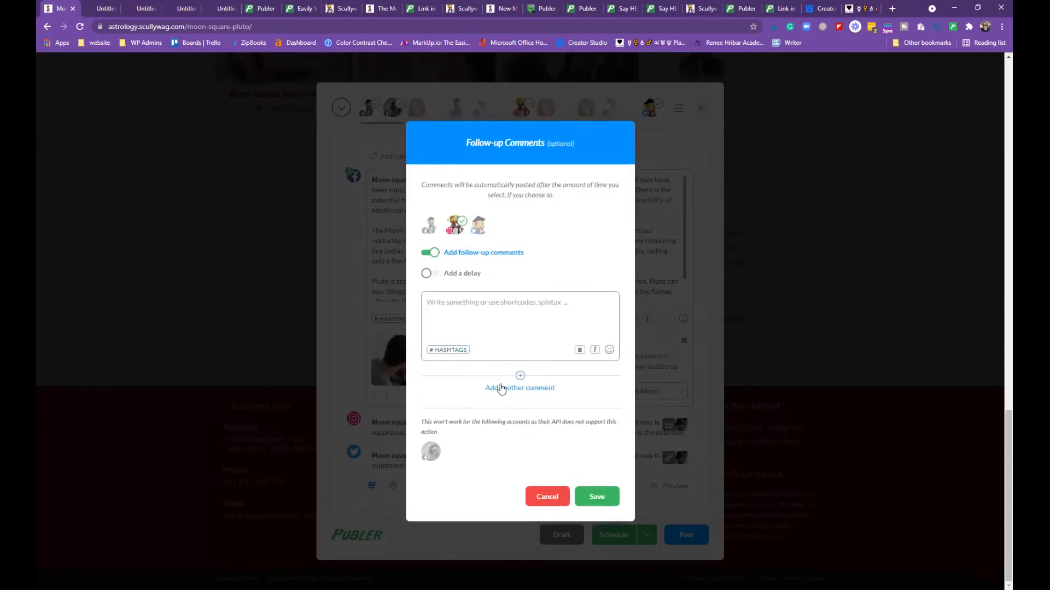
left_click(519, 377)
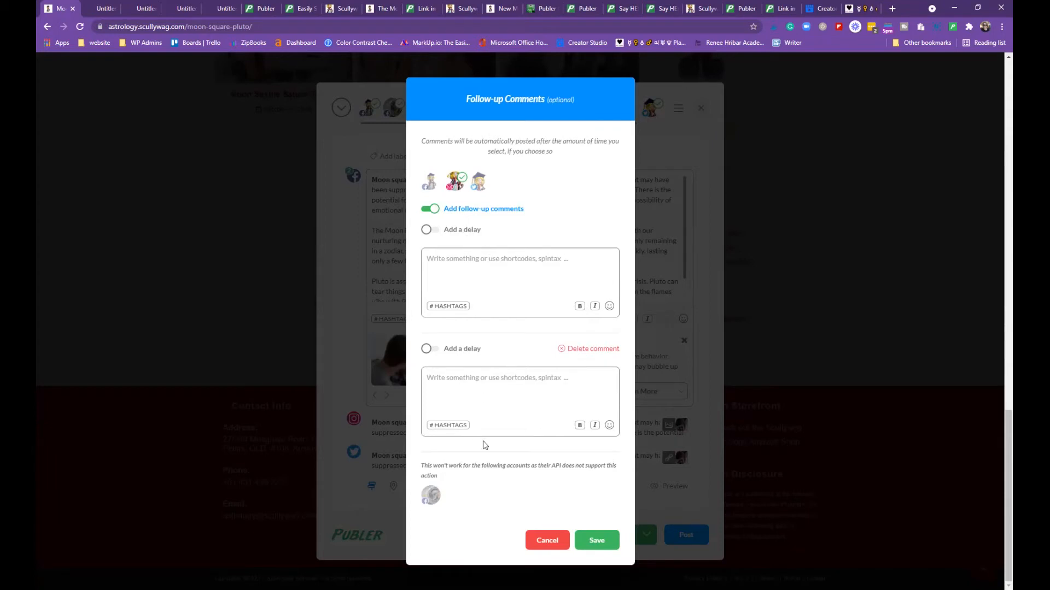
left_click(431, 349)
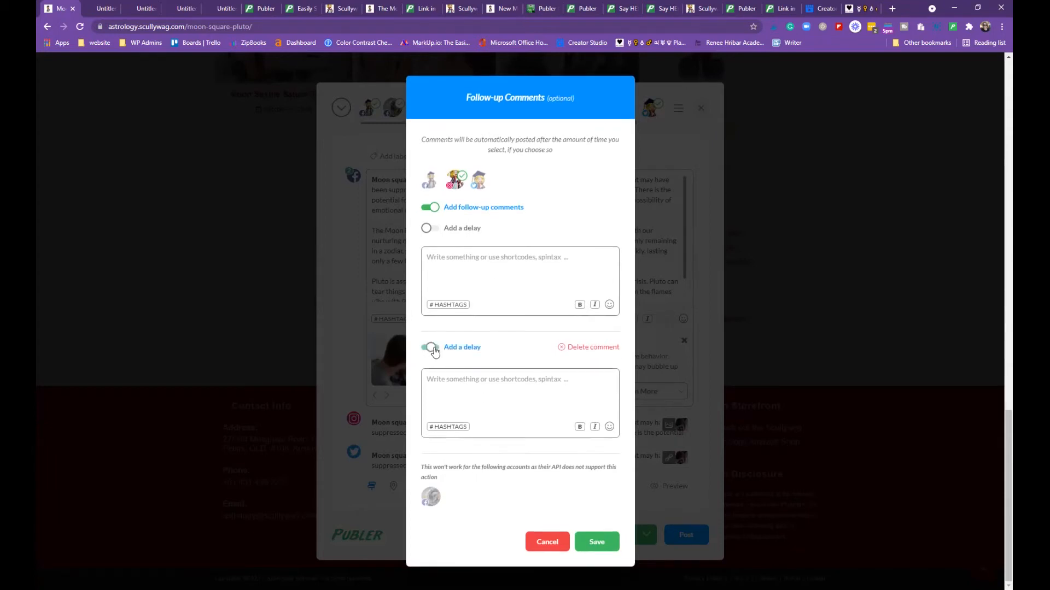
left_click(606, 361)
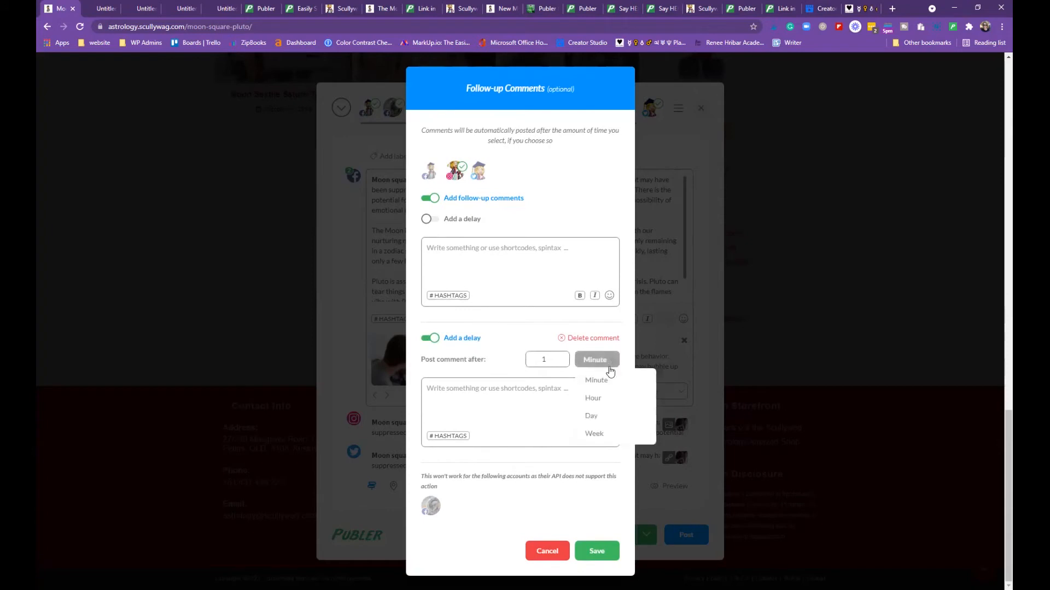
left_click(602, 357)
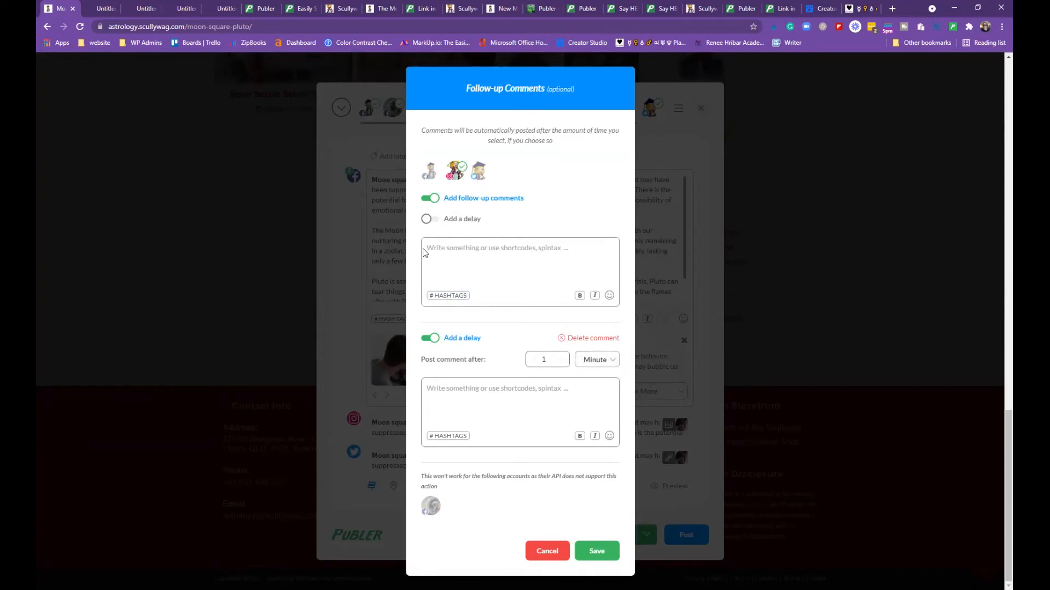
left_click(611, 361)
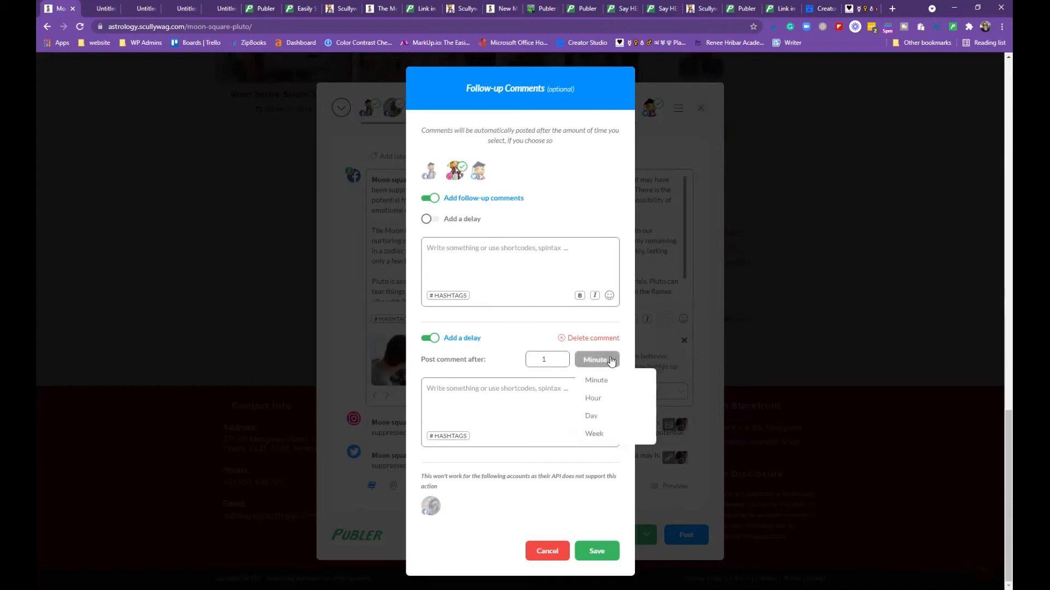
left_click(615, 361)
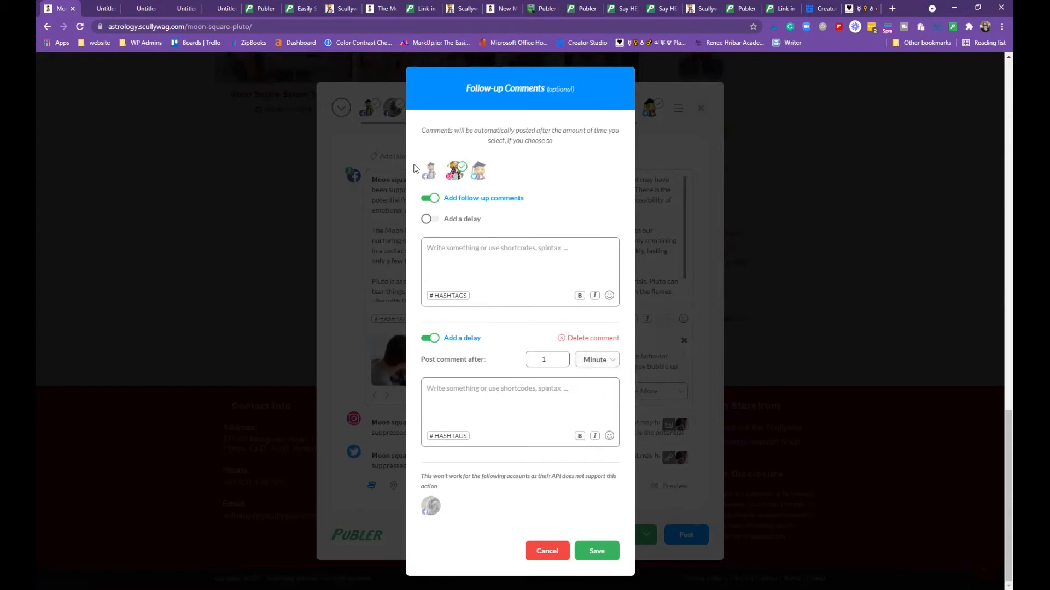
left_click(479, 171)
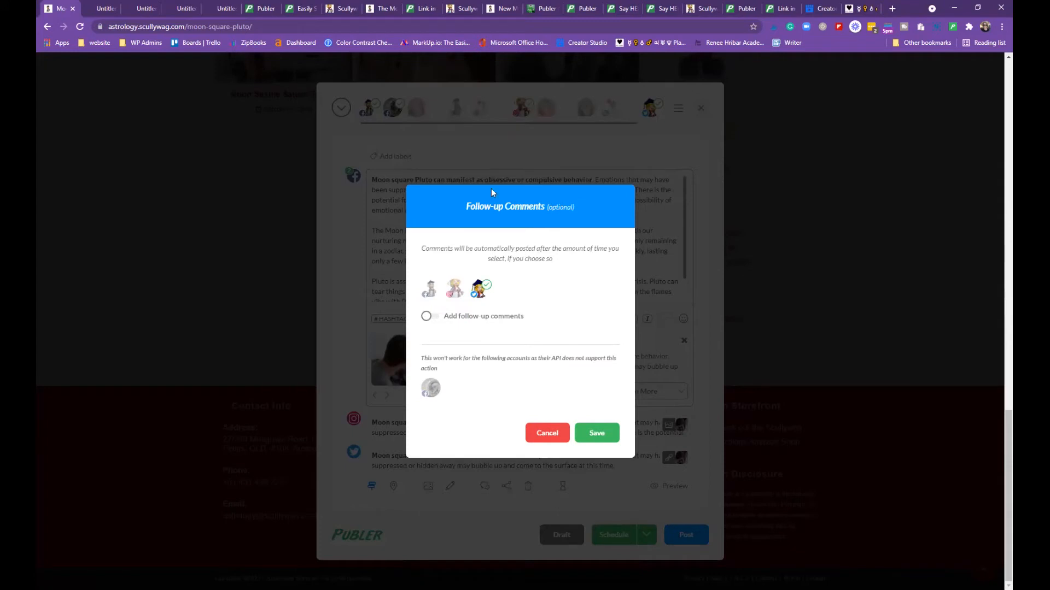
Enable delayed follow-up comments for the third account and add several more comment boxes
left_click(465, 317)
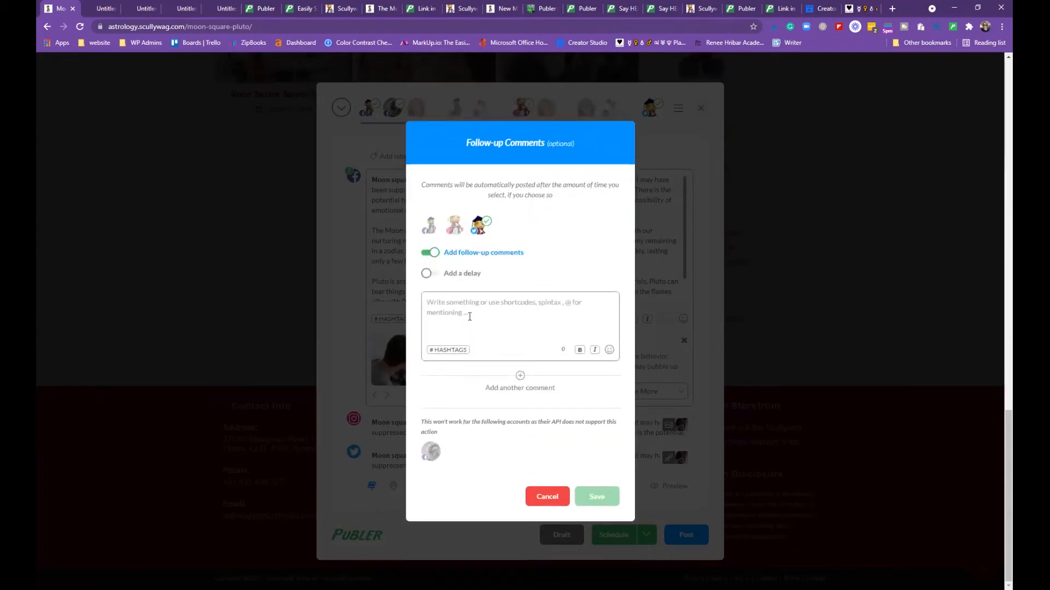
left_click(431, 274)
left_click(521, 387)
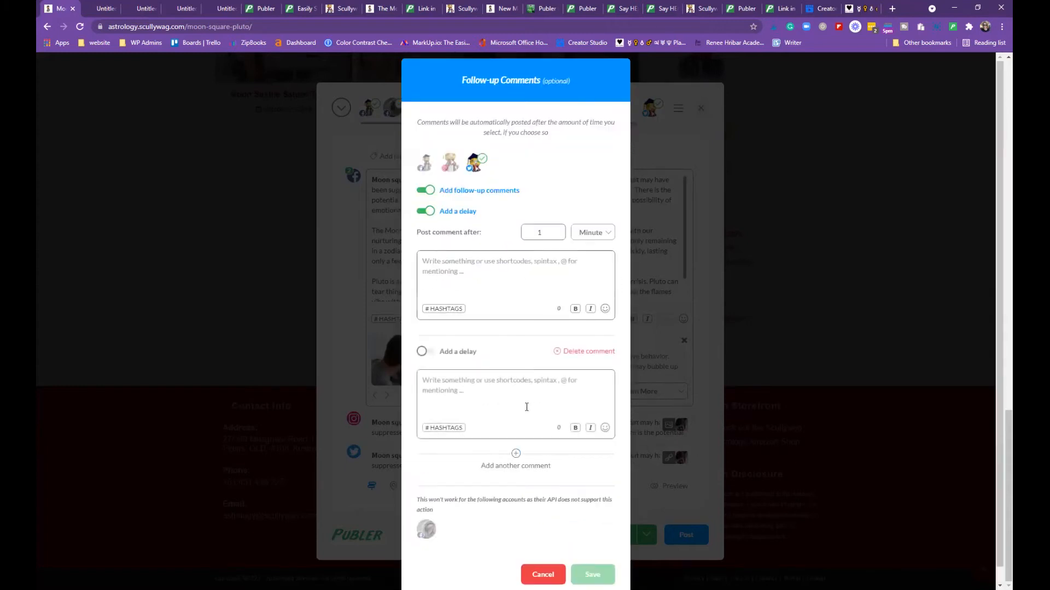
left_click(516, 458)
scroll(514, 459, "down", 3)
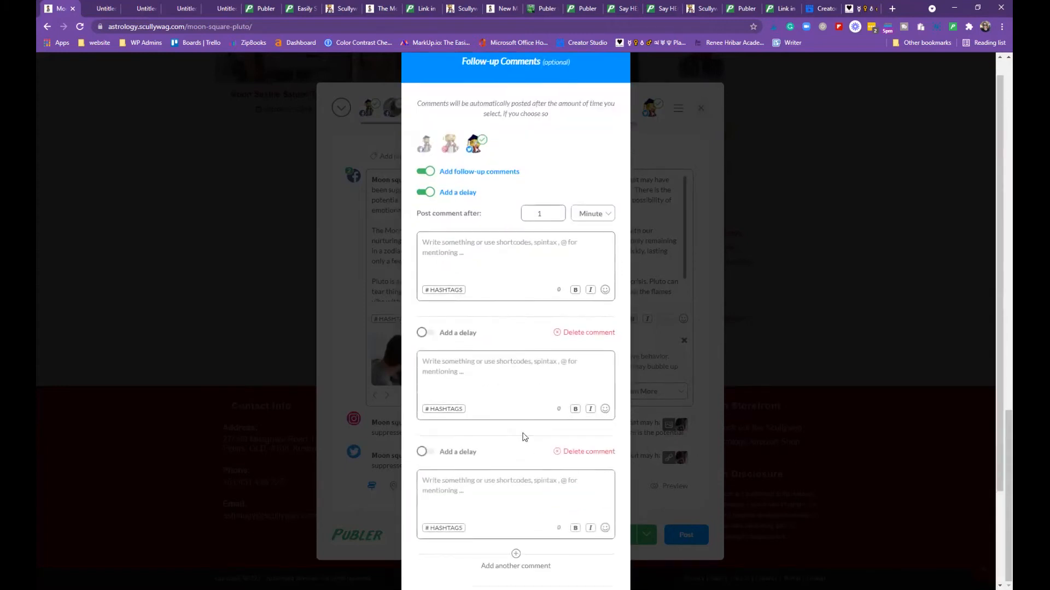
left_click(515, 438)
scroll(524, 444, "down", 3)
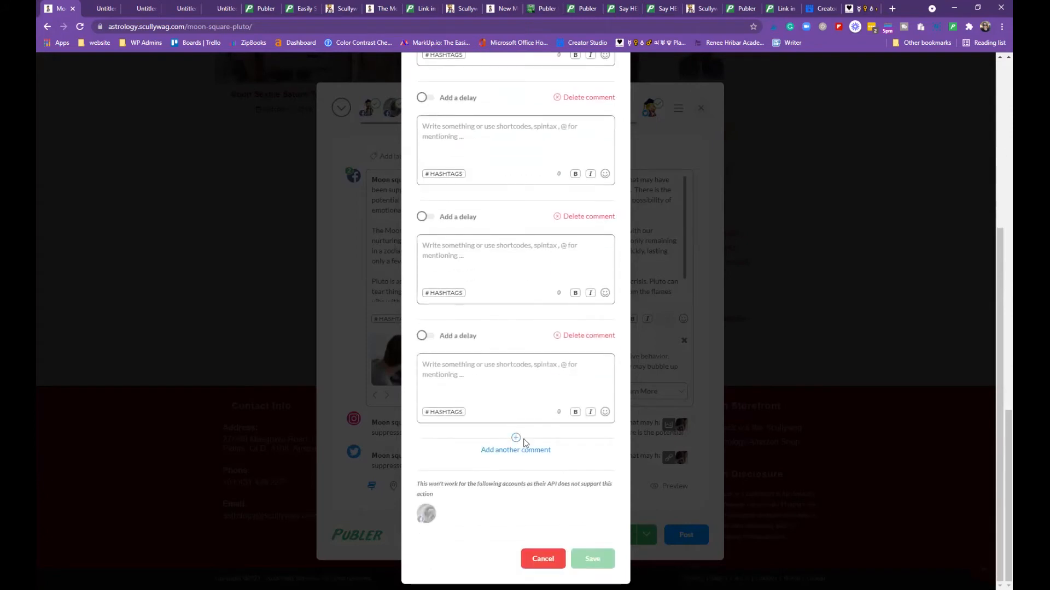
left_click(515, 439)
left_click(516, 438)
scroll(535, 443, "up", 5)
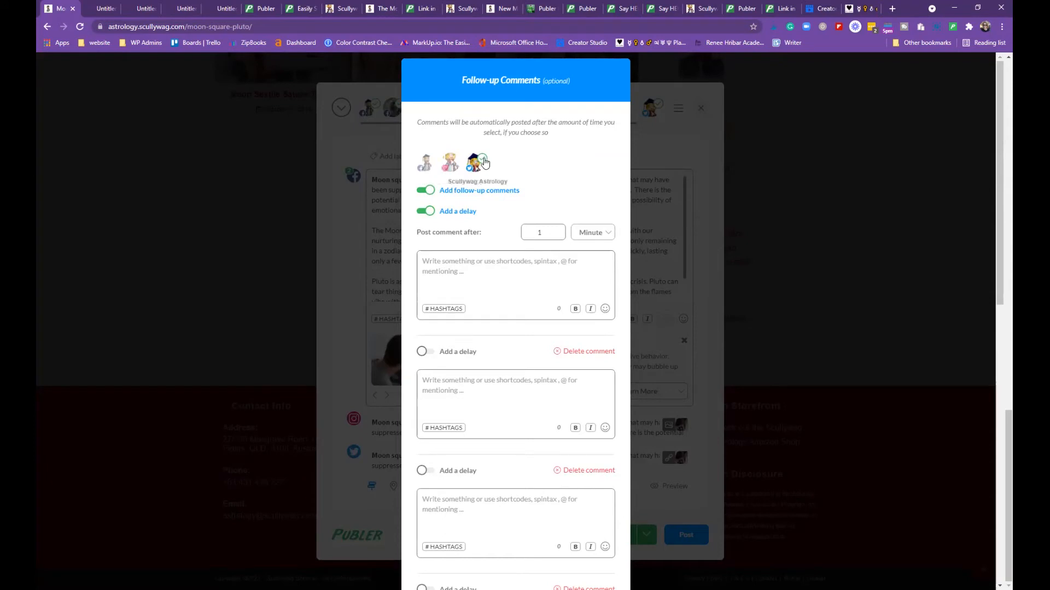
Review the second, first and third accounts' follow-up settings, then cancel the dialog
left_click(449, 163)
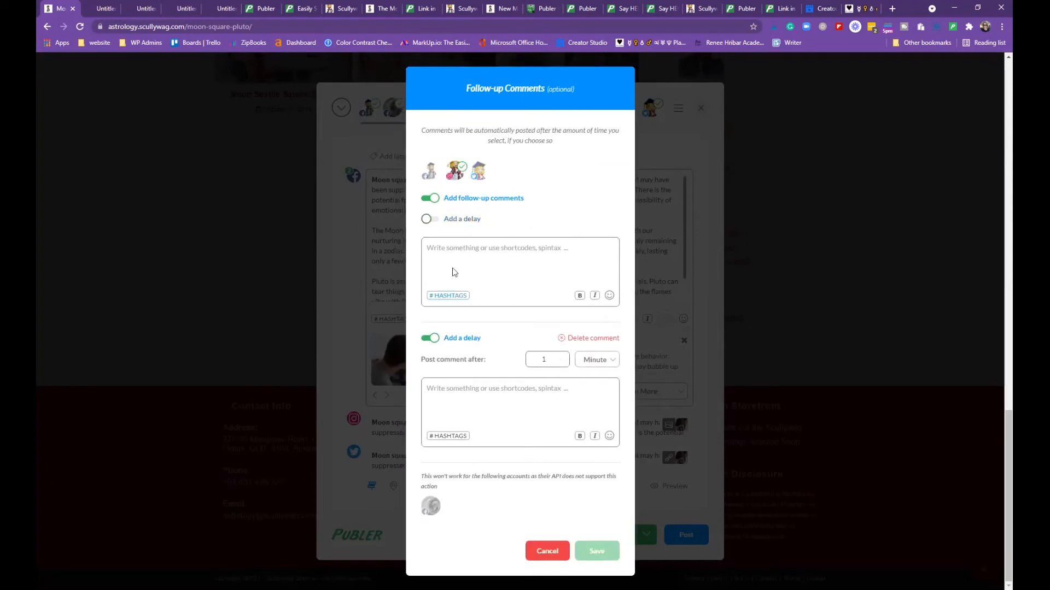
left_click(429, 174)
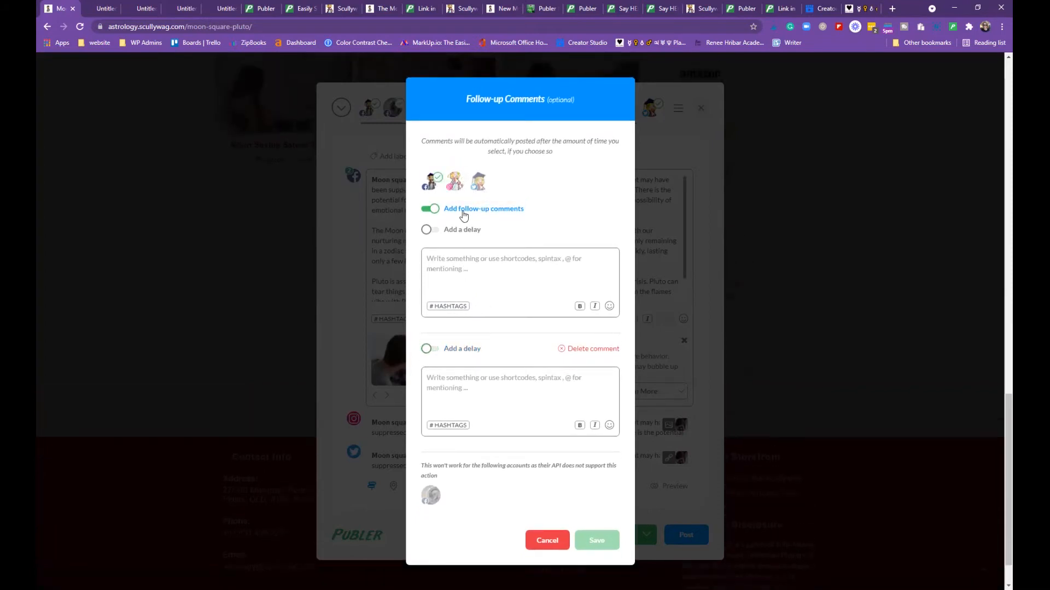
left_click(478, 183)
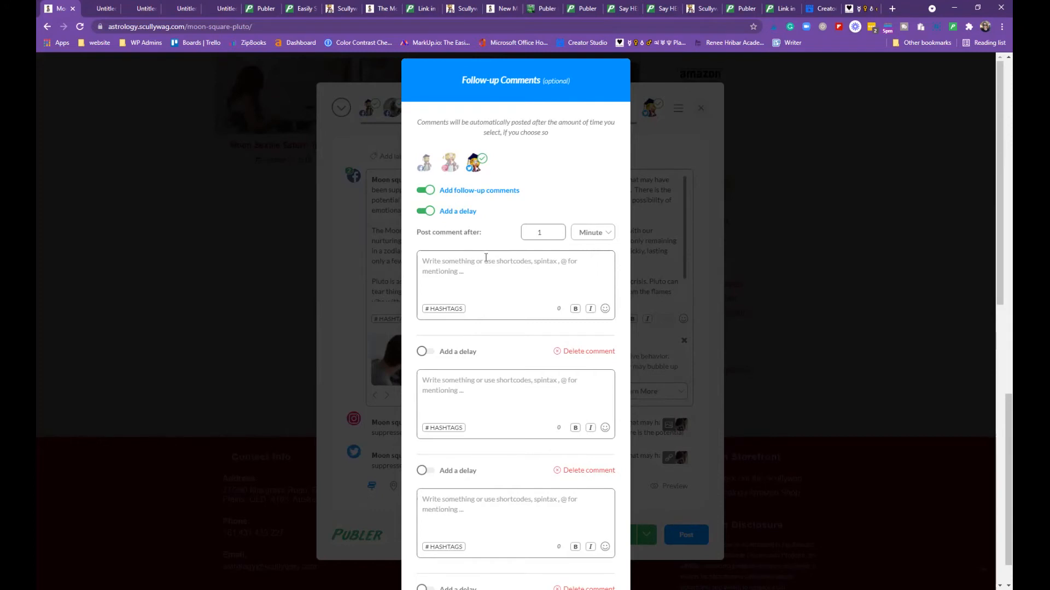
scroll(541, 328, "down", 10)
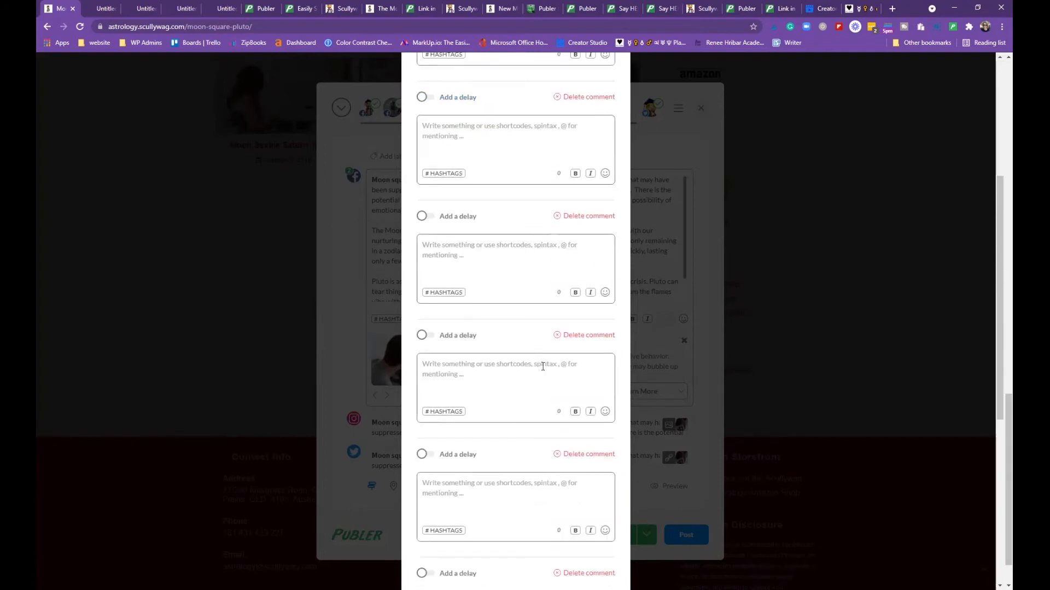
scroll(561, 294, "up", 3)
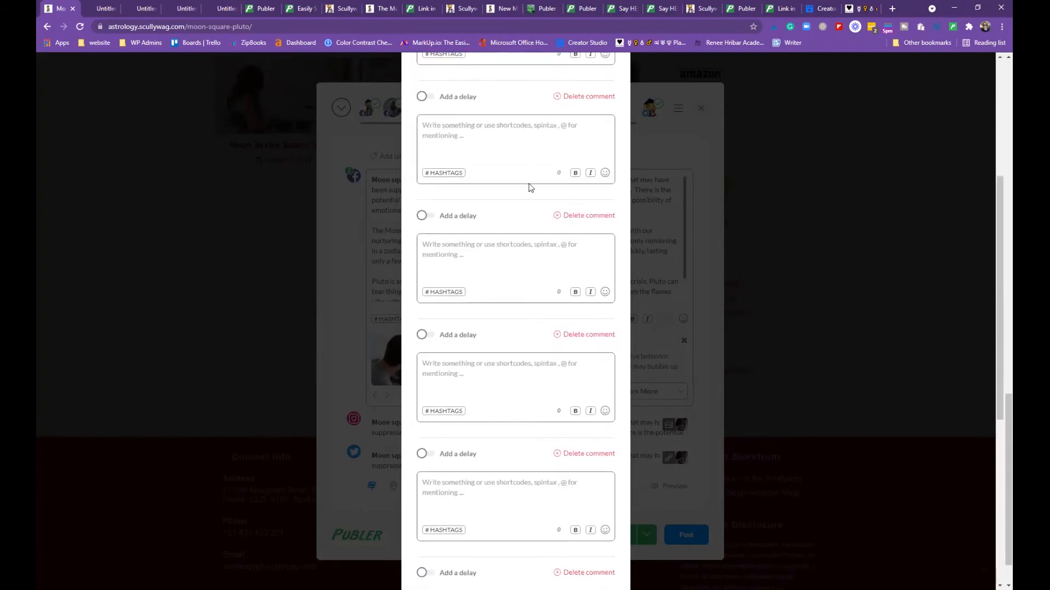
scroll(543, 155, "up", 2)
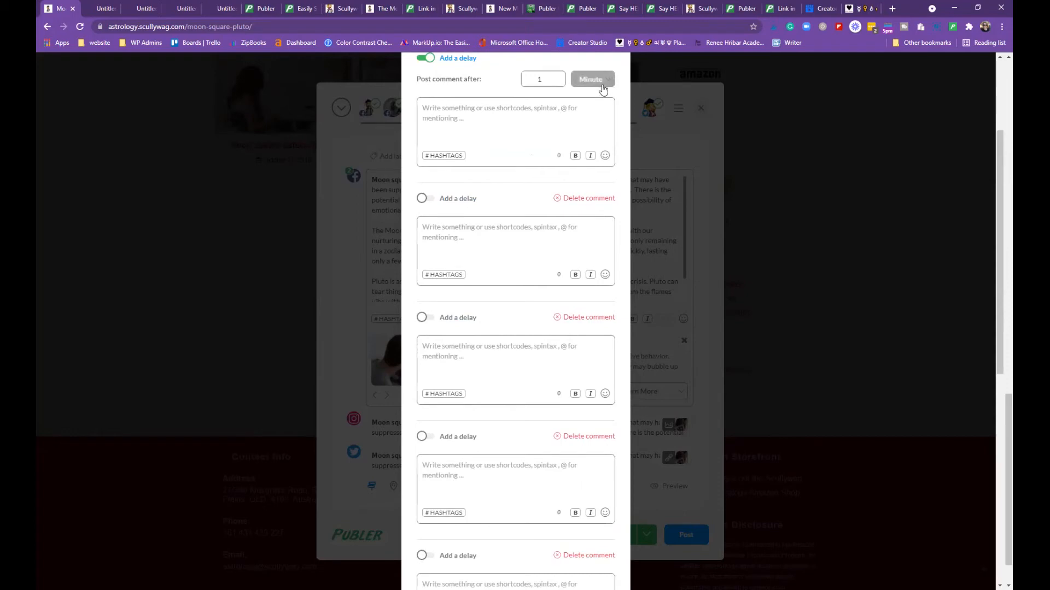
scroll(613, 289, "down", 5)
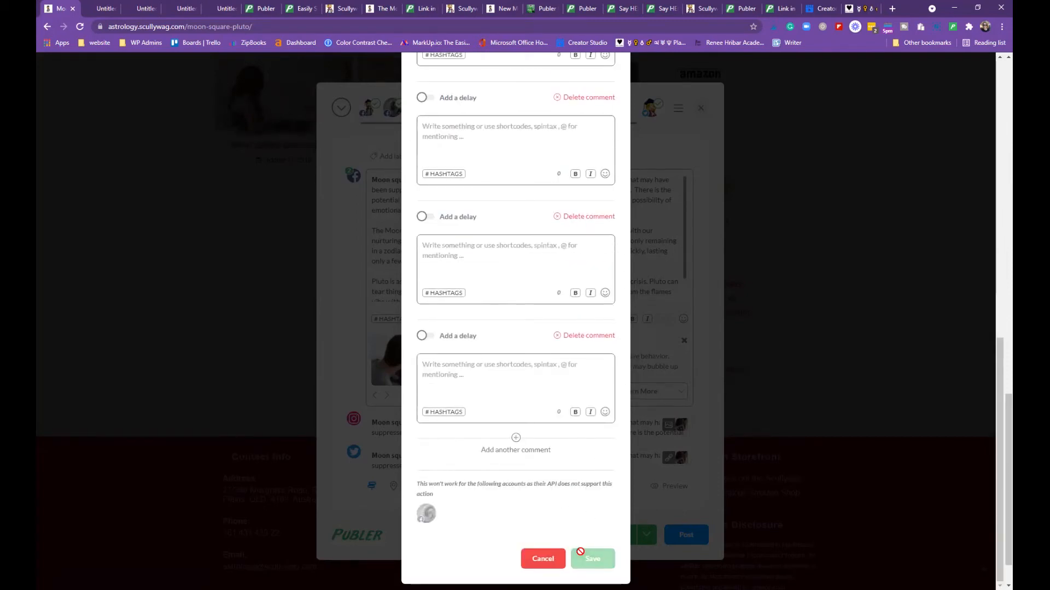
left_click(543, 559)
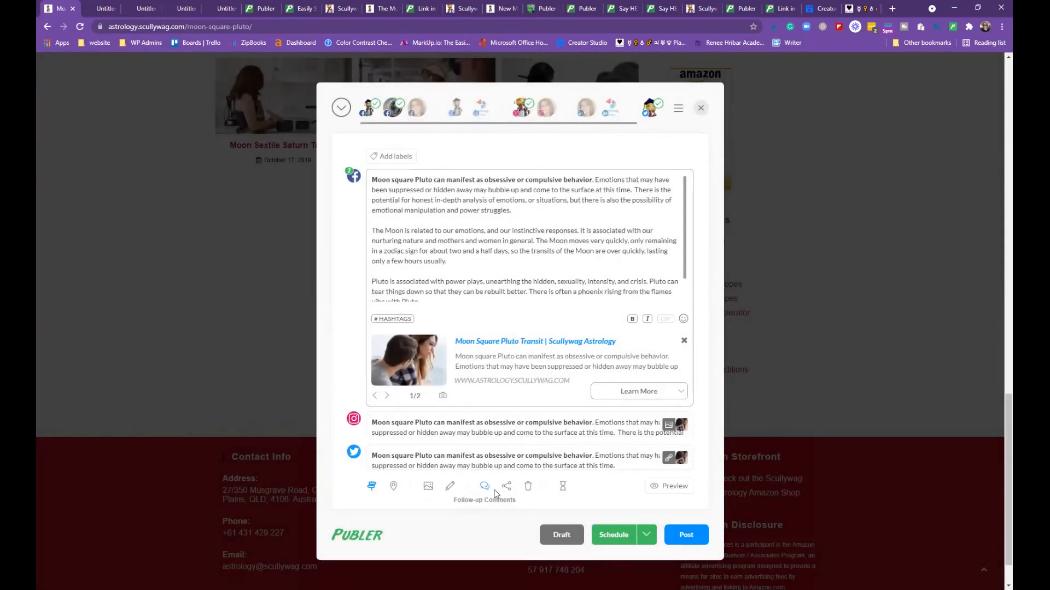
left_click(506, 486)
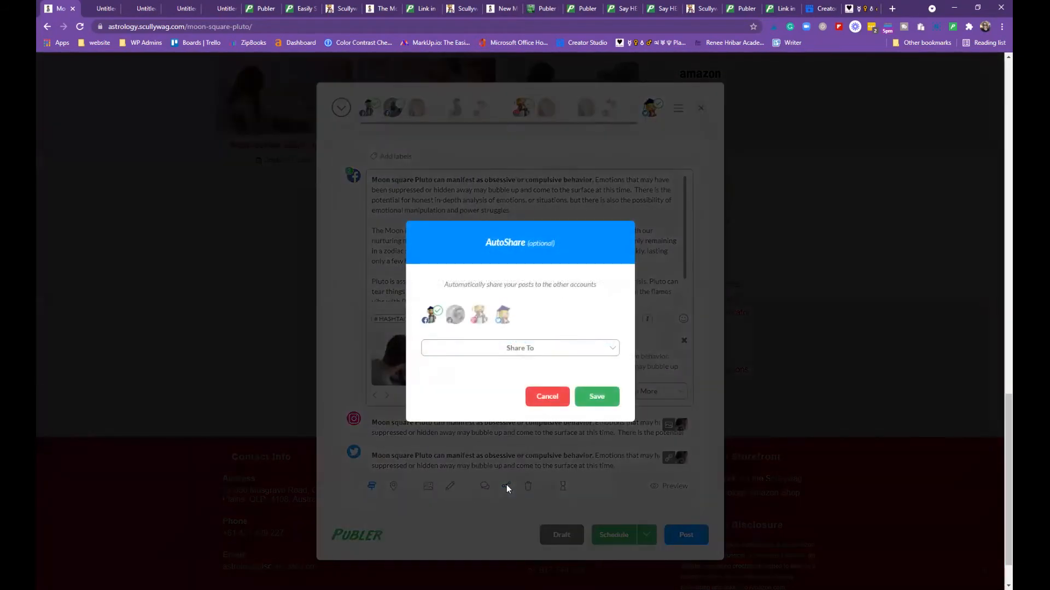
left_click(614, 352)
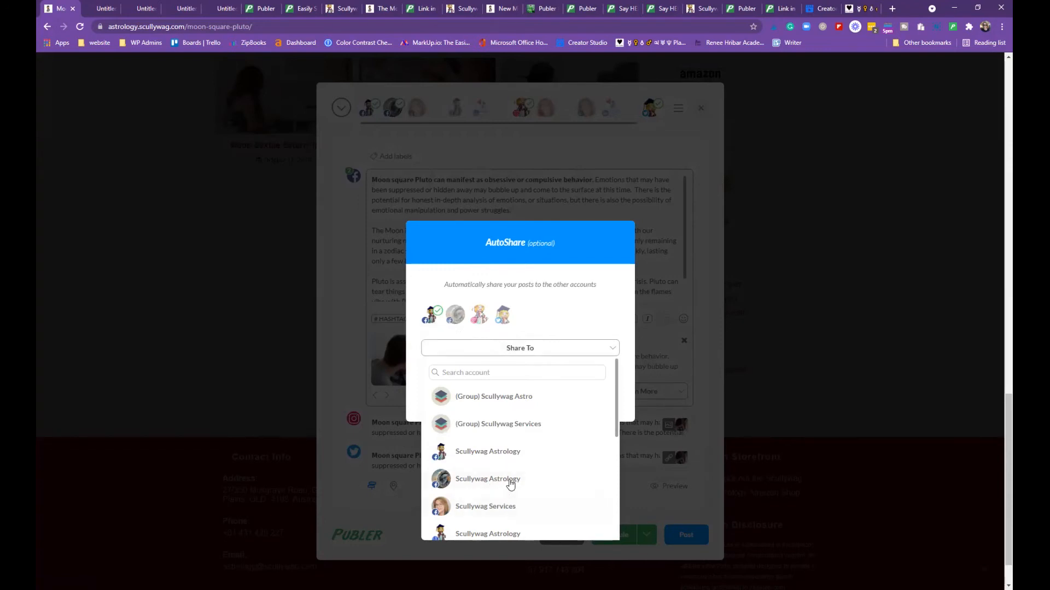
scroll(524, 464, "down", 2)
scroll(524, 463, "down", 3)
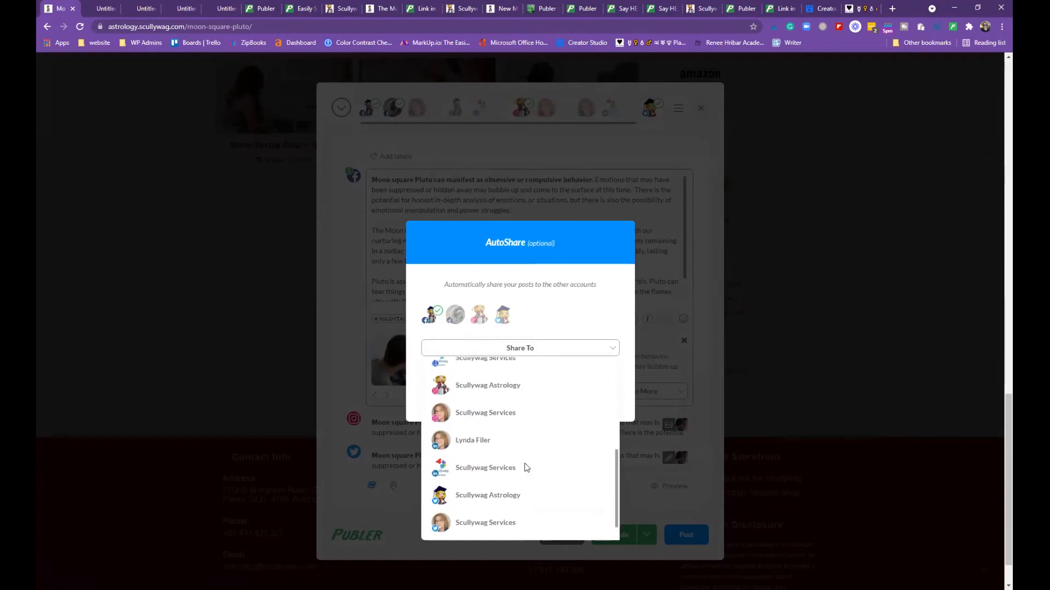
scroll(524, 463, "up", 5)
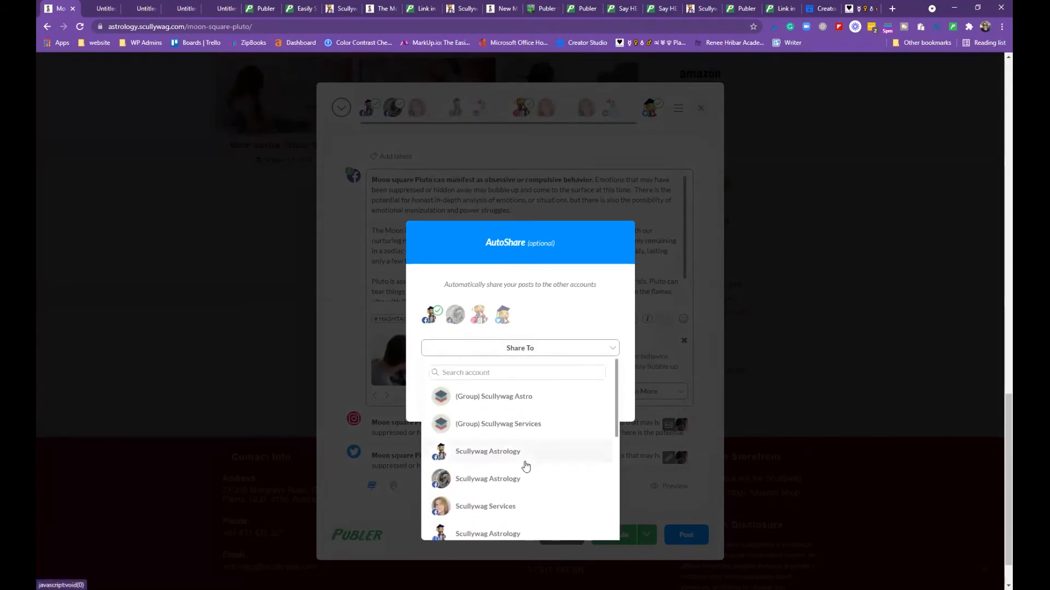
scroll(522, 437, "down", 2)
scroll(519, 416, "up", 4)
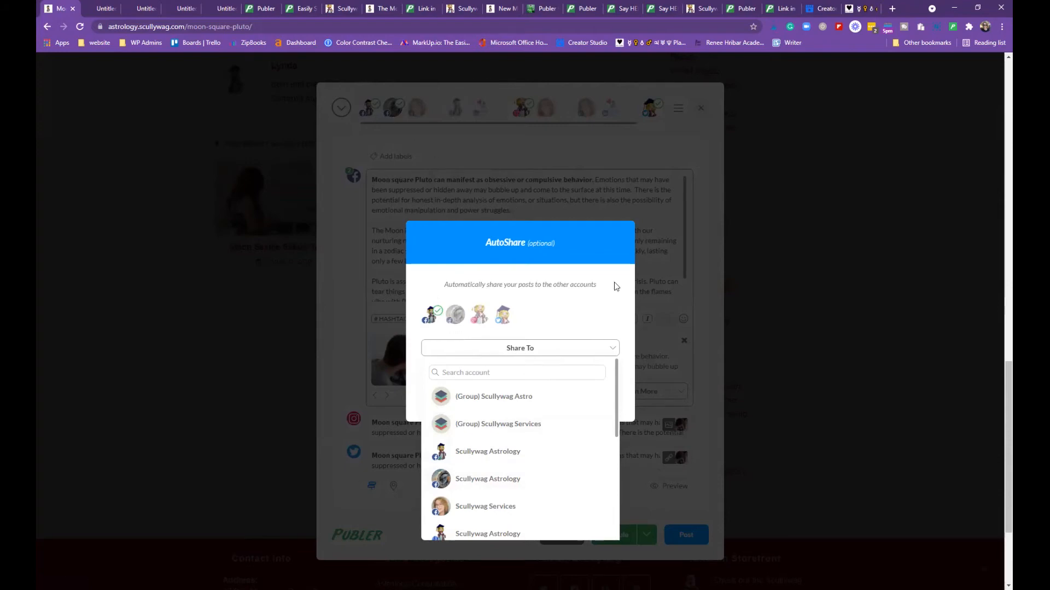
left_click(621, 328)
left_click(580, 408)
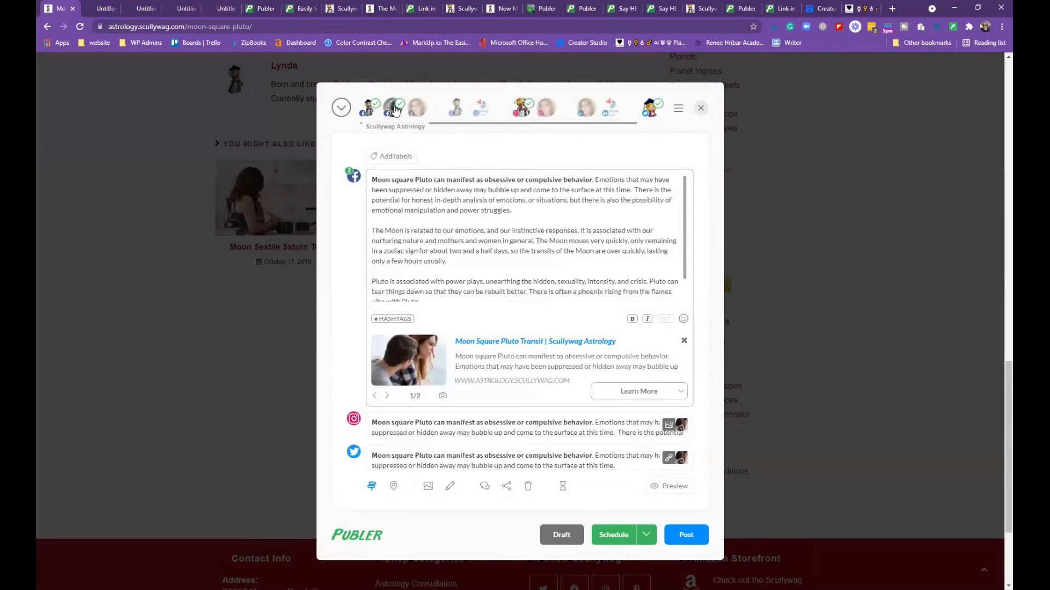
Remove one Facebook account from the post, then try a delayed AutoShare to one account and cancel it
left_click(394, 109)
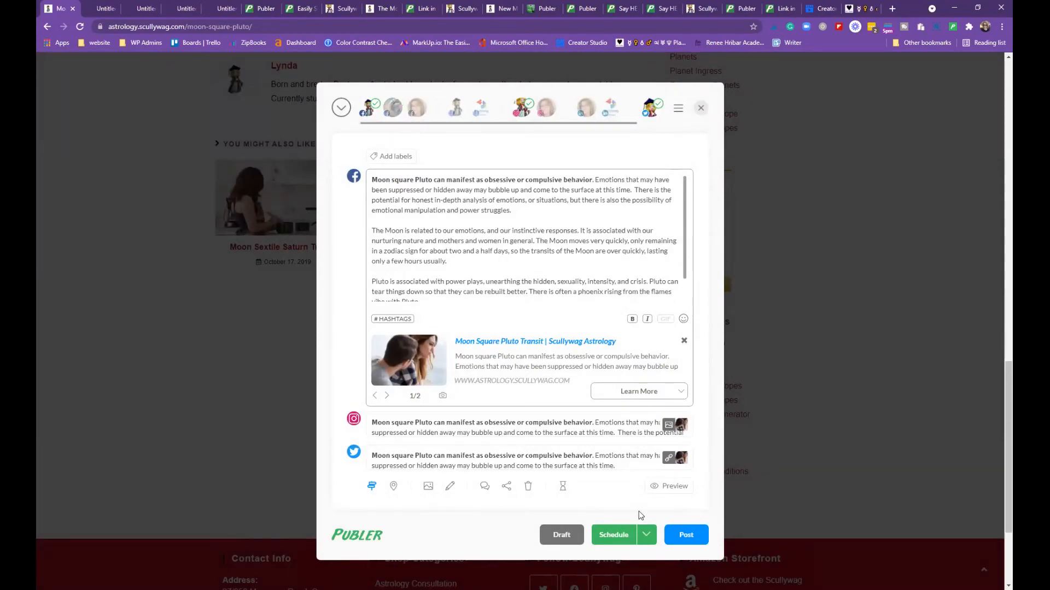
left_click(505, 487)
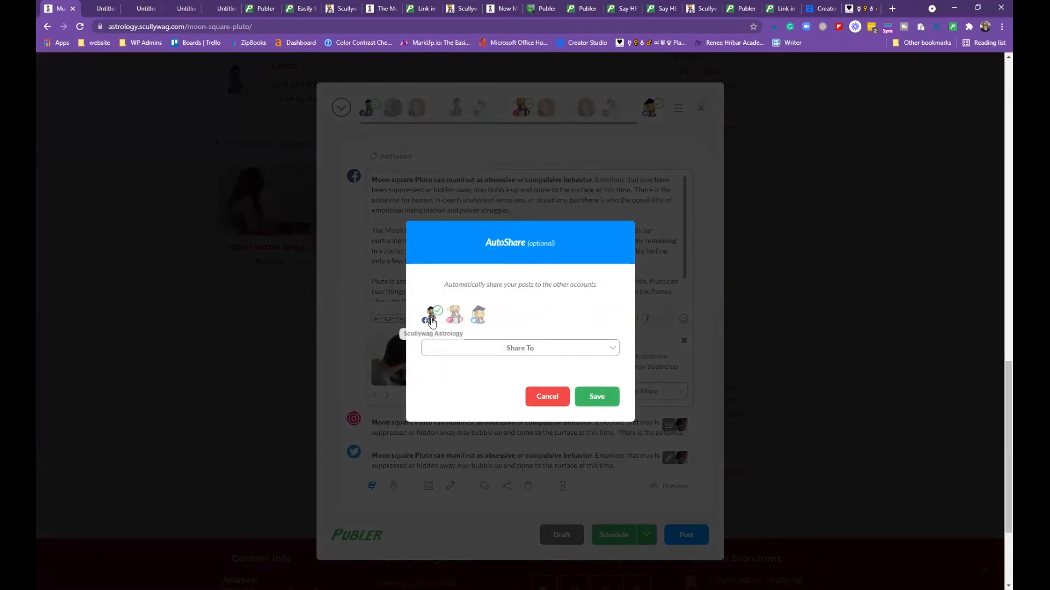
left_click(616, 351)
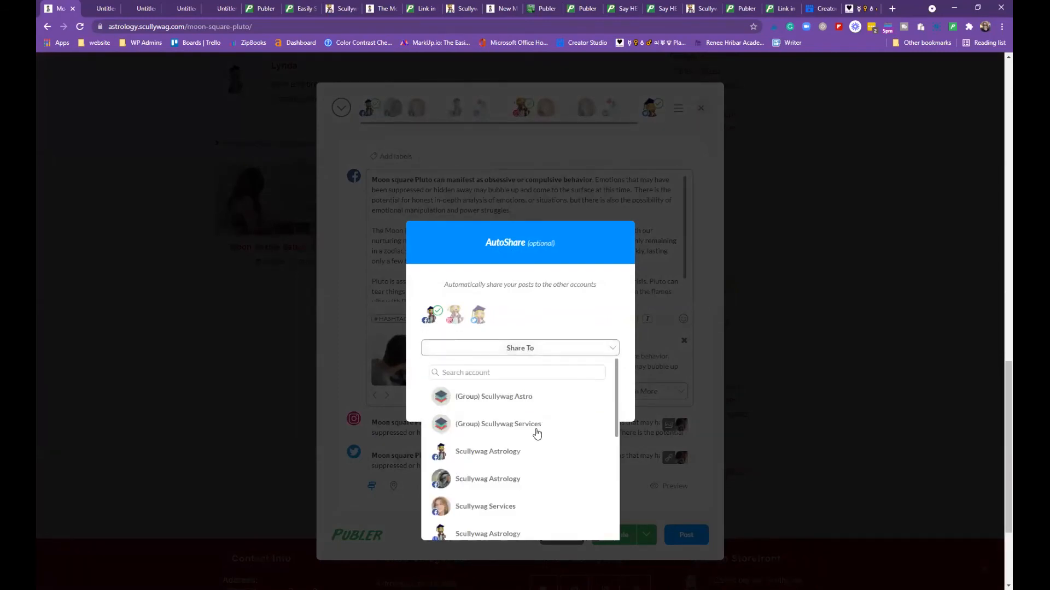
scroll(506, 479, "down", 3)
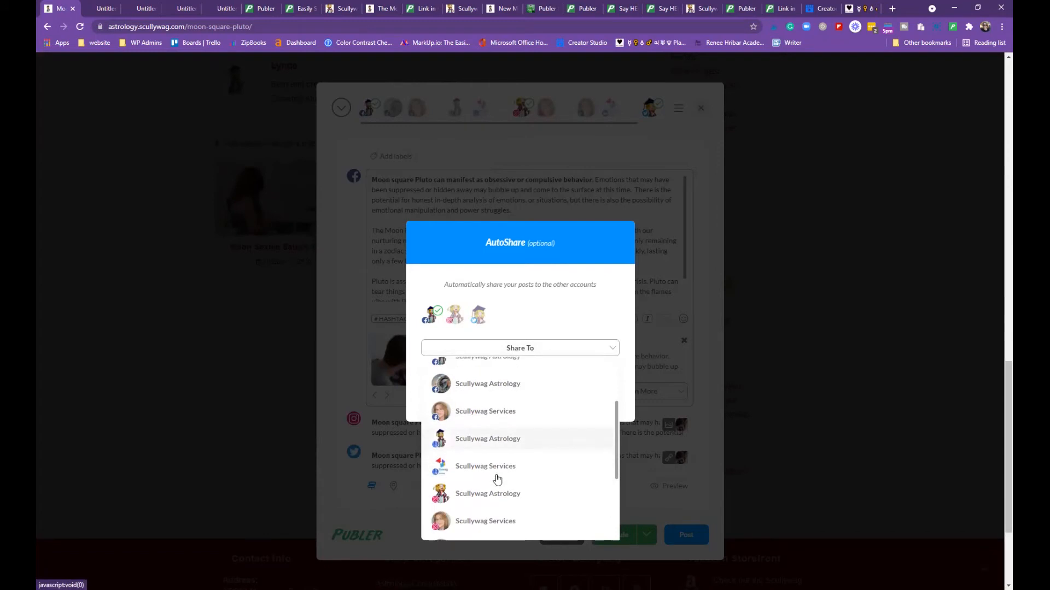
scroll(500, 491, "up", 3)
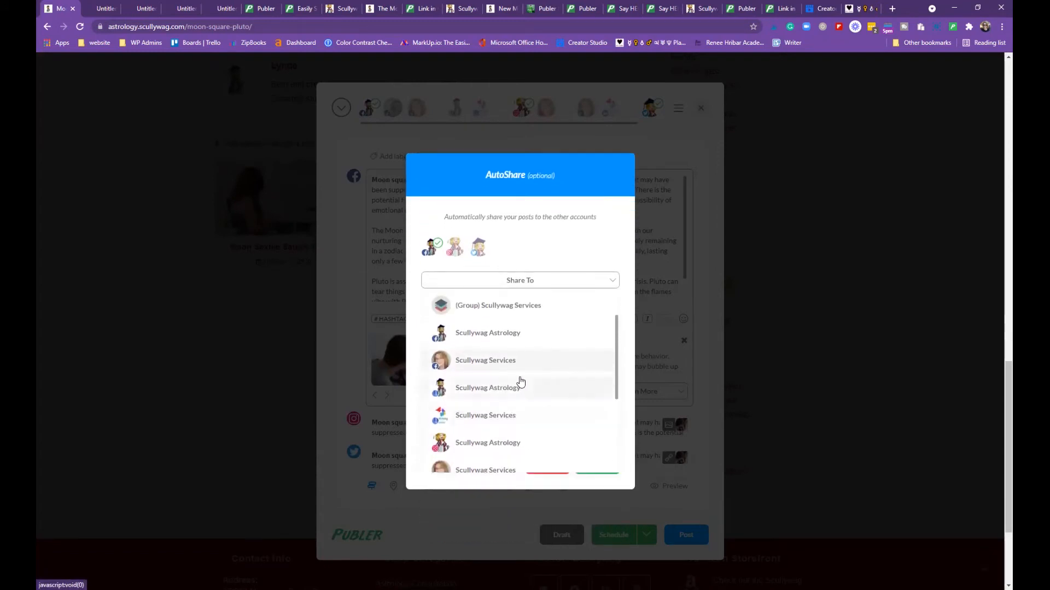
left_click(567, 260)
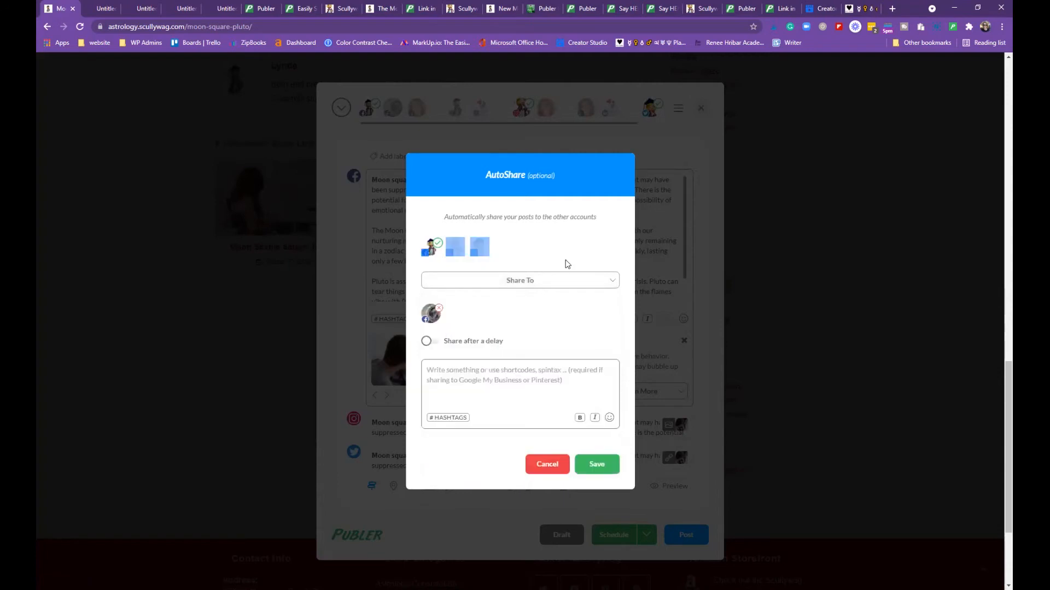
left_click(426, 341)
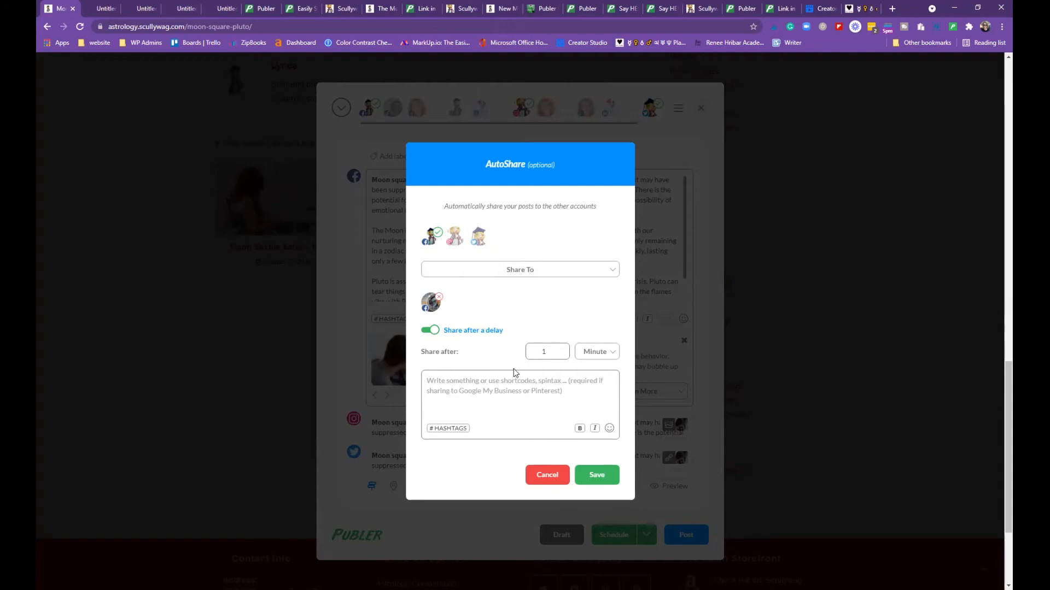
left_click(544, 473)
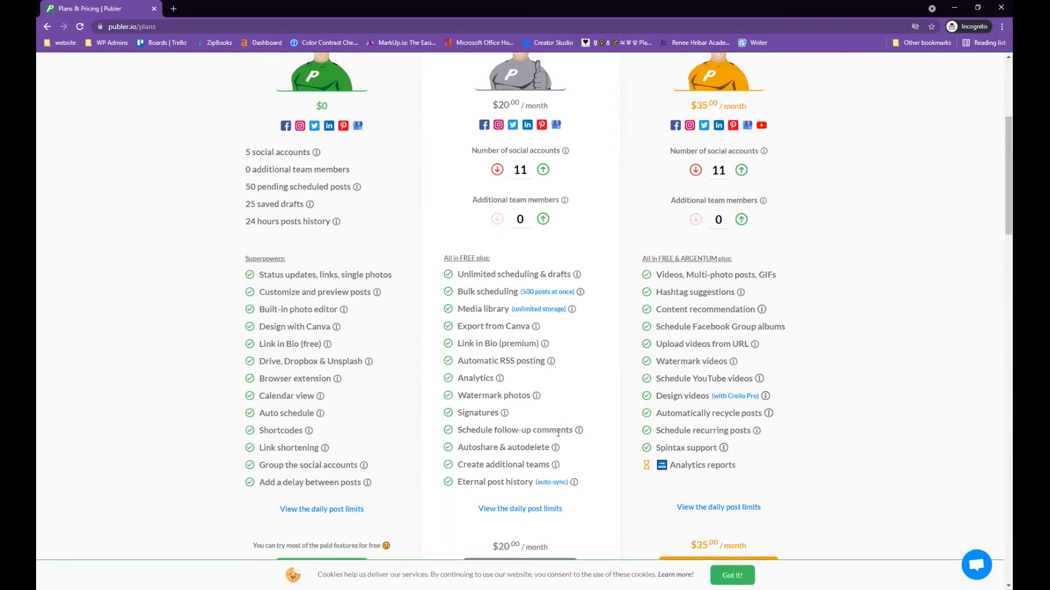
Return to the Chrome window holding the Publer post composer
mouse_move(557, 449)
left_click(250, 531)
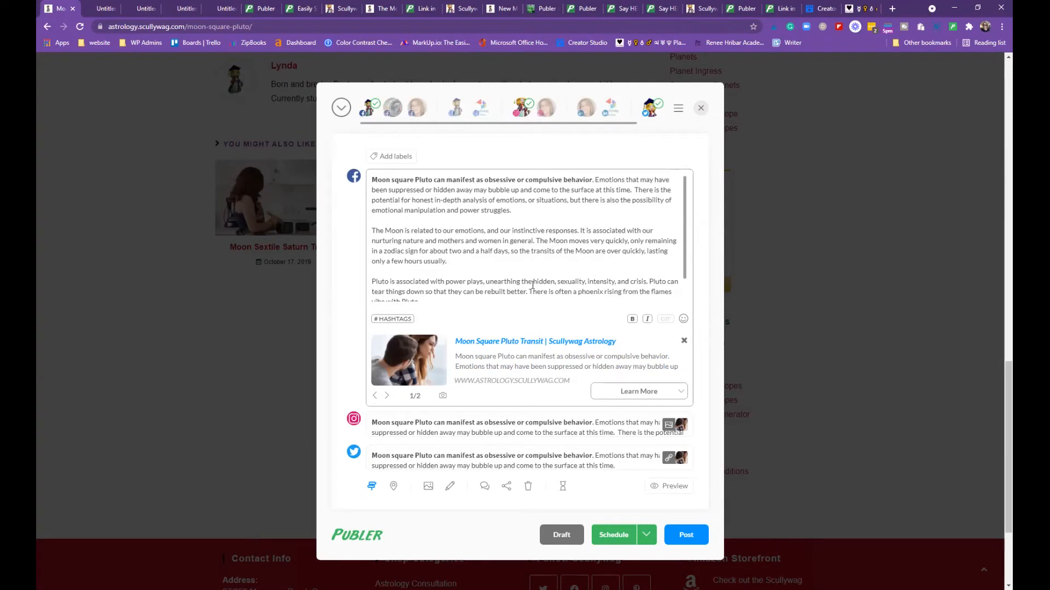
left_click(529, 488)
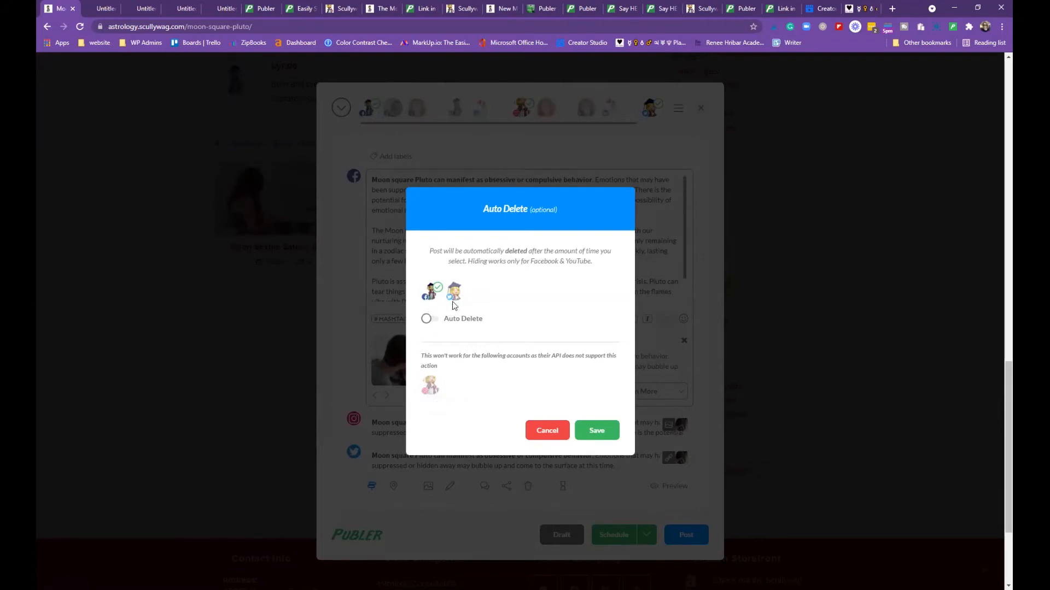
left_click(427, 319)
left_click(428, 302)
left_click(585, 431)
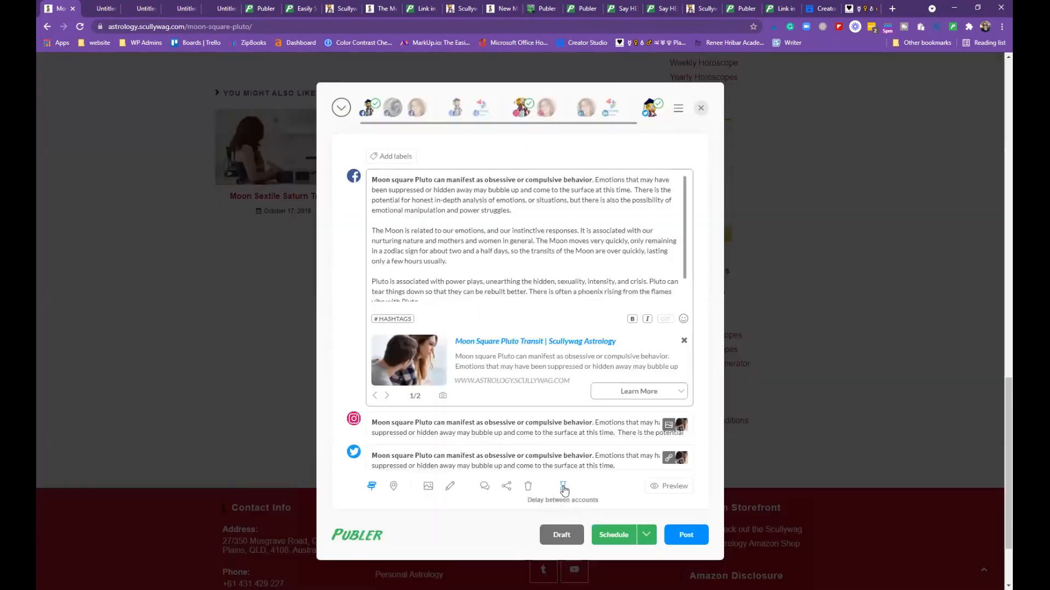
left_click(563, 487)
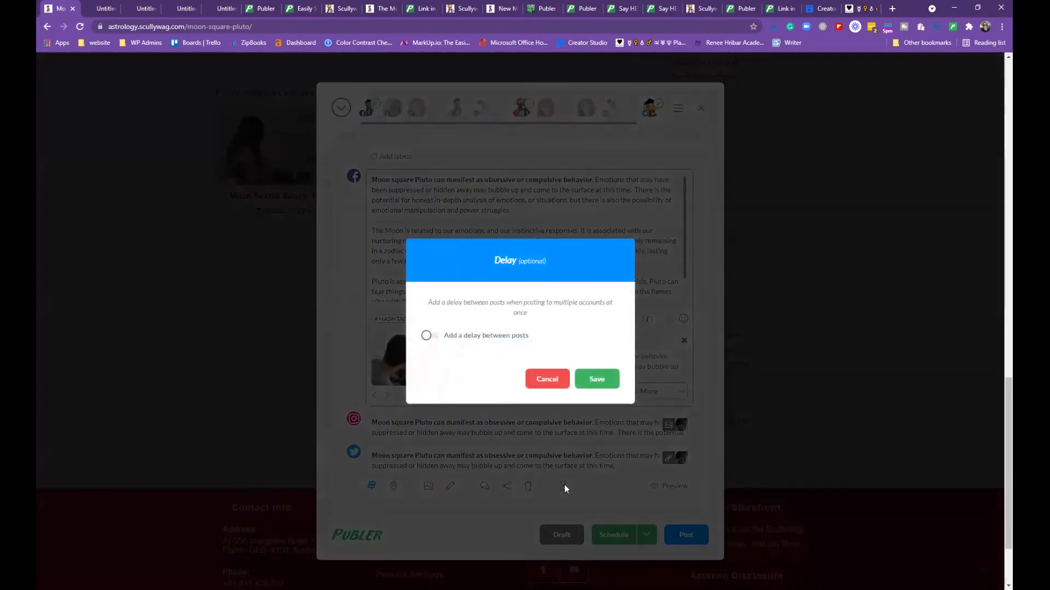
left_click(426, 335)
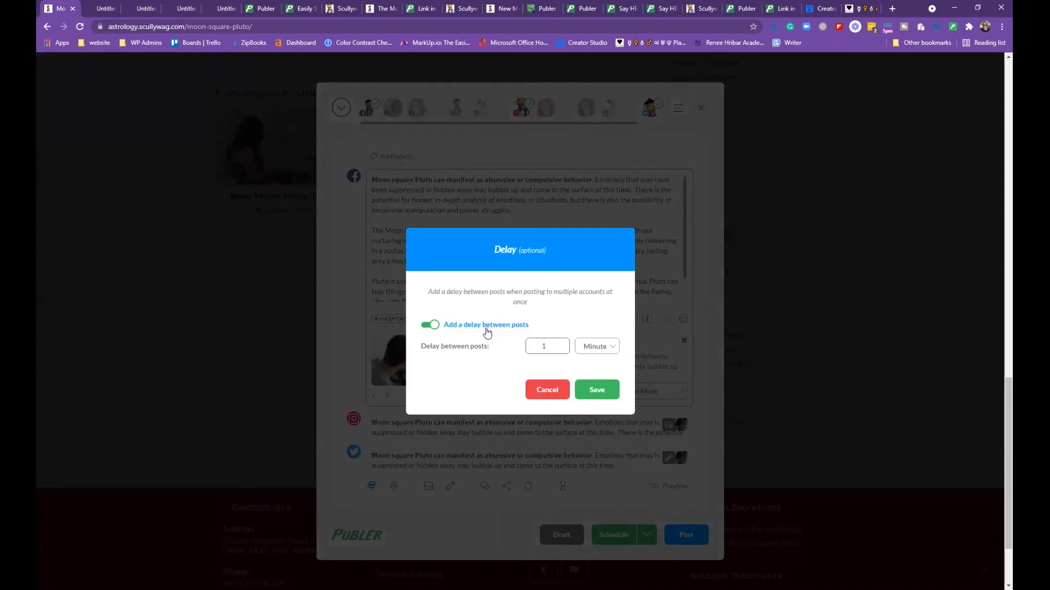
left_click(601, 346)
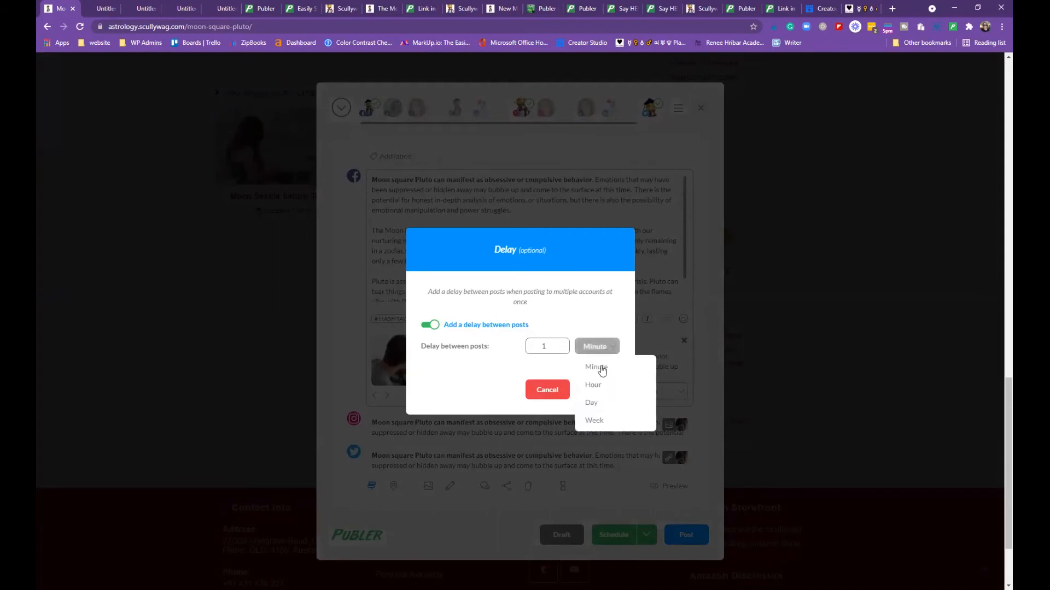
left_click(606, 346)
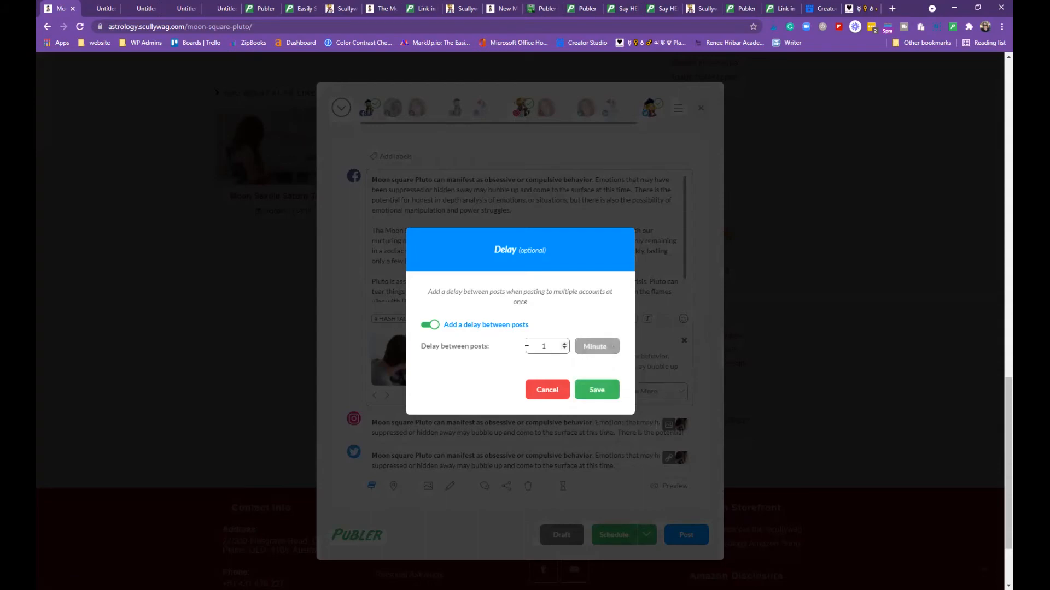
left_click(428, 327)
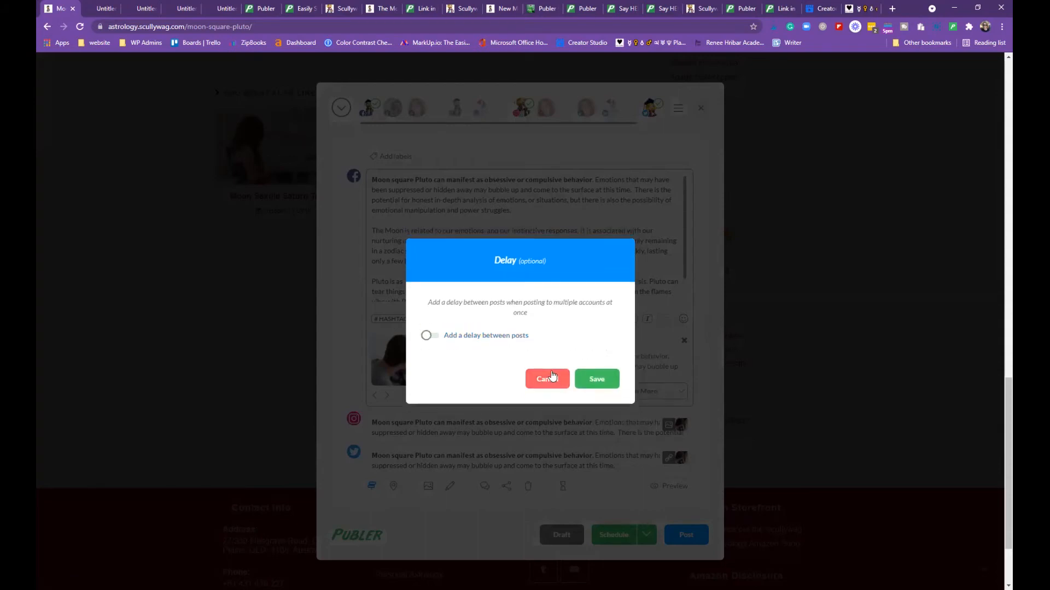
left_click(548, 389)
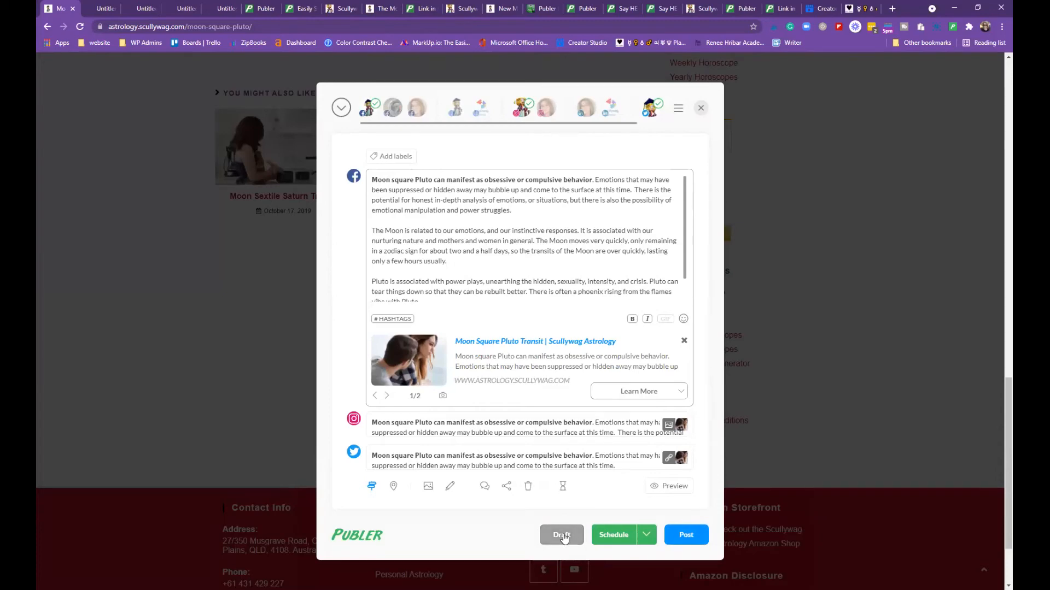
Open the schedule date picker and try Thu Aug 26, a later August date, and Sep 1
scroll(642, 525, "down", 2)
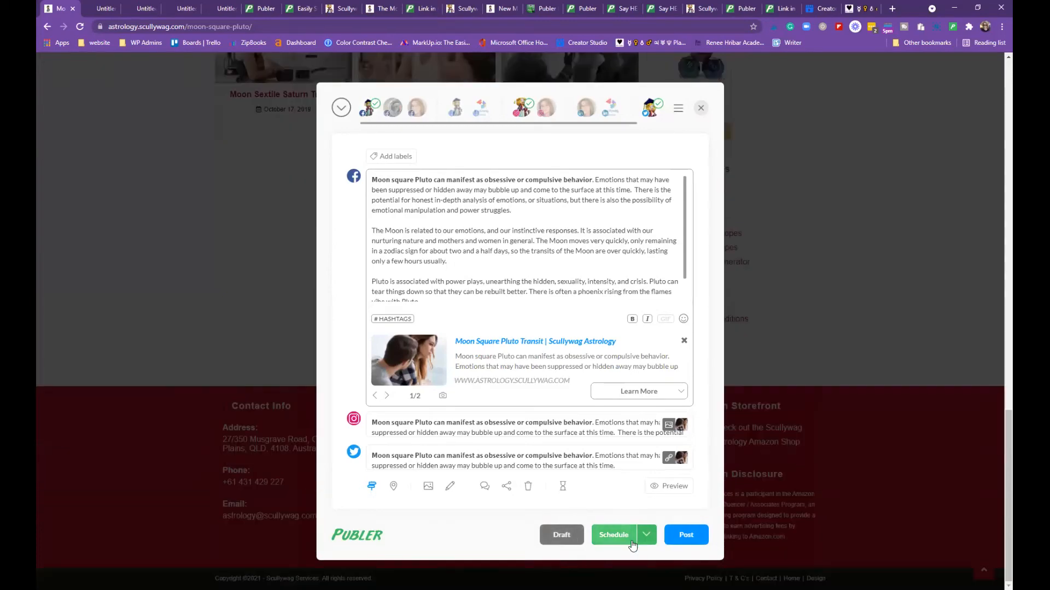
left_click(624, 538)
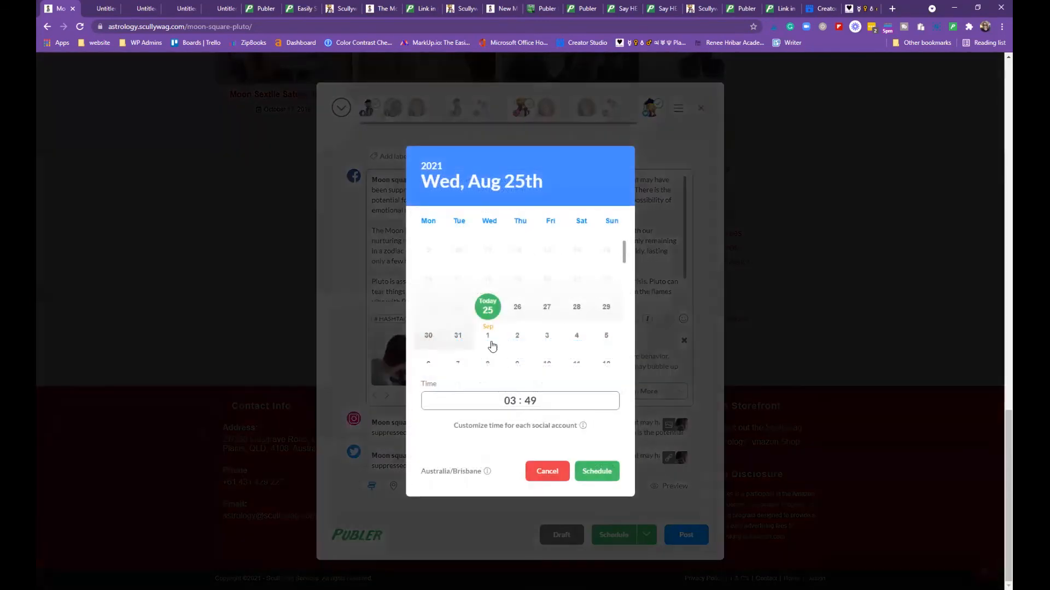
left_click(520, 307)
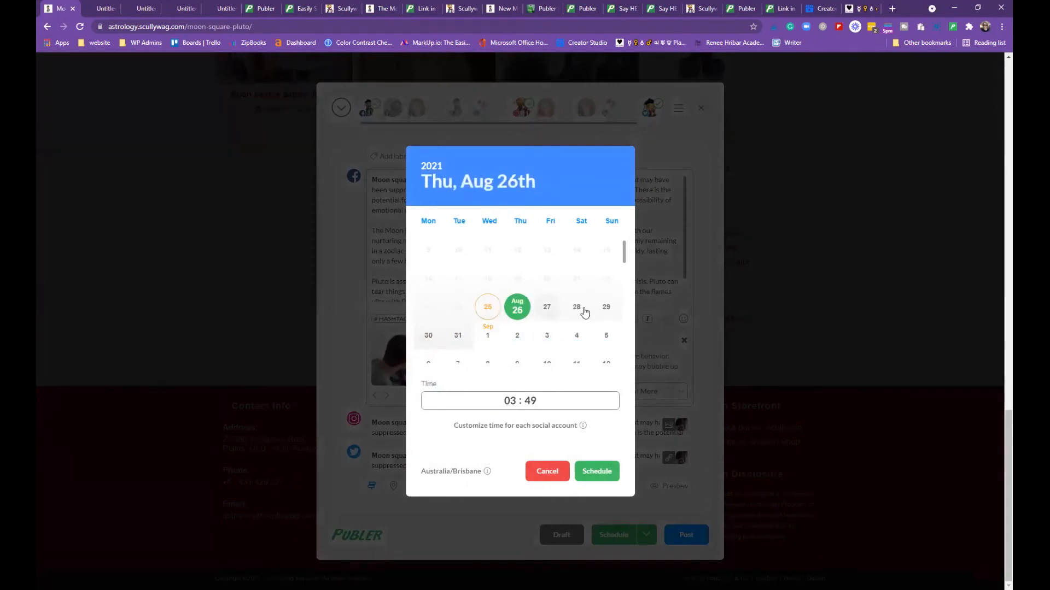
left_click(547, 306)
scroll(589, 304, "down", 3)
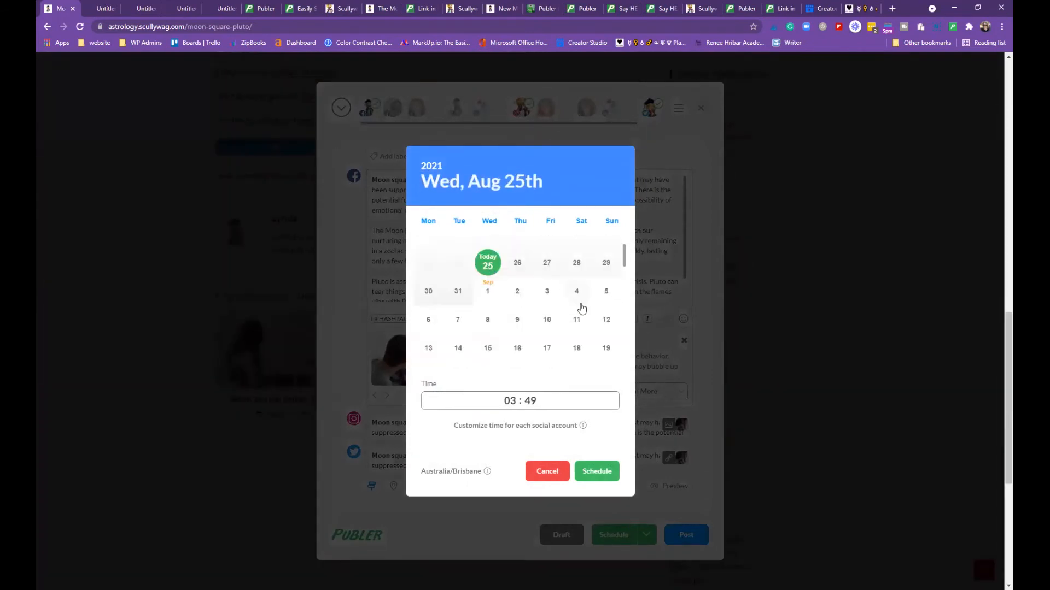
scroll(589, 315, "down", 3)
scroll(590, 316, "up", 6)
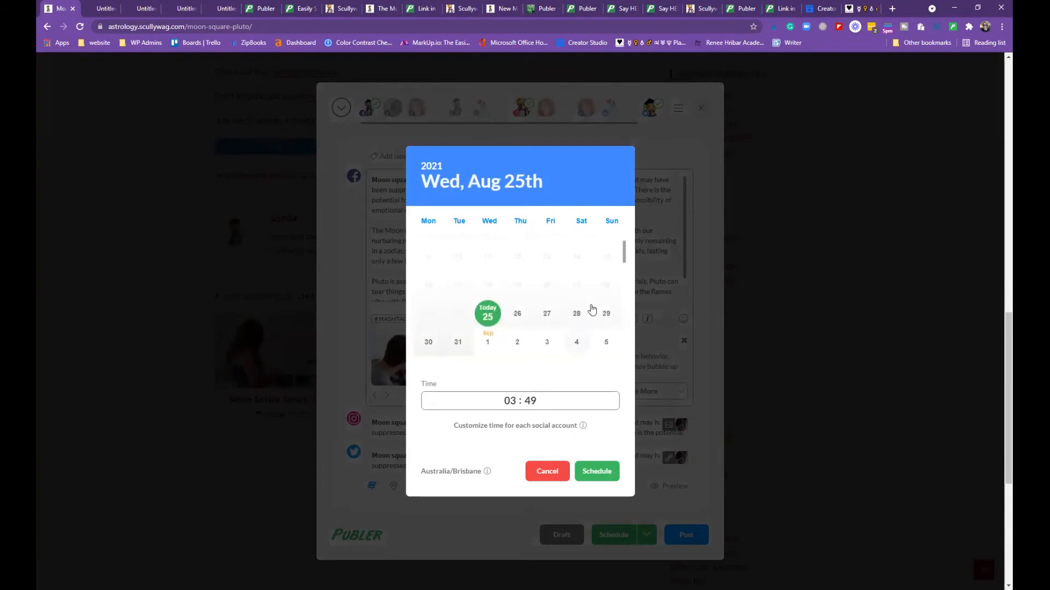
scroll(591, 309, "down", 1)
left_click(488, 291)
Browse further ahead in the date picker, trying Oct 1 and Jan 1 2022
scroll(494, 330, "down", 5)
left_click(546, 253)
scroll(538, 290, "down", 9)
scroll(538, 290, "down", 2)
left_click(575, 316)
scroll(518, 280, "up", 10)
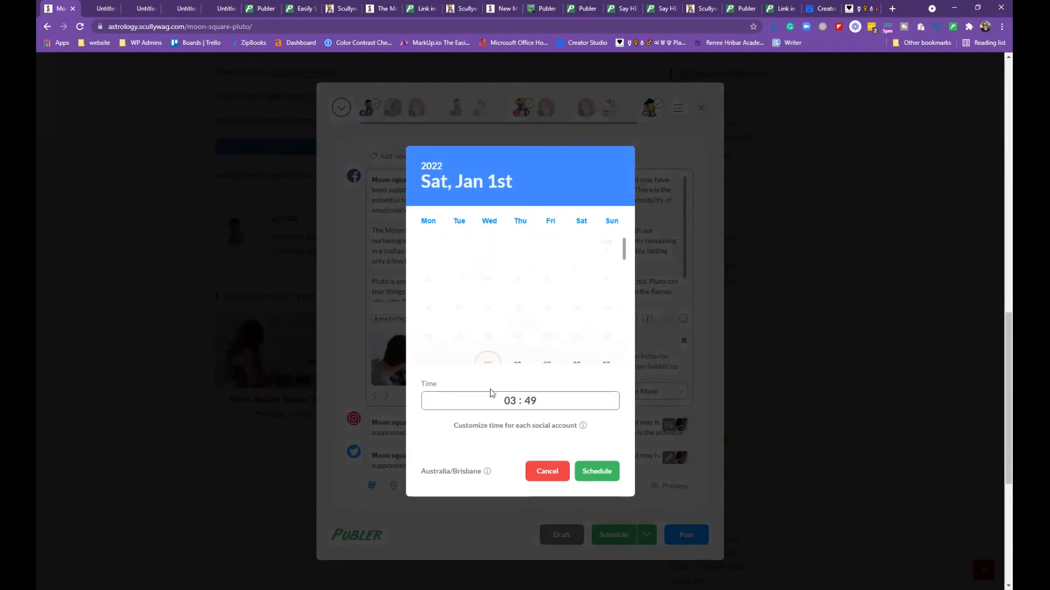
scroll(491, 392, "down", 2)
scroll(519, 322, "down", 3)
scroll(552, 320, "up", 1)
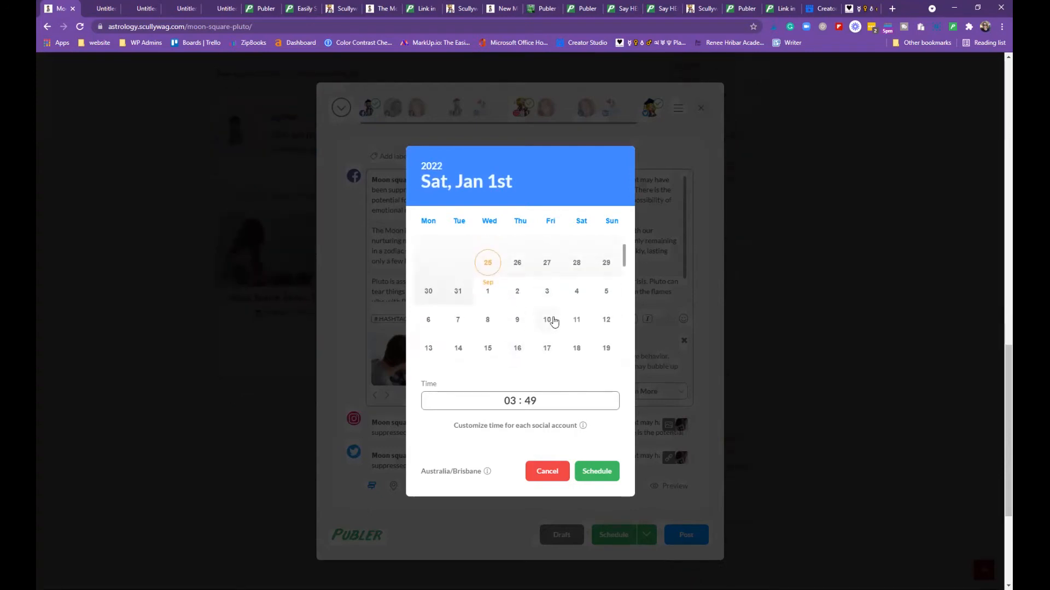
Set Fri Sep 10 at hour 15, check the timezone setting, then cancel without scheduling
left_click(547, 320)
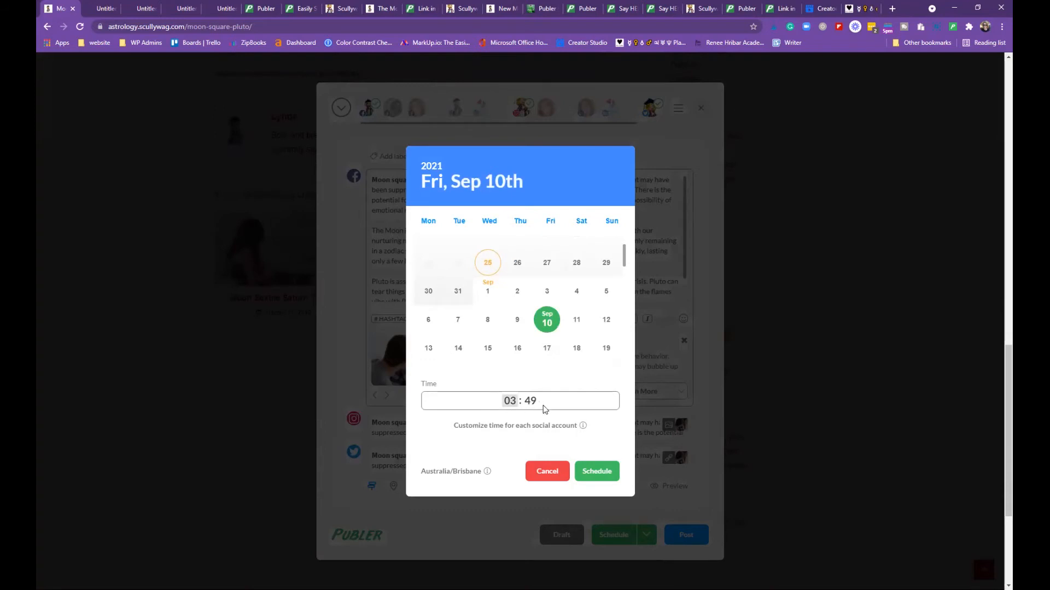
scroll(525, 415, "down", 2)
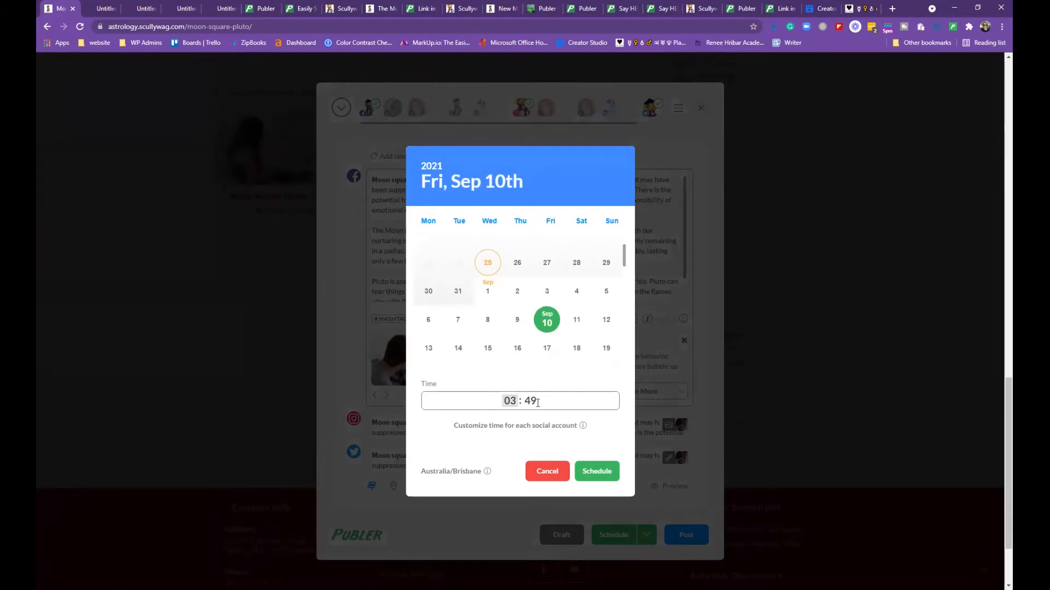
type("15")
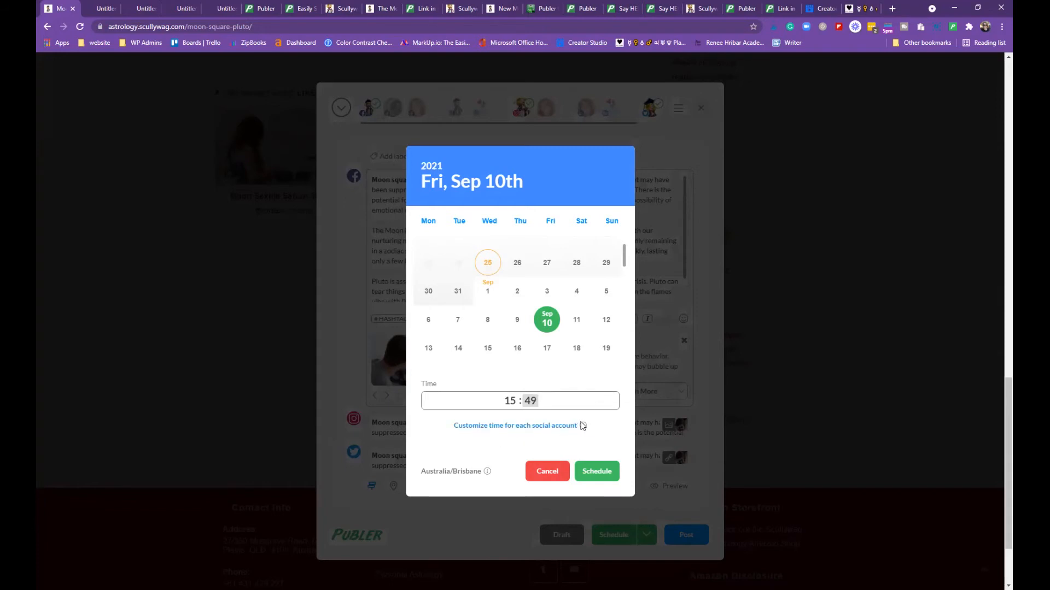
mouse_move(582, 426)
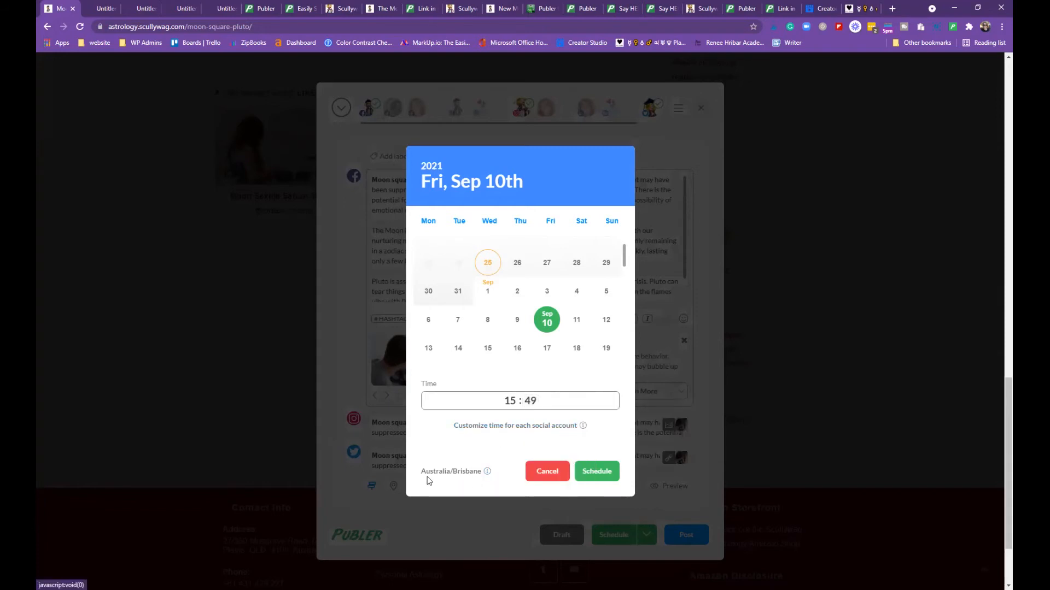
mouse_move(488, 472)
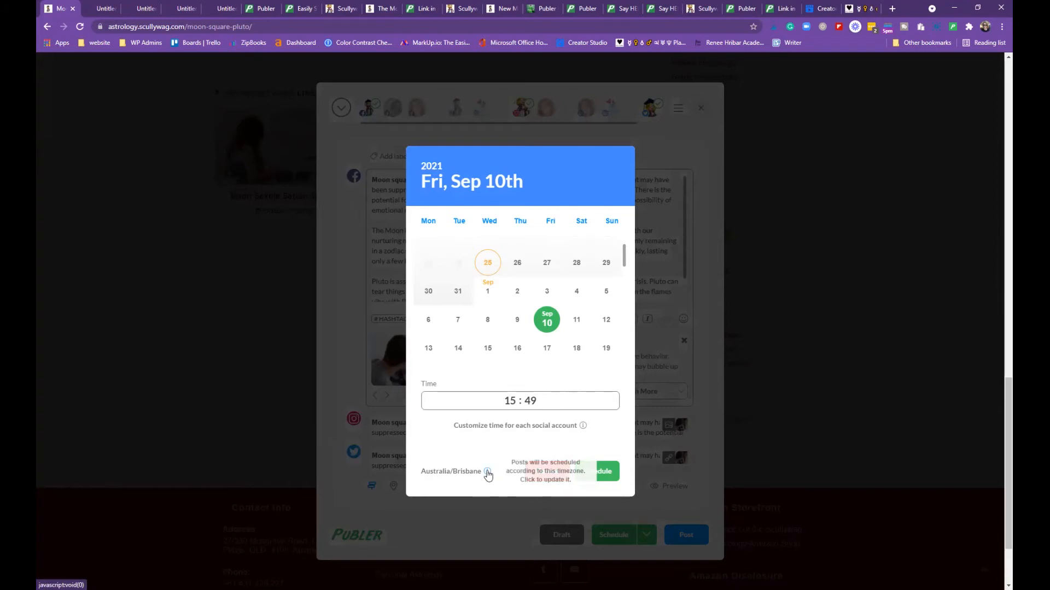
left_click(488, 473)
left_click(59, 9)
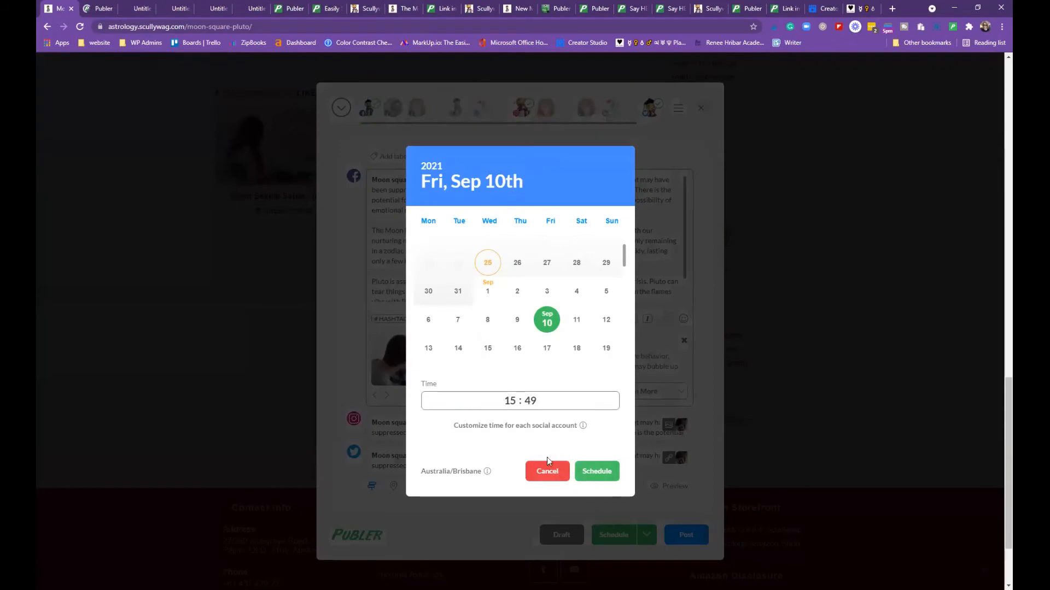
left_click(548, 472)
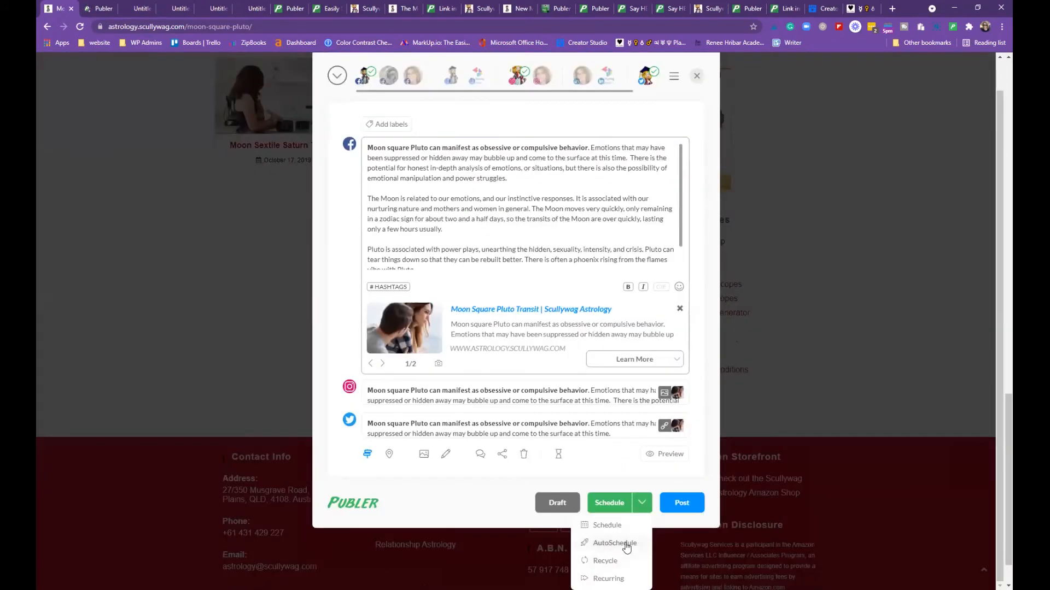
Choose AutoSchedule and close its options, then preview the post and close the preview
left_click(626, 544)
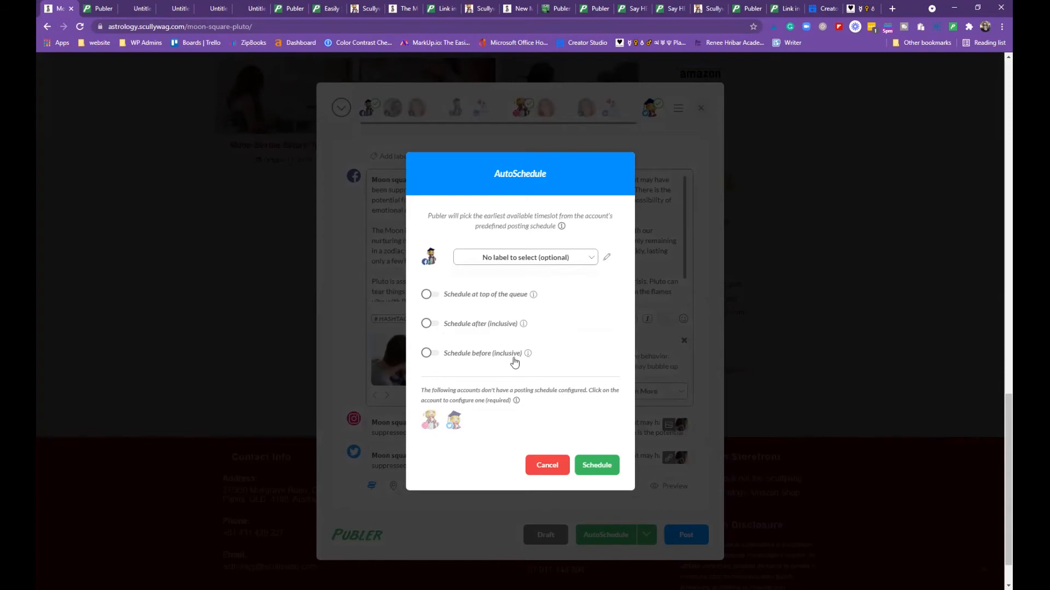
left_click(556, 465)
scroll(650, 470, "down", 1)
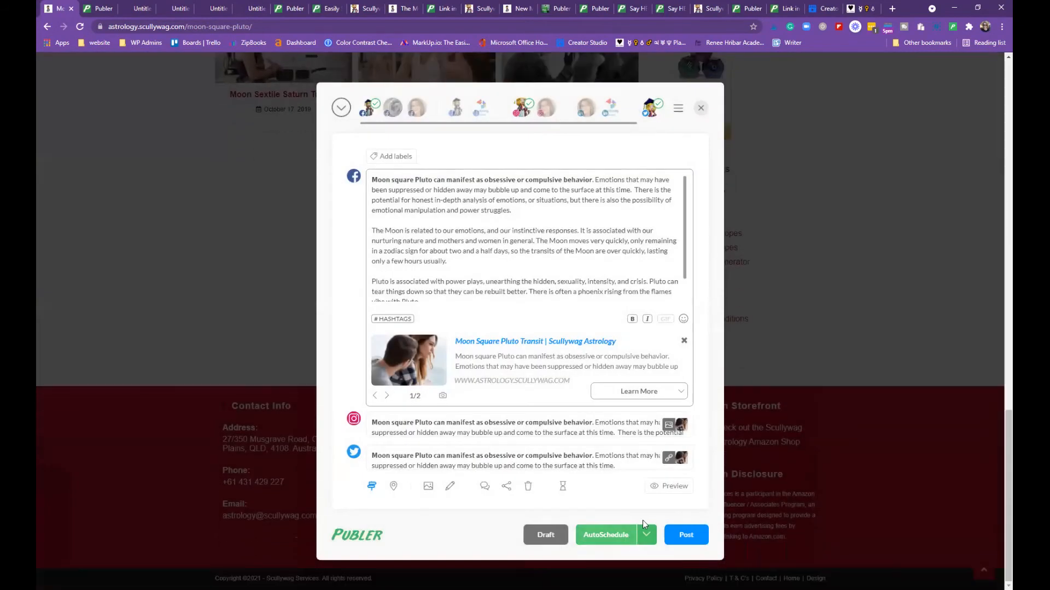
left_click(659, 492)
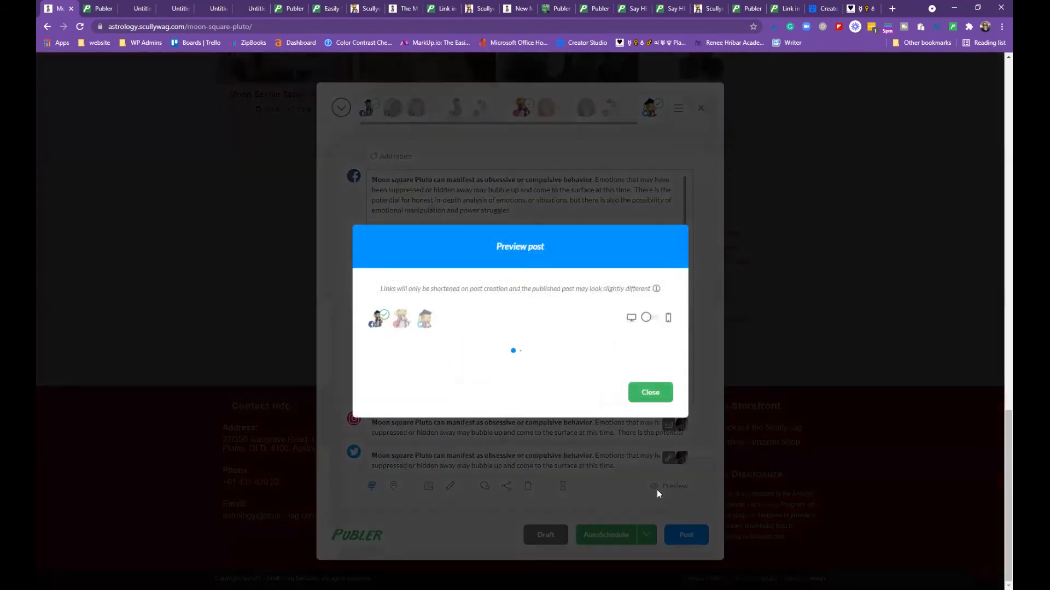
left_click(662, 484)
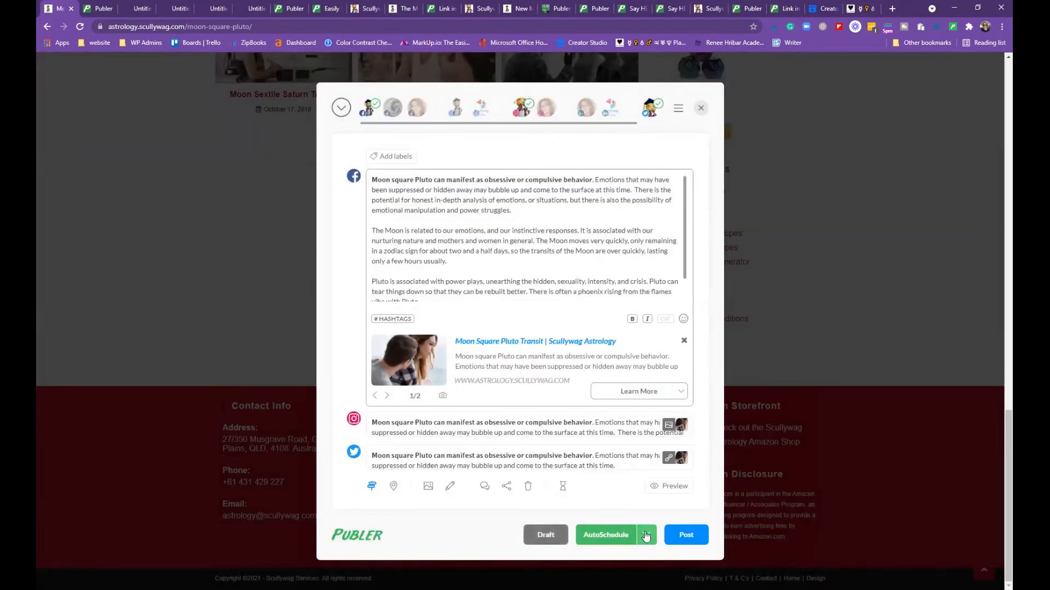
Check the scheduling modes and account menu, then move to the Publer dashboard tab
left_click(645, 536)
scroll(646, 538, "down", 1)
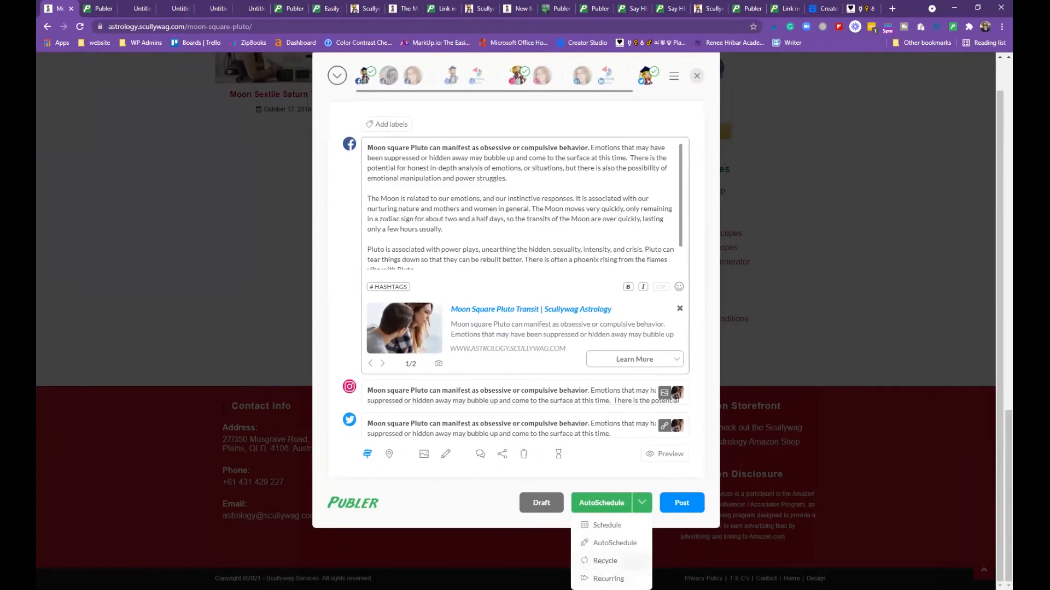
scroll(702, 85, "up", 1)
left_click(678, 108)
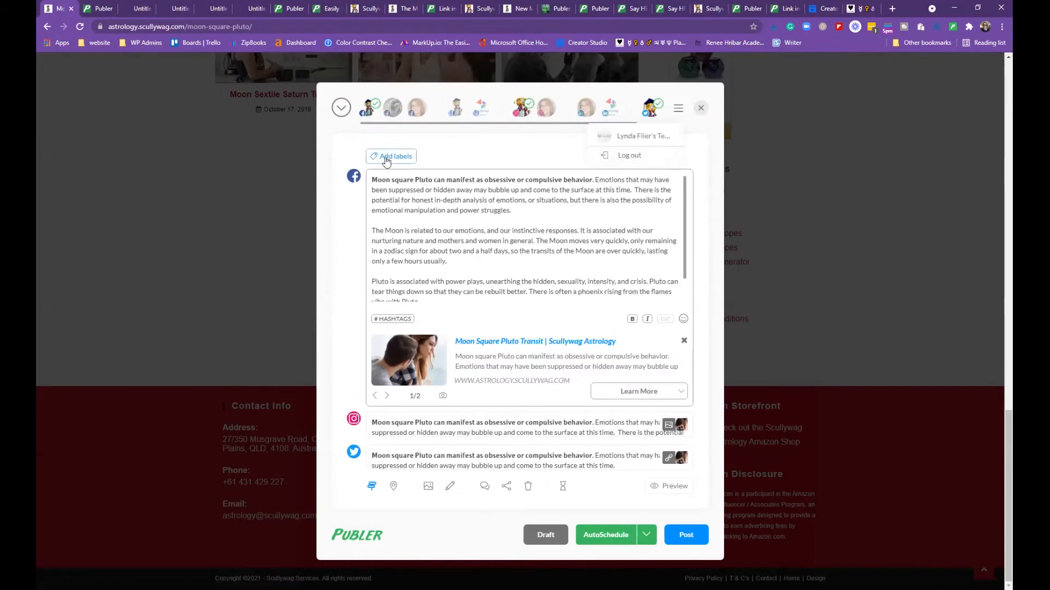
key("ctrl+Tab")
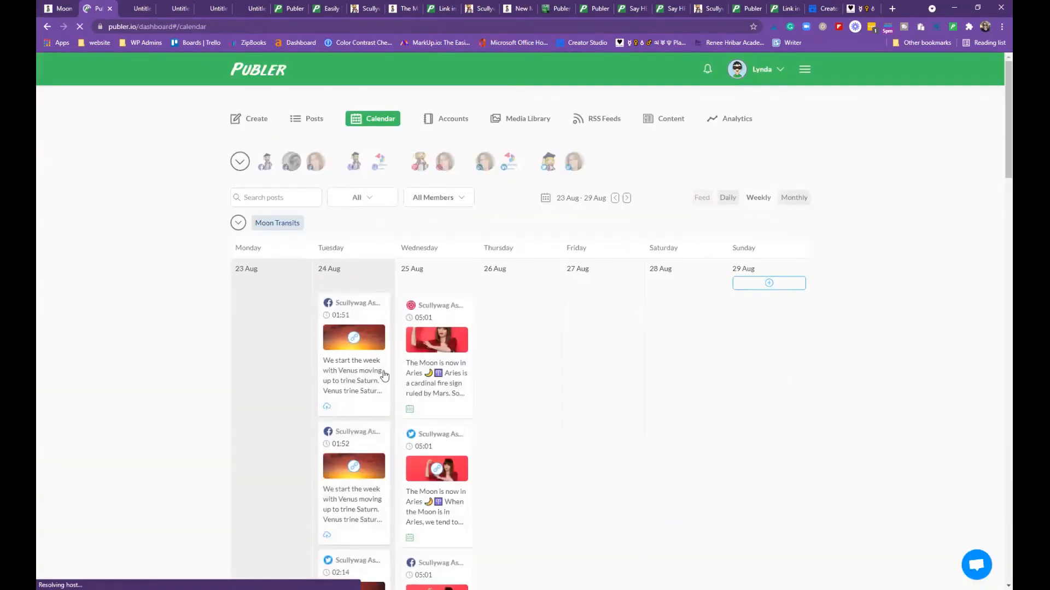
Select All accounts in the calendar's account selector and scroll through the 23–29 Aug posts
scroll(527, 365, "down", 4)
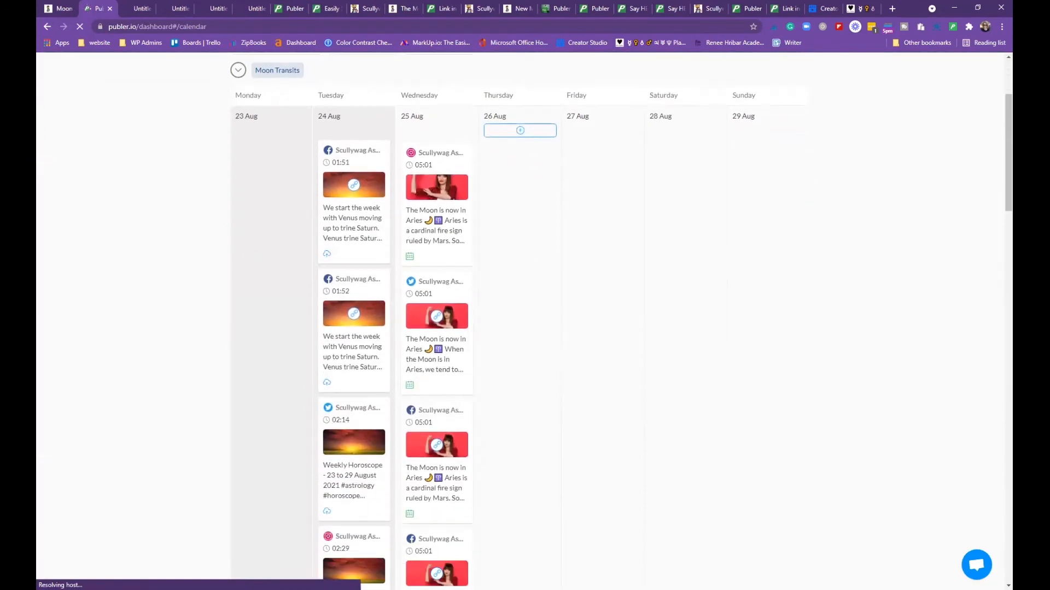
scroll(487, 535, "up", 4)
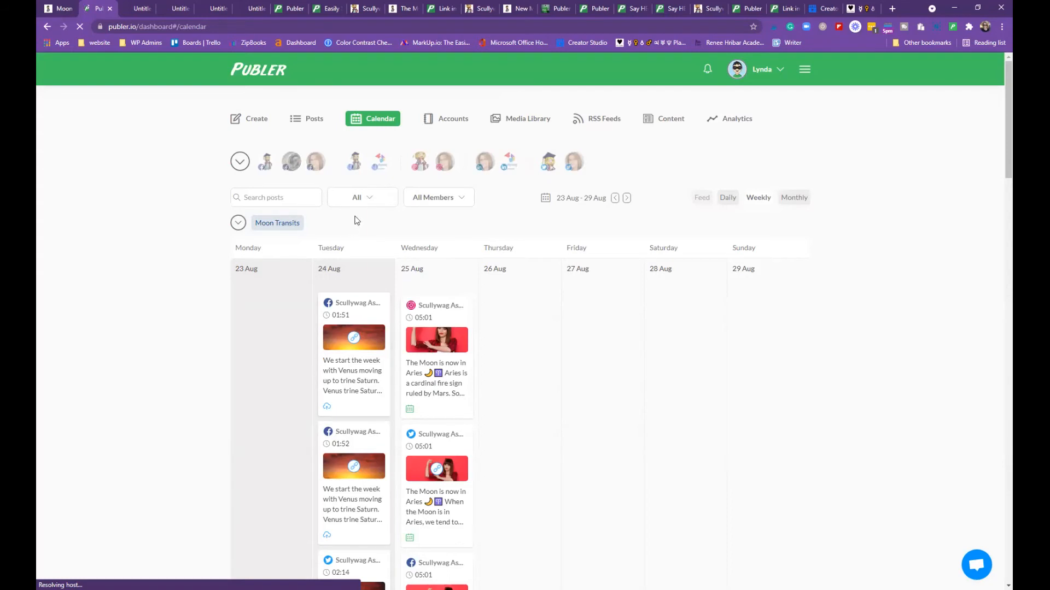
left_click(241, 165)
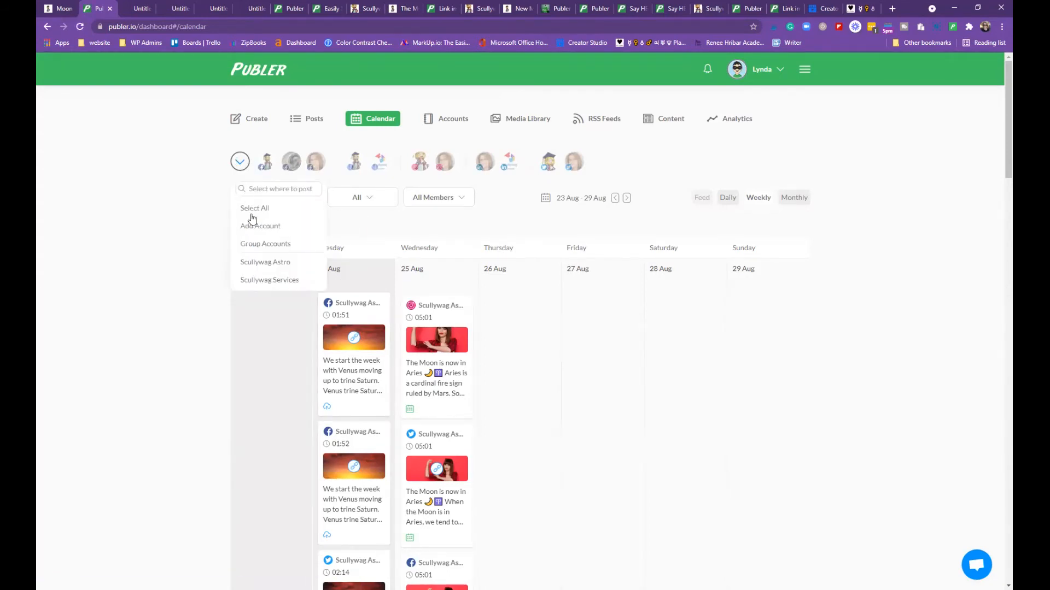
left_click(272, 266)
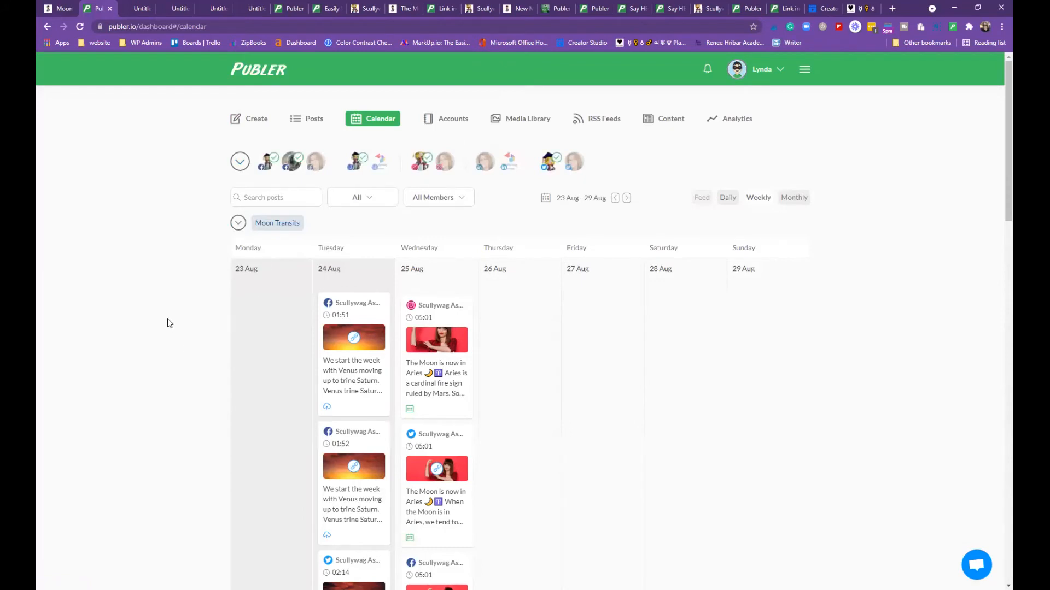
left_click(240, 165)
left_click(247, 209)
left_click(115, 269)
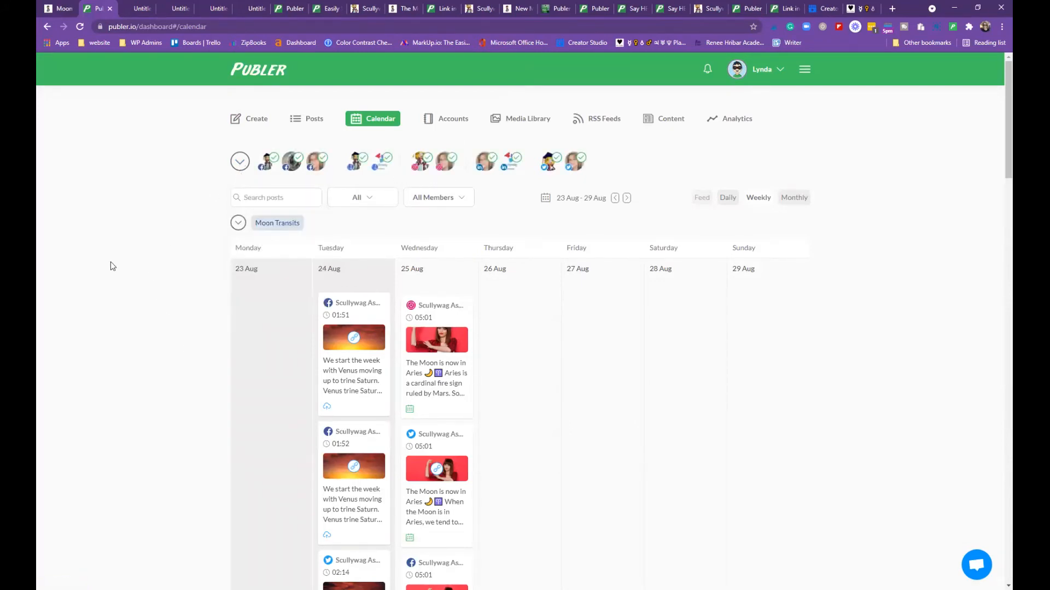
scroll(569, 330, "down", 20)
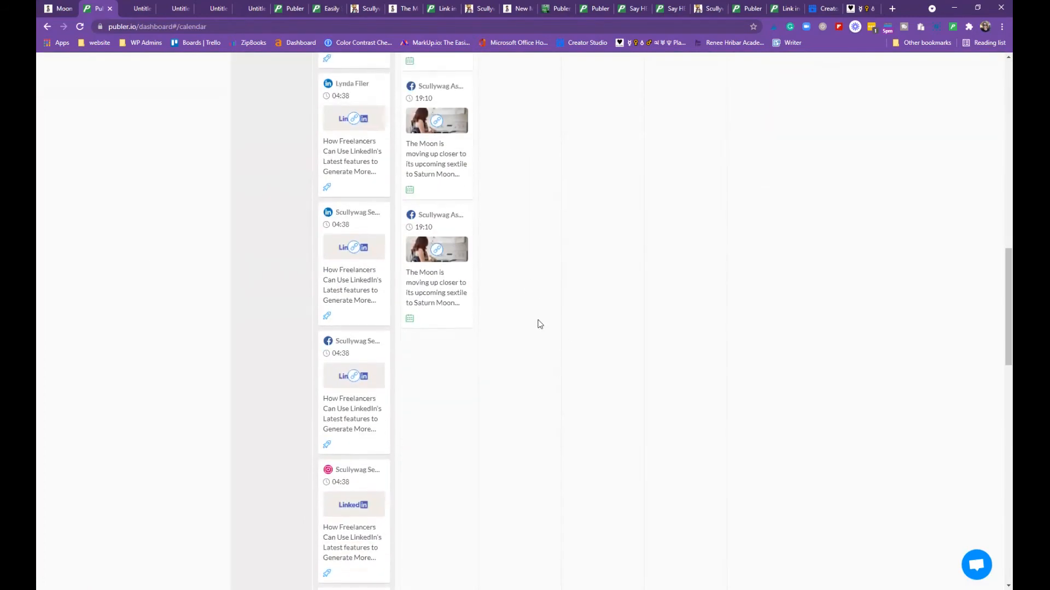
scroll(541, 330, "down", 15)
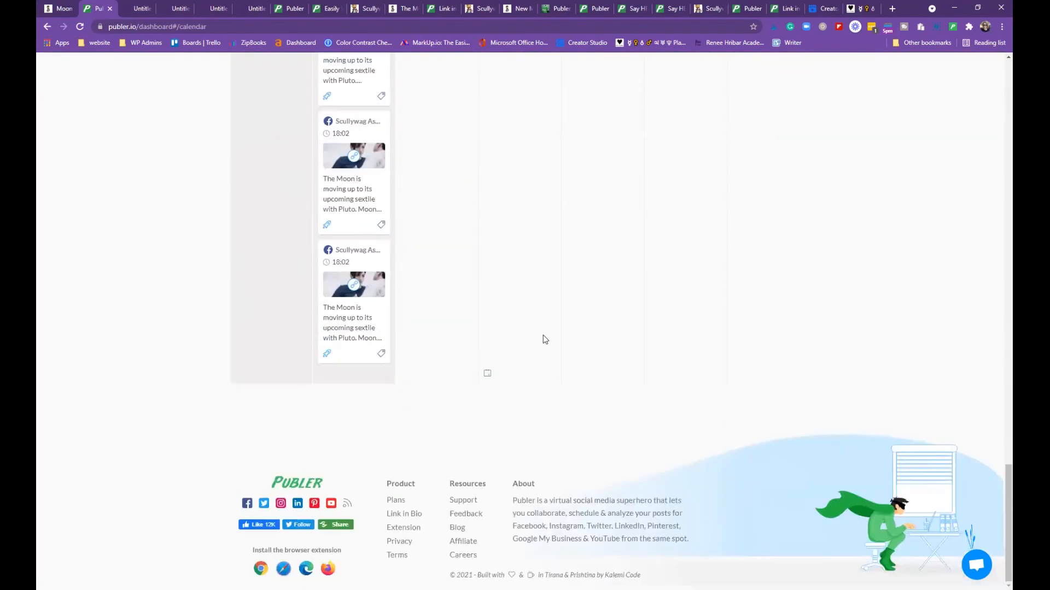
scroll(541, 333, "up", 20)
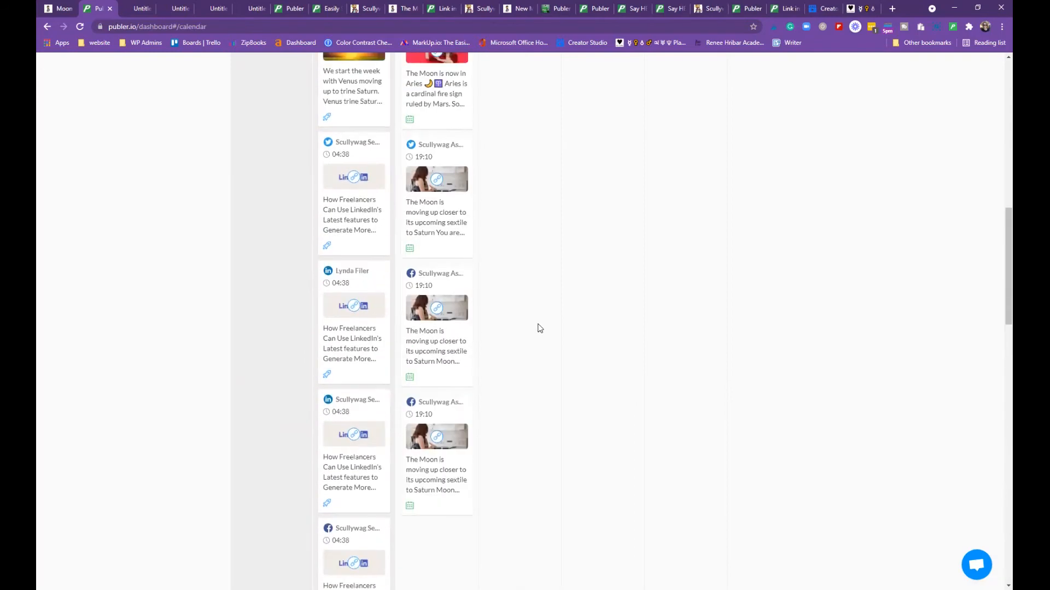
scroll(541, 326, "up", 6)
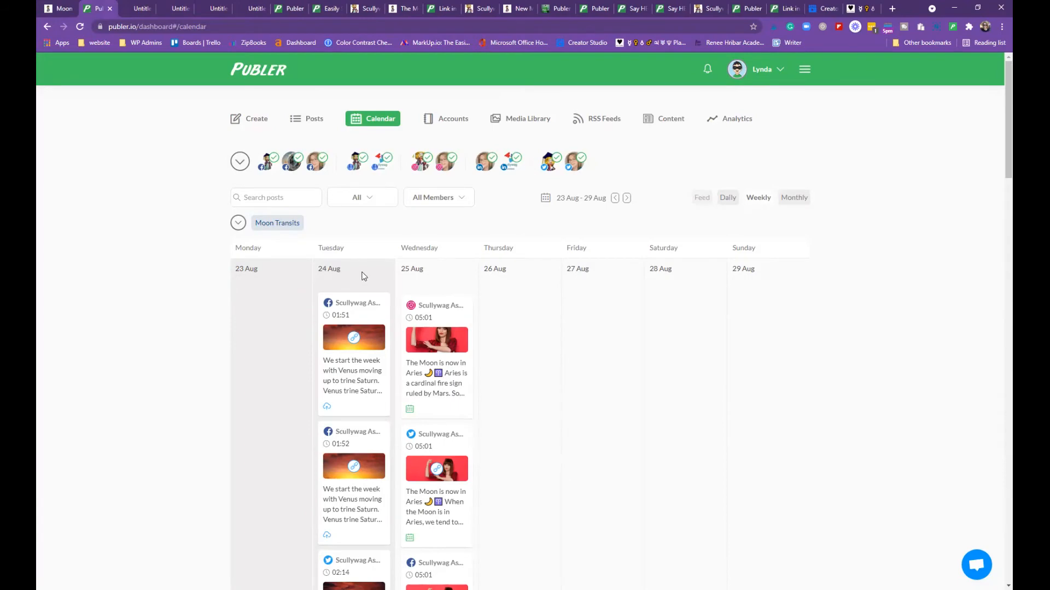
scroll(367, 252, "down", 1)
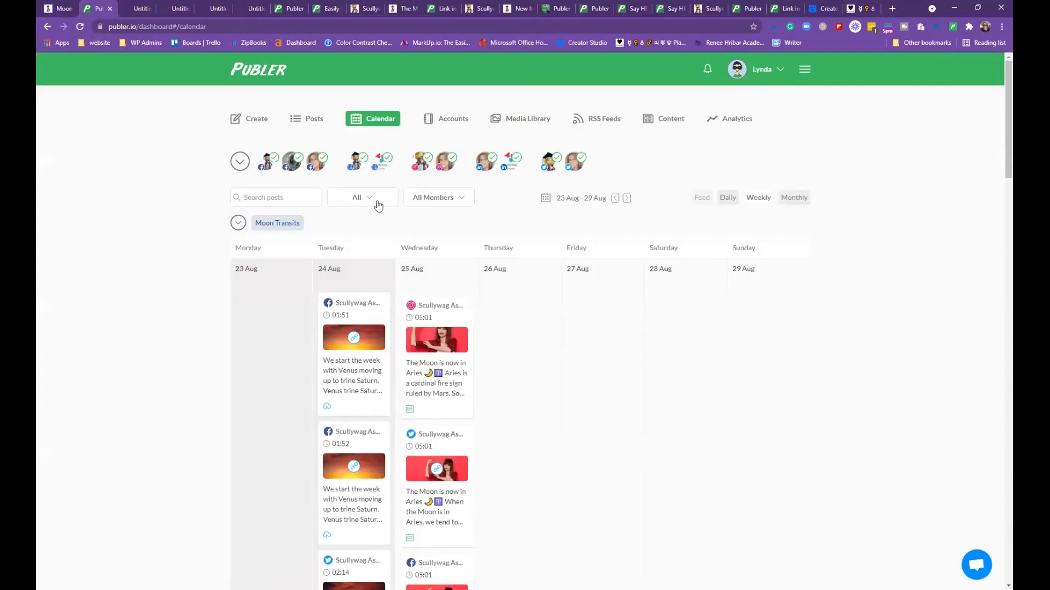
Filter the calendar by Posted, Scheduled and Drafts status in turn, then reset it to All
left_click(376, 204)
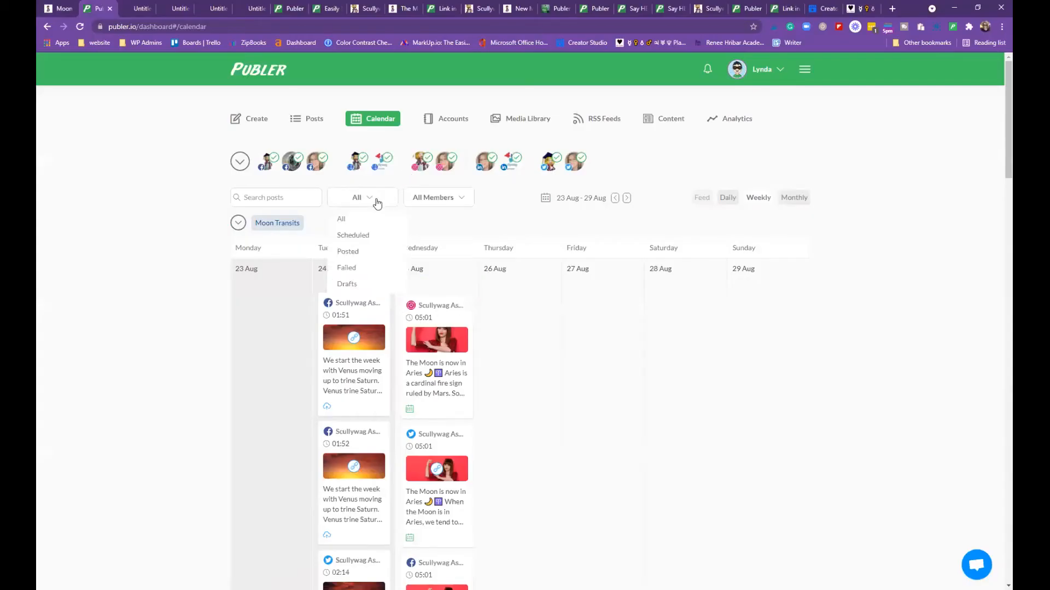
left_click(365, 255)
scroll(708, 341, "down", 12)
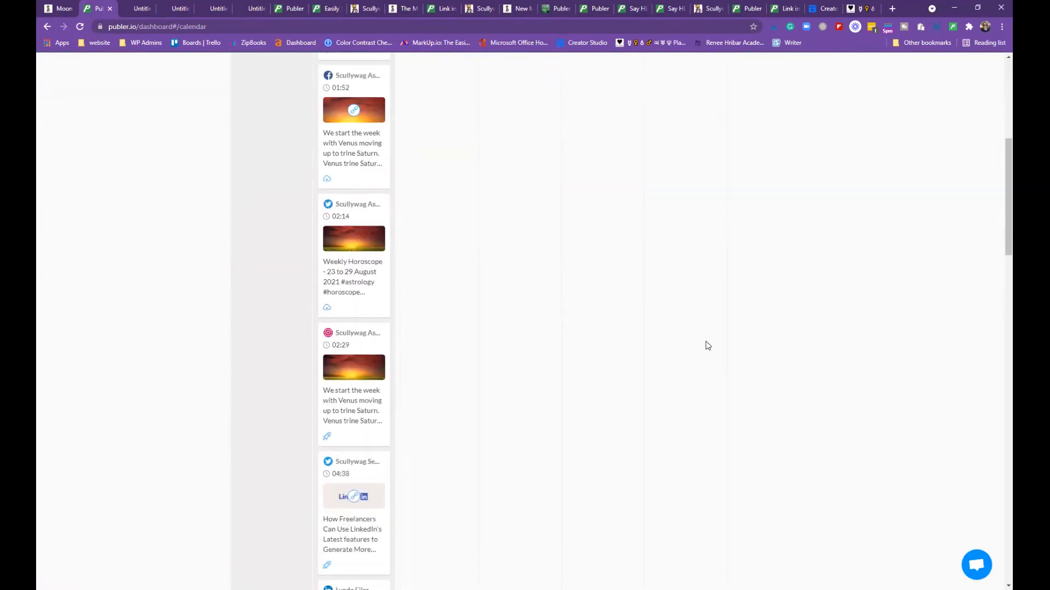
scroll(703, 356, "up", 4)
scroll(696, 318, "up", 5)
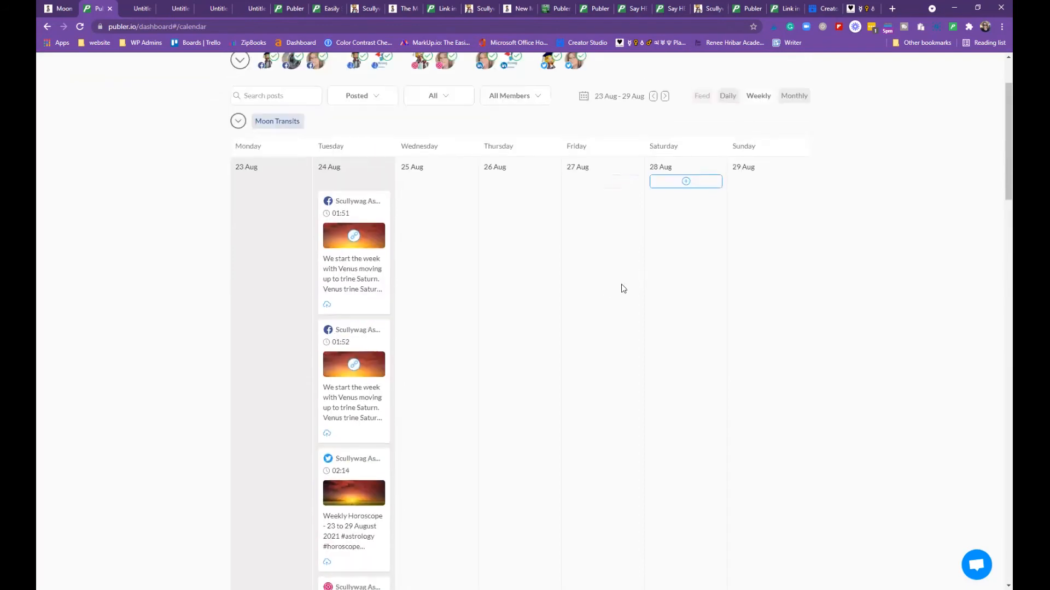
left_click(375, 103)
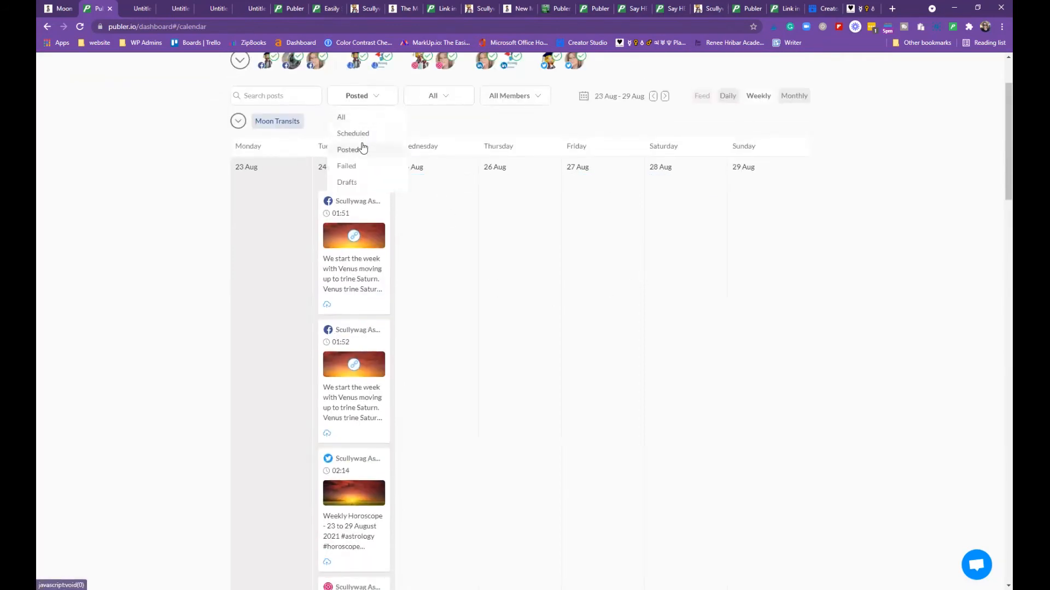
left_click(360, 134)
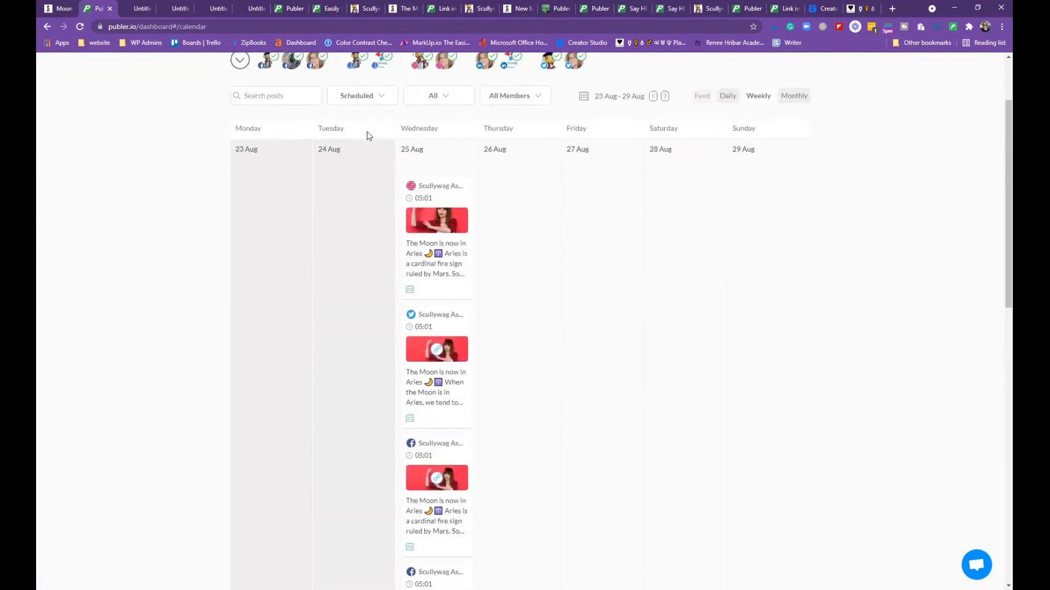
left_click(377, 105)
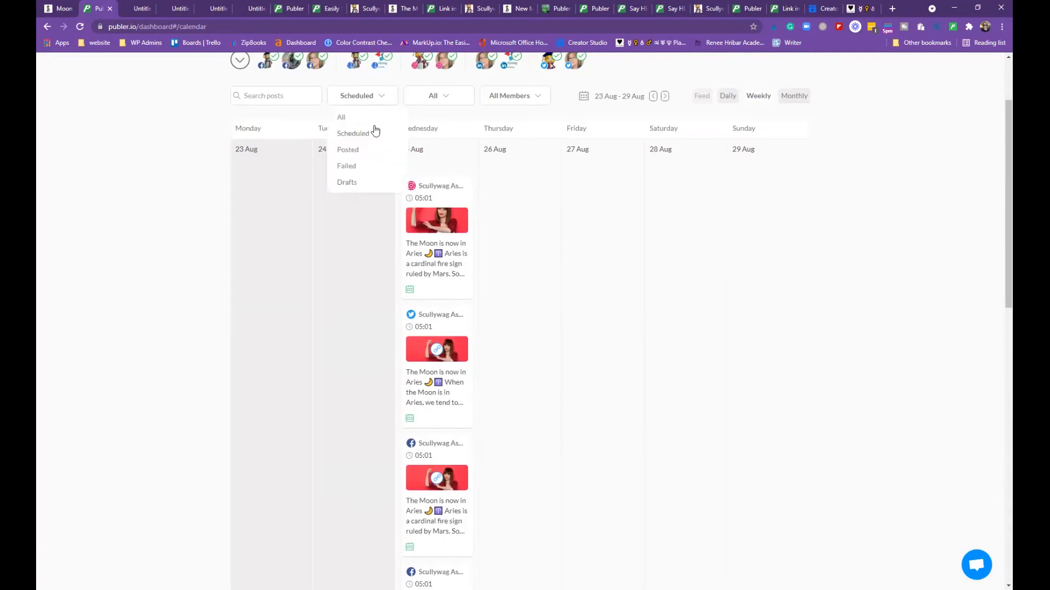
left_click(364, 186)
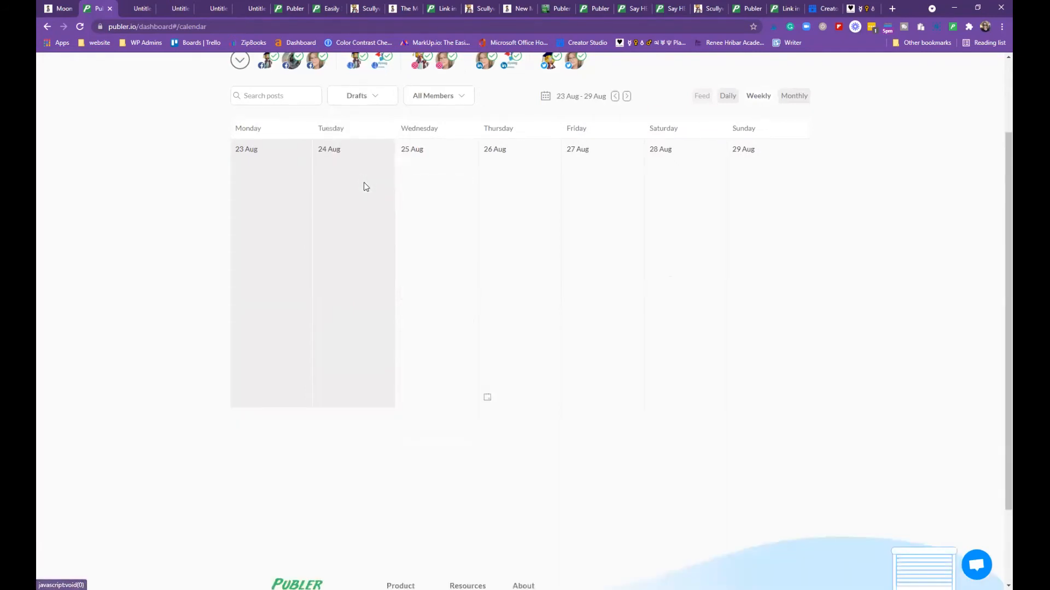
left_click(385, 103)
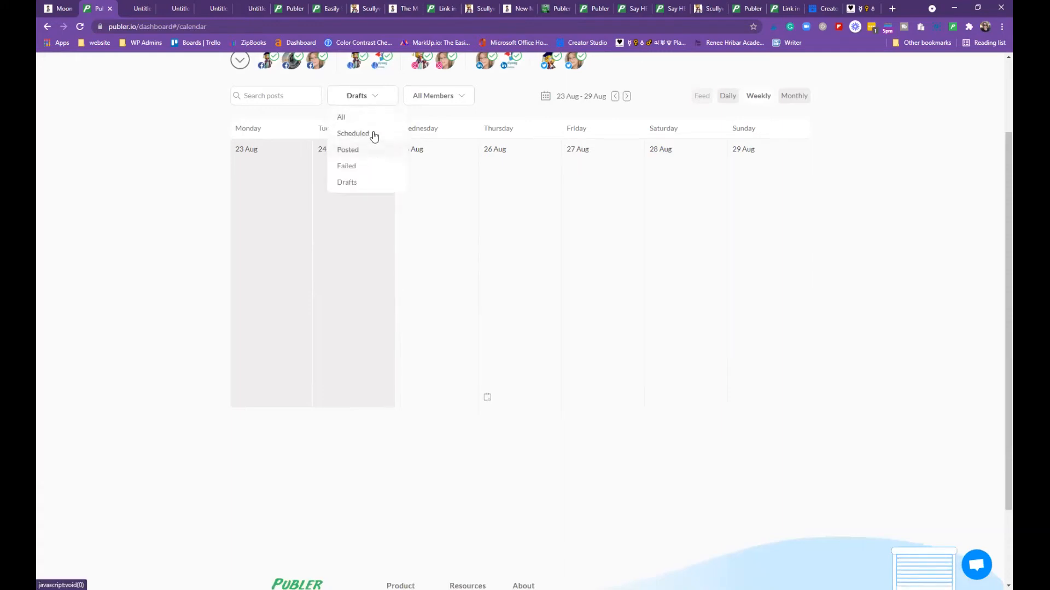
left_click(367, 118)
scroll(437, 145, "up", 2)
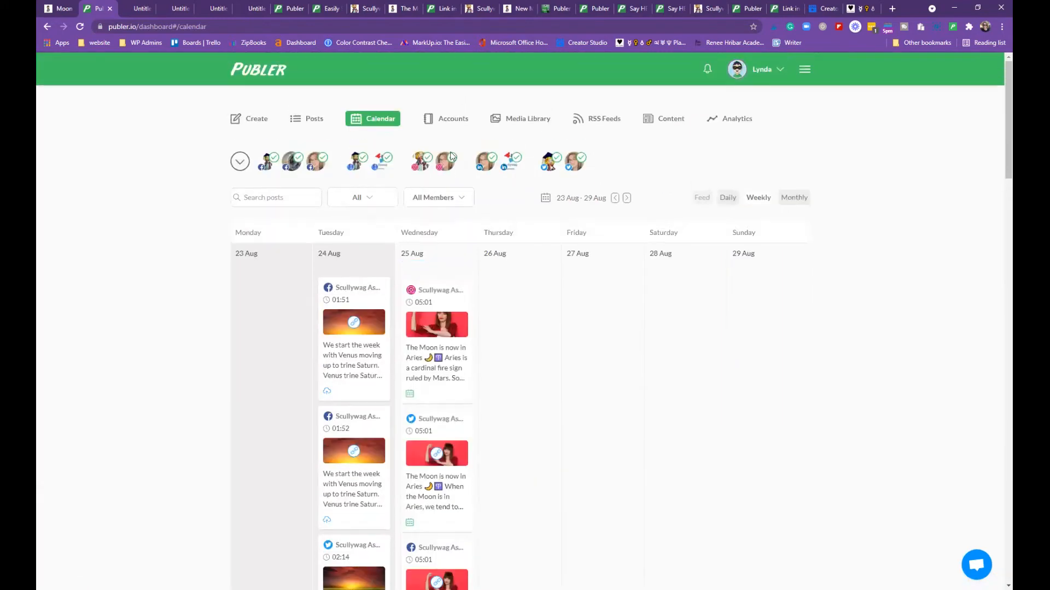
Limit the weekly calendar to posts created by a single team member
left_click(465, 205)
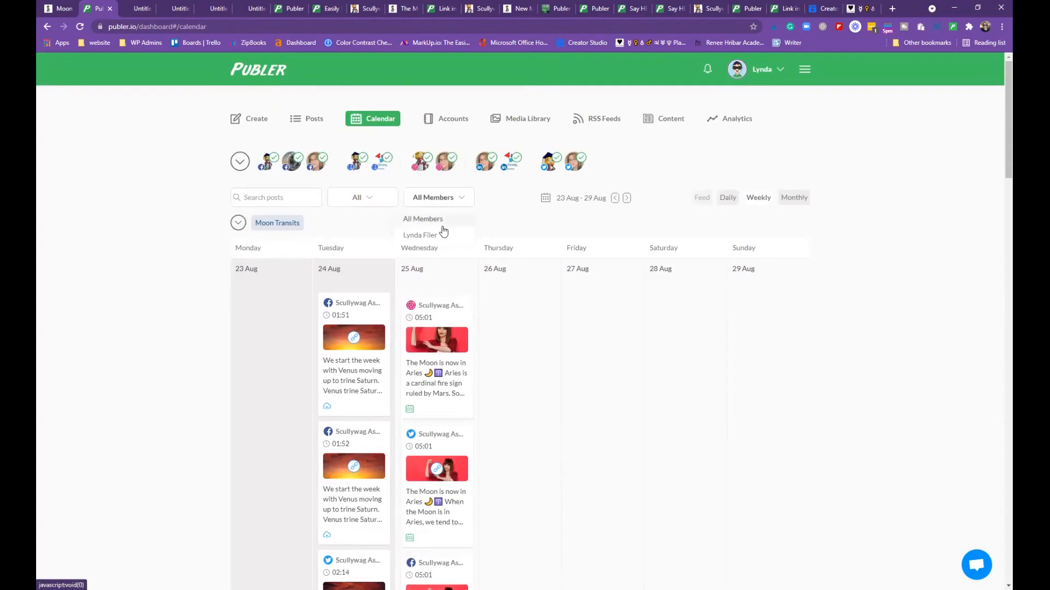
left_click(444, 232)
mouse_move(464, 201)
left_click(443, 222)
left_click(420, 236)
mouse_move(453, 210)
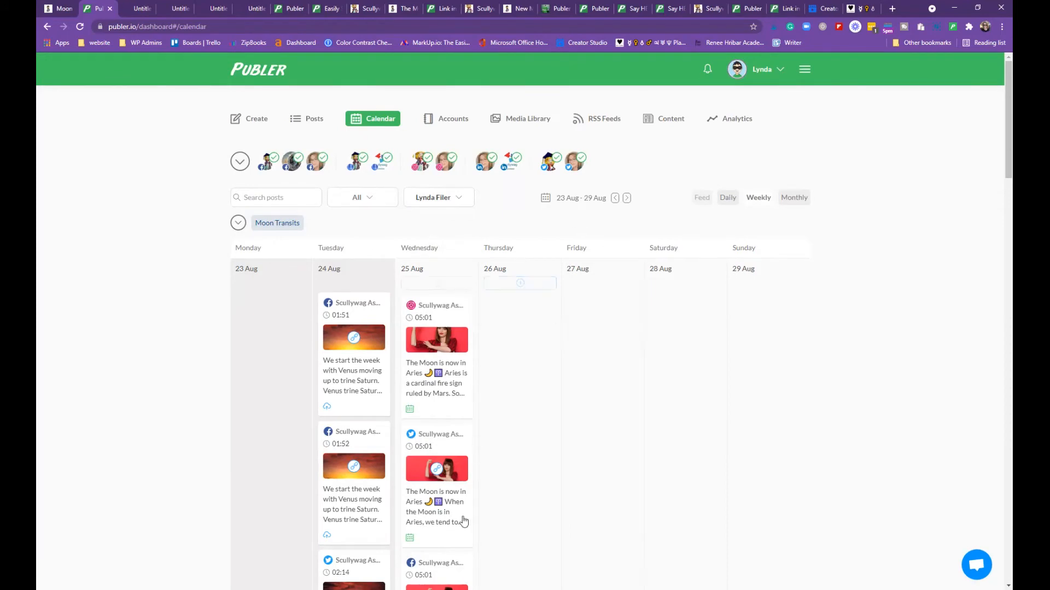
scroll(371, 414, "down", 2)
scroll(371, 413, "up", 2)
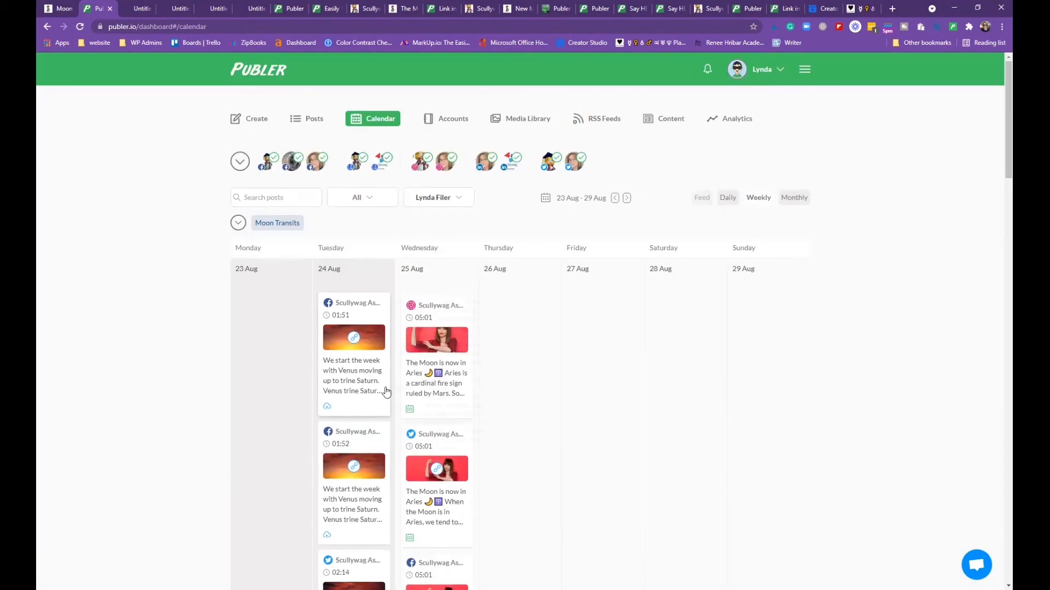
left_click(793, 200)
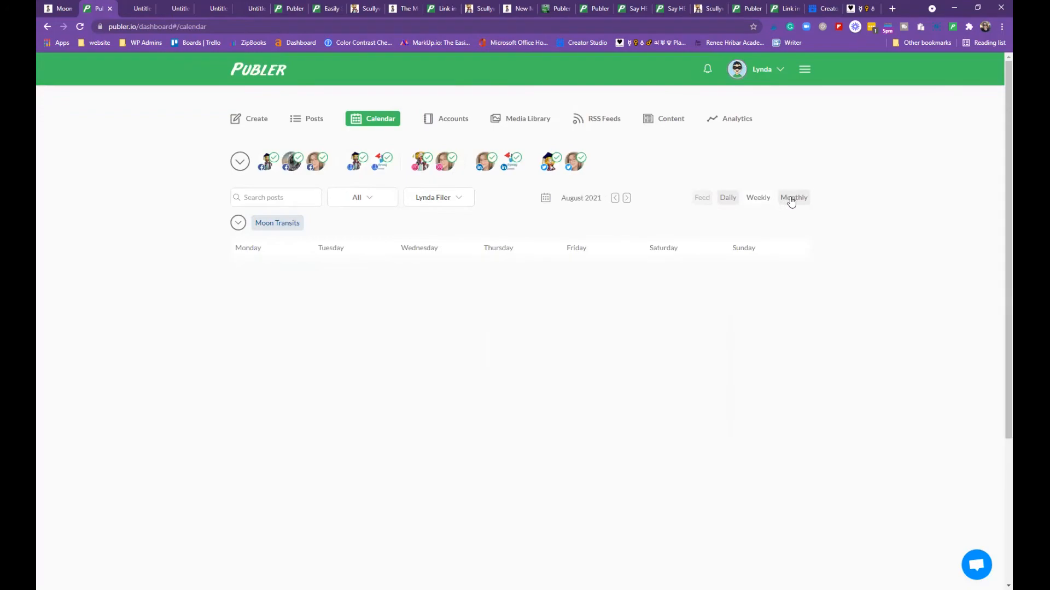
scroll(856, 266, "down", 2)
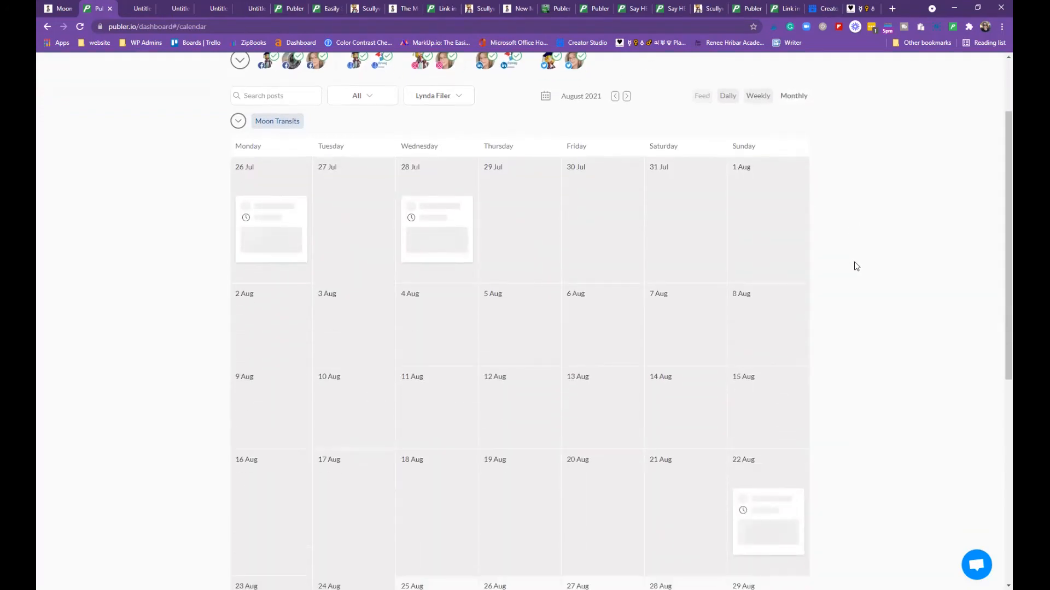
scroll(856, 262, "down", 10)
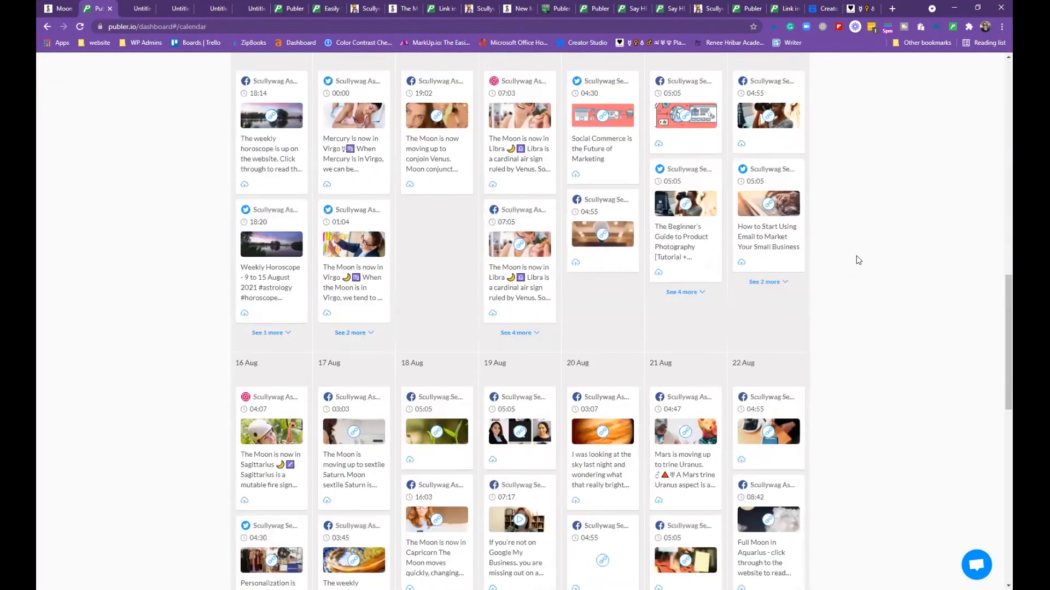
scroll(859, 260, "down", 6)
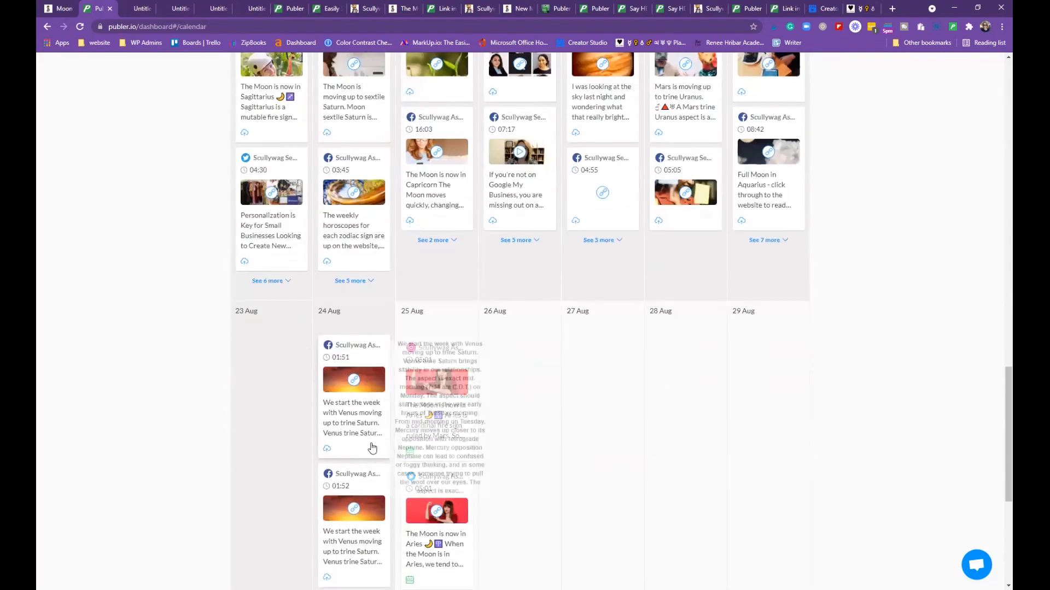
scroll(519, 346, "down", 3)
scroll(519, 345, "down", 2)
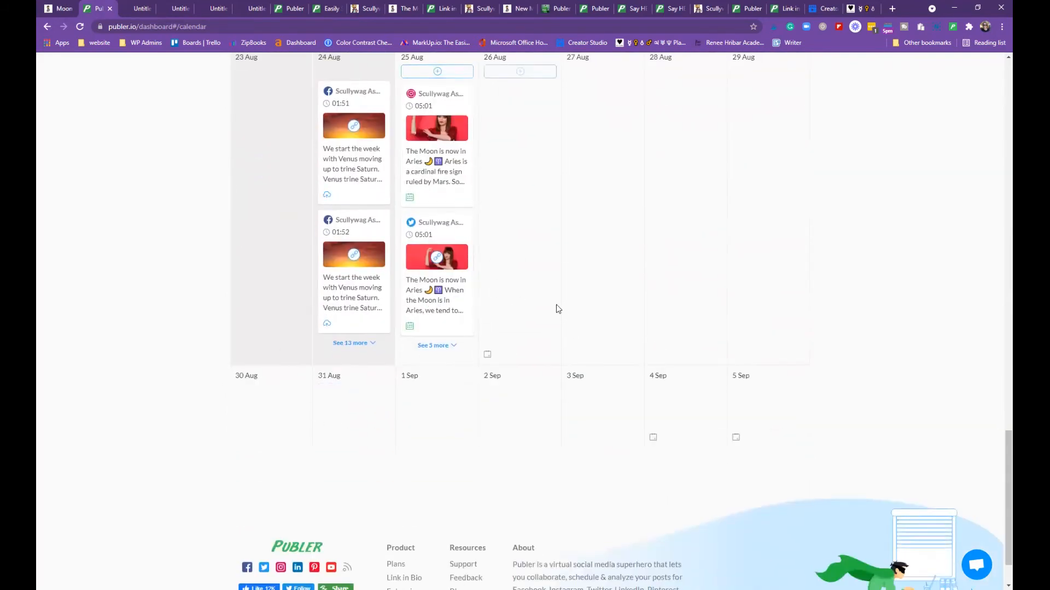
scroll(366, 450, "up", 1)
left_click(430, 397)
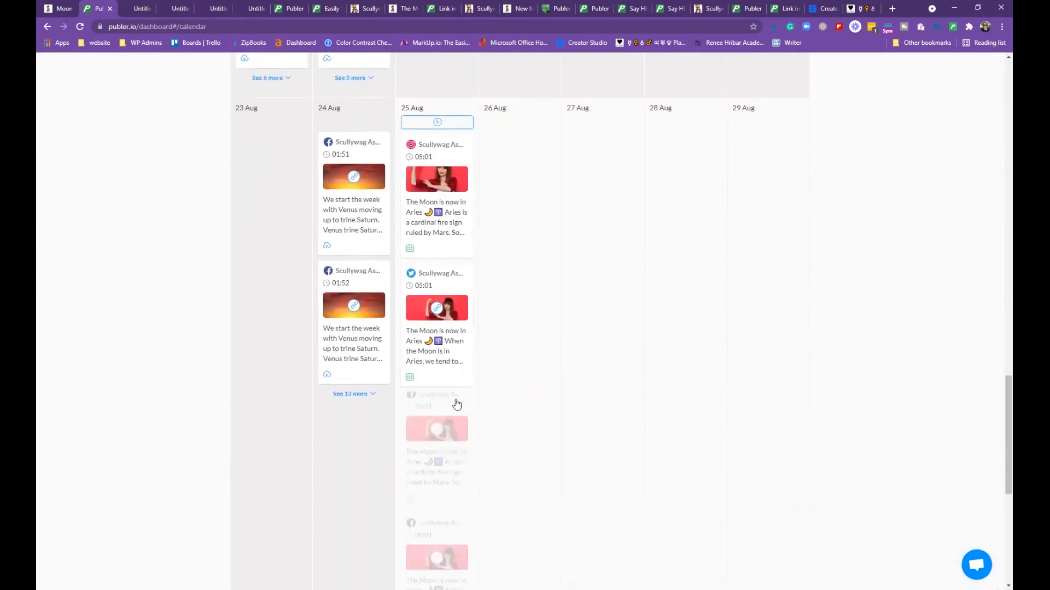
scroll(565, 362, "down", 12)
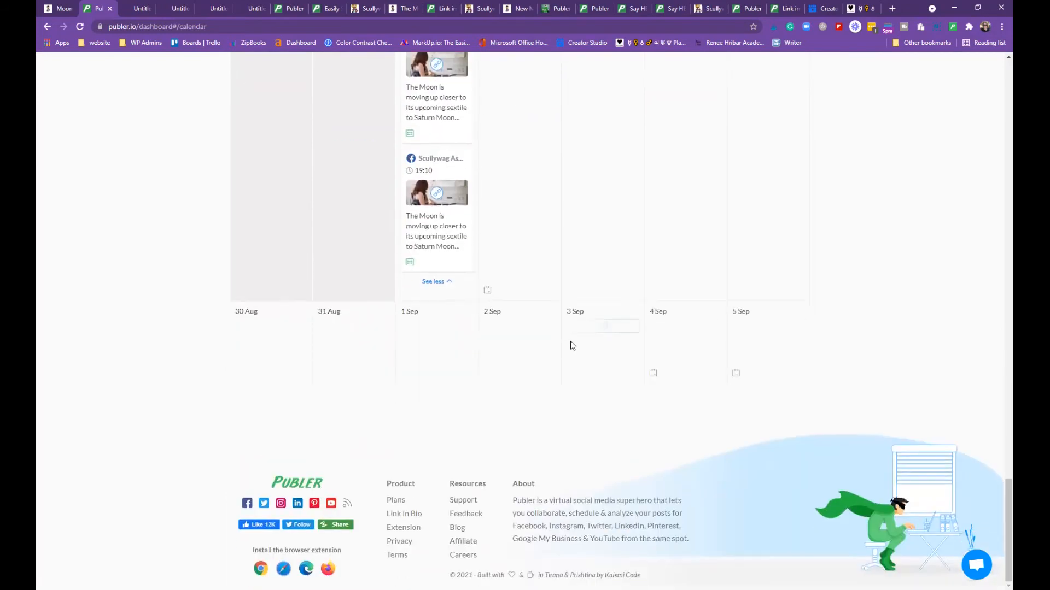
scroll(572, 339, "up", 12)
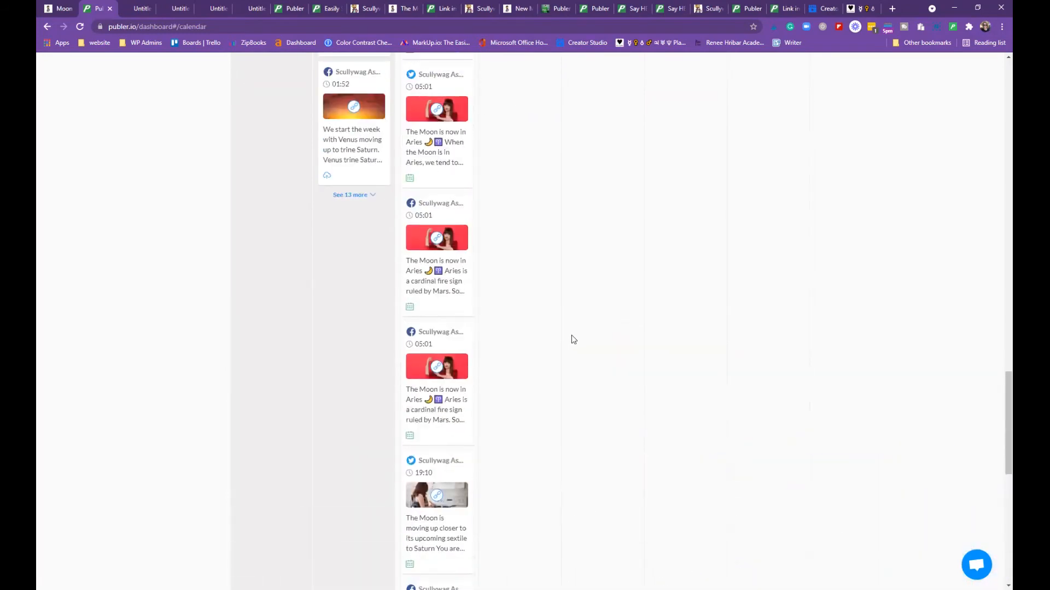
scroll(572, 338, "up", 3)
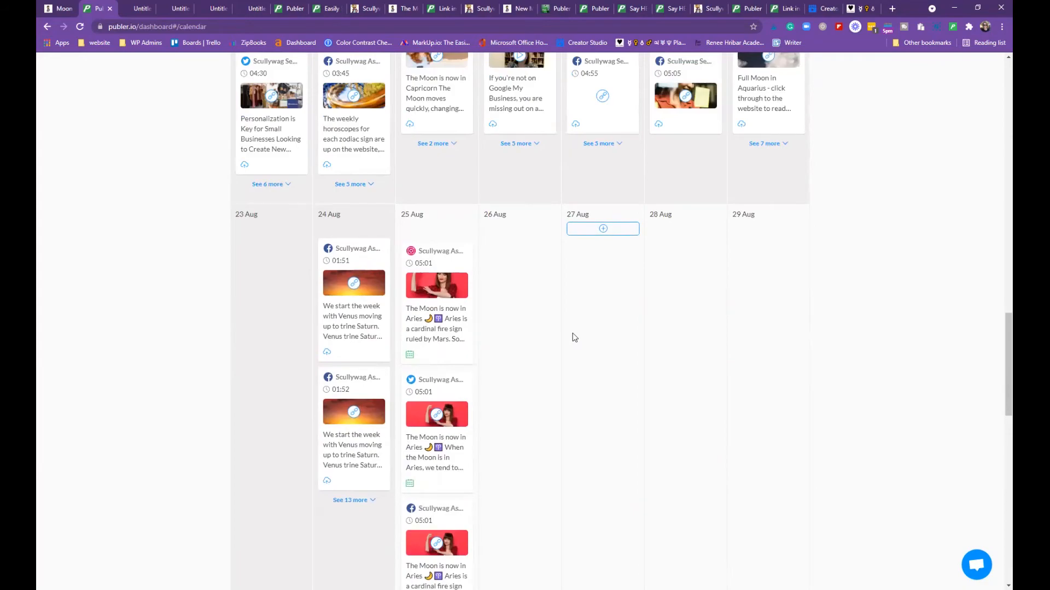
scroll(572, 333, "up", 15)
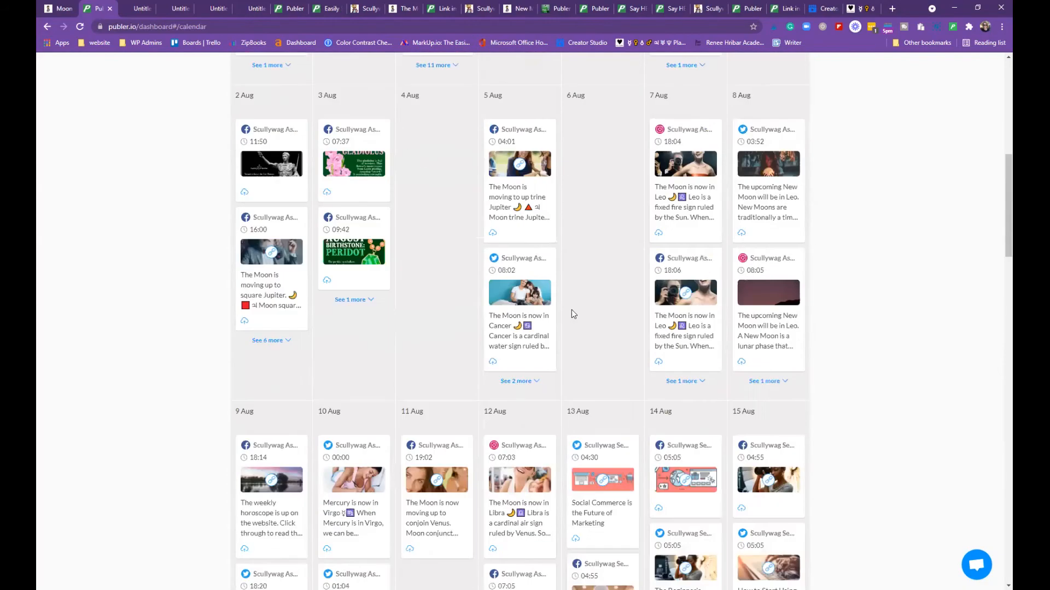
scroll(572, 309, "up", 8)
scroll(572, 310, "down", 3)
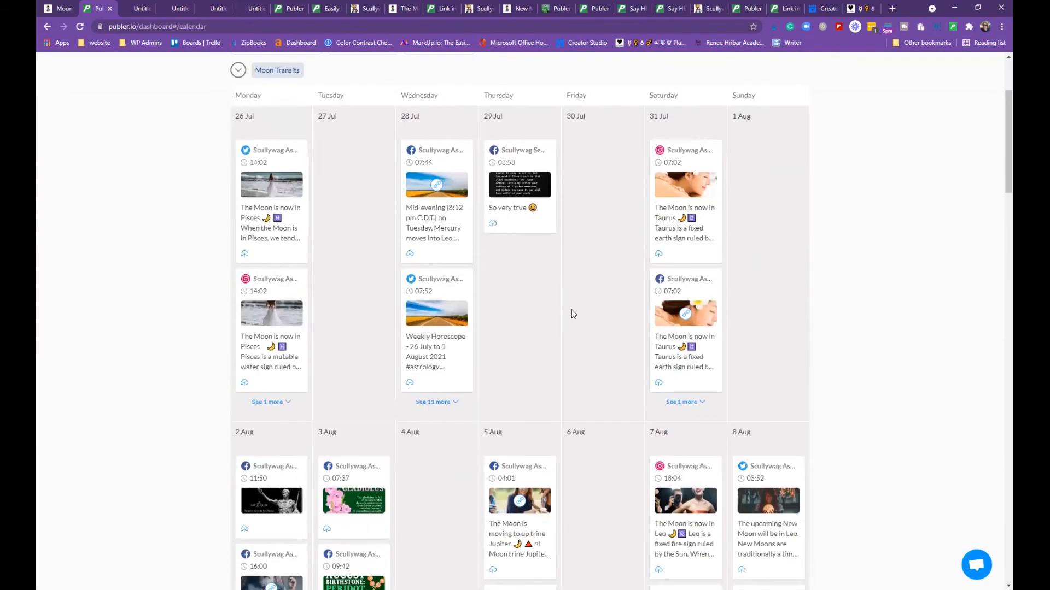
scroll(572, 309, "down", 1)
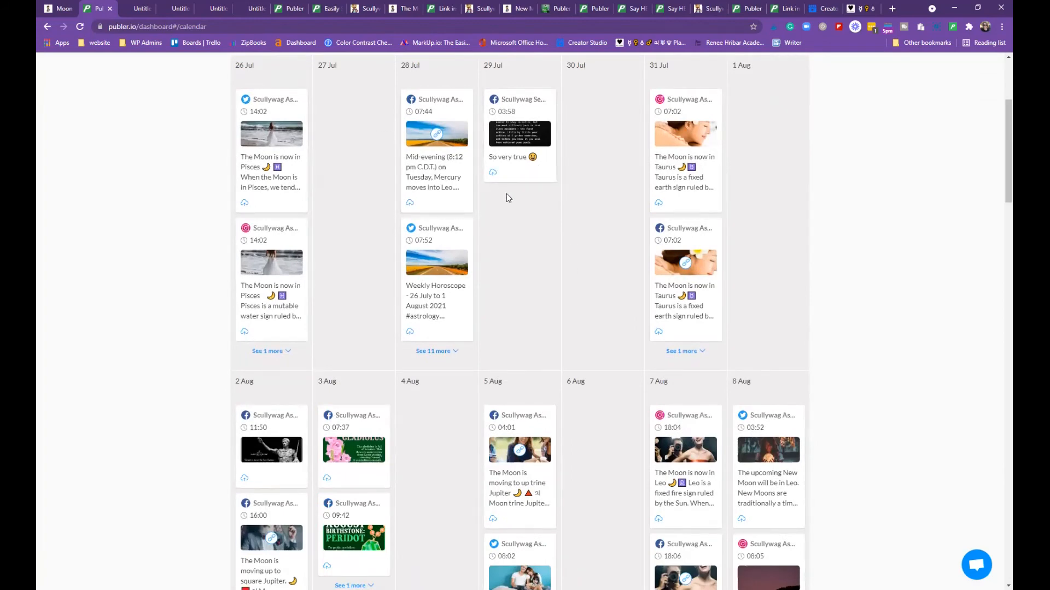
scroll(505, 193, "down", 1)
scroll(532, 139, "down", 2)
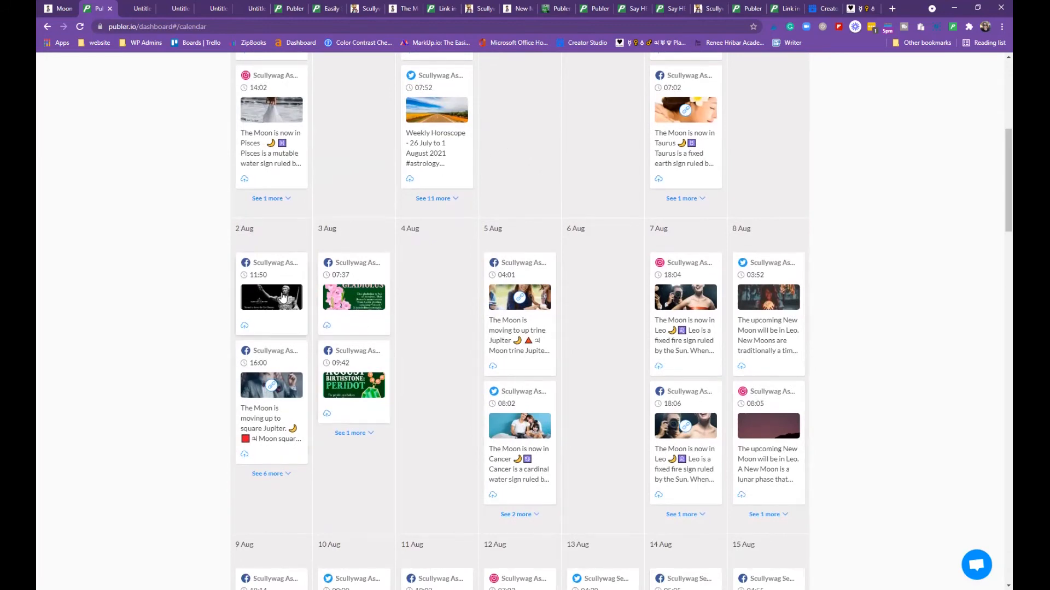
scroll(362, 427, "down", 7)
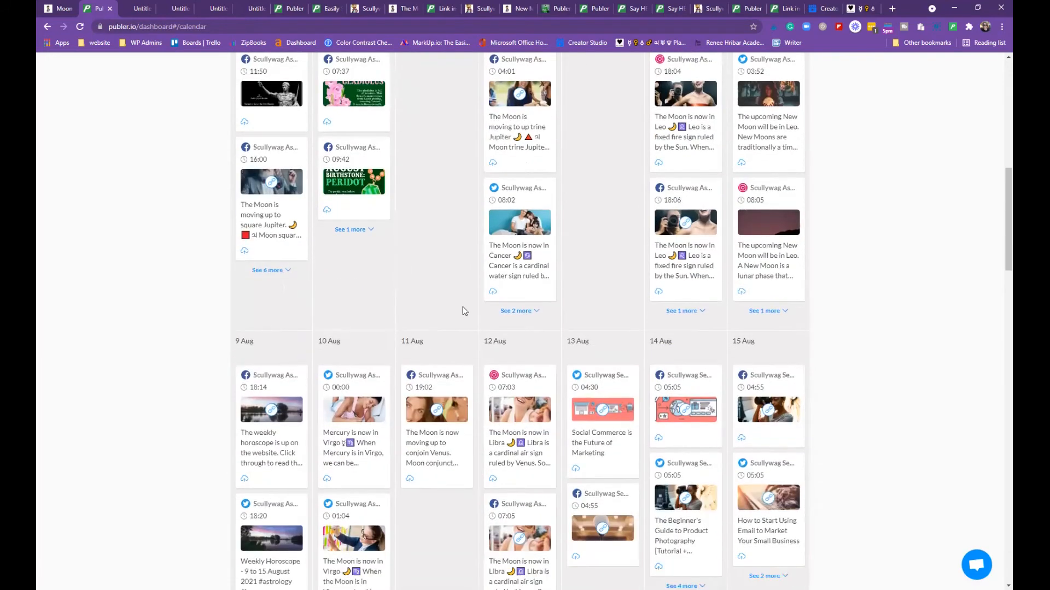
scroll(465, 300, "down", 2)
scroll(454, 339, "down", 2)
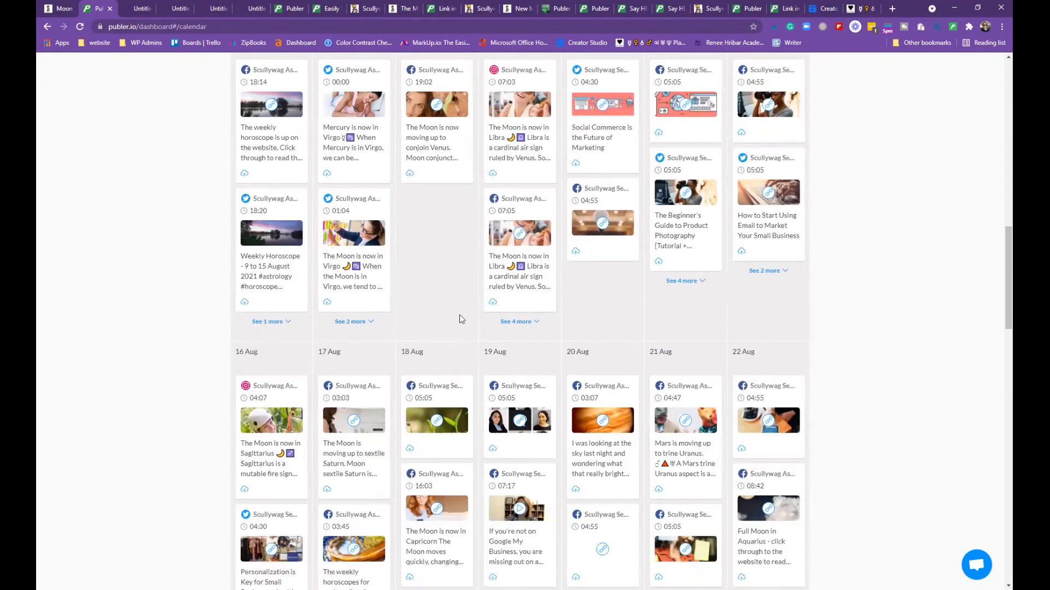
scroll(462, 316, "up", 2)
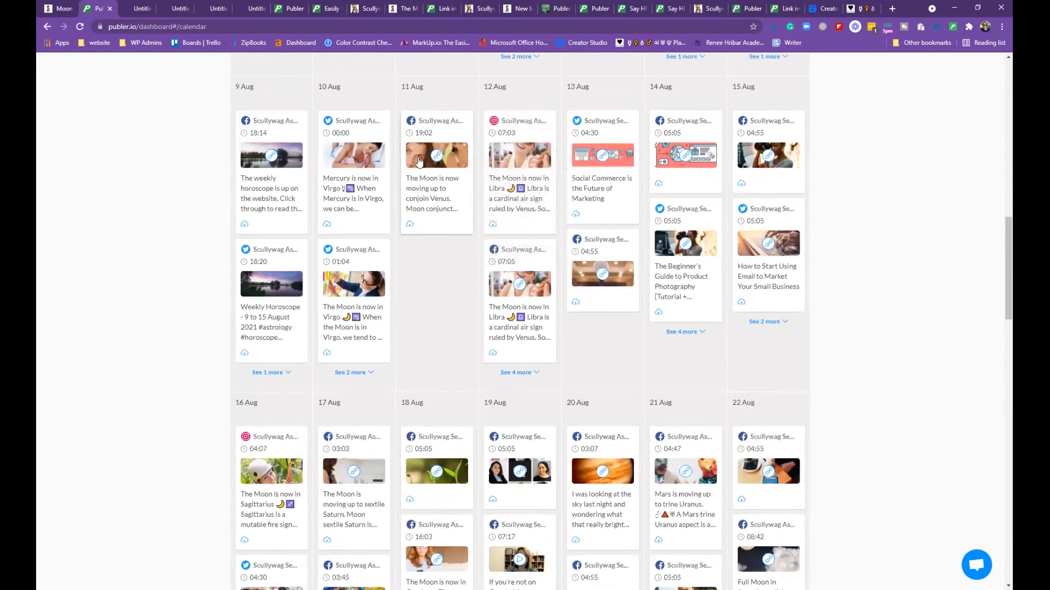
left_click(269, 158)
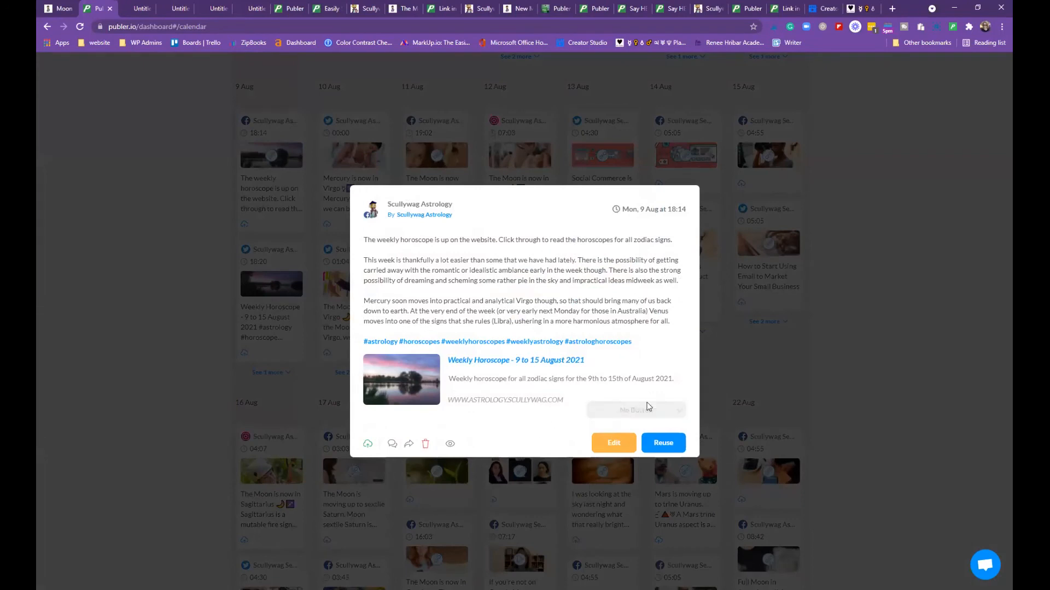
left_click(663, 444)
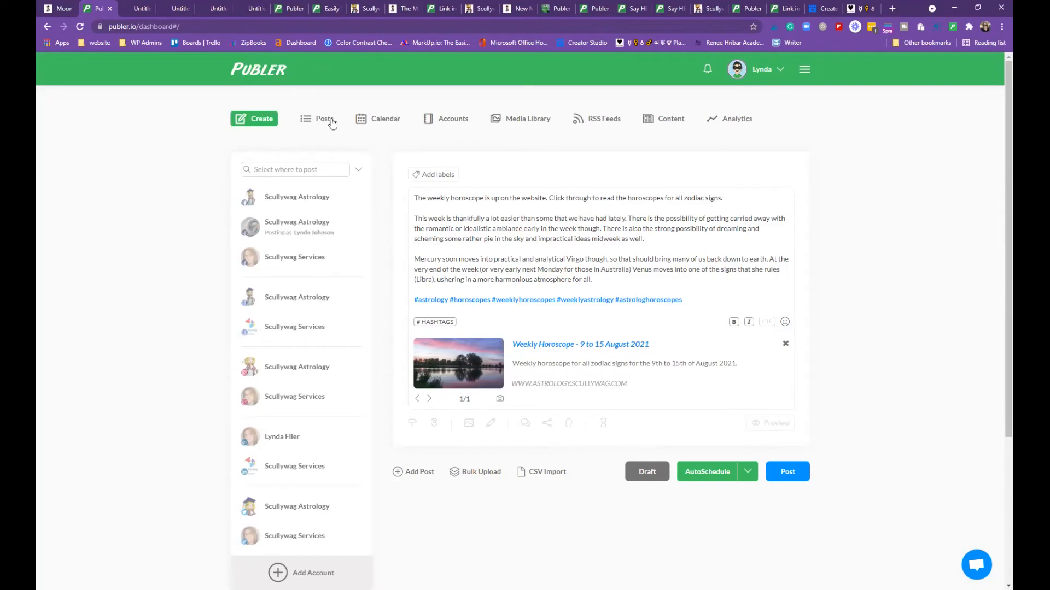
left_click(365, 121)
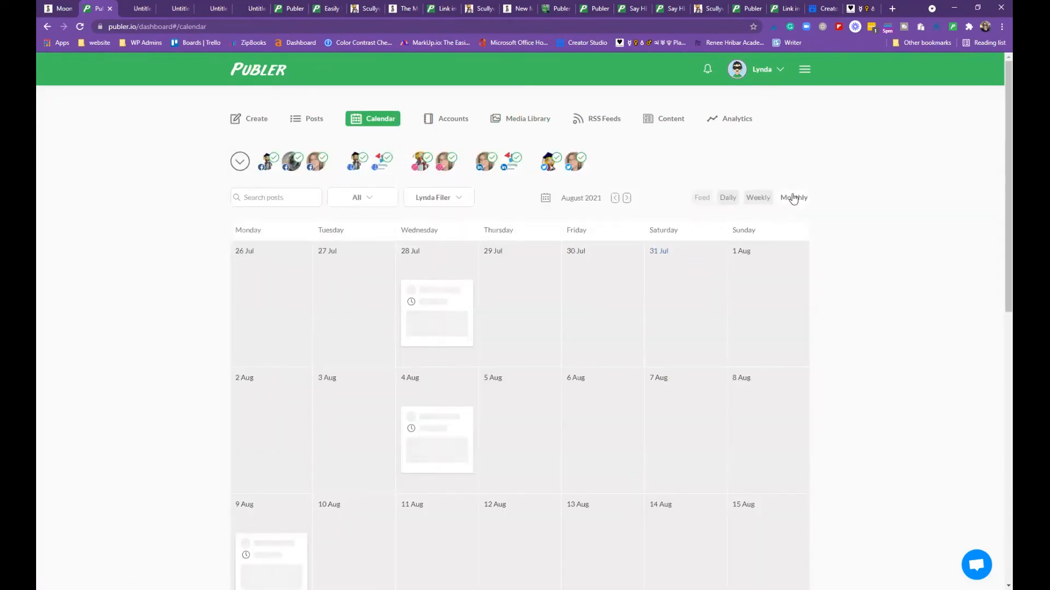
Switch to the Daily view and show only one Scullywag Astrology account after clearing all accounts
left_click(754, 199)
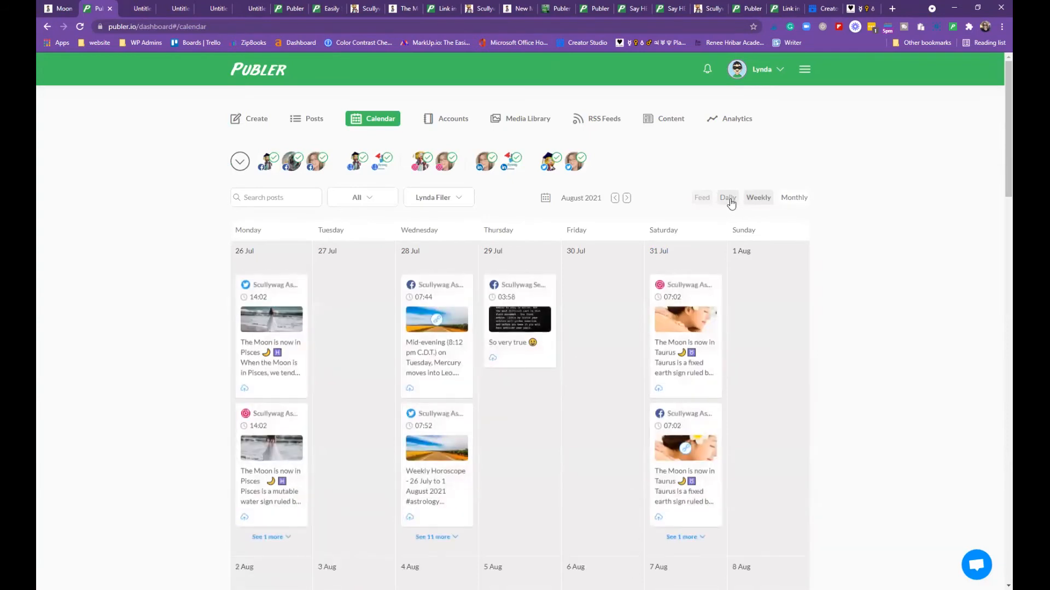
left_click(728, 198)
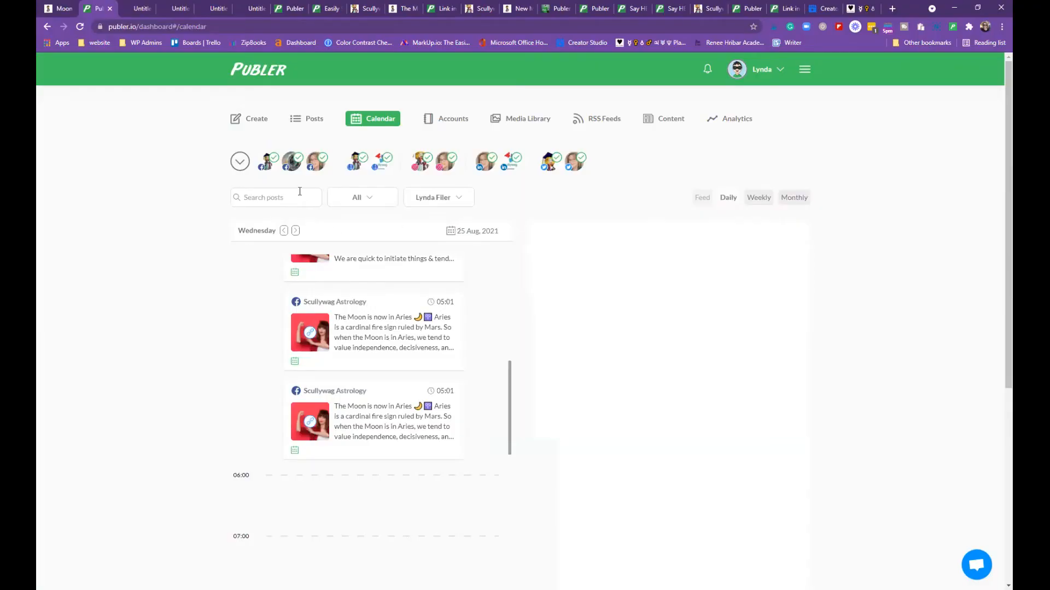
left_click(239, 162)
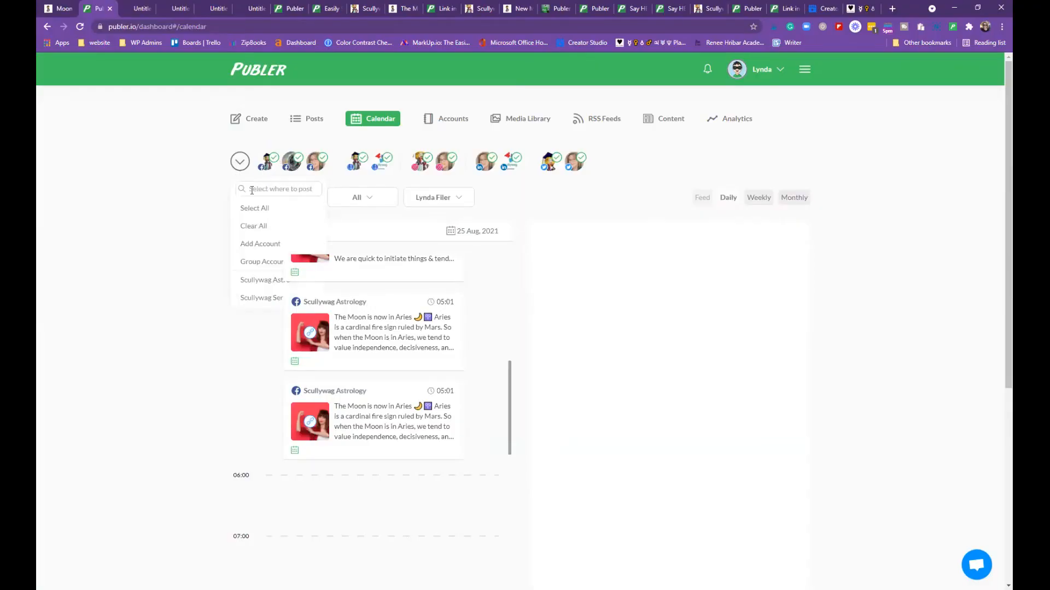
left_click(254, 226)
left_click(424, 165)
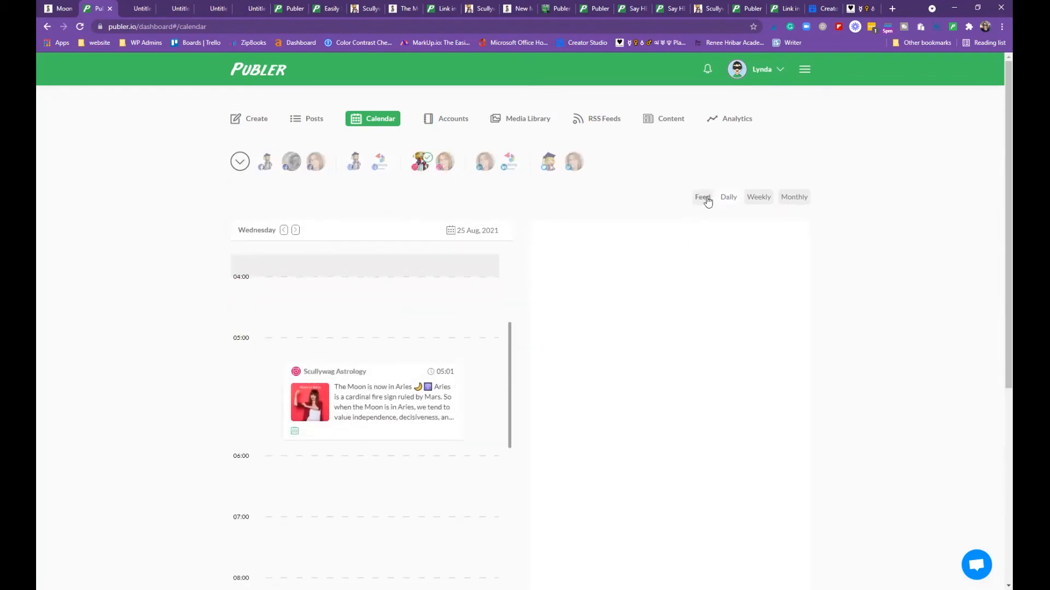
Switch the calendar to Feed view and browse the media library and the Instagram preview grid
left_click(705, 200)
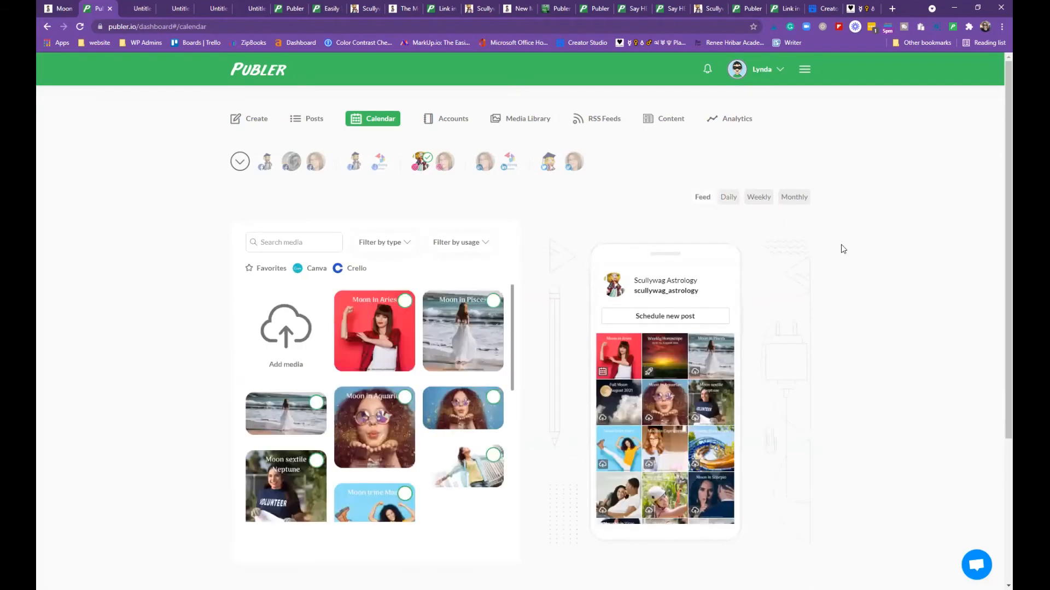
scroll(845, 248, "down", 2)
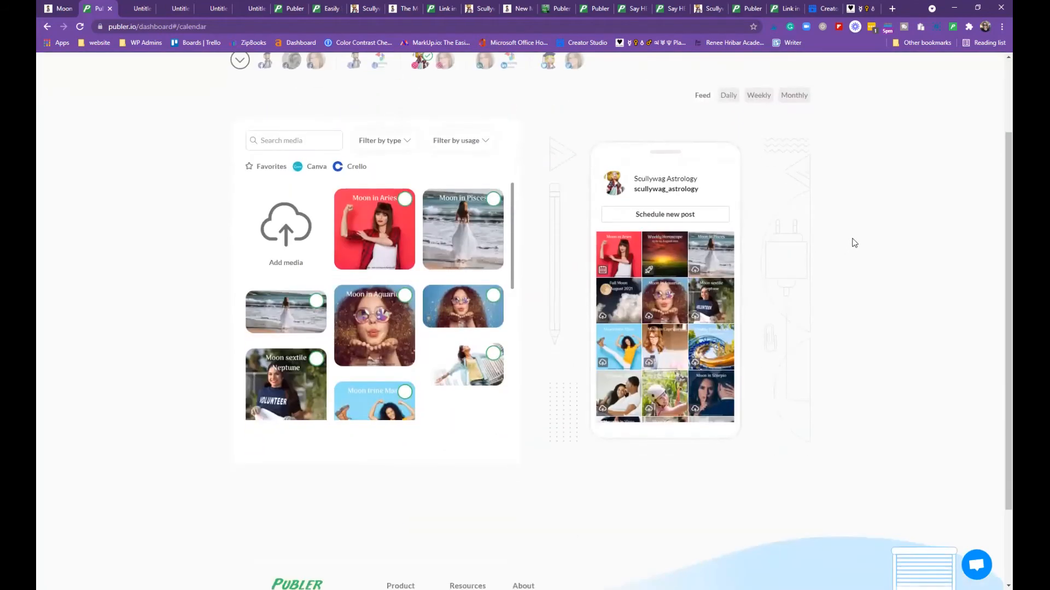
scroll(712, 332, "down", 4)
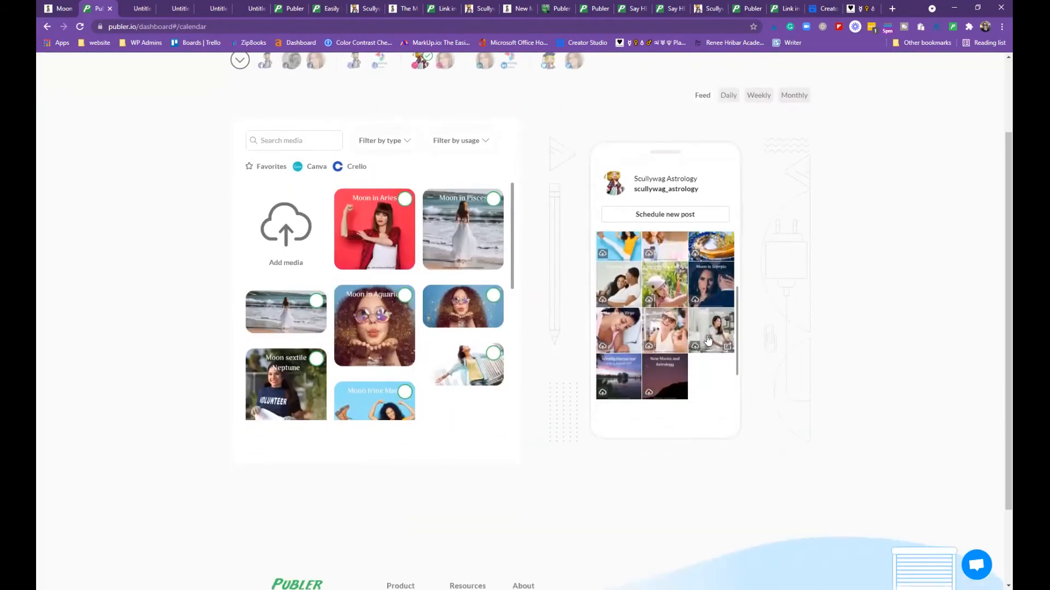
scroll(713, 331, "up", 5)
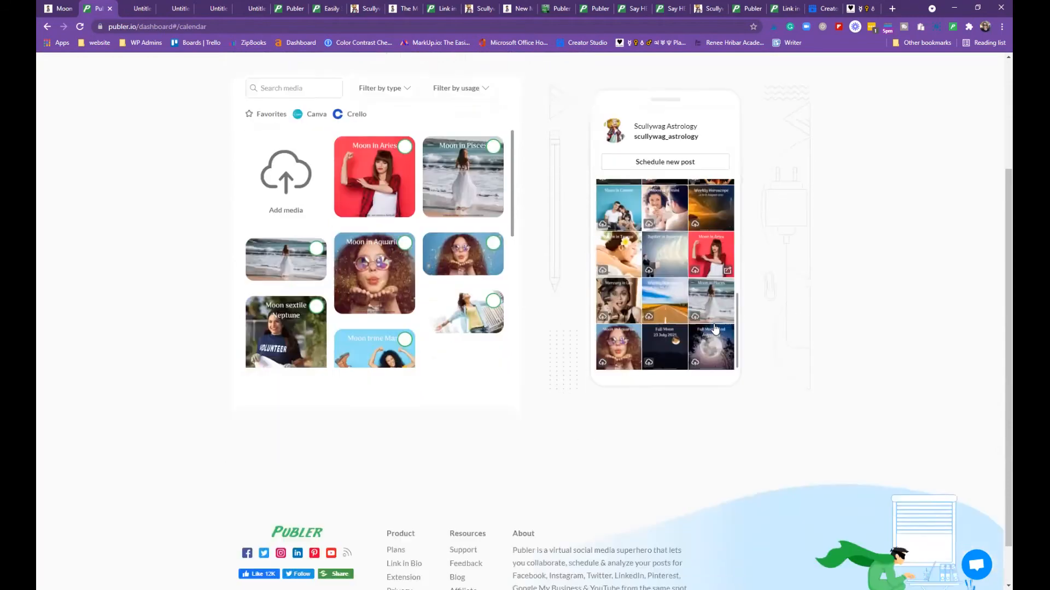
scroll(705, 365, "up", 1)
scroll(477, 382, "down", 6)
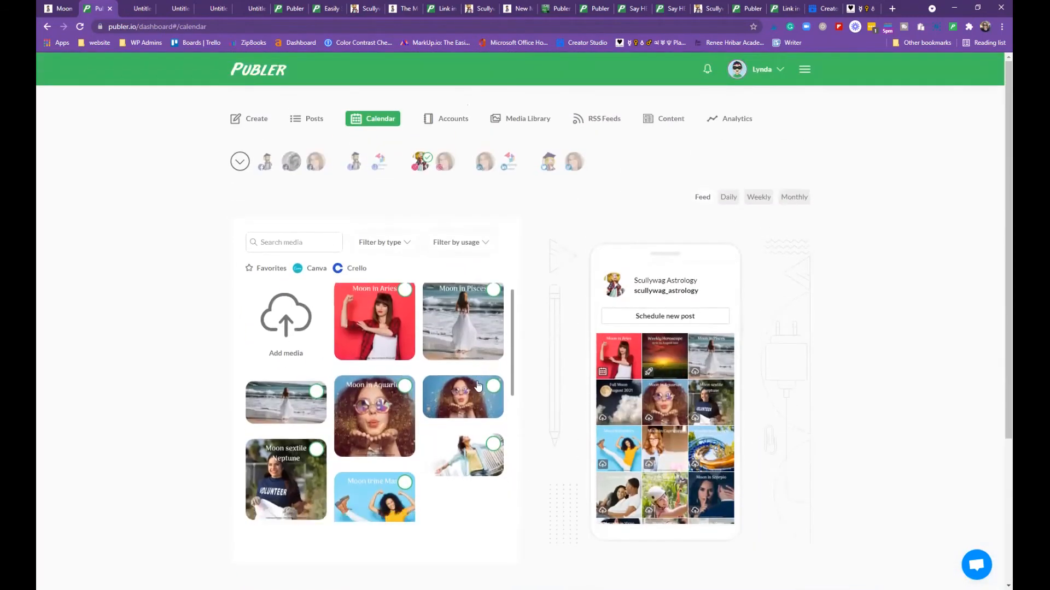
scroll(478, 386, "down", 3)
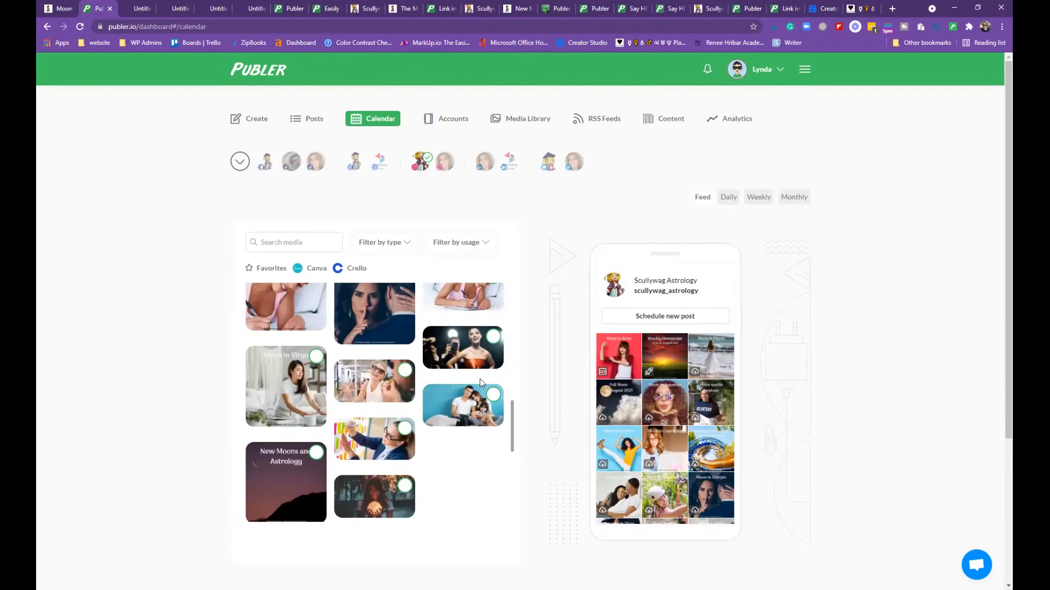
scroll(486, 377, "up", 8)
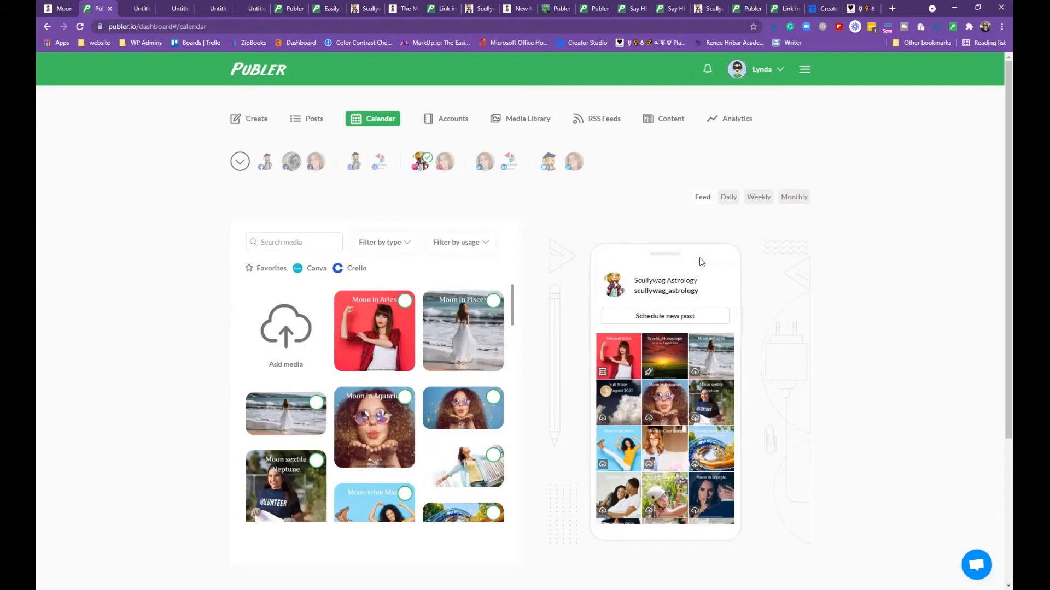
Return to Monthly view and step back three months to May 2021
left_click(793, 200)
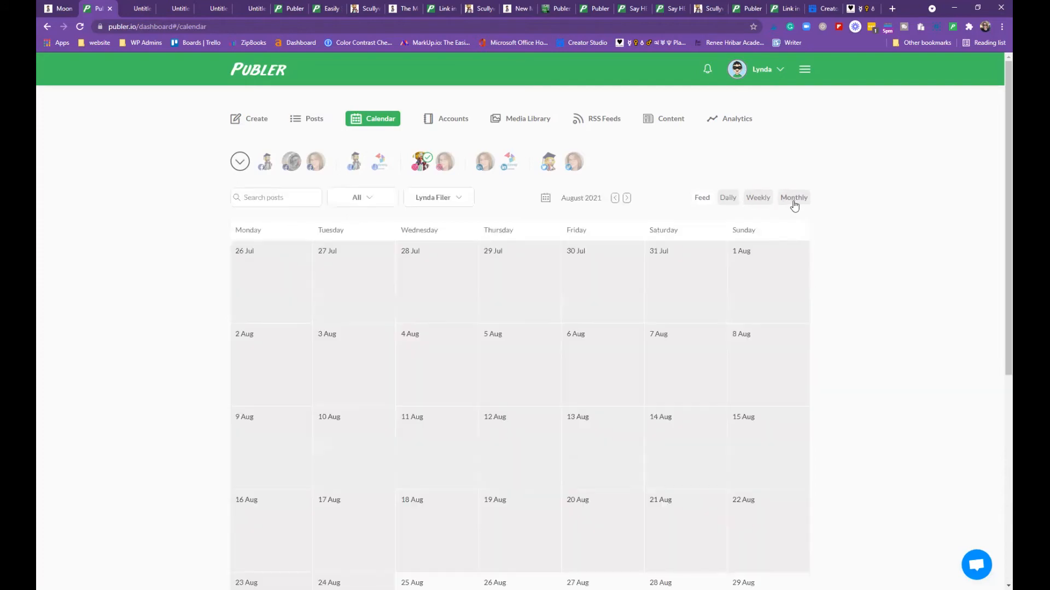
left_click(614, 199)
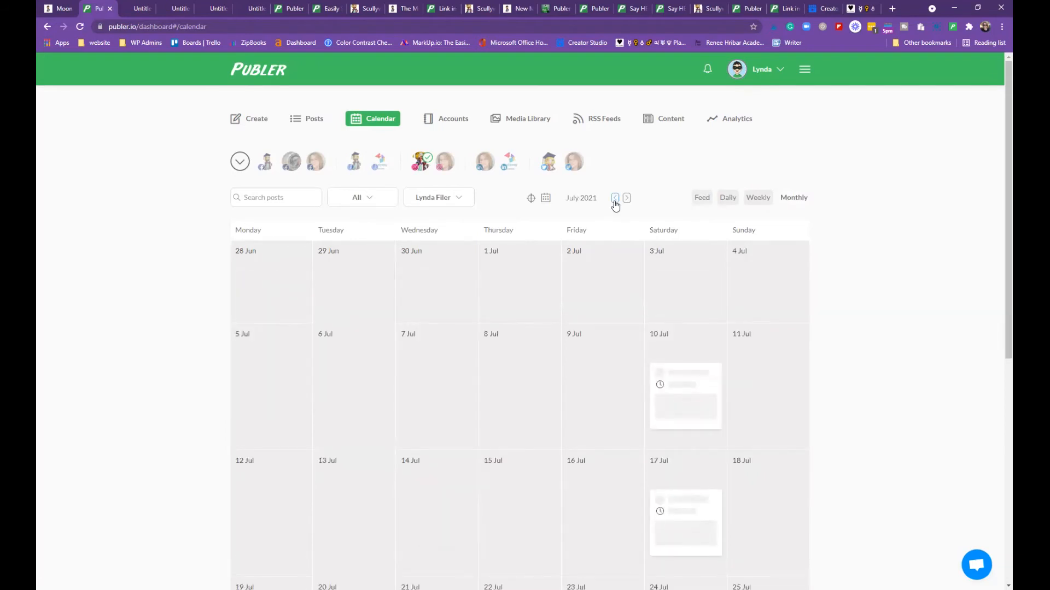
left_click(614, 199)
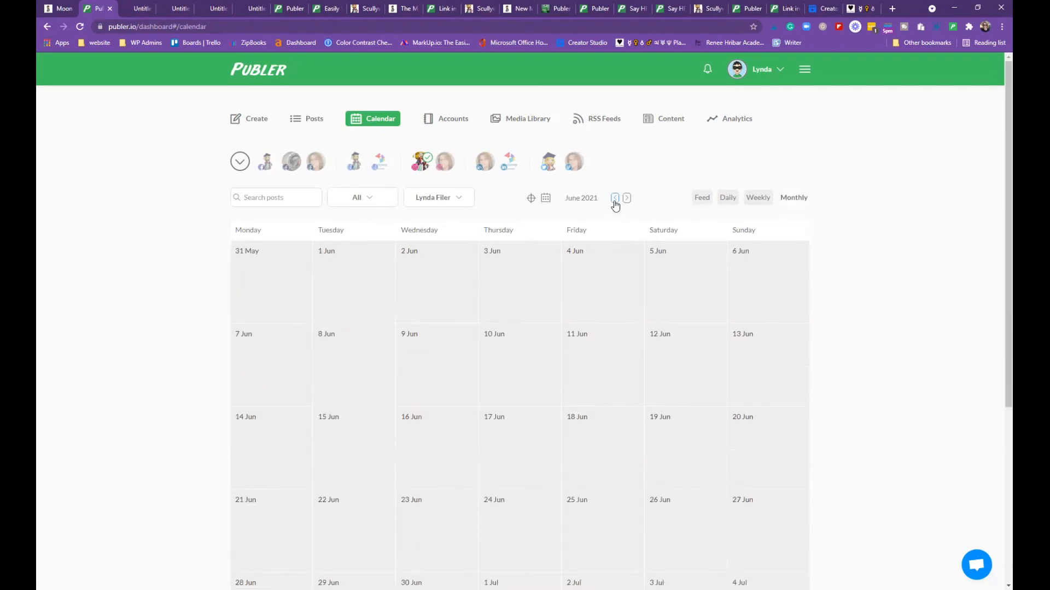
left_click(615, 199)
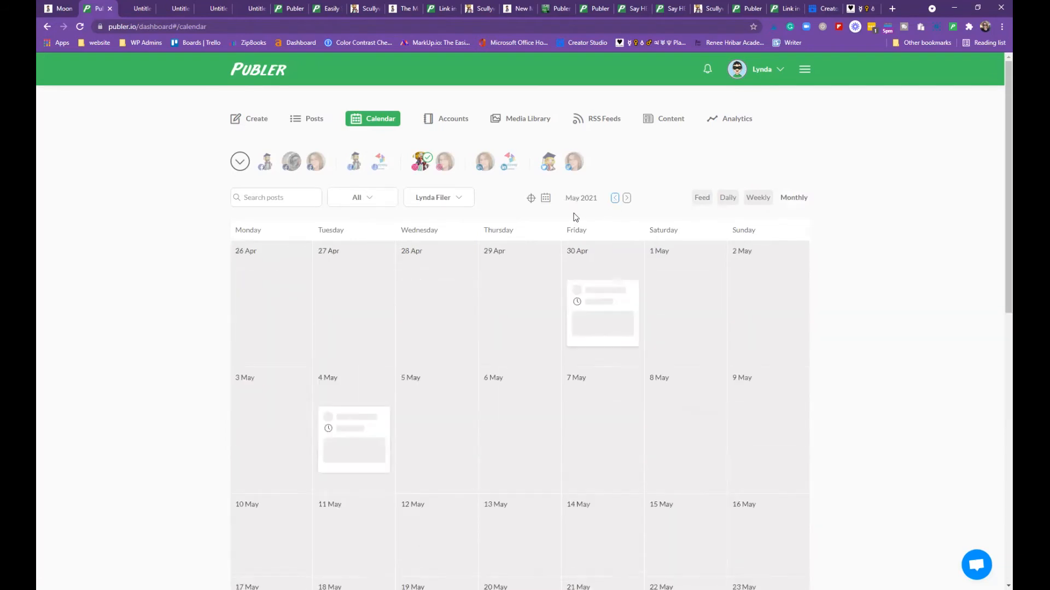
Browse the Change date picker's year and month choices, then cancel without changing the date
left_click(545, 200)
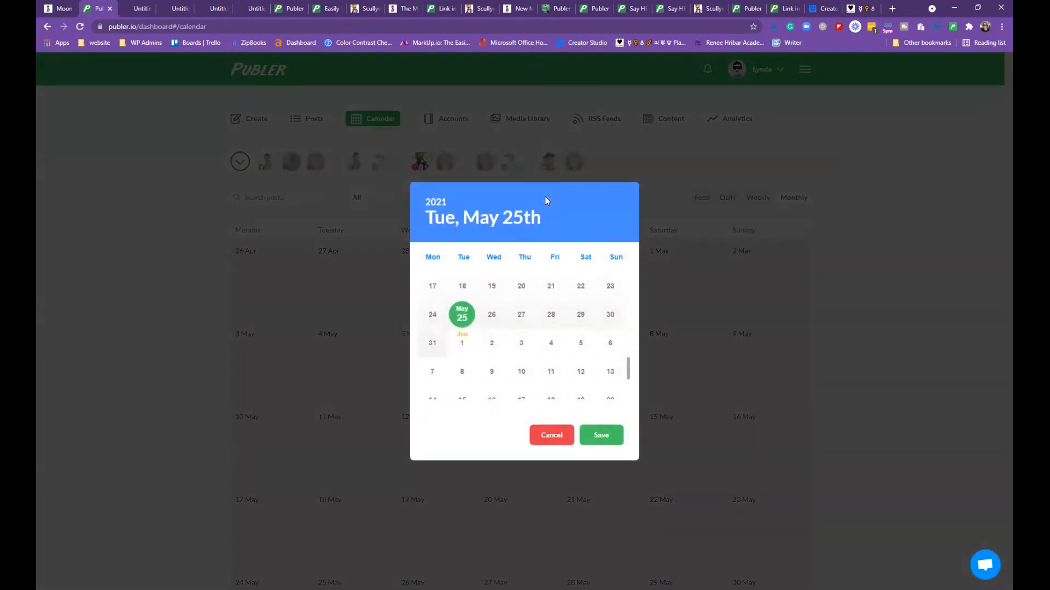
left_click(464, 225)
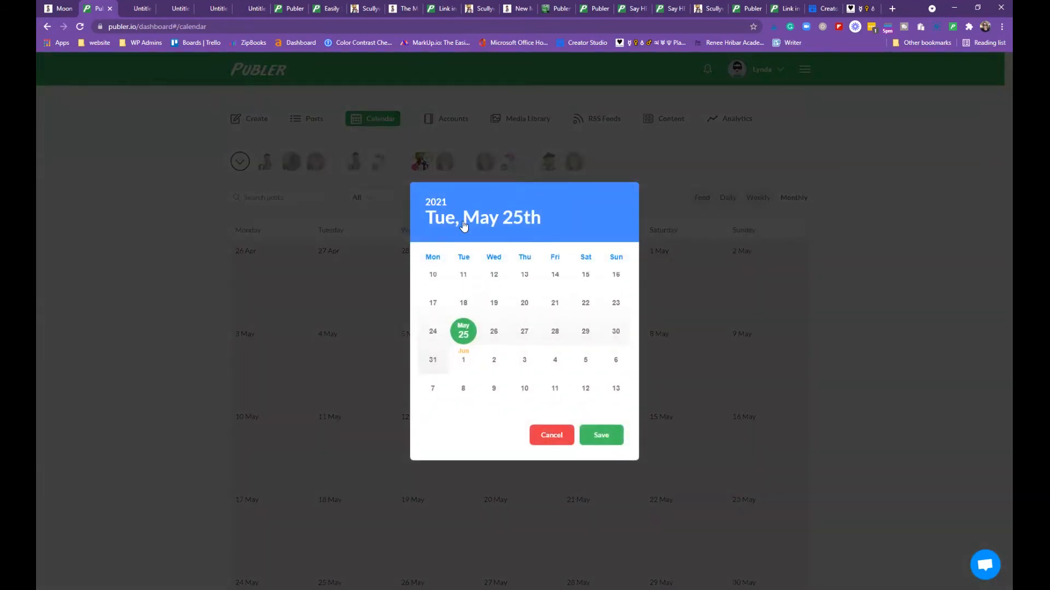
left_click(438, 206)
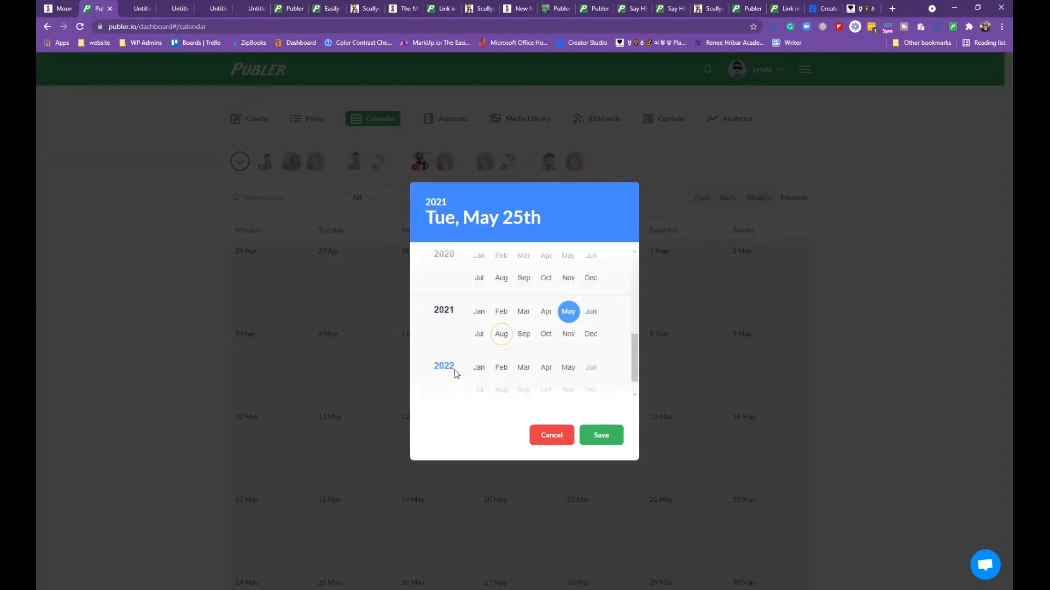
scroll(457, 369, "down", 1)
scroll(465, 366, "up", 2)
scroll(464, 363, "down", 2)
left_click(552, 435)
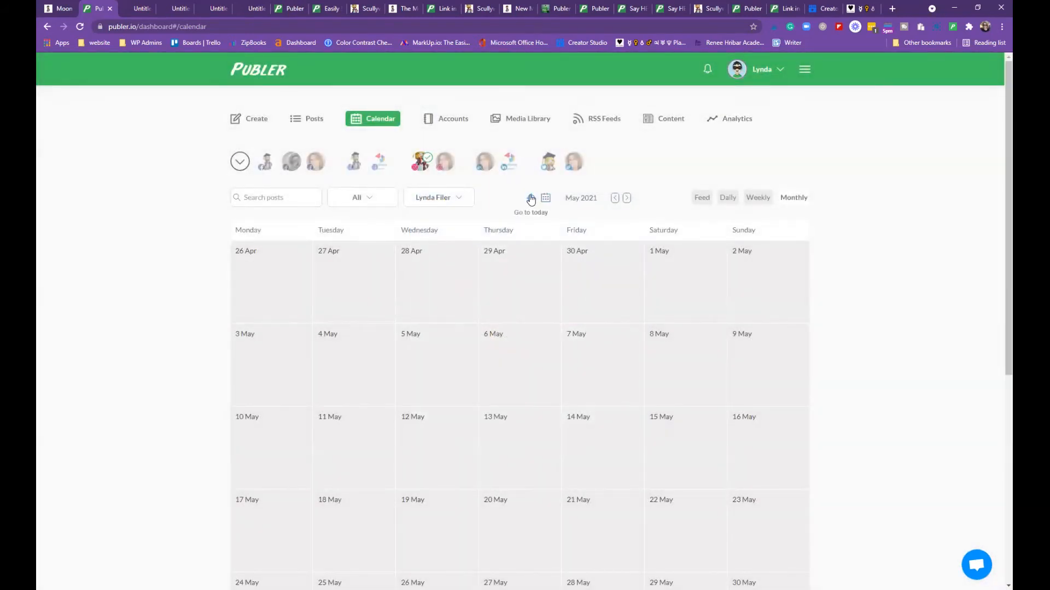
Jump the calendar to the current month, August 2021, and look through it
left_click(530, 199)
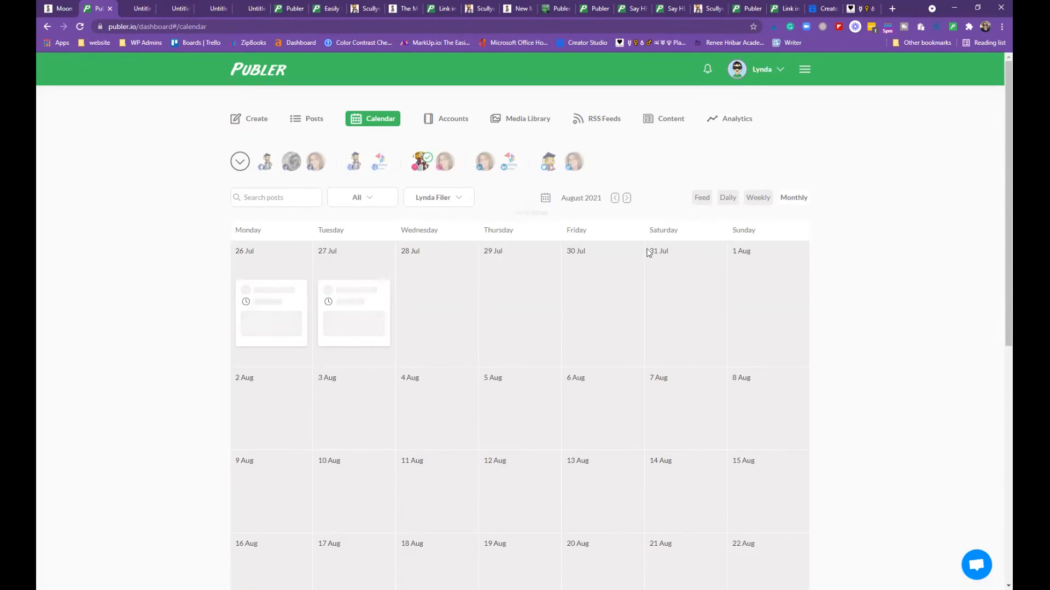
scroll(754, 253, "down", 2)
scroll(759, 253, "down", 10)
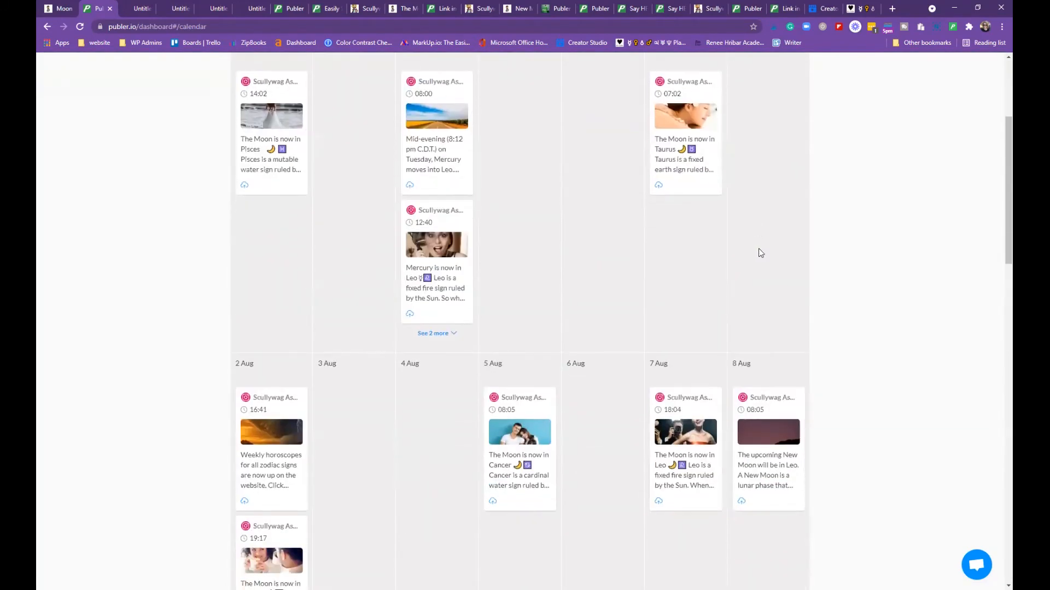
scroll(759, 253, "down", 9)
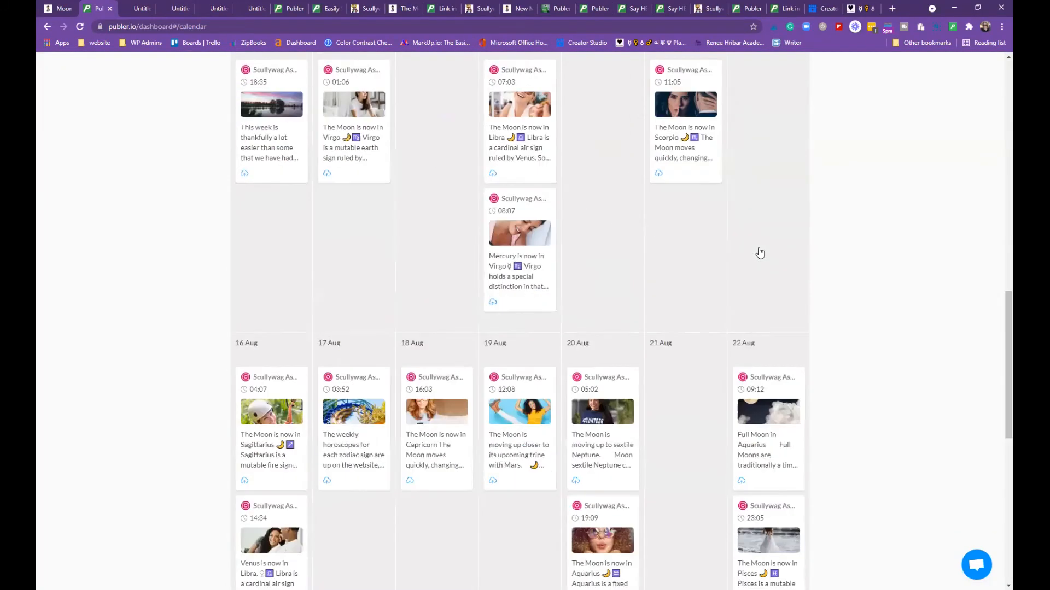
scroll(759, 253, "down", 3)
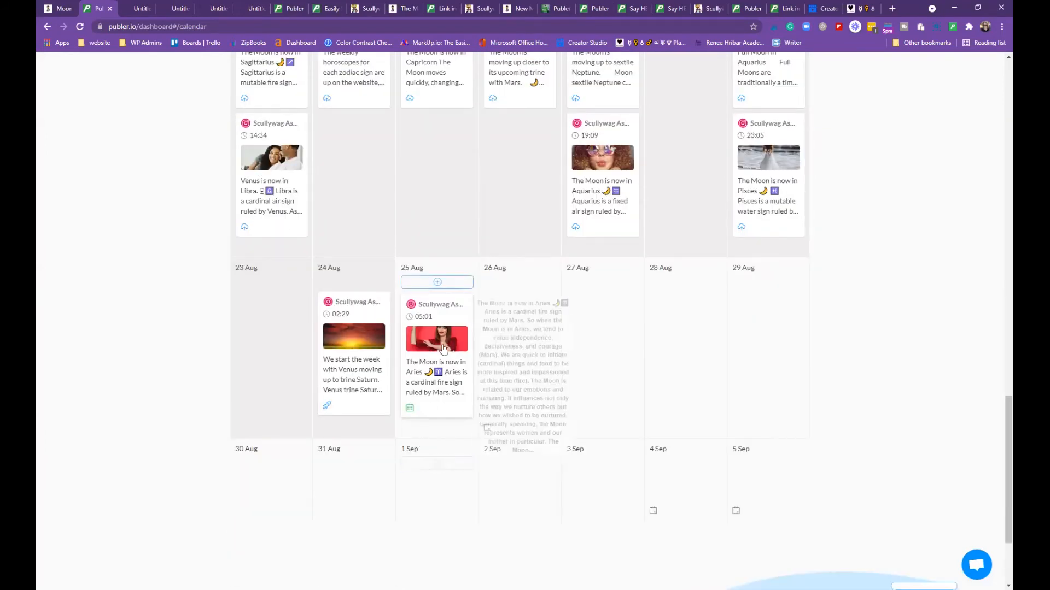
scroll(467, 398, "down", 1)
scroll(497, 346, "up", 13)
scroll(516, 258, "up", 10)
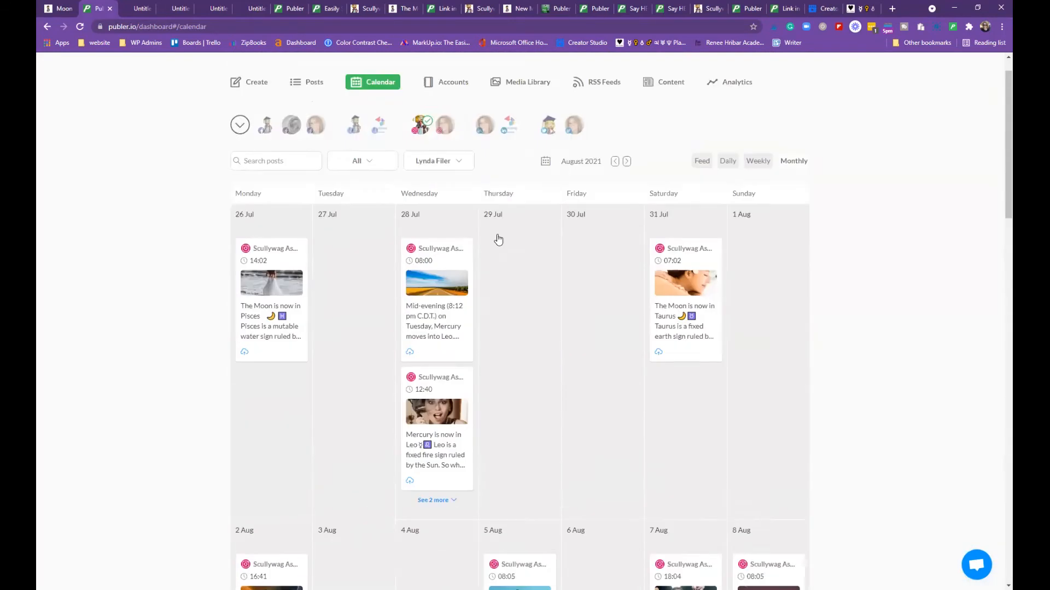
Show posts for the Scullywag Astro accounts in the August calendar
left_click(239, 163)
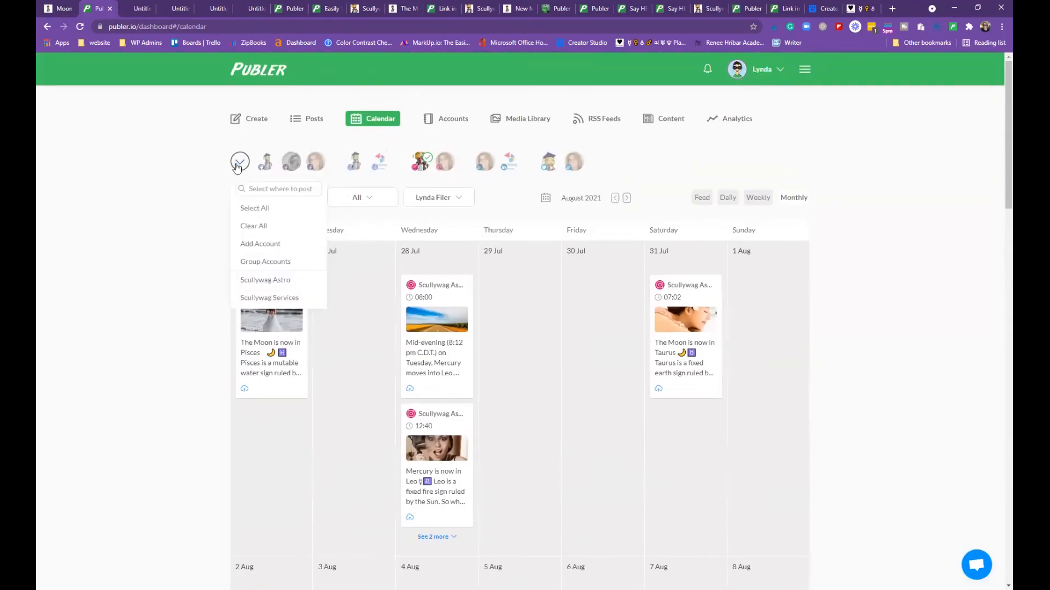
left_click(268, 279)
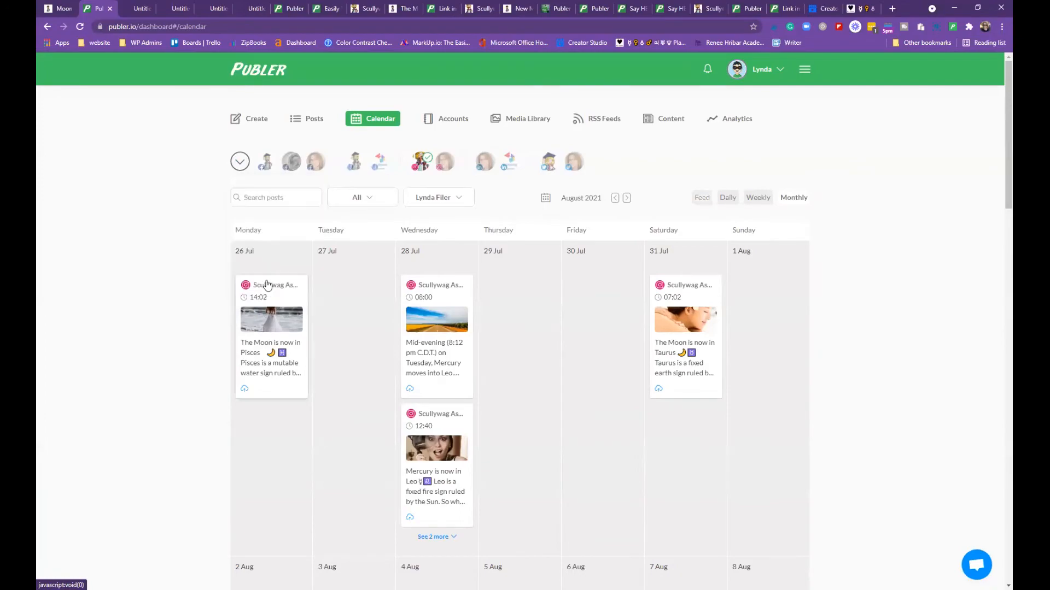
scroll(609, 328, "down", 15)
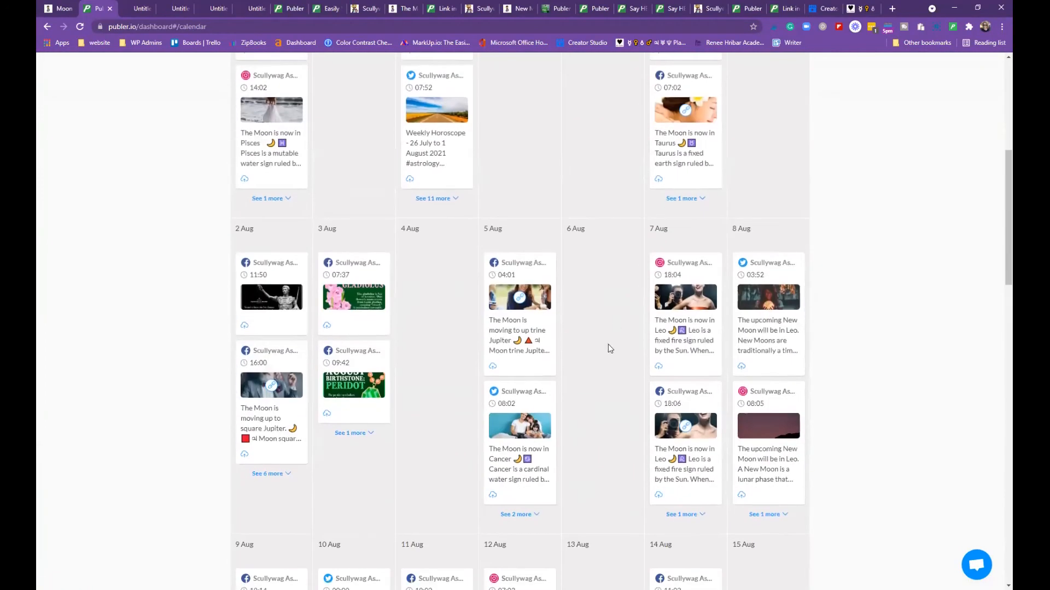
scroll(620, 343, "down", 9)
scroll(629, 339, "up", 3)
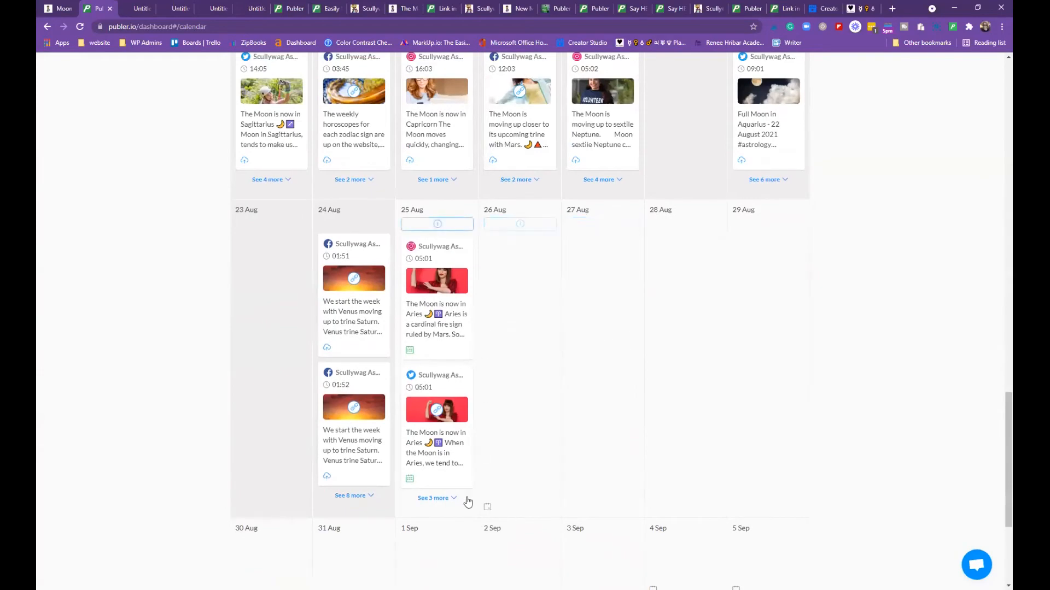
Reveal the remaining posts under 25 Aug with See more and review them
left_click(436, 498)
scroll(583, 416, "down", 10)
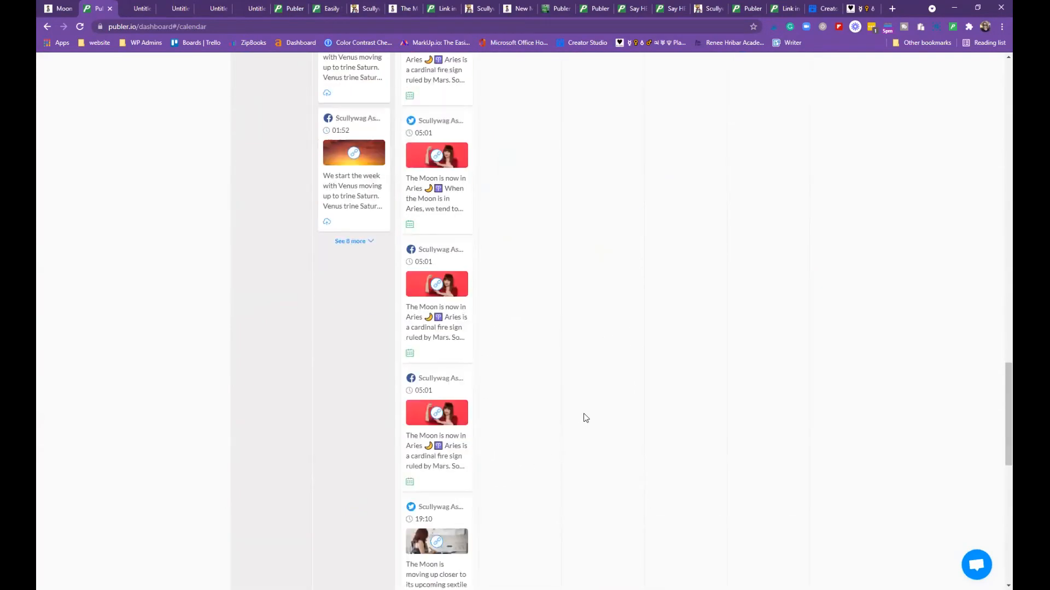
scroll(591, 411, "down", 3)
scroll(589, 409, "up", 15)
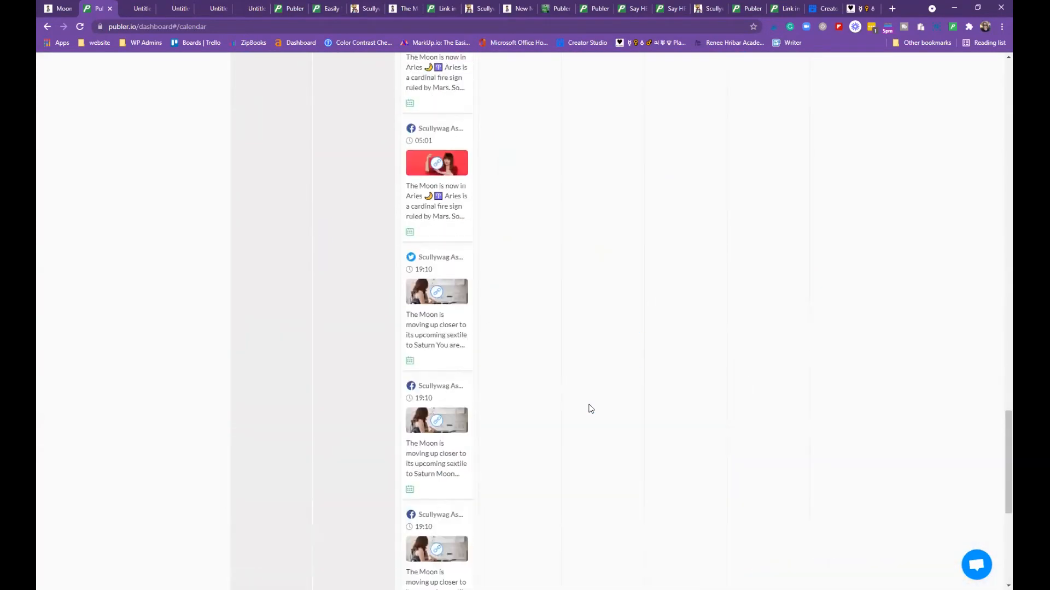
scroll(593, 383, "up", 15)
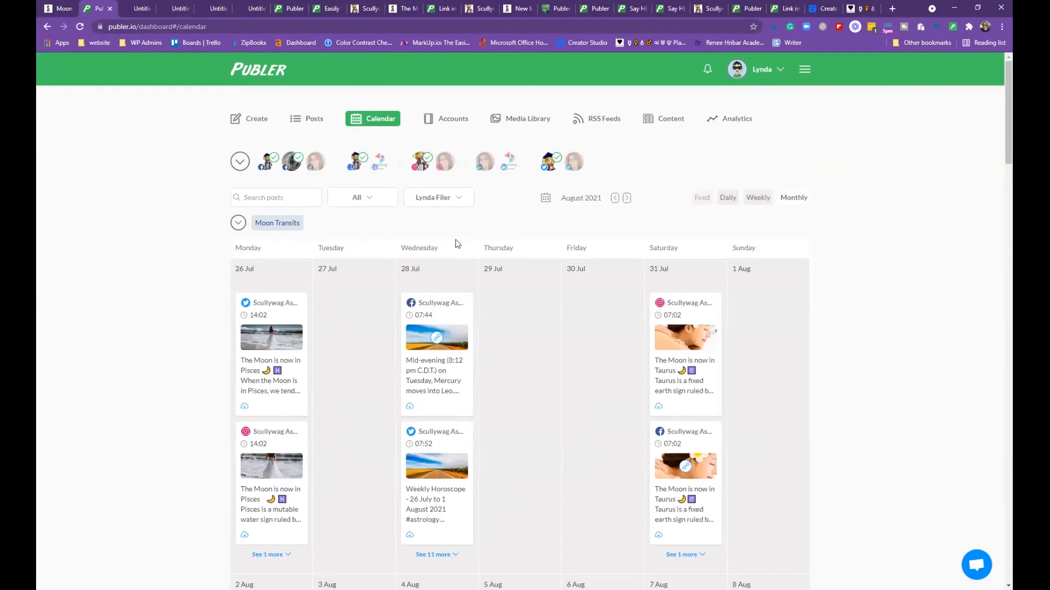
Open the Posts list of published Moon Transits posts and peek at the label dropdown
left_click(306, 120)
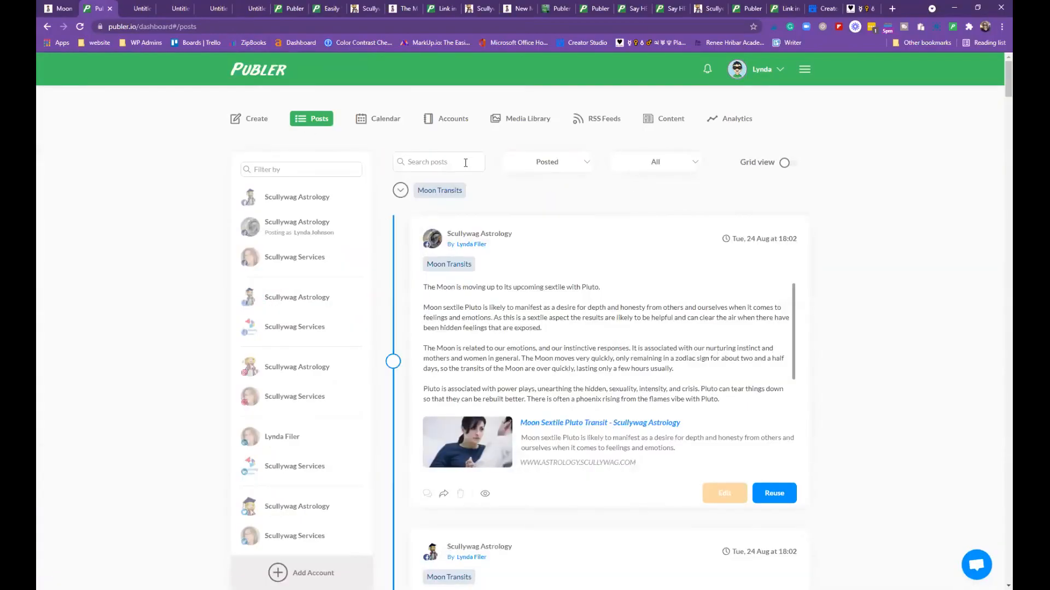
scroll(519, 194, "down", 10)
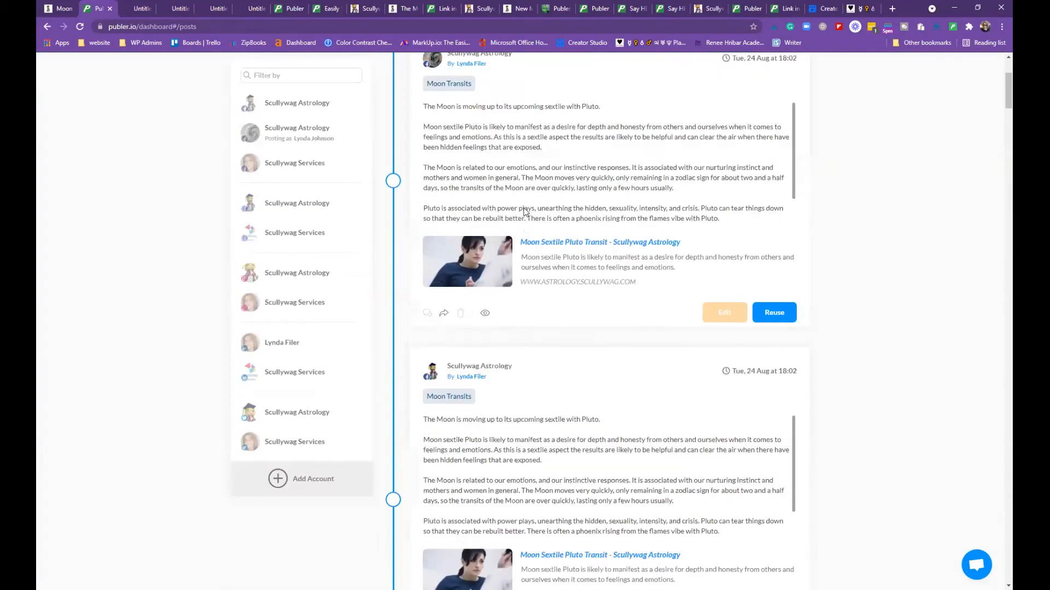
scroll(538, 233, "down", 2)
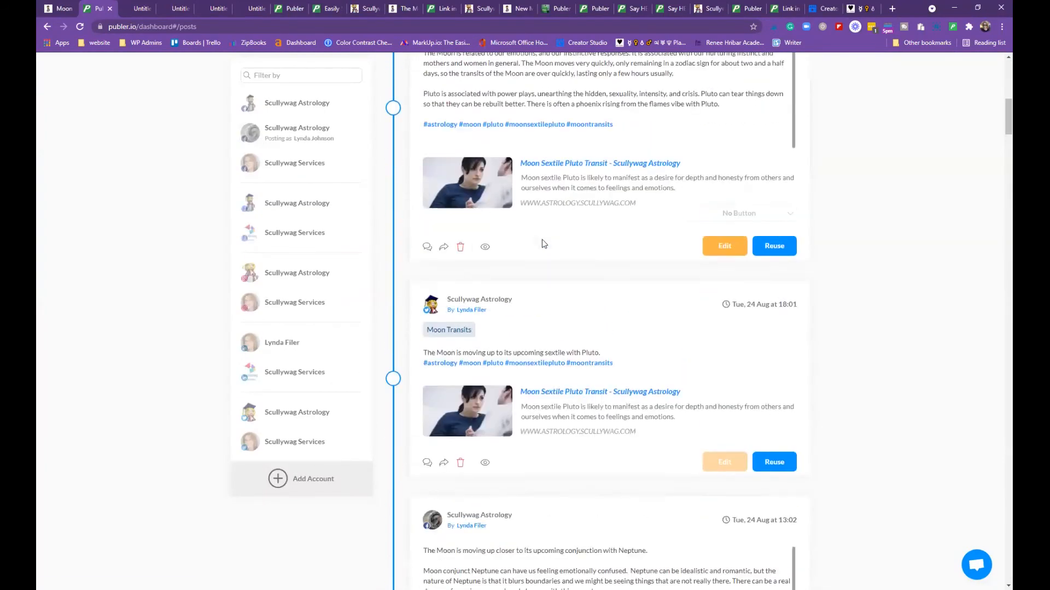
scroll(542, 239, "up", 10)
left_click(400, 191)
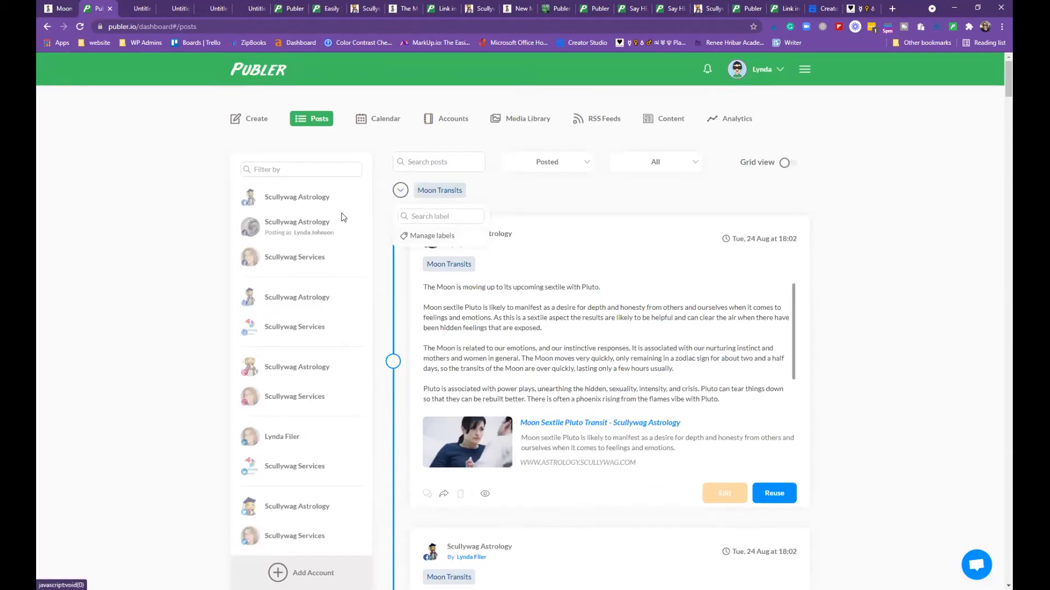
left_click(513, 197)
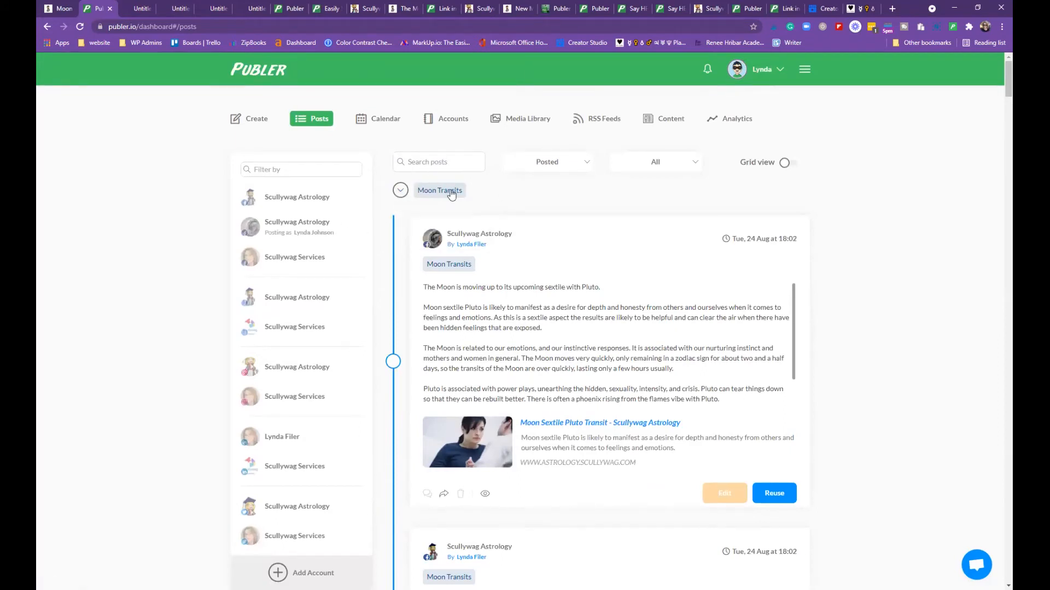
In a new post composer, start a purple label, then open Manage labels
left_click(250, 125)
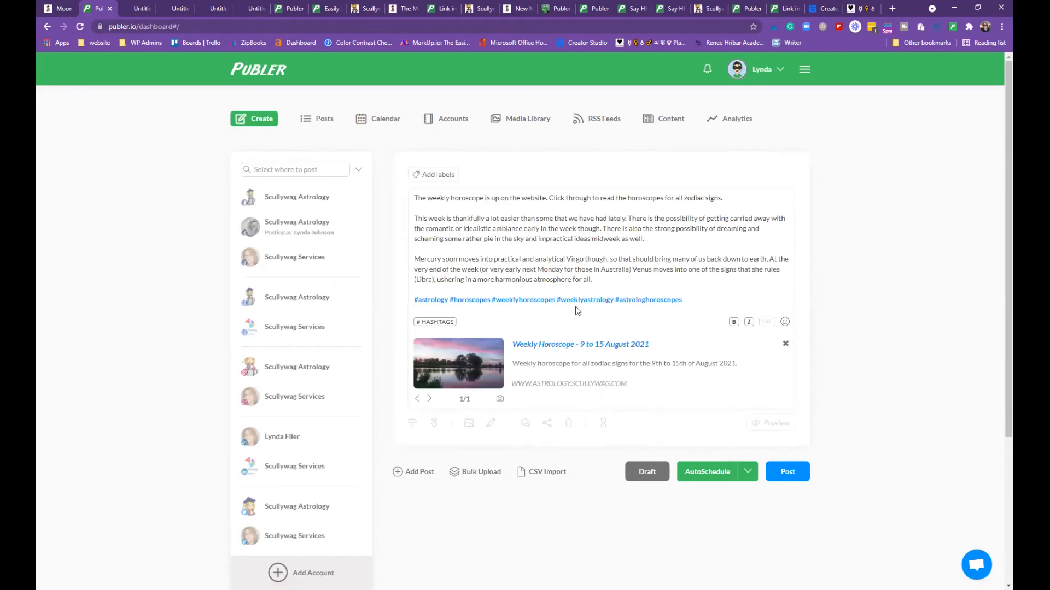
left_click(440, 176)
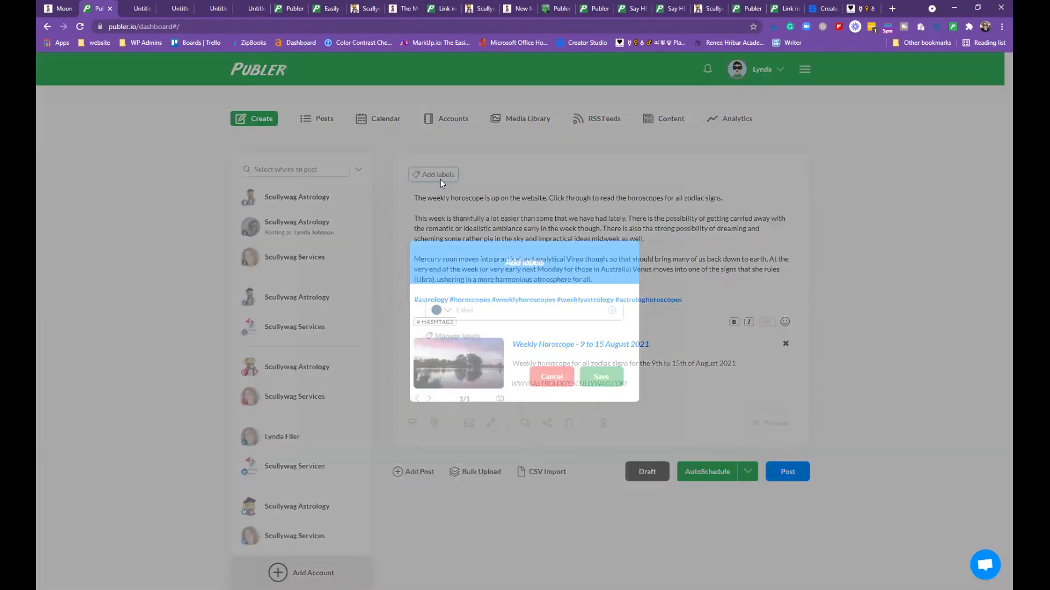
left_click(448, 313)
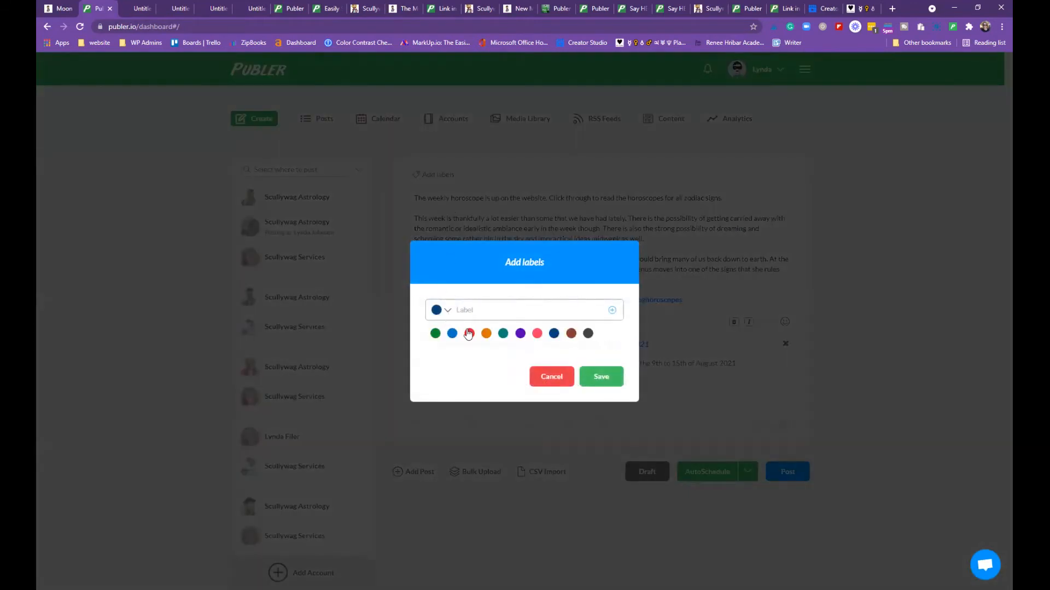
left_click(521, 334)
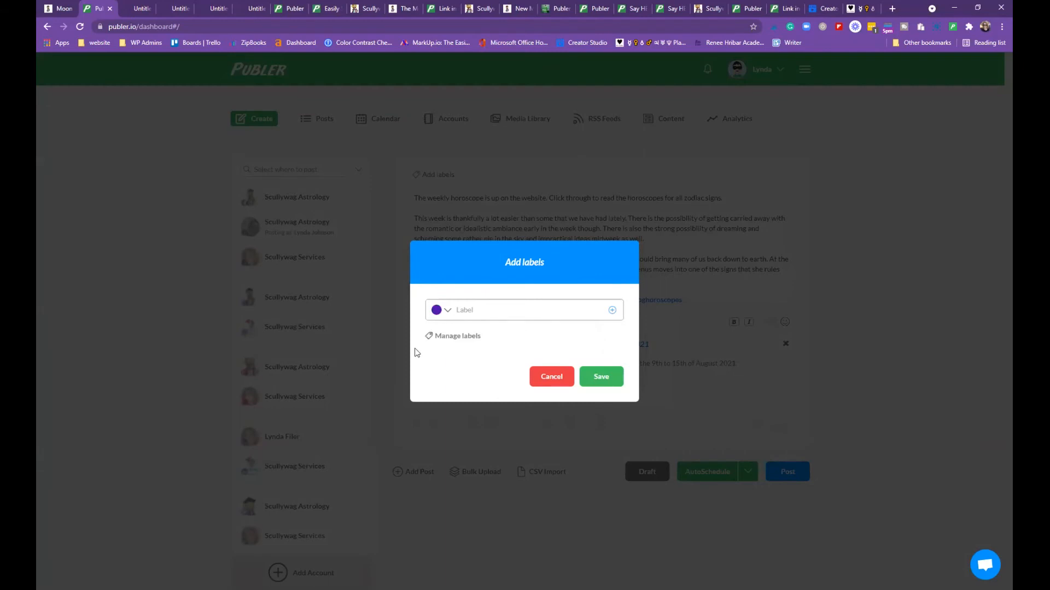
left_click(472, 336)
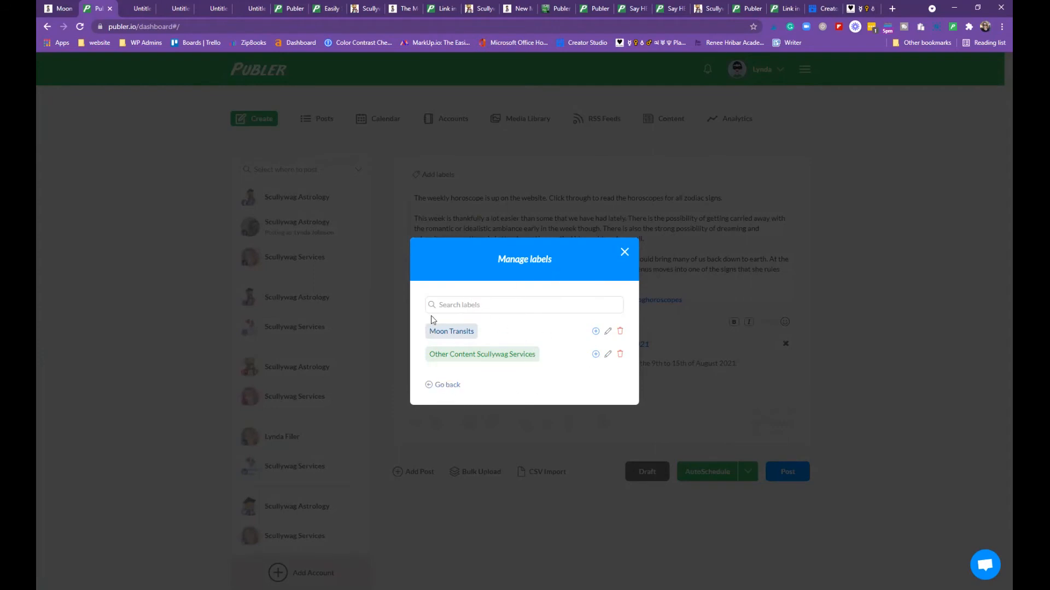
Add the Moon Transits label to the weekly horoscope post, close the label manager and reload
left_click(596, 332)
left_click(625, 252)
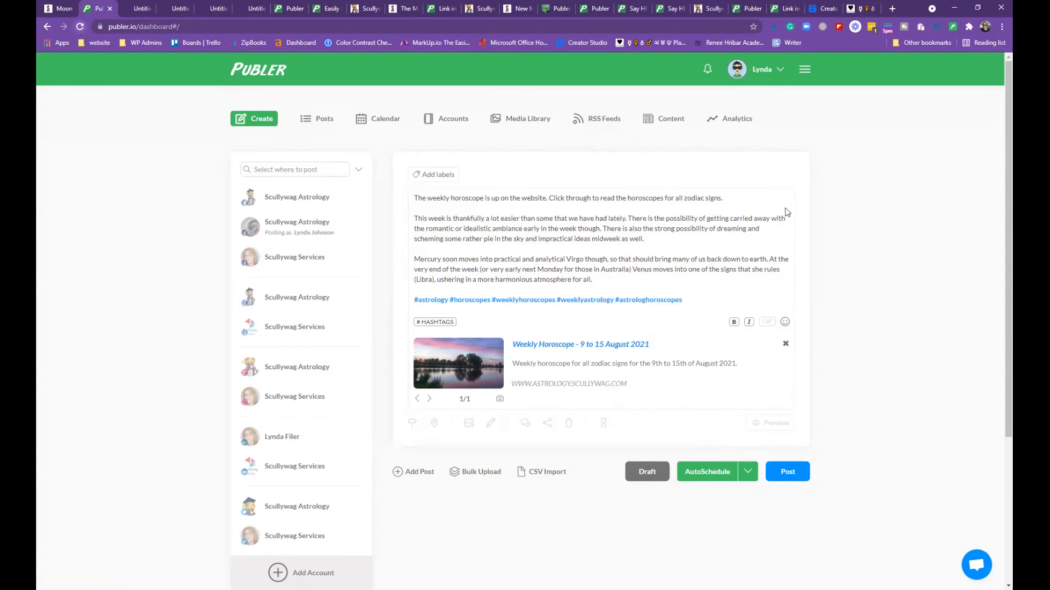
key("F5")
Reload into a fresh post and type the placeholder text 'Put some text in here'
key("Return")
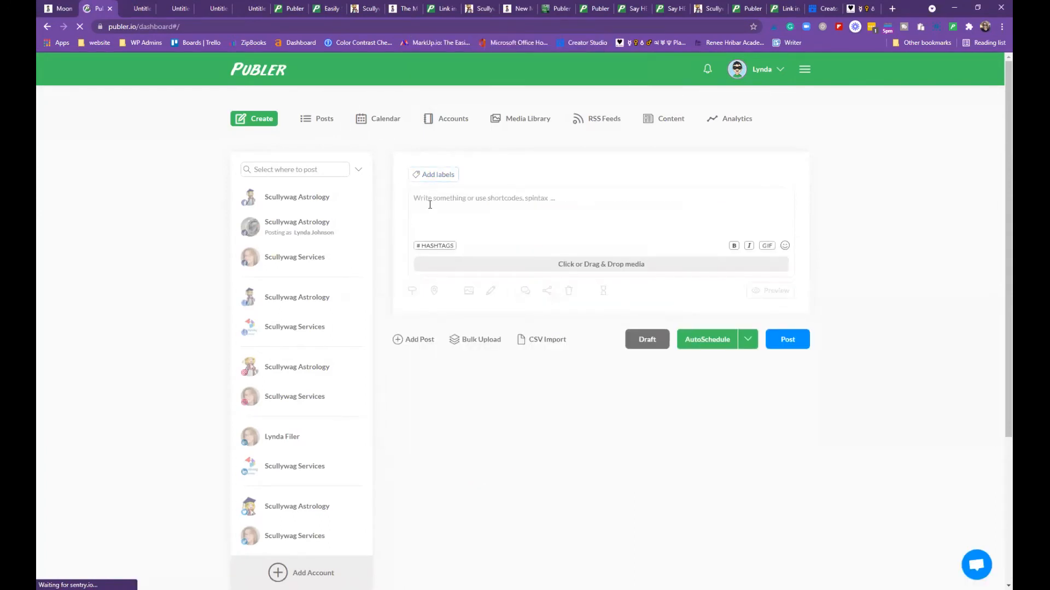
type("Put some text in here")
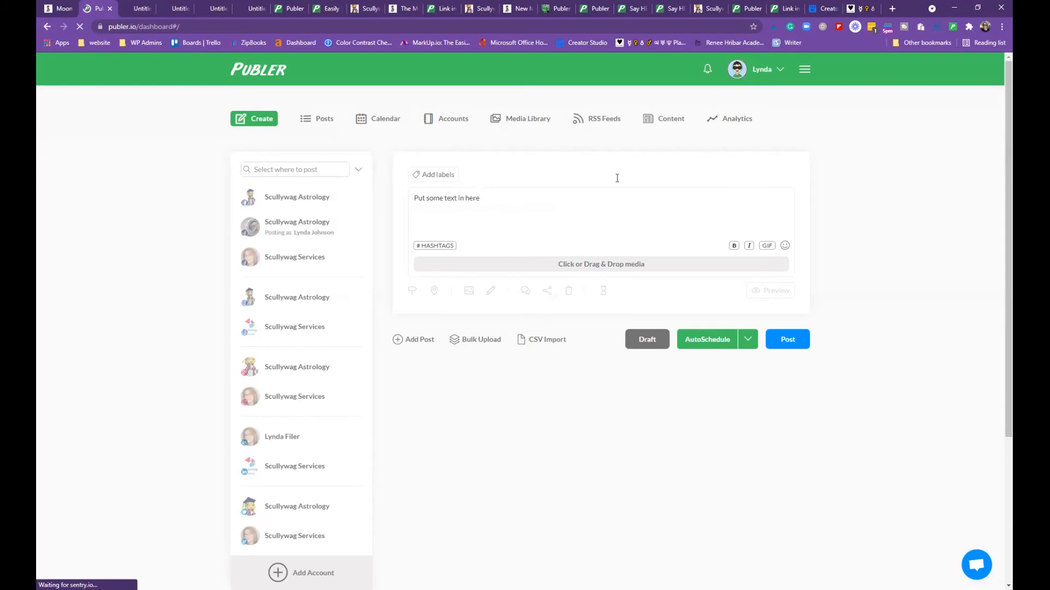
Start a blank Canva Facebook Post design for the post's image
left_click(604, 266)
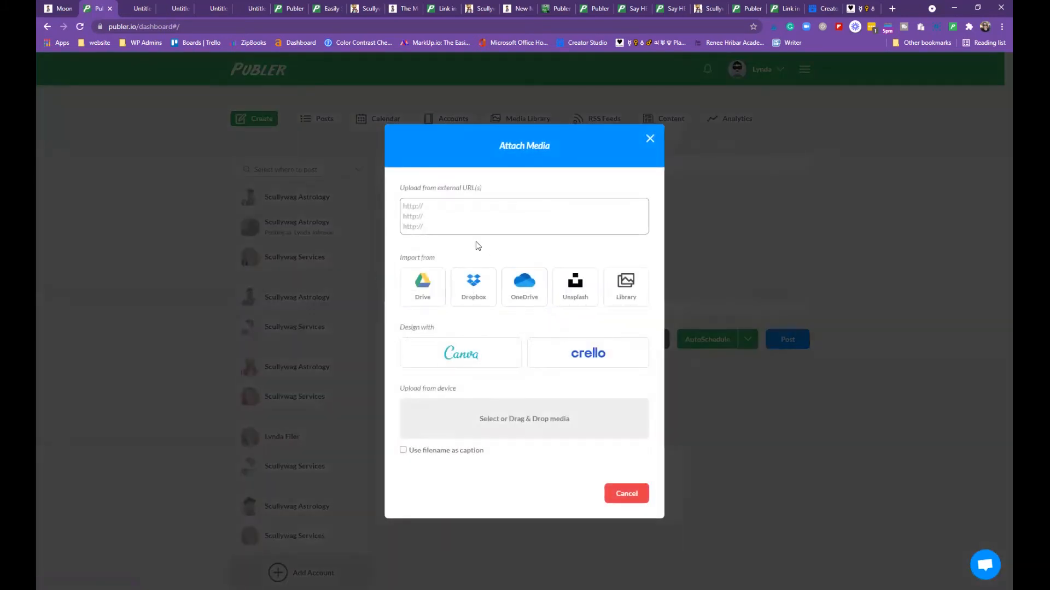
left_click(475, 358)
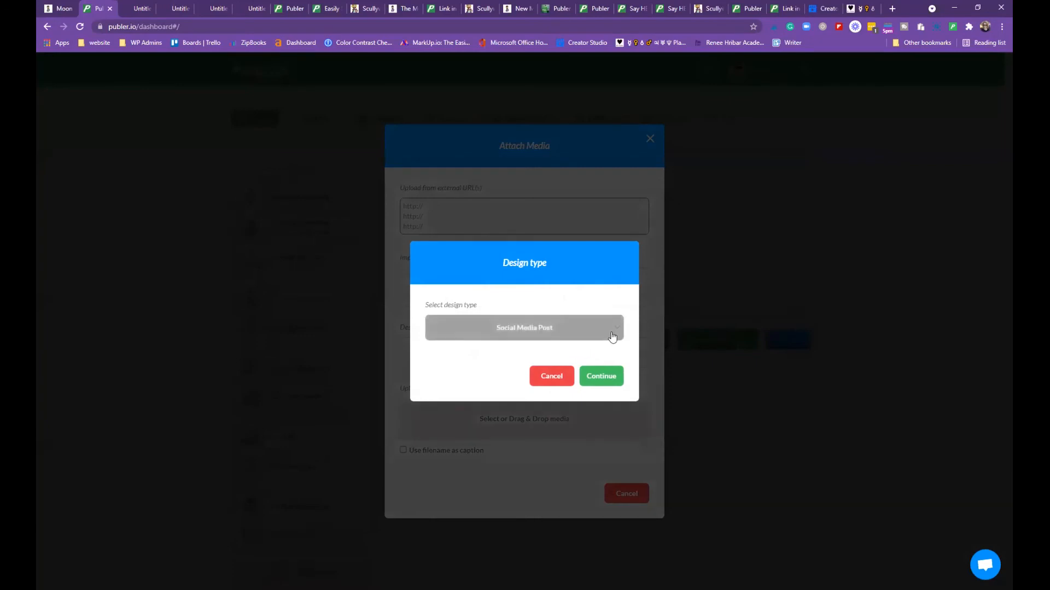
left_click(614, 334)
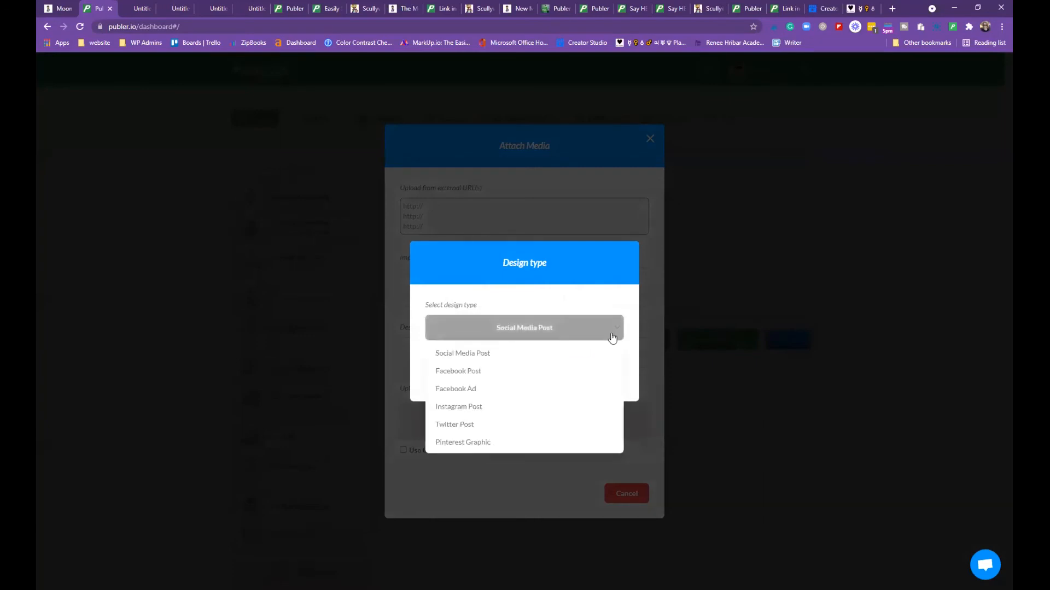
left_click(470, 371)
left_click(592, 374)
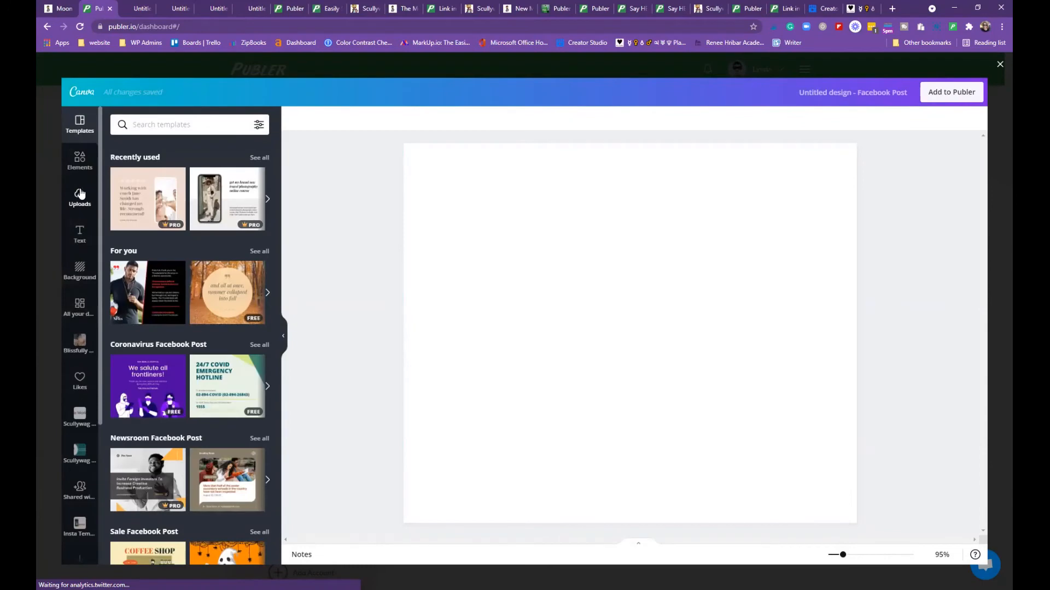
Search Canva Elements for 'bird of paradise' and show only photo results
left_click(79, 160)
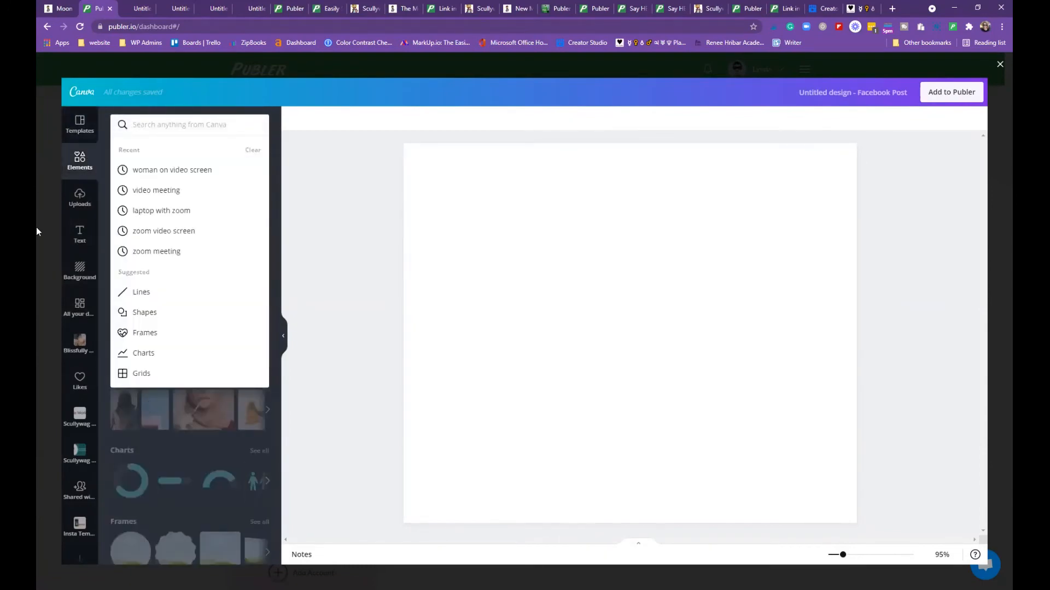
type("bird of  paradise")
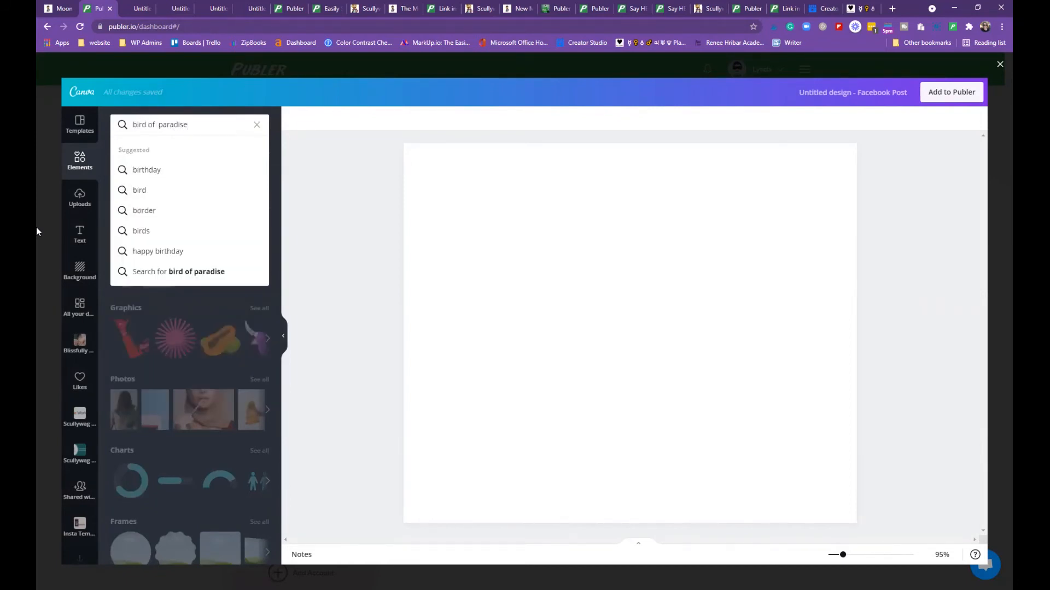
key("Return")
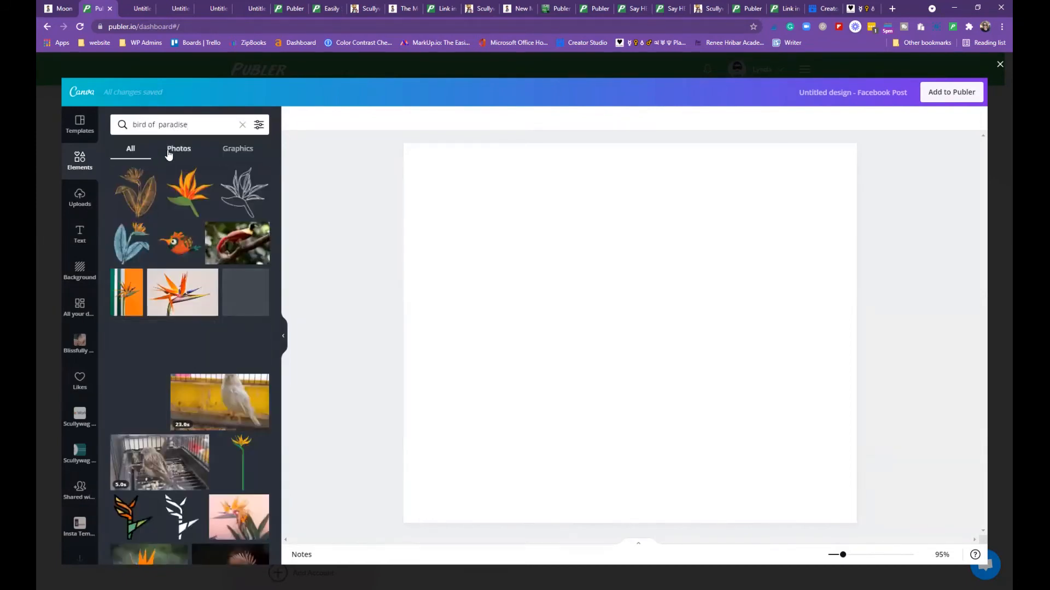
left_click(170, 152)
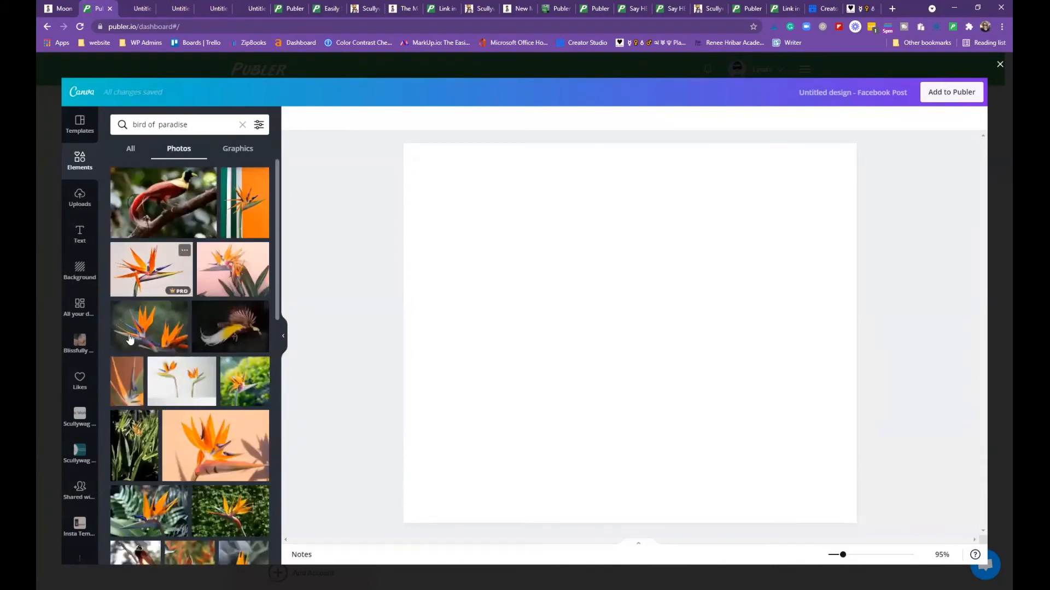
Place a bird-of-paradise photo on the design, crop it, and add it to Publer
left_click_drag(429, 160, 444, 163)
double_click(527, 227)
left_click_drag(480, 335, 544, 336)
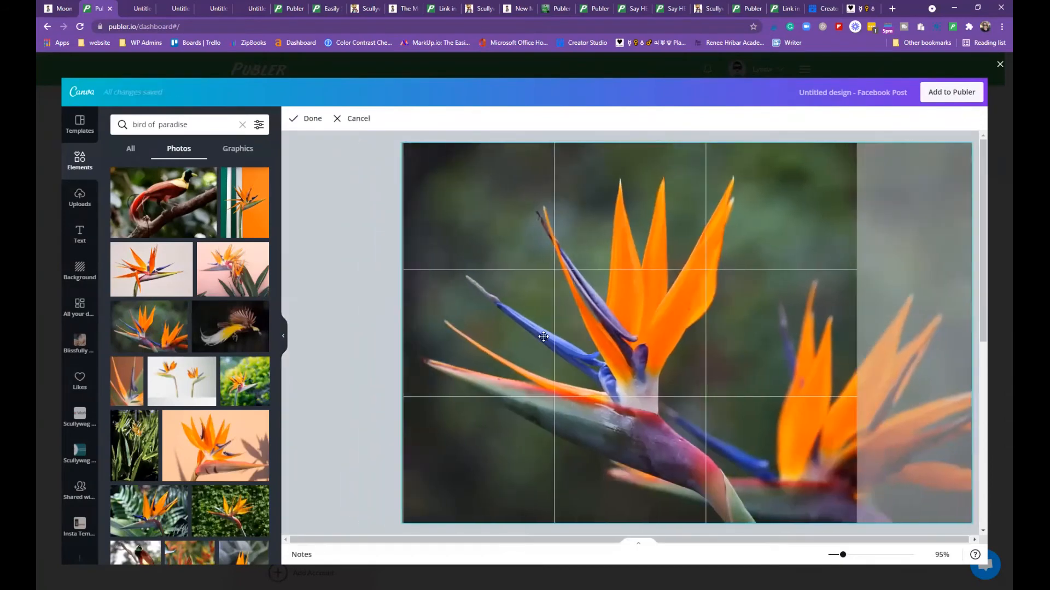
left_click(363, 352)
left_click(950, 96)
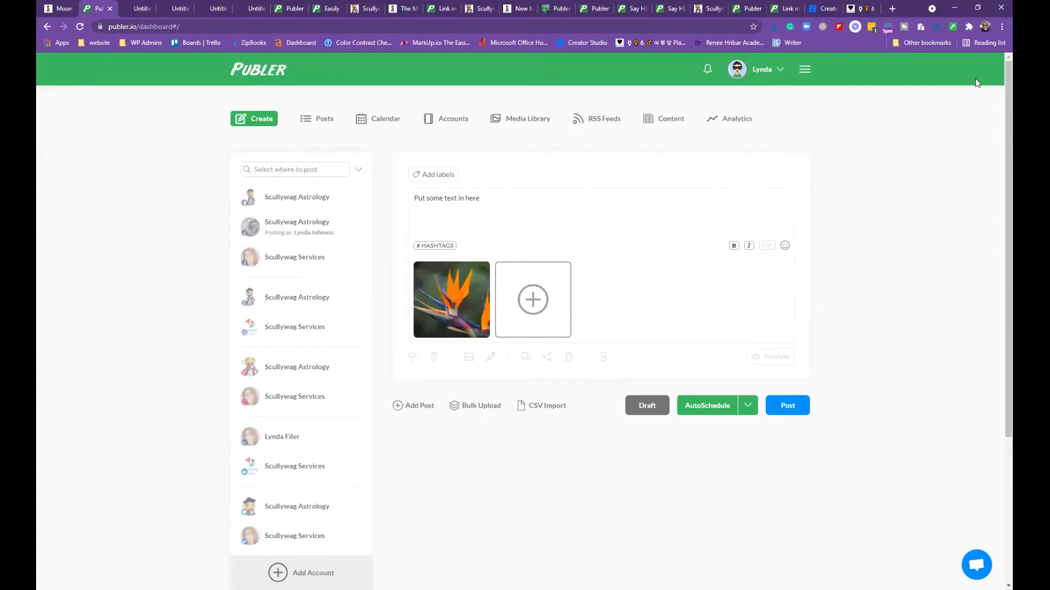
Replace the placeholder with 'A bird of paradise' and 'Isn't it lovely?', fixing Isnt via spell-check
left_click_drag(490, 203, 356, 221)
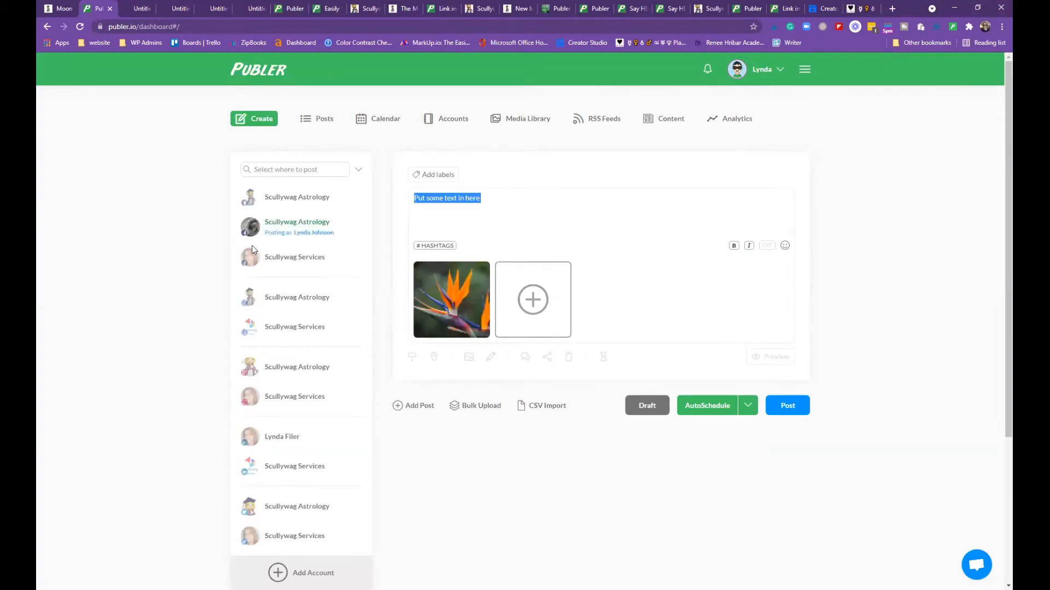
type("Ab")
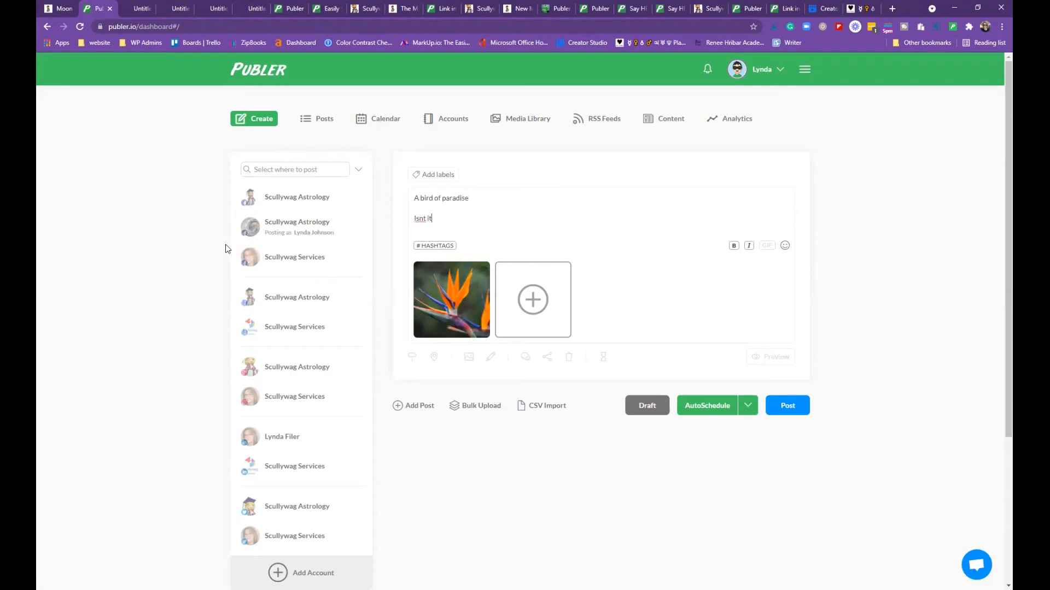
type("vely")
right_click(421, 219)
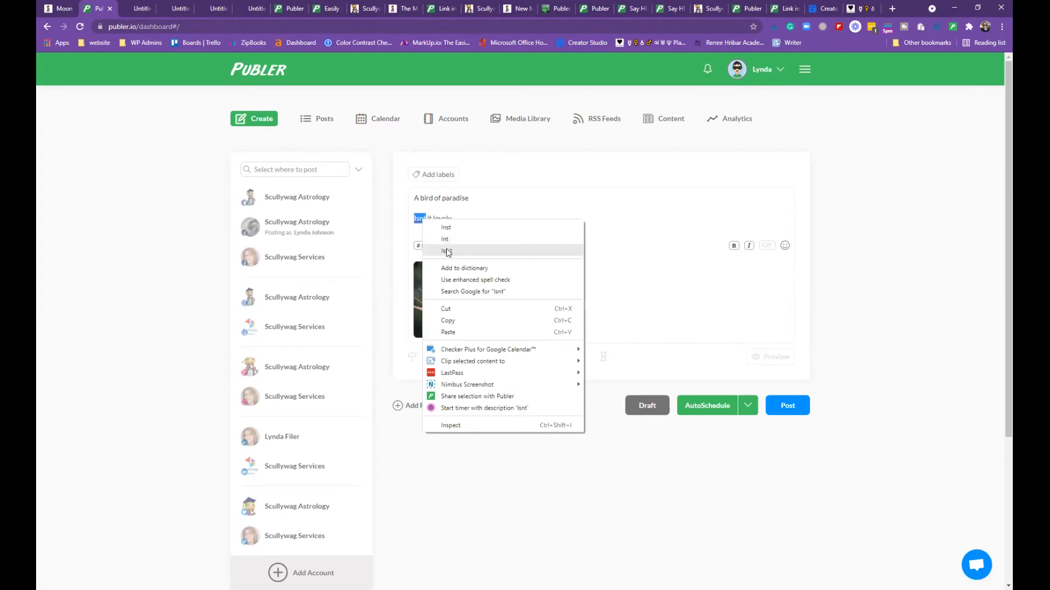
left_click(446, 251)
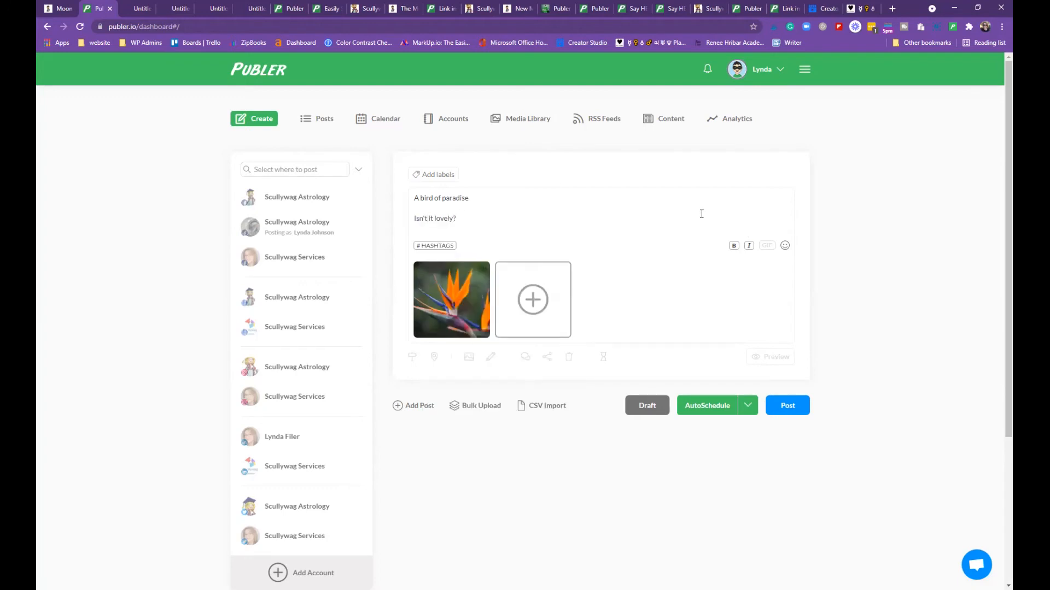
Add #birdofparadise on a new line and target both Scullywag Astrology accounts
key("Return")
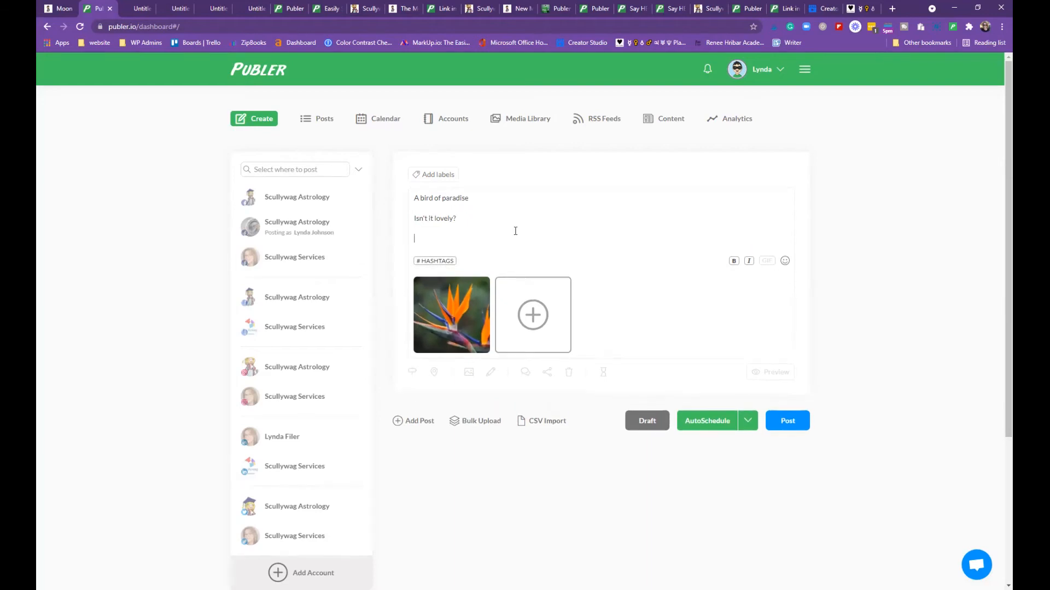
type("#birdofparadise")
left_click(268, 194)
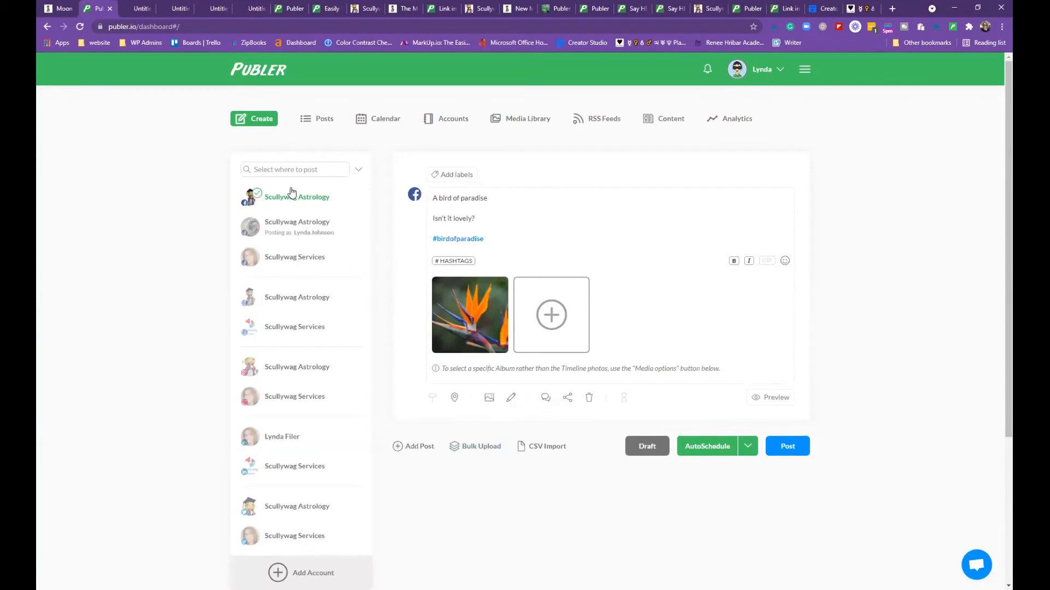
left_click(317, 235)
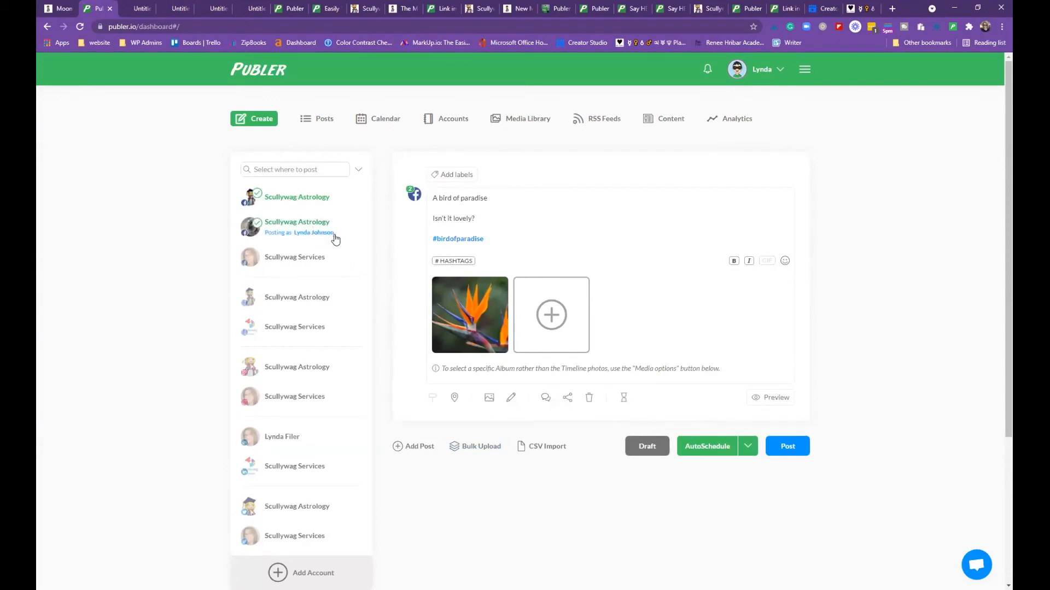
Preview the post for each Scullywag Astrology account, then close the preview
left_click(775, 398)
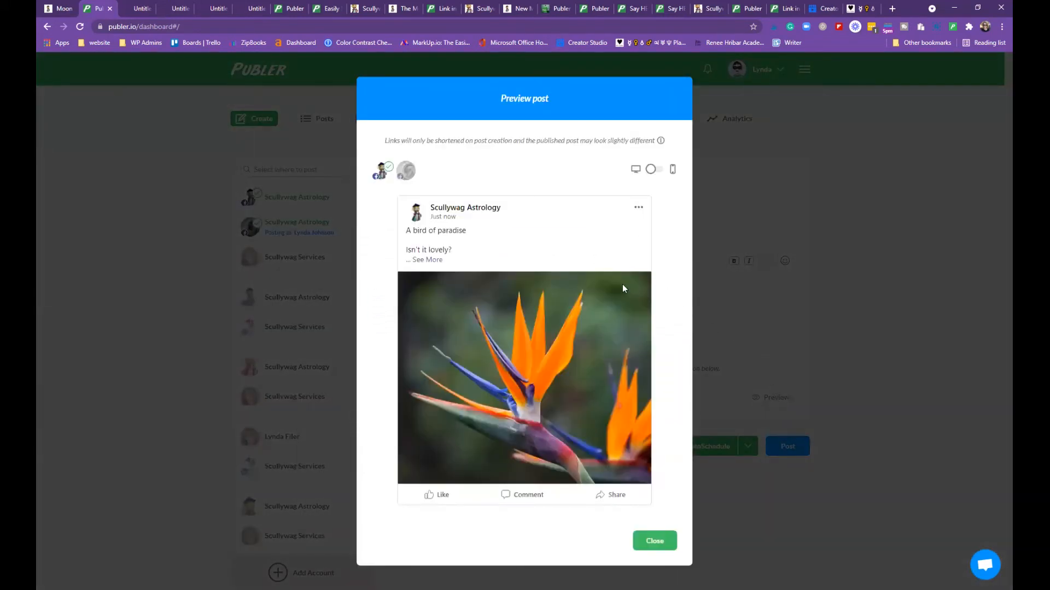
left_click(403, 174)
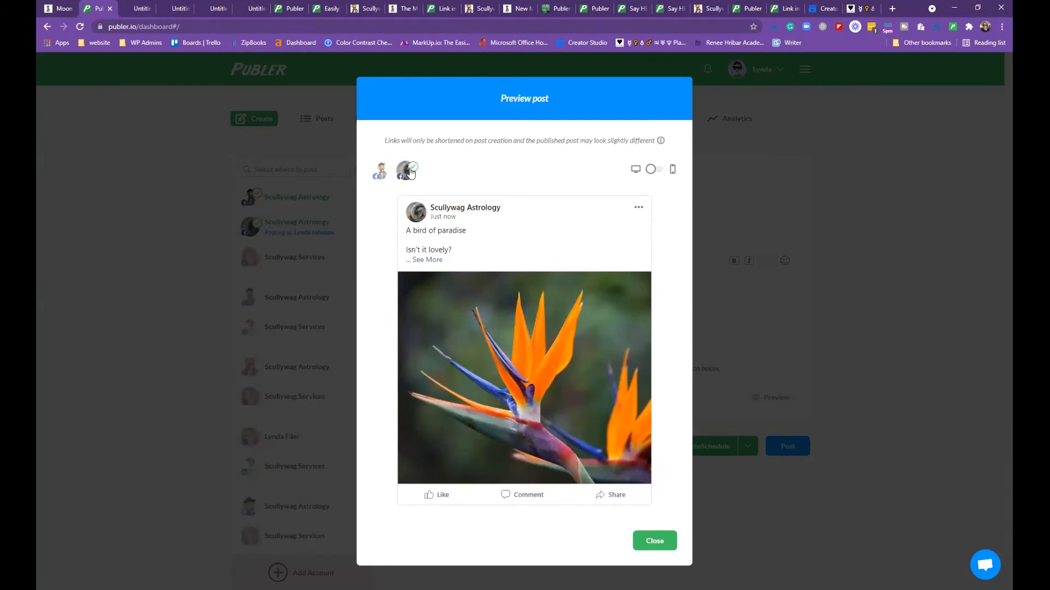
left_click(381, 172)
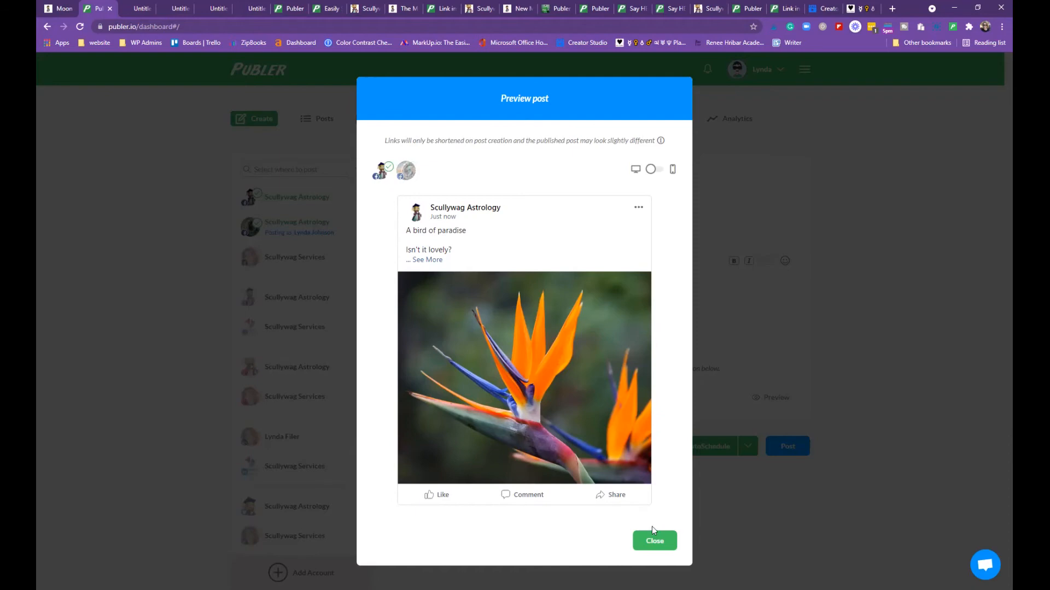
left_click(655, 541)
Open the August 2021 posting calendar
scroll(759, 186, "down", 3)
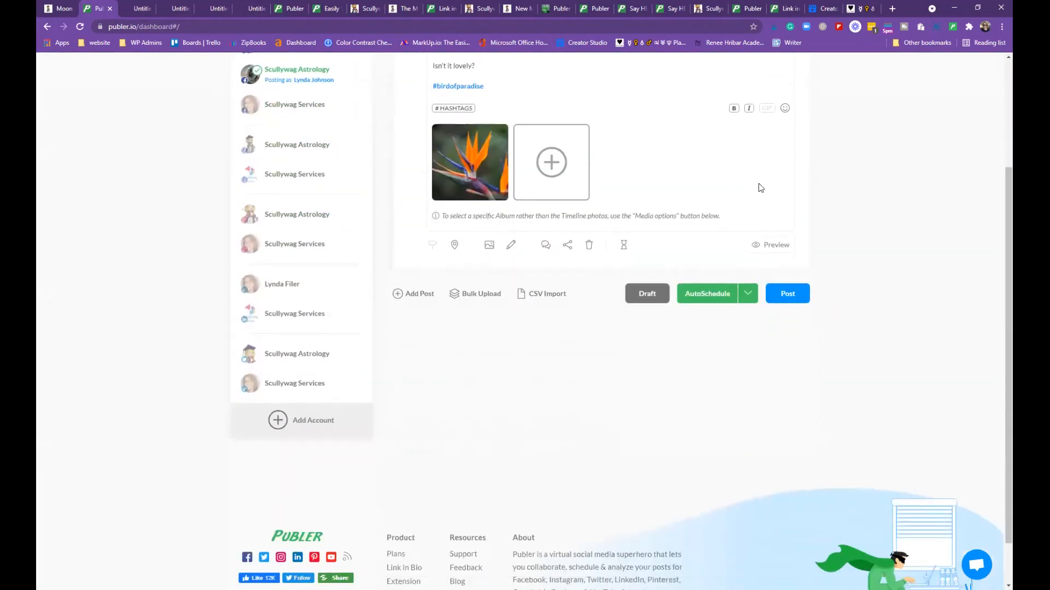
scroll(759, 182, "down", 1)
scroll(759, 182, "up", 4)
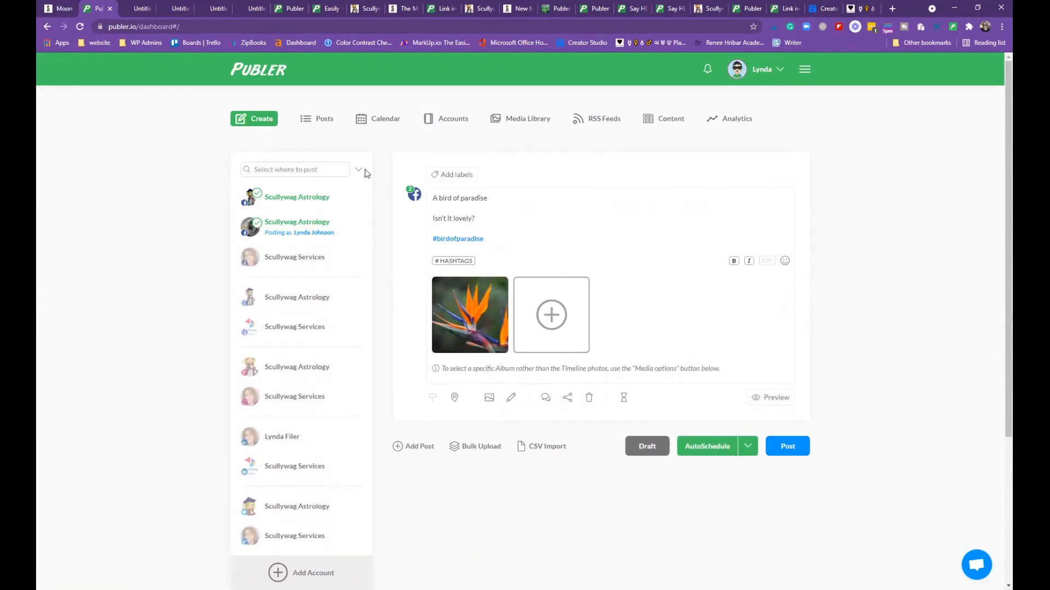
left_click(376, 121)
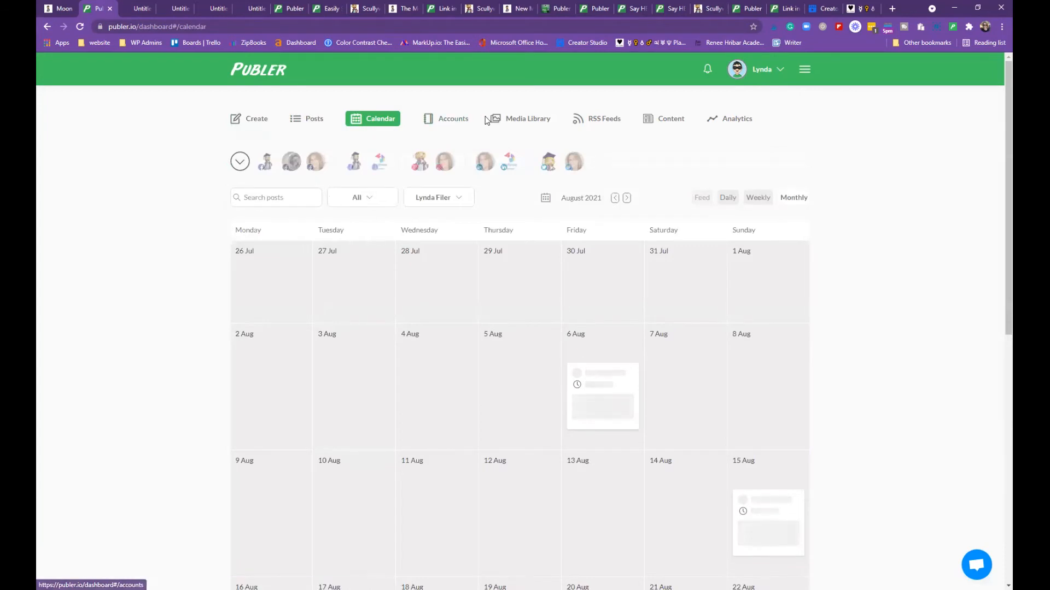
Schedule the bird-of-paradise post for Fri, Sep 3 at 14:00 from the composer
left_click(253, 123)
scroll(588, 323, "down", 1)
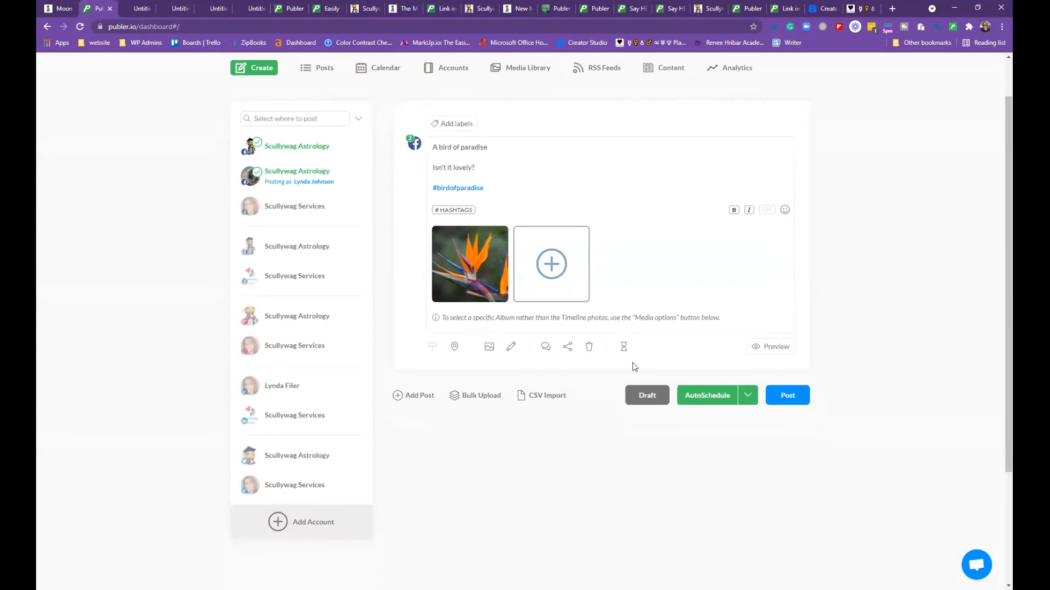
left_click(747, 396)
left_click(709, 418)
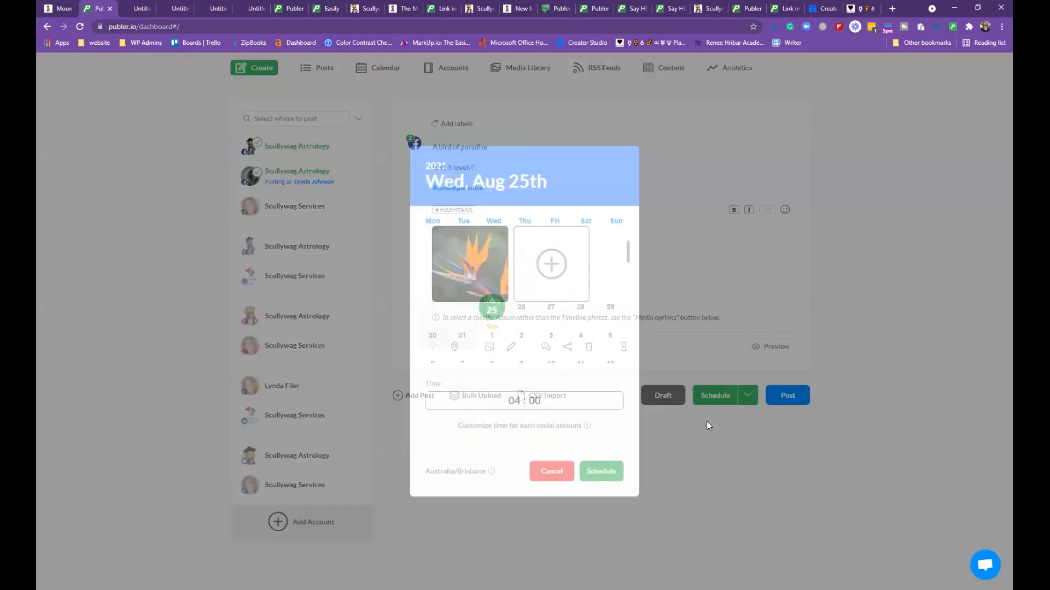
left_click(549, 336)
left_click(516, 402)
type("14")
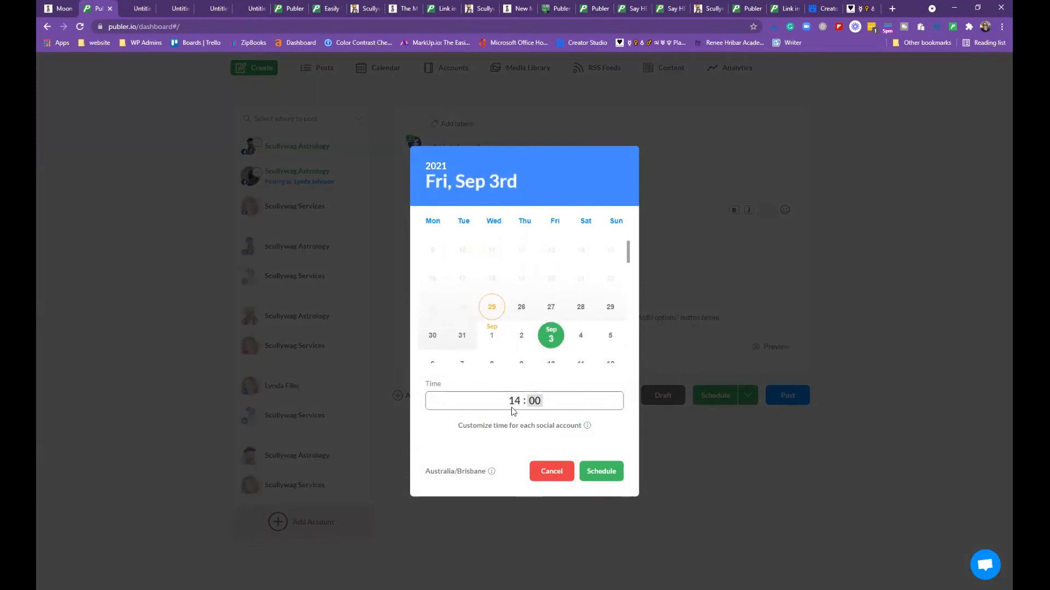
left_click(609, 481)
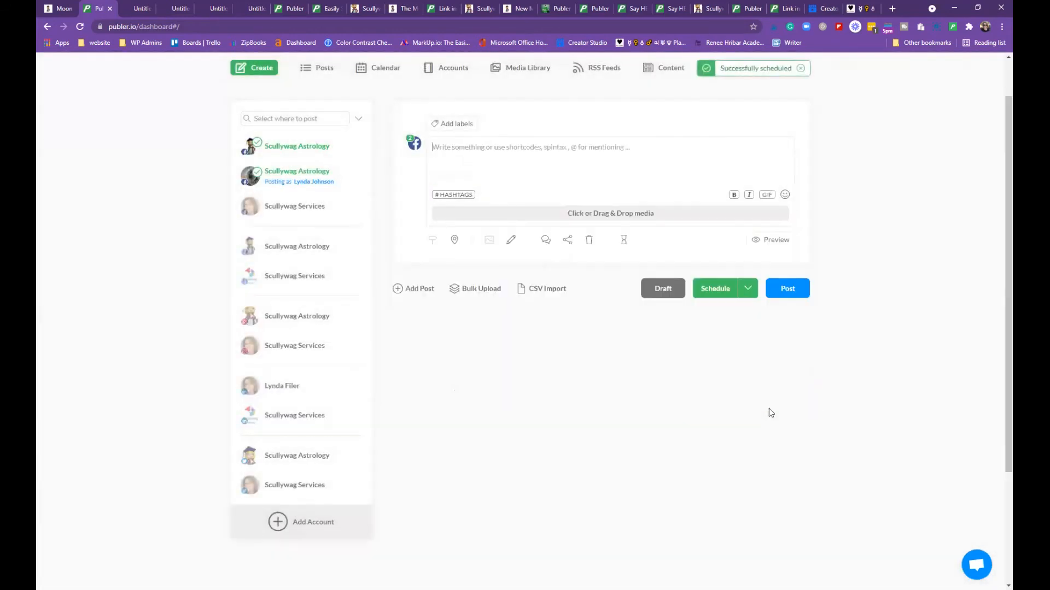
scroll(616, 243, "up", 1)
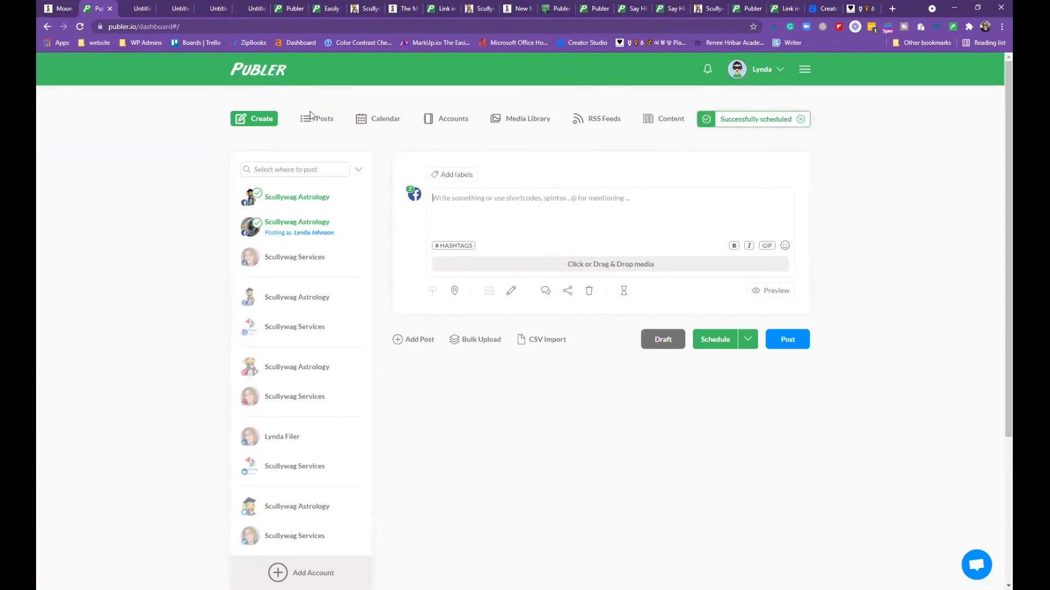
In the calendar, delete the first 3 Sep 'A bird of paradise' post
left_click(375, 121)
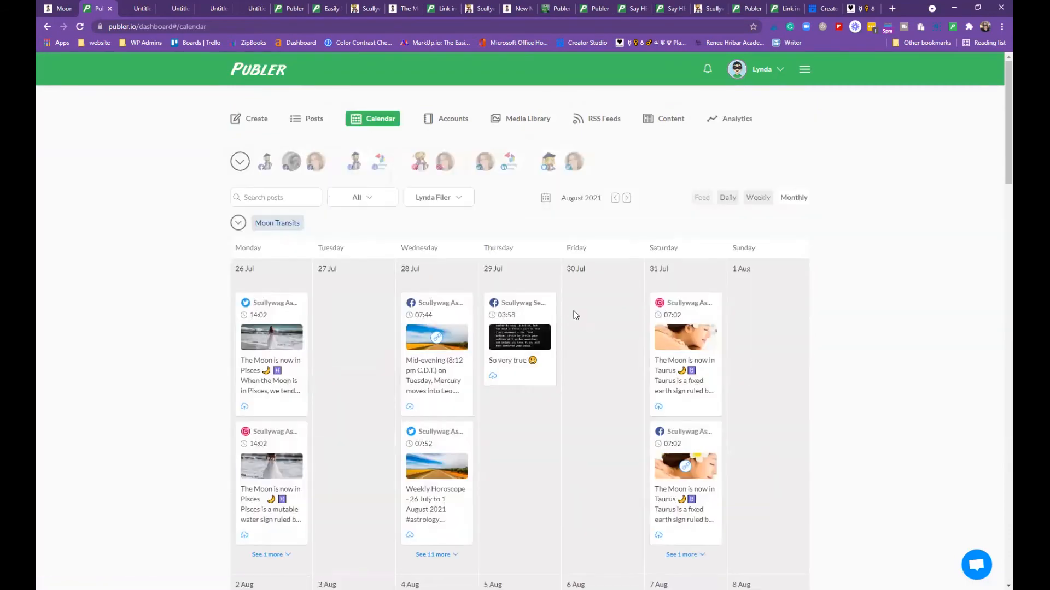
scroll(594, 304, "down", 3)
scroll(594, 304, "down", 15)
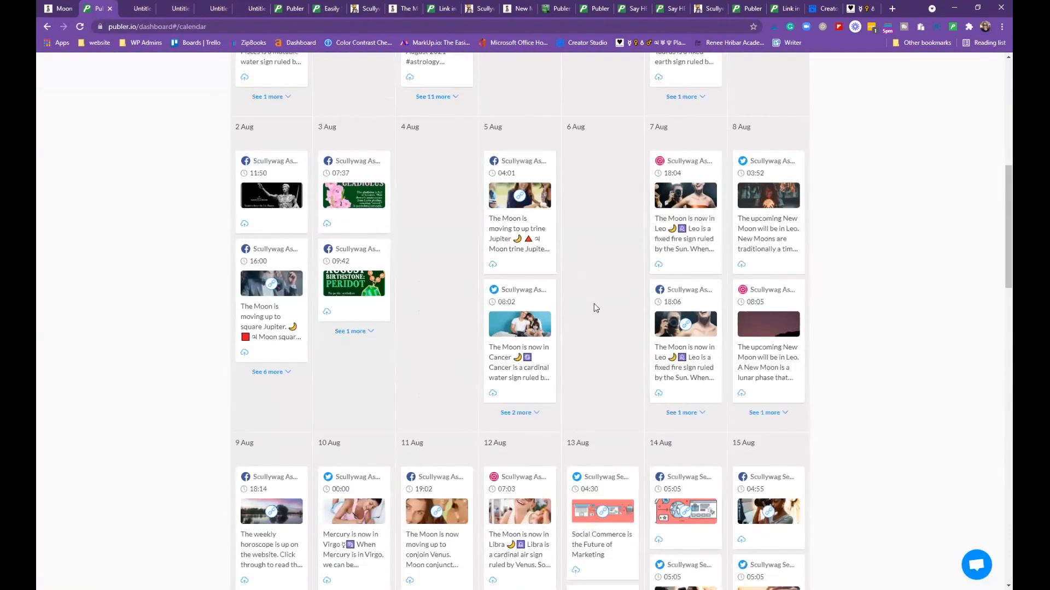
scroll(601, 317, "down", 13)
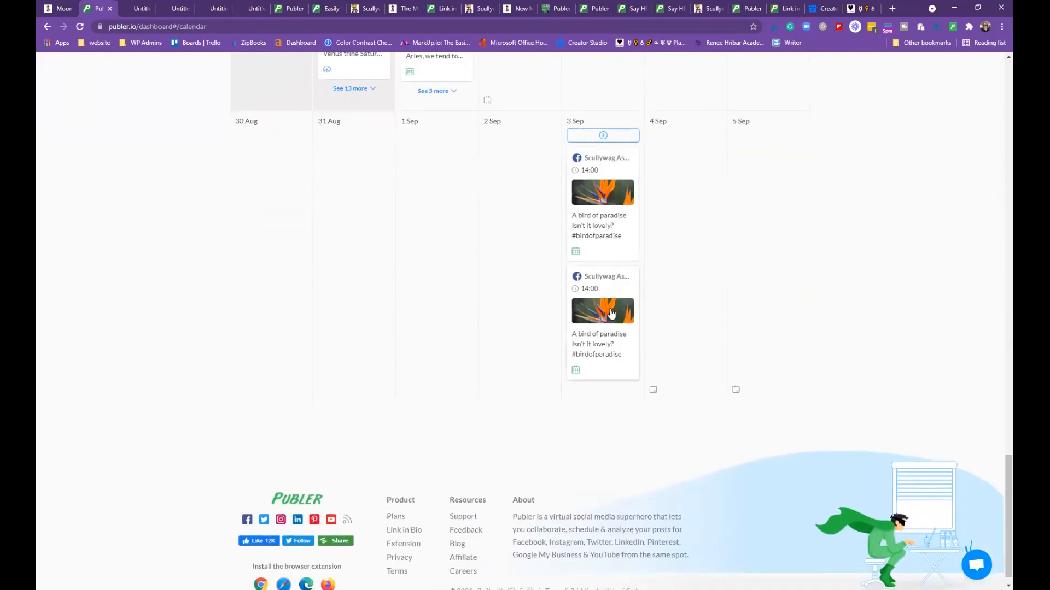
left_click(624, 207)
left_click(586, 423)
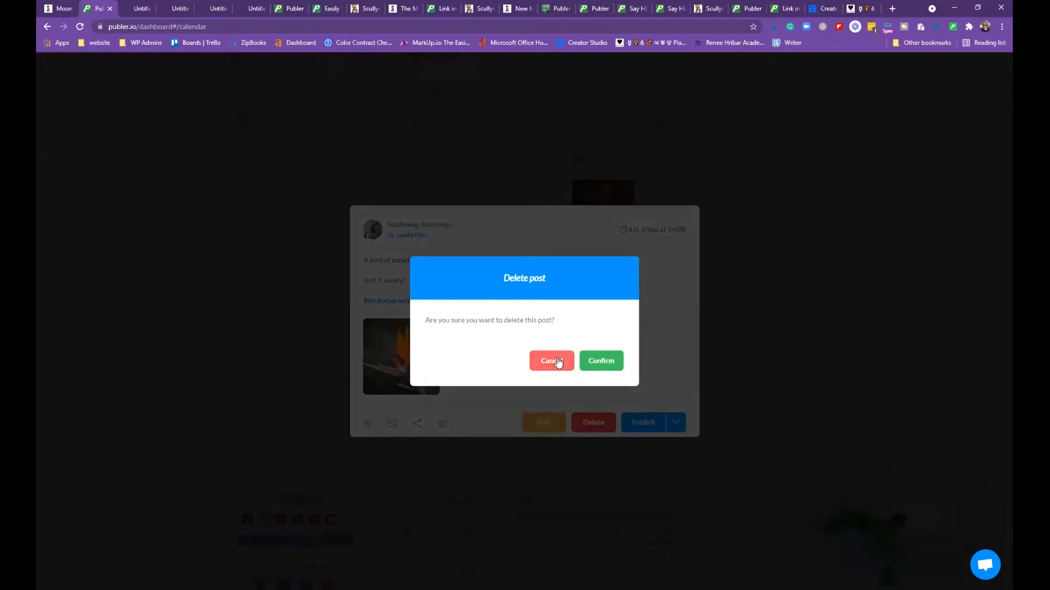
left_click(601, 361)
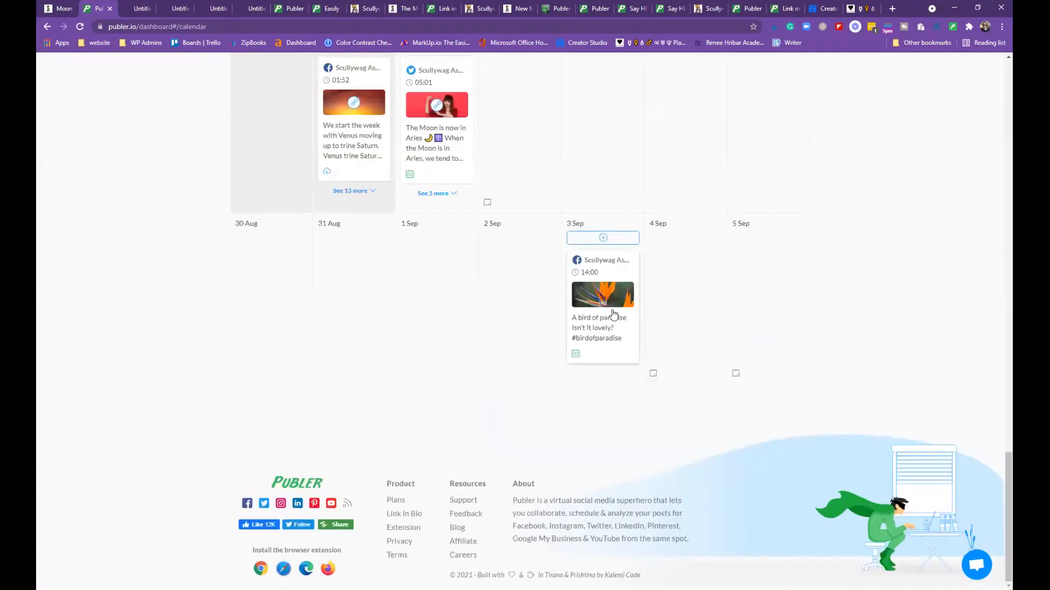
Delete the duplicate 3 Sep post and return to the new-post composer
left_click(613, 313)
left_click(593, 422)
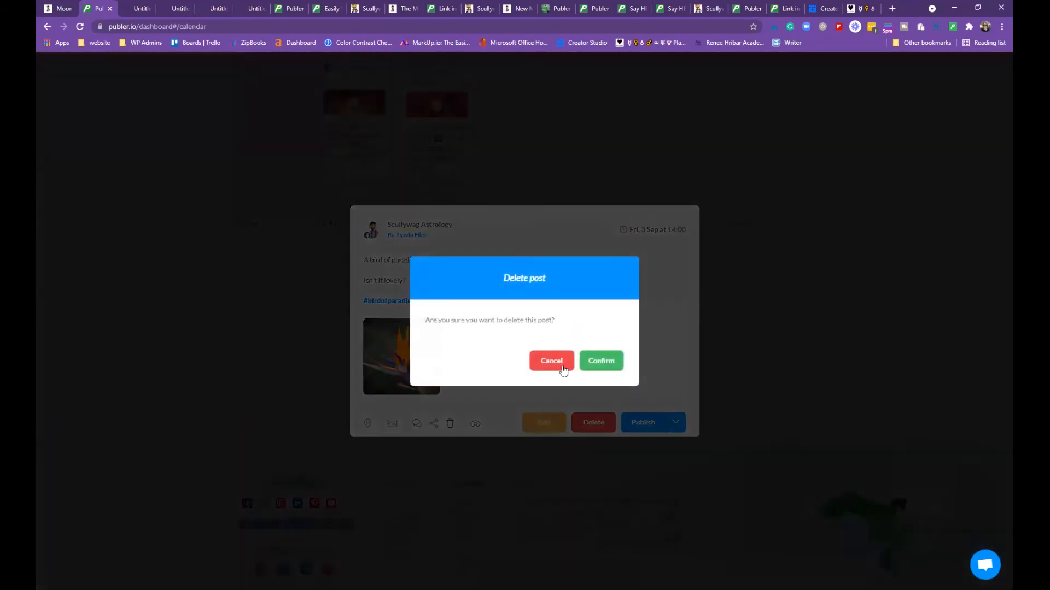
left_click(601, 361)
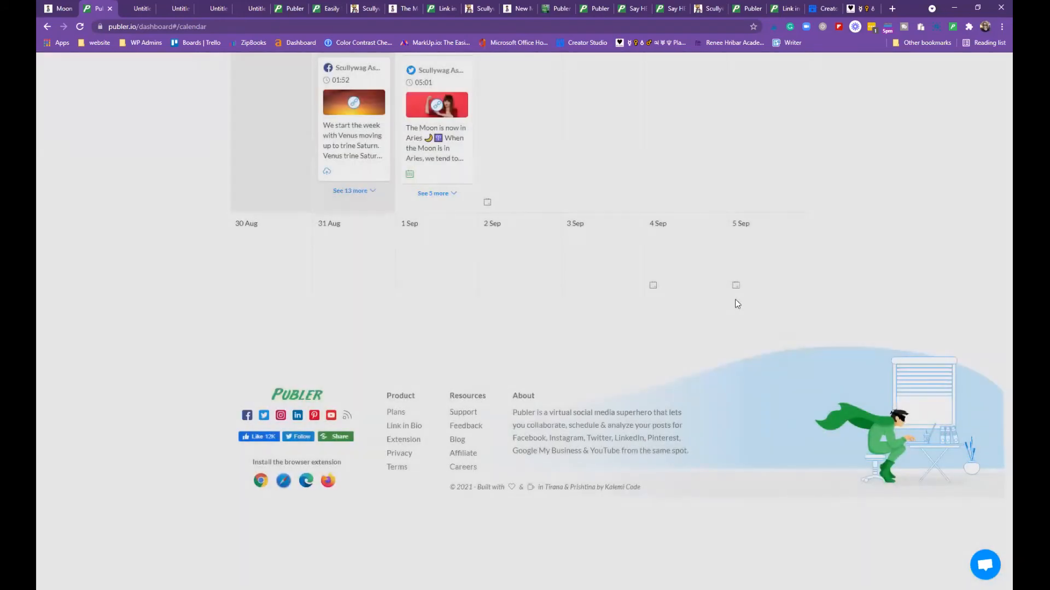
scroll(585, 230, "up", 20)
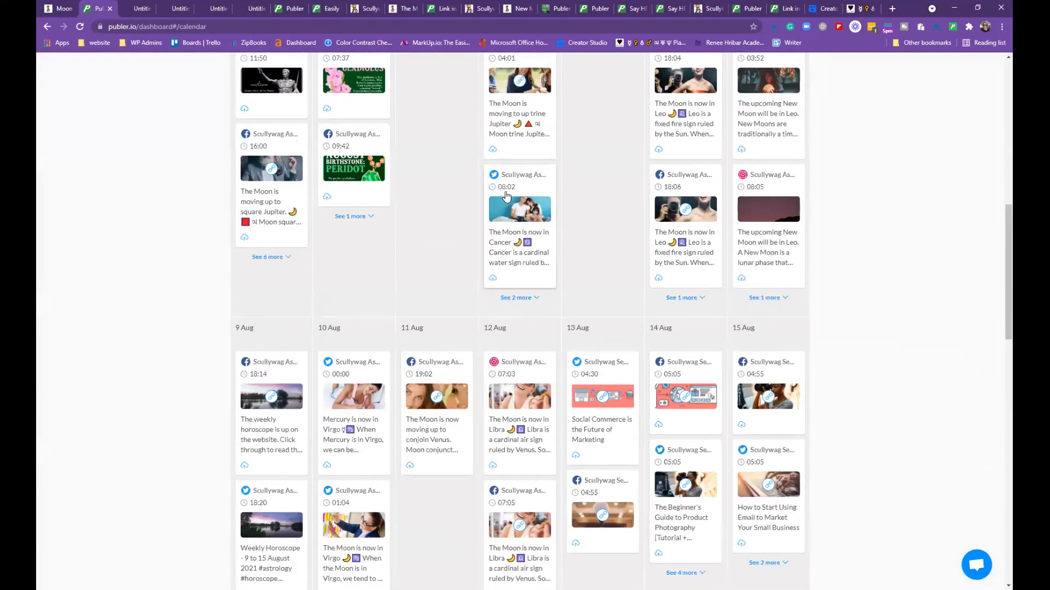
scroll(503, 192, "up", 10)
left_click(254, 125)
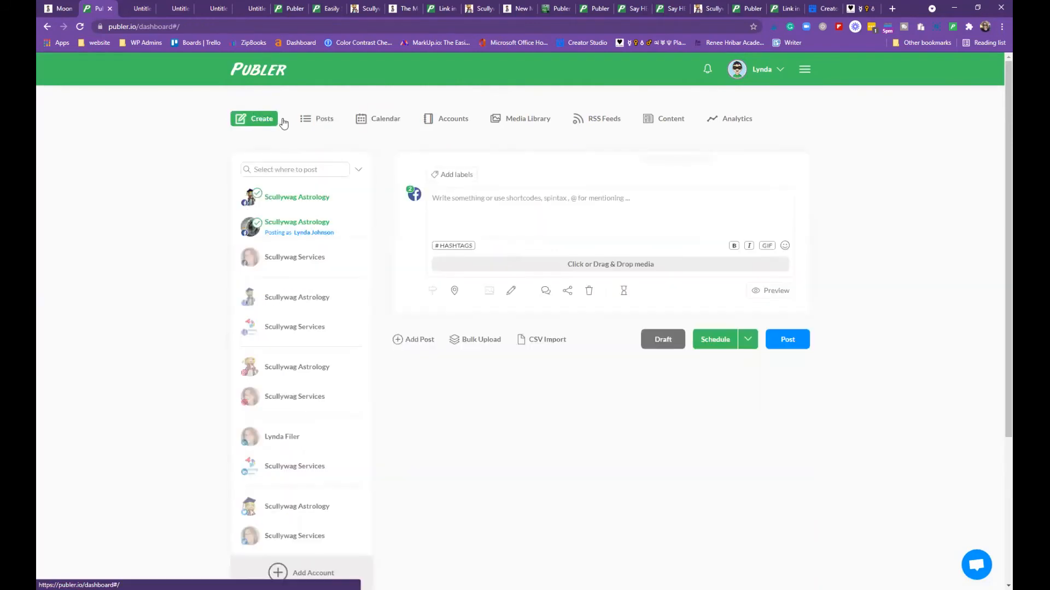
Open Attach Media, browse the Plans & Pricing page (Free, Argentum, Aurum), then minimize it
left_click(602, 267)
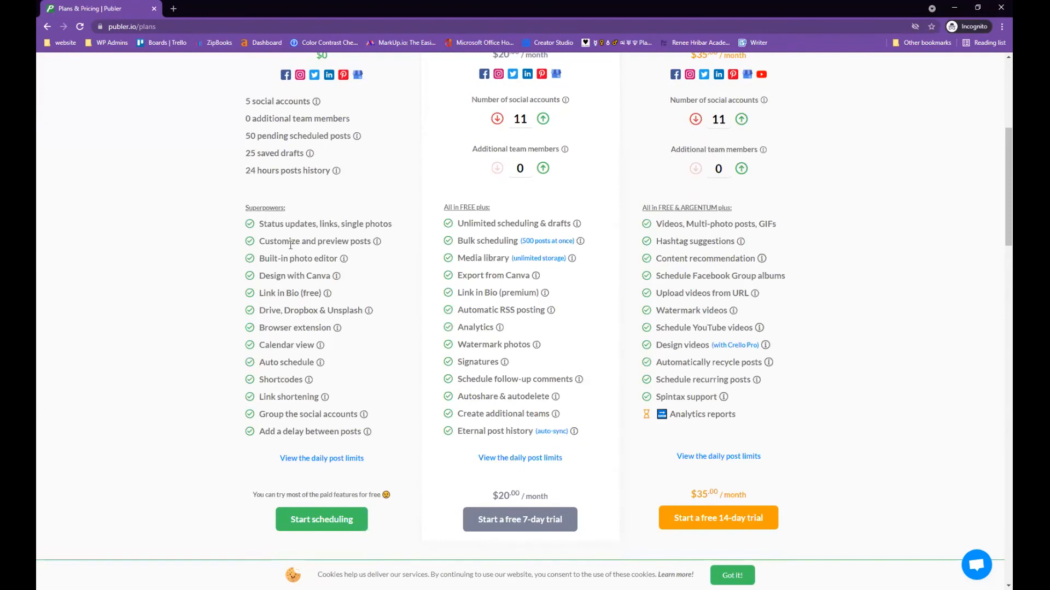
mouse_move(345, 260)
scroll(289, 343, "down", 1)
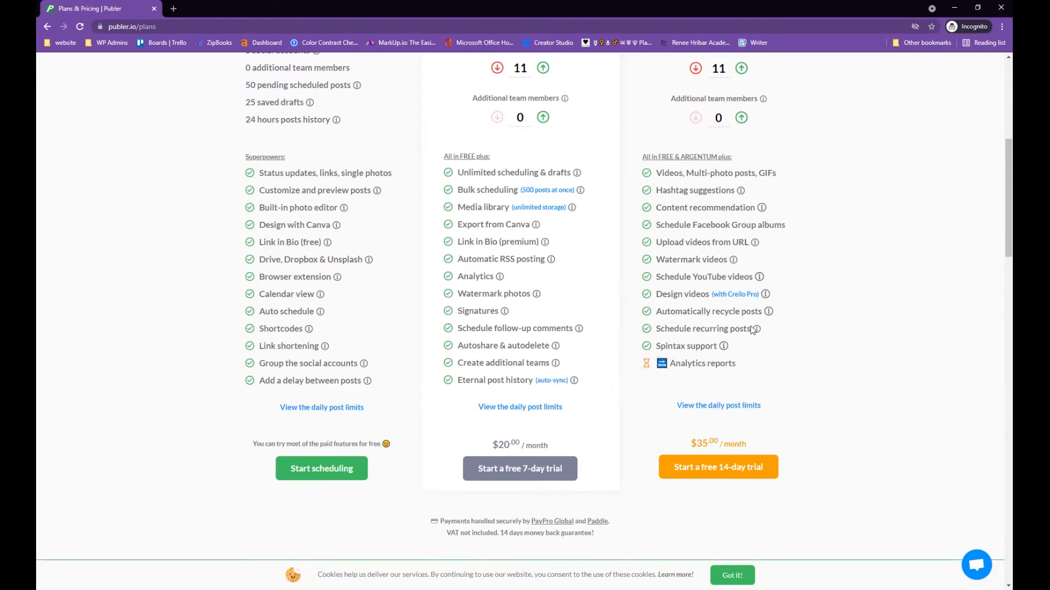
scroll(709, 229, "up", 2)
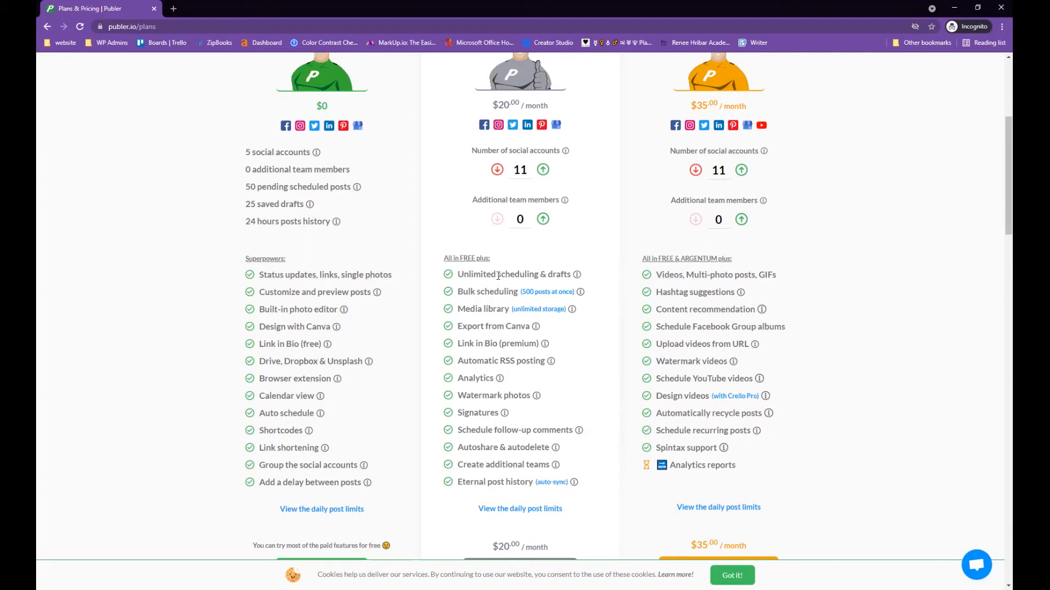
scroll(711, 246, "up", 3)
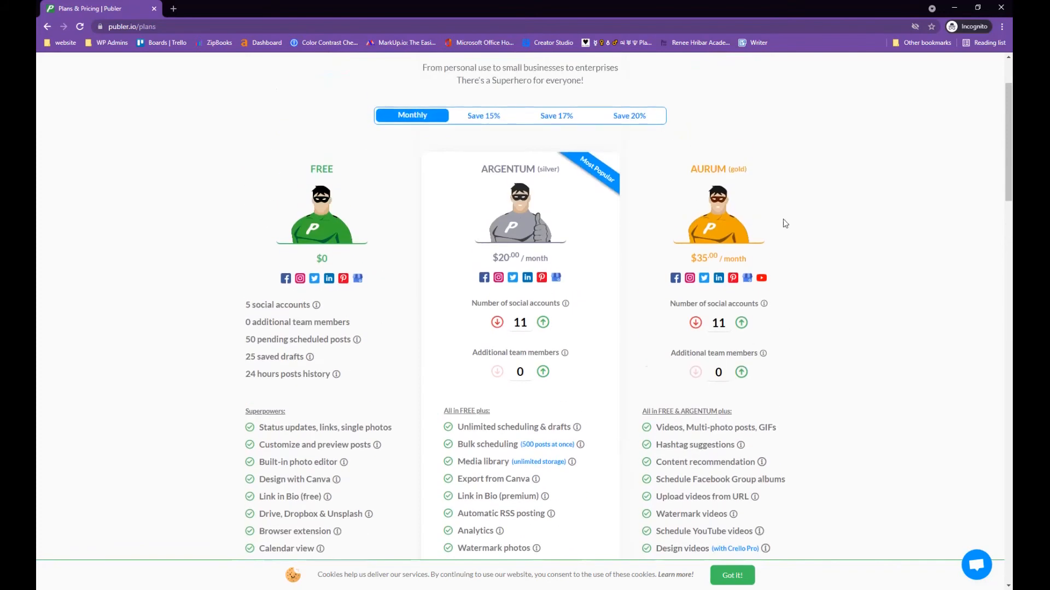
scroll(580, 296, "down", 2)
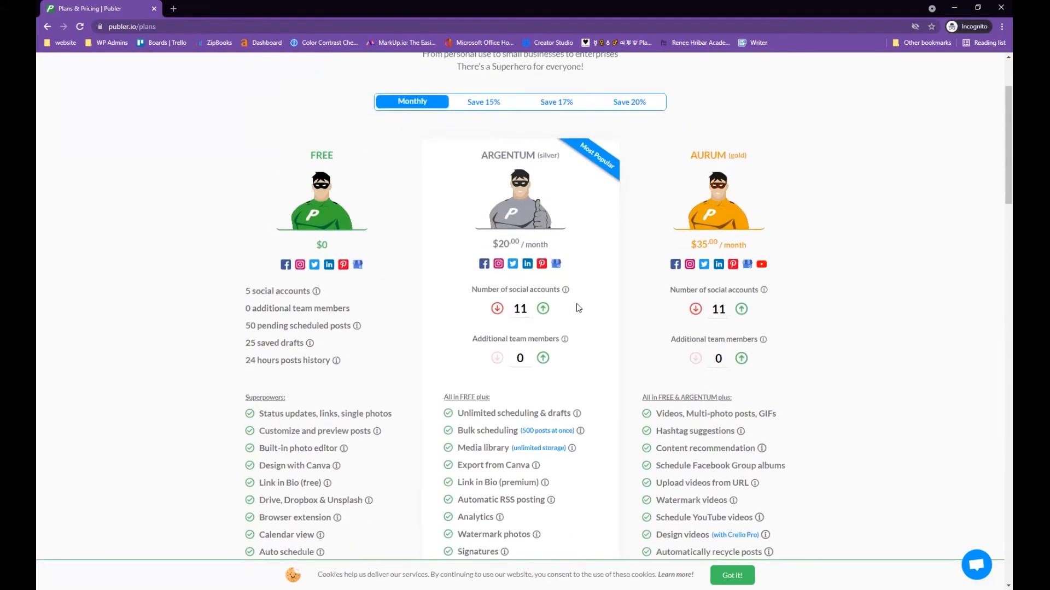
scroll(585, 298, "down", 3)
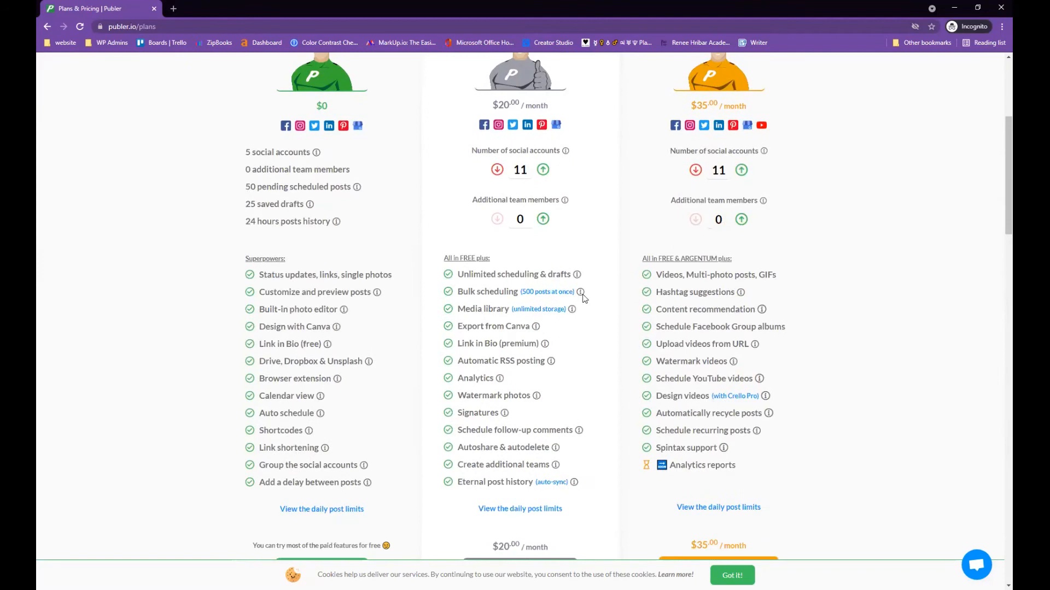
scroll(589, 295, "up", 1)
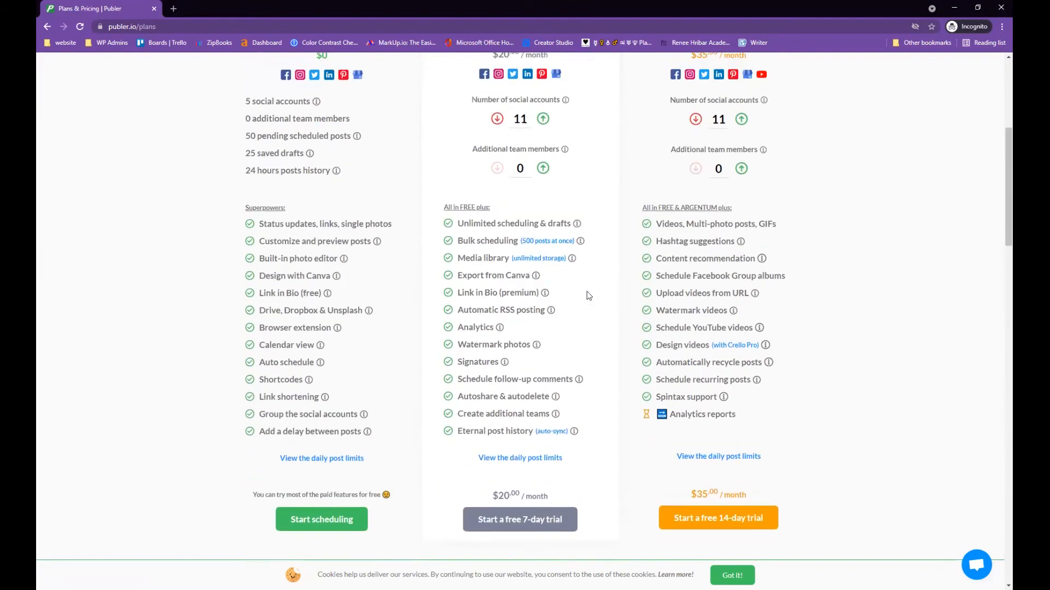
left_click(954, 8)
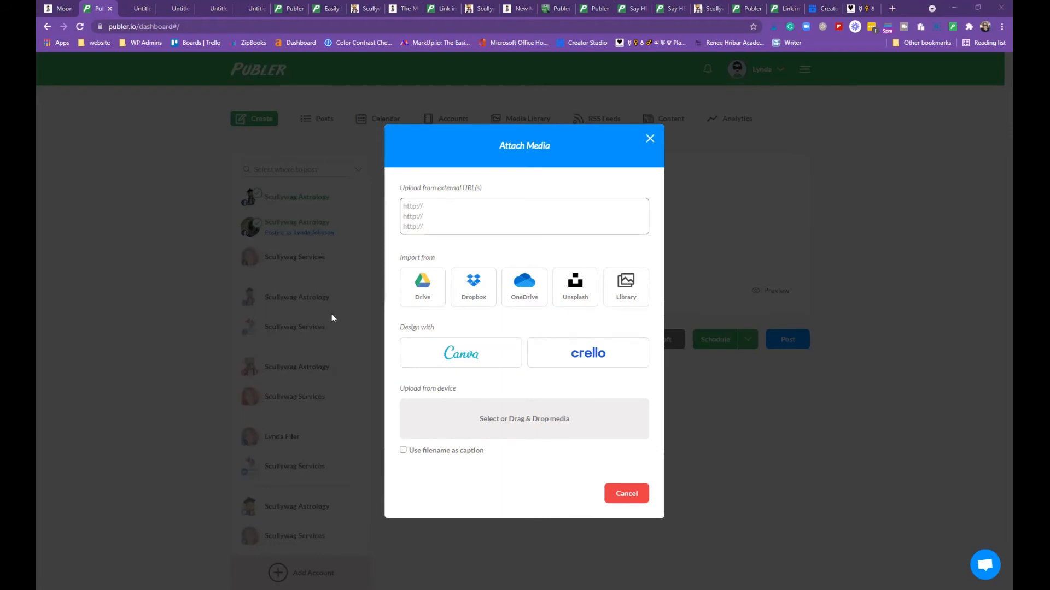
Attach the Scullywag image and give the post a new red 'my photos' label
left_click(562, 414)
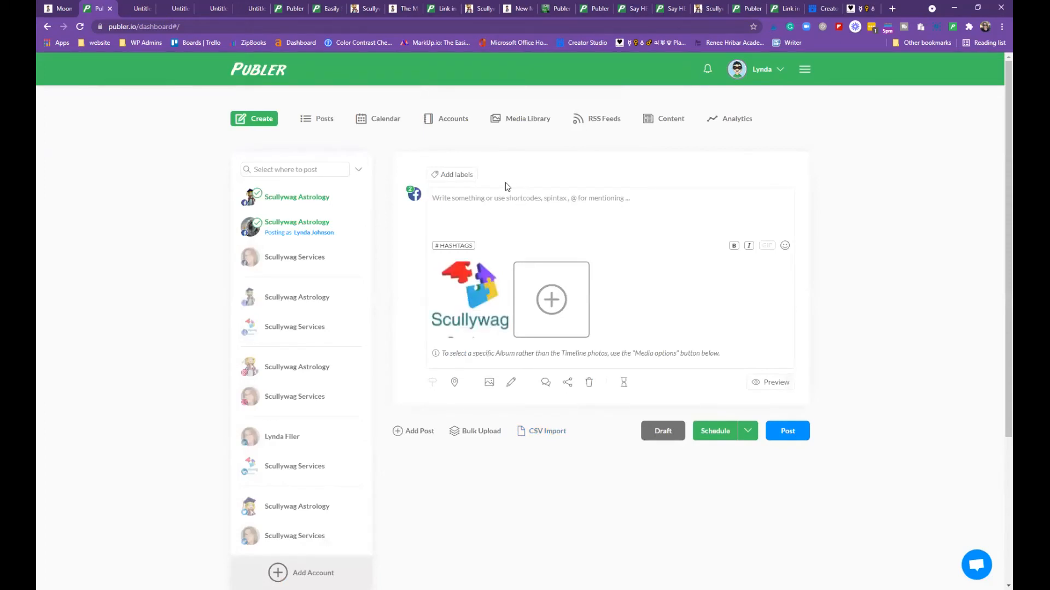
left_click(455, 175)
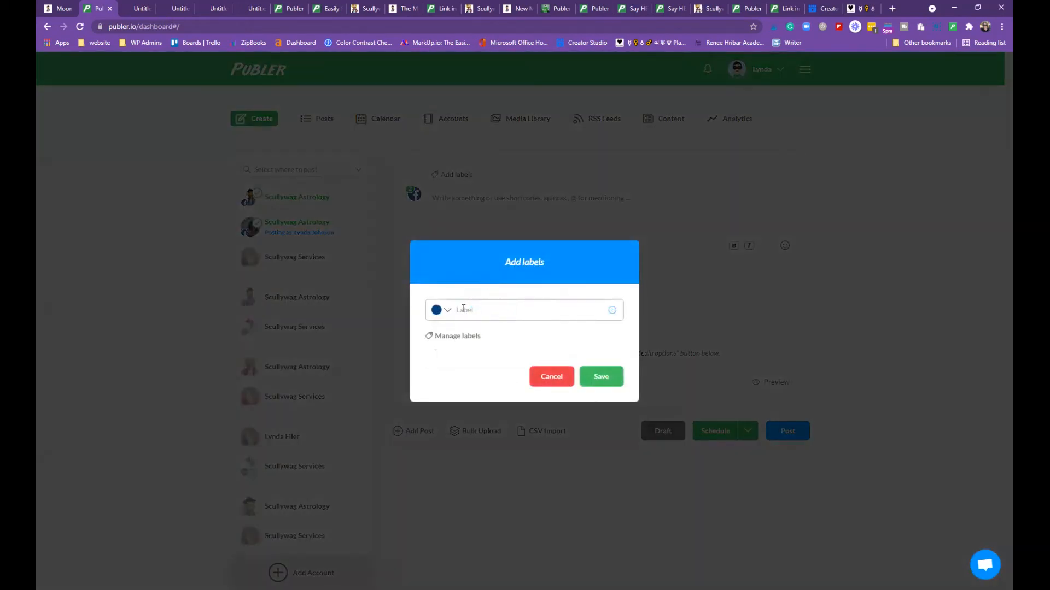
left_click(448, 311)
left_click(468, 334)
type("photos")
left_click(600, 377)
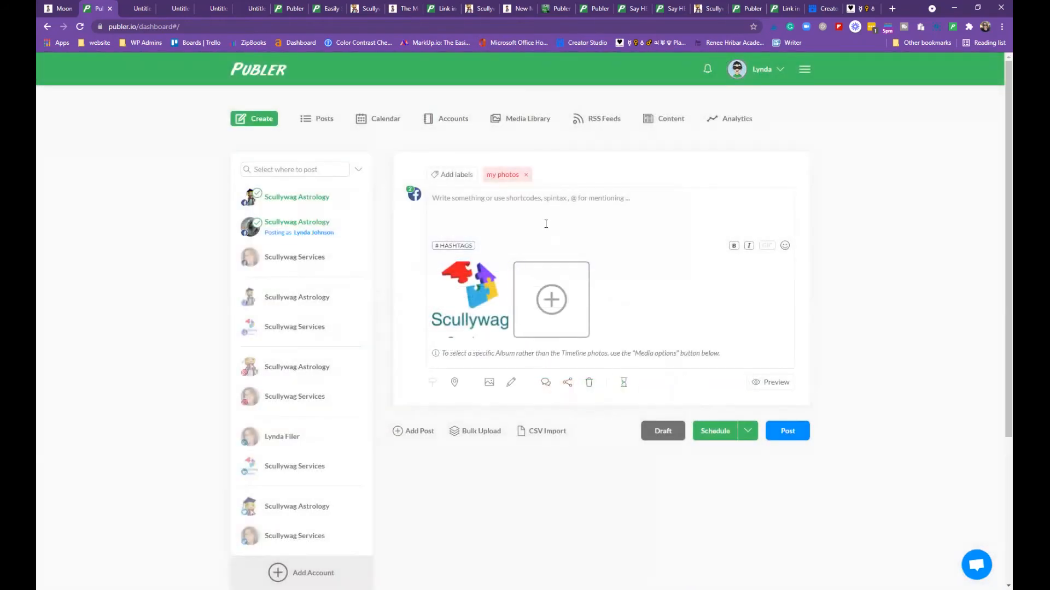
Schedule the labelled post for Fri, Sep 3 at 14:00
left_click(747, 431)
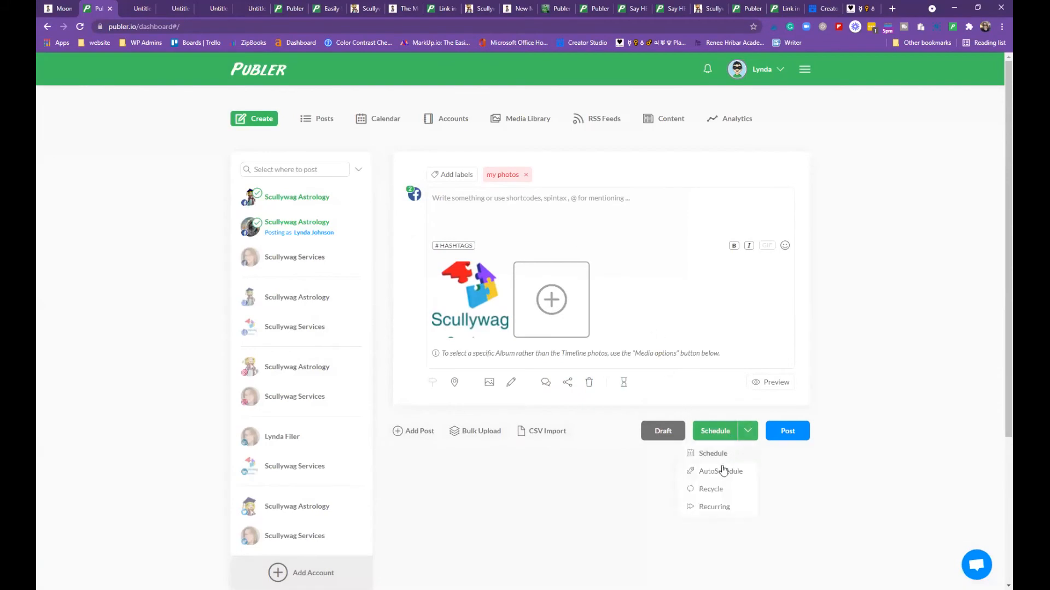
left_click(711, 453)
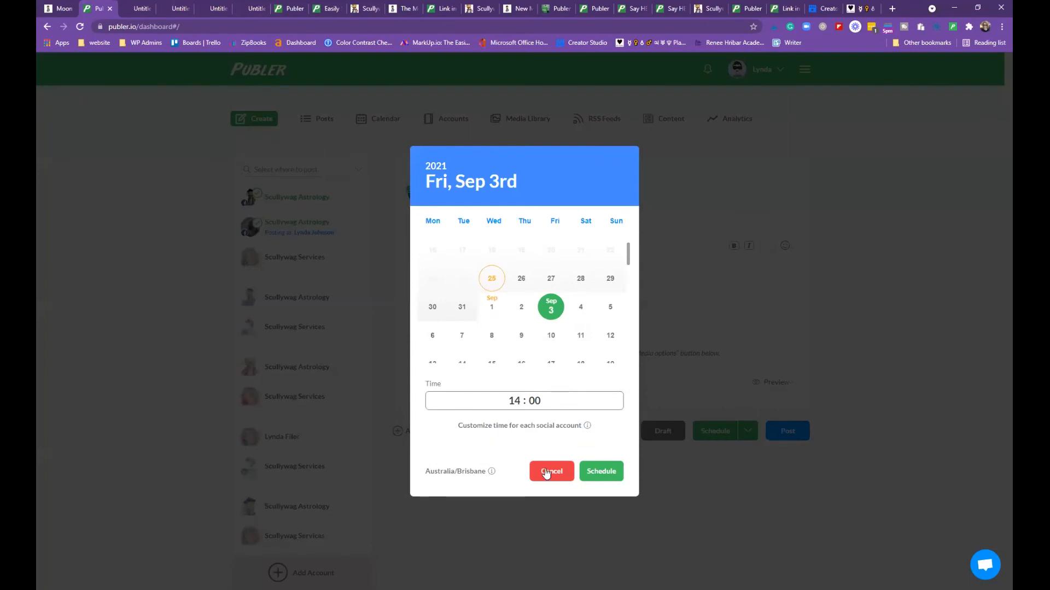
left_click(602, 472)
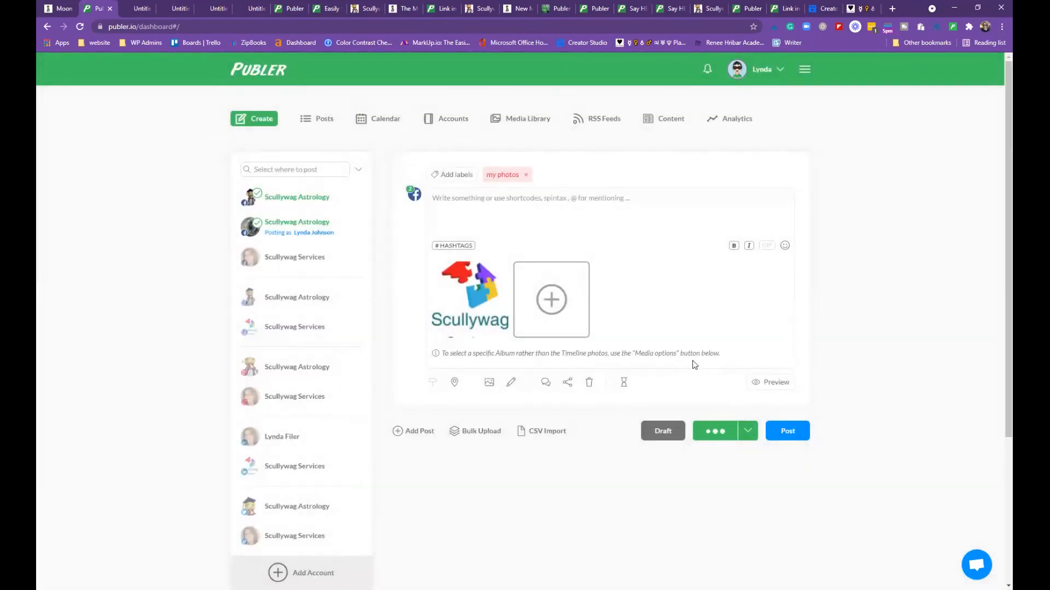
Filter the calendar by the my photos and Moon Transits labels and reveal the hidden 24 Aug post
left_click(382, 126)
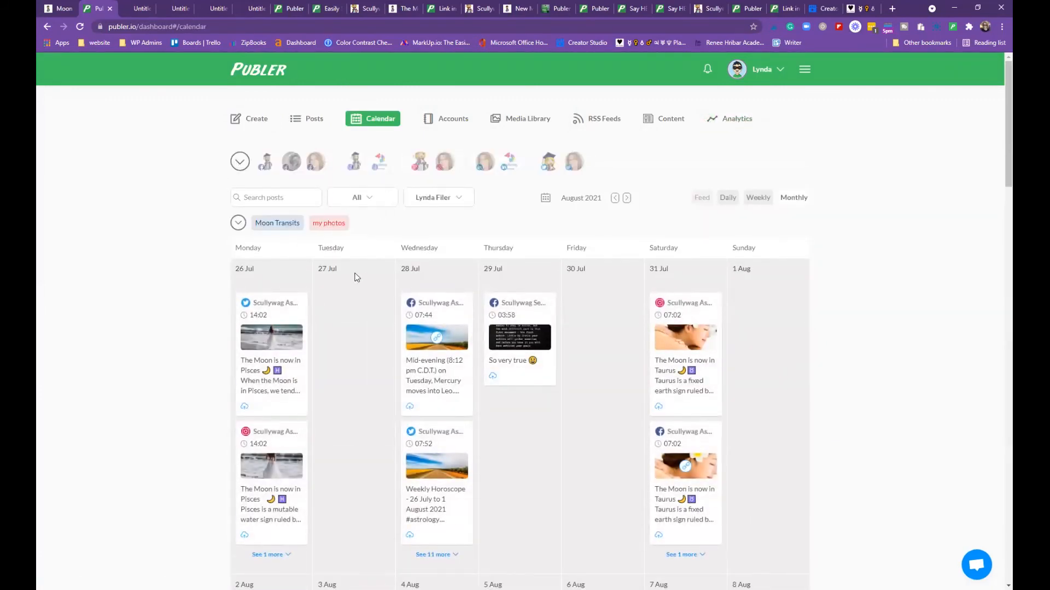
left_click(329, 224)
scroll(625, 401, "down", 7)
scroll(620, 372, "up", 8)
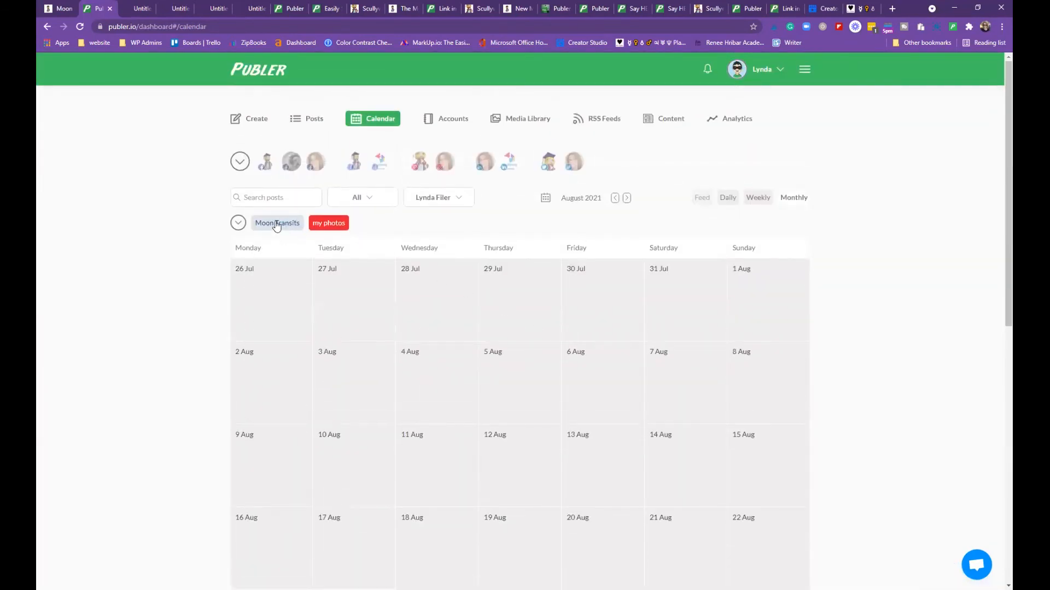
left_click(277, 224)
scroll(658, 231, "down", 6)
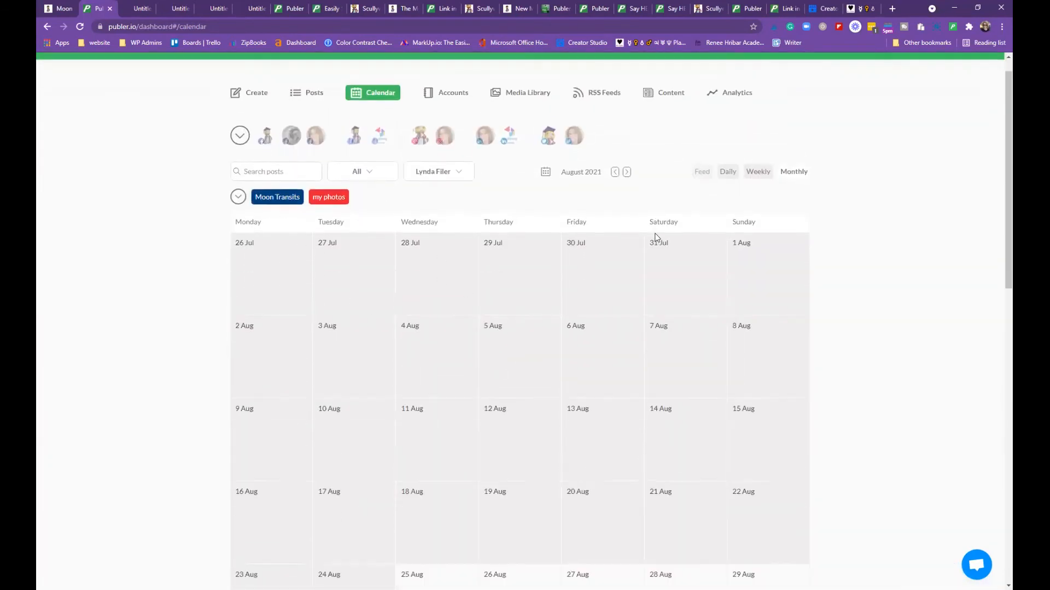
scroll(663, 235, "down", 4)
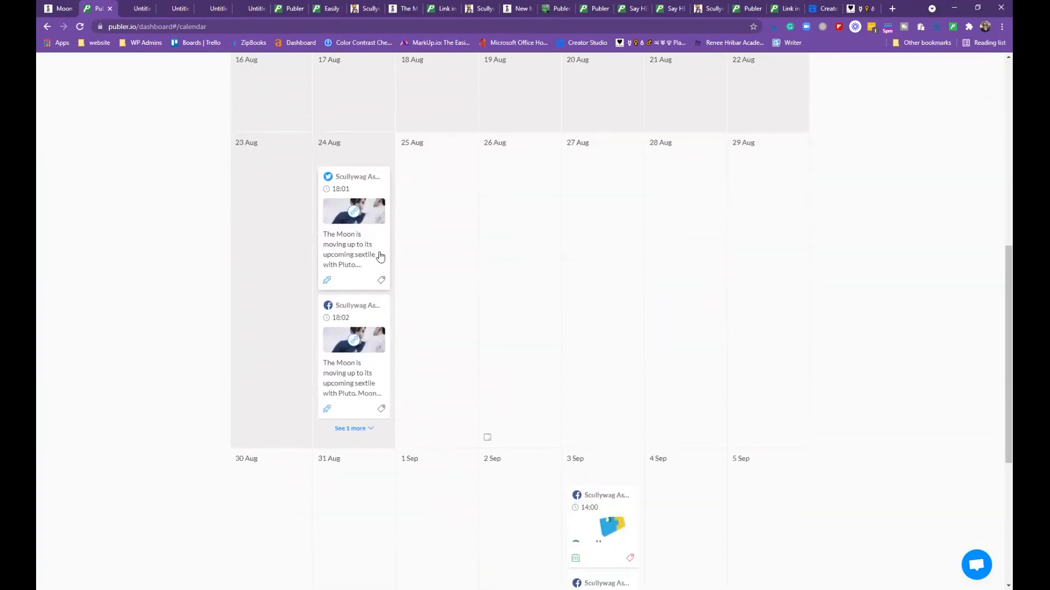
left_click(354, 378)
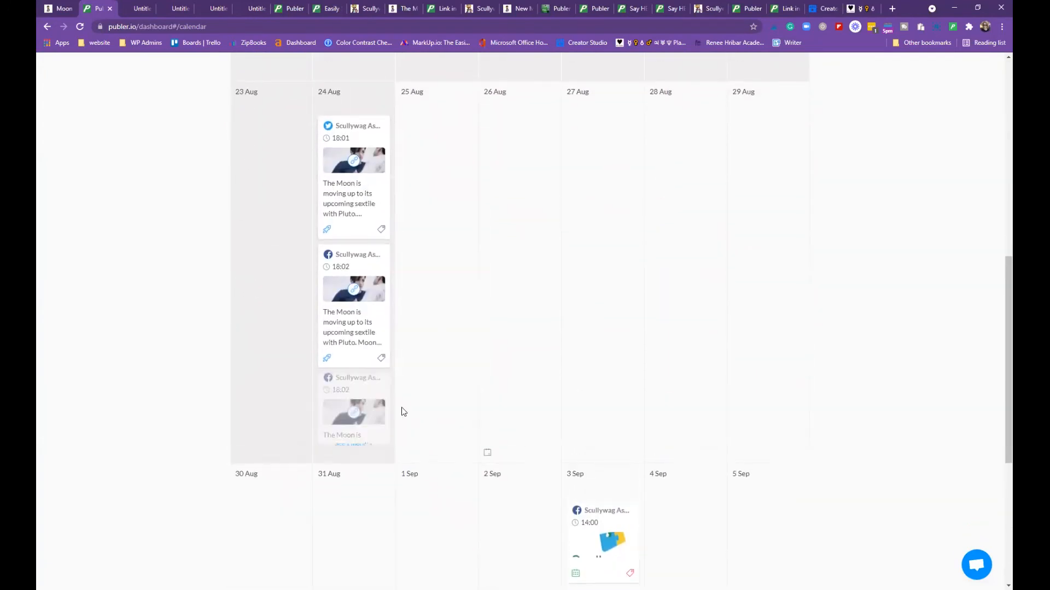
scroll(506, 383, "down", 3)
scroll(506, 382, "down", 4)
scroll(506, 379, "up", 8)
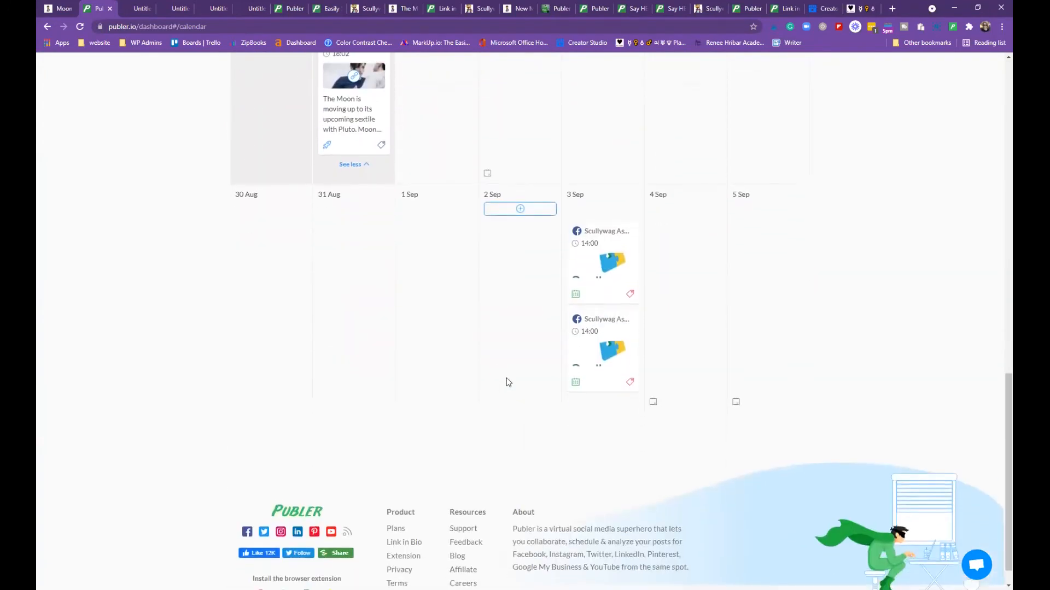
scroll(531, 288, "up", 7)
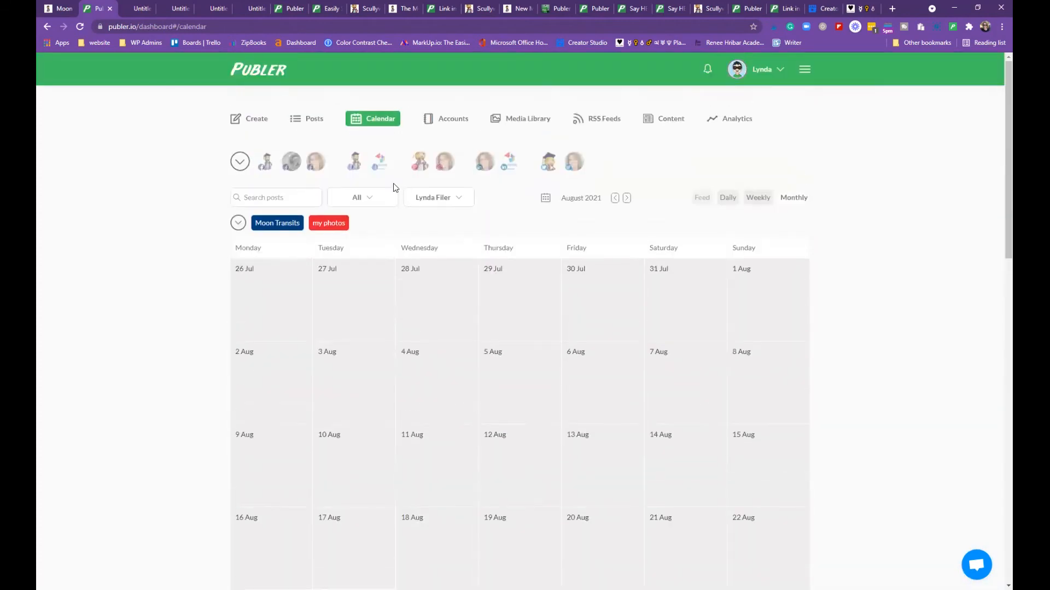
Clear both label filters and bring up the label manager
left_click(331, 226)
scroll(618, 284, "down", 15)
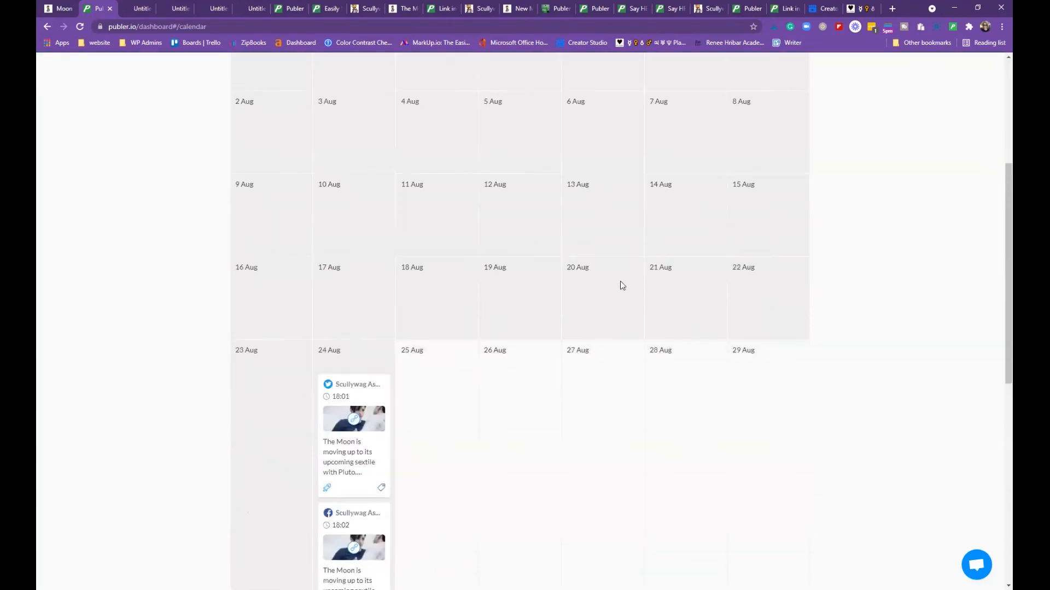
scroll(632, 292, "up", 10)
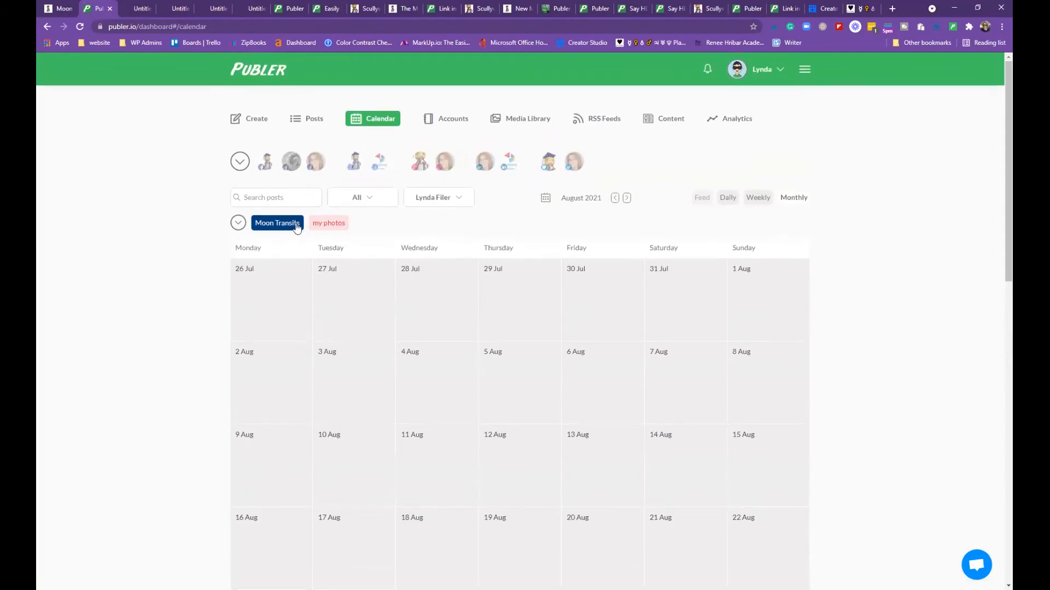
left_click(276, 225)
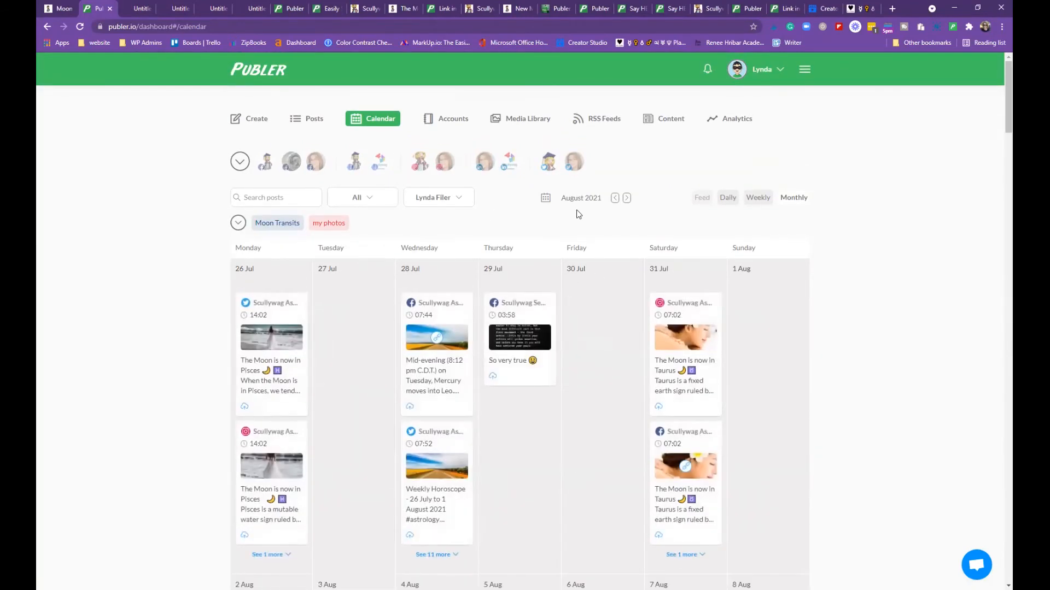
scroll(769, 265, "down", 5)
scroll(778, 267, "down", 15)
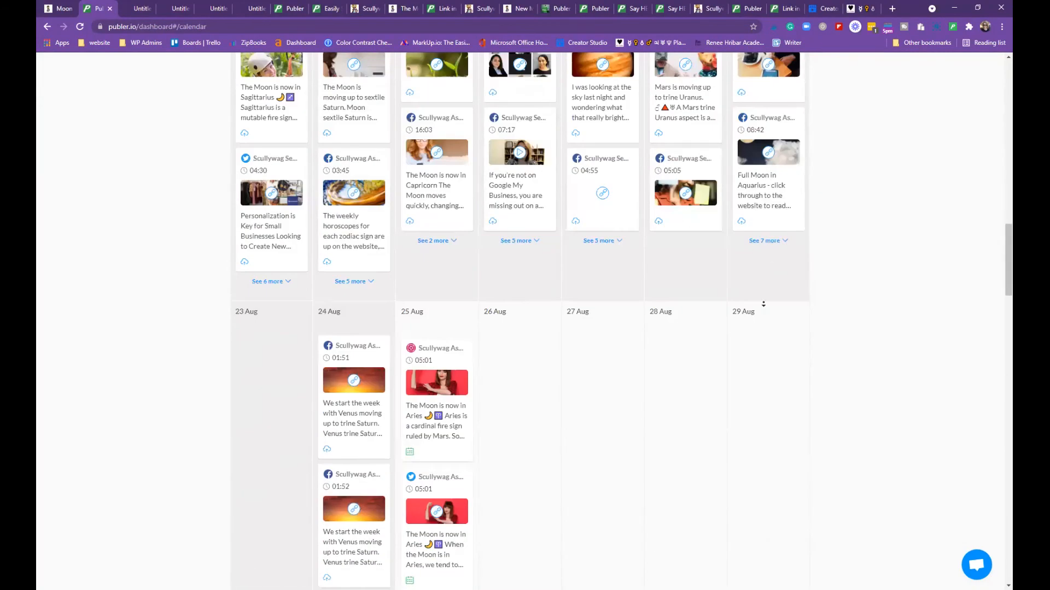
scroll(763, 304, "down", 3)
scroll(762, 304, "up", 18)
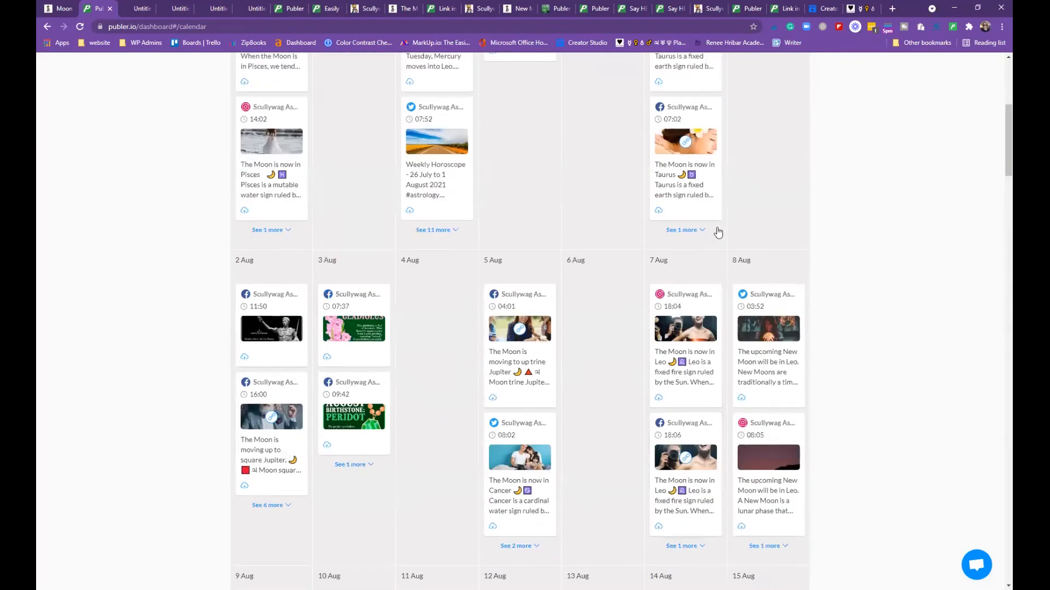
scroll(718, 232, "up", 6)
left_click(244, 227)
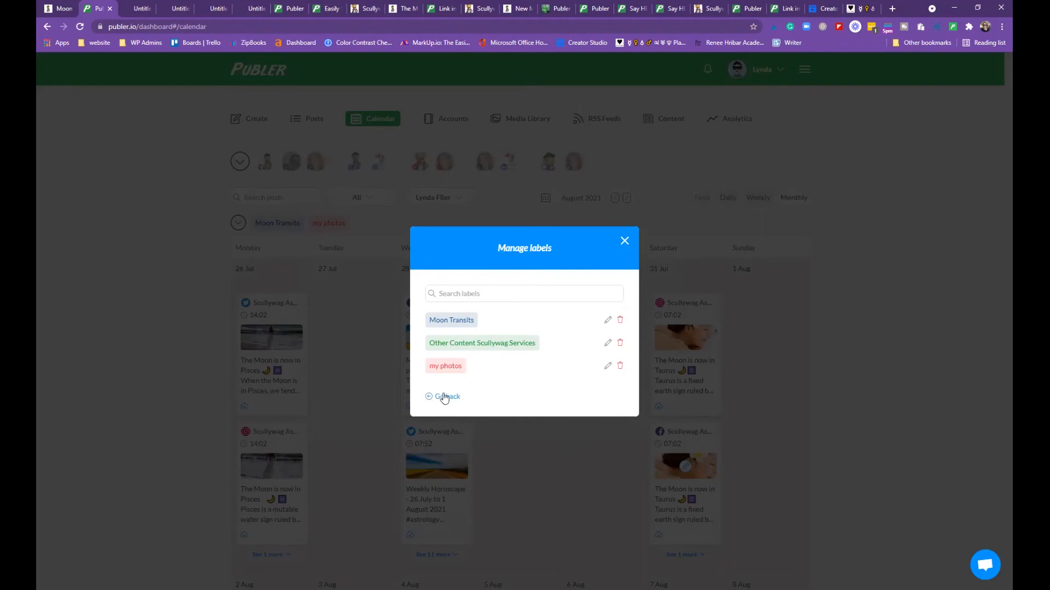
Delete the 'my photos' label, confirm it, and close the Manage labels dialog
left_click(620, 368)
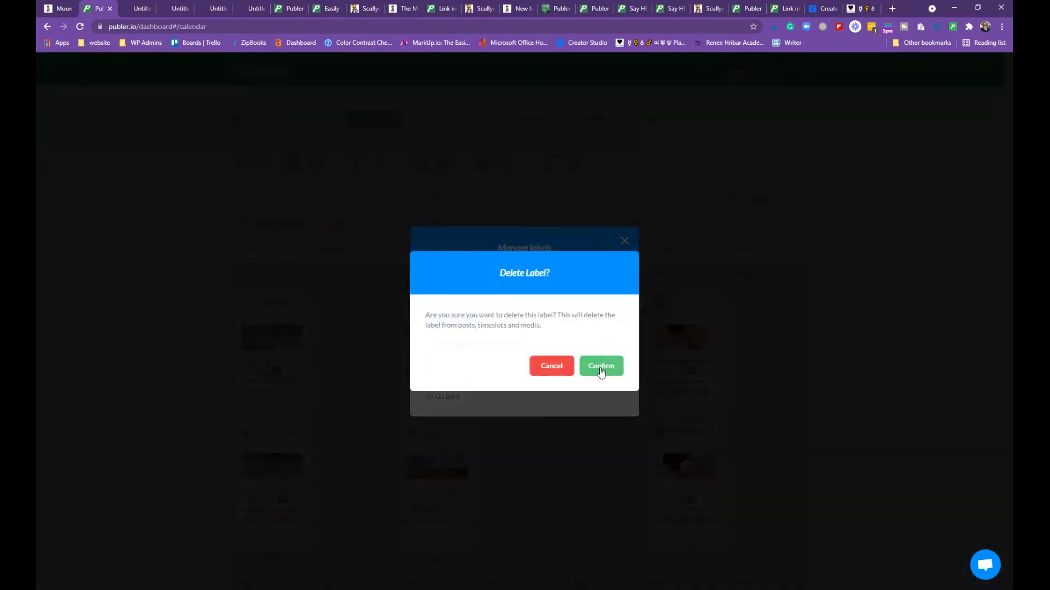
left_click(601, 372)
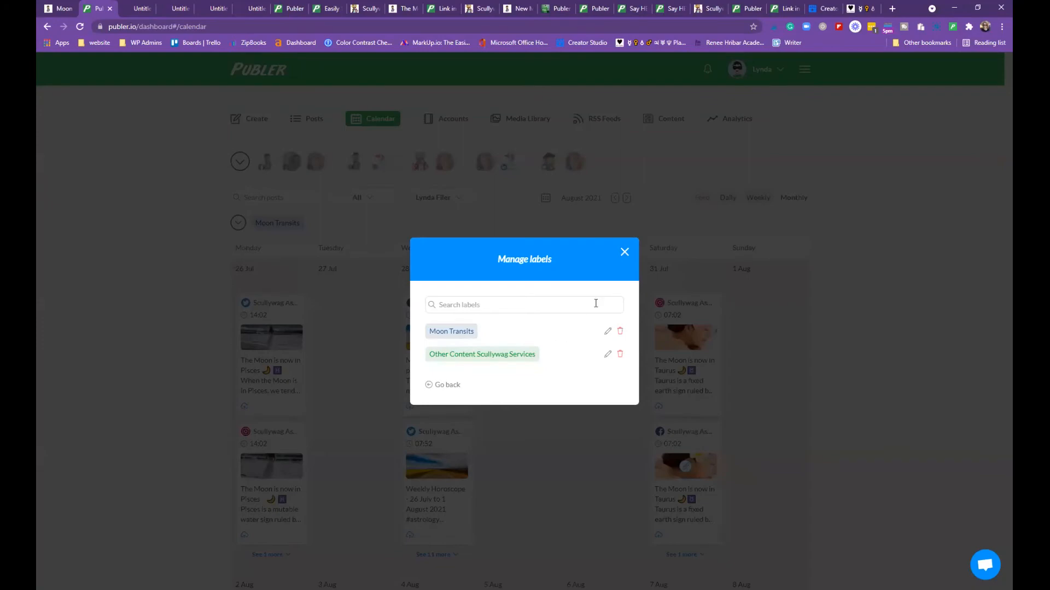
left_click(625, 252)
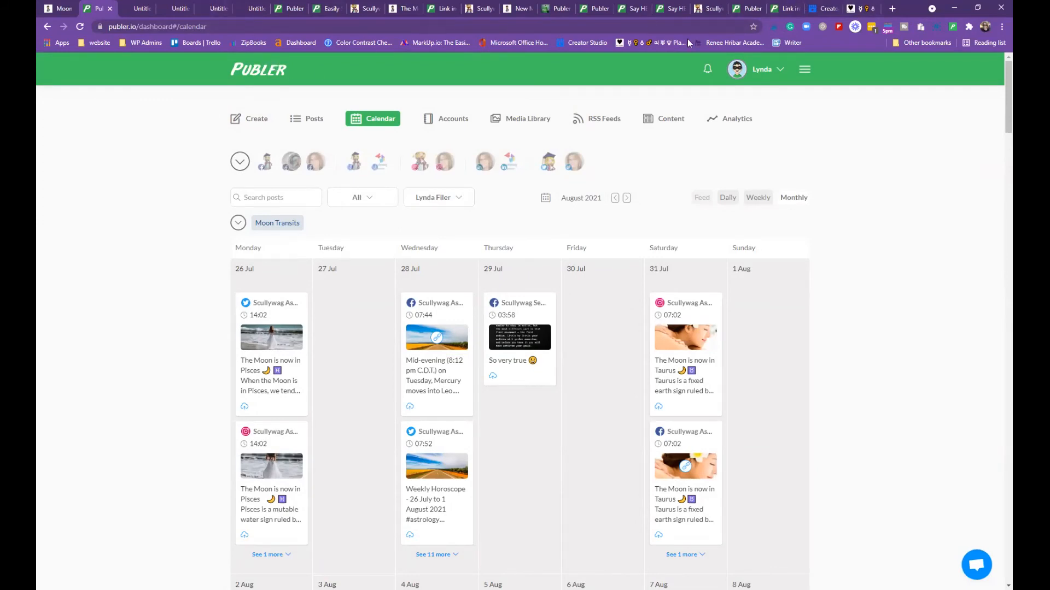
Open the WYMCK Colour website from the WP Admins bookmarks in a new tab
left_click(893, 10)
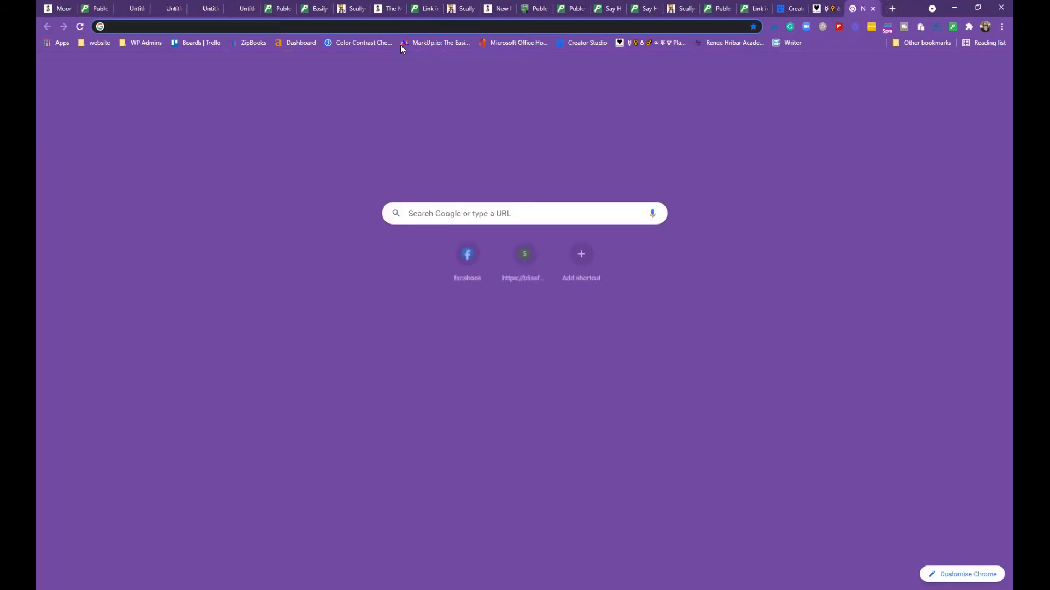
left_click(144, 43)
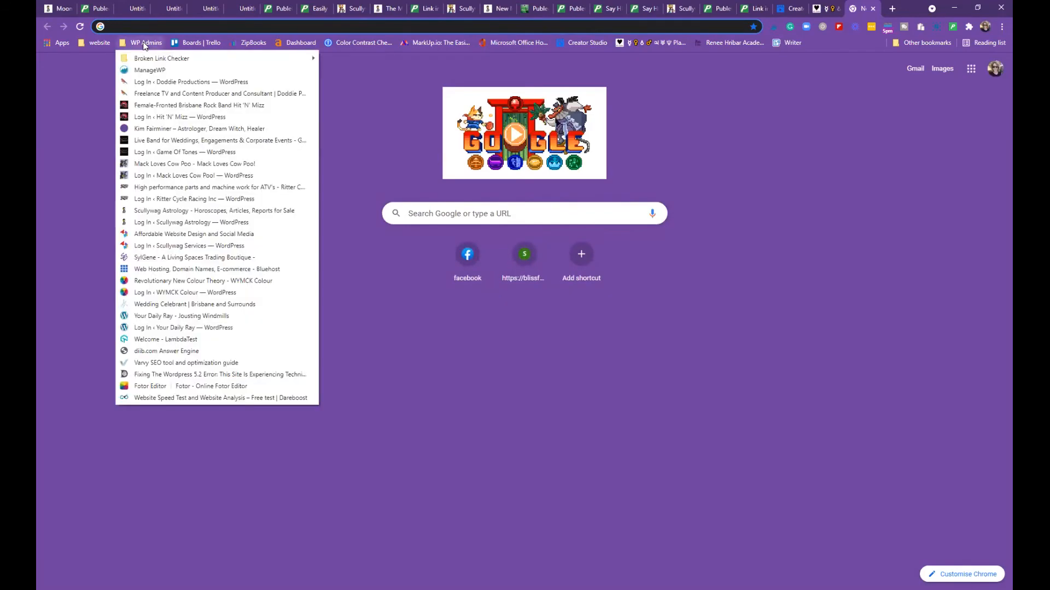
left_click(181, 281)
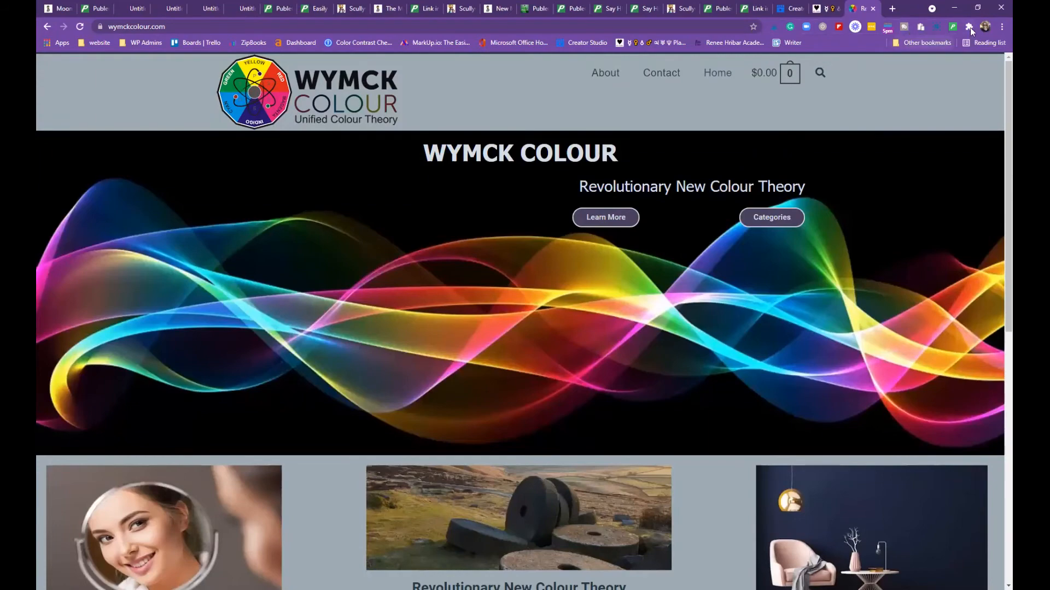
Share the page into the Publer composer for Scullywag Services, then close it without posting
left_click(952, 28)
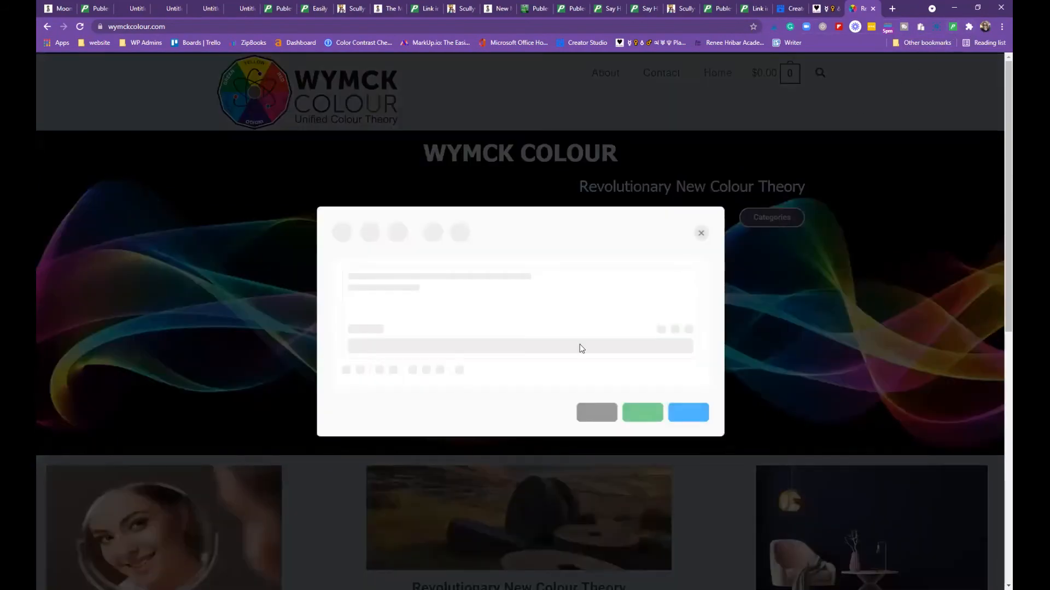
left_click(341, 189)
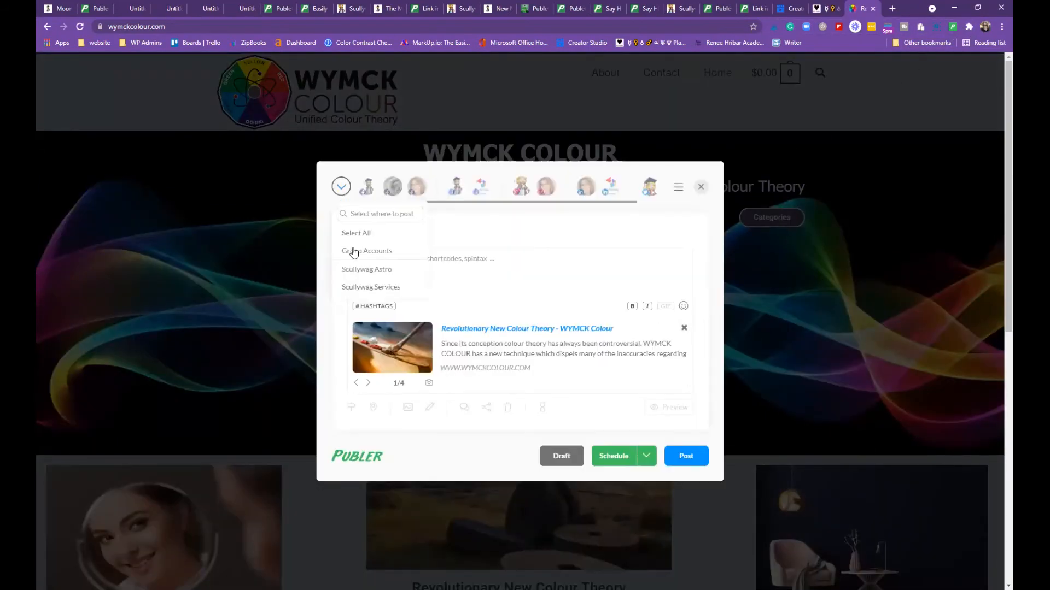
left_click(369, 288)
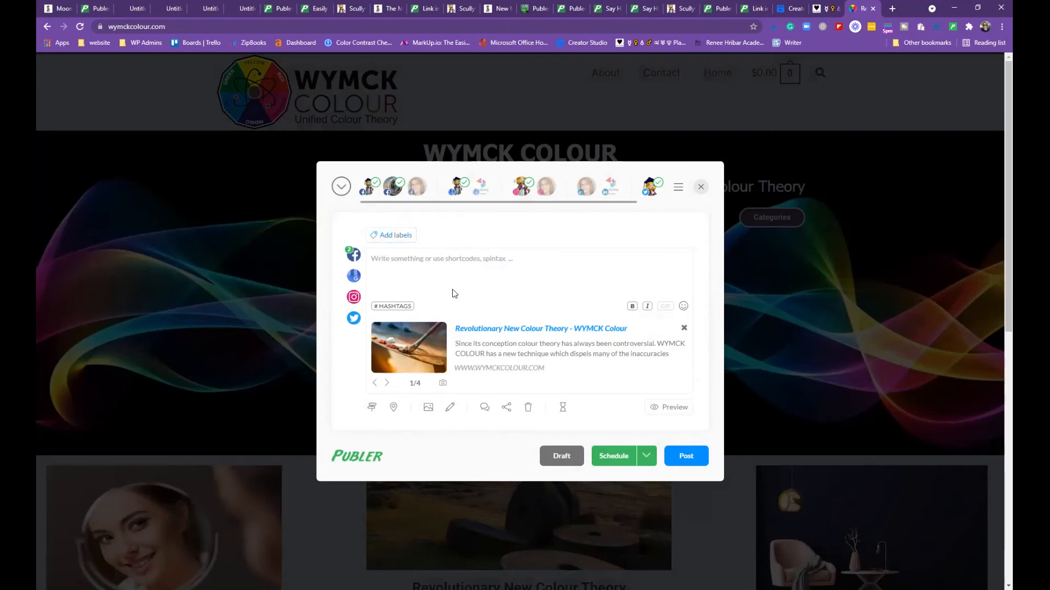
left_click(701, 188)
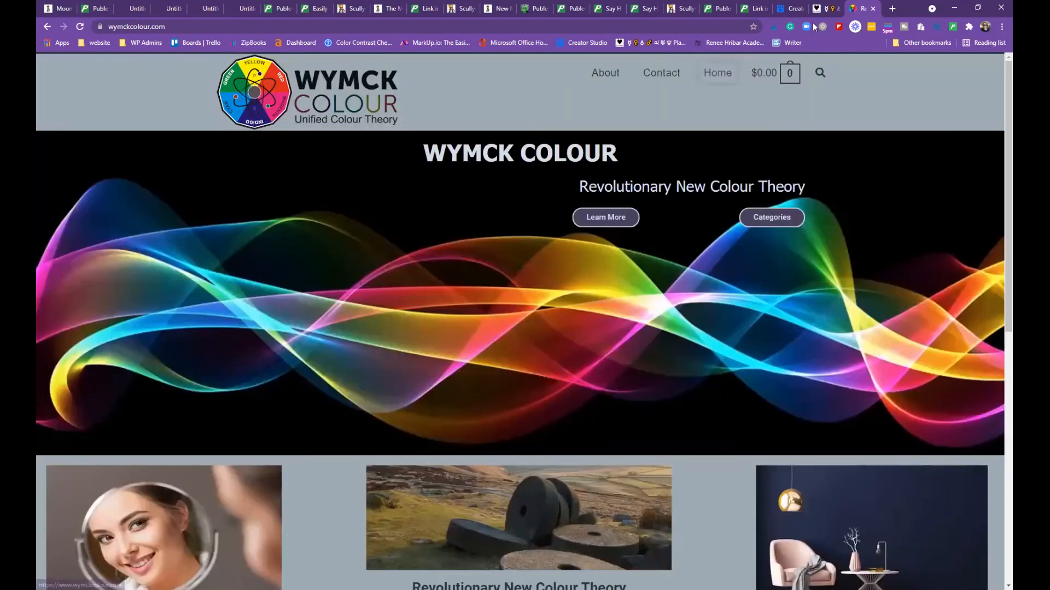
Back on the Publer calendar, filter the posts to show only Scheduled ones
left_click(98, 9)
scroll(543, 326, "down", 2)
scroll(544, 326, "down", 2)
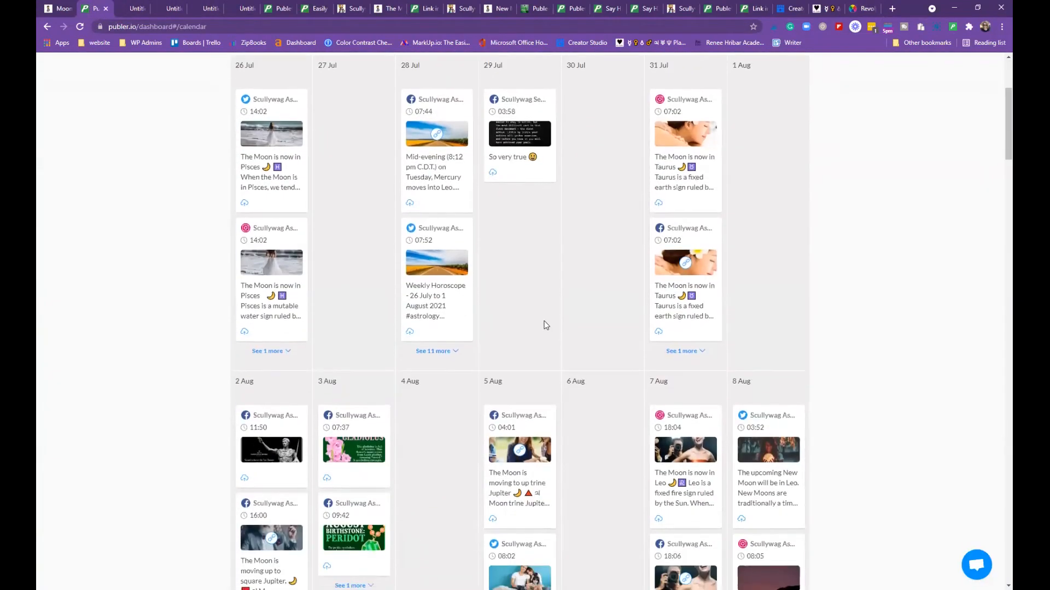
scroll(544, 323, "up", 1)
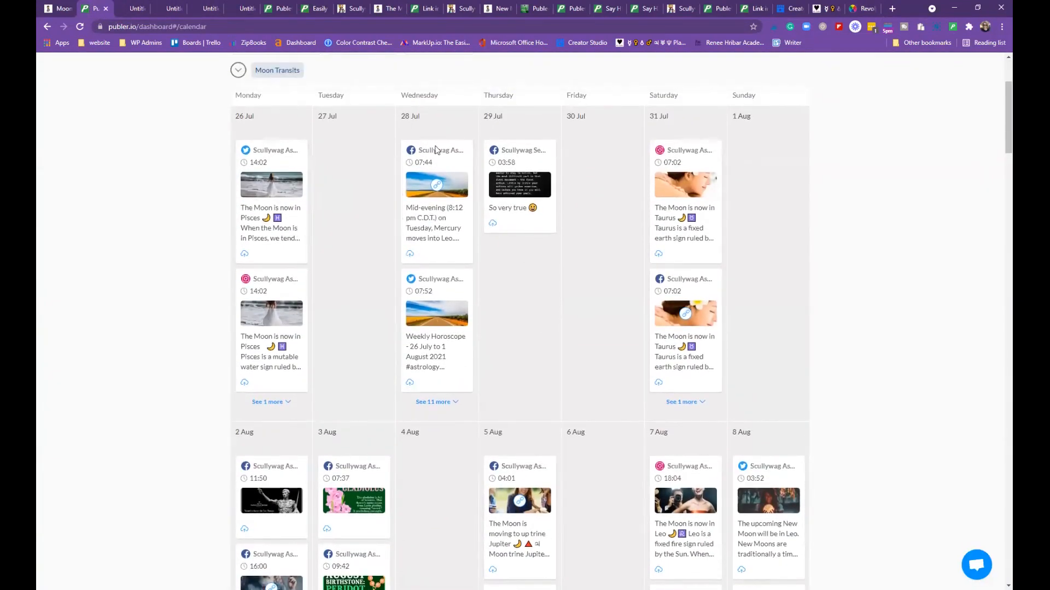
scroll(780, 225, "down", 3)
scroll(704, 203, "up", 3)
scroll(636, 241, "down", 4)
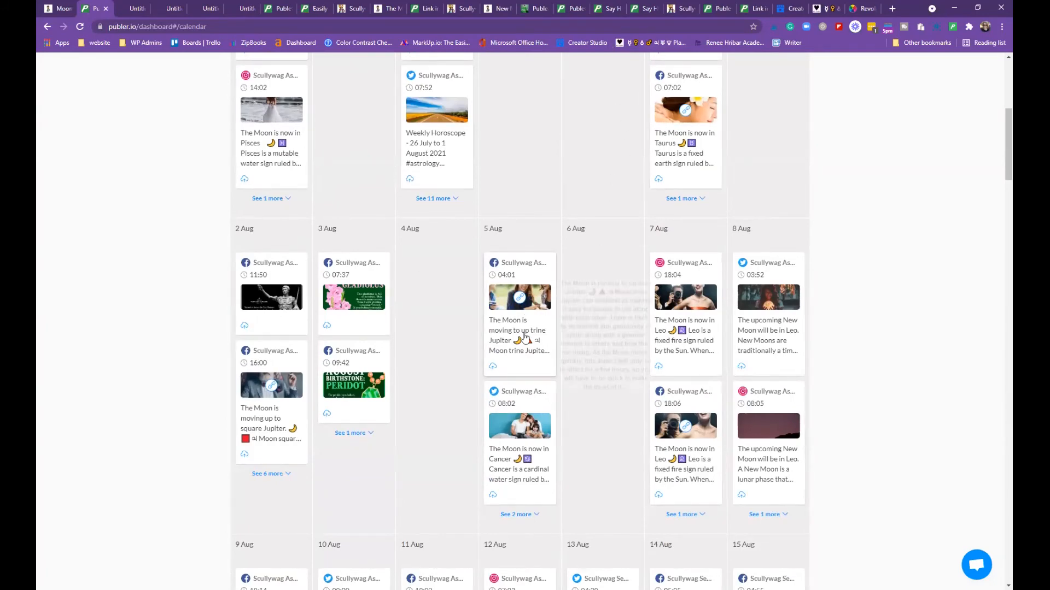
scroll(584, 420, "down", 10)
scroll(476, 314, "up", 15)
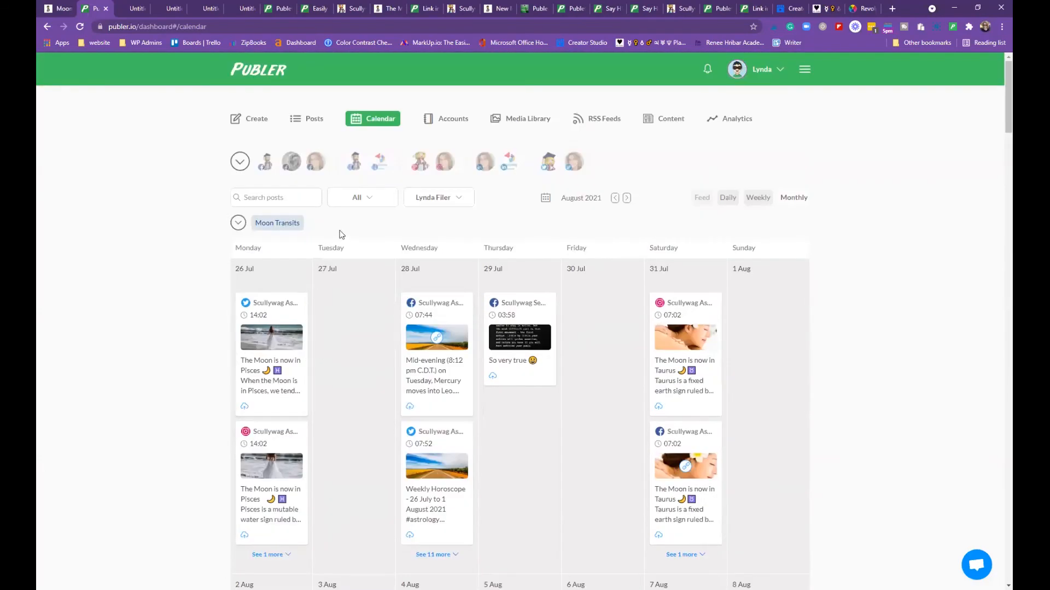
left_click(375, 200)
left_click(366, 235)
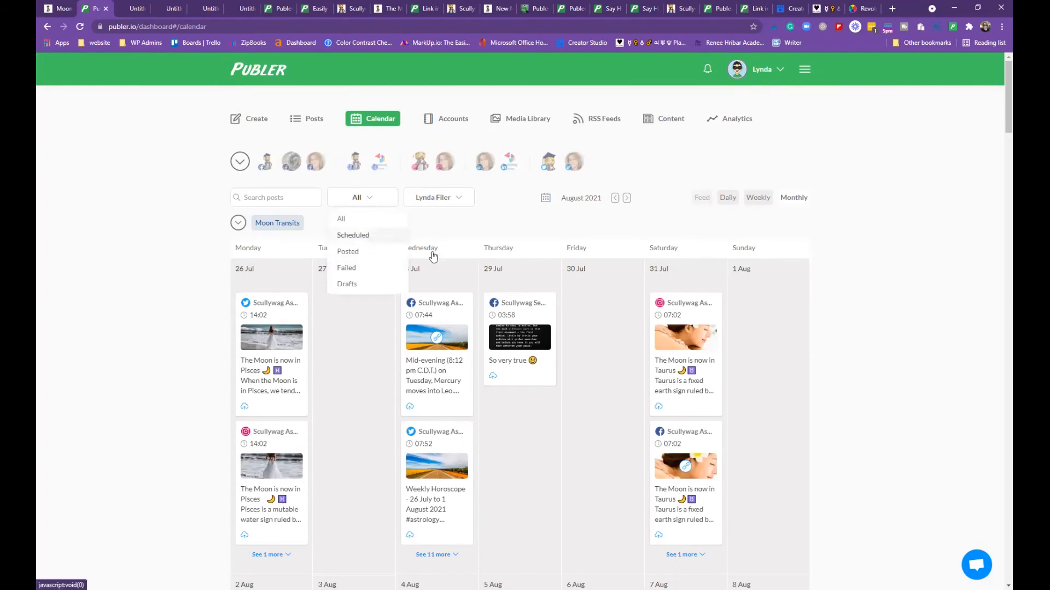
Drag the Twitter Aries Moon post to 26 Aug and back to 25 Aug
scroll(765, 344, "down", 10)
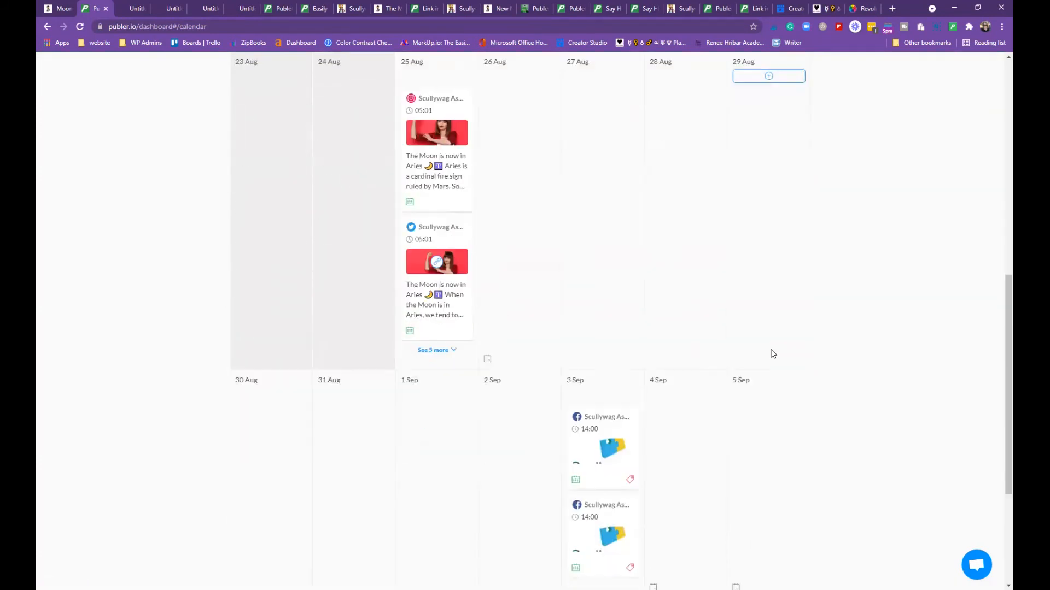
left_click_drag(444, 320, 548, 297)
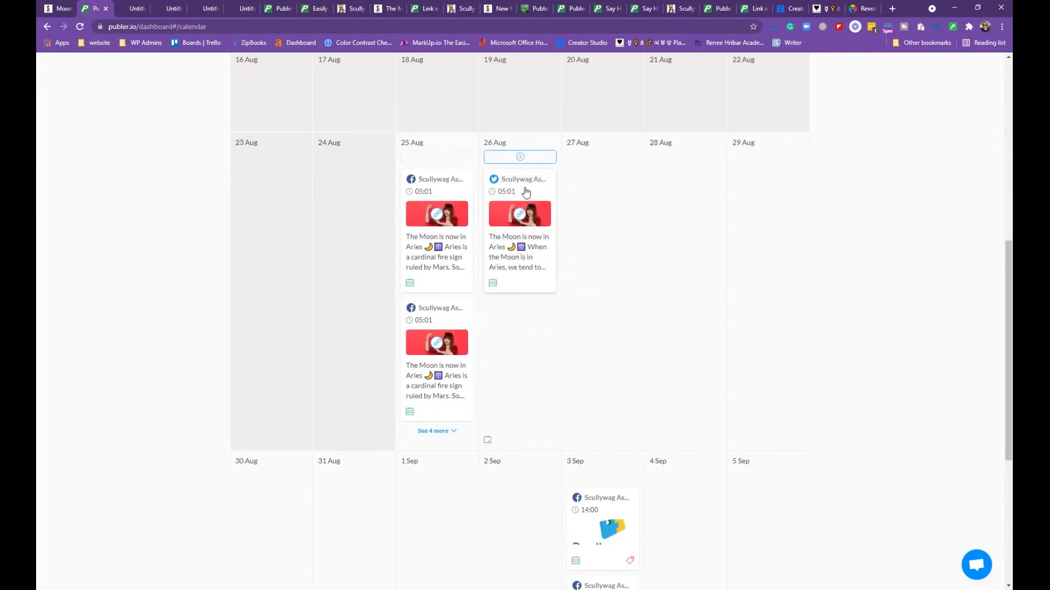
left_click_drag(527, 193, 411, 339)
Open the 25 Aug post's preview, start editing, cancel, and close the preview
left_click(411, 339)
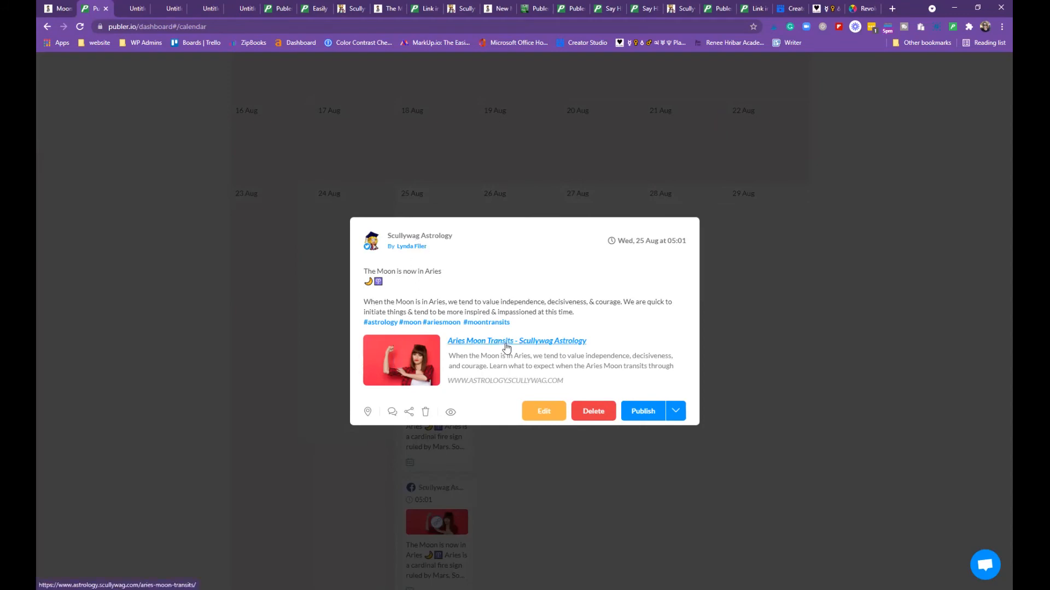
left_click(550, 419)
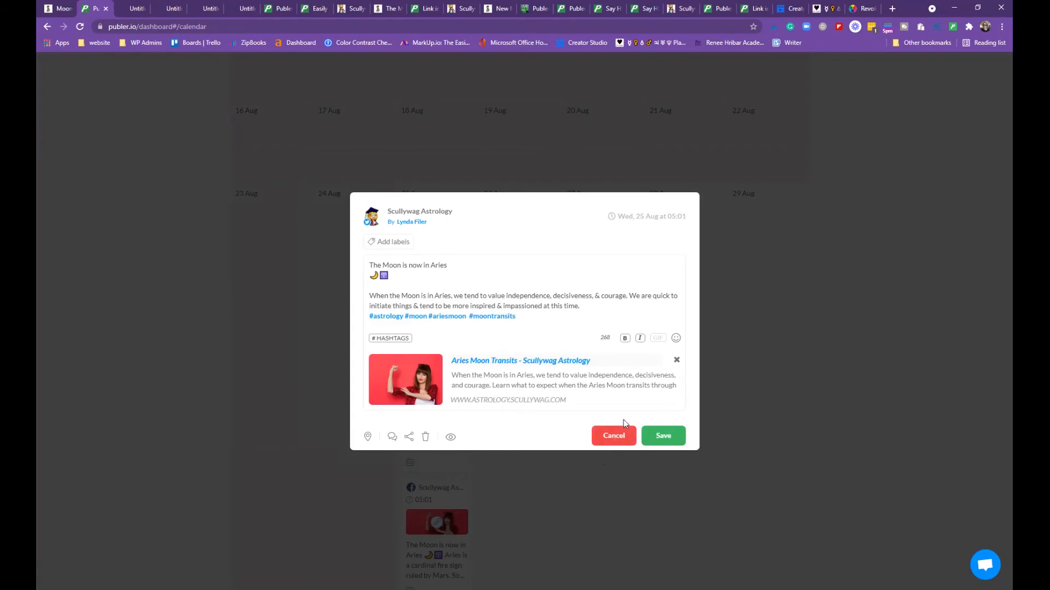
left_click(617, 436)
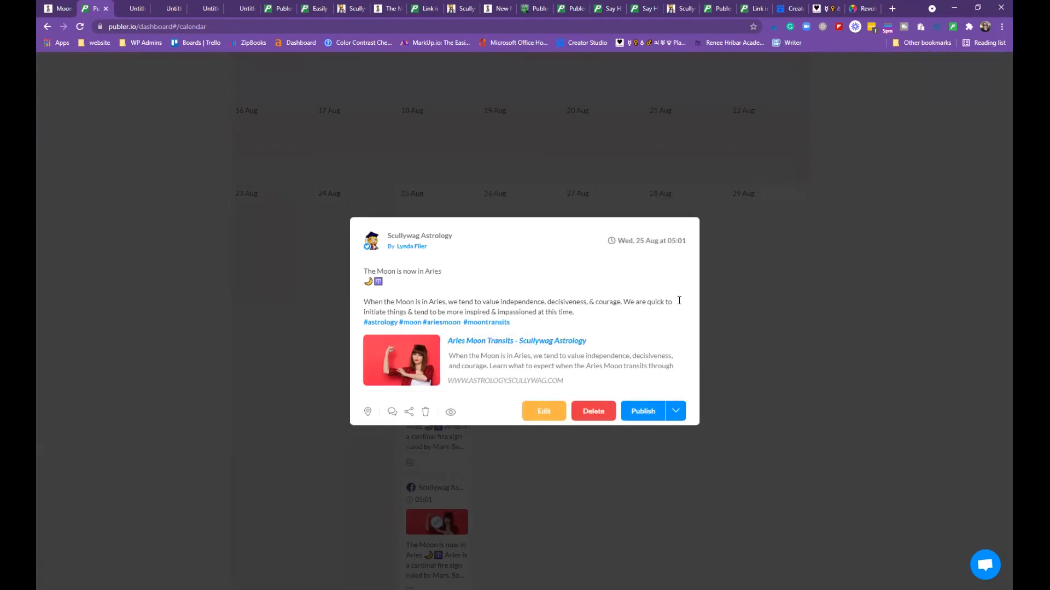
left_click(733, 325)
Open the first 25 Aug Facebook post and check the Publish dropdown's draft option
scroll(484, 349, "down", 3)
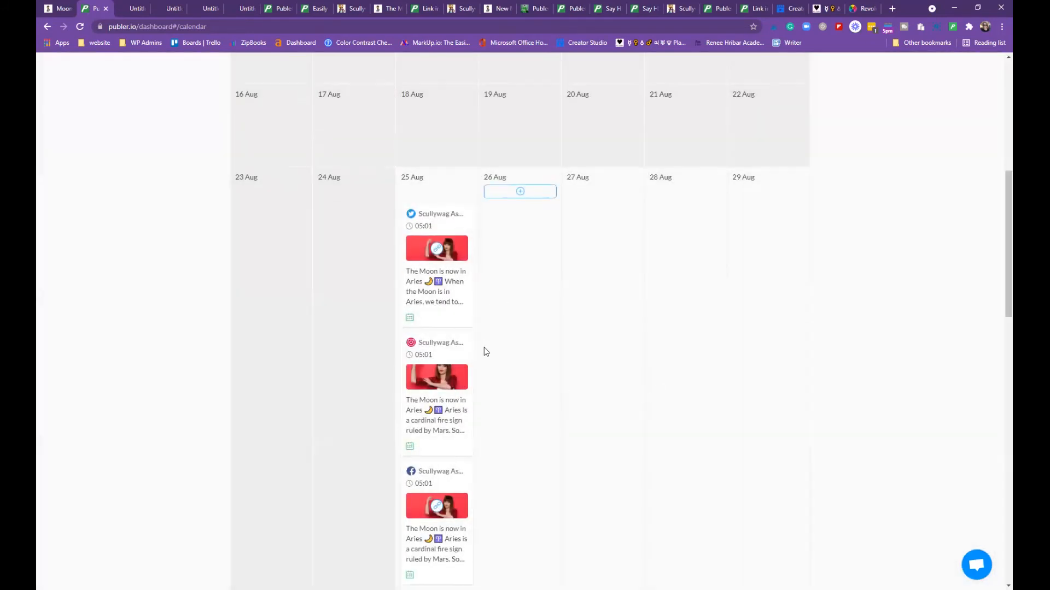
scroll(483, 353, "down", 2)
left_click_drag(457, 329, 453, 316)
left_click(439, 268)
scroll(589, 323, "down", 2)
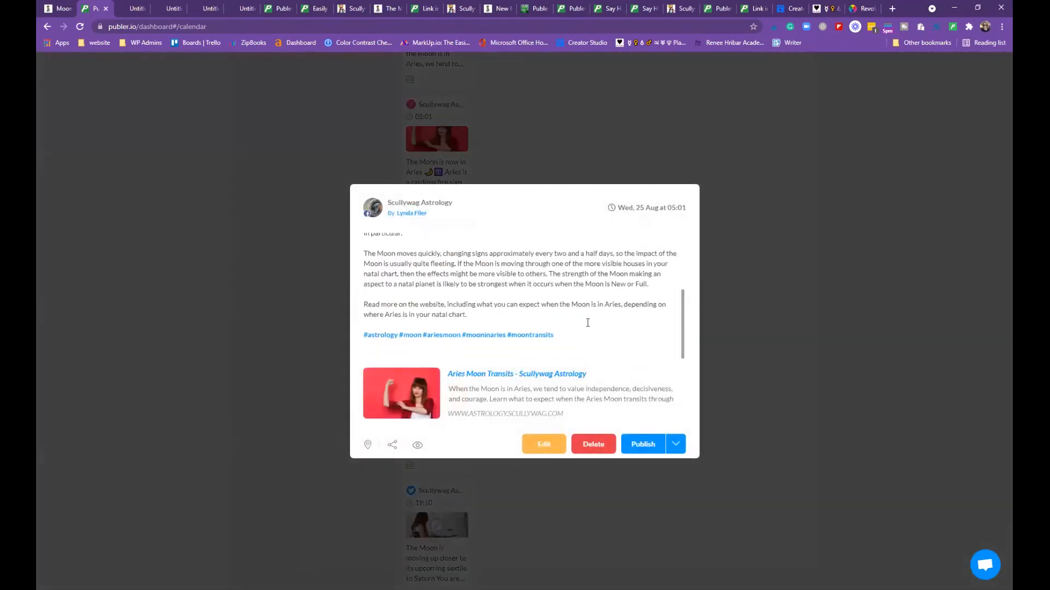
left_click(676, 445)
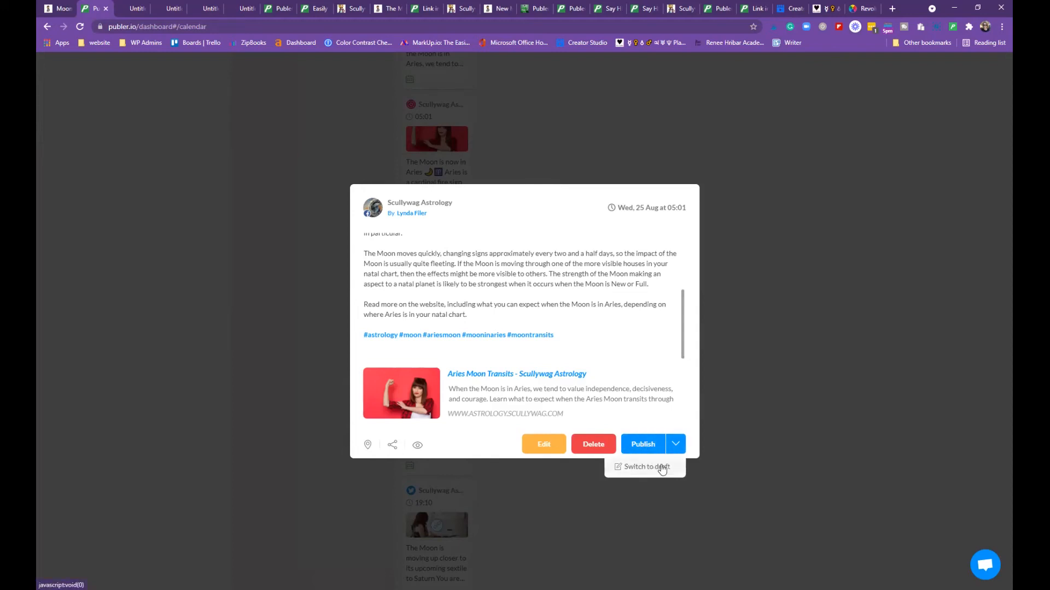
Open the Facebook post's editor twice, leaving each time without saving any changes
left_click(543, 443)
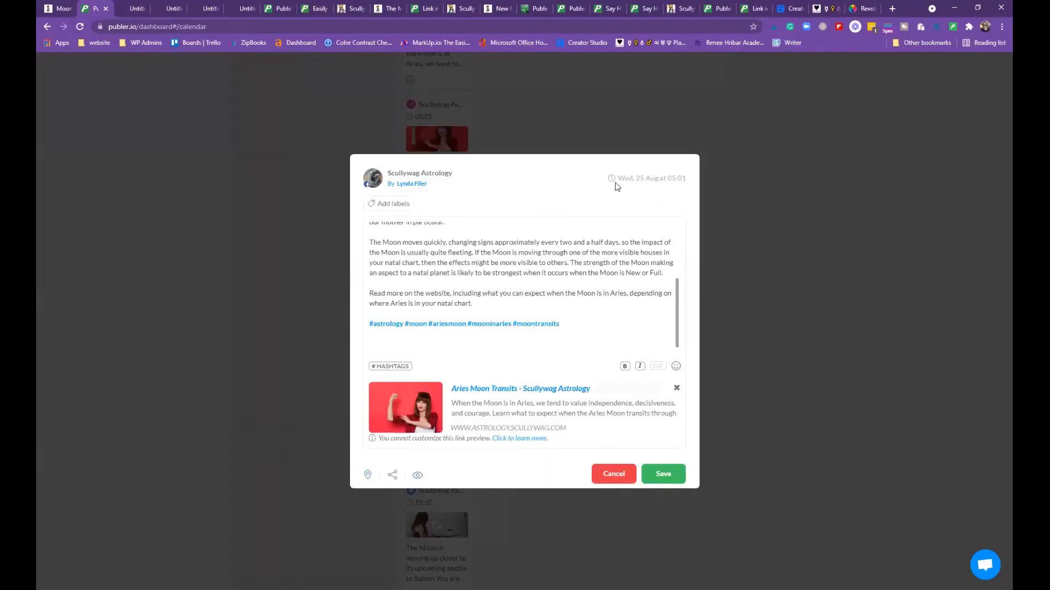
left_click(624, 475)
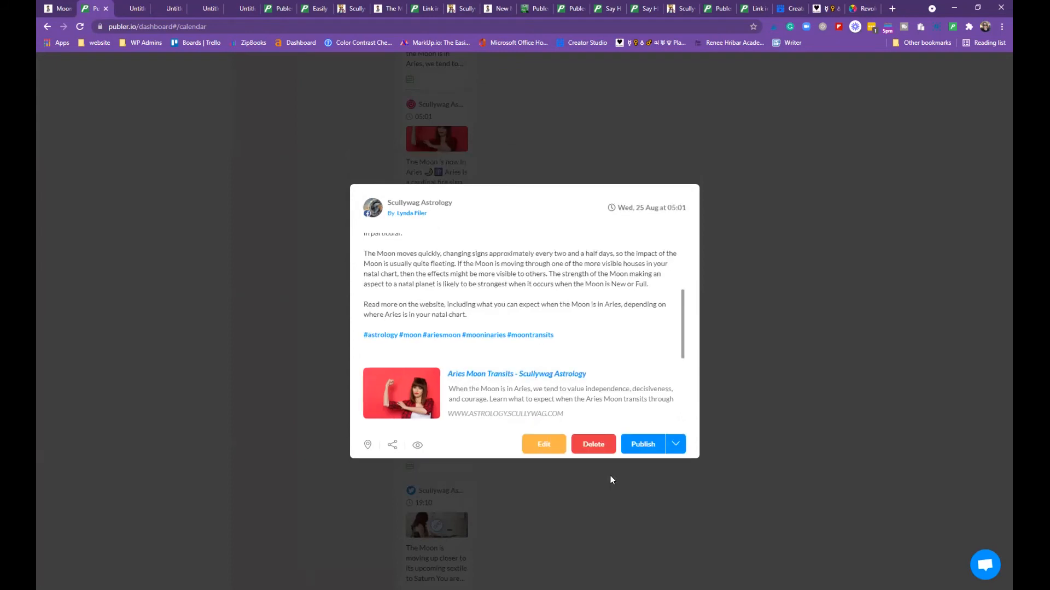
left_click(539, 445)
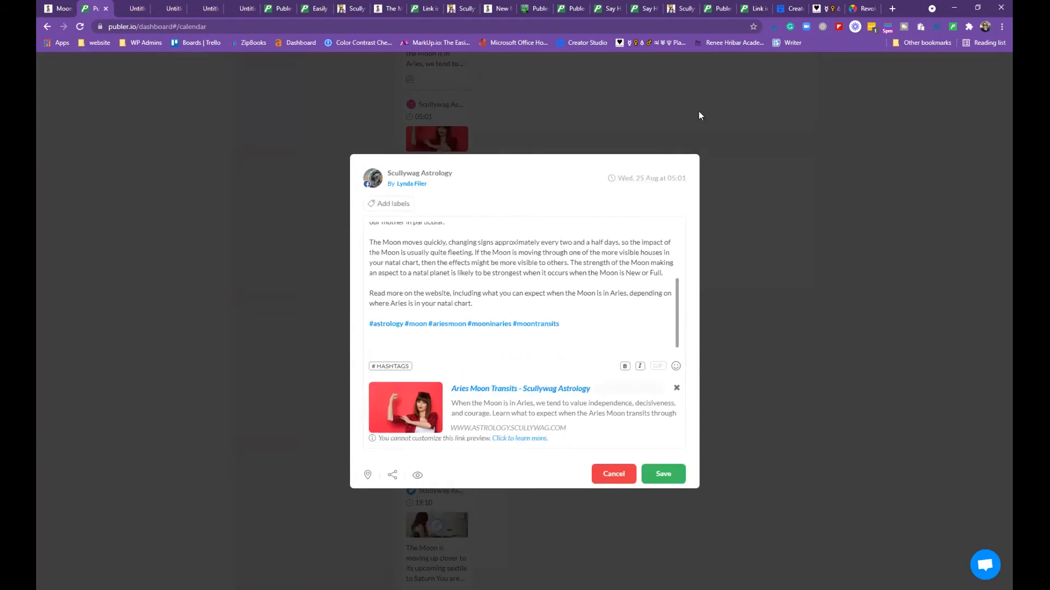
left_click_drag(639, 170, 632, 178)
left_click(631, 179)
scroll(465, 248, "up", 2)
scroll(492, 276, "down", 3)
left_click(630, 477)
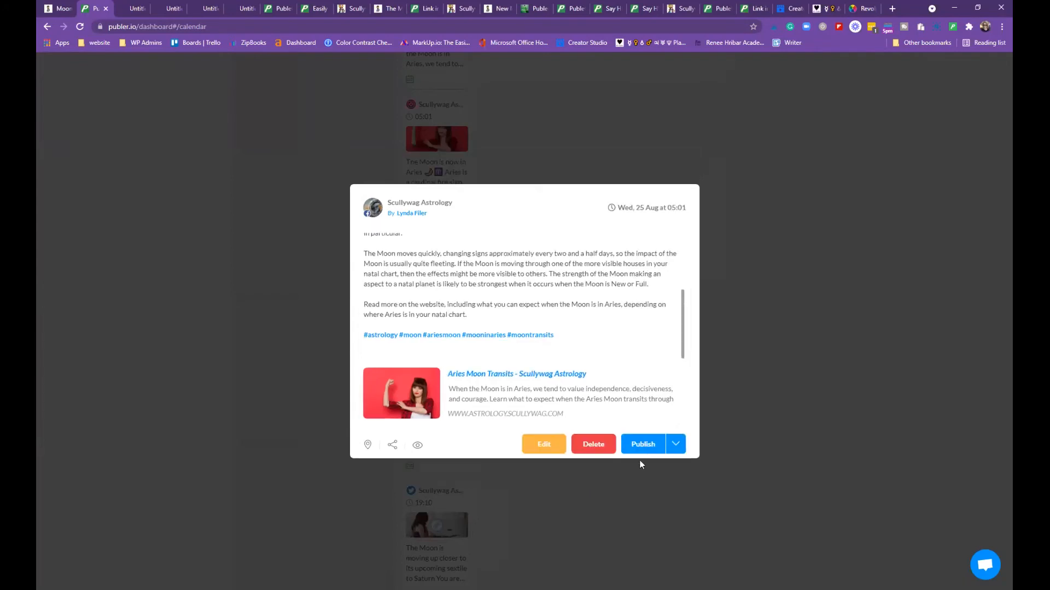
Reschedule the 28 Aug Facebook Aries Moon post to 06:01
left_click(763, 386)
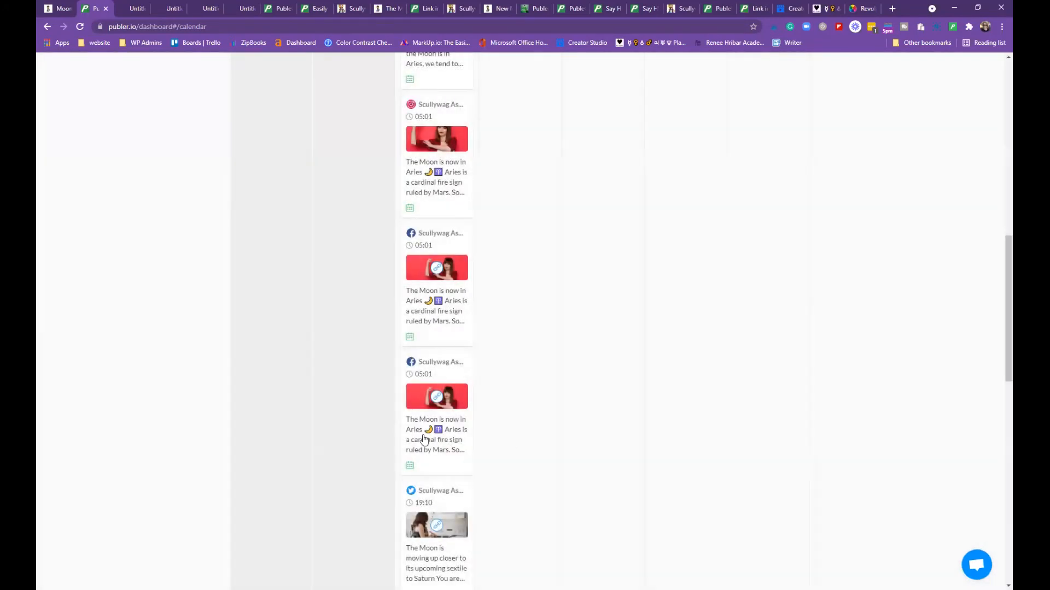
scroll(404, 459, "down", 1)
left_click_drag(451, 350, 727, 180)
scroll(815, 297, "up", 5)
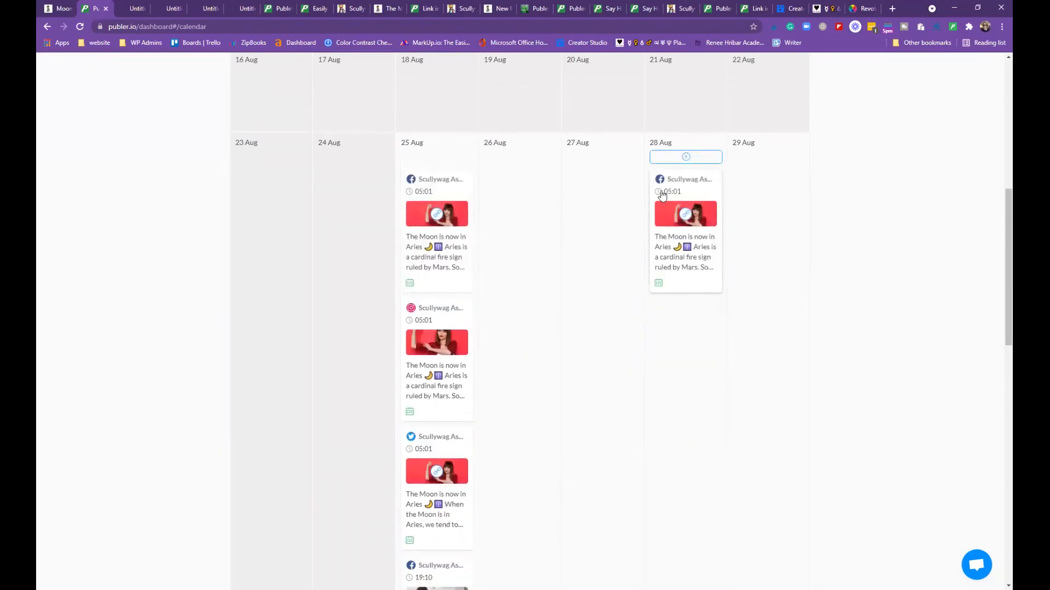
left_click(662, 194)
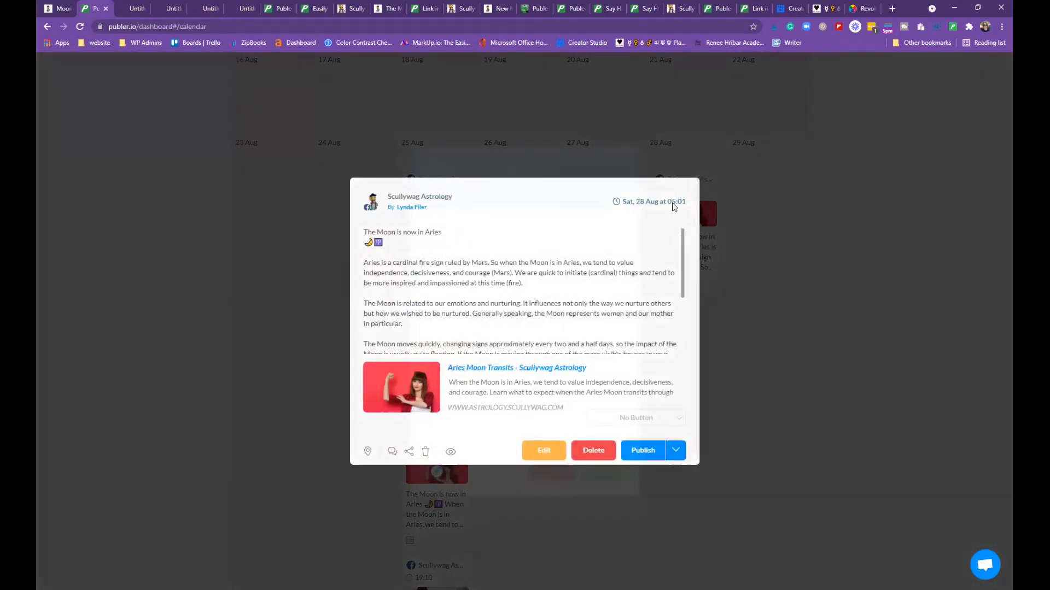
left_click(673, 208)
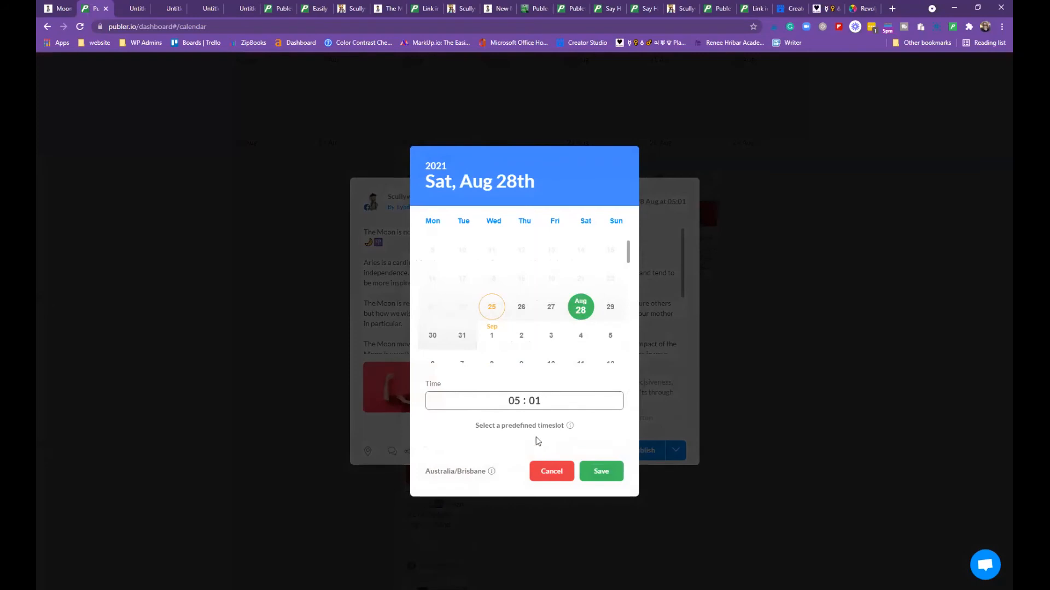
scroll(555, 323, "down", 1)
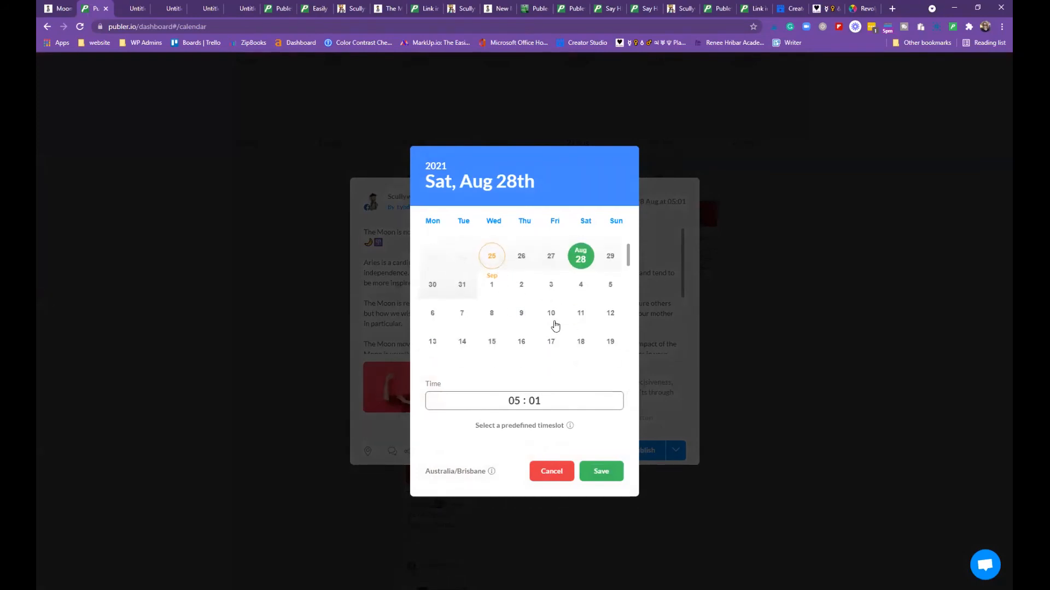
left_click(515, 399)
type("6")
left_click(601, 480)
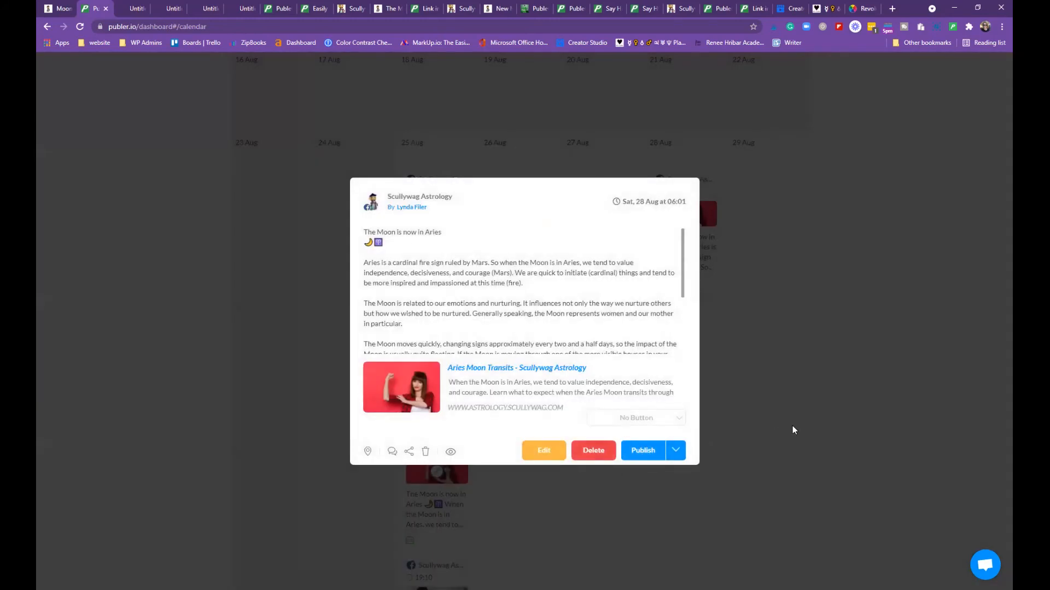
Set the post's time back to 05:01 and drag it from 28 Aug onto 25 Aug
left_click(787, 424)
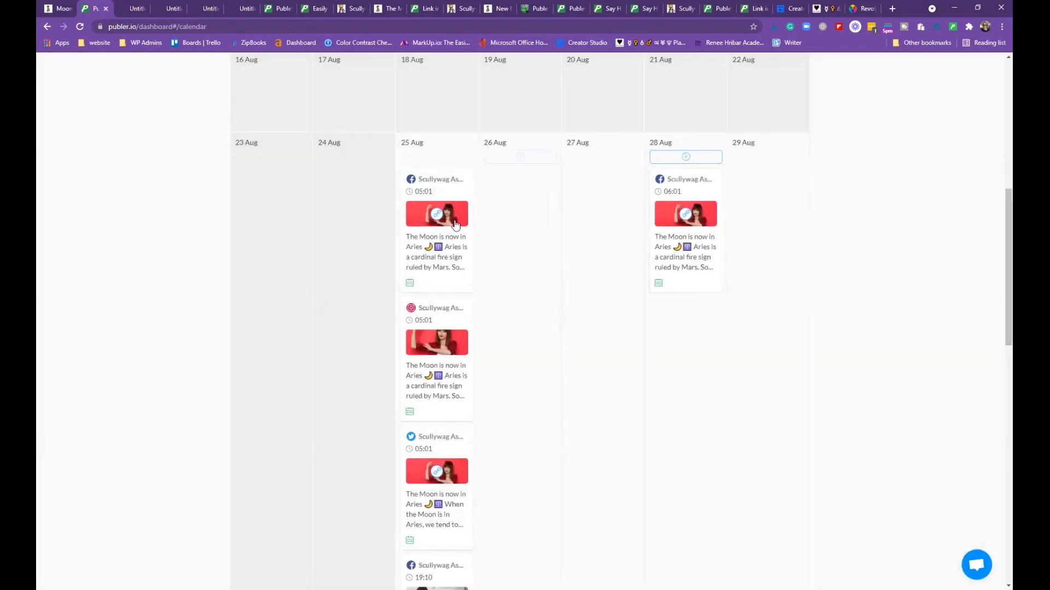
left_click(673, 192)
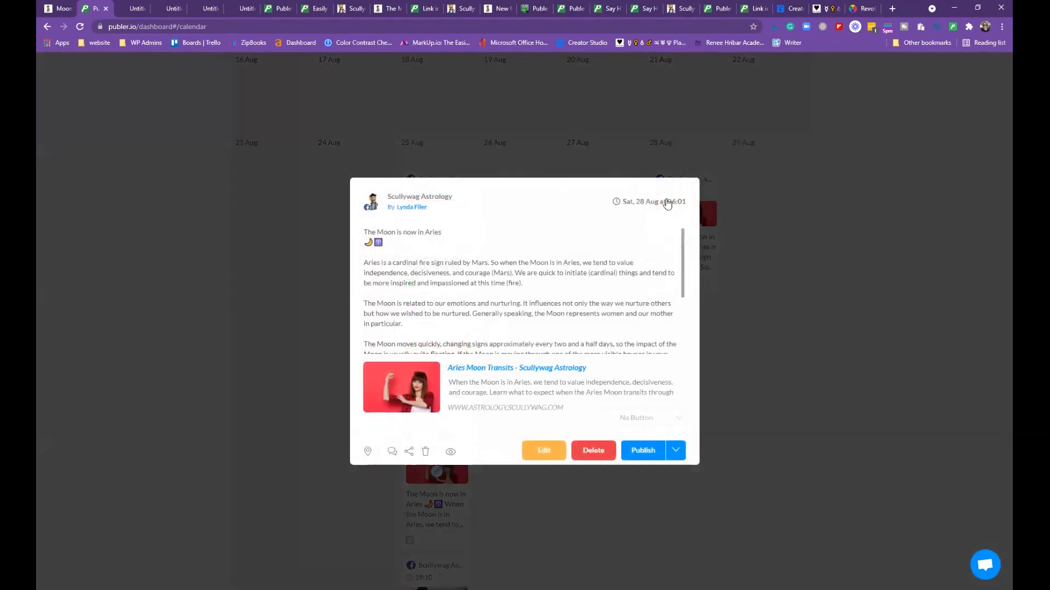
left_click(679, 202)
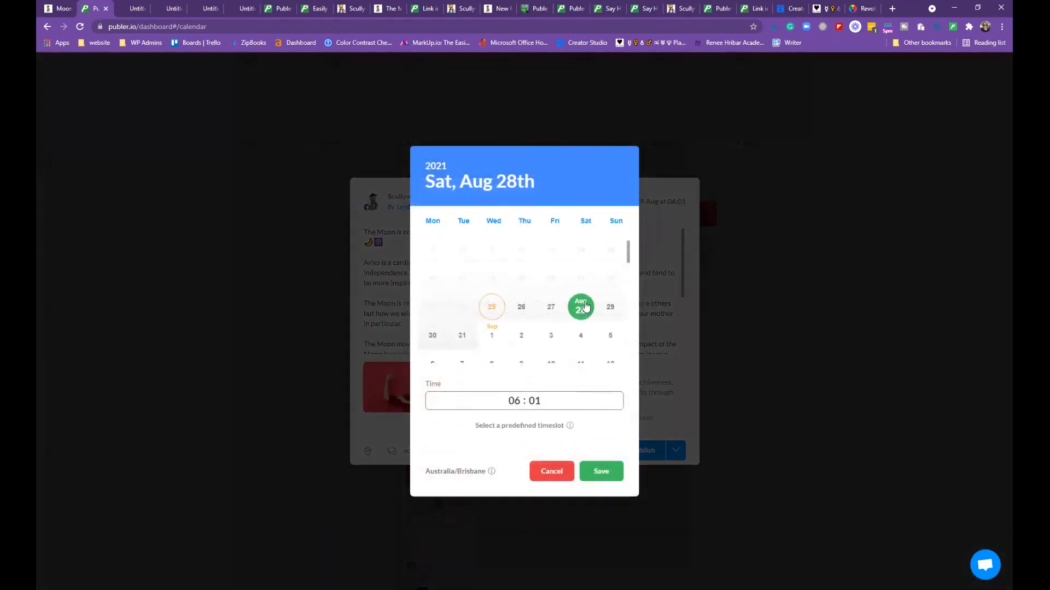
left_click(515, 400)
type("5")
left_click(597, 478)
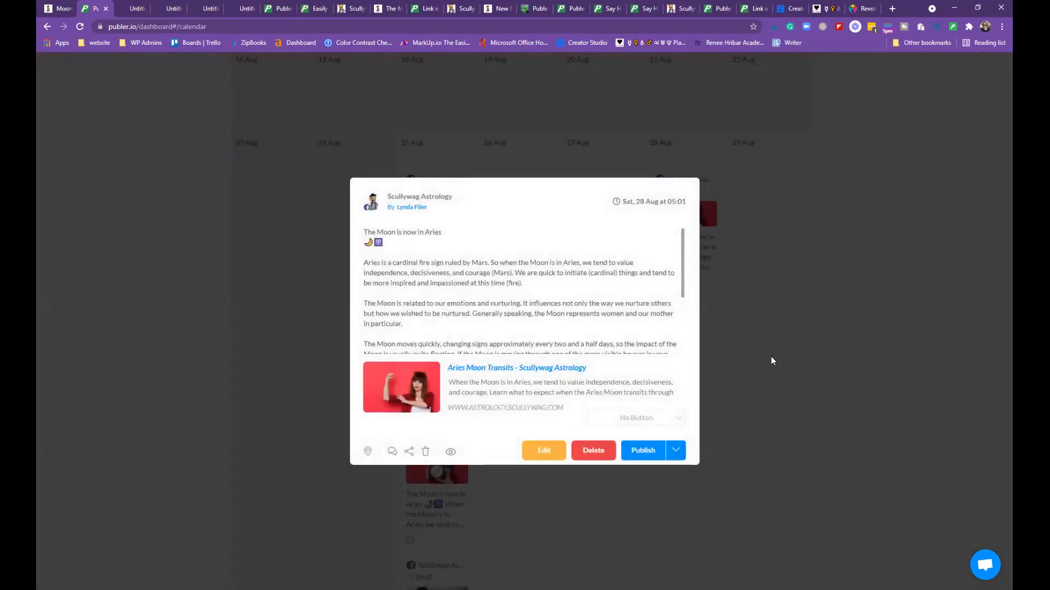
left_click(772, 360)
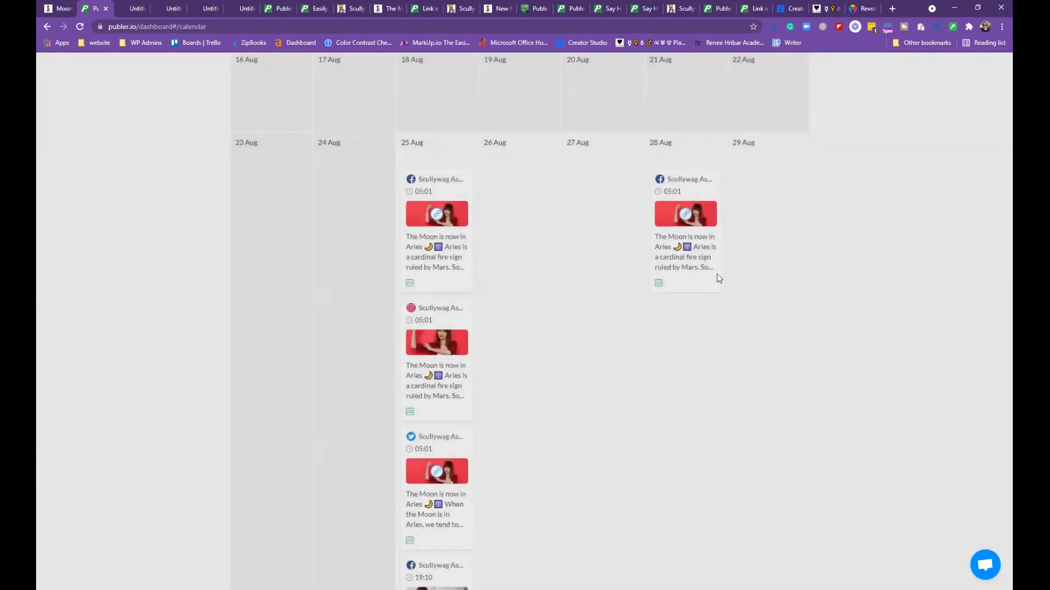
left_click_drag(689, 189, 438, 403)
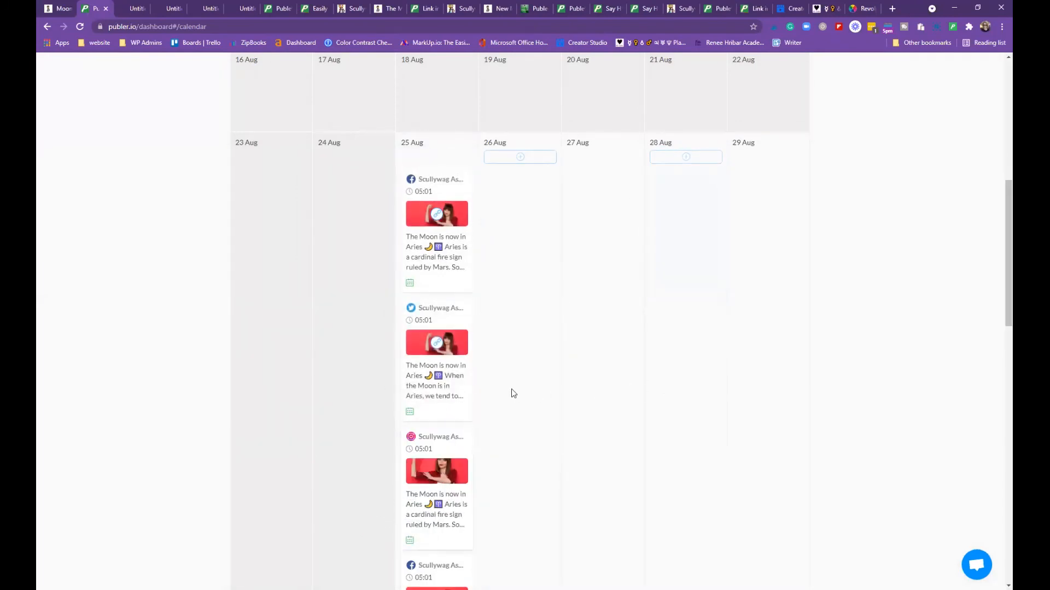
Delete the duplicate 3 Sep 14:00 Scullywag post and confirm the deletion
scroll(494, 377, "down", 12)
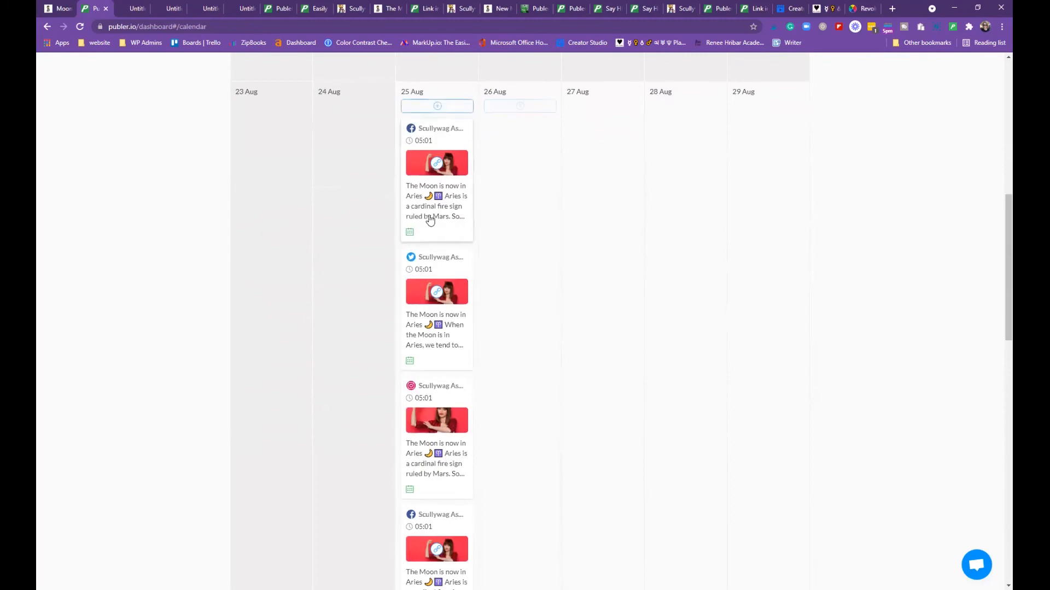
scroll(470, 385, "down", 6)
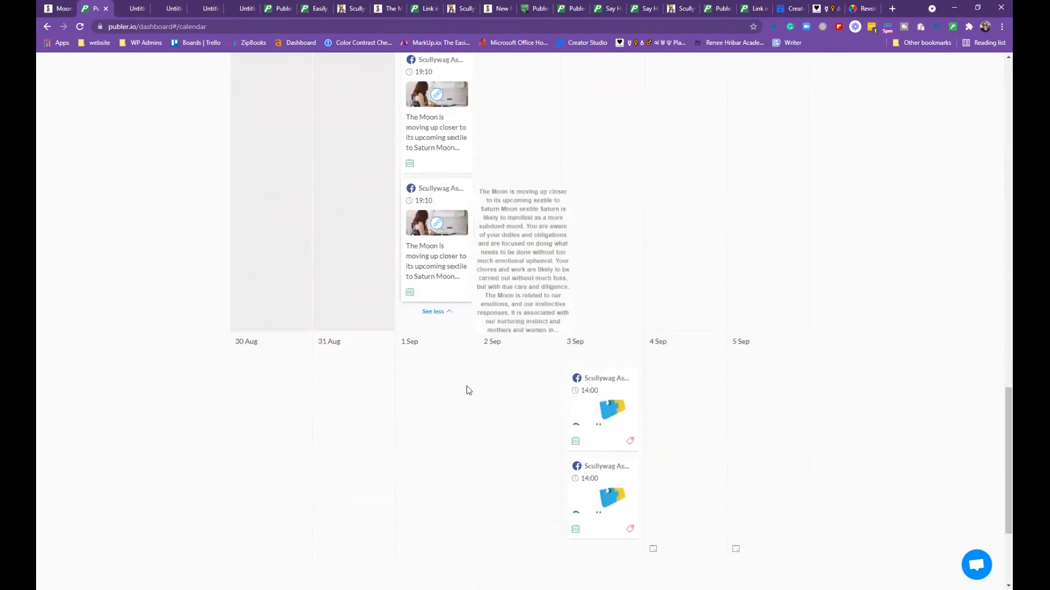
scroll(481, 375, "up", 1)
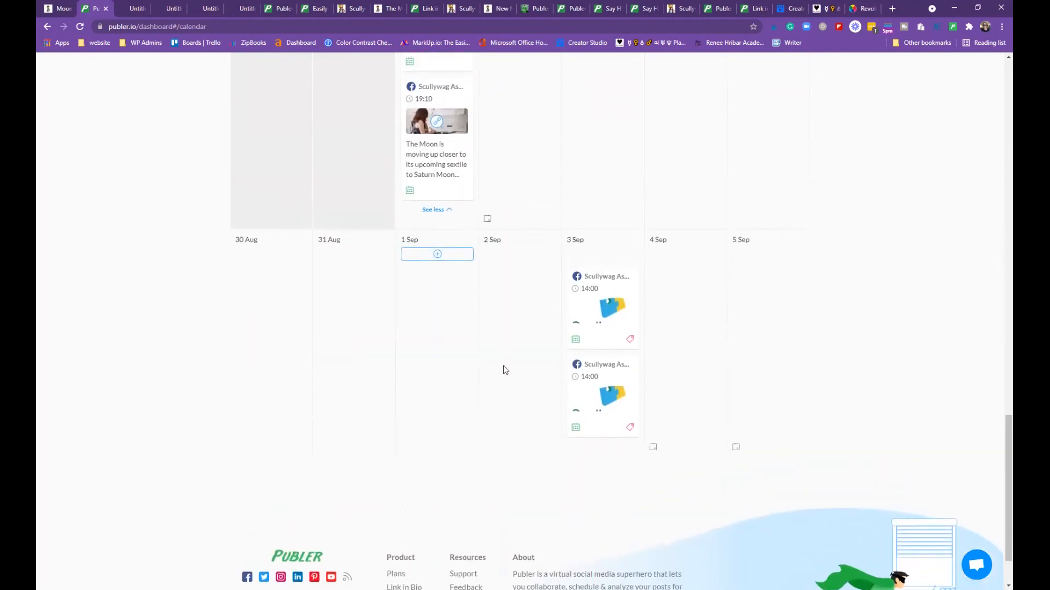
mouse_move(630, 346)
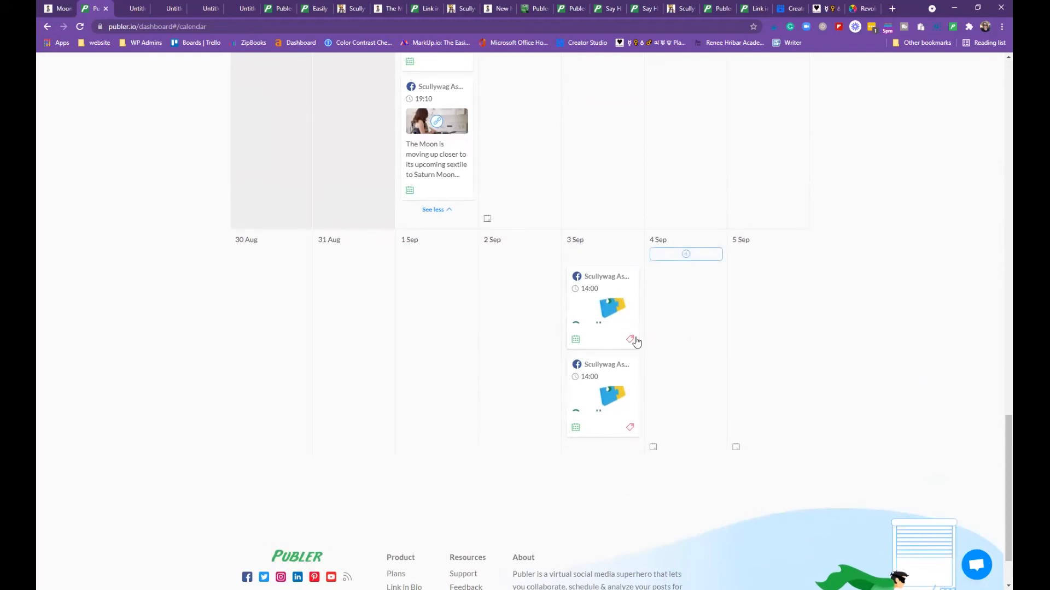
mouse_move(630, 433)
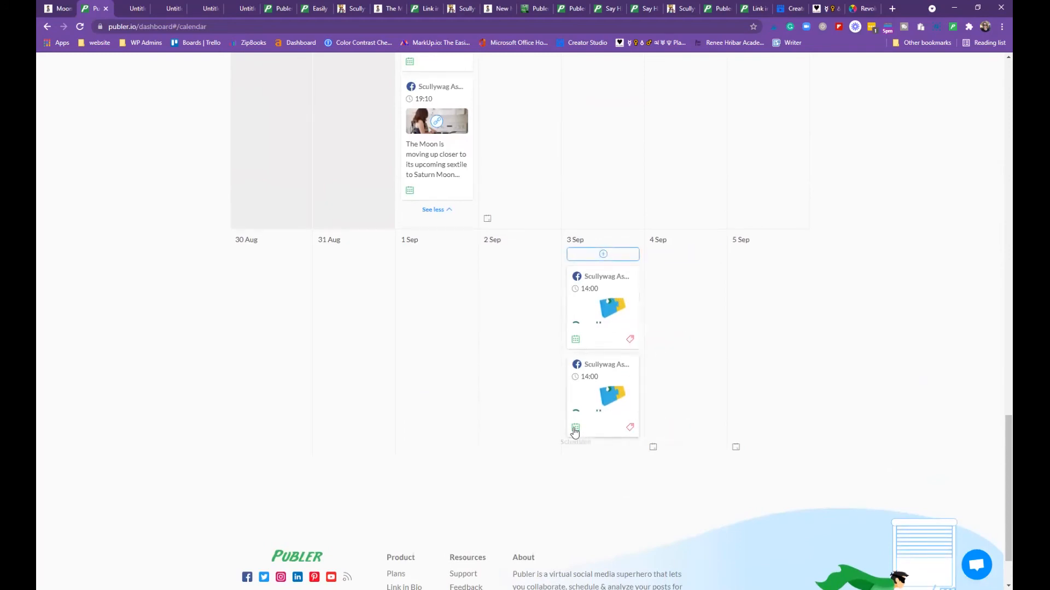
scroll(468, 395, "up", 1)
scroll(471, 394, "up", 15)
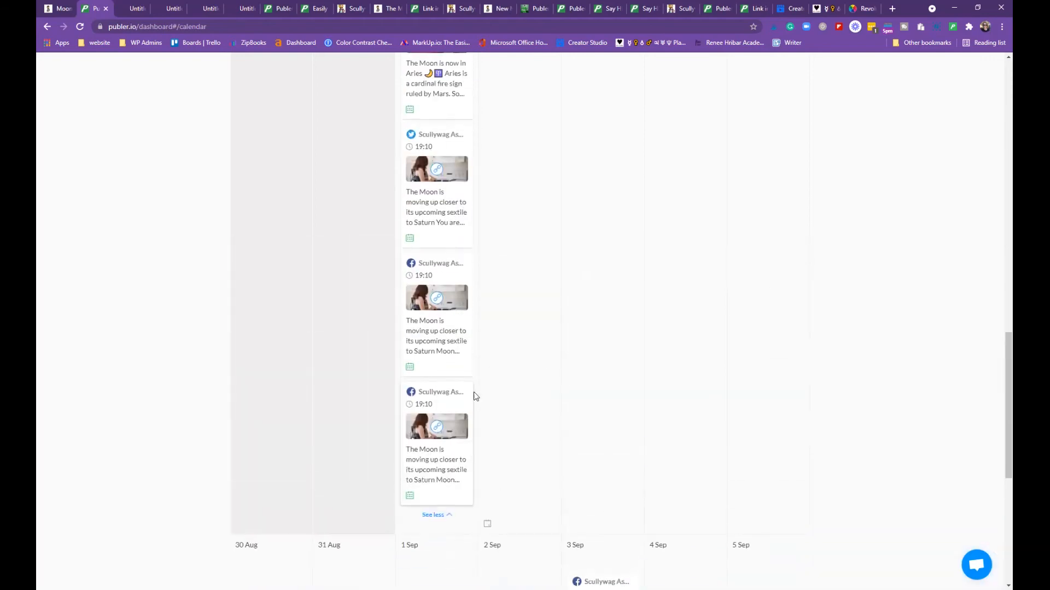
scroll(480, 394, "up", 5)
scroll(500, 405, "down", 14)
scroll(513, 410, "down", 10)
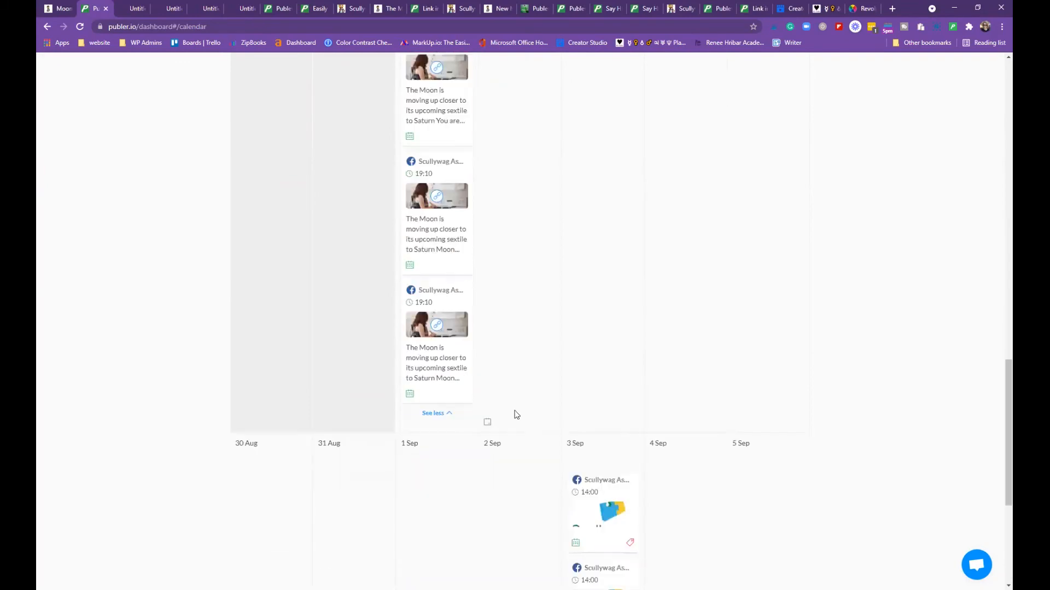
left_click(613, 337)
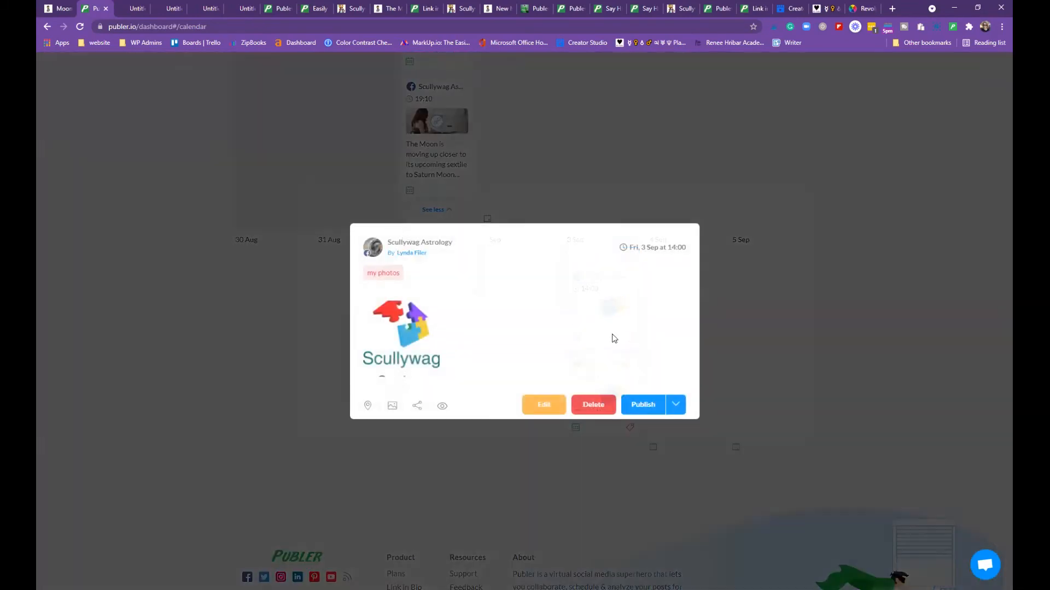
left_click(593, 405)
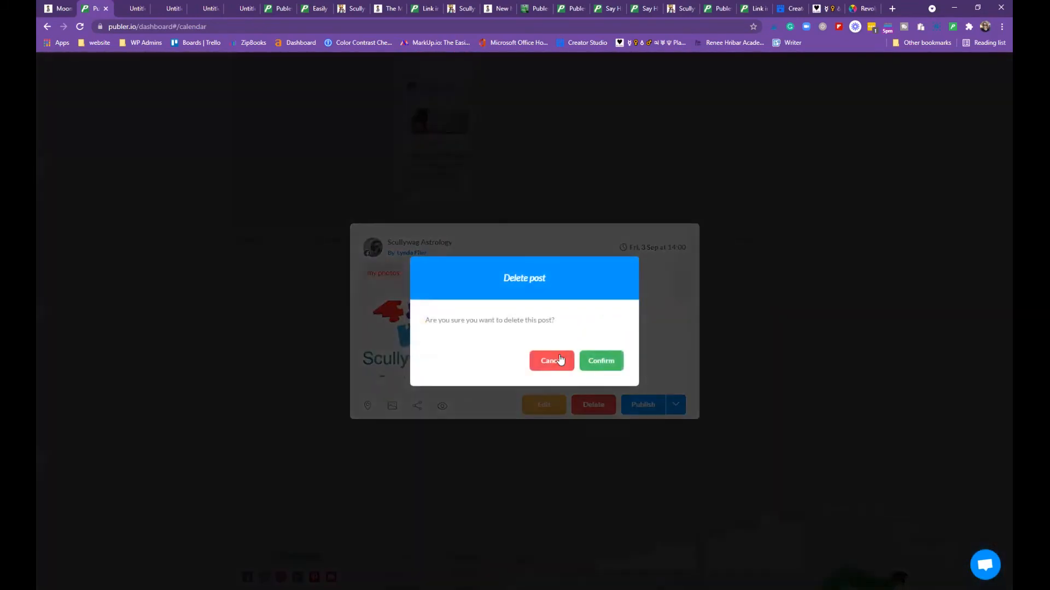
left_click(602, 361)
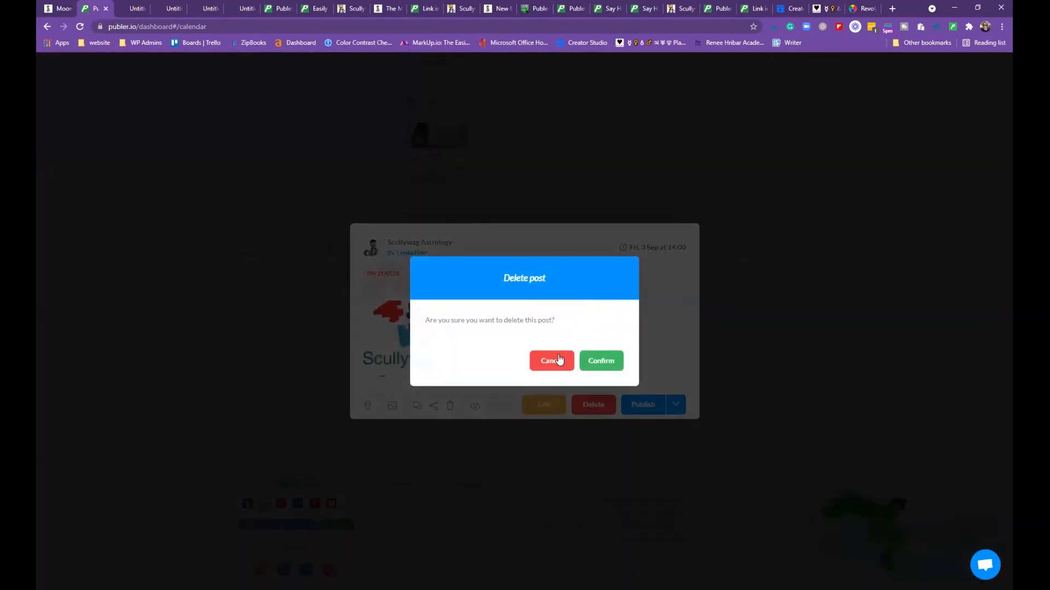
left_click(605, 362)
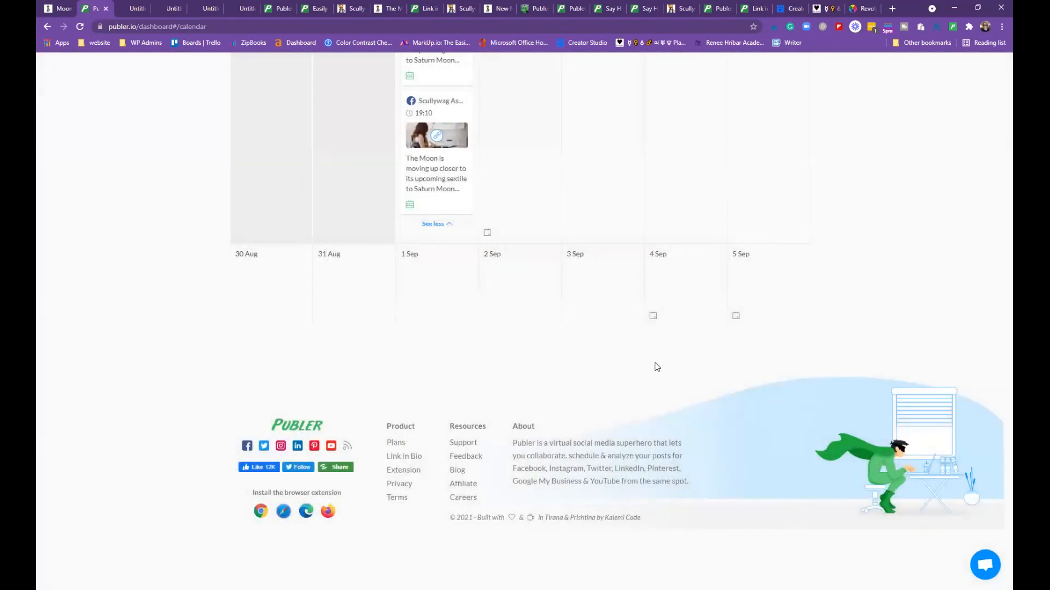
scroll(634, 377, "up", 15)
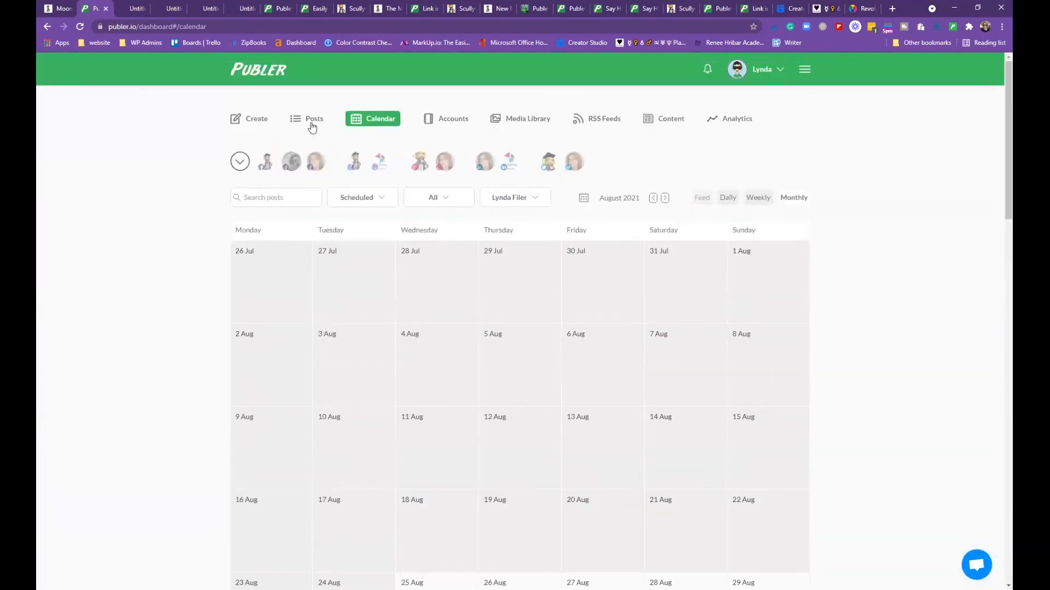
On the Posts page, check the labels list and switch to Grid view
left_click(301, 126)
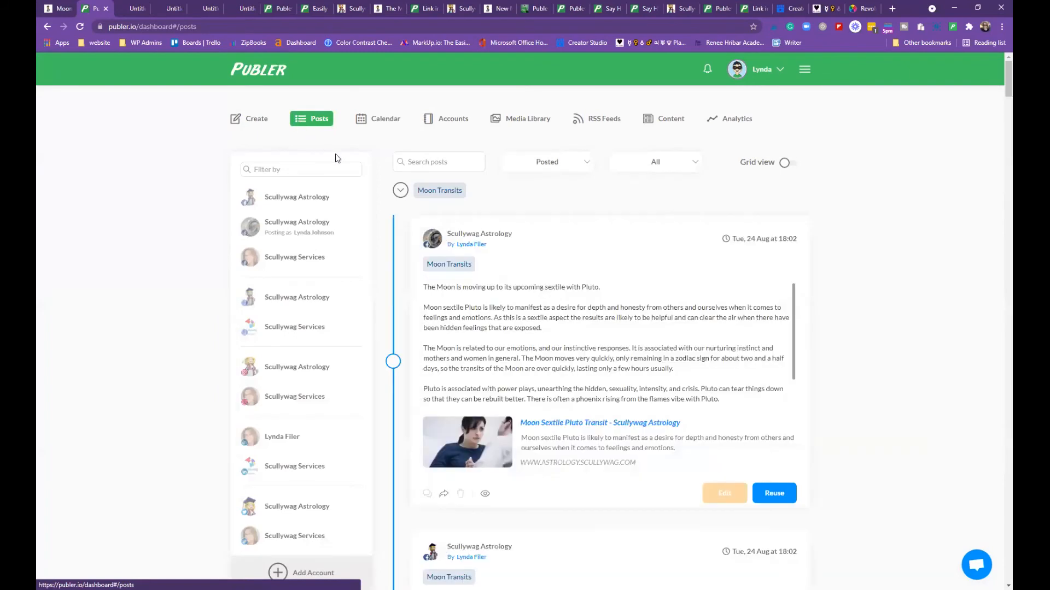
left_click(401, 196)
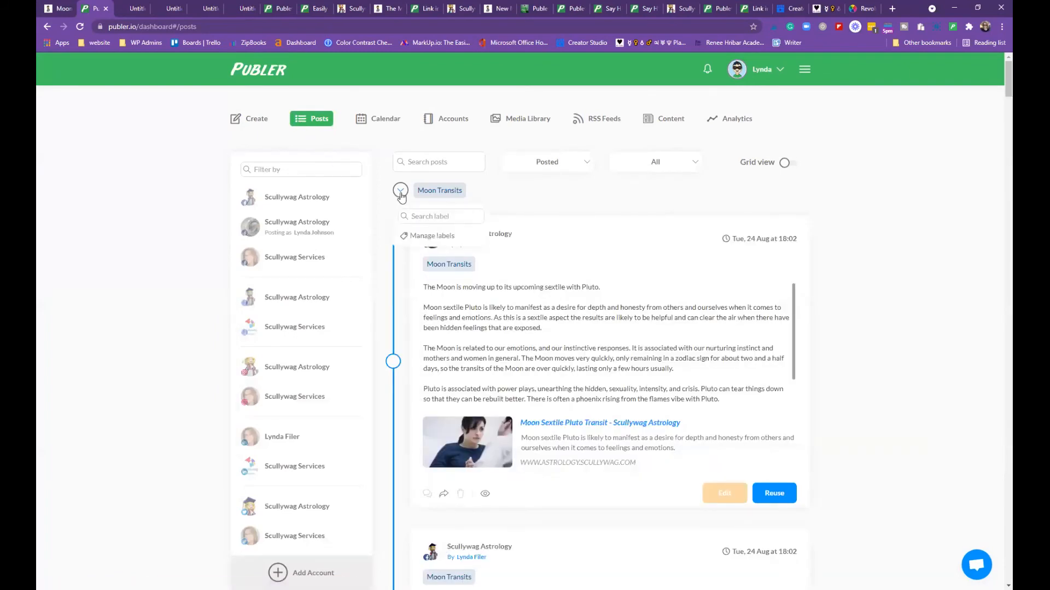
left_click(401, 195)
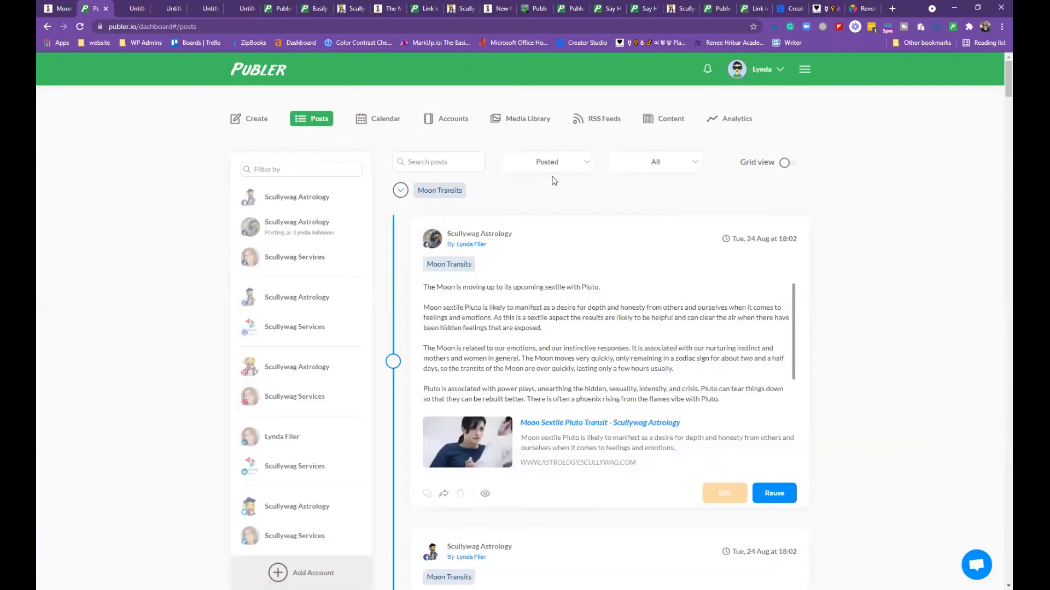
left_click(787, 163)
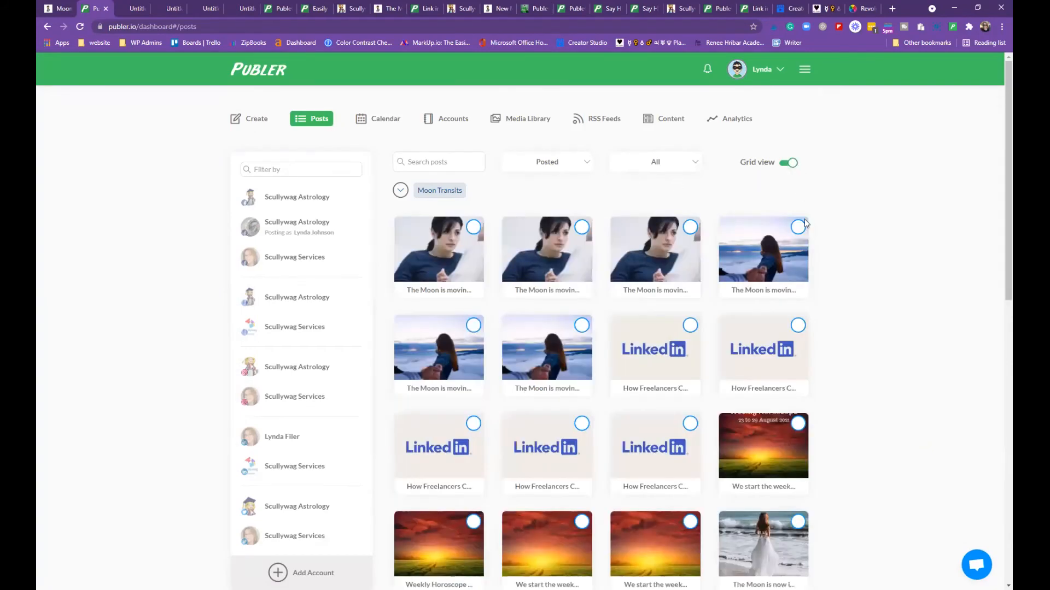
scroll(820, 317, "down", 13)
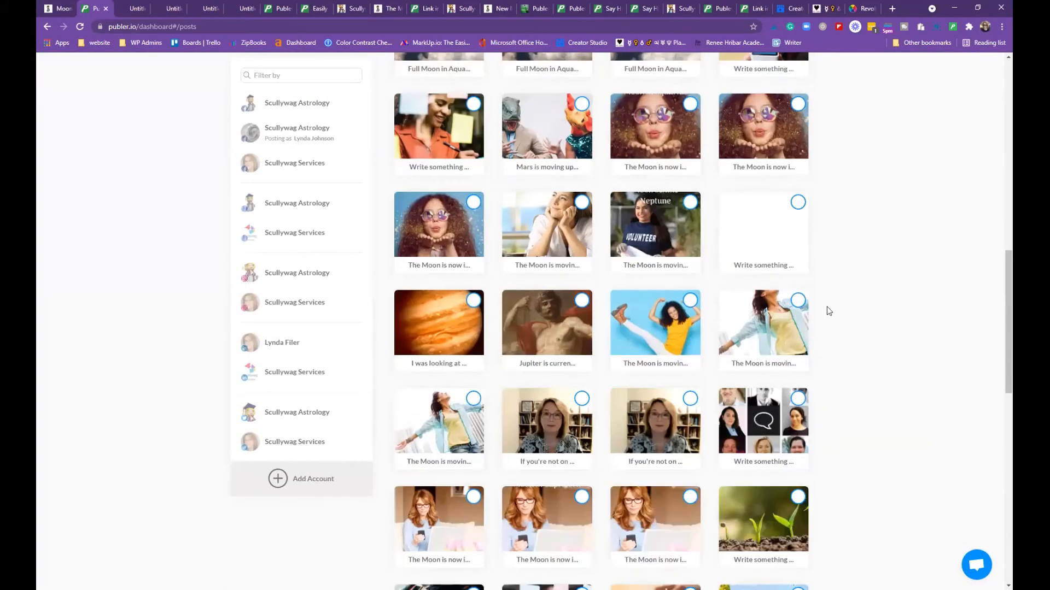
scroll(827, 304, "down", 9)
scroll(823, 295, "up", 12)
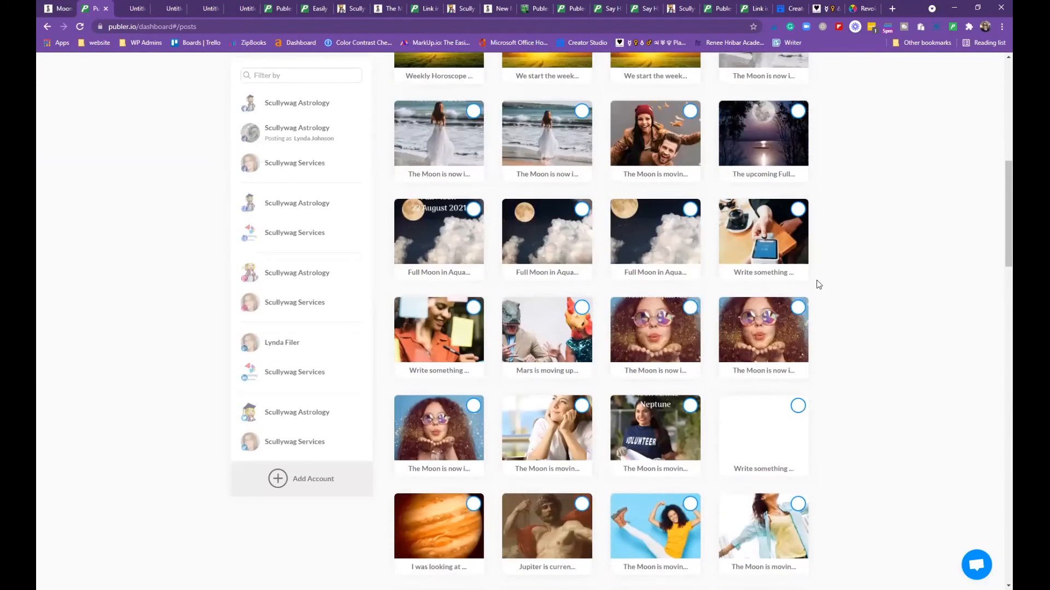
scroll(819, 285, "up", 10)
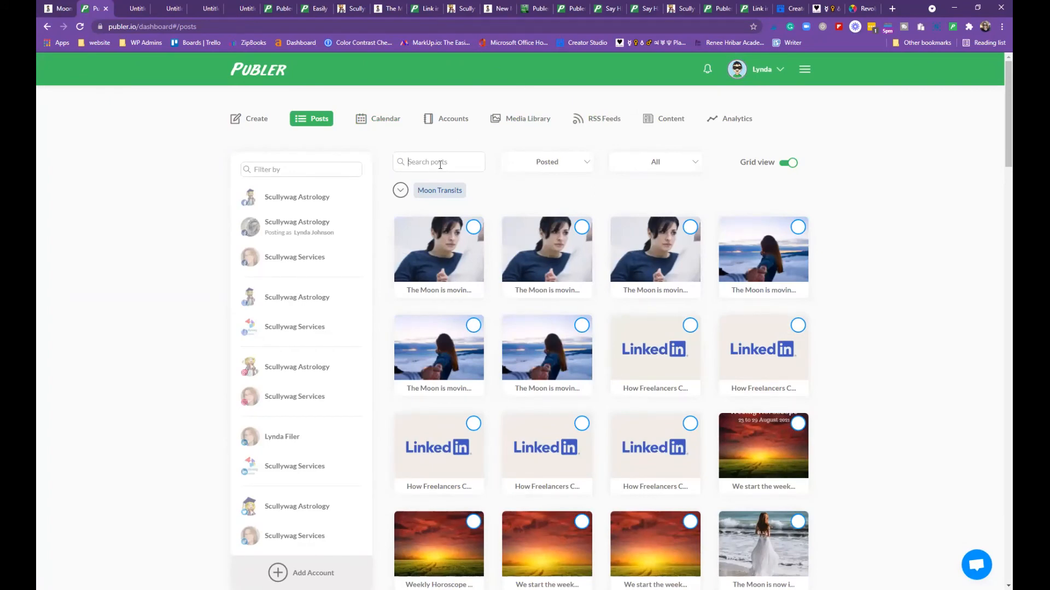
Search the posts for 'pisces' and browse the matching results
type("pisces")
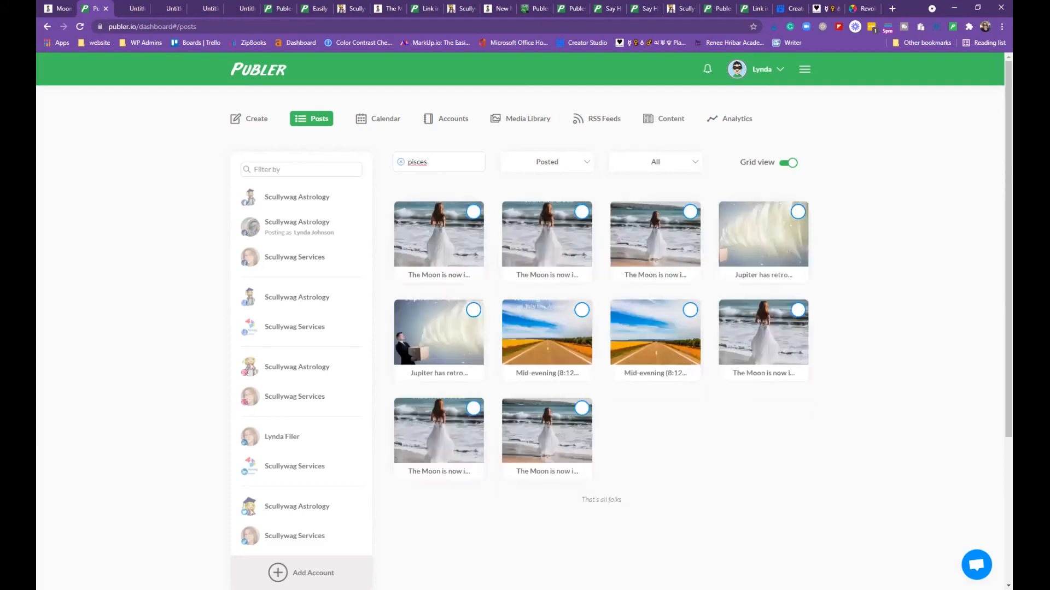
scroll(533, 457, "down", 2)
scroll(533, 454, "up", 1)
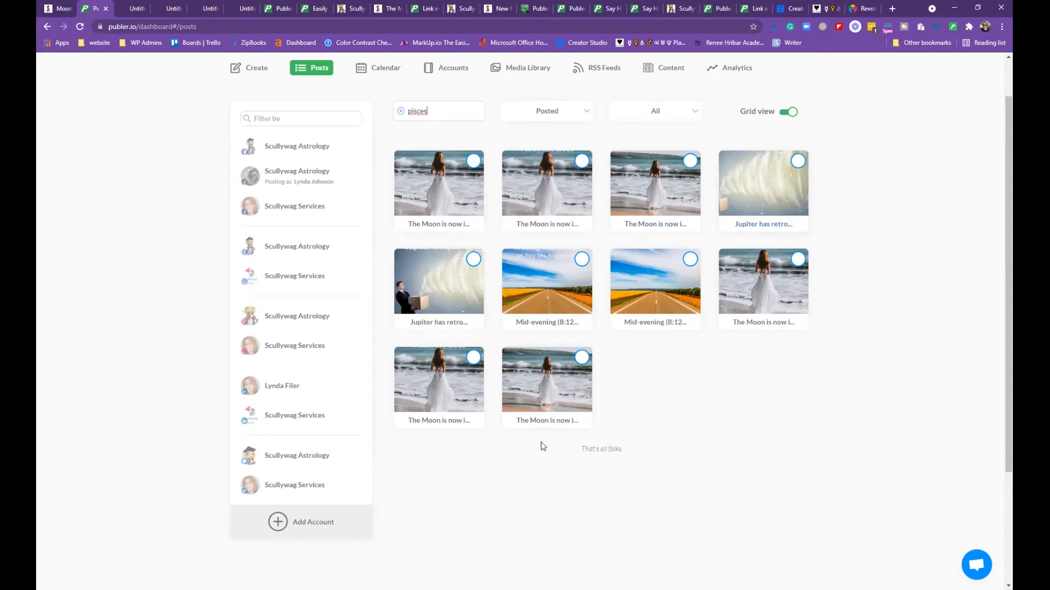
scroll(633, 416, "up", 1)
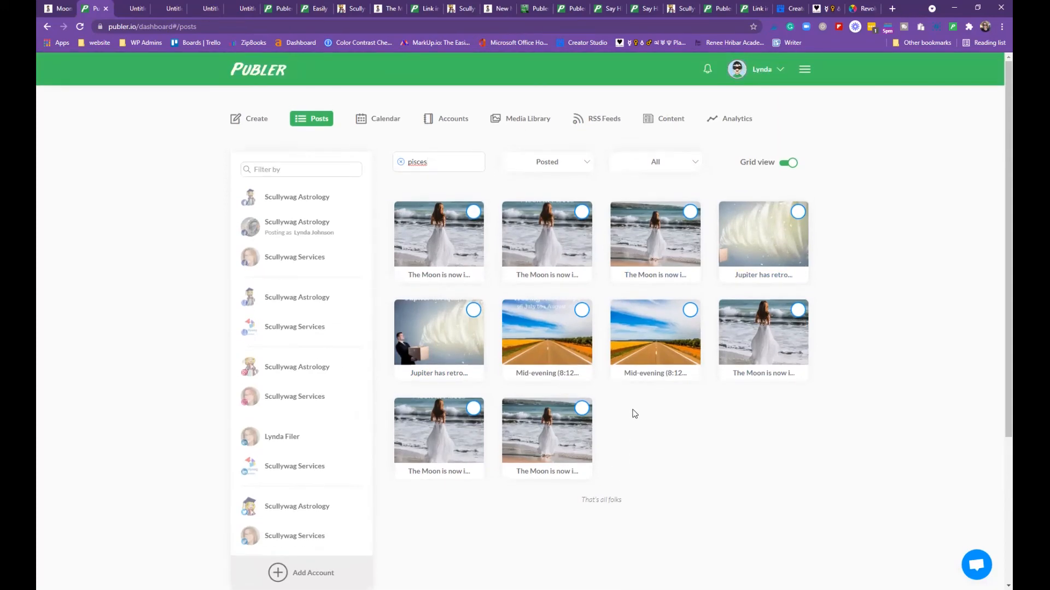
In the Media Library, delete the bird-of-paradise flower image
left_click(395, 119)
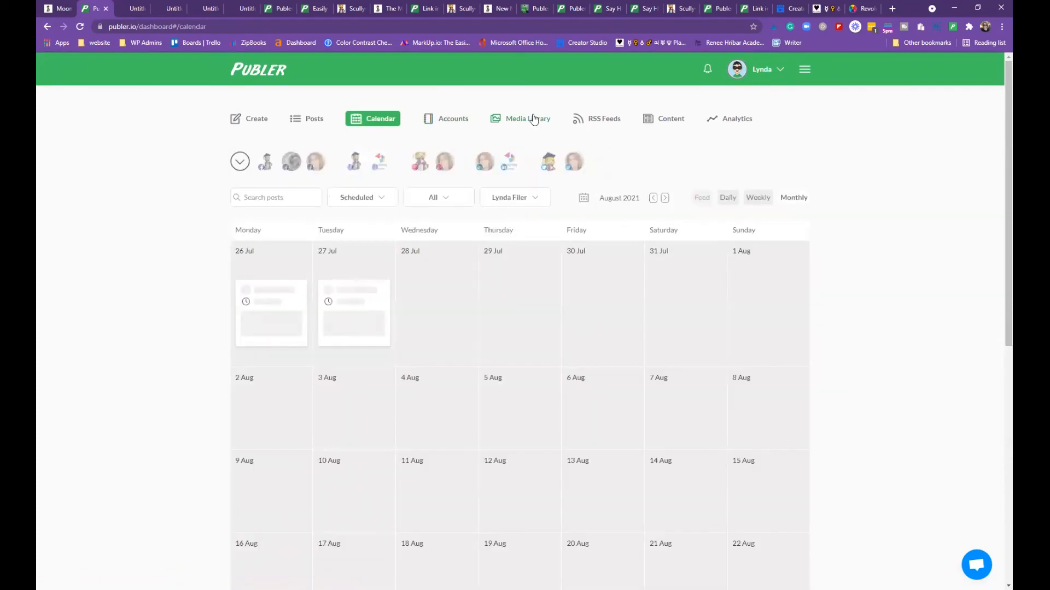
left_click(531, 123)
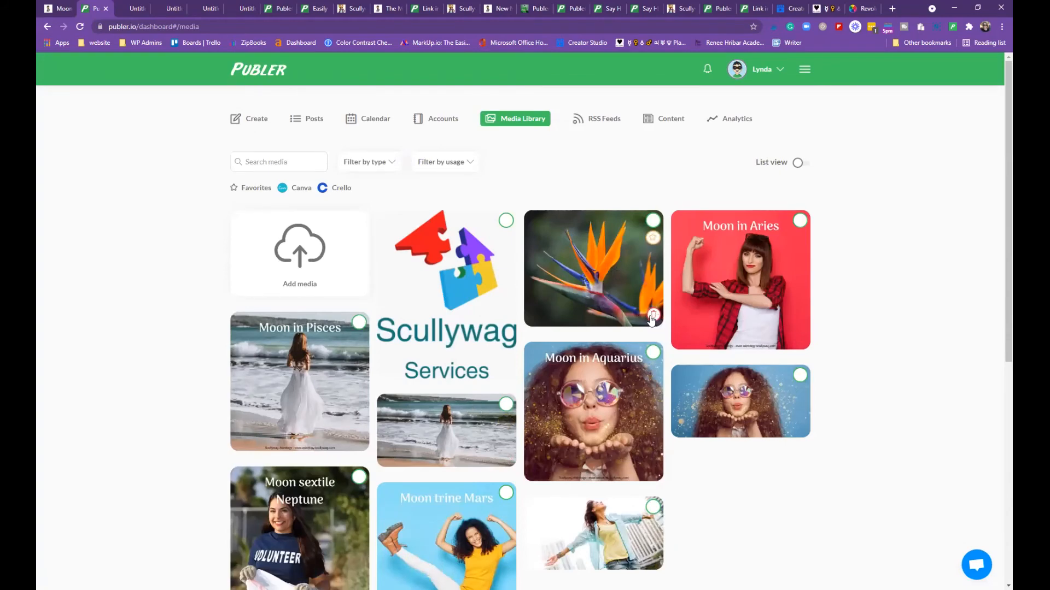
left_click(653, 316)
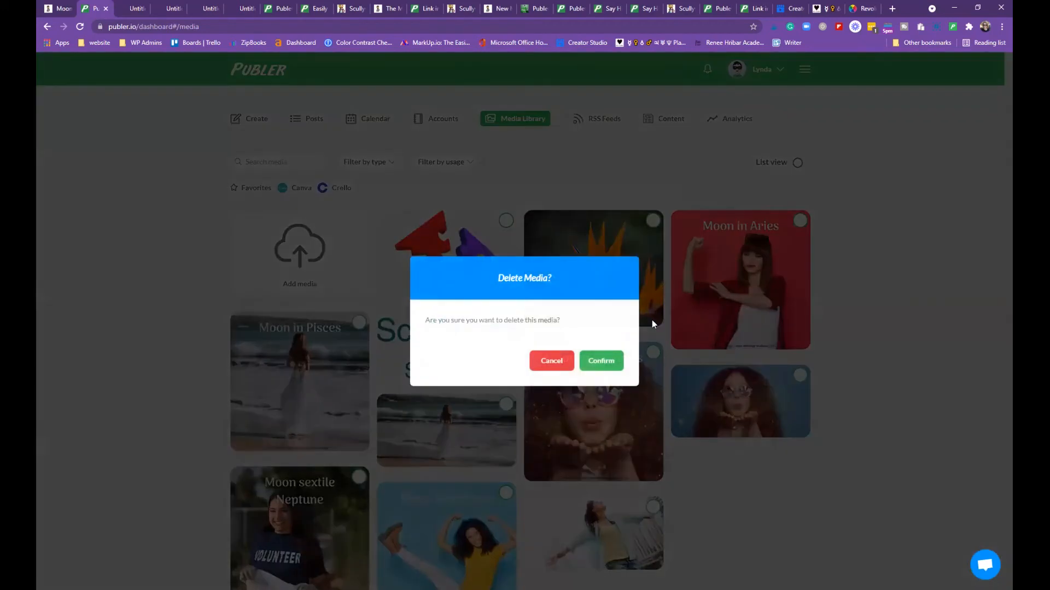
left_click(600, 362)
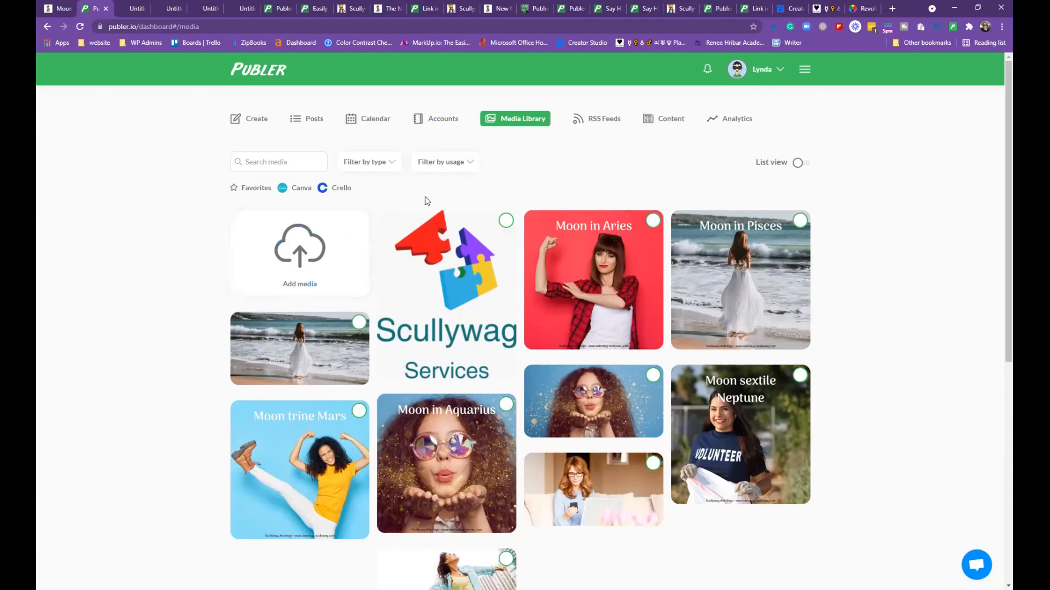
Toggle the favourites filter off again and delete the Scullywag Services logo image
left_click(250, 190)
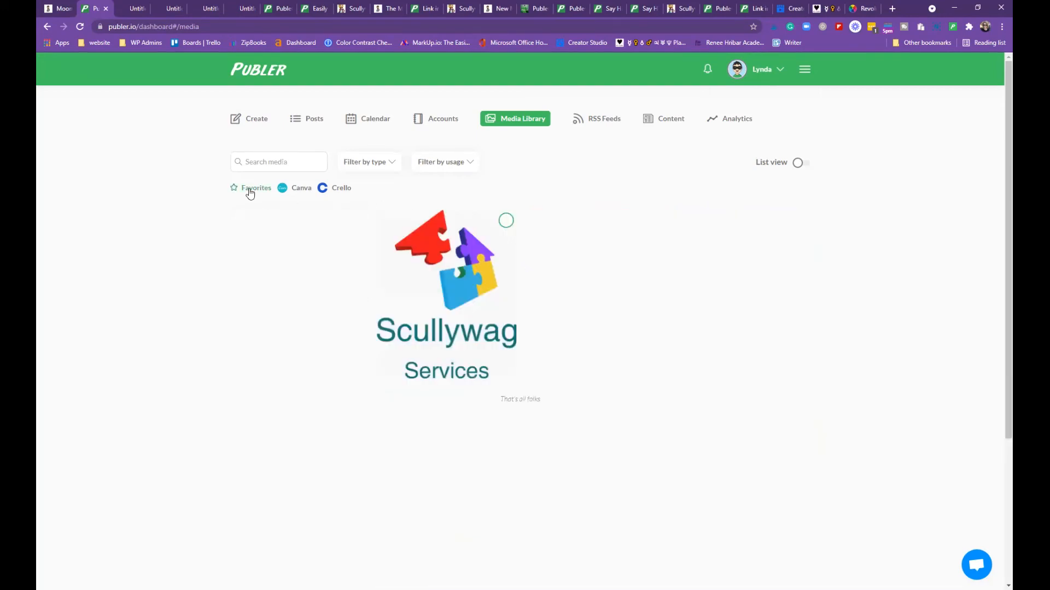
left_click(250, 188)
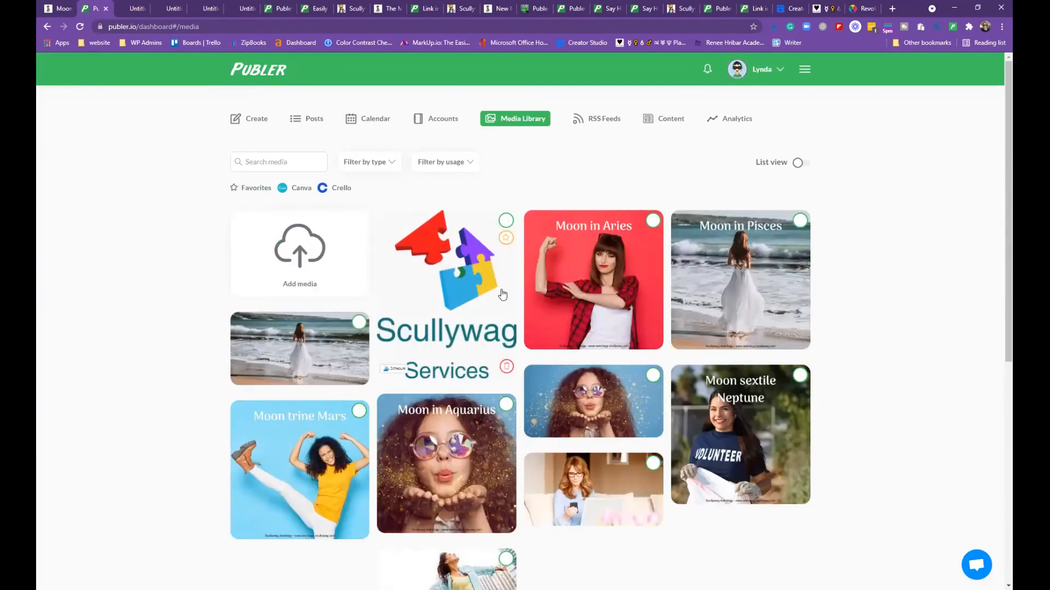
left_click(506, 367)
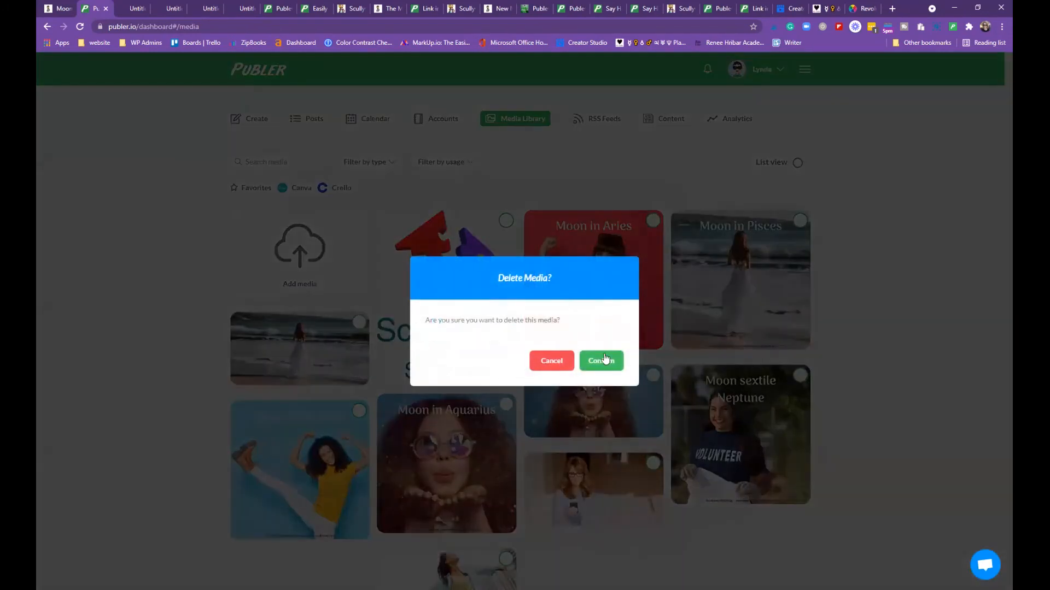
left_click(604, 360)
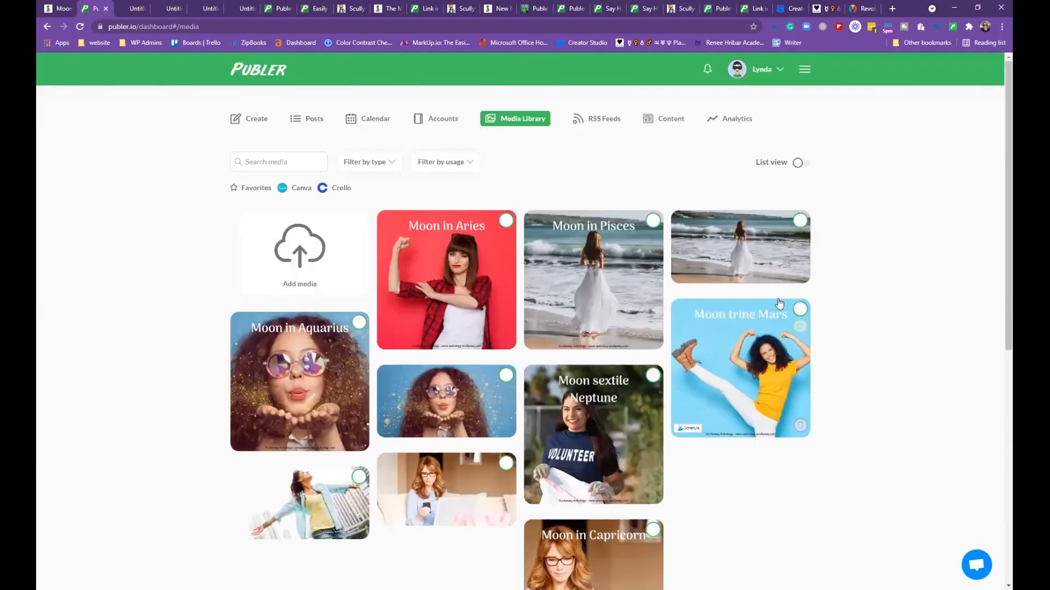
left_click(305, 254)
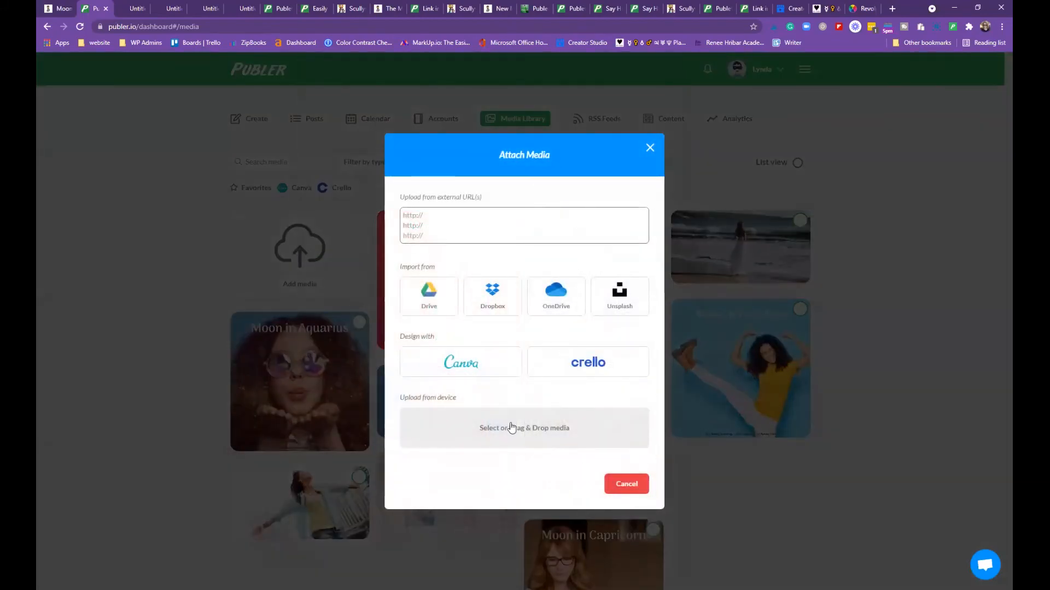
left_click(625, 485)
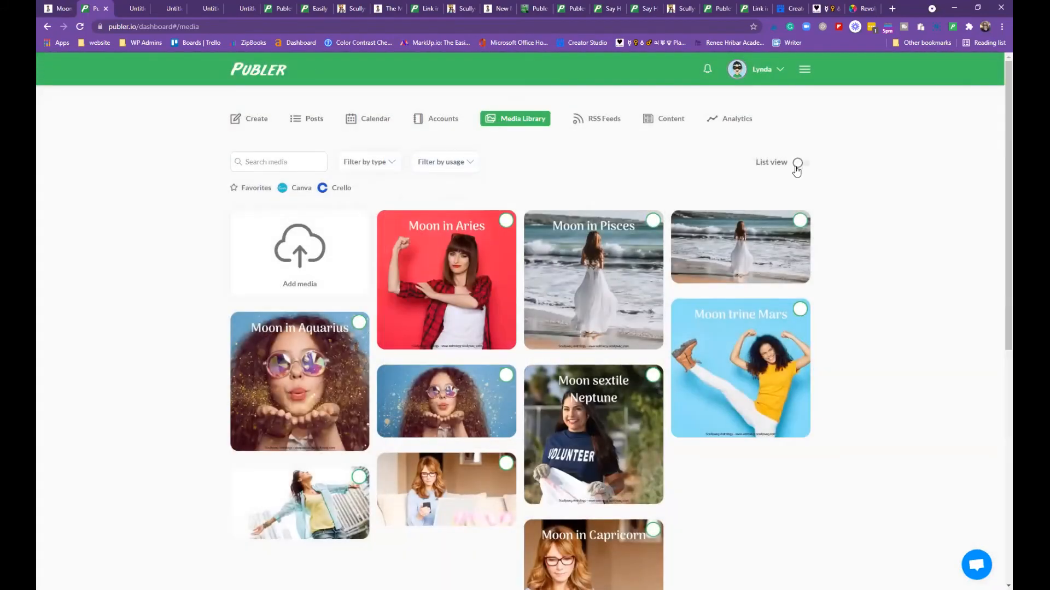
left_click(468, 164)
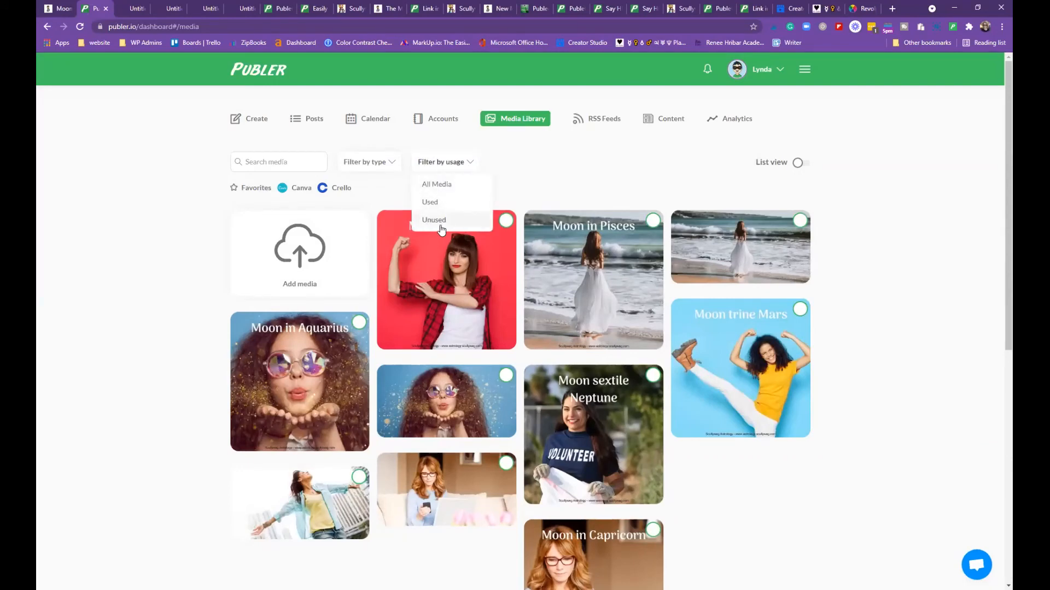
left_click(459, 163)
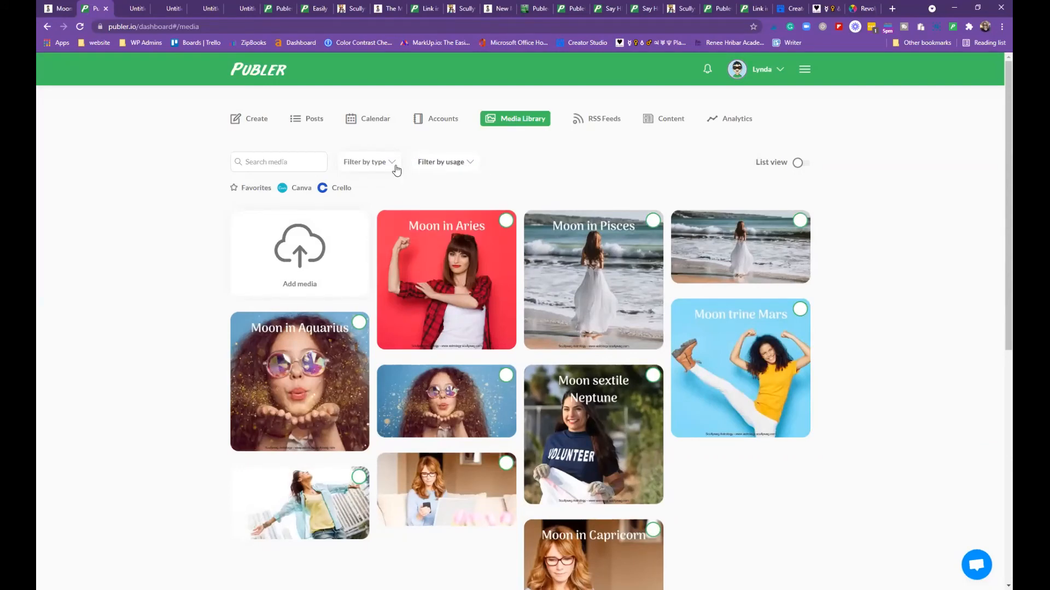
left_click(395, 167)
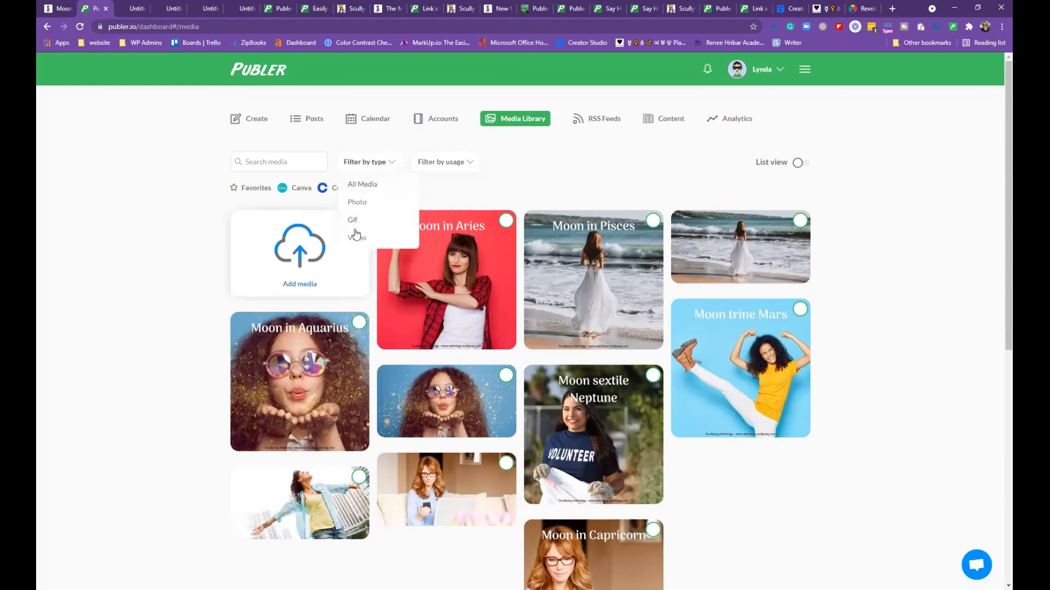
left_click(392, 161)
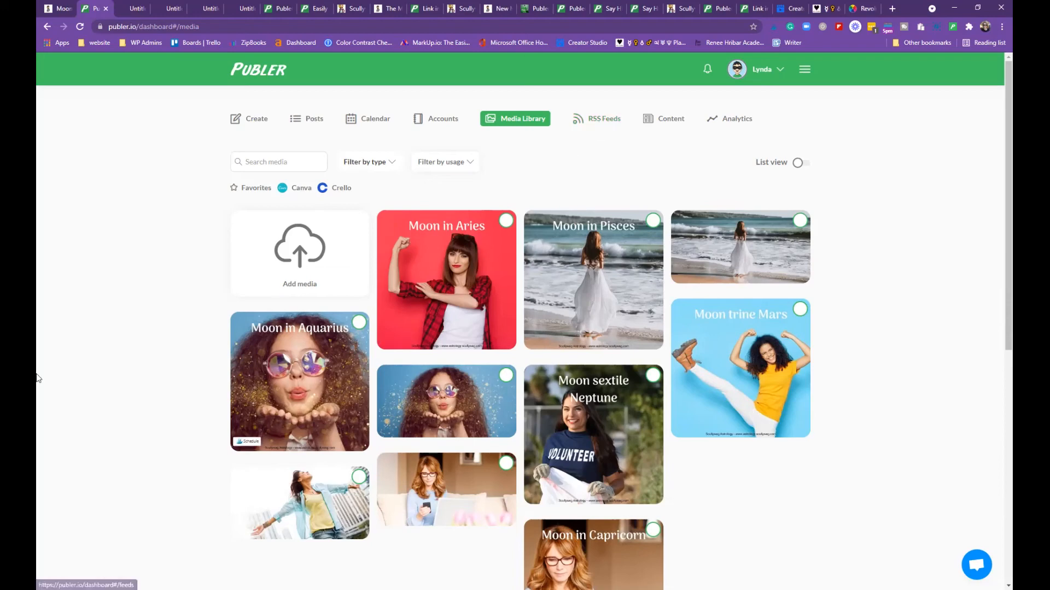
Return to the post composer and choose the Scullywag Services account group
left_click(253, 77)
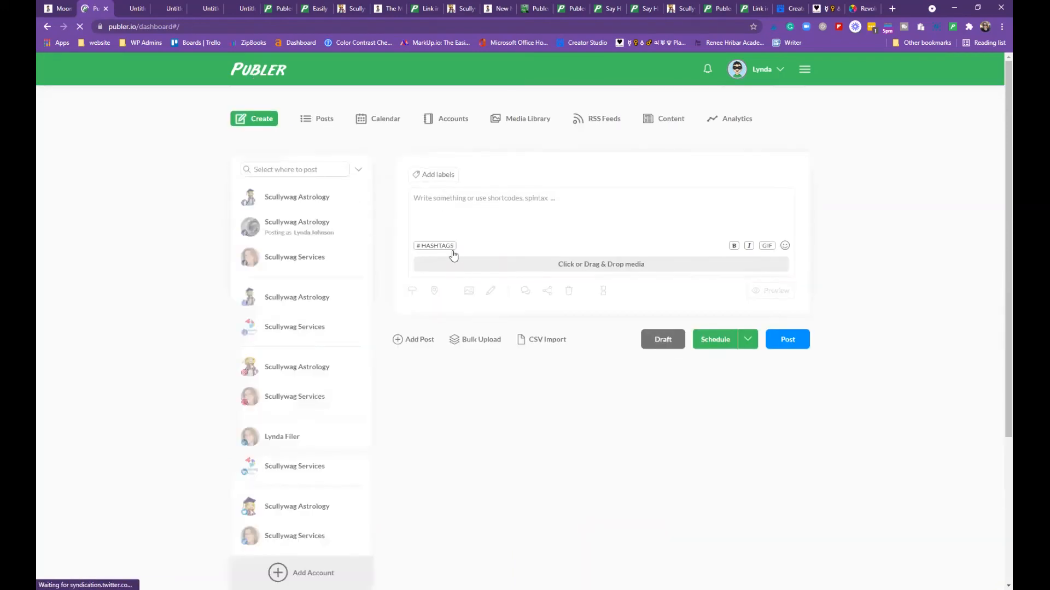
left_click(357, 172)
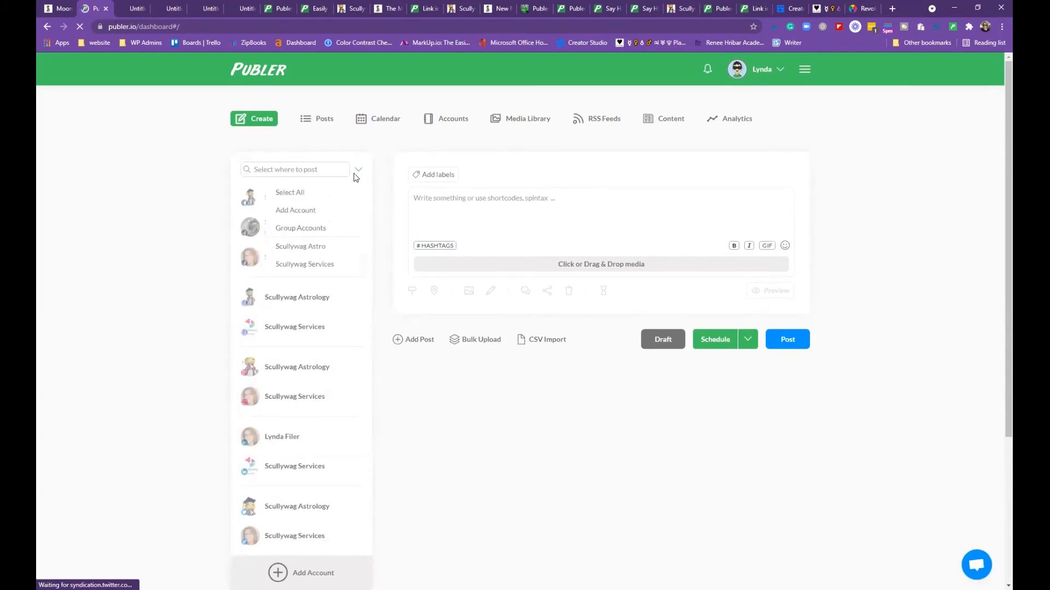
left_click(305, 264)
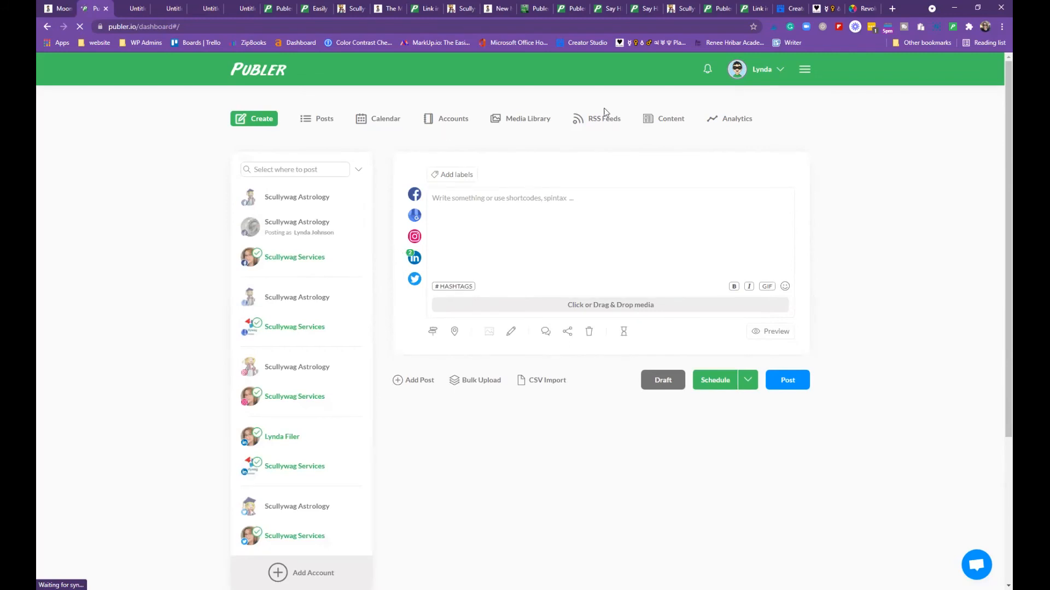
Browse the RSS Feeds articles, then jump back to the newest at the top
left_click(598, 117)
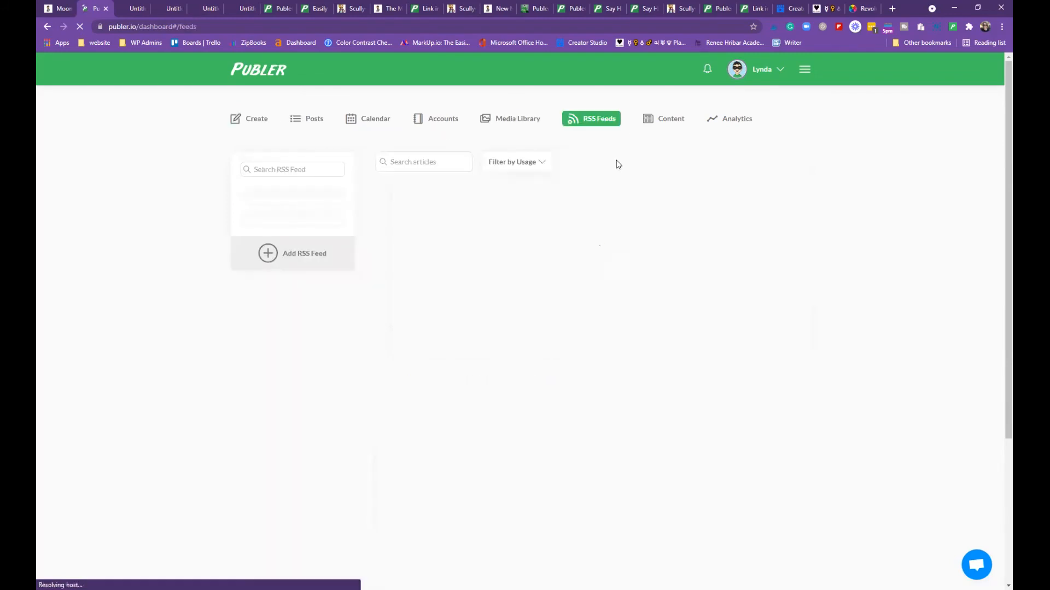
scroll(629, 246, "down", 5)
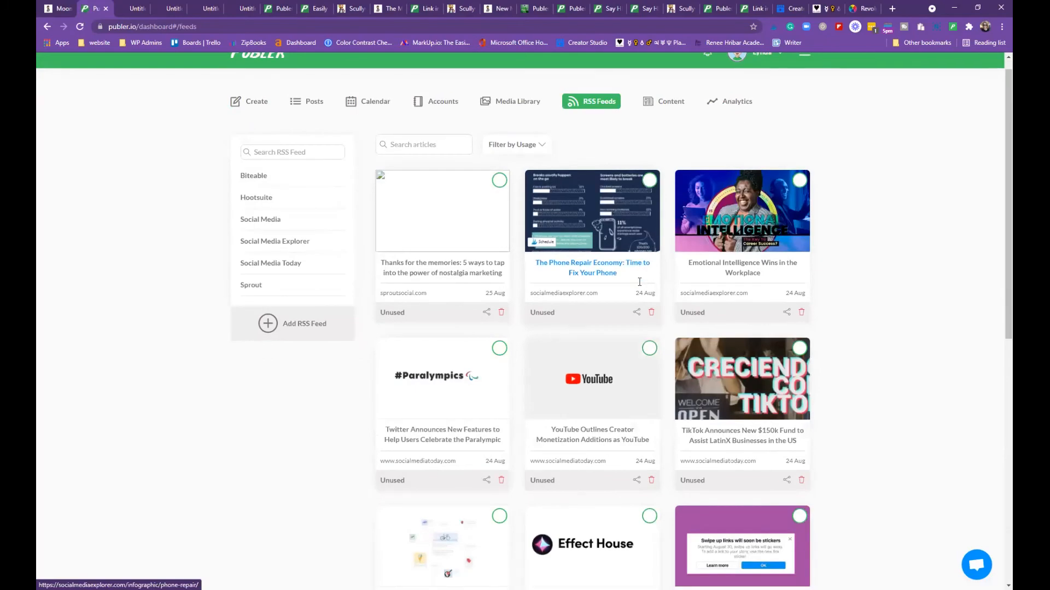
scroll(640, 280, "up", 5)
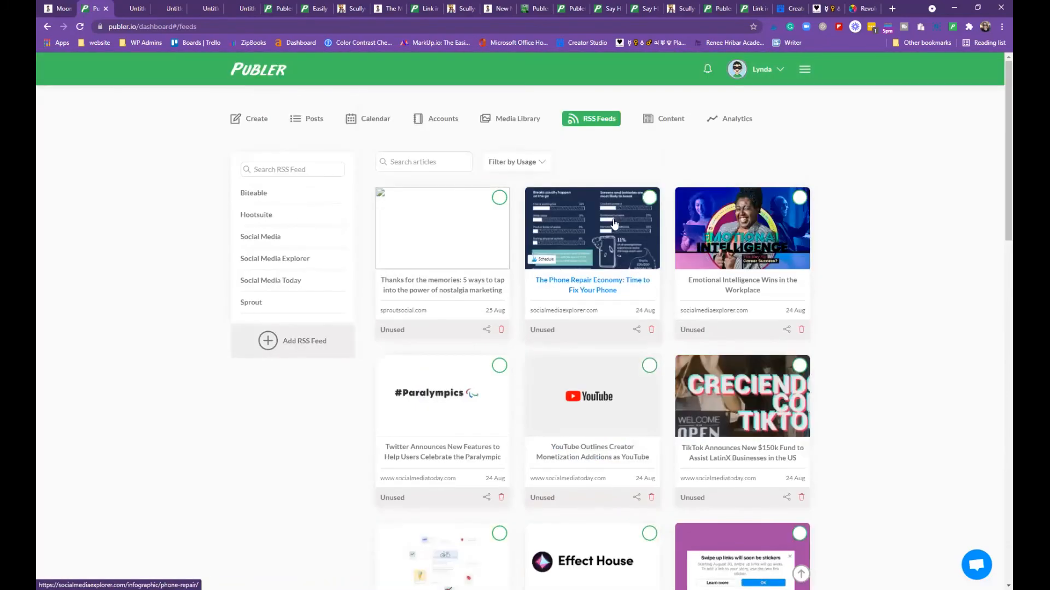
scroll(620, 284, "down", 1)
scroll(620, 284, "down", 15)
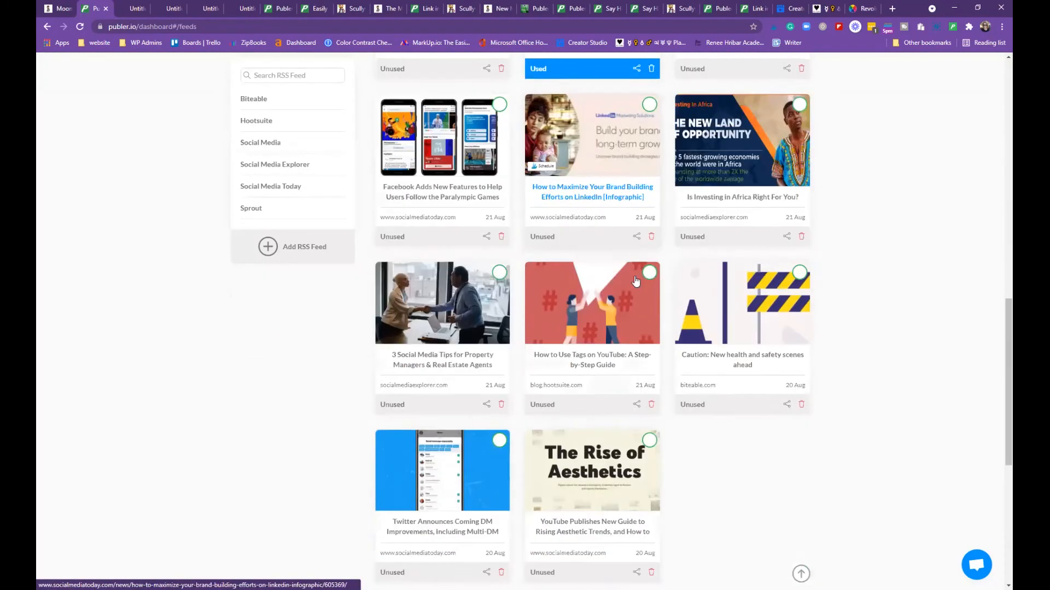
scroll(636, 280, "down", 4)
scroll(636, 281, "down", 12)
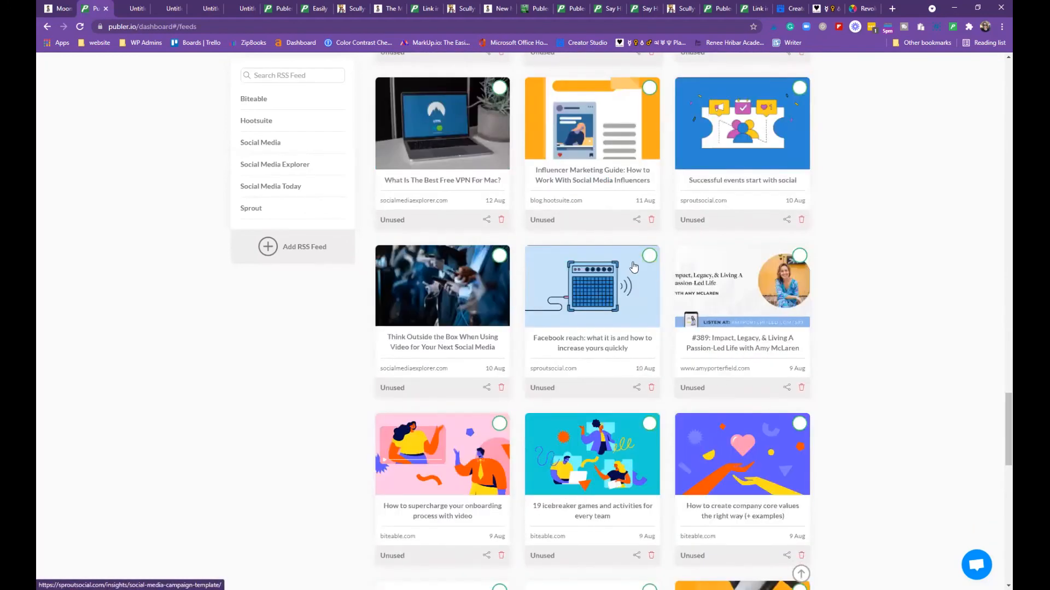
key("Home")
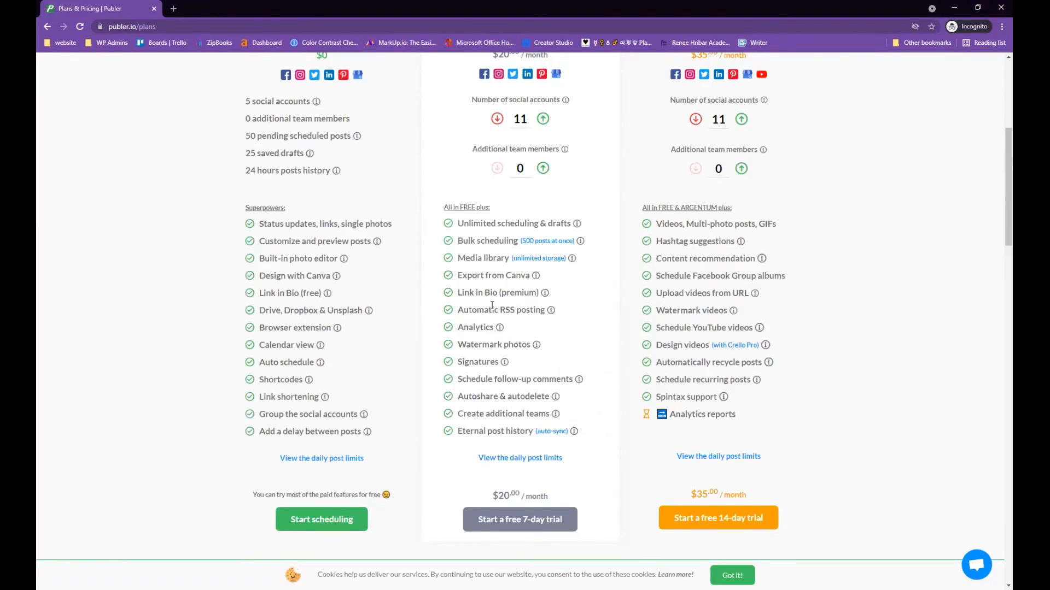
mouse_move(550, 312)
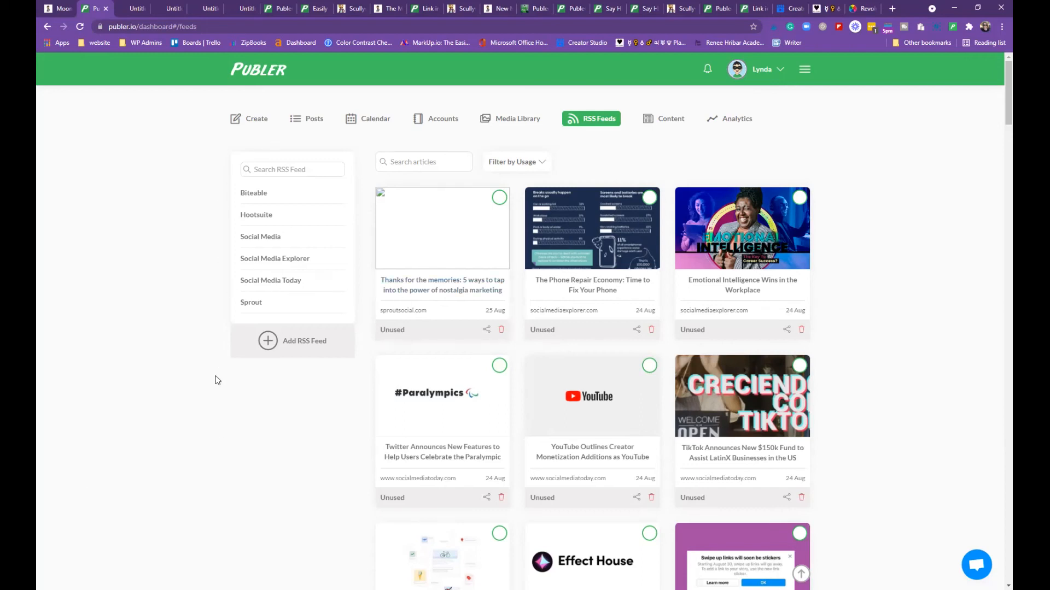
Google 'free social media rss feeds' in a new tab
mouse_move(252, 313)
left_click(891, 8)
type("free soc")
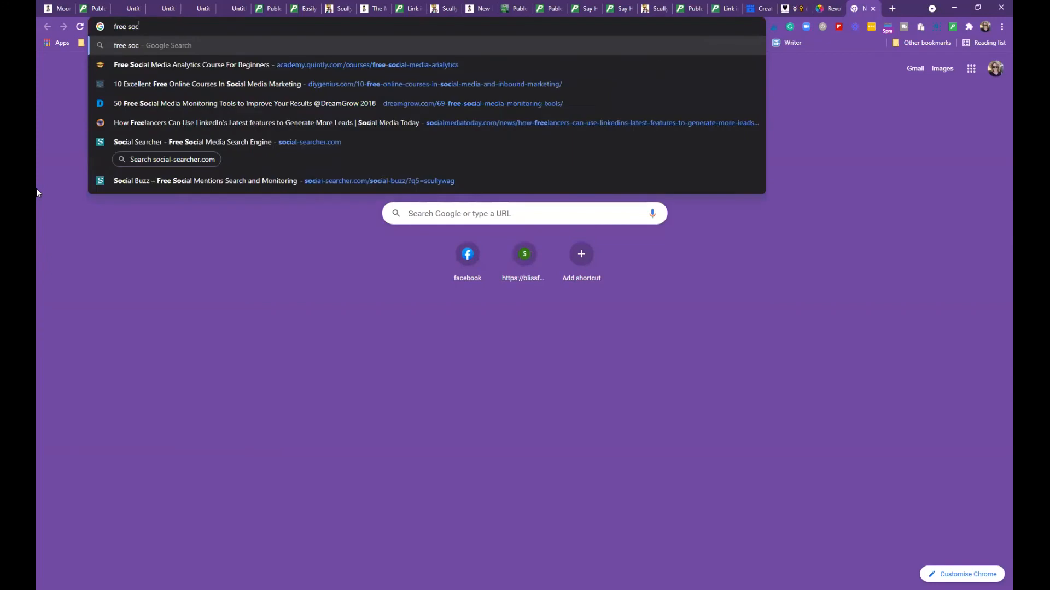
type("ial media ")
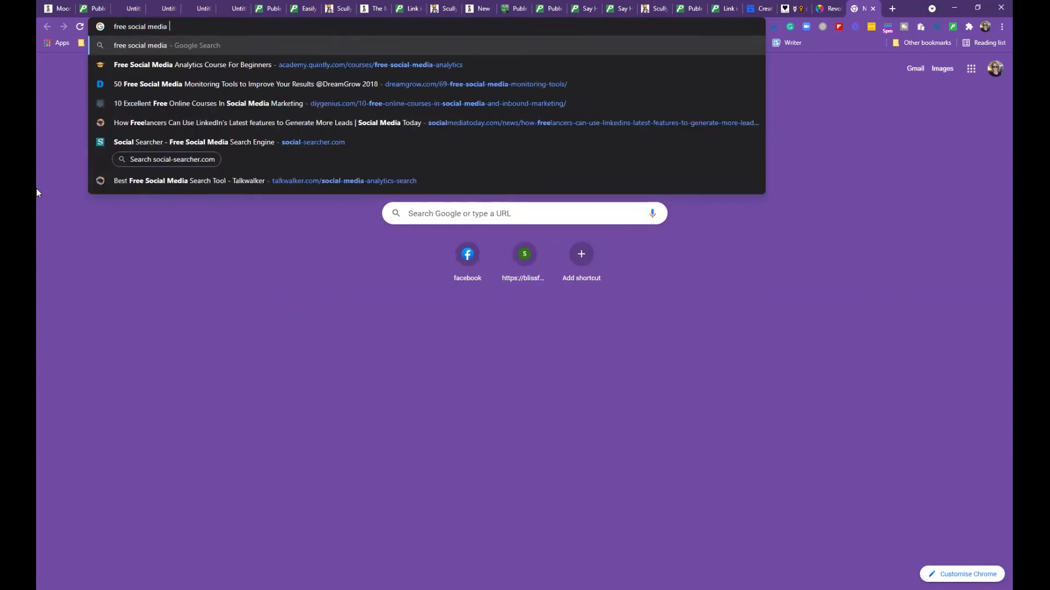
type("rss feeds")
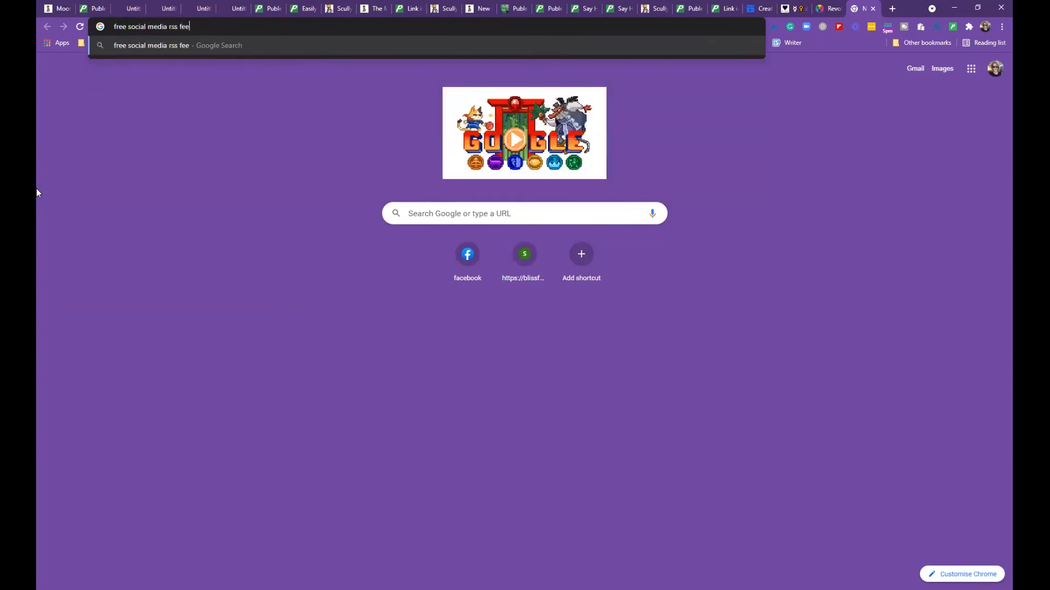
key("Return")
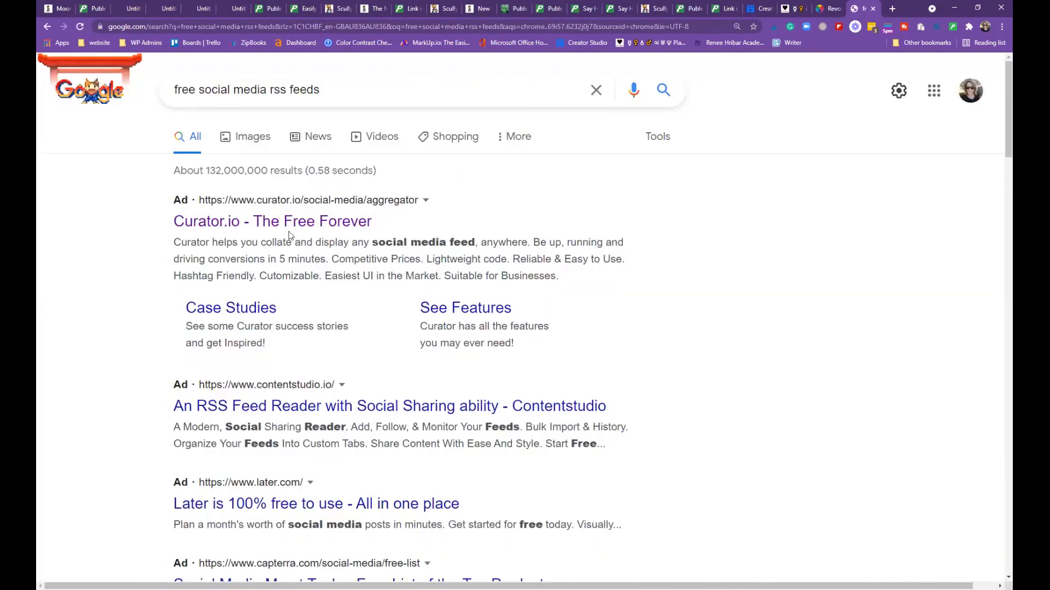
Open Feedspot's Top 100 Social Media RSS Feeds result and scroll through the list
scroll(319, 249, "down", 3)
left_click(311, 251)
scroll(320, 235, "down", 3)
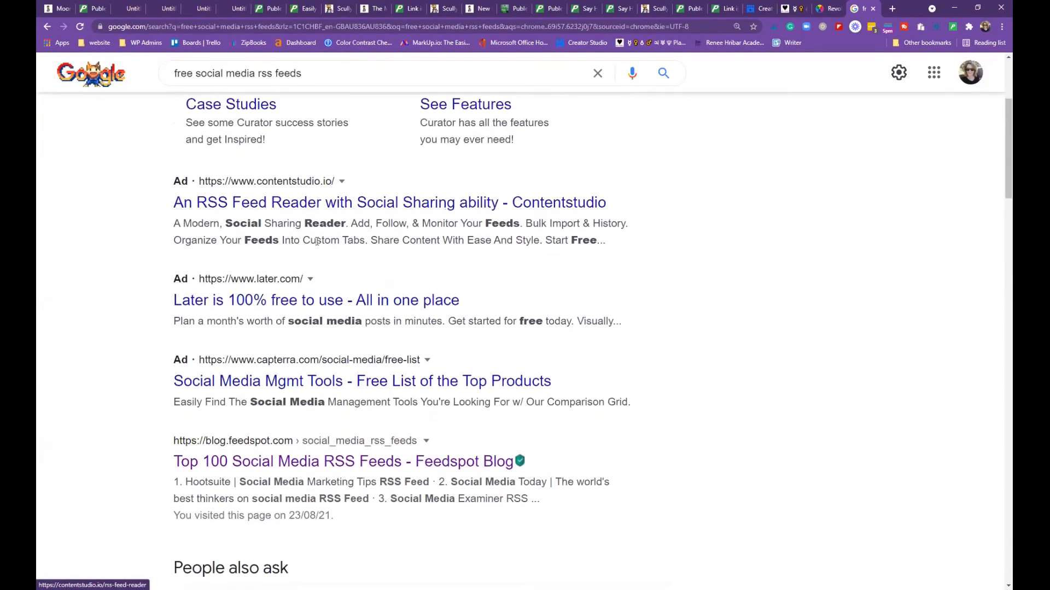
scroll(323, 236, "down", 1)
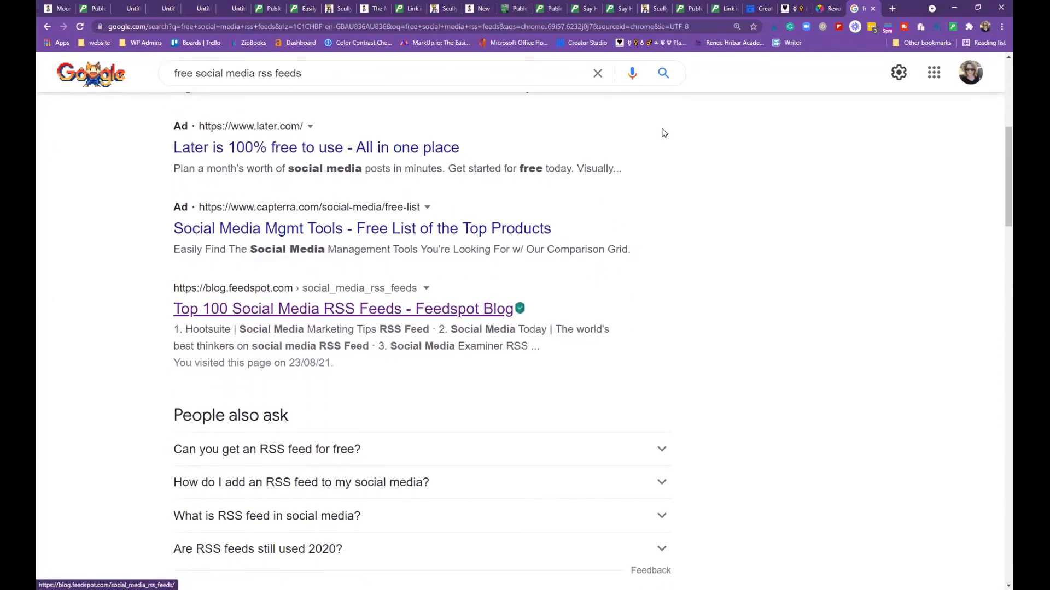
scroll(666, 188, "down", 2)
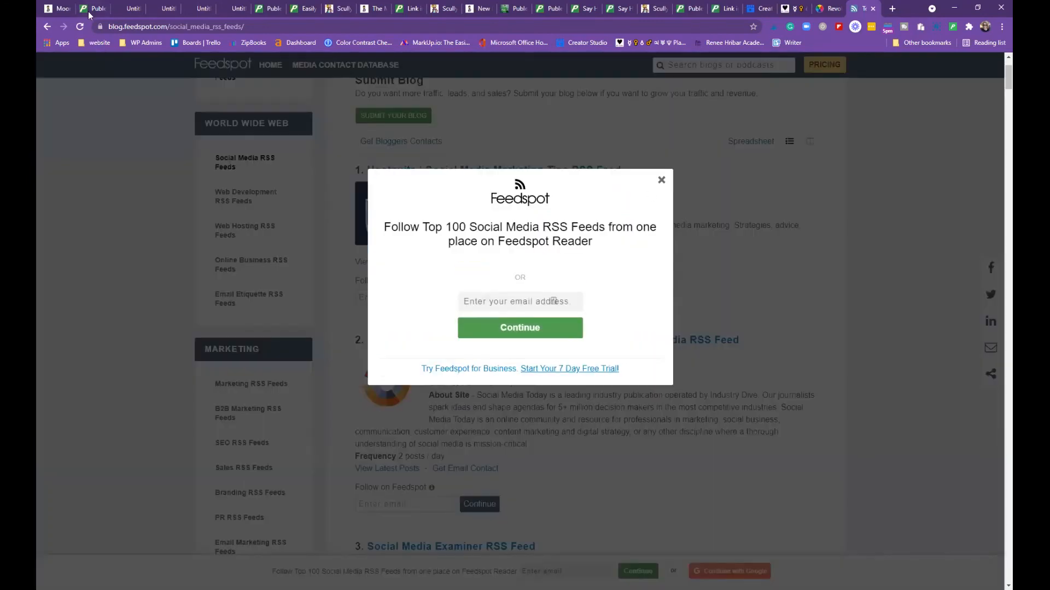
Open the Buffer Blog RSS feed from the Feedspot list of social media feeds
left_click(89, 10)
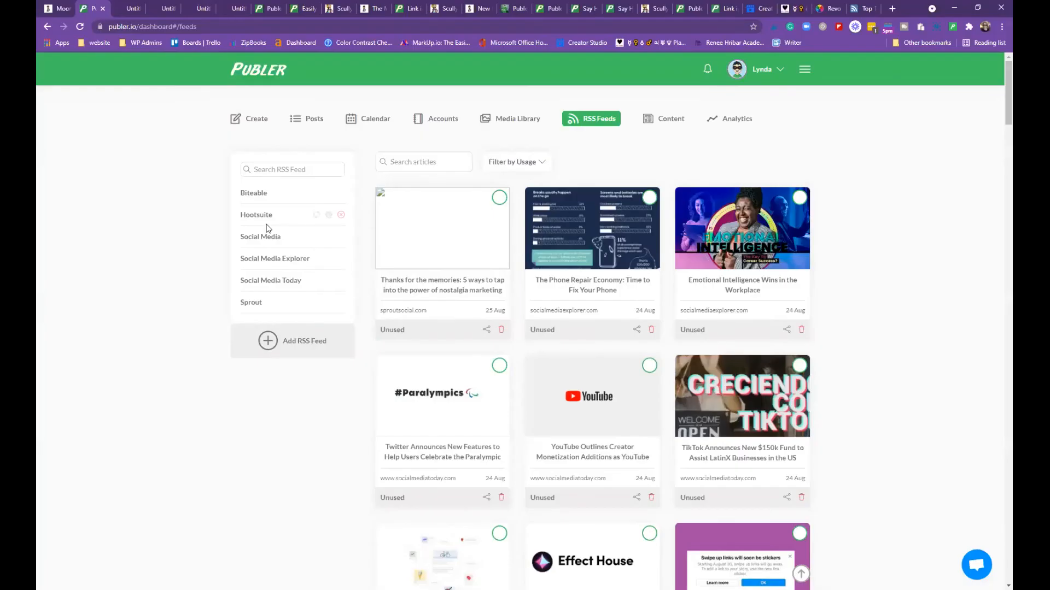
left_click(865, 9)
scroll(623, 261, "down", 7)
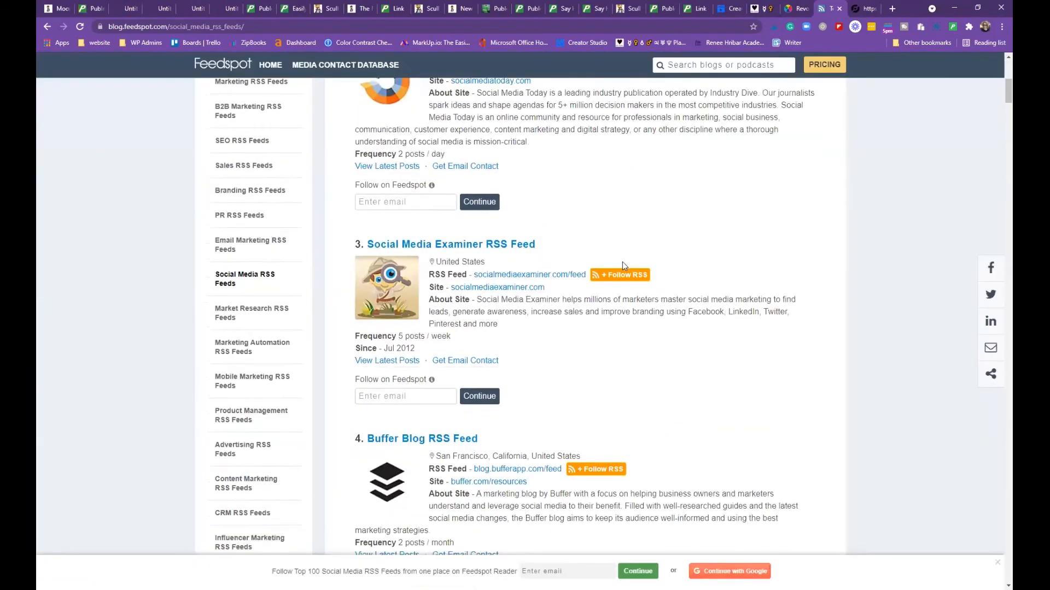
scroll(622, 262, "down", 1)
scroll(544, 217, "up", 1)
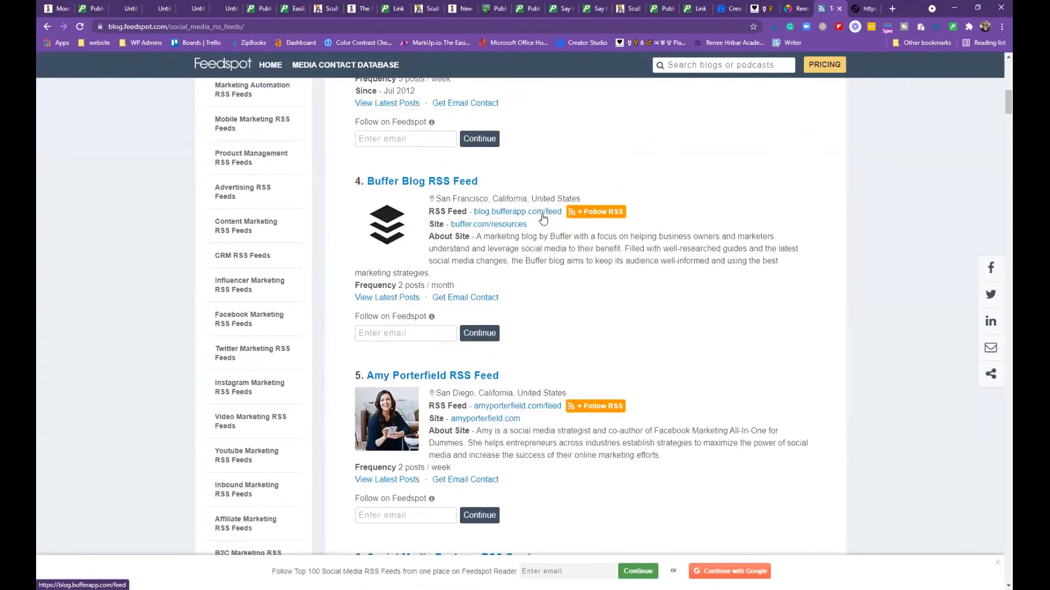
left_click(543, 216)
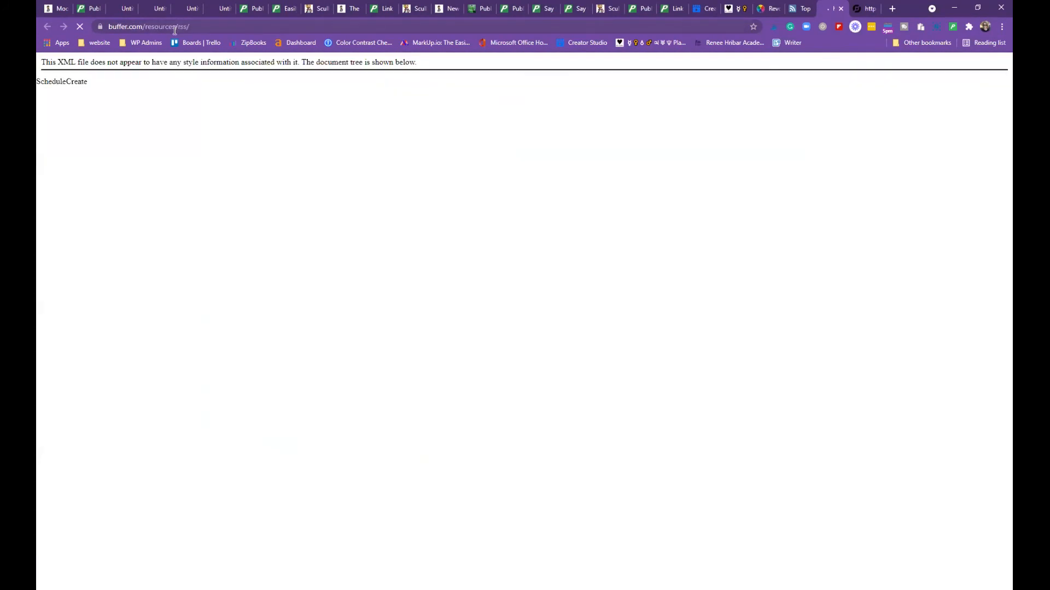
Copy the buffer.com/resources/rss/ feed address and return to Publer's RSS Feeds page
left_click(173, 26)
right_click(173, 25)
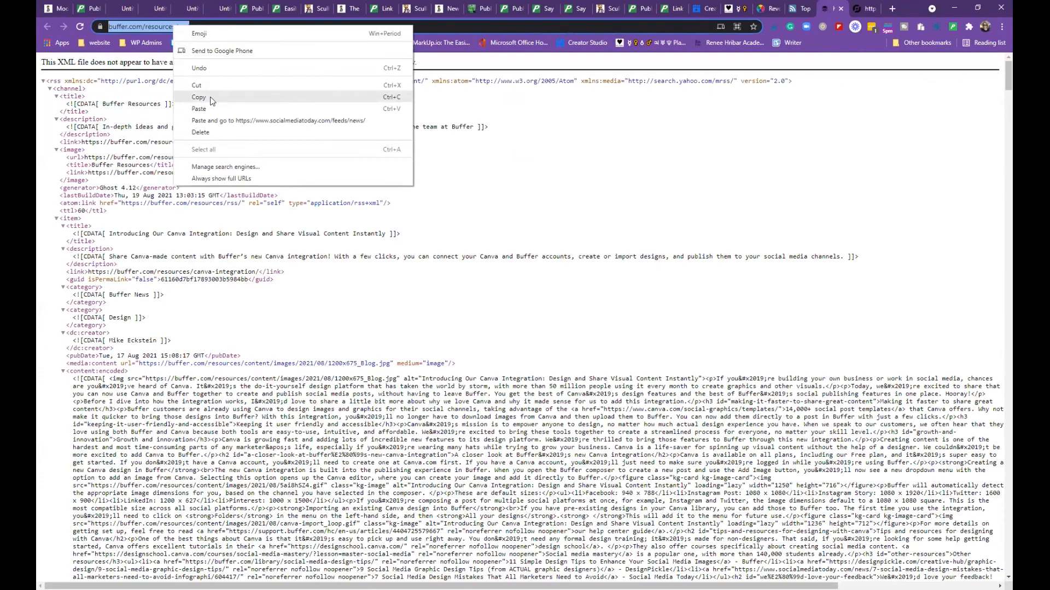
left_click(198, 98)
left_click(84, 8)
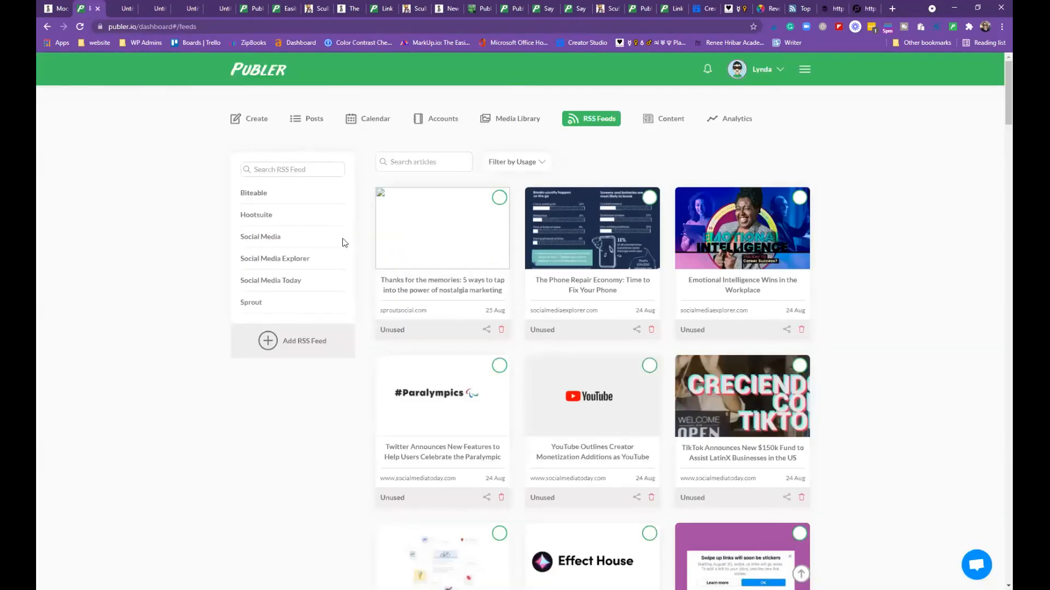
left_click(301, 343)
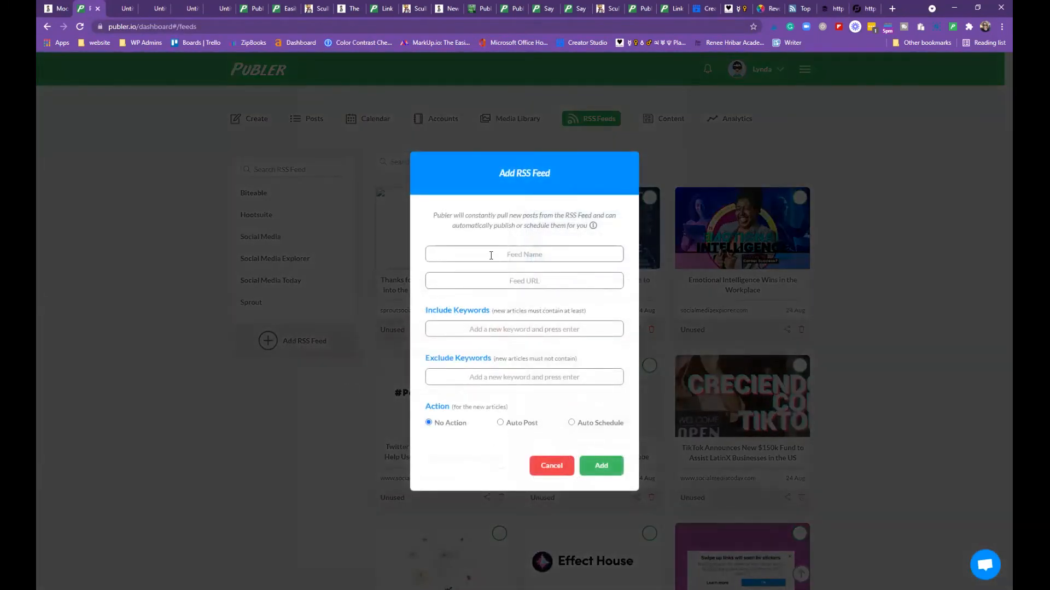
left_click(524, 254)
type("Buffer")
right_click(506, 283)
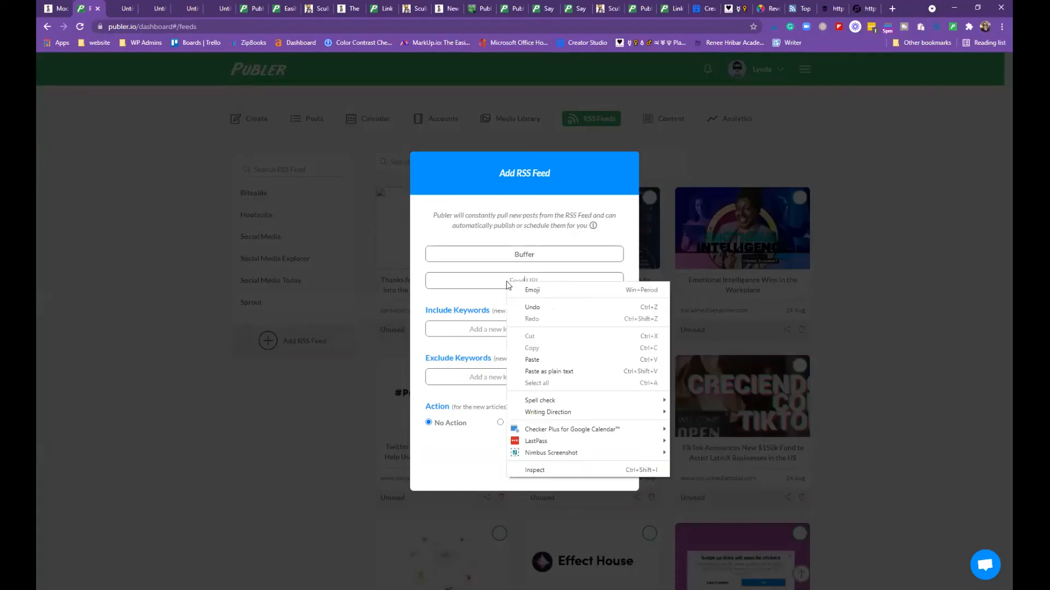
left_click(530, 359)
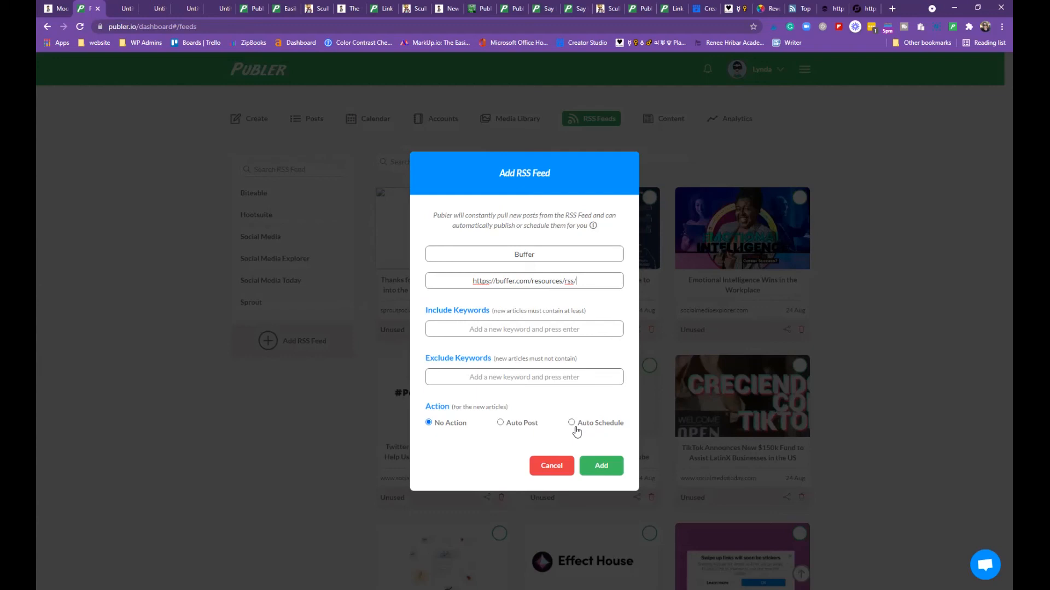
left_click(603, 466)
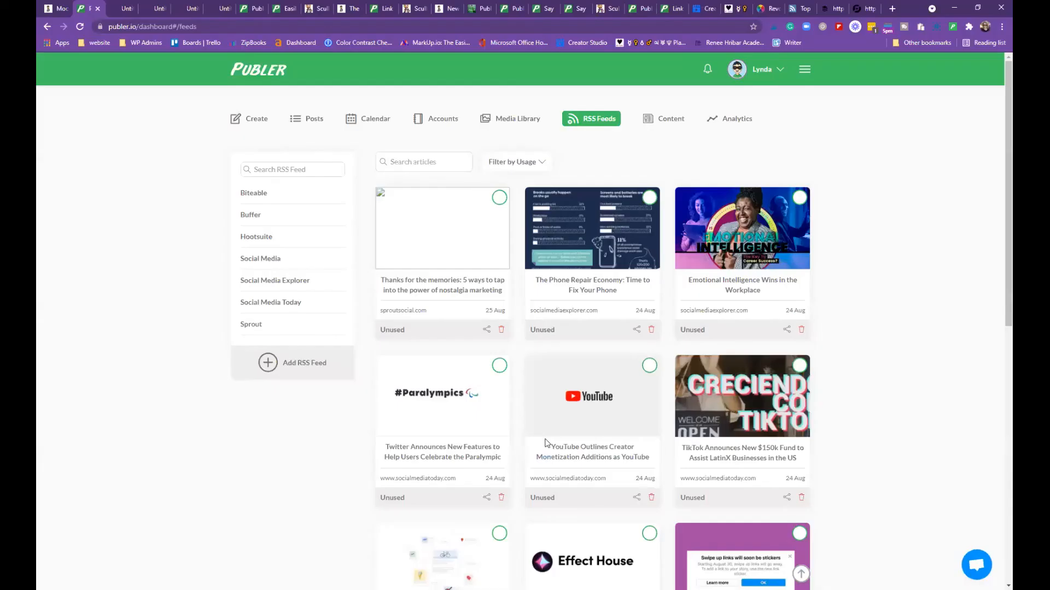
Browse the Buffer and Biteable feeds' articles, then go back to articles from all feeds
scroll(369, 390, "down", 1)
scroll(306, 329, "up", 1)
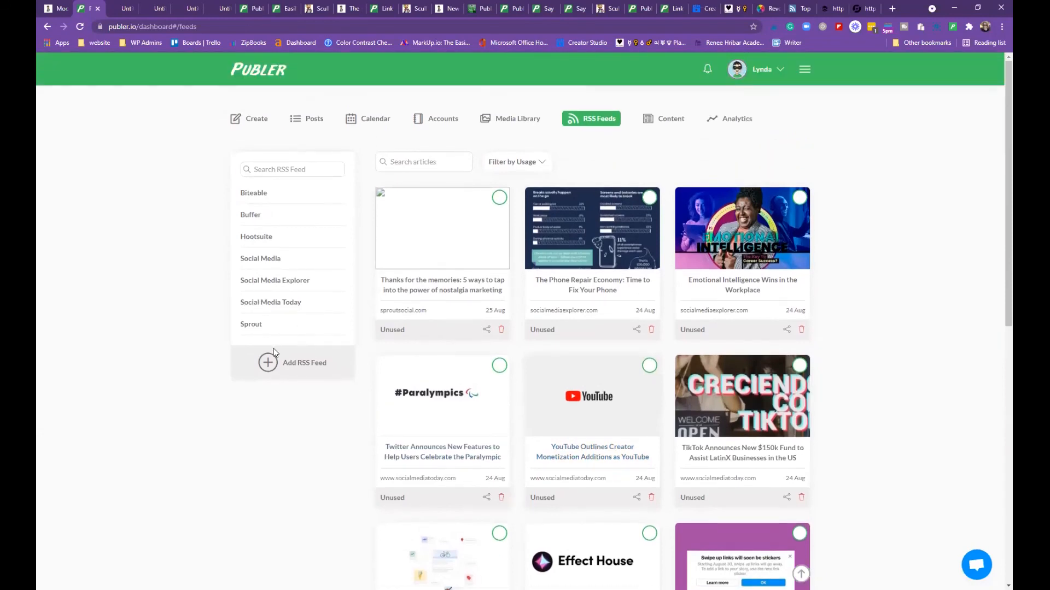
left_click(252, 216)
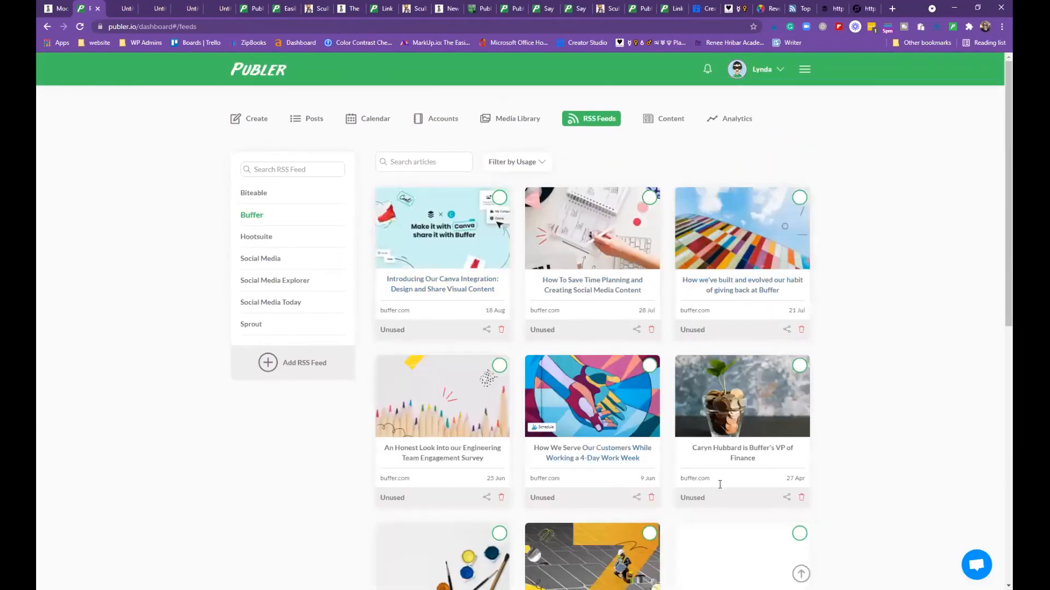
scroll(607, 486, "down", 5)
scroll(607, 486, "down", 2)
scroll(598, 485, "up", 7)
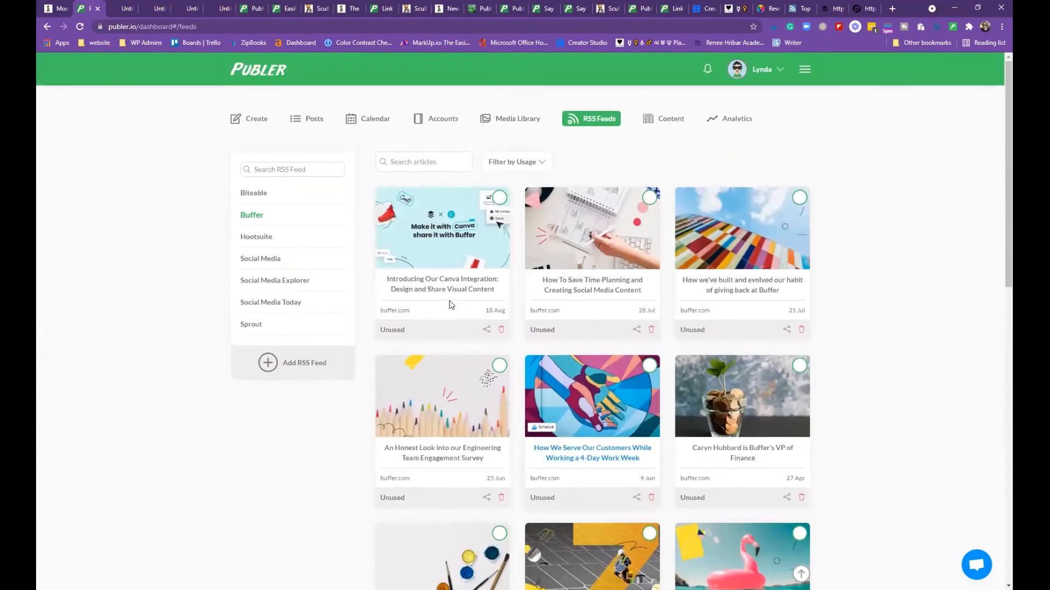
left_click(250, 194)
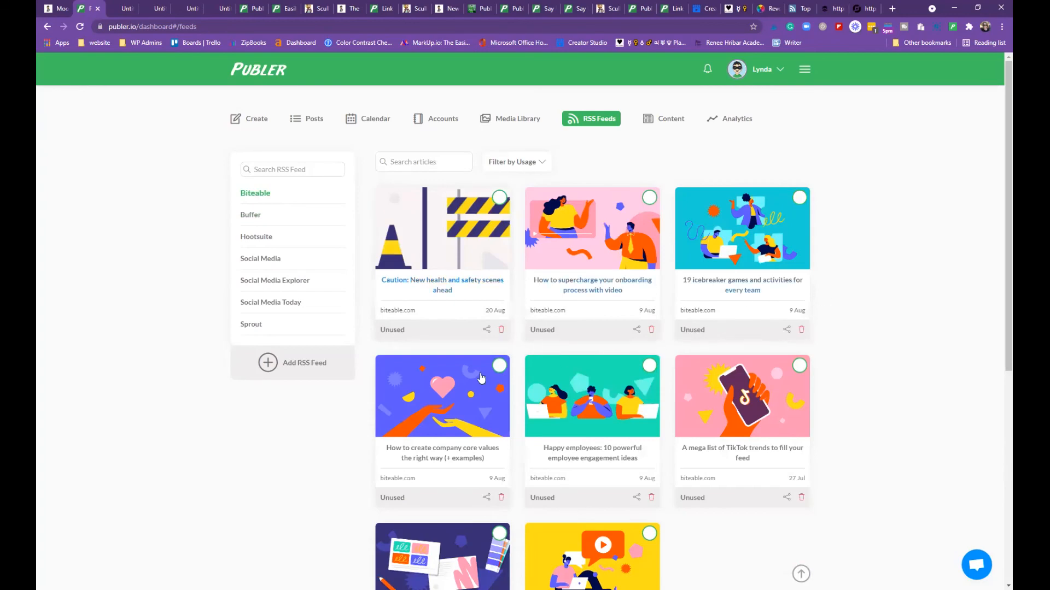
scroll(644, 526, "down", 2)
scroll(656, 514, "down", 4)
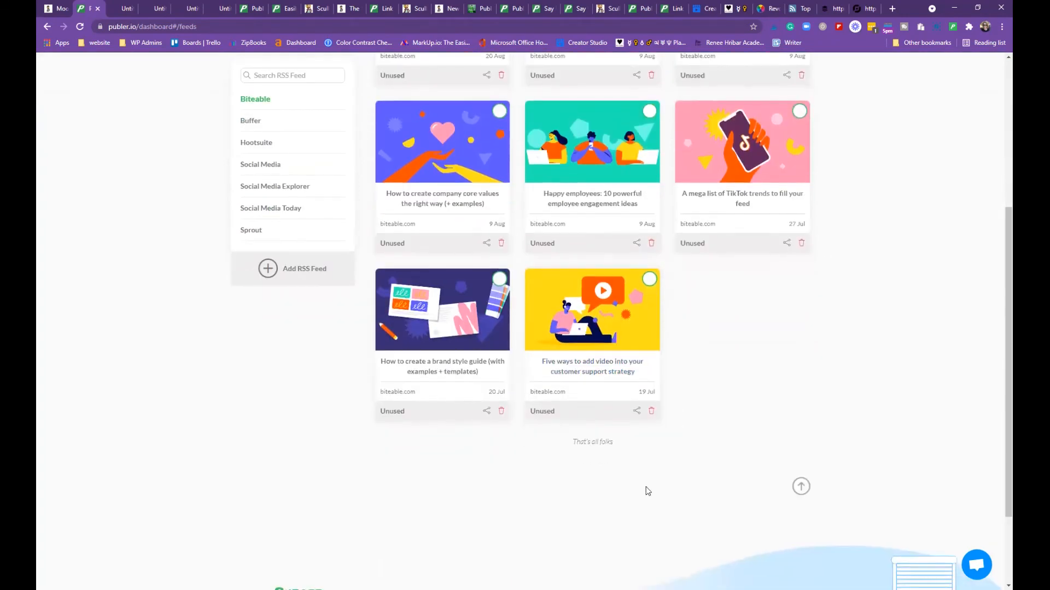
scroll(644, 490, "up", 6)
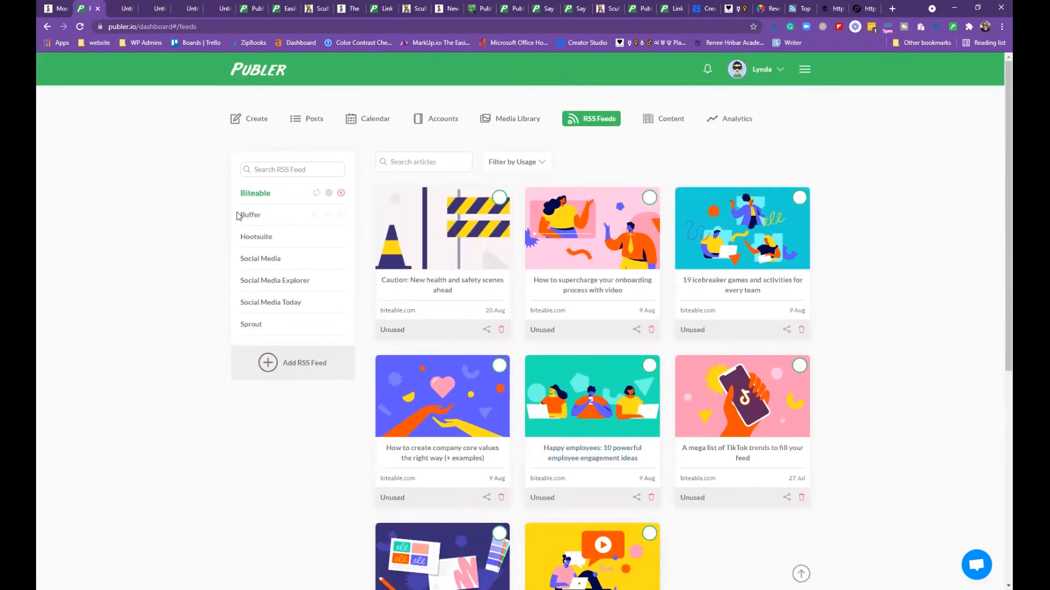
left_click(256, 200)
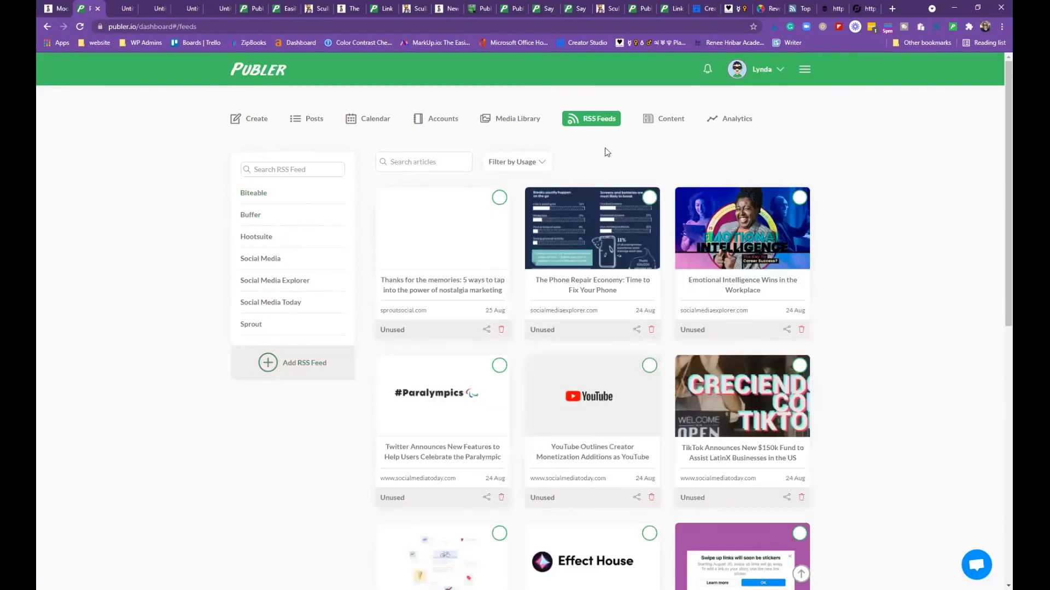
scroll(914, 523, "down", 1)
scroll(914, 524, "down", 10)
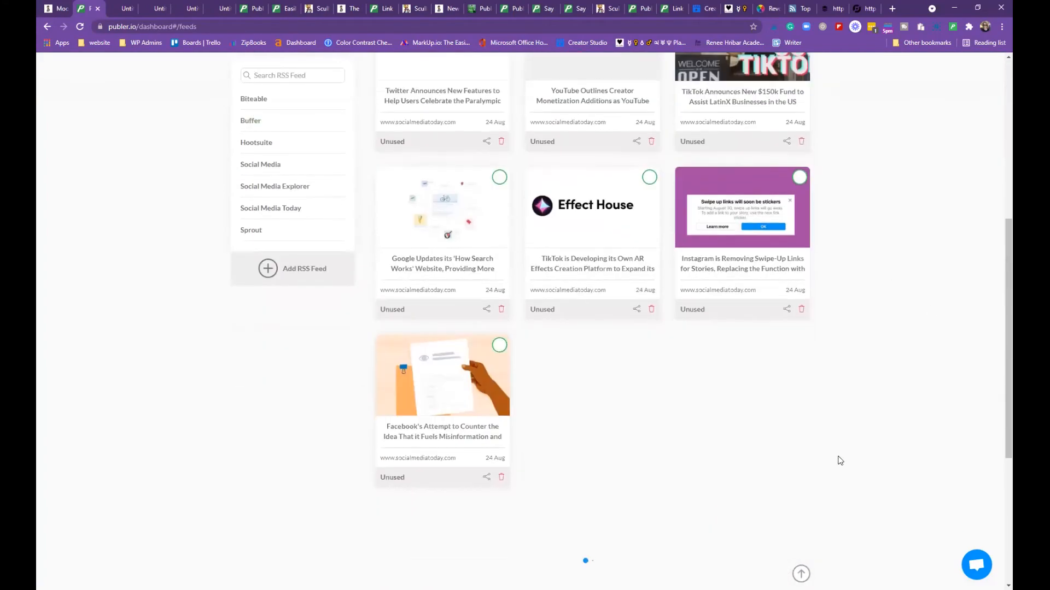
scroll(842, 463, "down", 2)
scroll(843, 458, "up", 13)
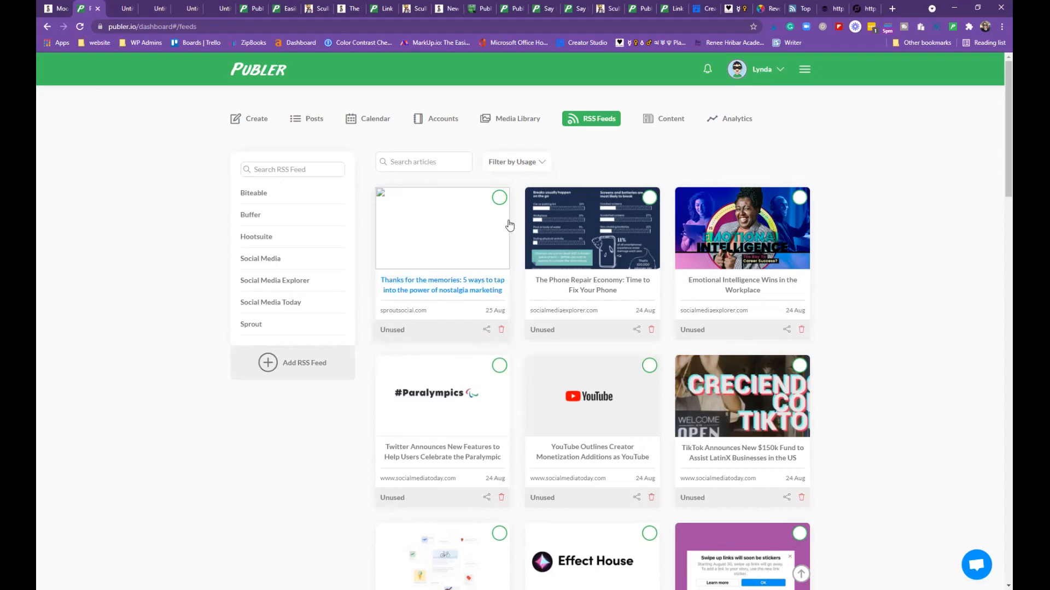
Filter articles by usage to Used, then Unused, and share the nostalgia-marketing article into a new post
left_click(548, 162)
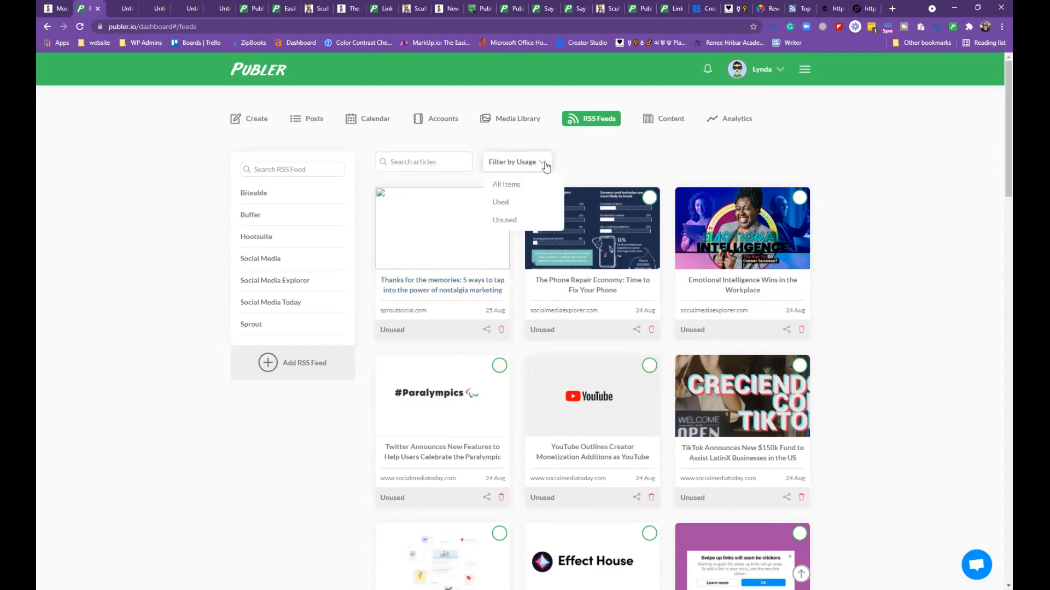
left_click(528, 203)
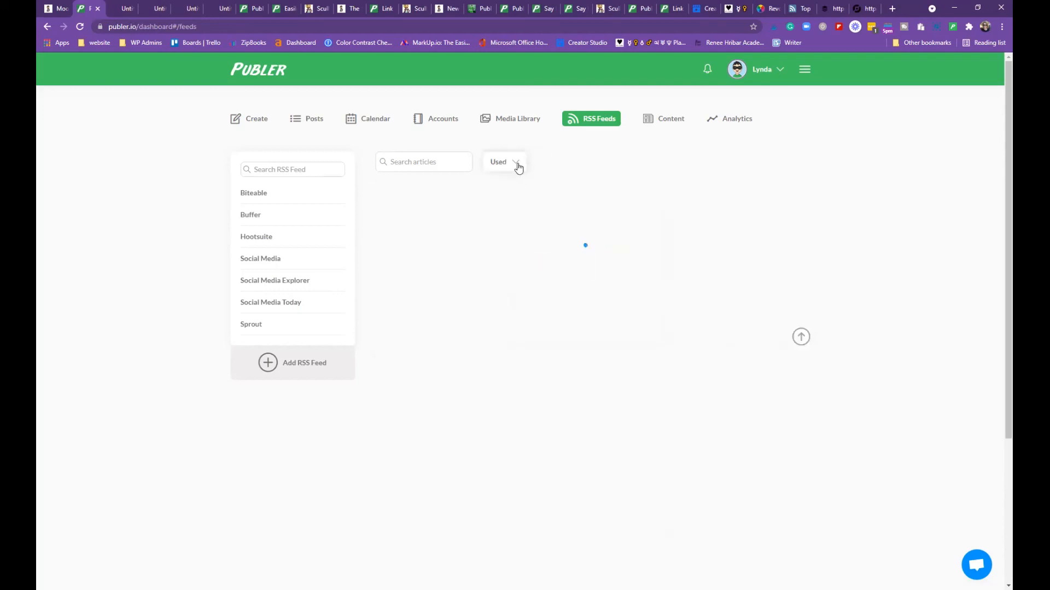
left_click(518, 165)
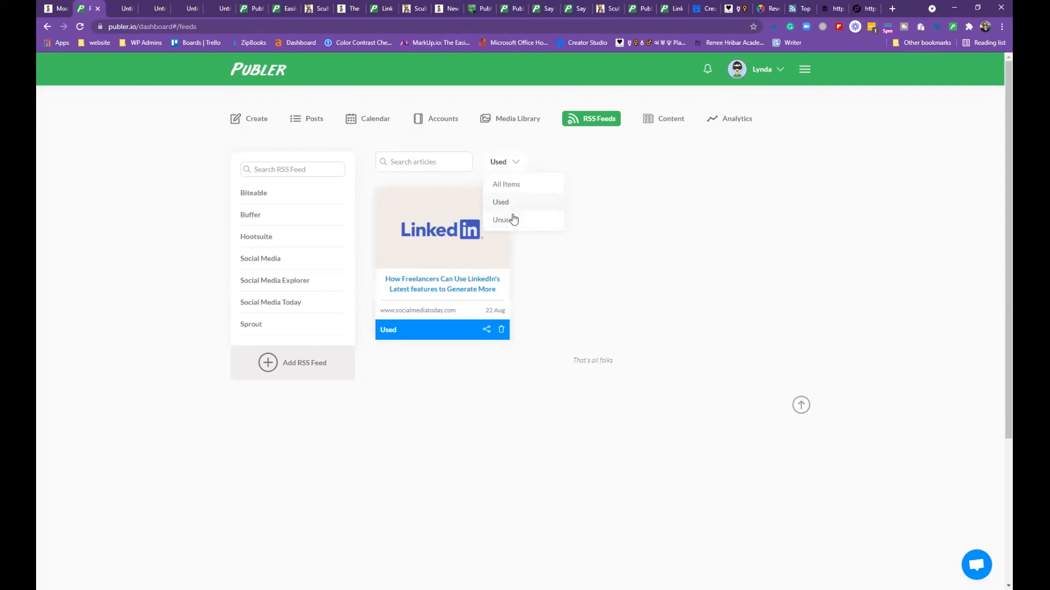
left_click(509, 219)
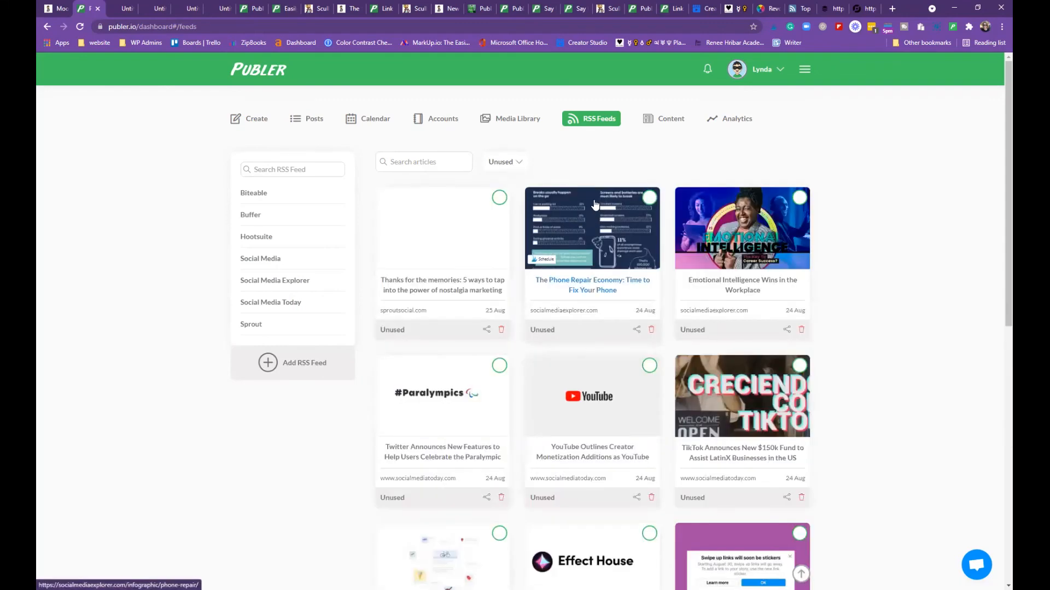
left_click(486, 331)
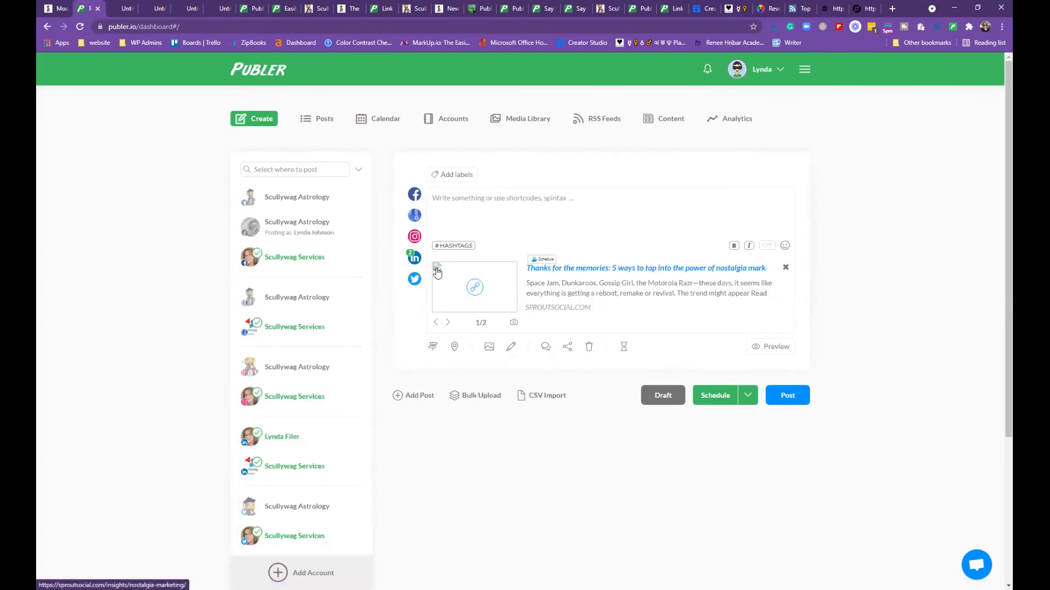
Switch the link preview to its second image (2/2)
left_click(448, 324)
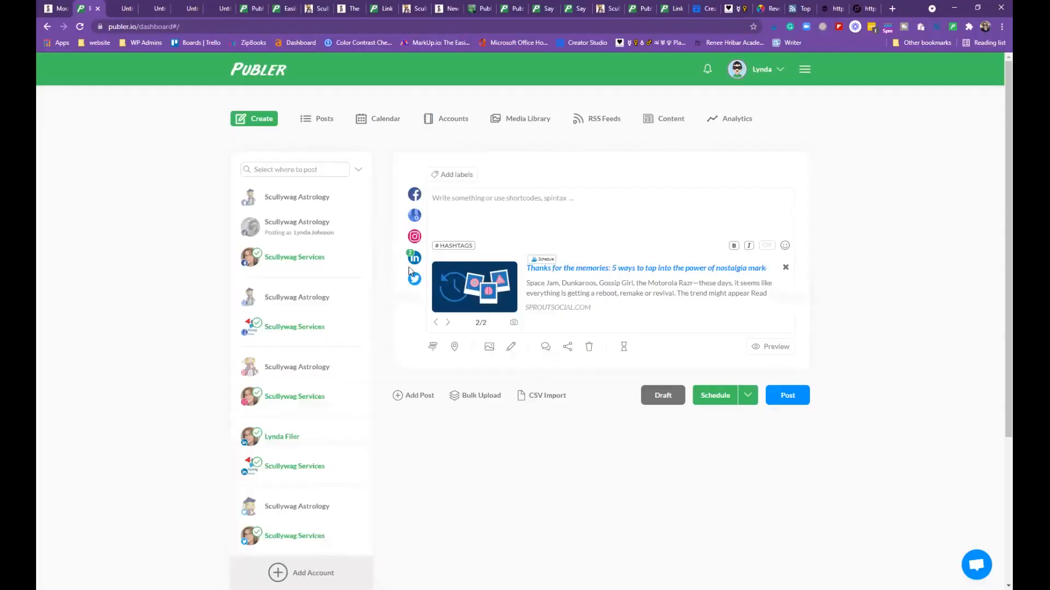
scroll(254, 426, "down", 2)
scroll(256, 431, "up", 2)
Remove the Scullywag Services Google and Instagram accounts from the post
left_click(264, 324)
mouse_move(426, 202)
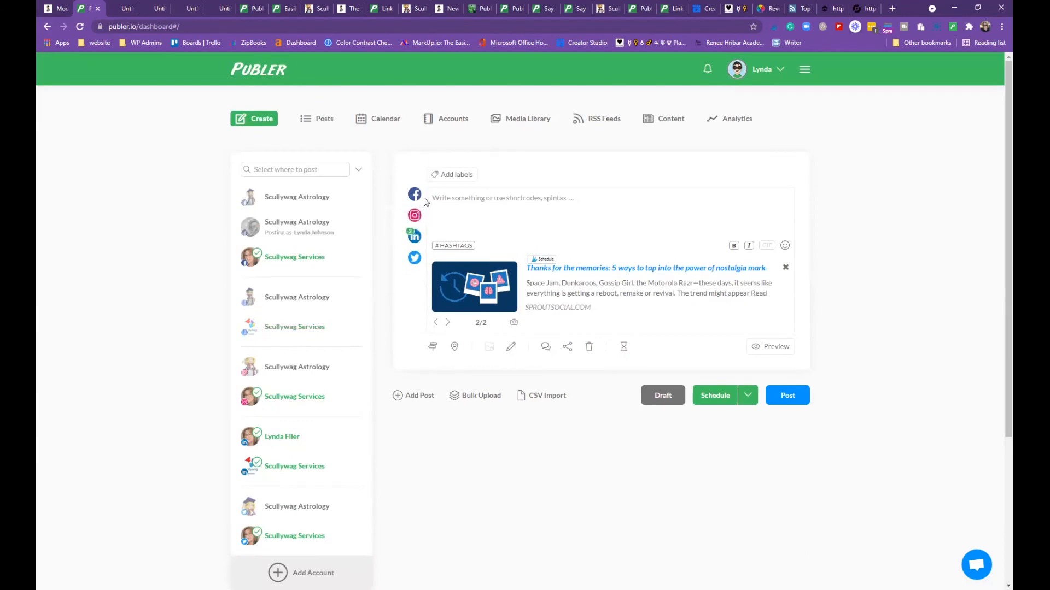
left_click(256, 395)
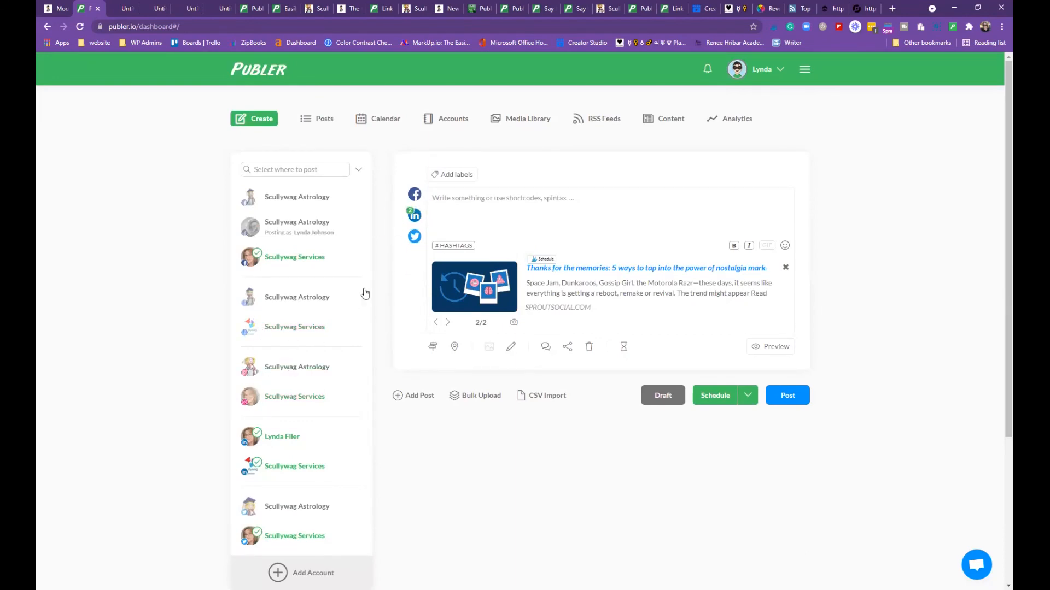
mouse_move(420, 221)
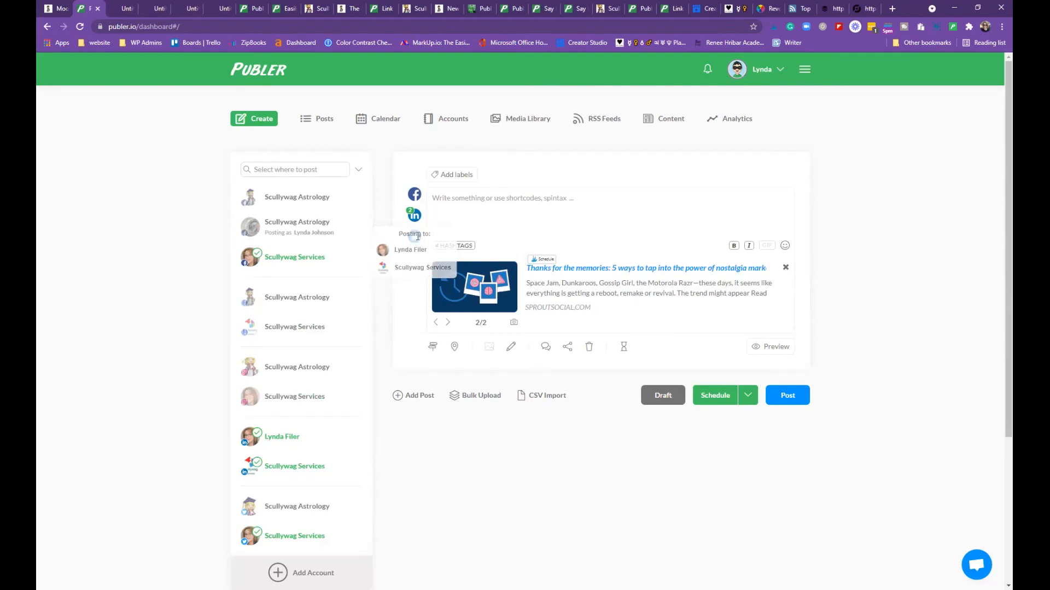
mouse_move(420, 245)
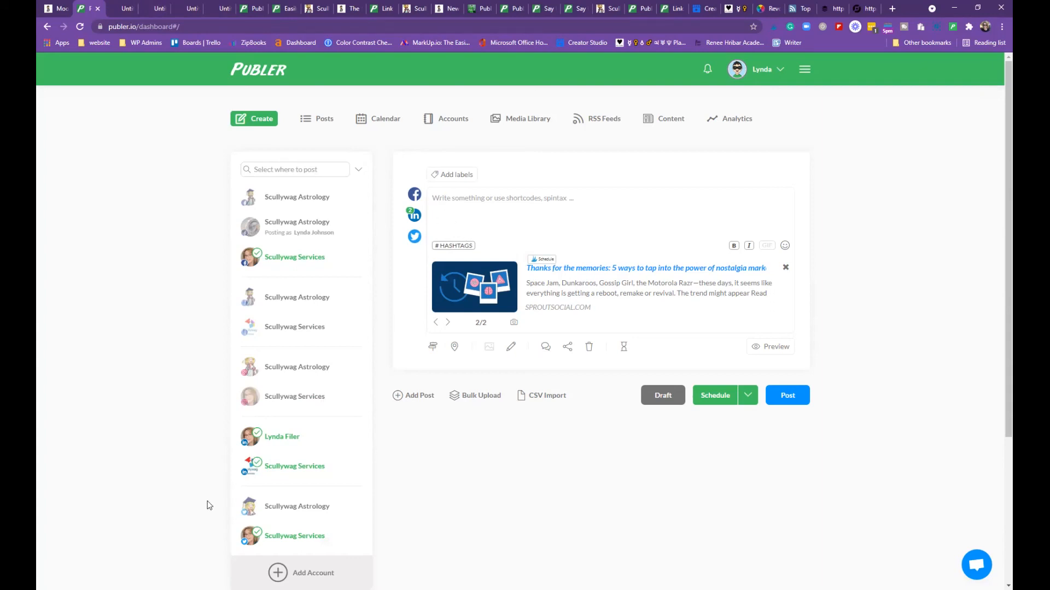
Type the hashtags #marketing #nostalgiamarketing #digitalmarketing into the post
type("#")
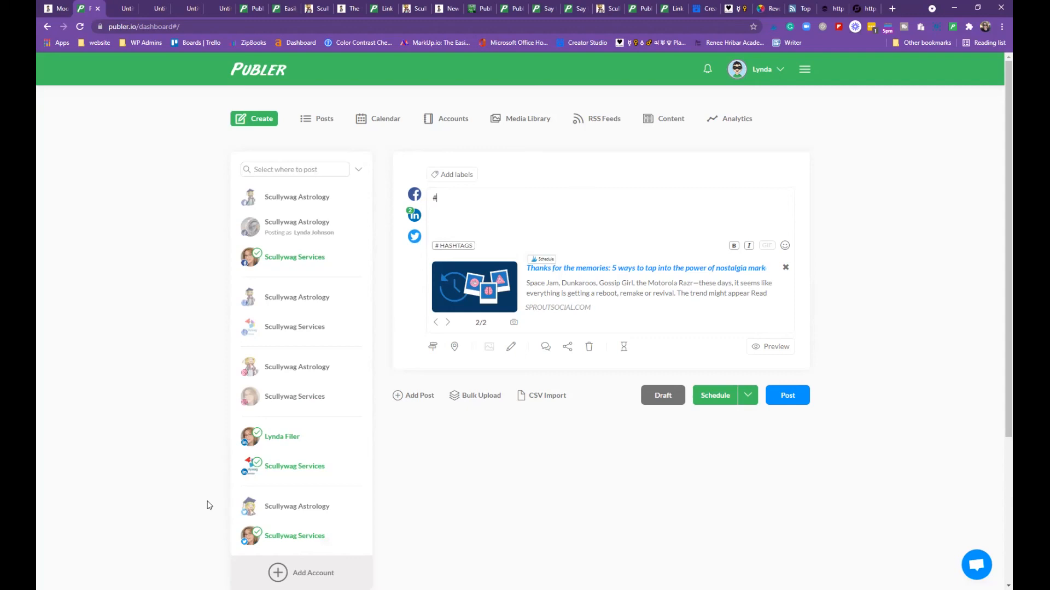
type("marketing #nostag")
key("BackSpace")
type("lglamarketing")
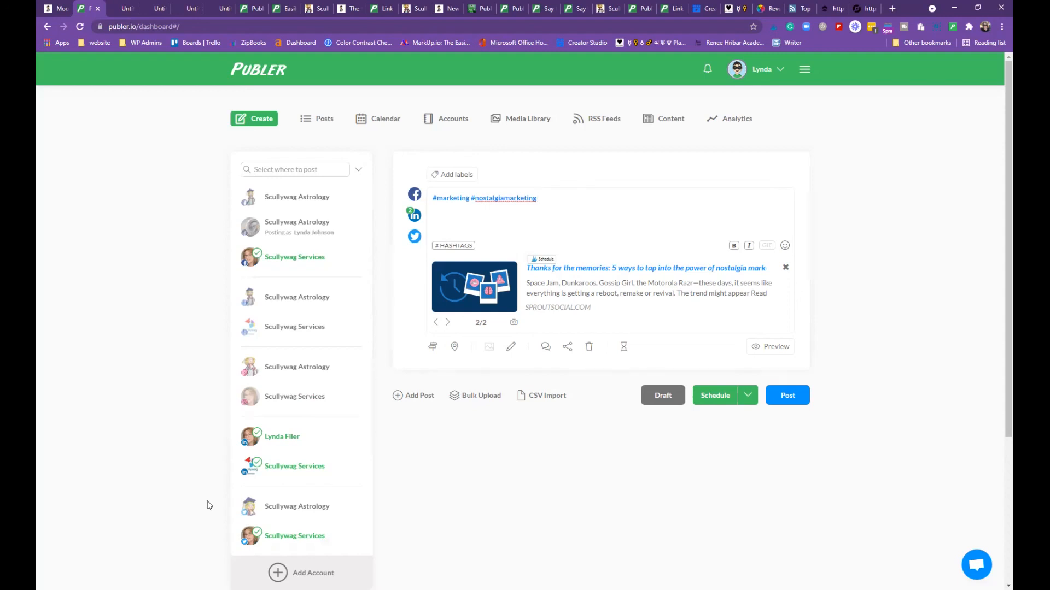
type(" #digitalmarketing")
Paste the article title above the hashtags and show the scheduling options
left_click(433, 198)
key("Return")
key("Return")
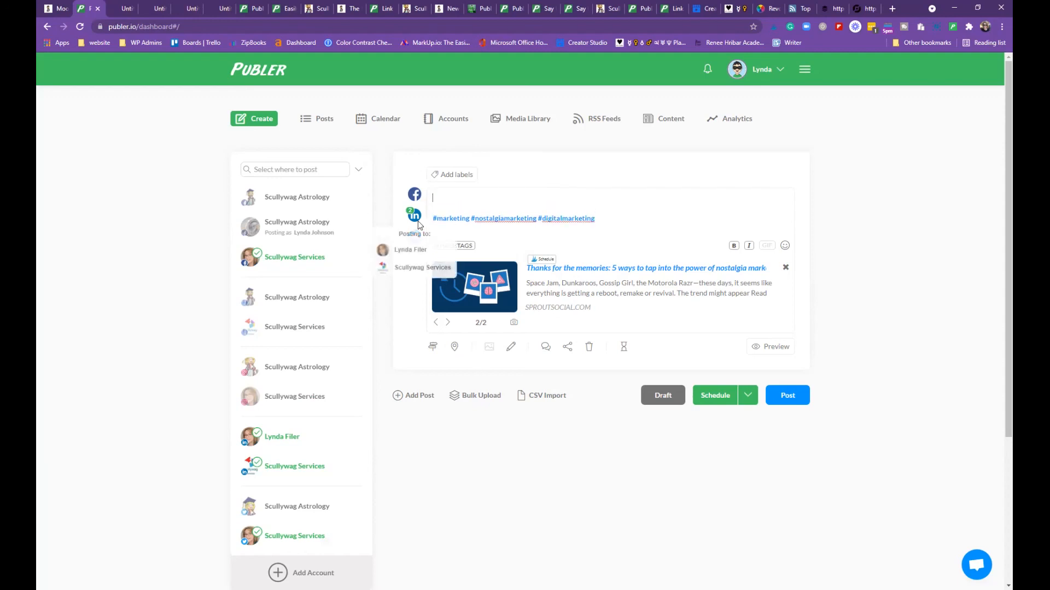
left_click_drag(528, 268, 791, 244)
right_click(754, 267)
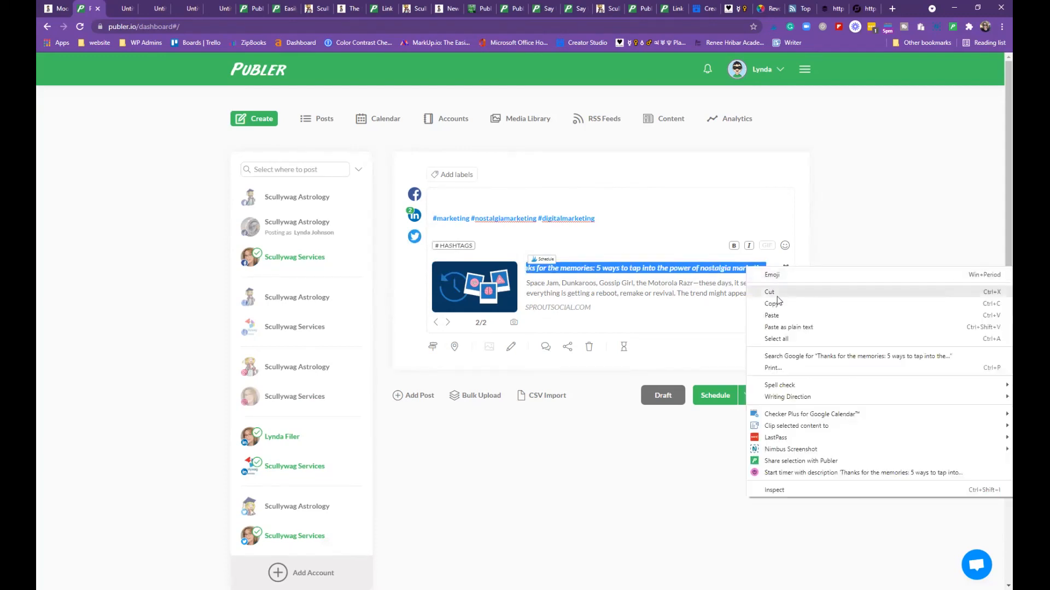
left_click(780, 302)
left_click(451, 199)
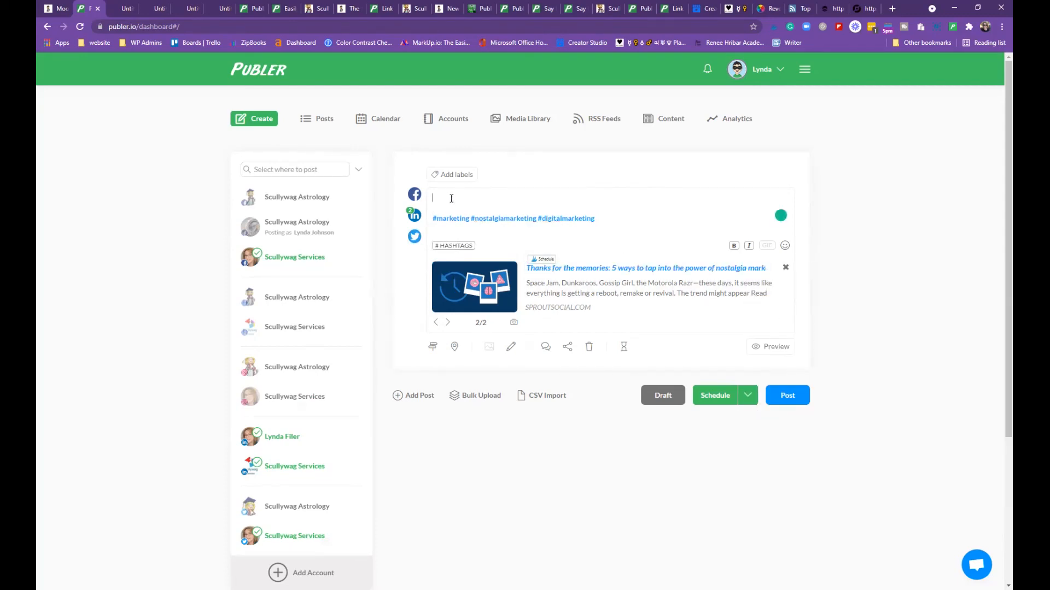
right_click(451, 200)
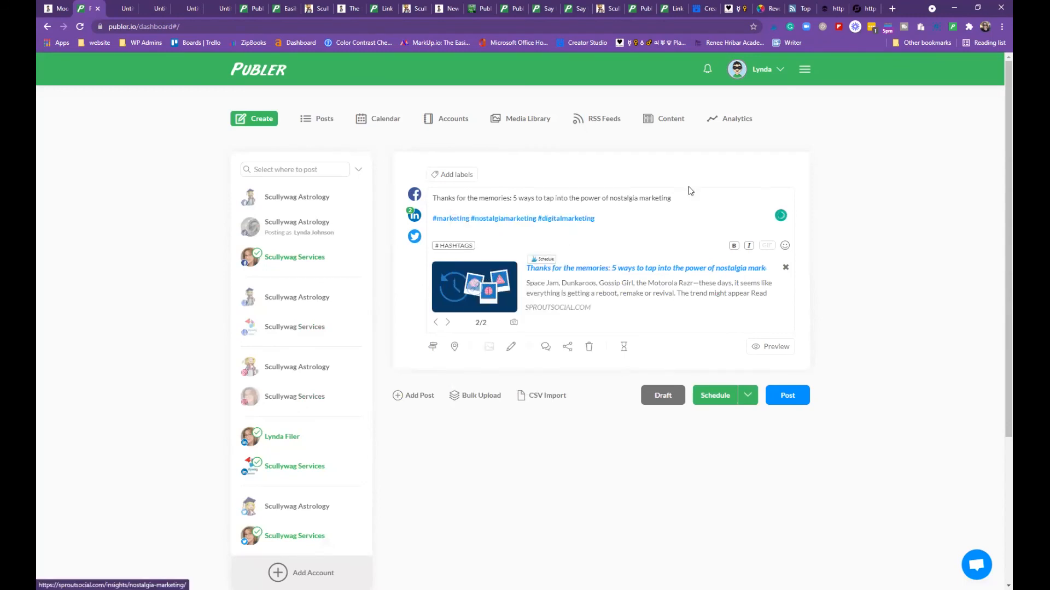
left_click(748, 395)
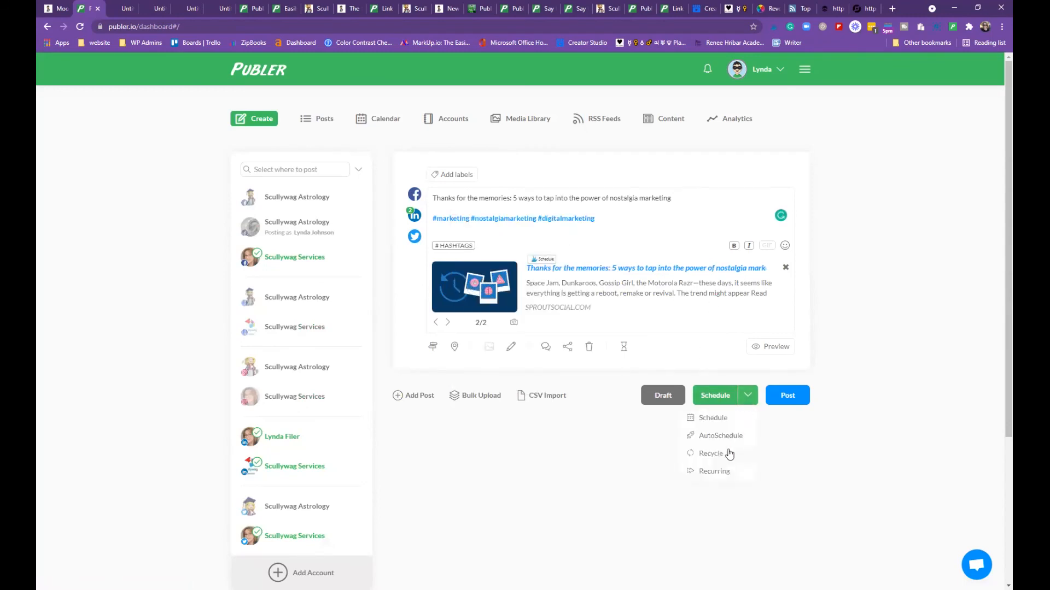
Schedule the post for Sep 5 with the hour set to 11
left_click(711, 419)
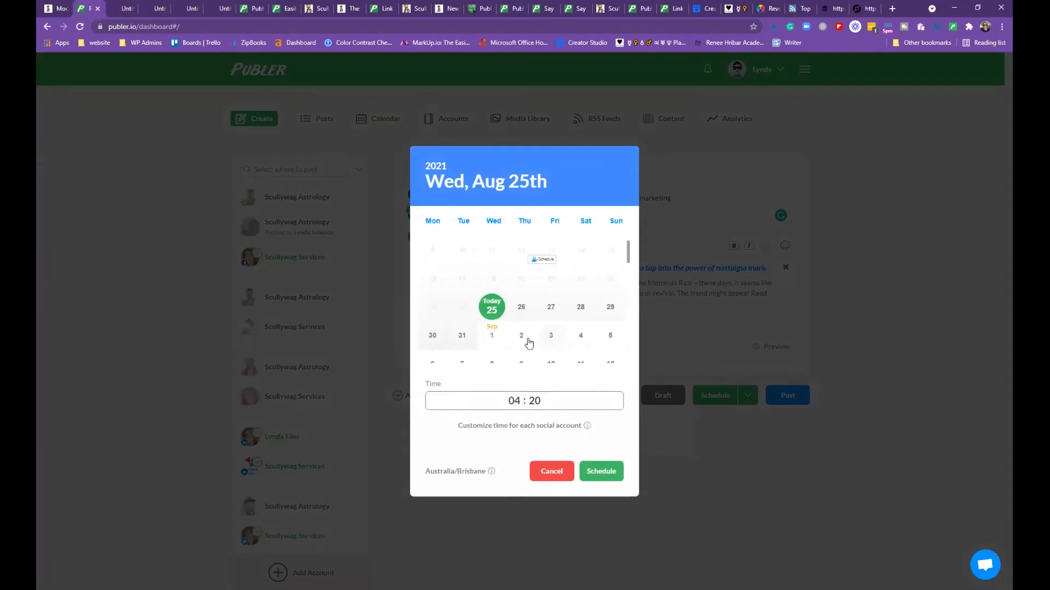
left_click(611, 336)
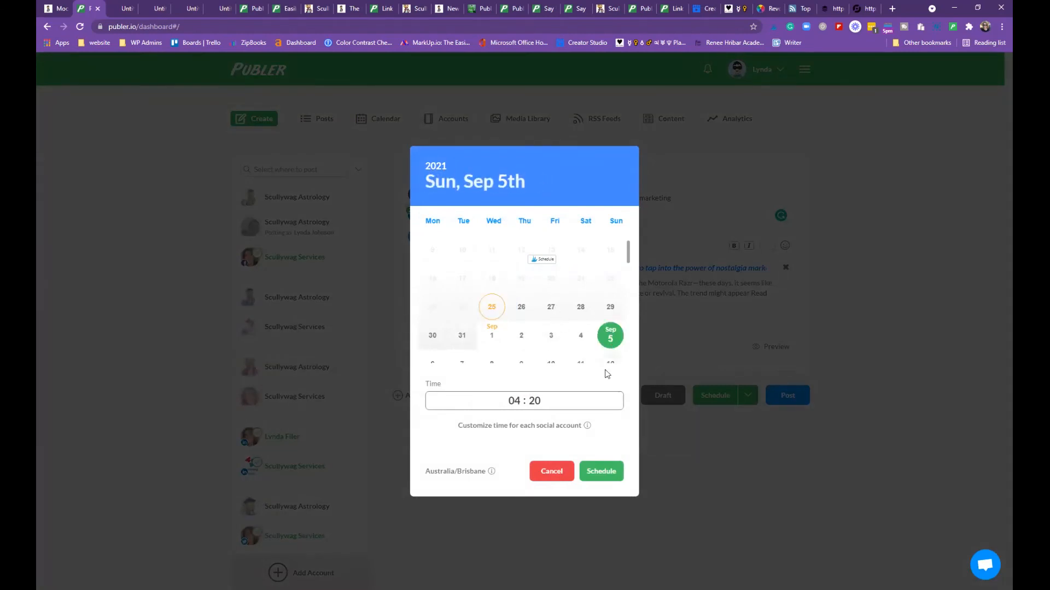
left_click(515, 403)
type("11")
left_click(601, 472)
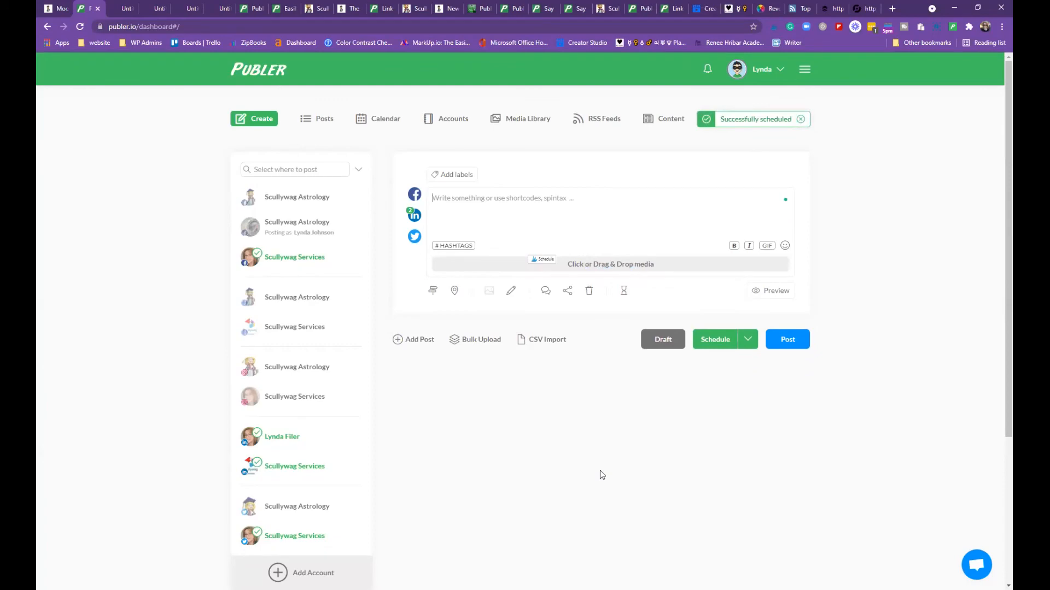
Open the Posts page and change its status filter from Posted to Scheduled
left_click(317, 123)
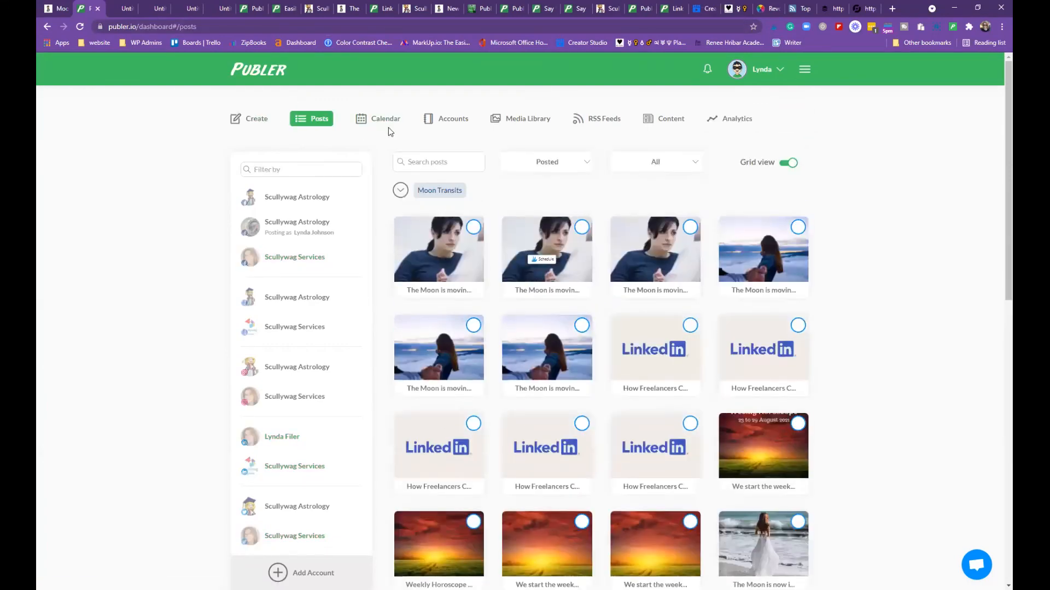
scroll(623, 211, "down", 10)
scroll(690, 259, "down", 10)
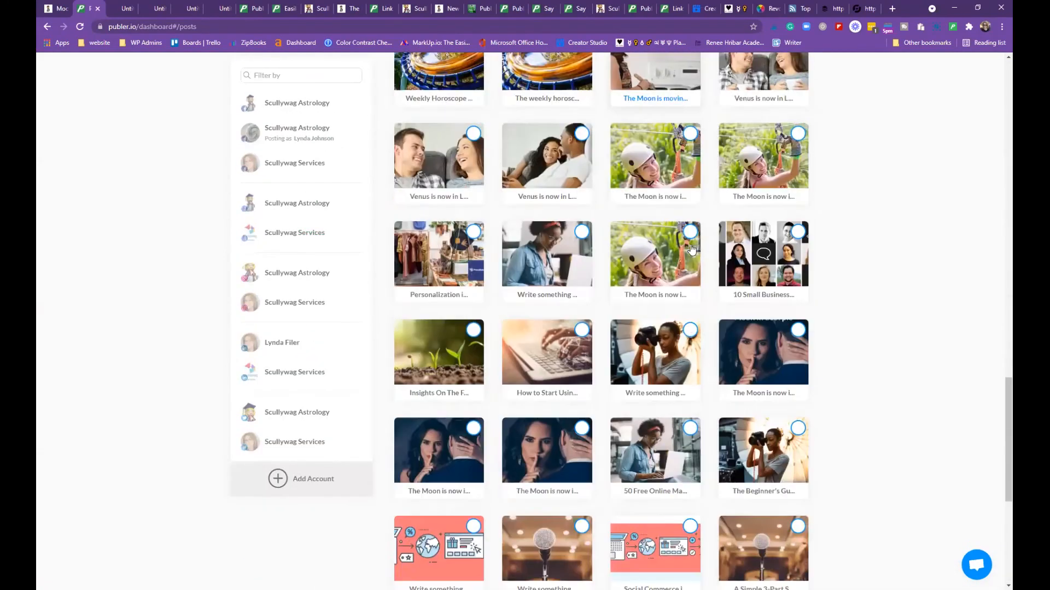
scroll(690, 246, "up", 10)
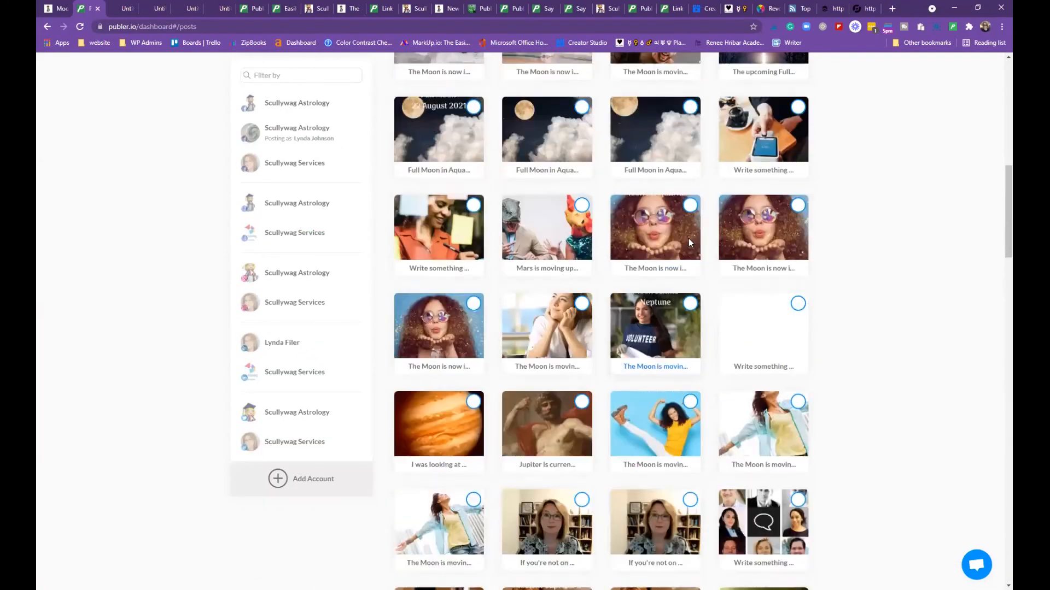
scroll(689, 240, "up", 15)
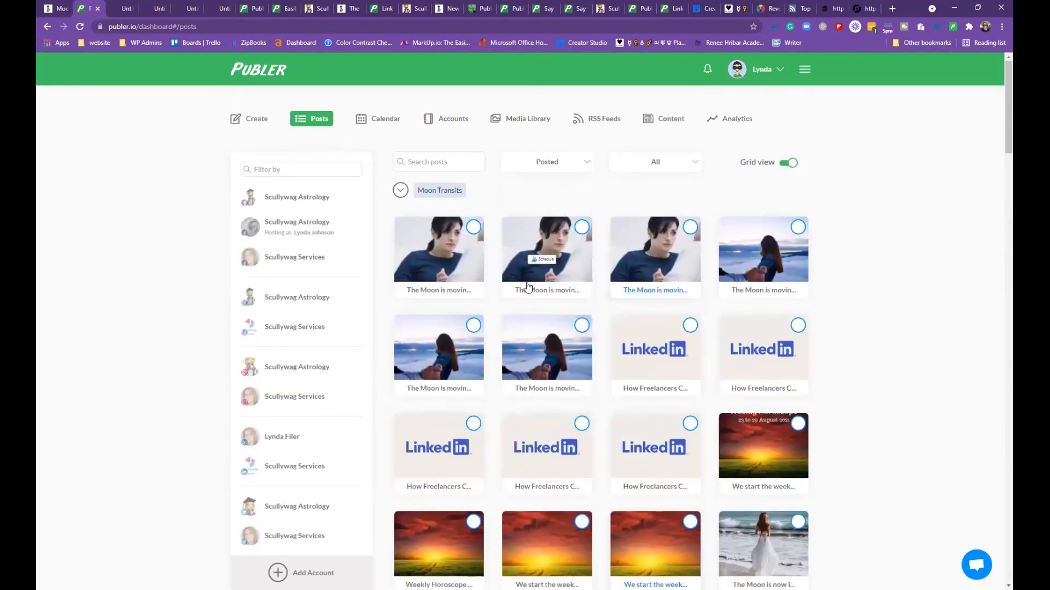
left_click(588, 164)
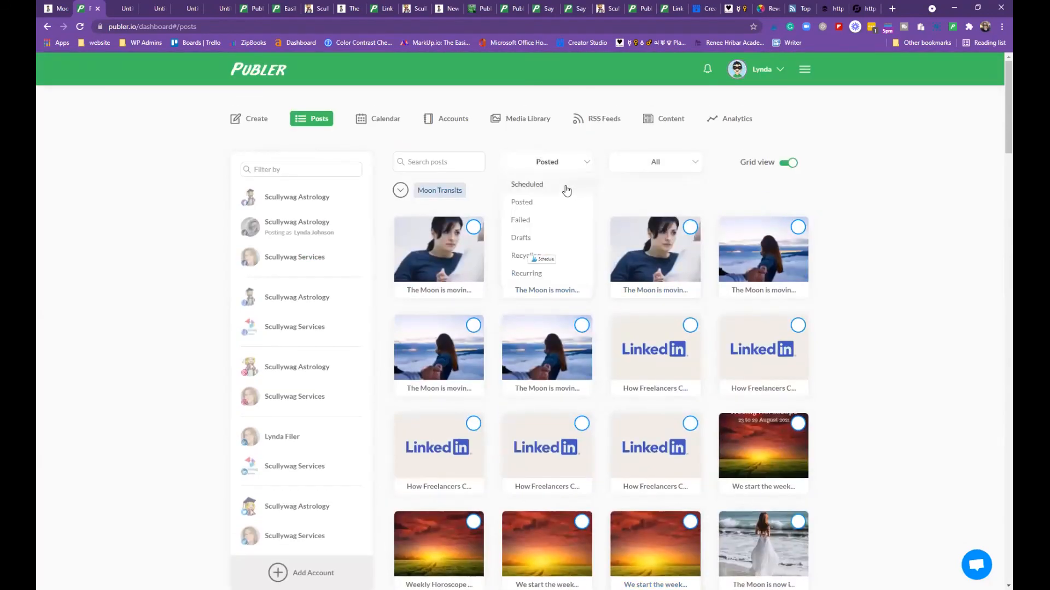
left_click(551, 184)
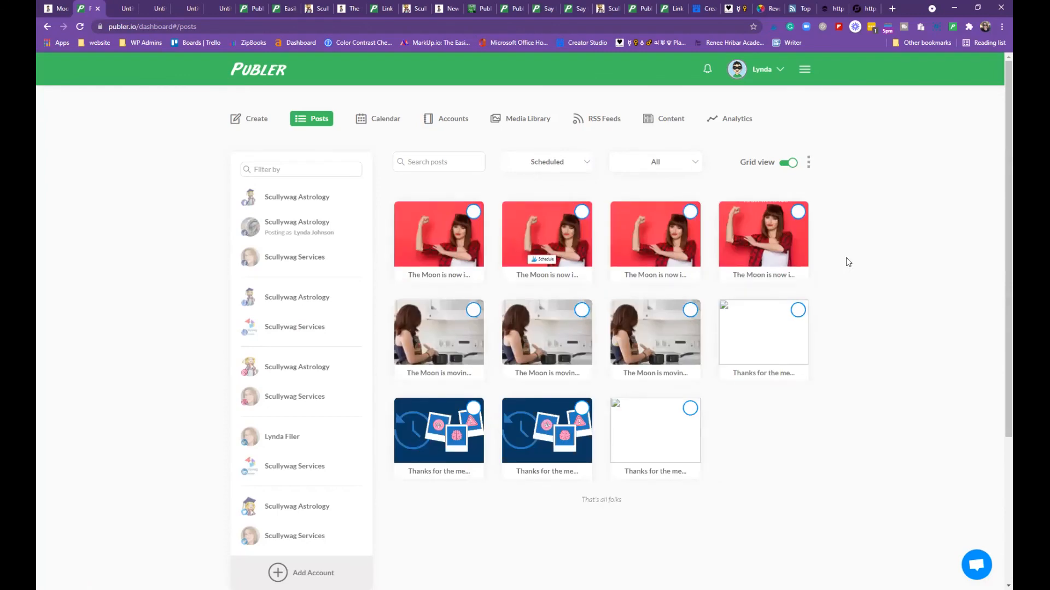
scroll(845, 258, "down", 2)
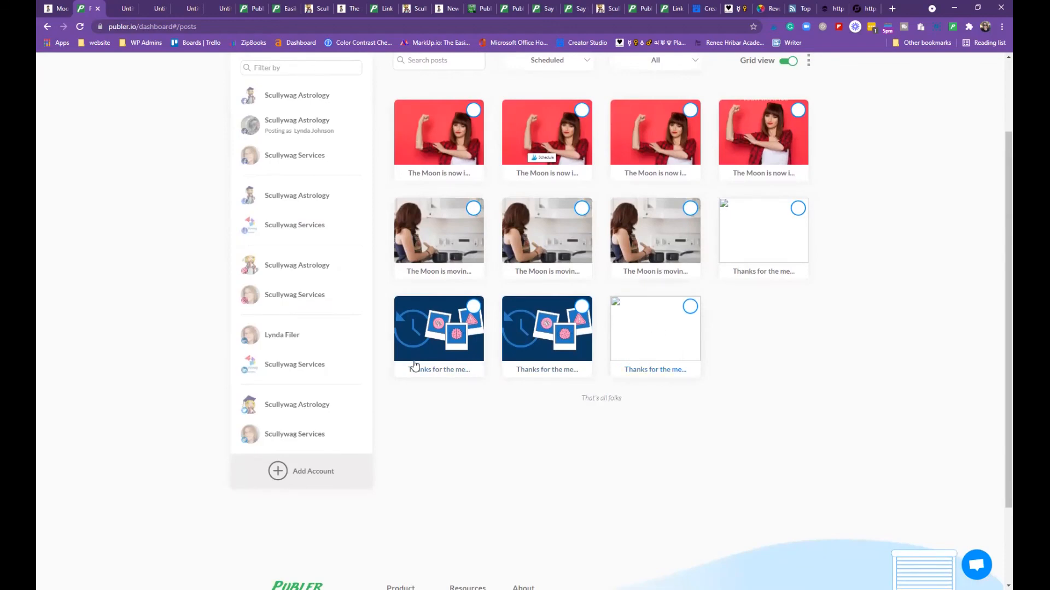
Edit the last nostalgia-article post and follow its link preview to the Sprout Social article
left_click(660, 320)
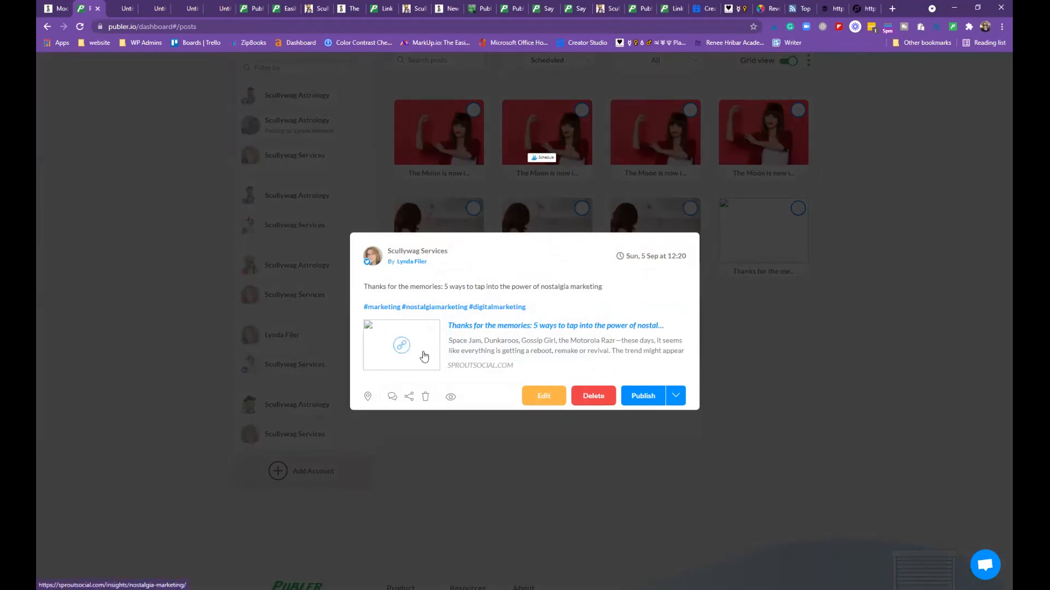
left_click(557, 399)
left_click(397, 356)
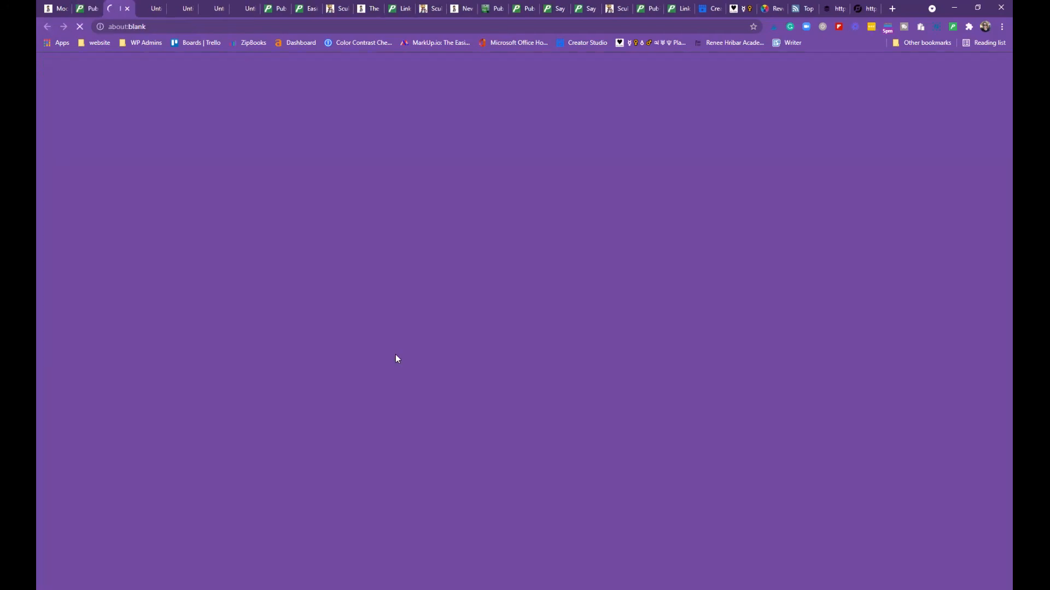
left_click(127, 8)
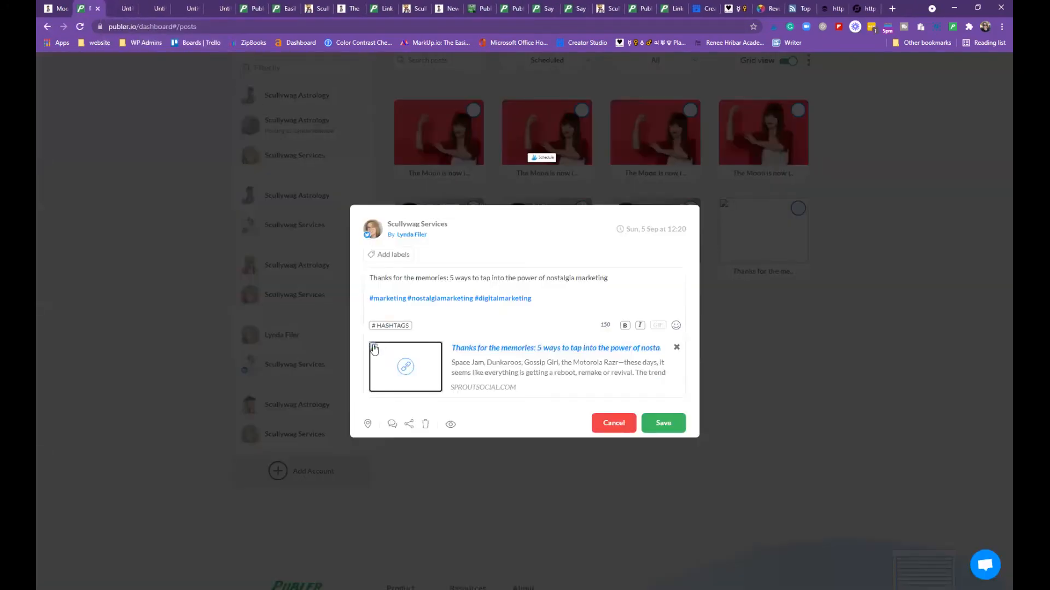
left_click(406, 368)
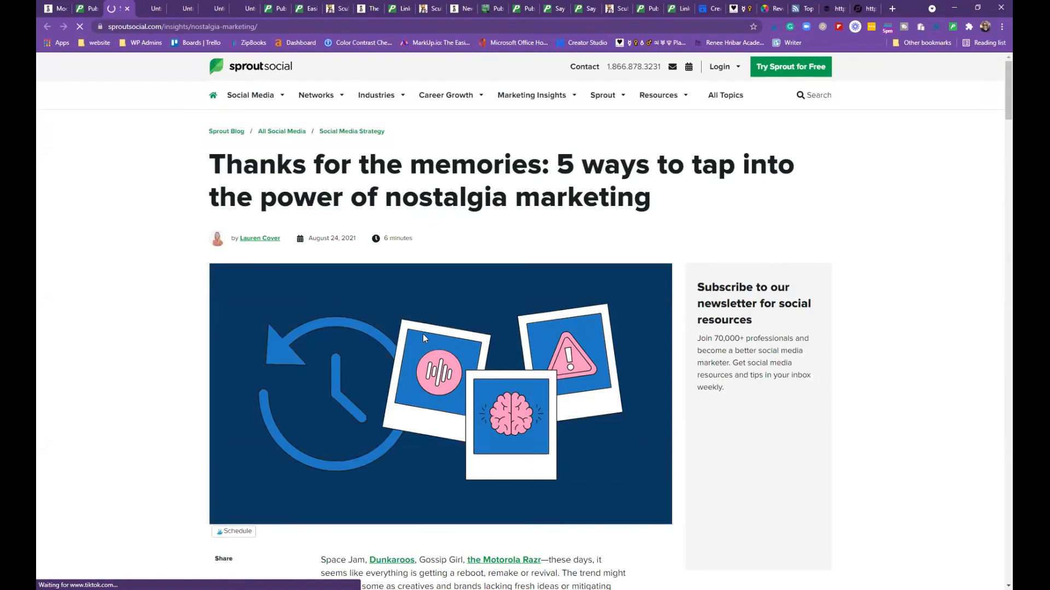
Open and close the Publer extension composer, then return to the Publer post editor
left_click(952, 27)
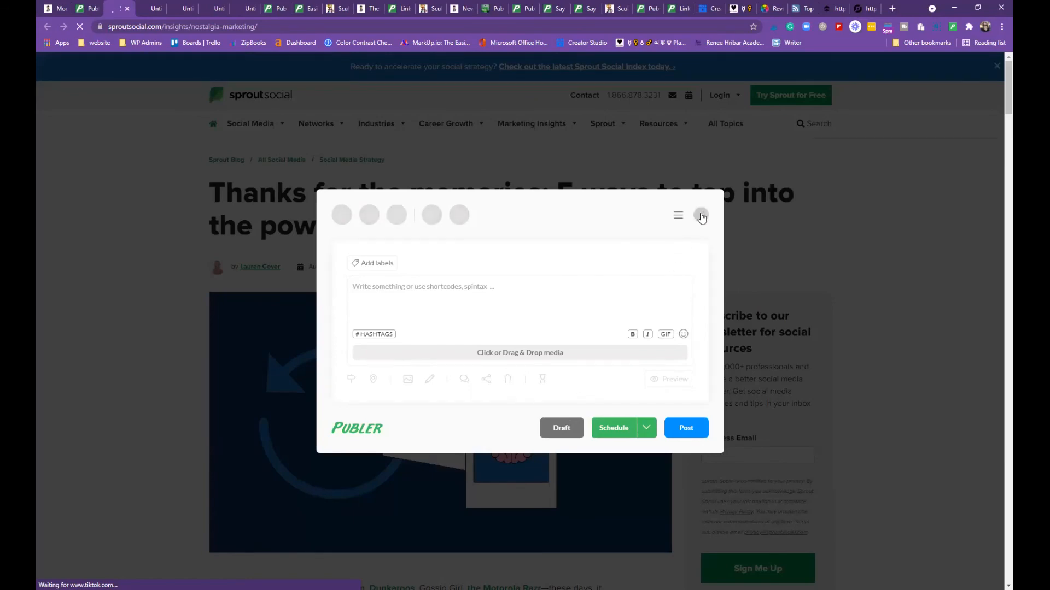
left_click(75, 140)
left_click(94, 10)
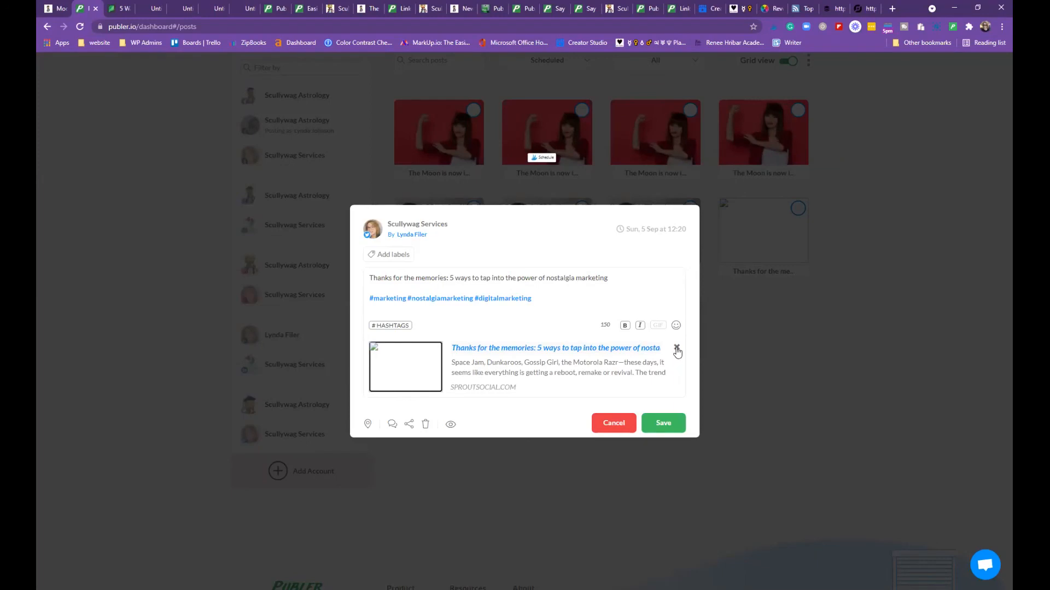
Save the post, then delete both imageless duplicate article posts
left_click(671, 427)
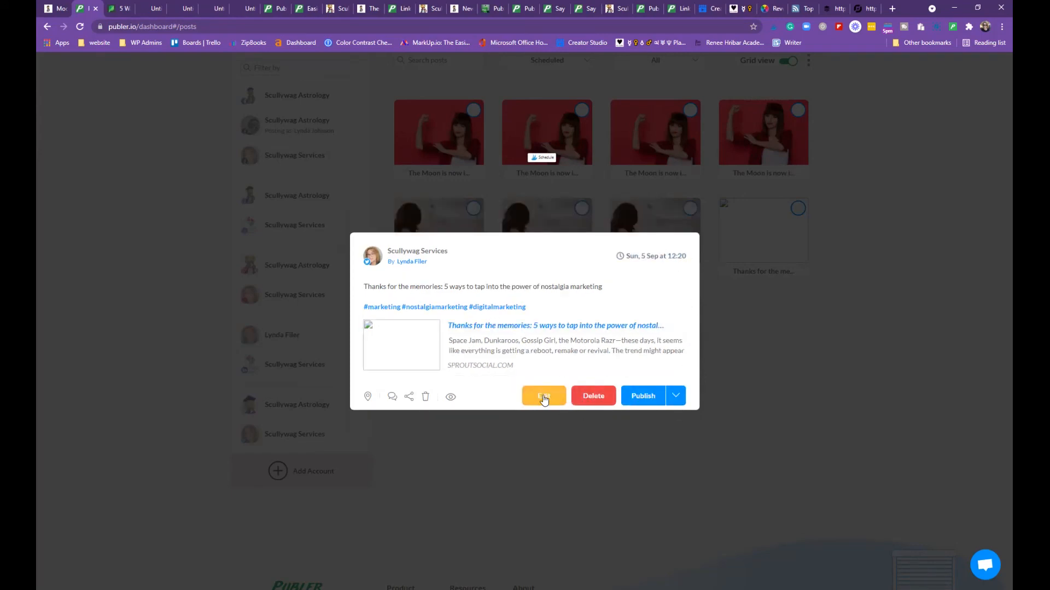
left_click(582, 404)
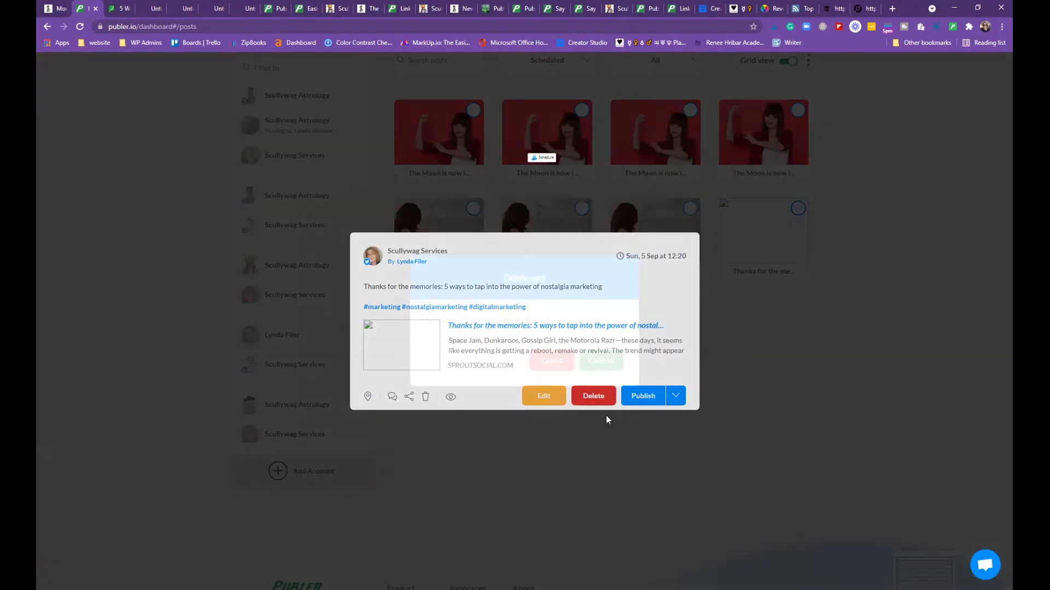
left_click(612, 363)
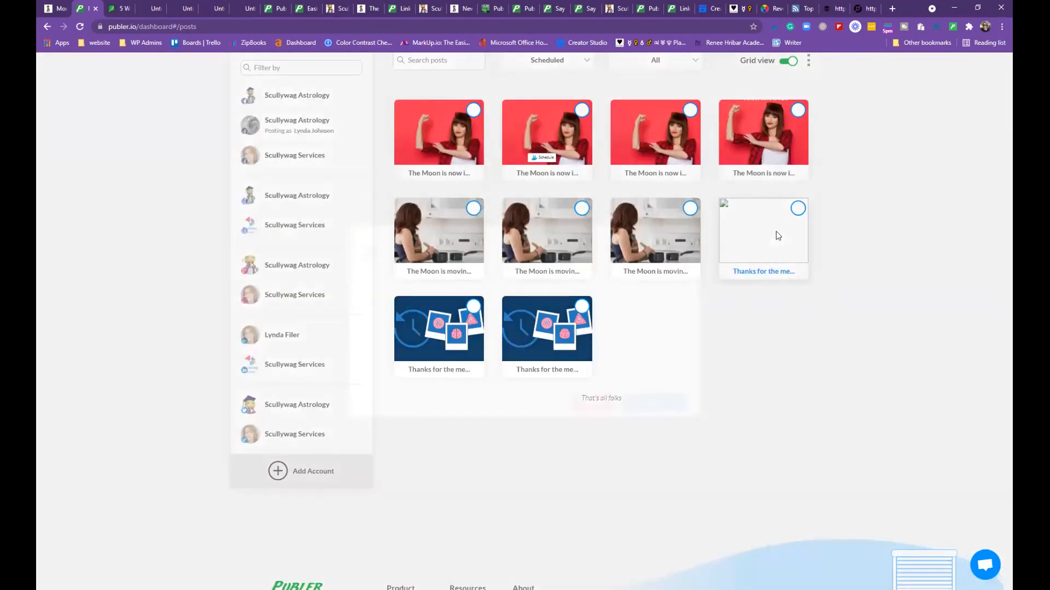
left_click(778, 236)
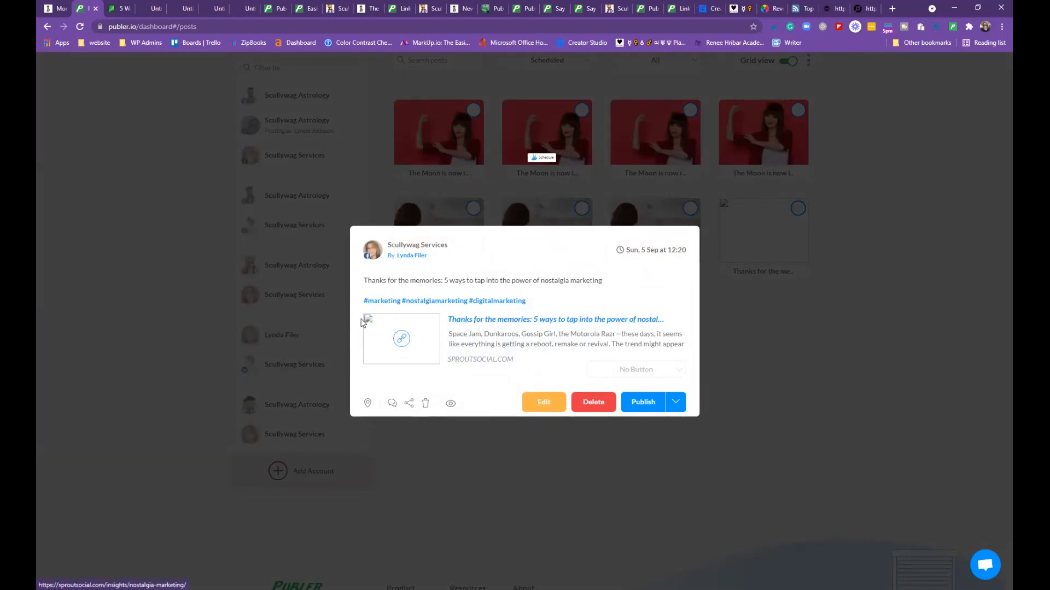
left_click(589, 407)
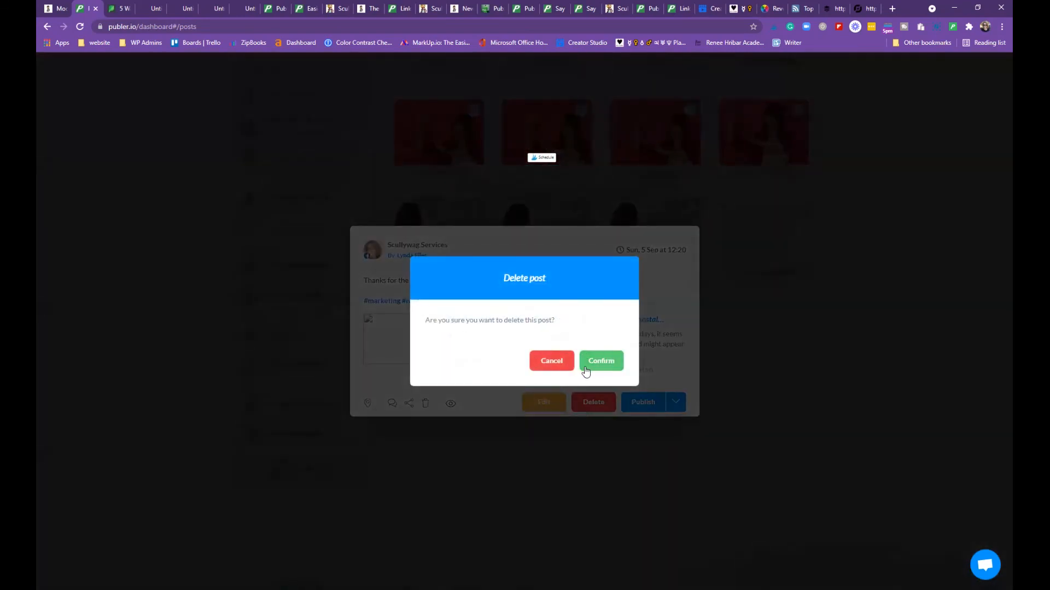
left_click(596, 363)
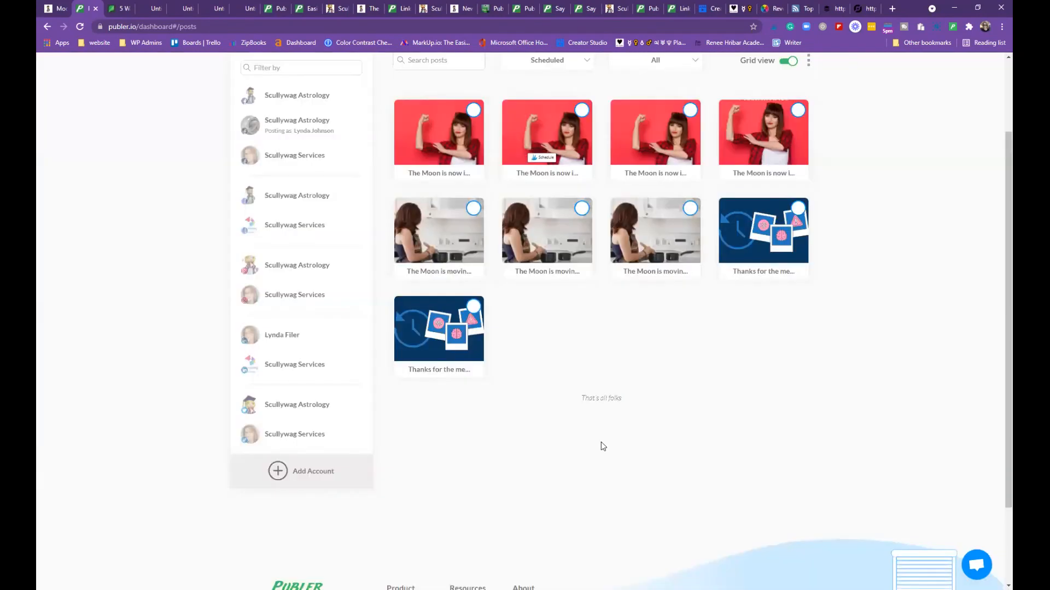
Inspect the previews of the two remaining article posts
left_click(758, 232)
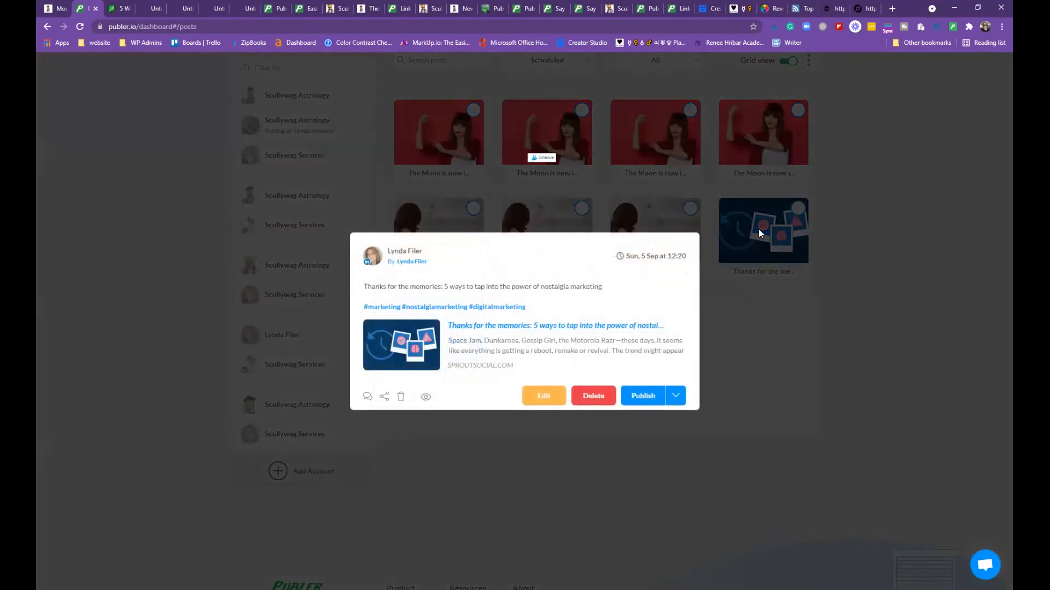
left_click(744, 401)
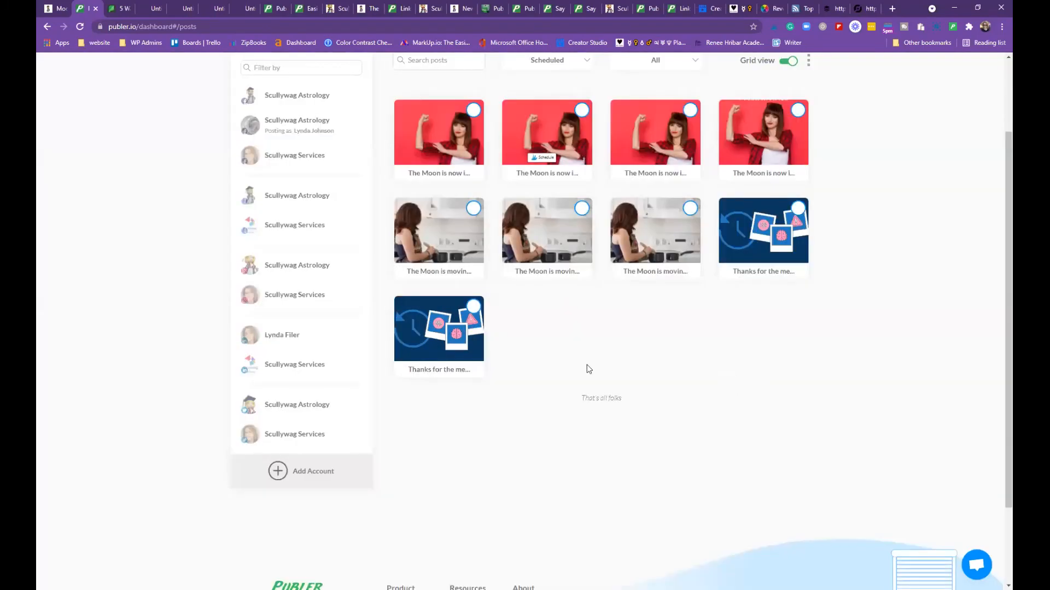
left_click(412, 327)
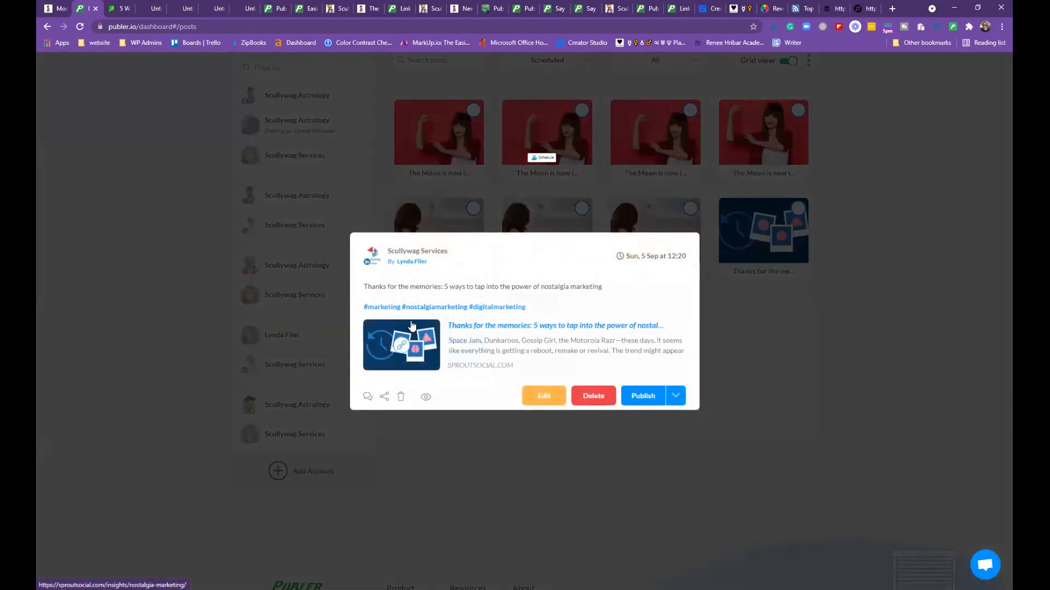
left_click(772, 311)
Check the RSS Feeds list: the nostalgia-marketing article shows Used, the others Unused
scroll(527, 367, "up", 2)
left_click(593, 122)
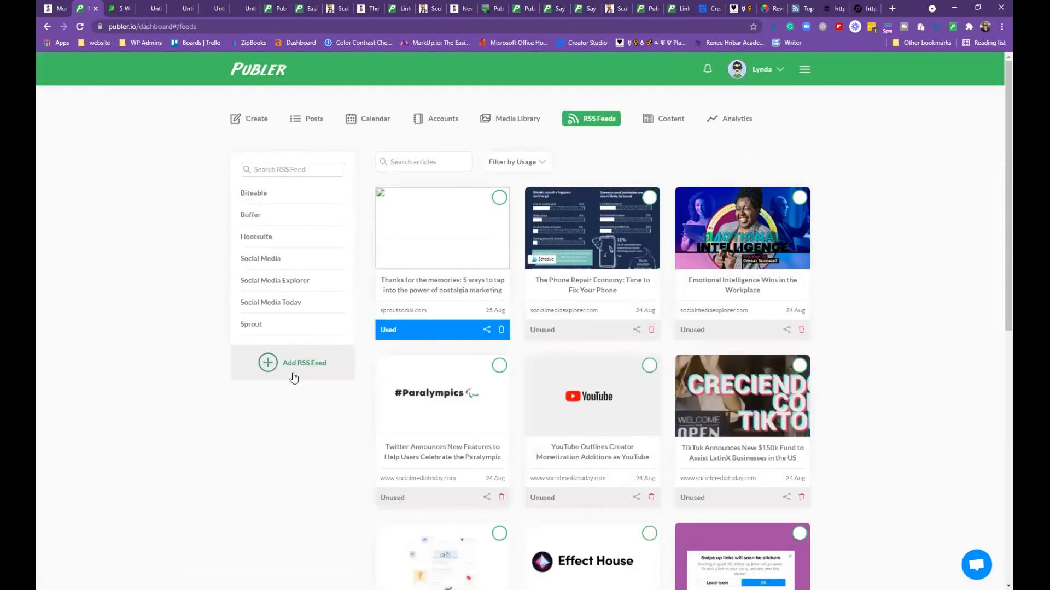
scroll(352, 306, "down", 4)
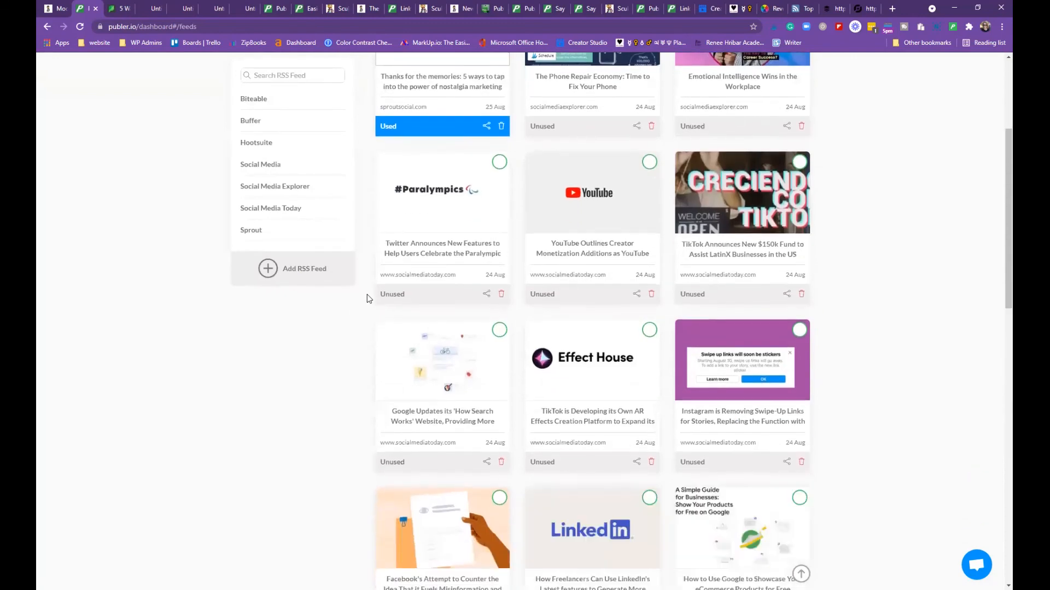
scroll(372, 290, "up", 3)
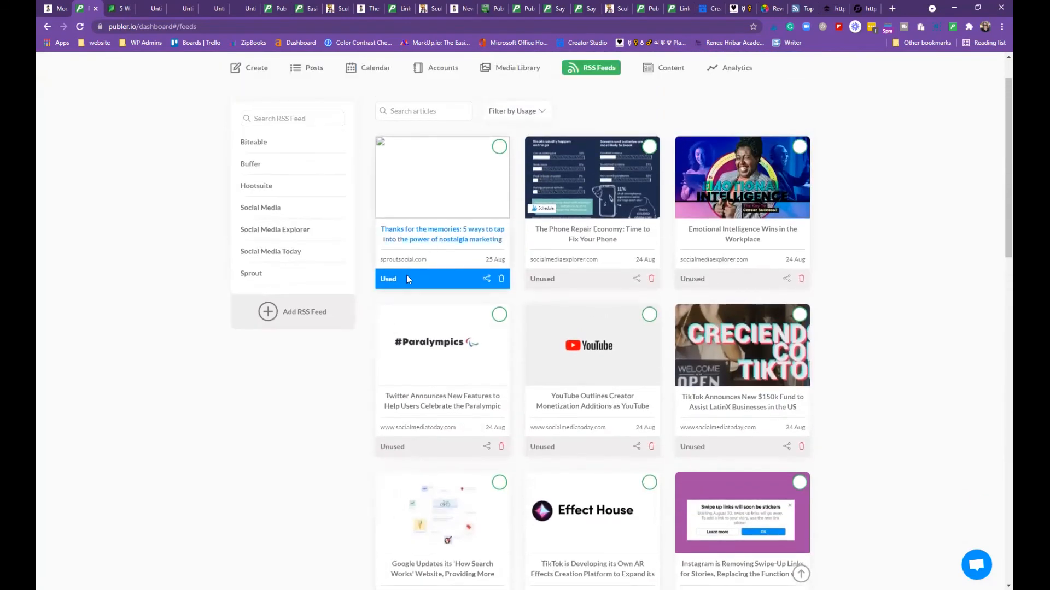
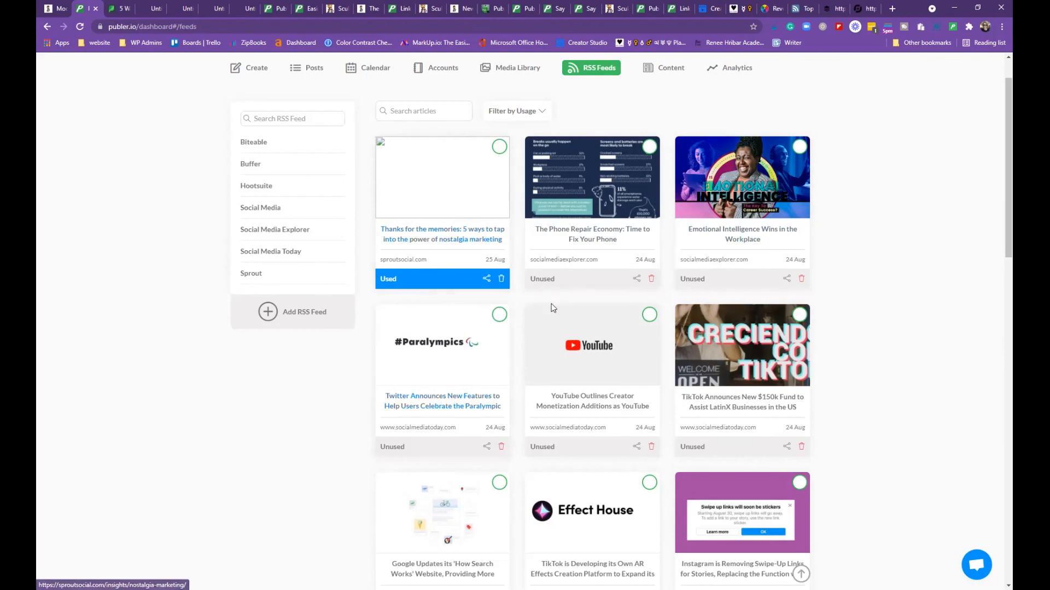
Leave the RSS Feeds list and open the Content curation page
scroll(547, 295, "down", 1)
scroll(542, 285, "down", 9)
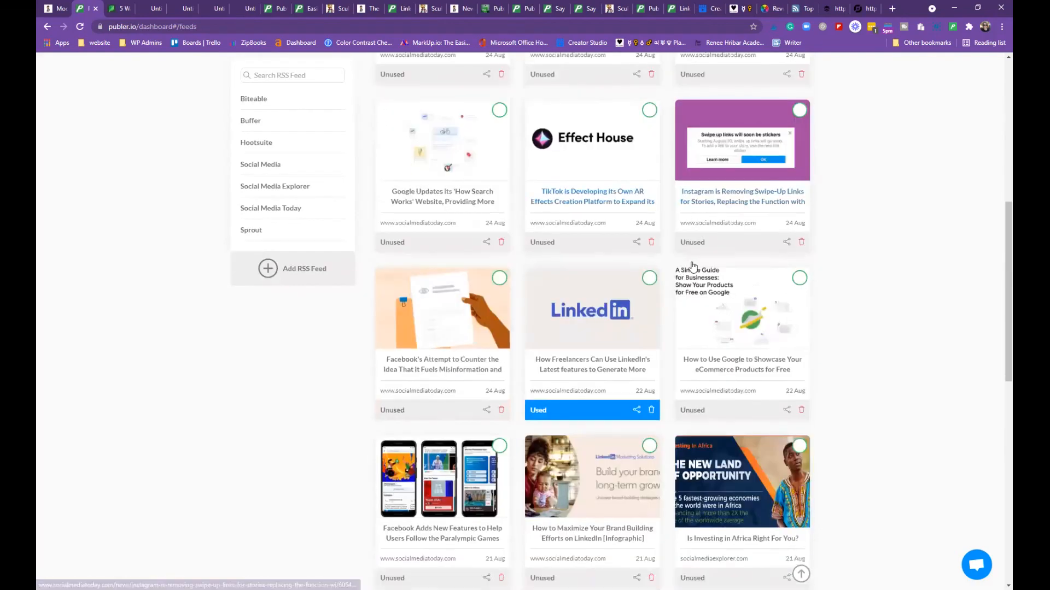
scroll(649, 278, "down", 10)
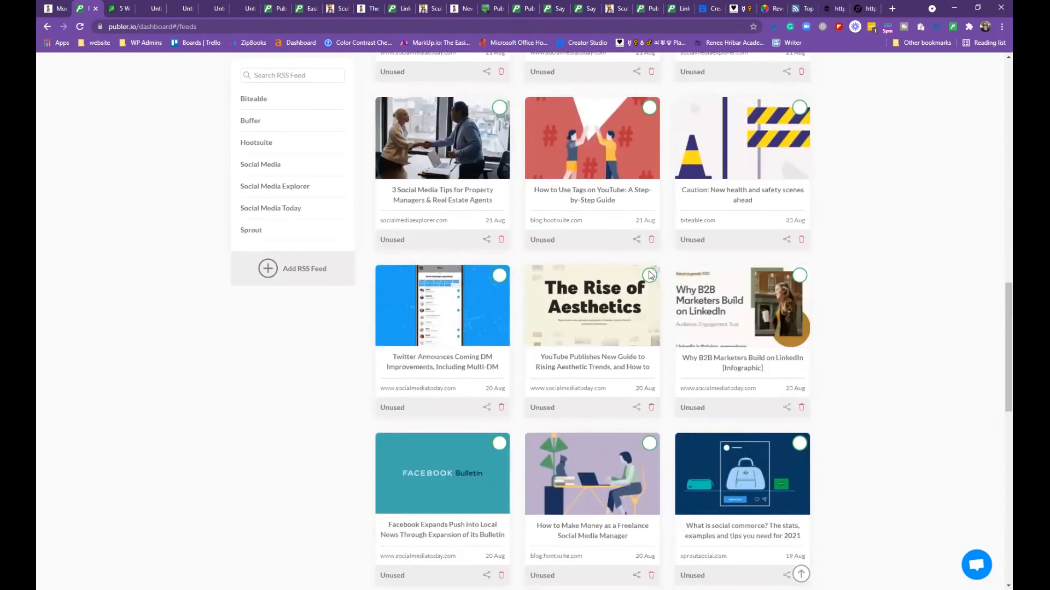
scroll(650, 275, "down", 19)
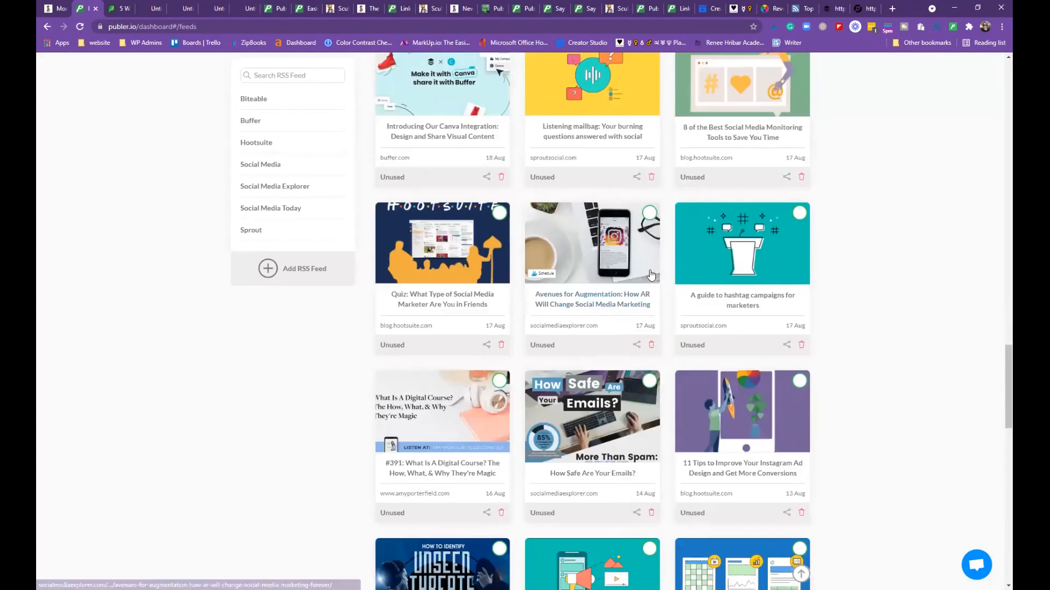
scroll(652, 274, "up", 5)
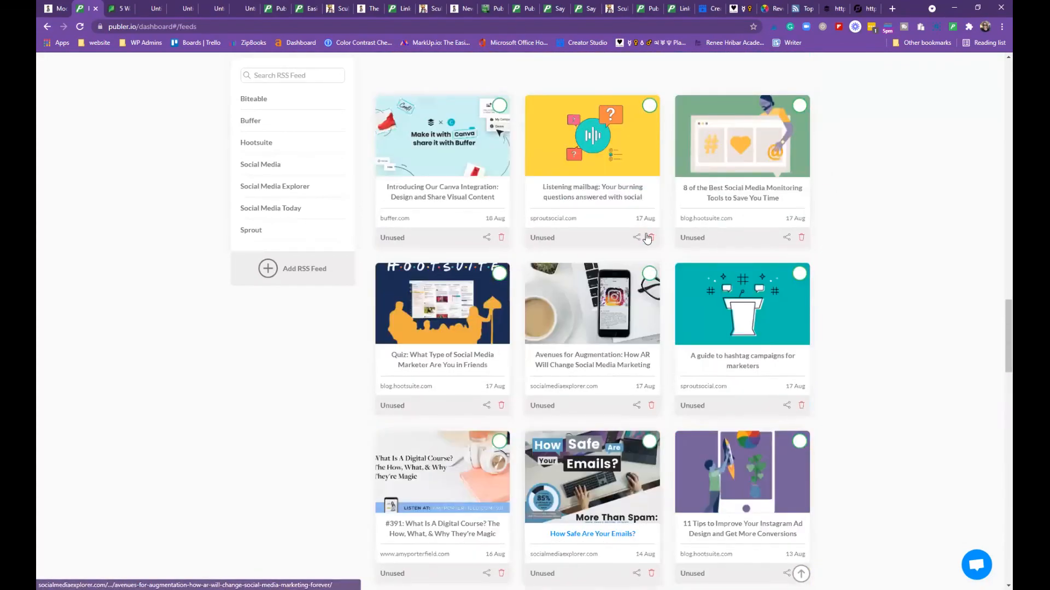
scroll(649, 260, "up", 20)
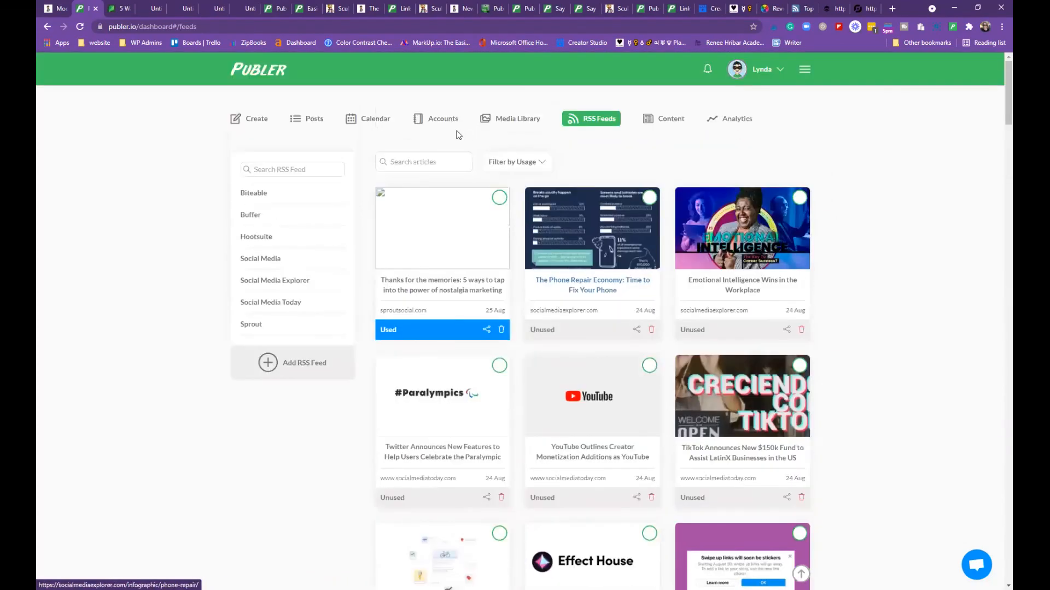
left_click(665, 126)
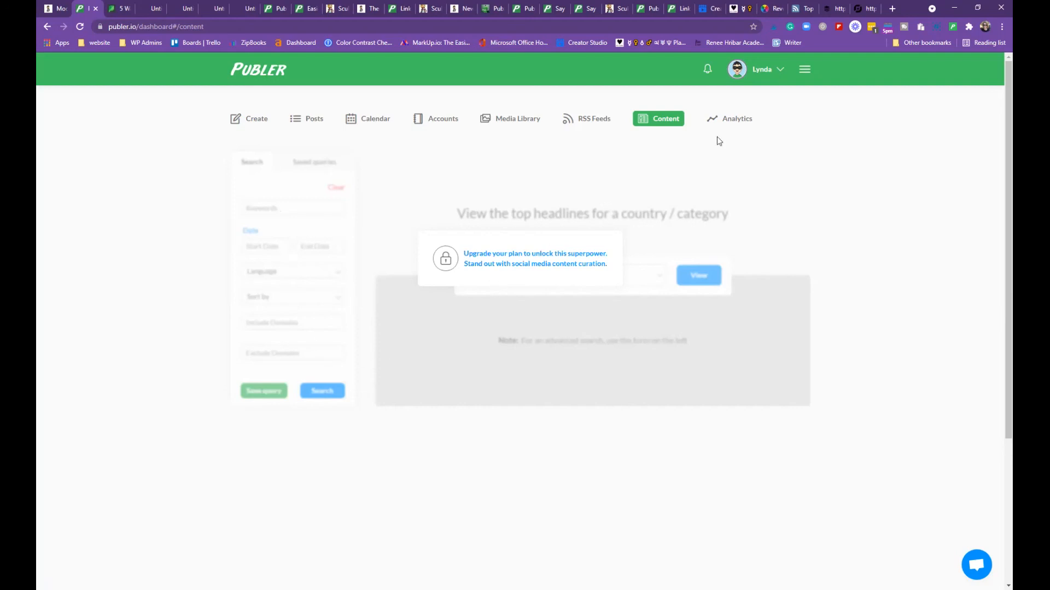
Switch to the team Analytics overview and look through its insights
left_click(733, 119)
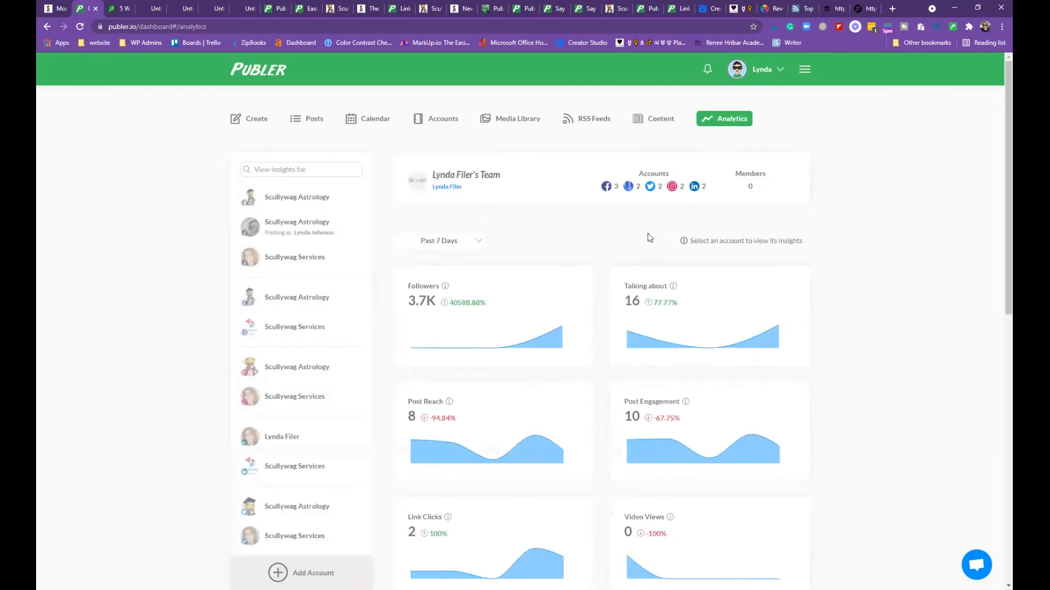
scroll(639, 239, "down", 10)
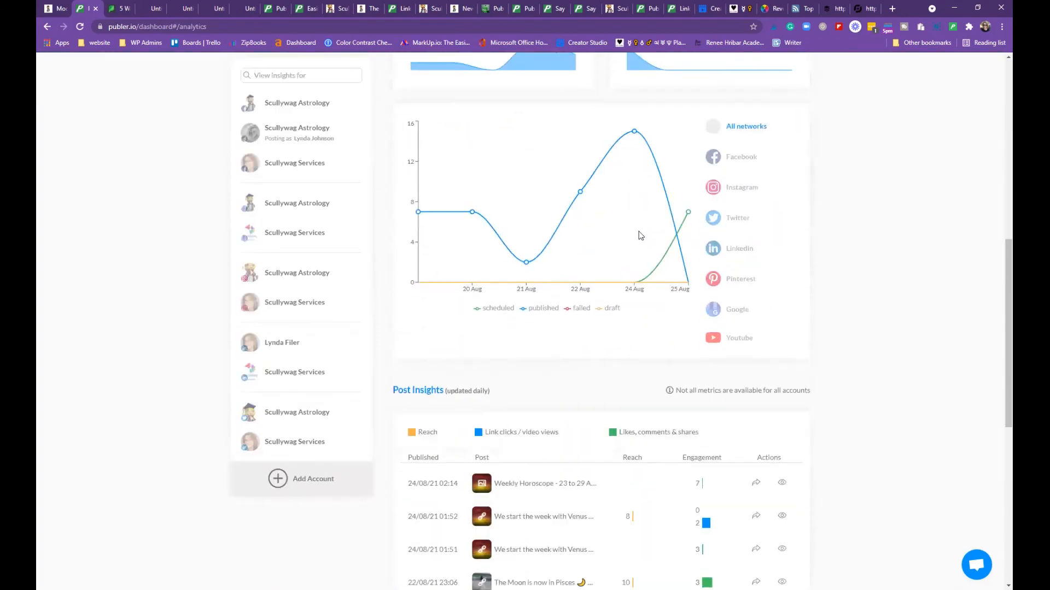
scroll(641, 236, "down", 15)
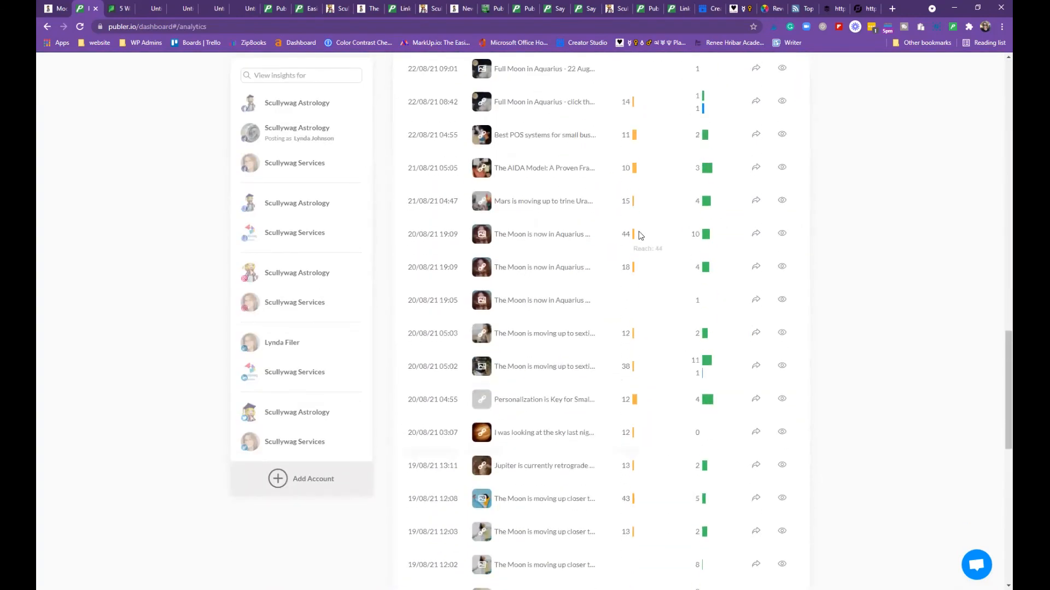
scroll(640, 235, "down", 8)
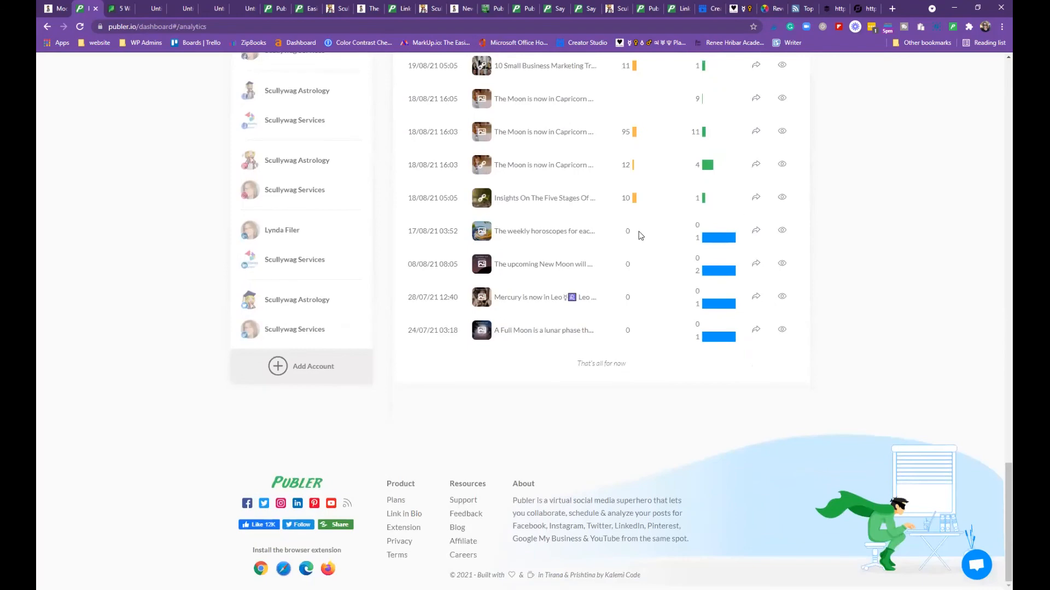
scroll(640, 233, "up", 8)
scroll(641, 231, "up", 20)
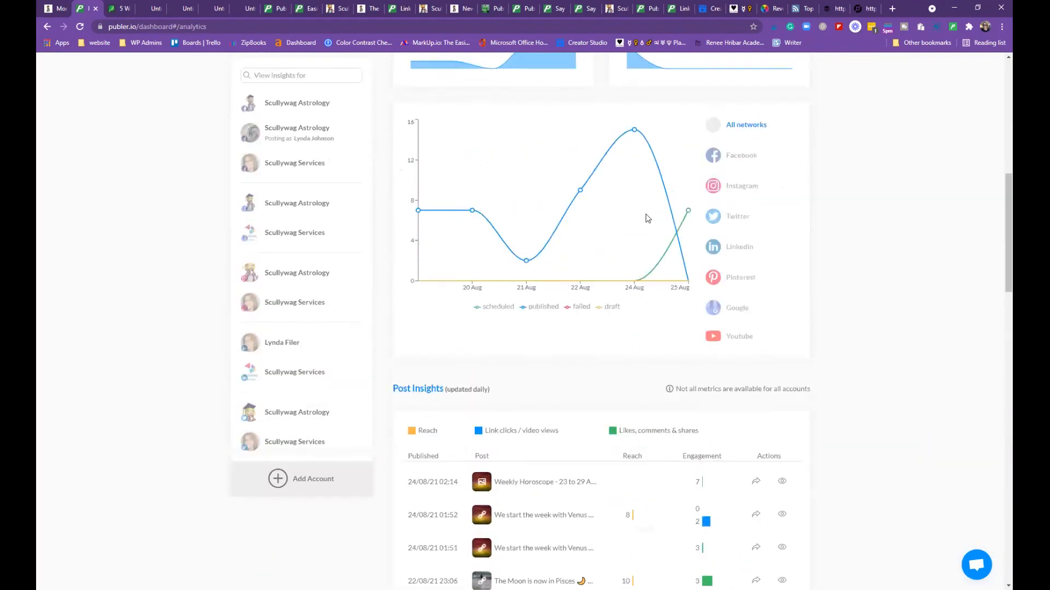
scroll(647, 216, "up", 6)
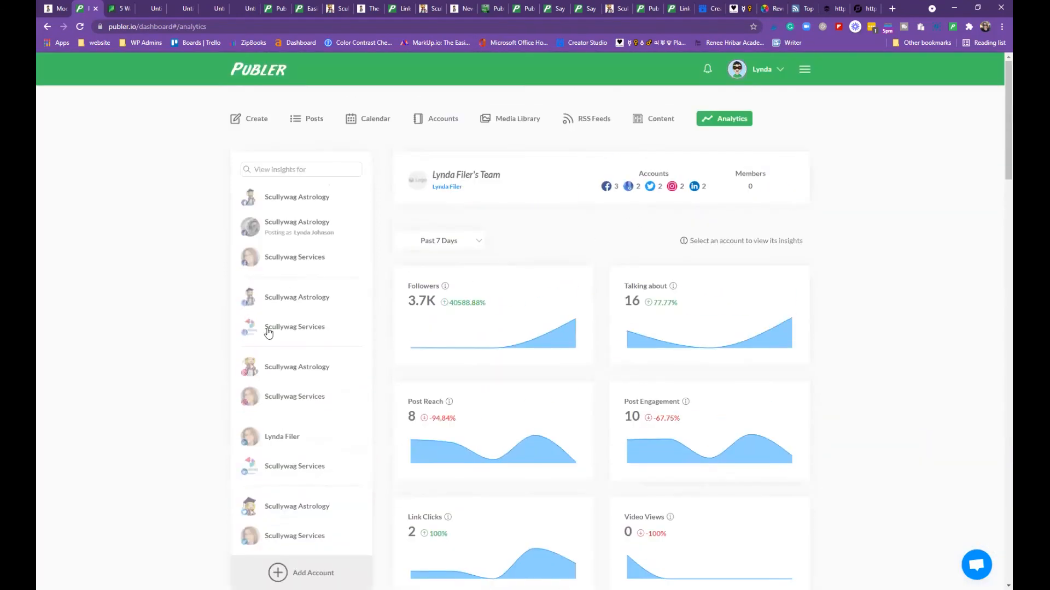
Cycle through each Scullywag Services and Astrology account, ending on the bottom Astrology account (1.7K followers)
left_click(277, 329)
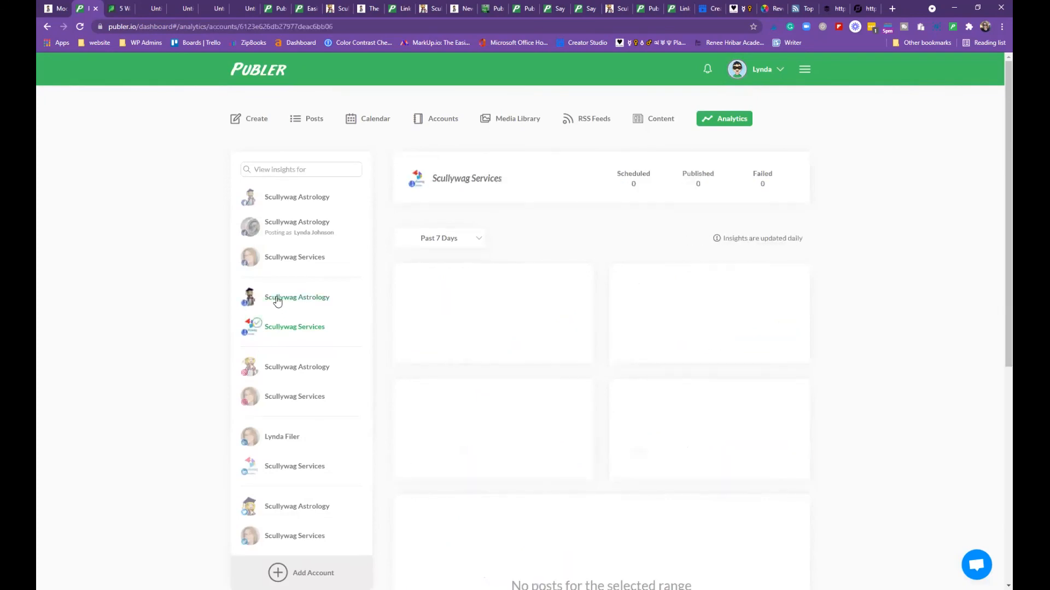
left_click(277, 300)
left_click(282, 259)
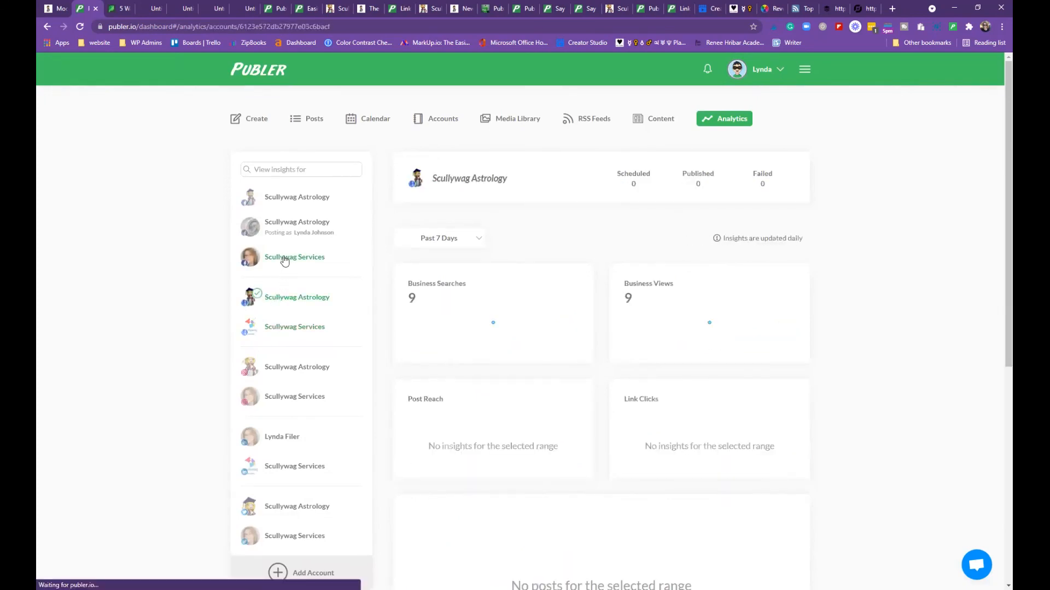
left_click(286, 228)
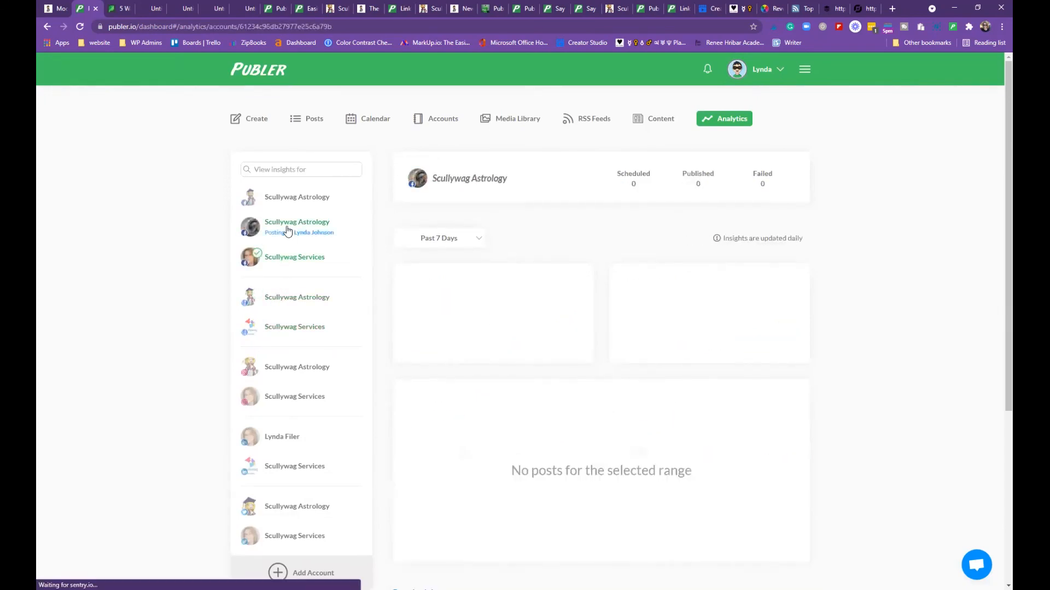
left_click(295, 199)
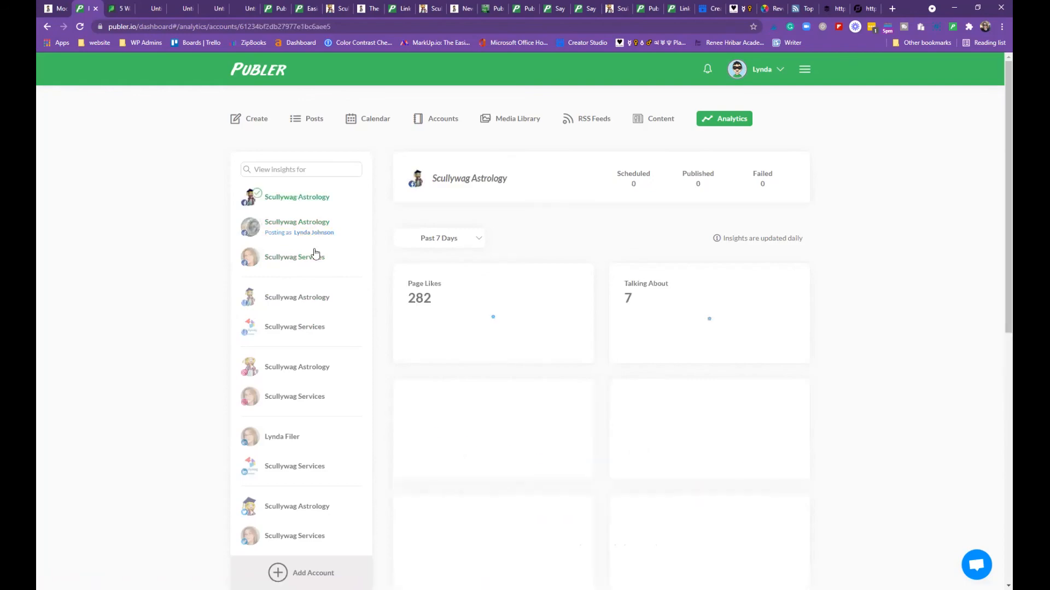
scroll(296, 312, "down", 5)
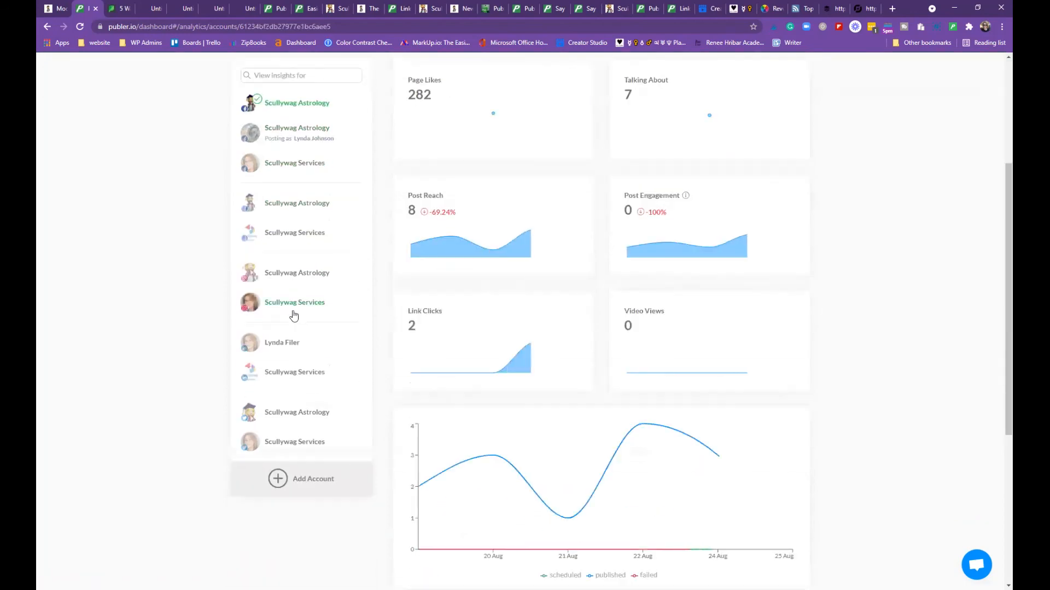
left_click(286, 417)
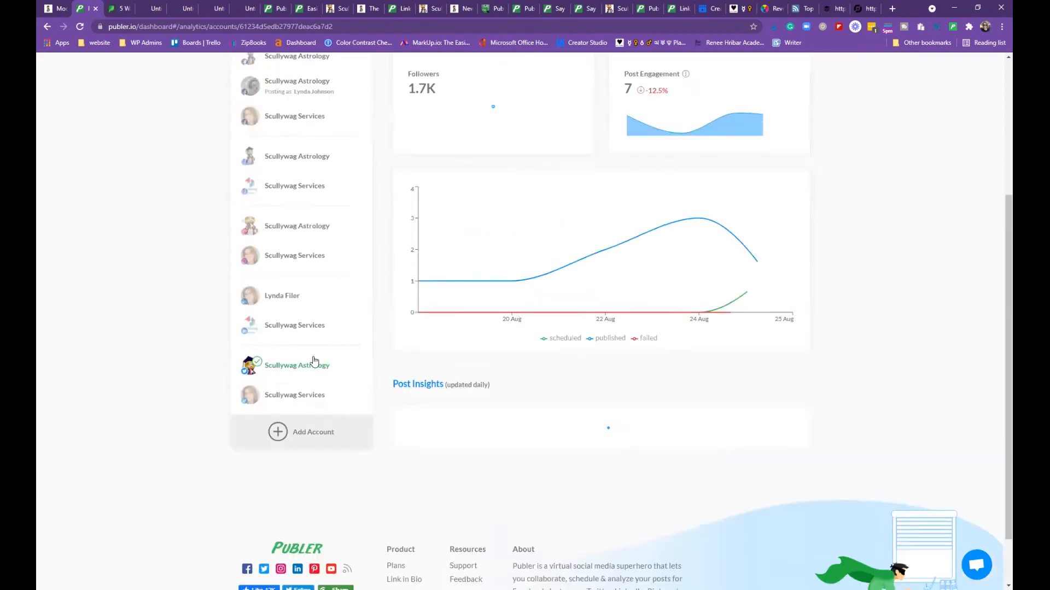
scroll(549, 174, "down", 2)
scroll(552, 170, "up", 2)
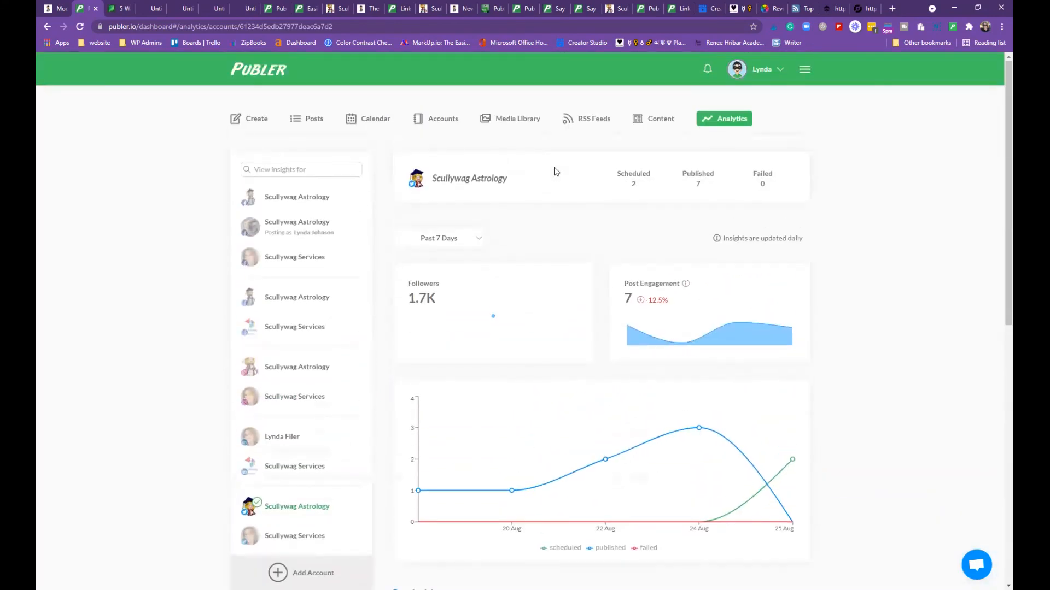
Browse the Media Library's astrology graphics like Moon in Aries, then switch to the Posts grid
left_click(648, 120)
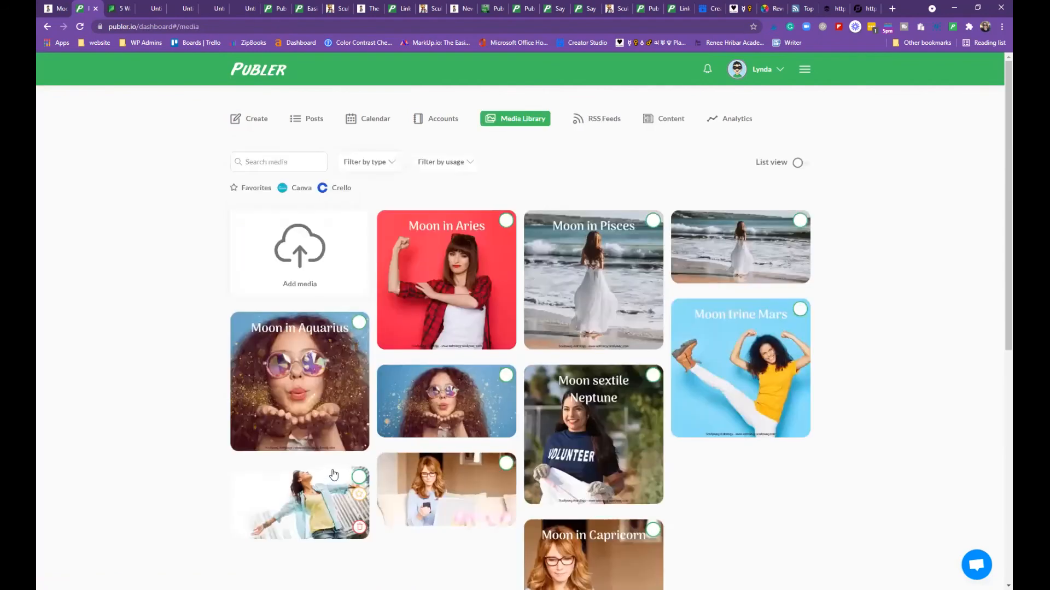
scroll(335, 473, "down", 5)
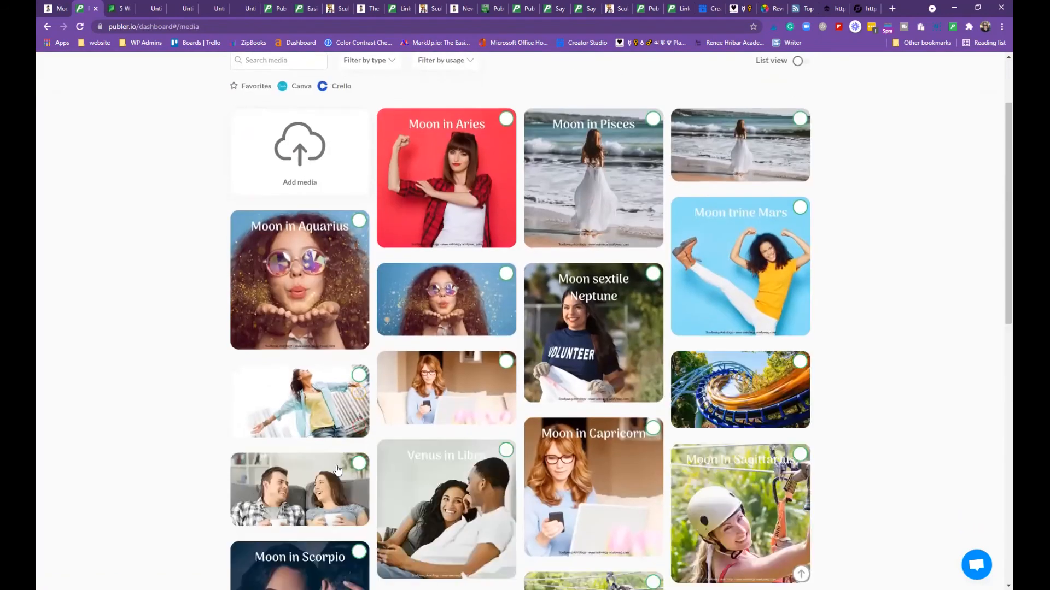
scroll(339, 469, "down", 10)
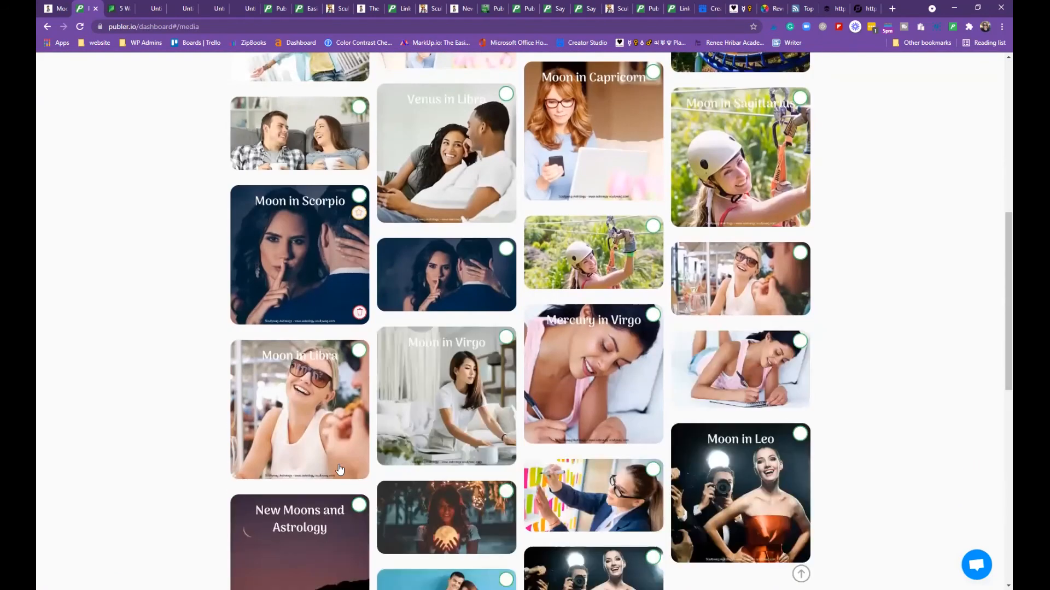
scroll(340, 468, "down", 13)
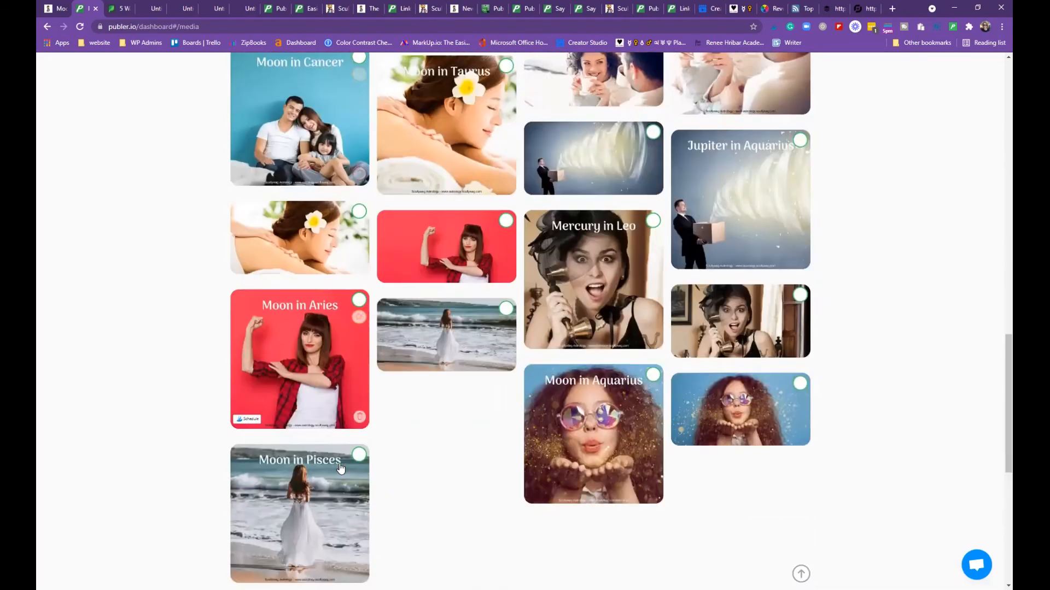
scroll(341, 465, "up", 7)
scroll(341, 465, "up", 20)
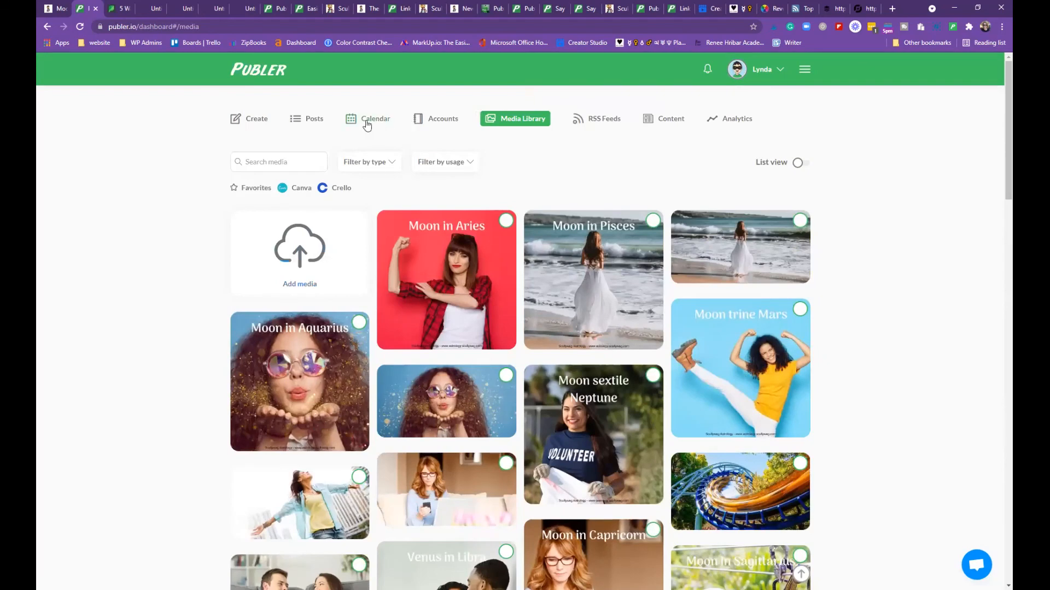
left_click(308, 118)
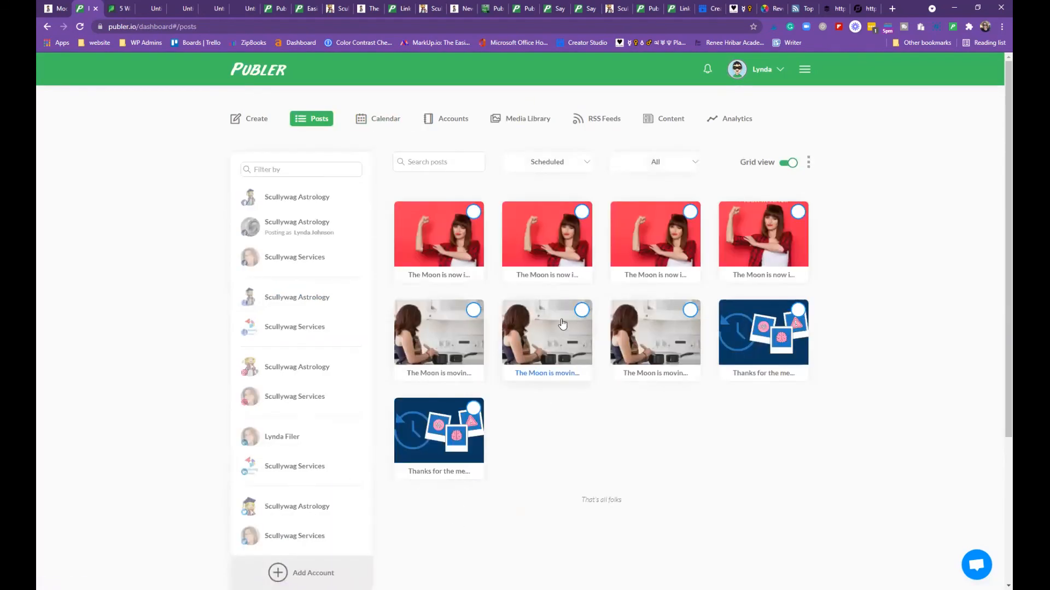
Filter the Posts grid to show Posted instead of Scheduled posts
left_click(581, 163)
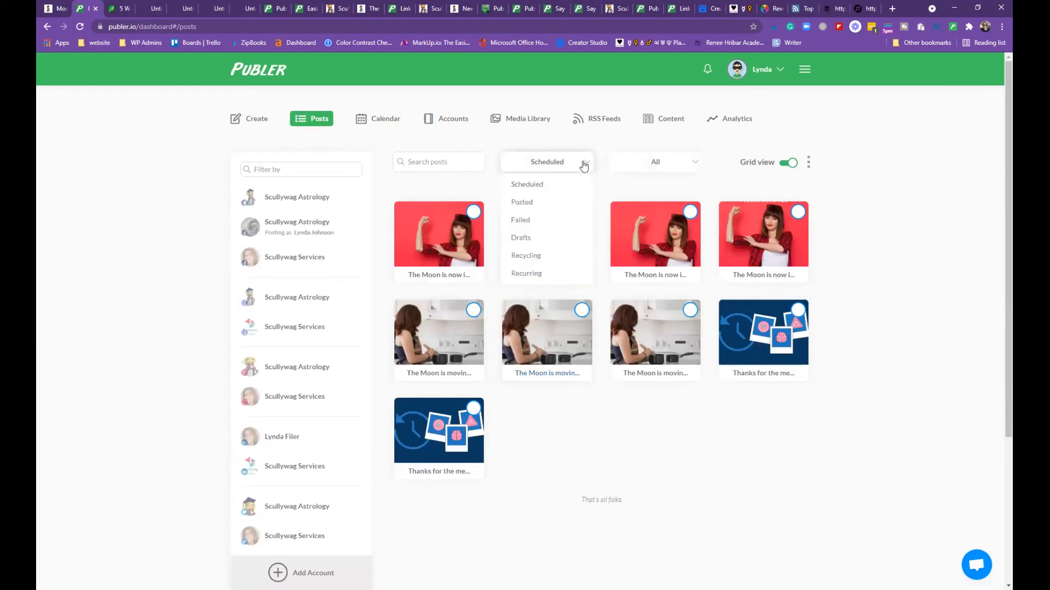
left_click(525, 203)
scroll(554, 210, "down", 2)
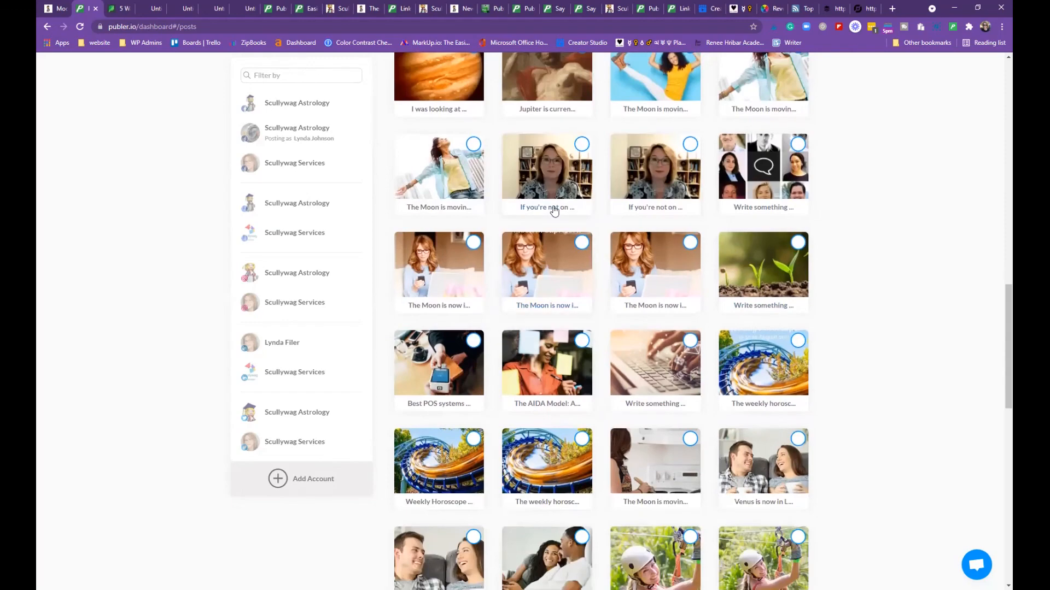
scroll(489, 229, "down", 7)
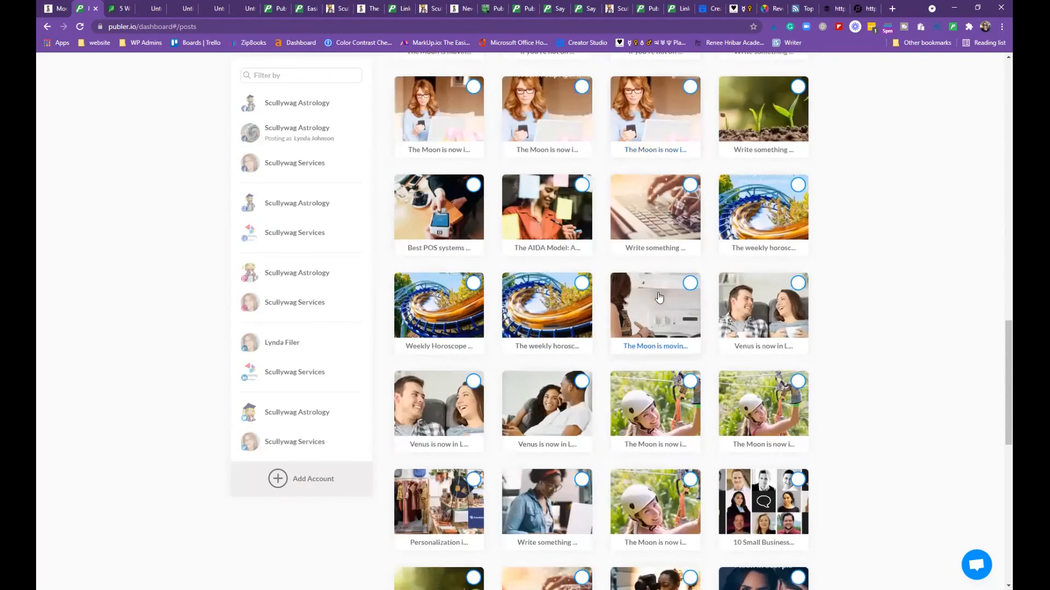
scroll(659, 297, "down", 4)
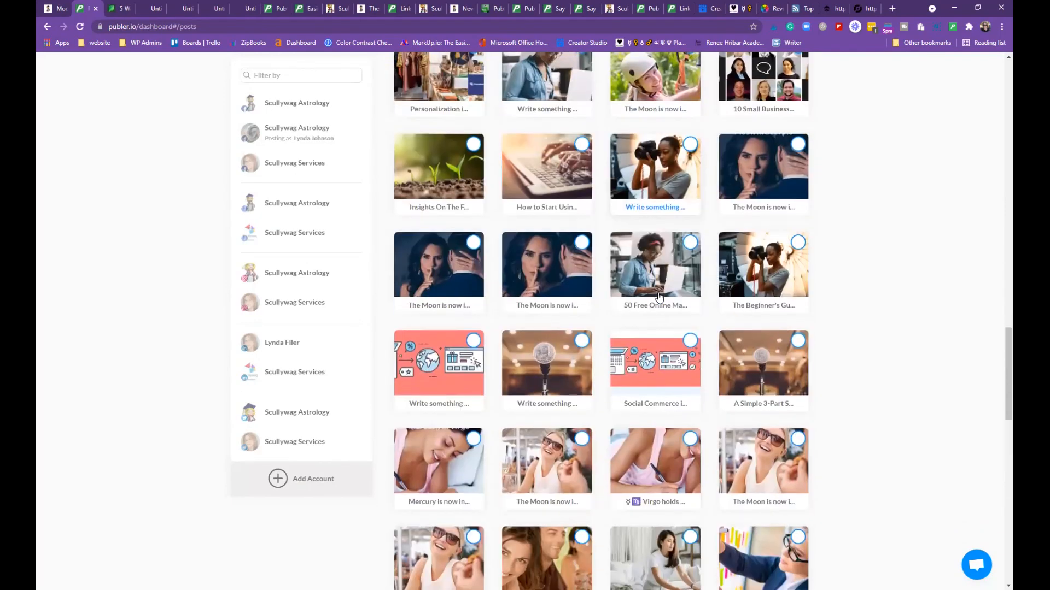
Reuse the 'The Moon is now in Scorpio' post in a new composer
left_click(546, 257)
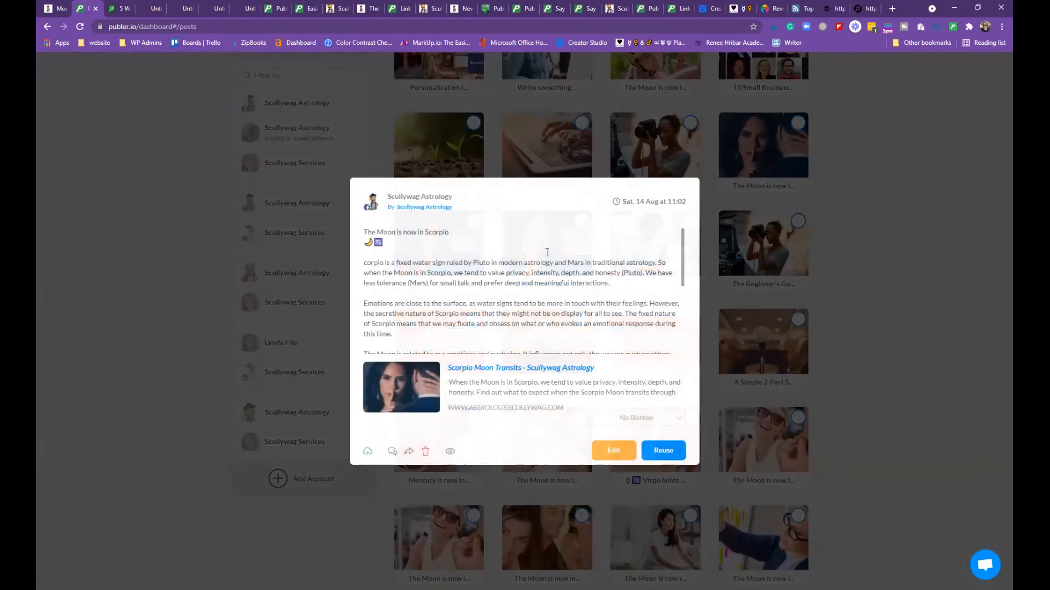
scroll(628, 328, "down", 3)
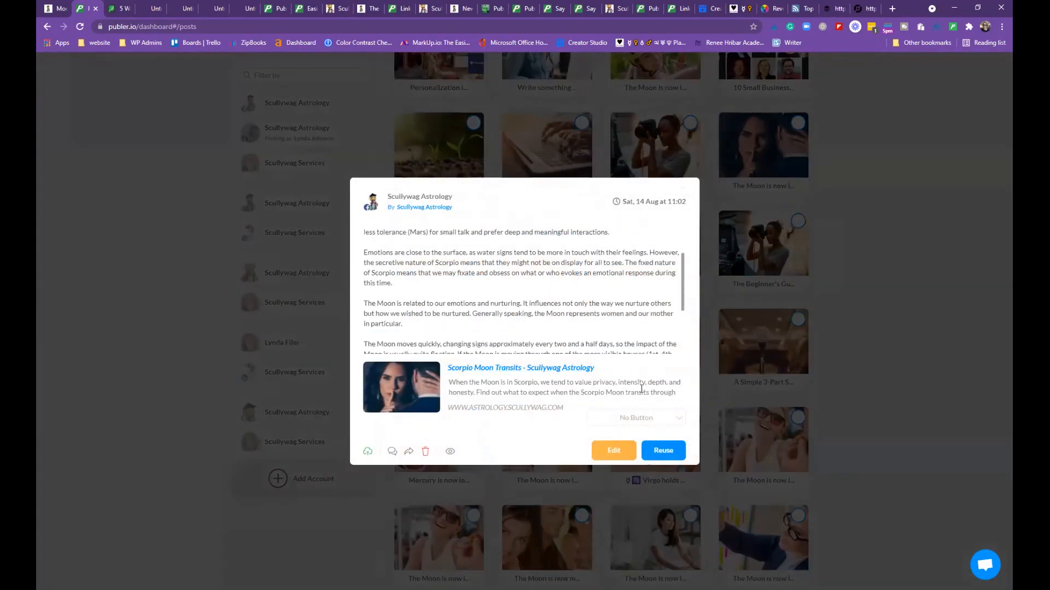
left_click(663, 451)
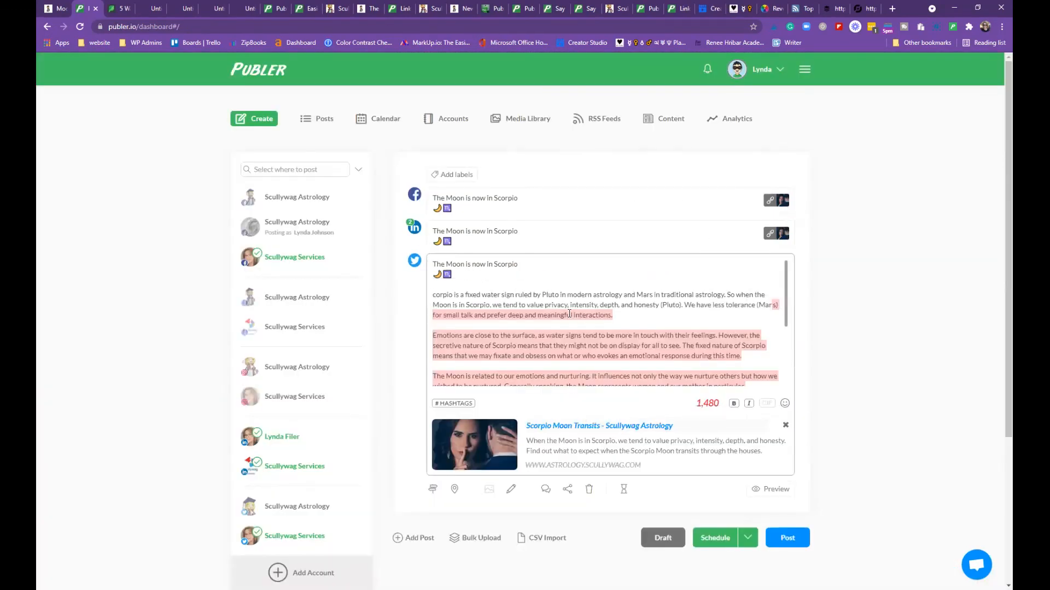
scroll(629, 404, "down", 2)
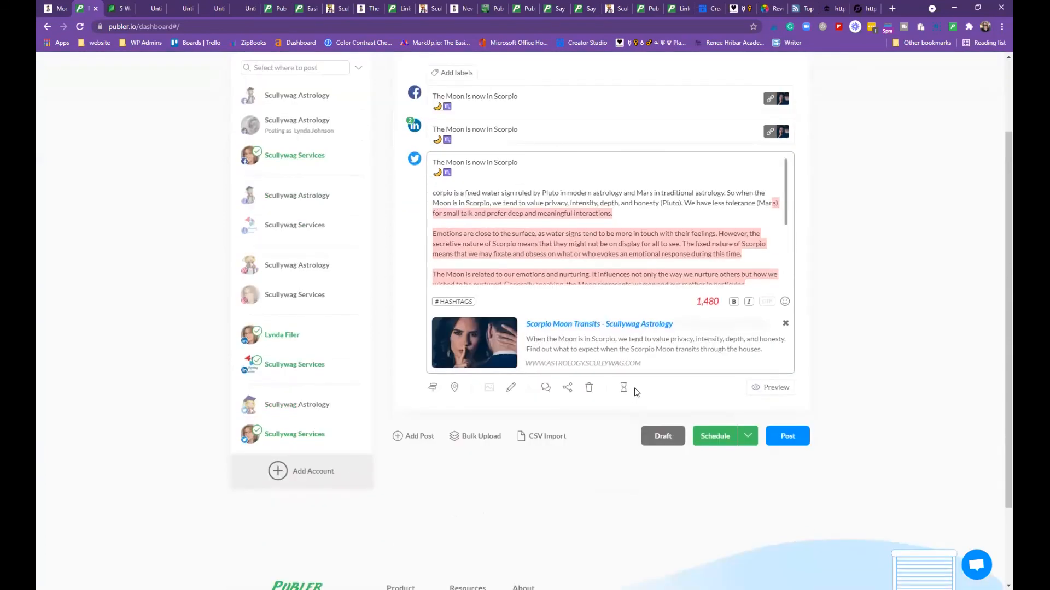
scroll(637, 383, "up", 2)
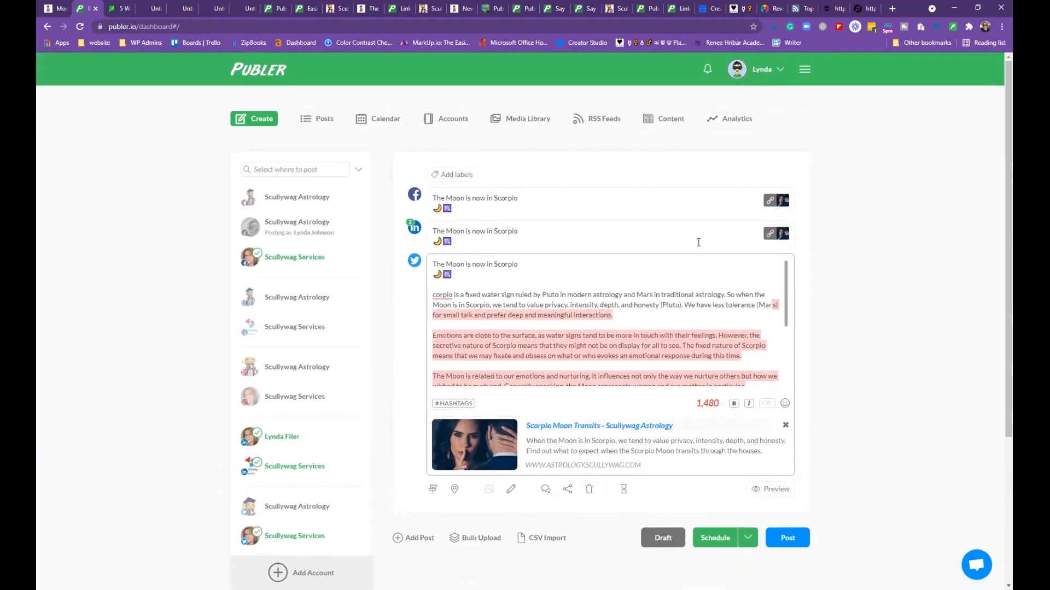
Deselect the LinkedIn, Twitter and Facebook accounts from the reused post
left_click(698, 242)
scroll(699, 242, "down", 2)
left_click(250, 334)
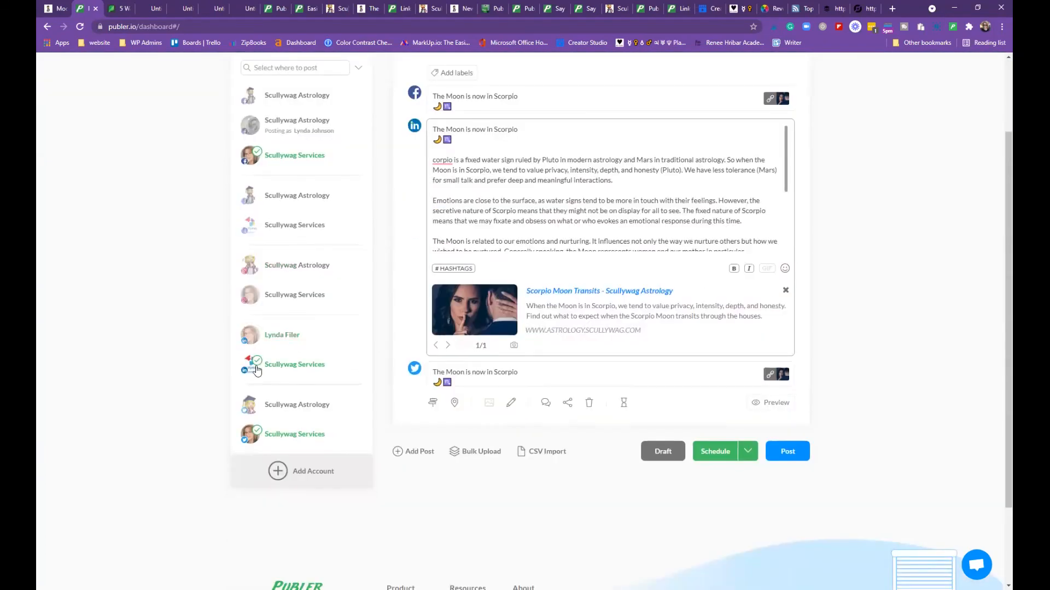
left_click(256, 433)
scroll(275, 245, "up", 2)
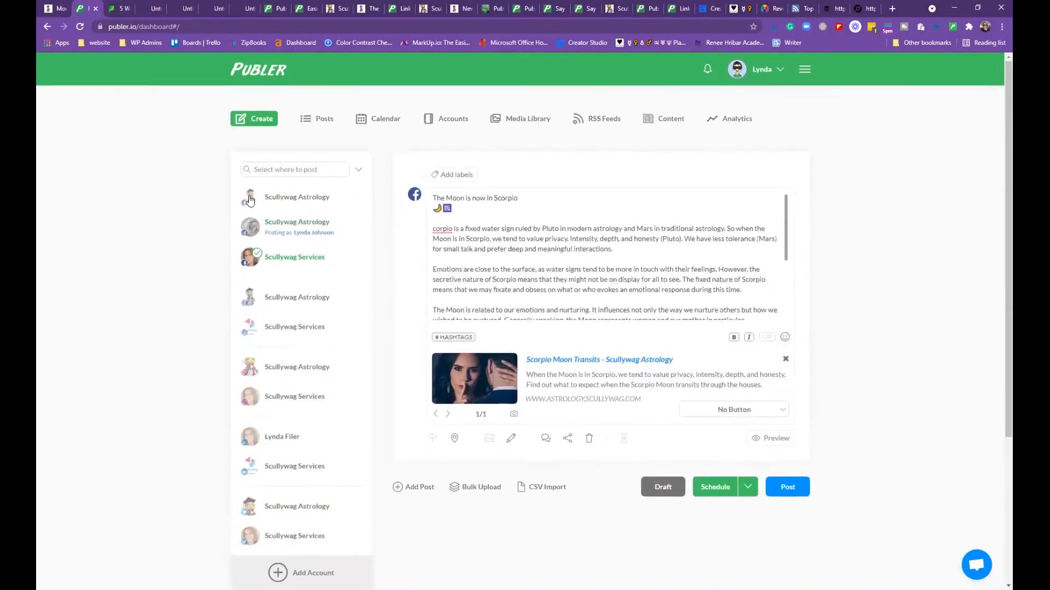
left_click(255, 262)
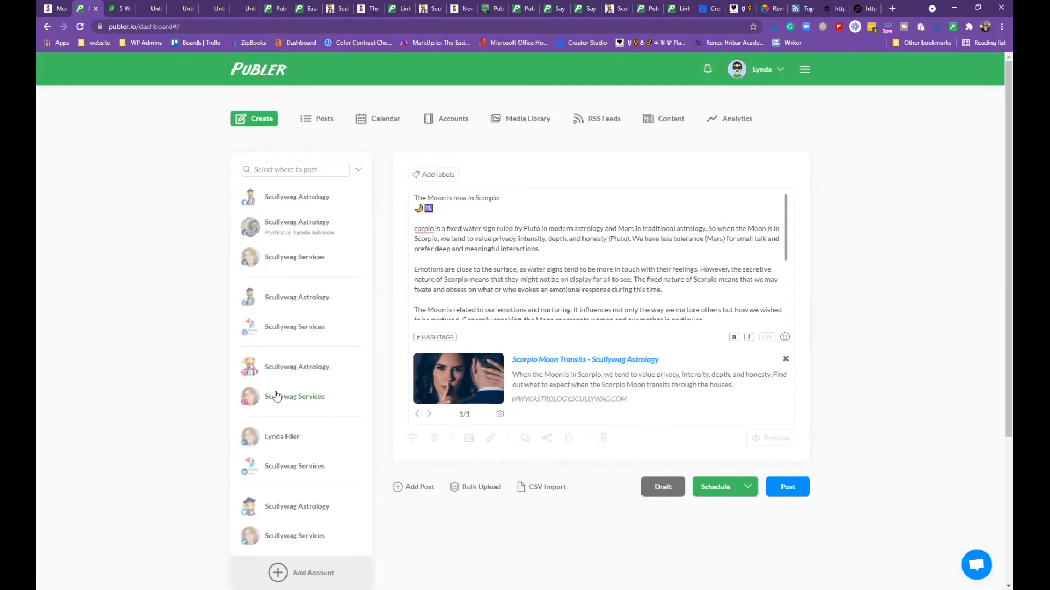
scroll(289, 392, "down", 2)
scroll(289, 392, "up", 2)
Reload to discard the Scorpio draft, then preview the posted 'Mars is moving up to trine Uranus' post
left_click(83, 31)
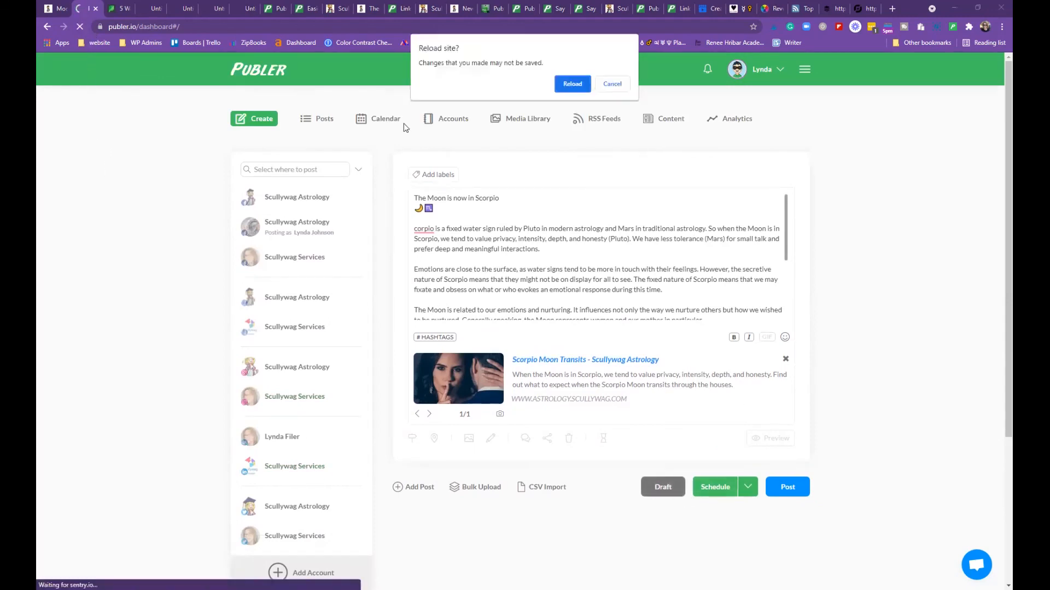
left_click(572, 84)
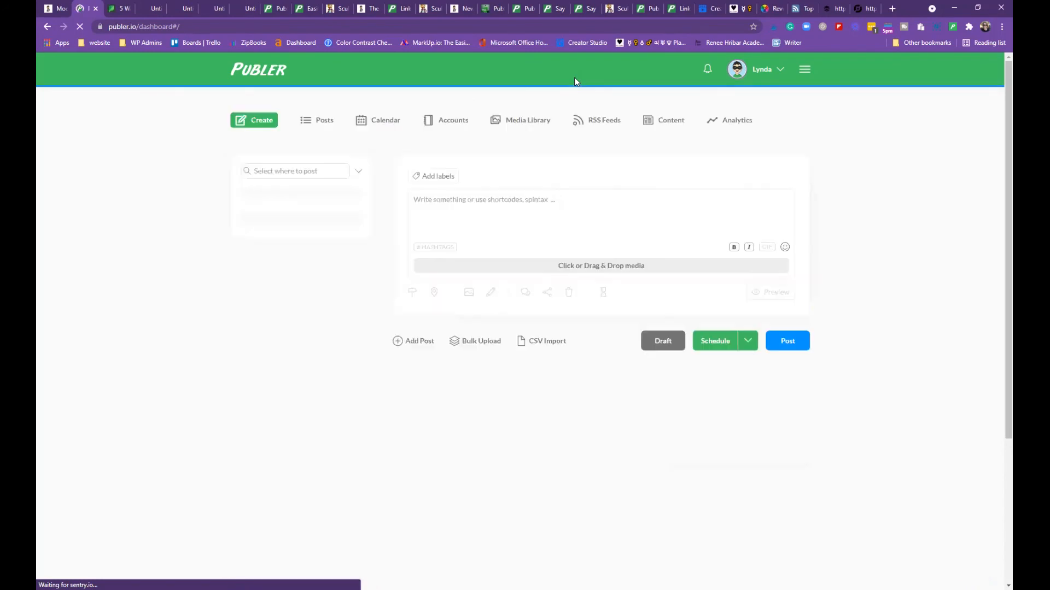
left_click(320, 124)
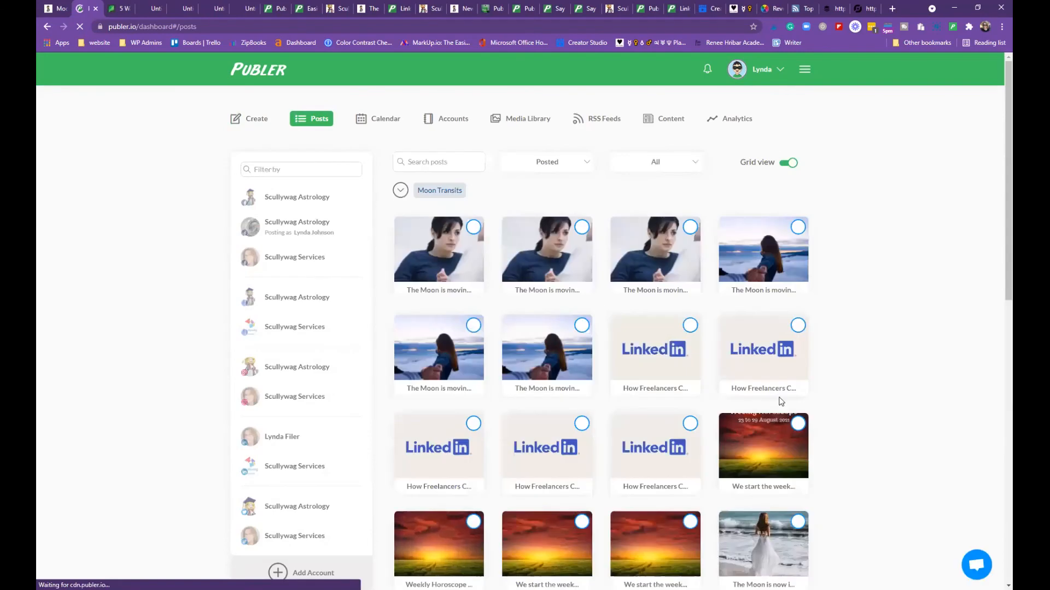
scroll(780, 402, "down", 20)
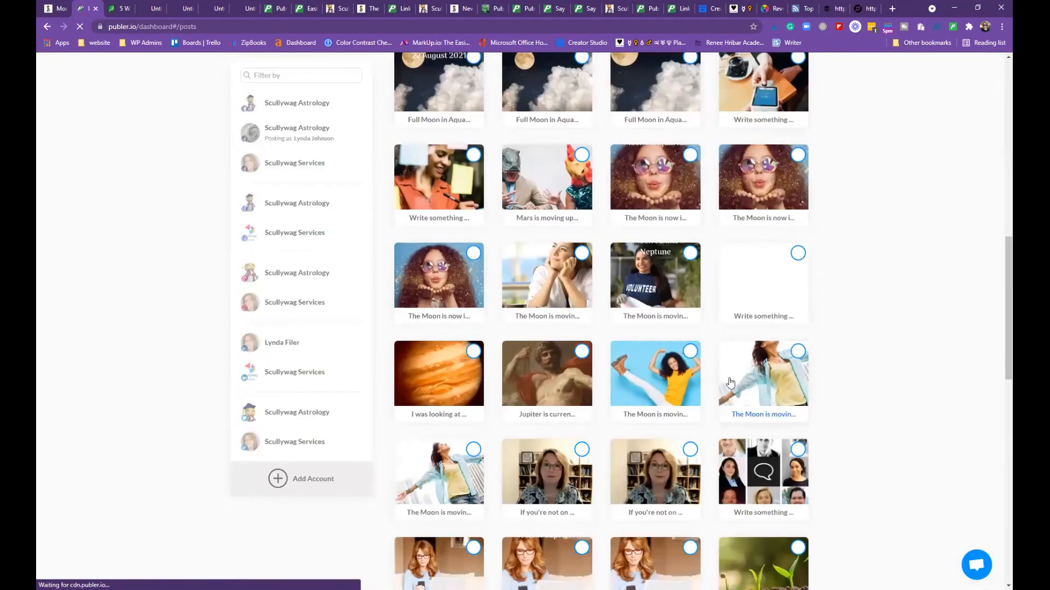
left_click(553, 186)
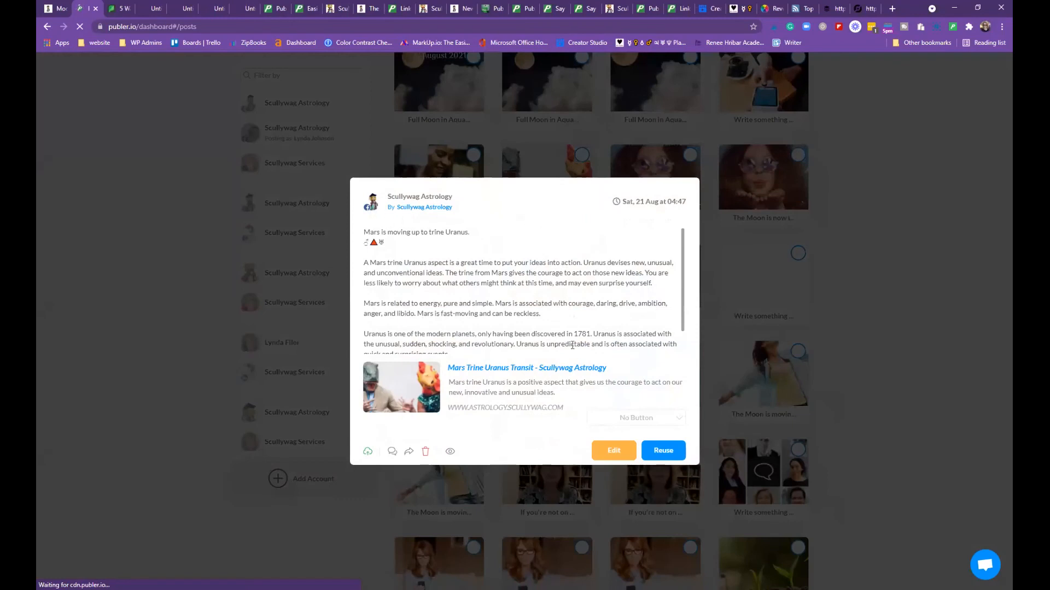
Reuse the Mars trine Uranus post, targeting the Scullywag Astrology Facebook page
left_click(664, 450)
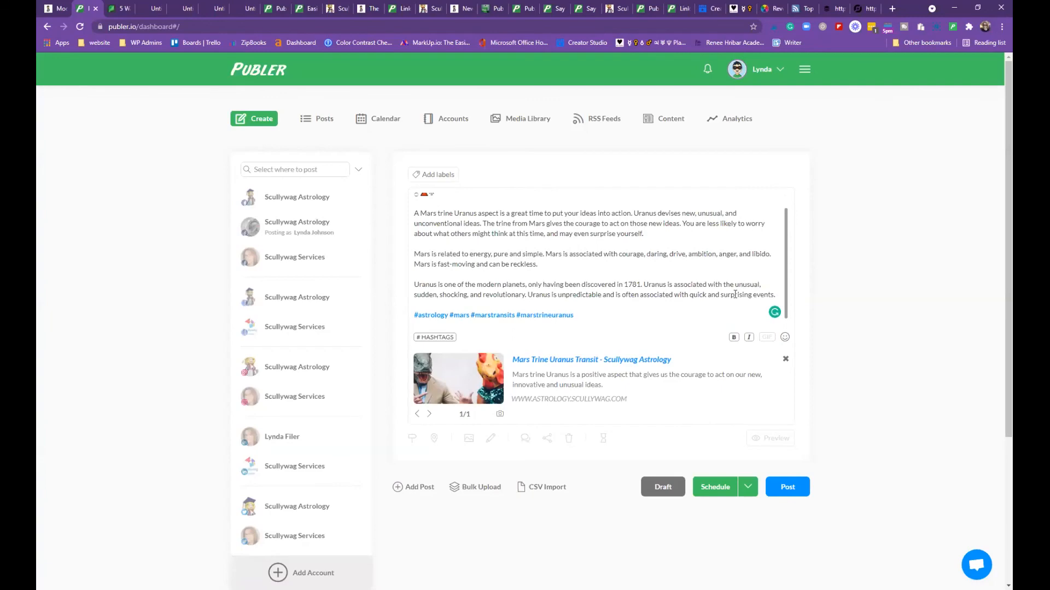
scroll(727, 309, "down", 2)
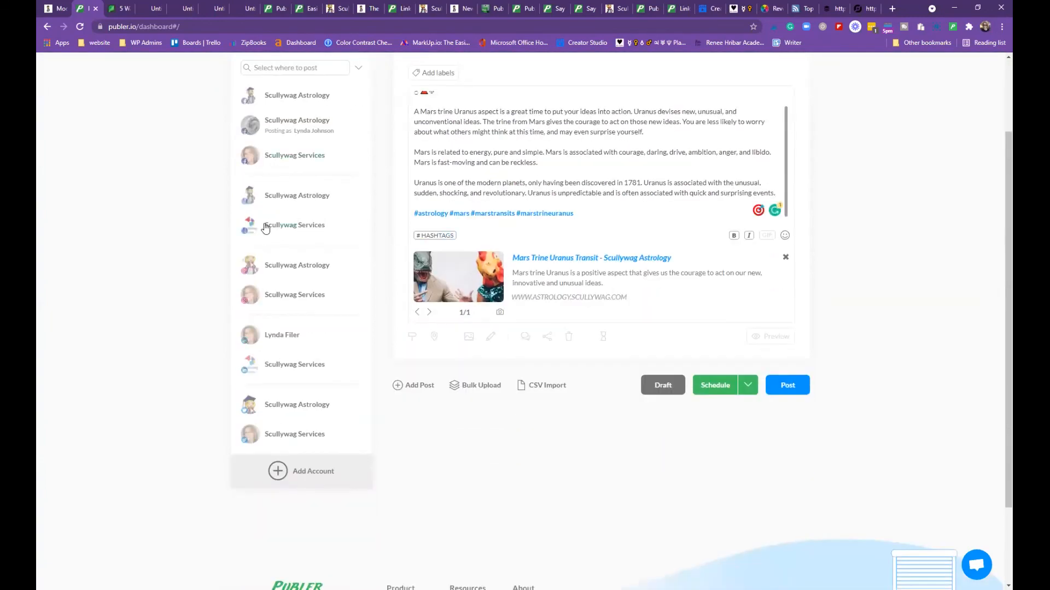
scroll(282, 189, "up", 2)
left_click(286, 198)
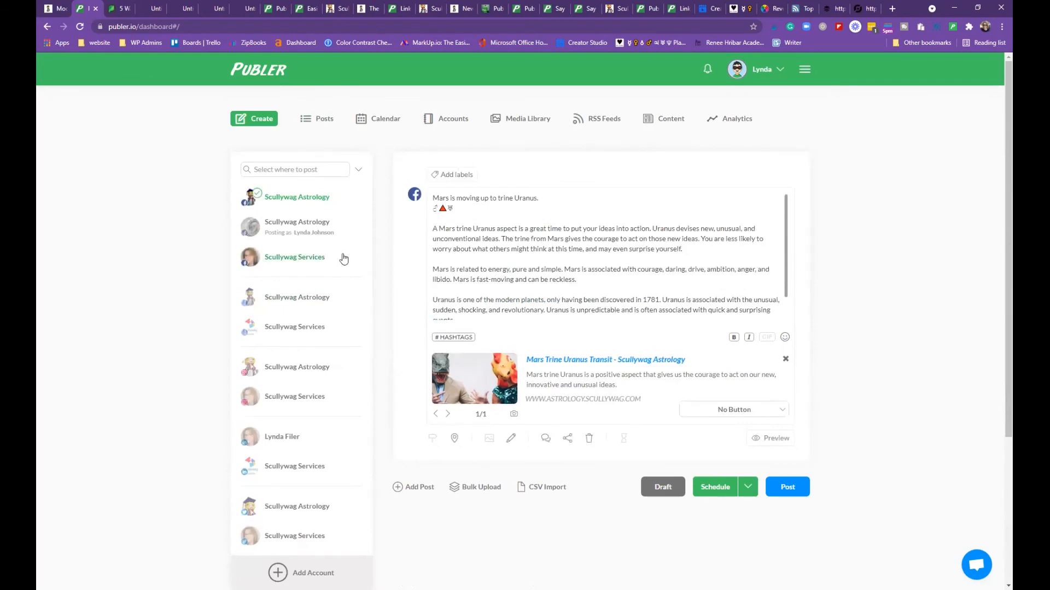
scroll(277, 273, "down", 4)
scroll(283, 295, "up", 3)
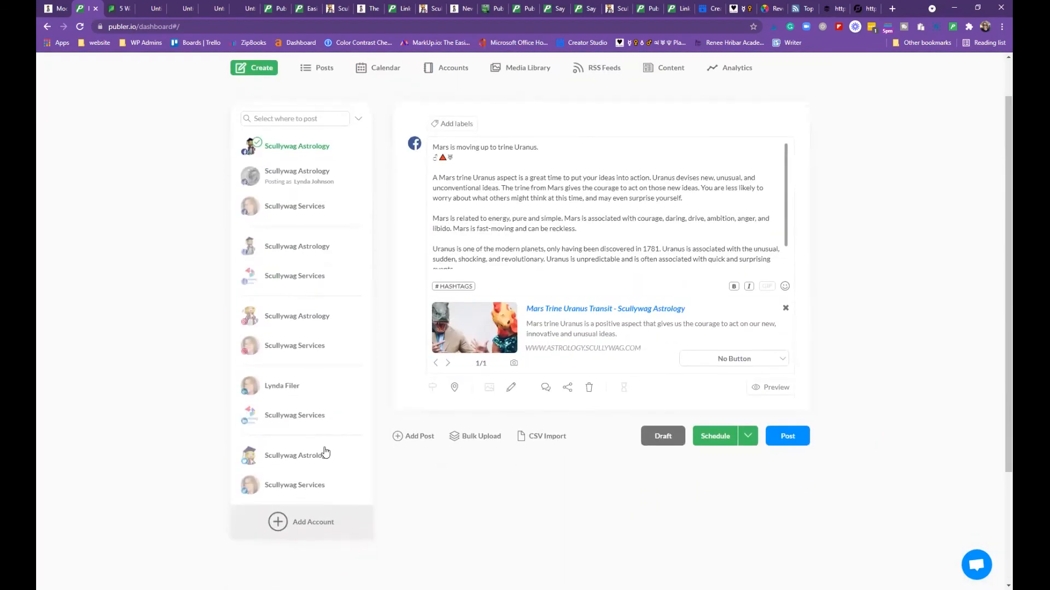
Add a Learn More call-to-action button and preview the post
left_click(780, 367)
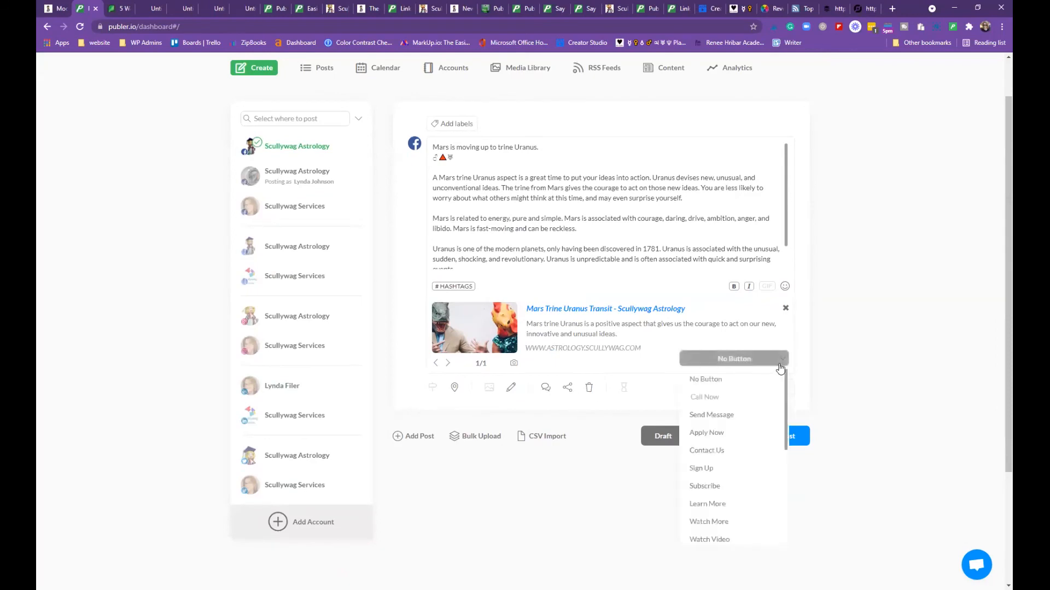
left_click(716, 503)
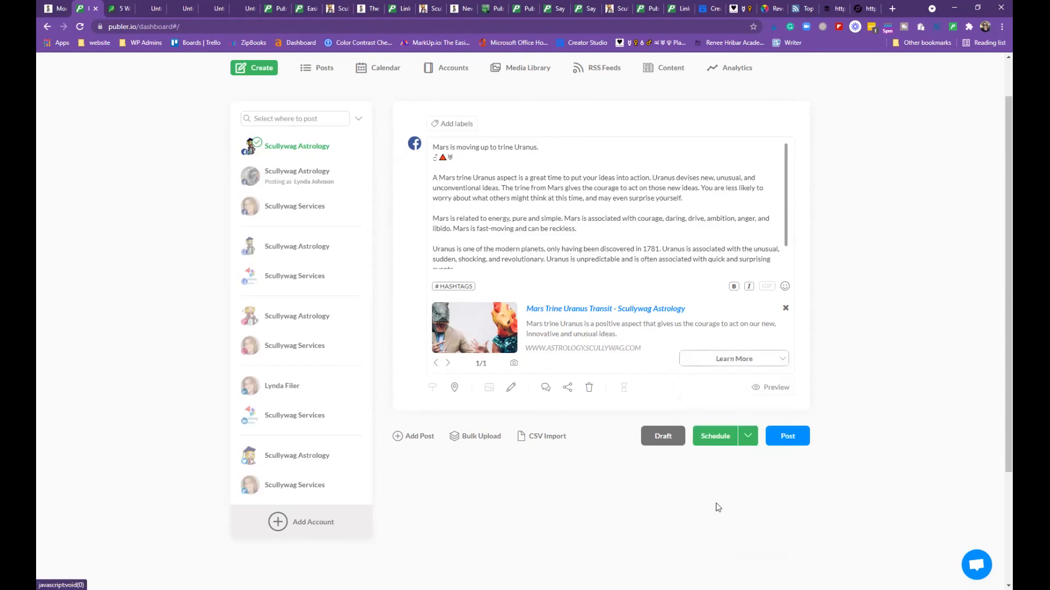
left_click(779, 387)
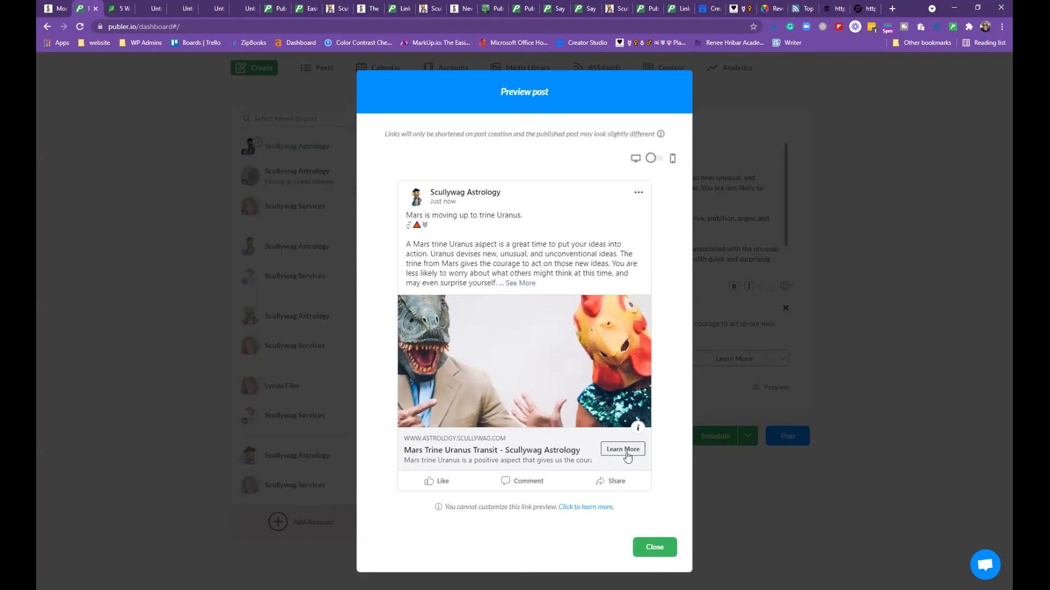
Read the full caption via See More in the preview, then close it
left_click(524, 286)
scroll(610, 313, "down", 2)
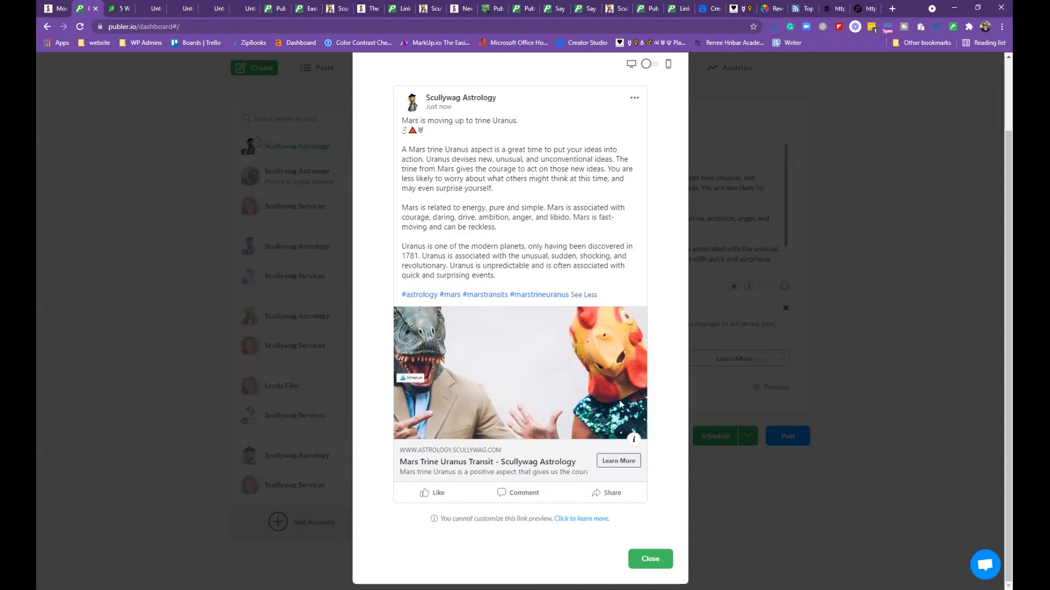
scroll(618, 380, "up", 2)
scroll(655, 361, "down", 2)
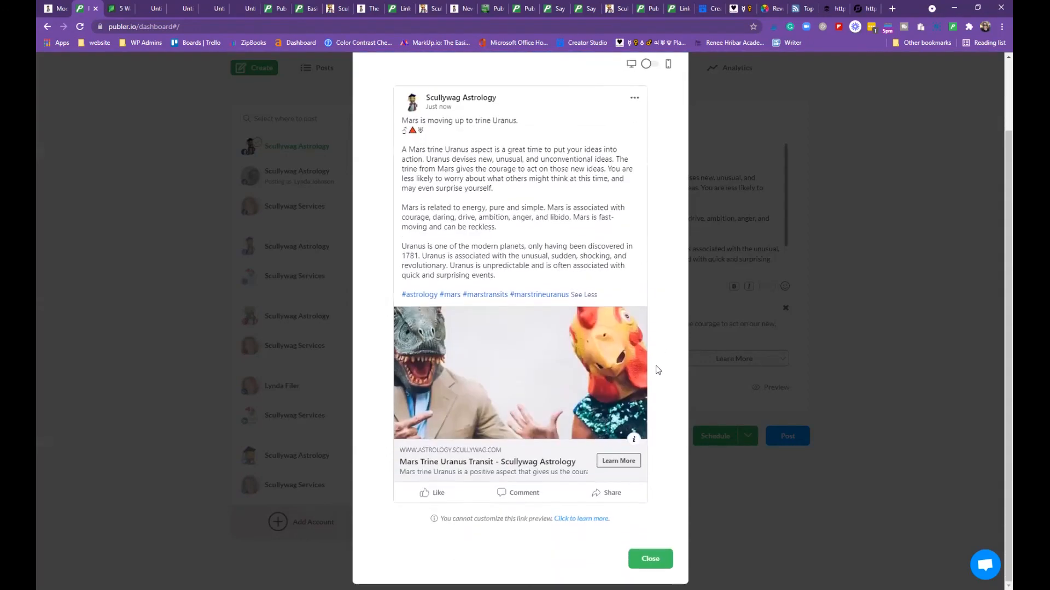
left_click(650, 559)
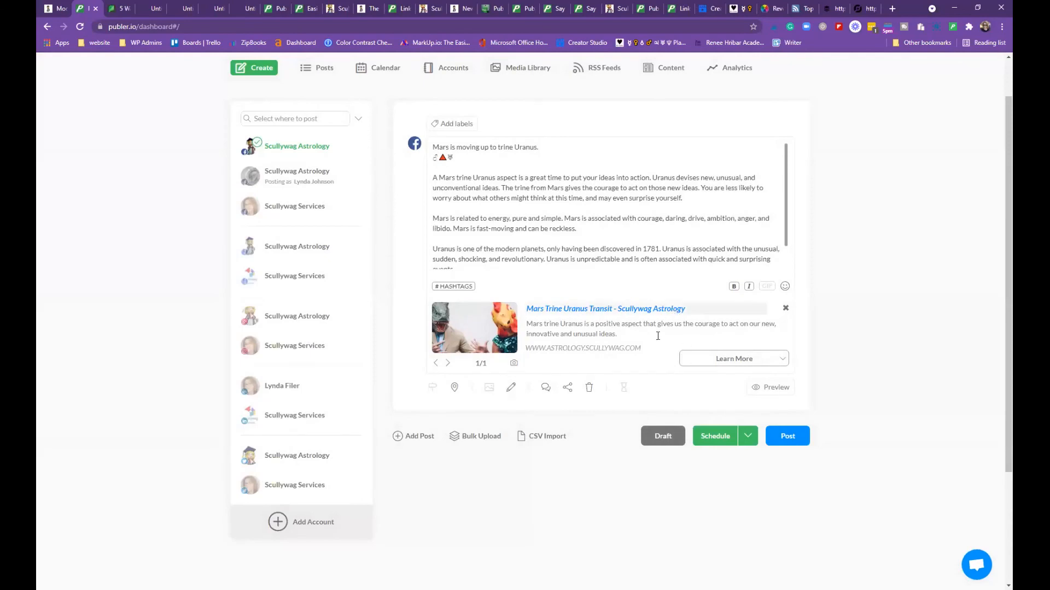
left_click(545, 387)
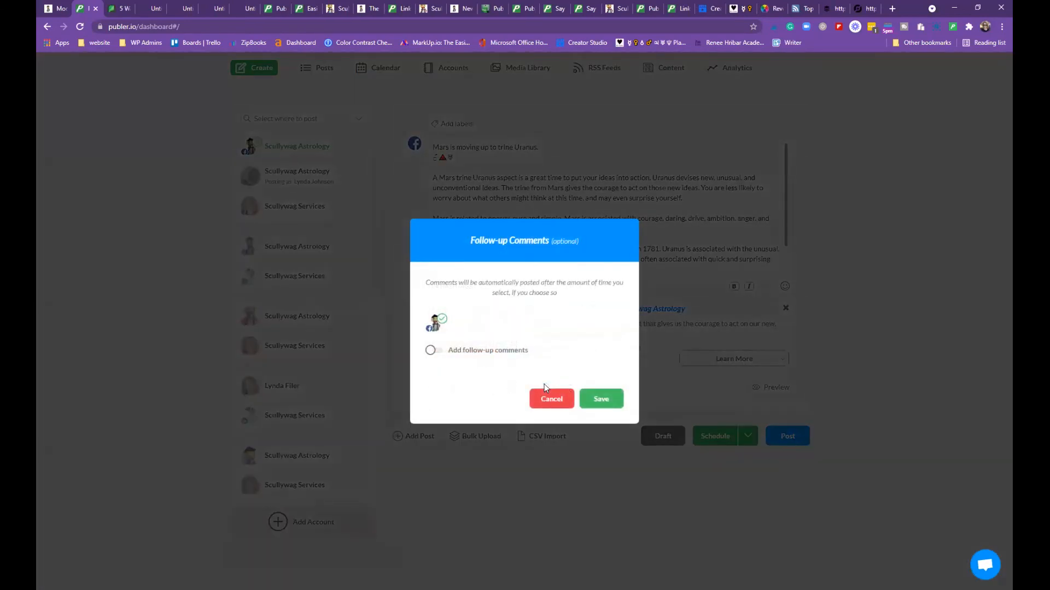
left_click(483, 351)
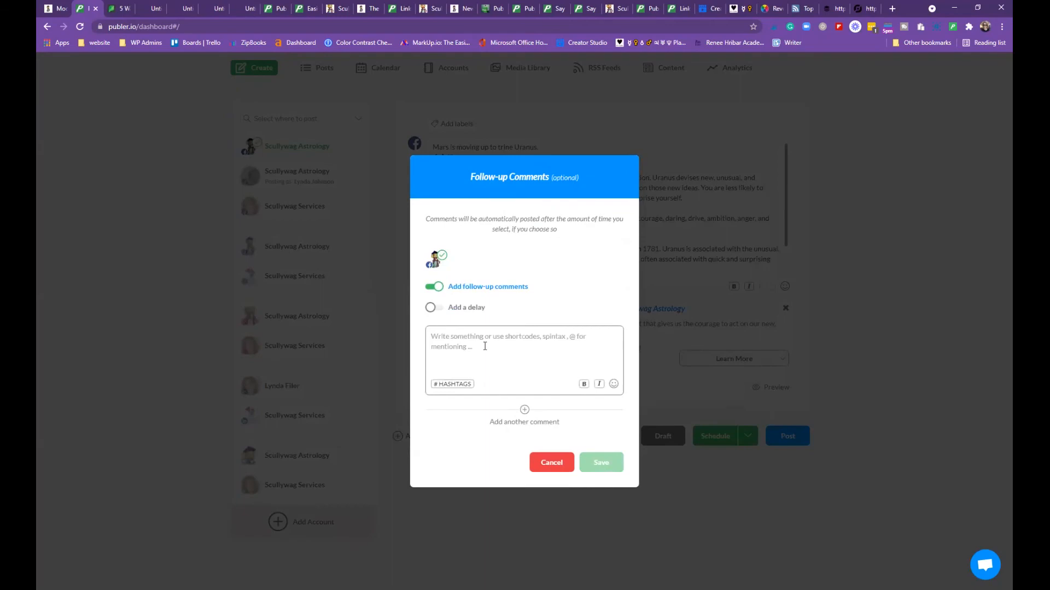
left_click(551, 463)
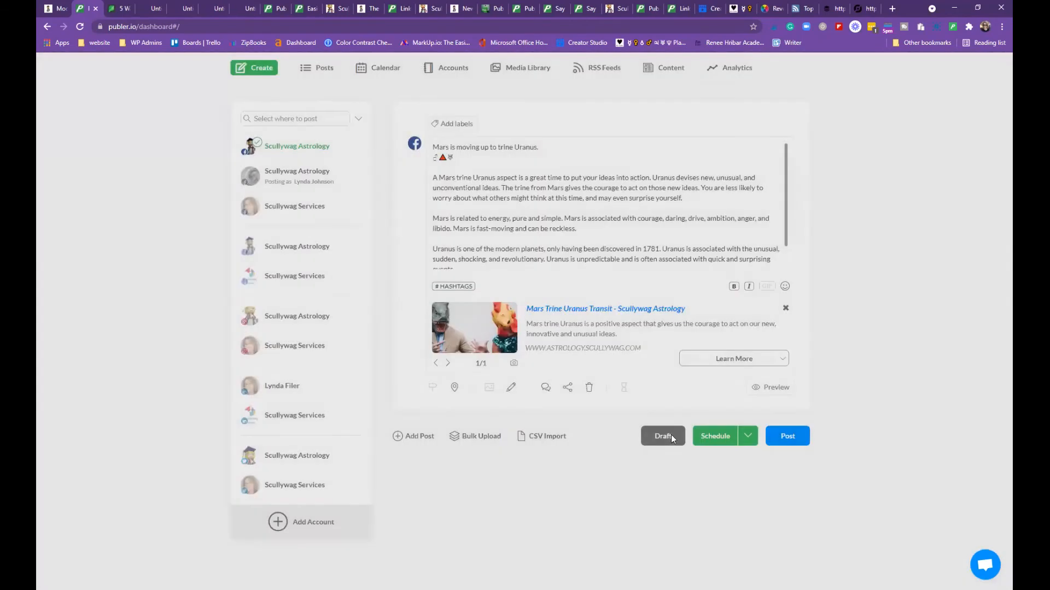
scroll(729, 377, "down", 2)
scroll(729, 377, "down", 2)
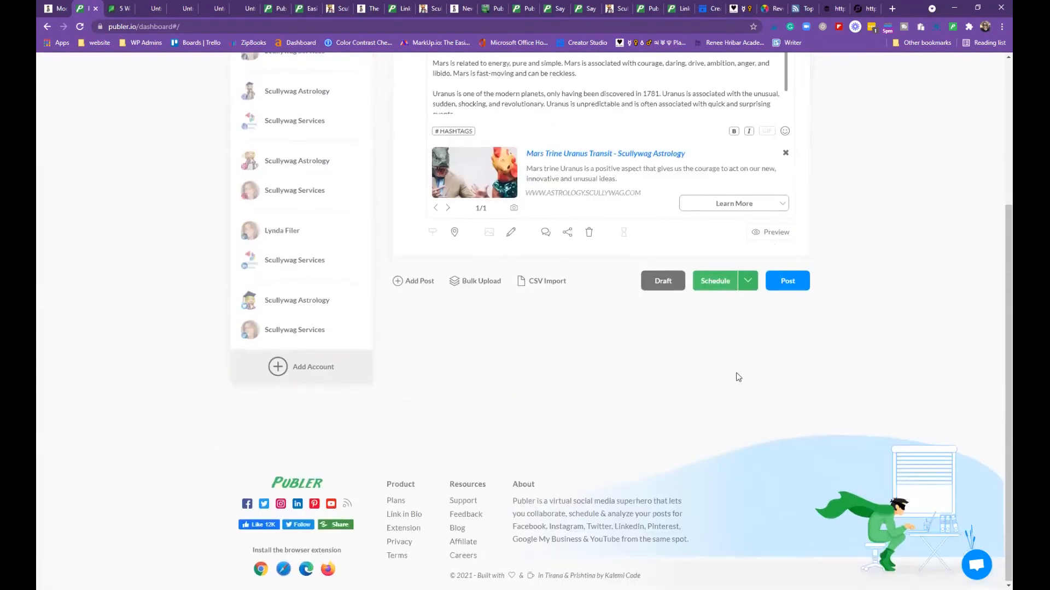
scroll(732, 375, "up", 4)
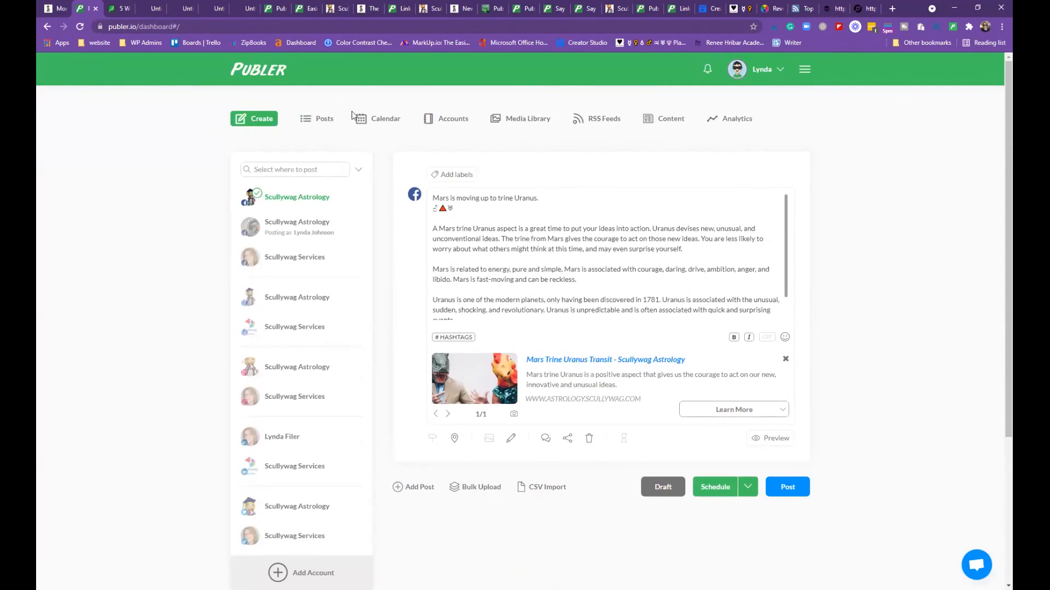
left_click(316, 127)
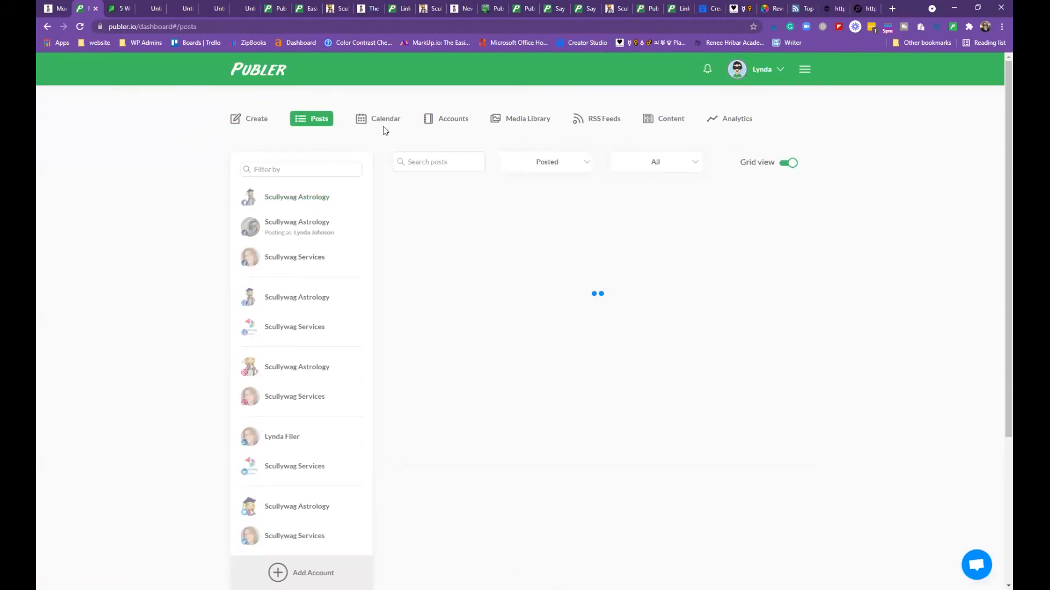
left_click(378, 125)
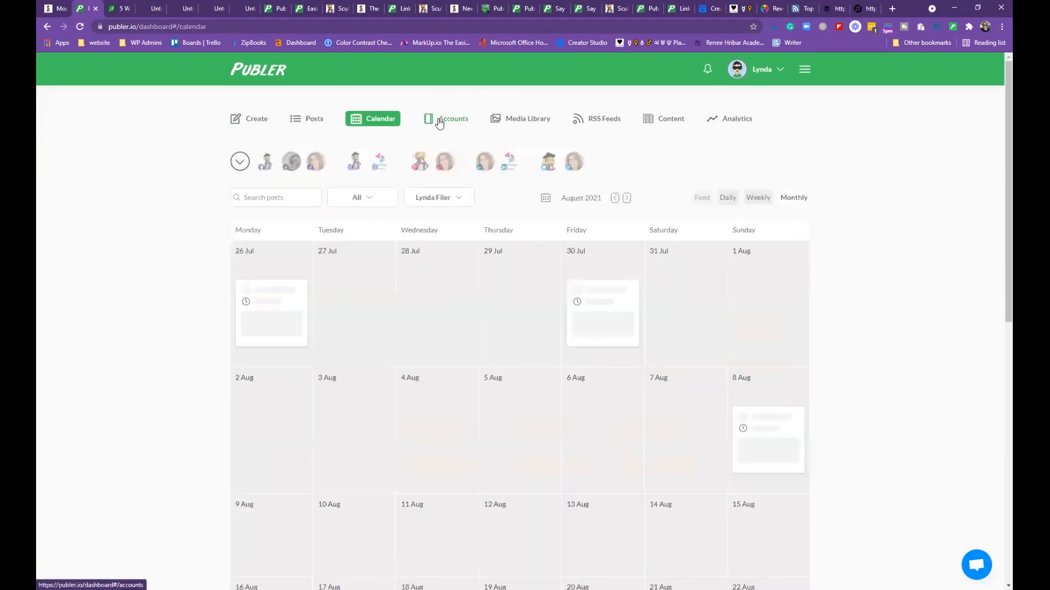
left_click(437, 121)
left_click(515, 123)
scroll(552, 319, "down", 10)
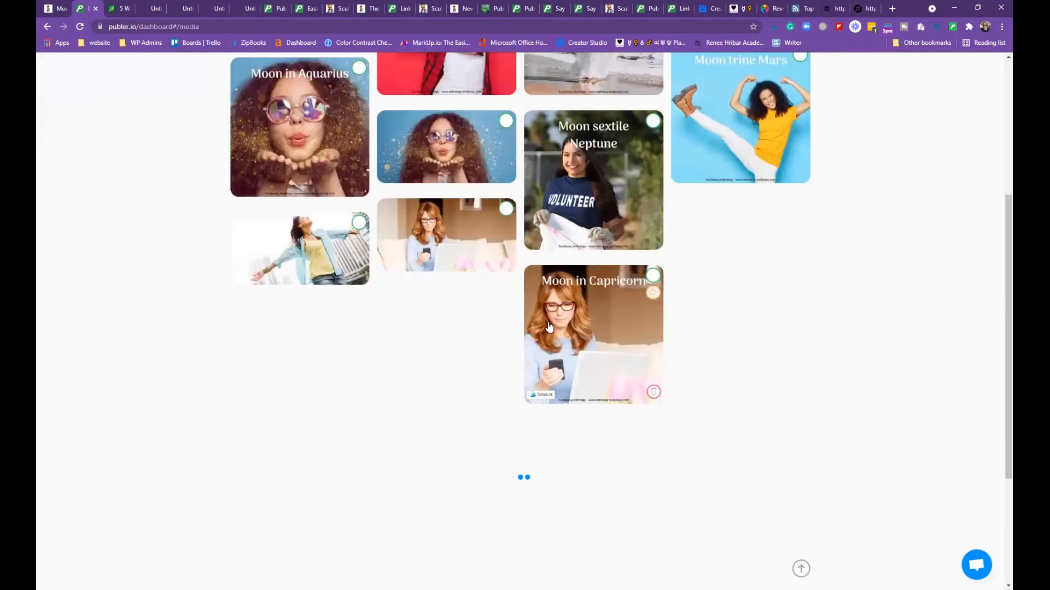
scroll(552, 319, "down", 8)
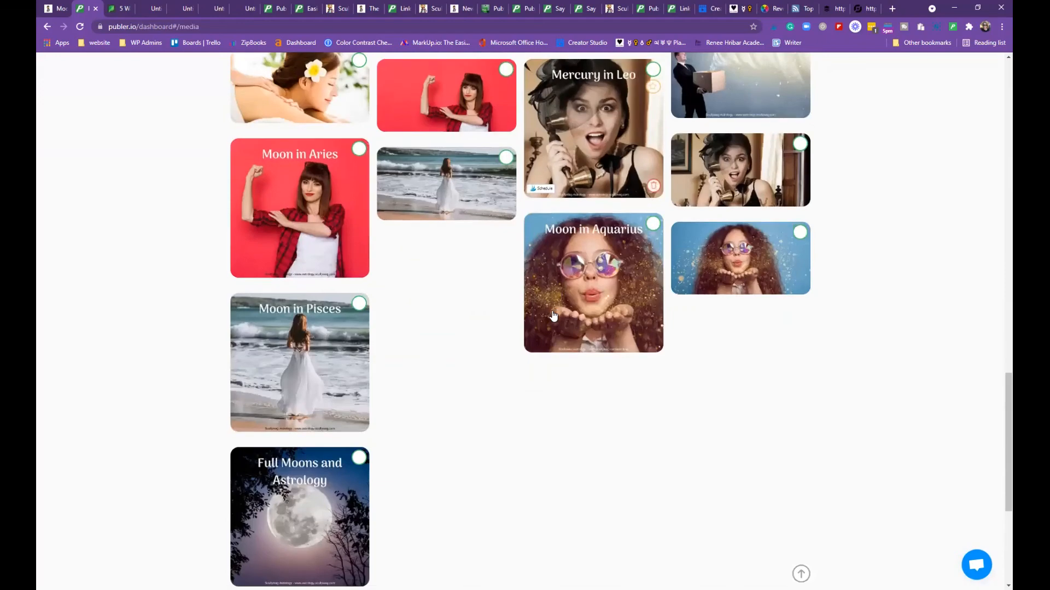
scroll(553, 303, "up", 12)
scroll(553, 298, "up", 9)
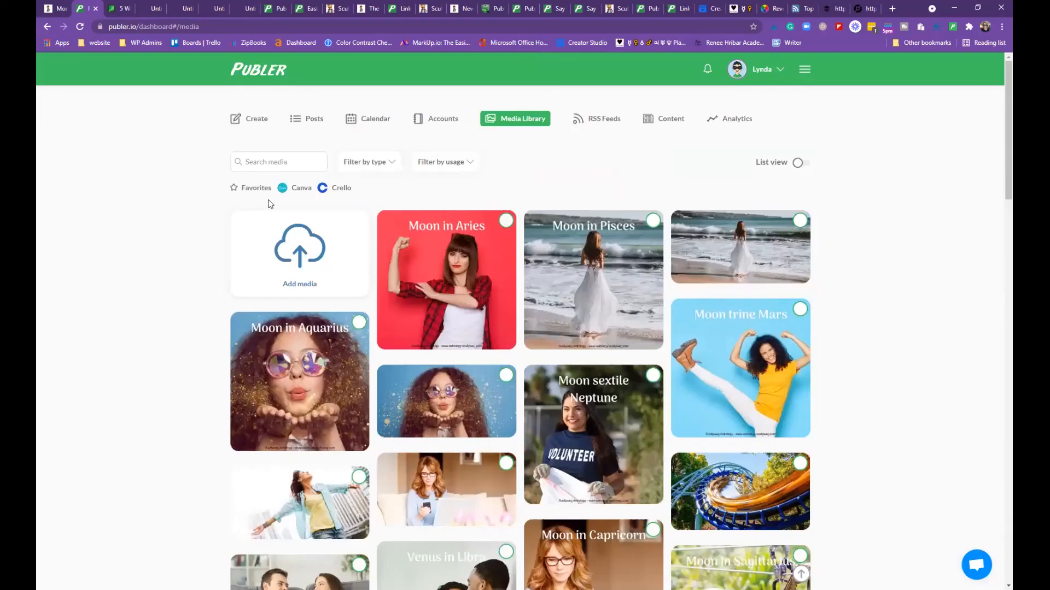
left_click(386, 166)
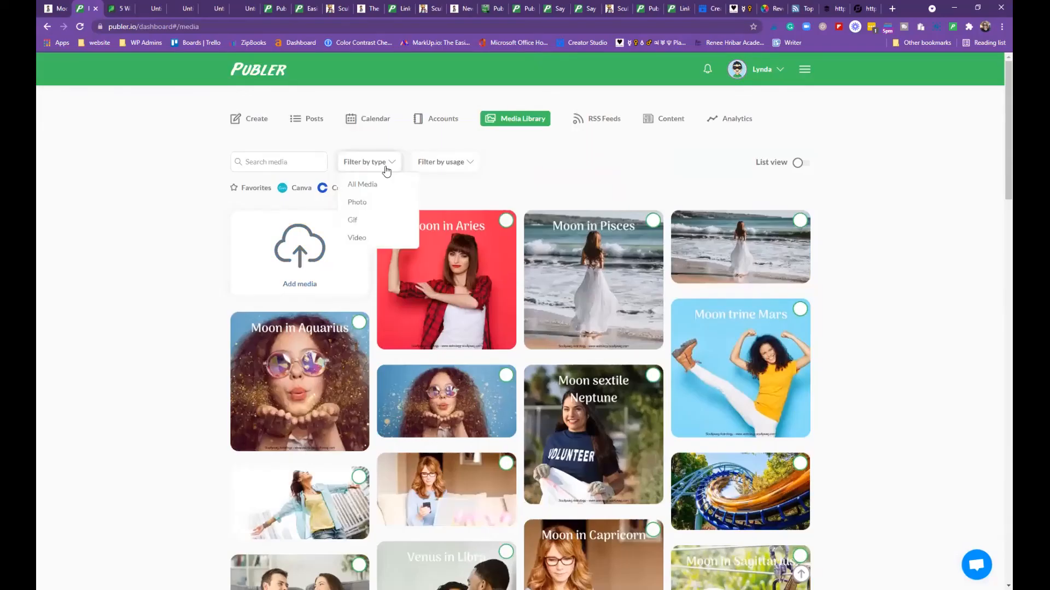
left_click(247, 119)
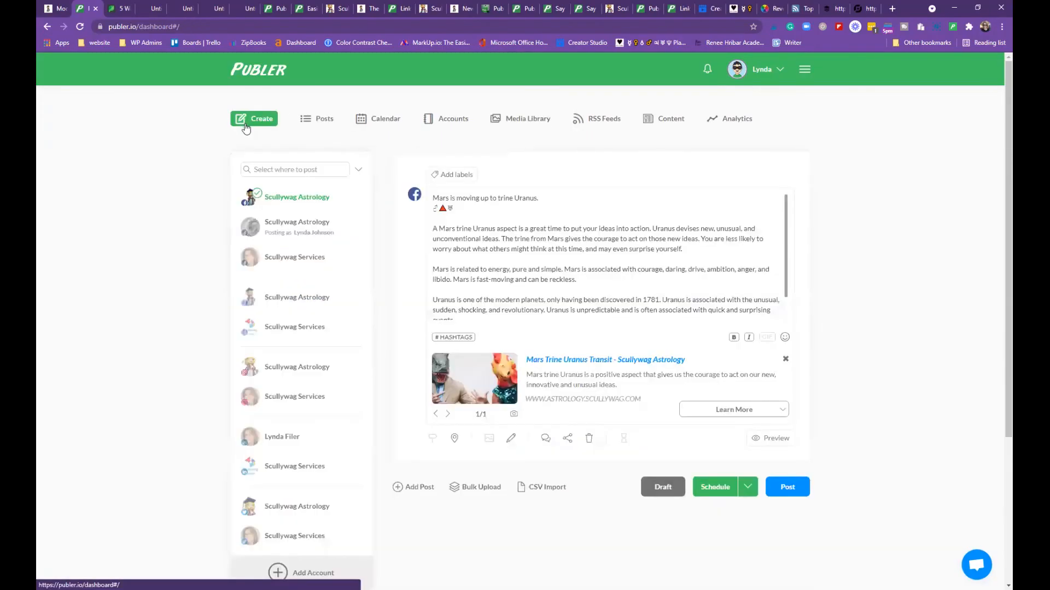
scroll(314, 393, "down", 4)
scroll(319, 403, "up", 4)
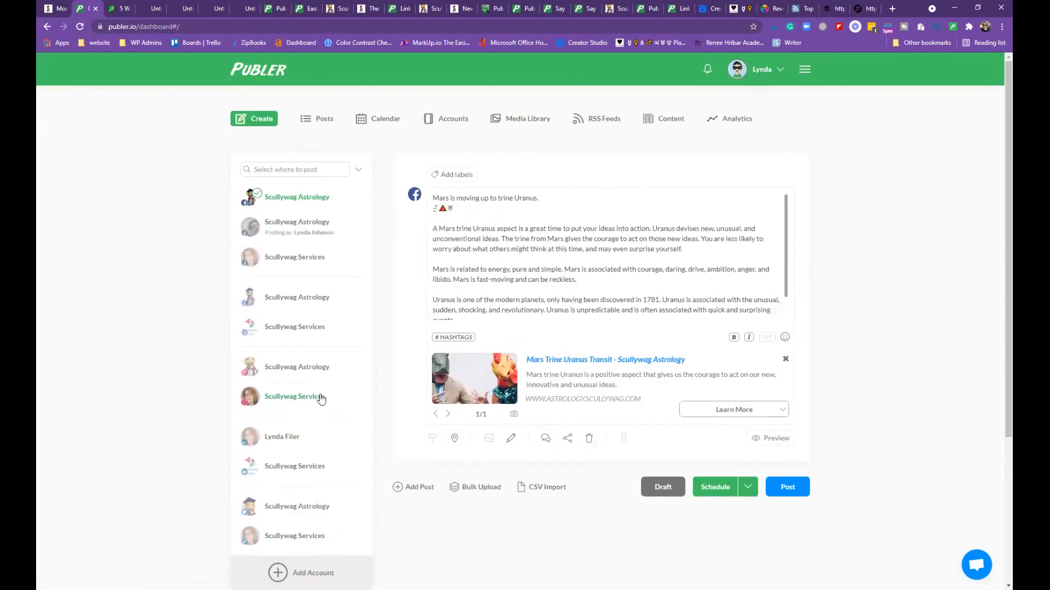